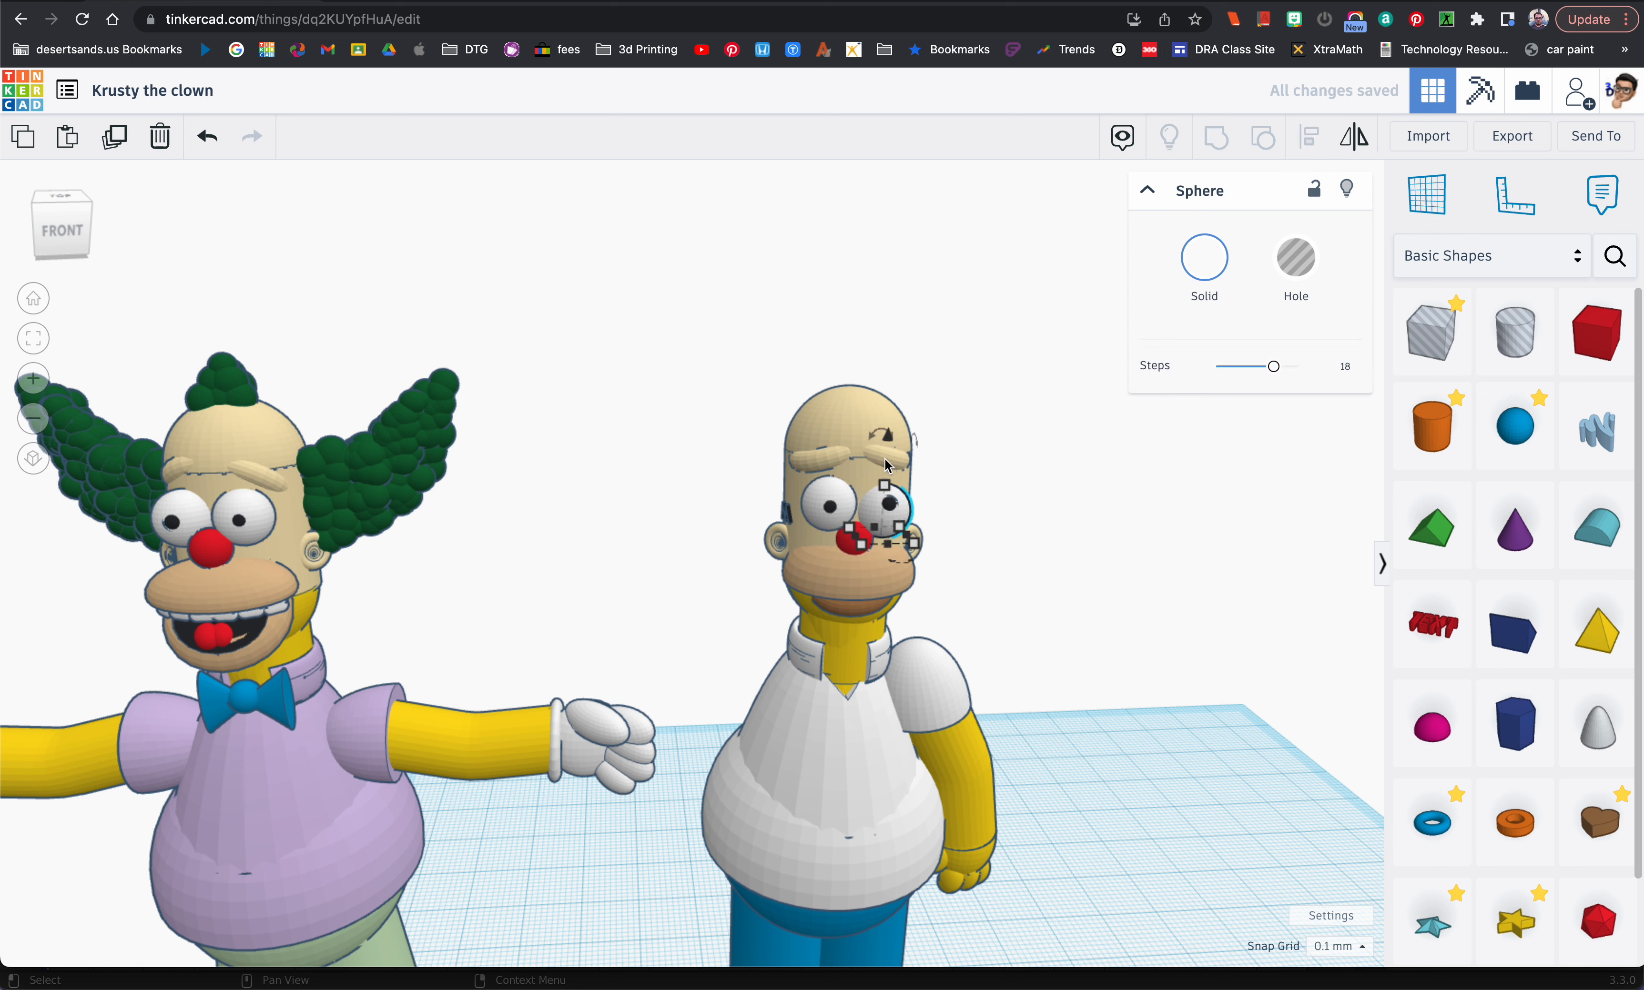
Step: Fine-tune the position of the red nose sphere between the eyes of the white-shirted figure
{"action": "left_click_drag", "start_coordinate": [891, 446], "coordinate": [892, 450]}
{"action": "left_click", "coordinate": [848, 544]}
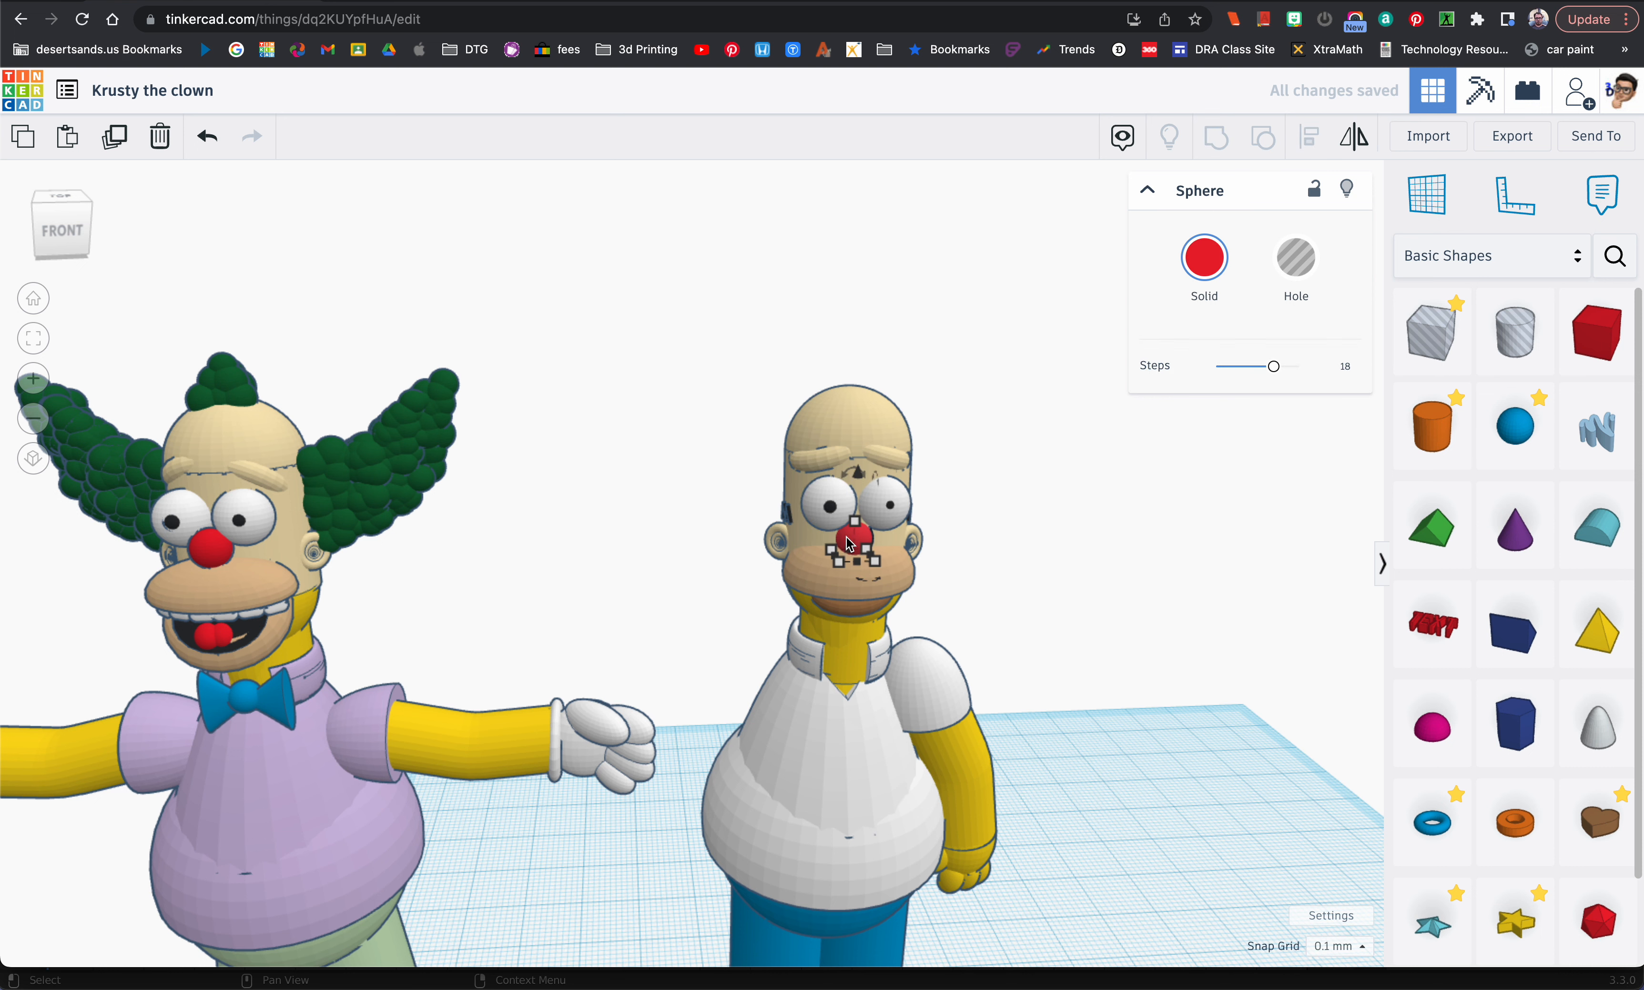
{"action": "left_click_drag", "start_coordinate": [859, 475], "coordinate": [860, 475]}
{"action": "right_click_drag", "start_coordinate": [860, 475], "coordinate": [874, 585]}
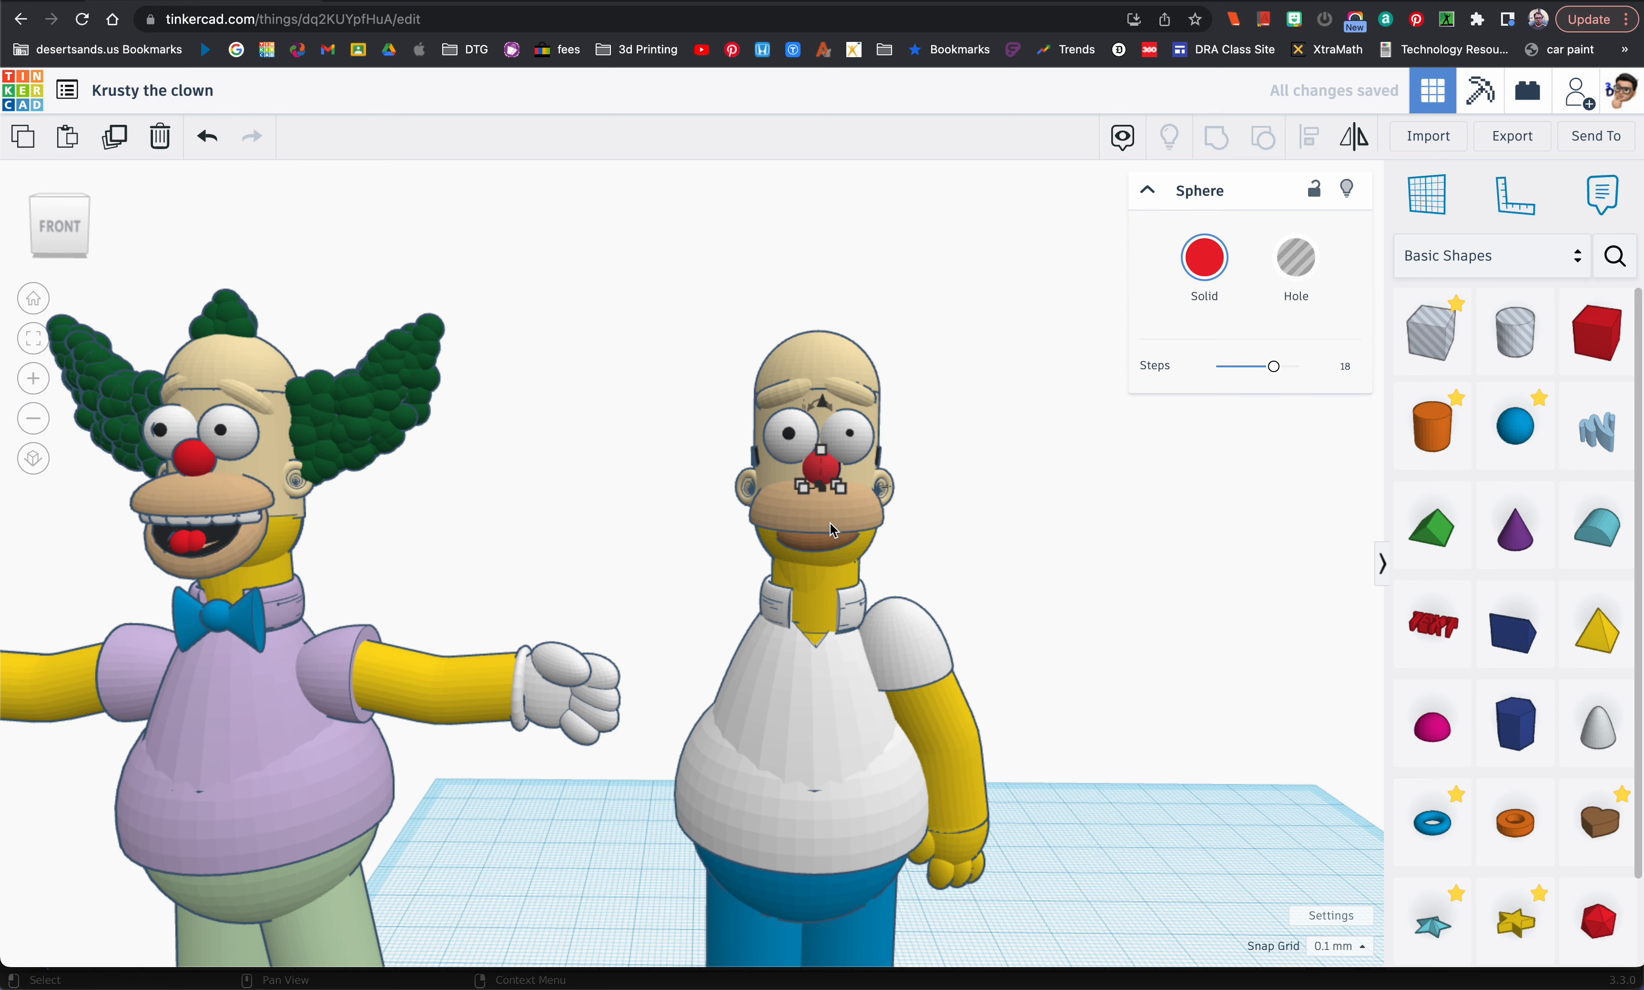
{"action": "right_click_drag", "start_coordinate": [832, 521], "coordinate": [820, 515]}
{"action": "mouse_move", "coordinate": [813, 465]}
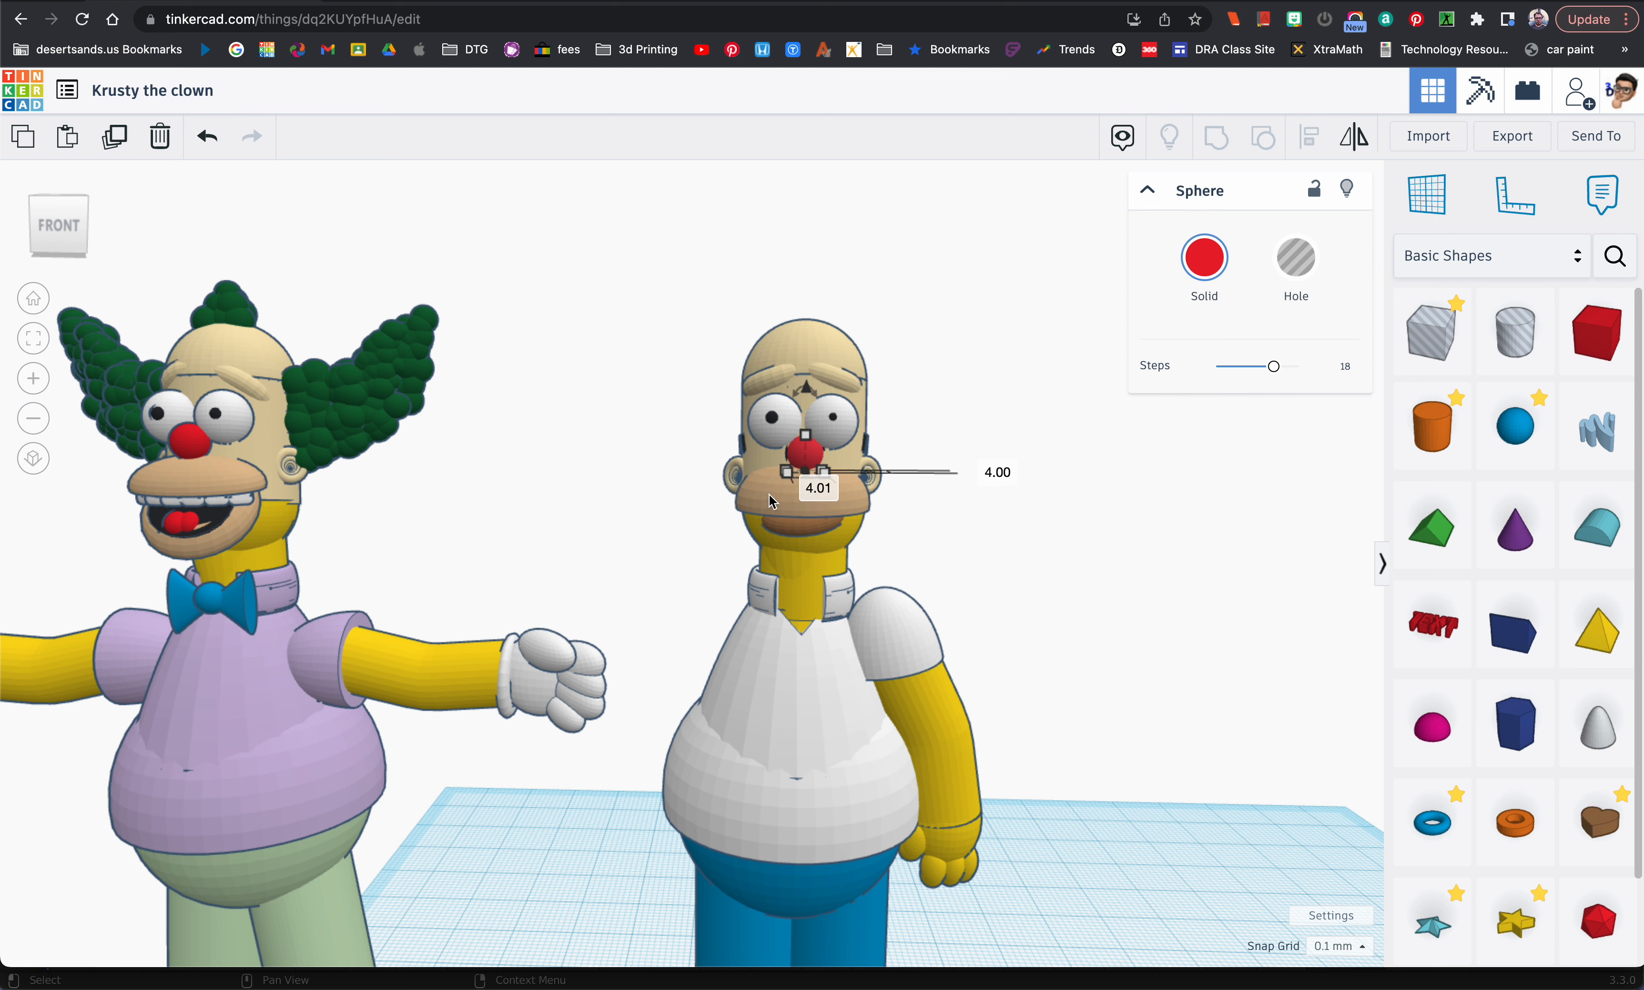
Step: Raise the white-shirted figure's tan upper lip by about 0.66 mm, close beneath the nose
{"action": "left_click", "coordinate": [806, 485]}
{"action": "left_click_drag", "start_coordinate": [804, 460], "coordinate": [806, 478]}
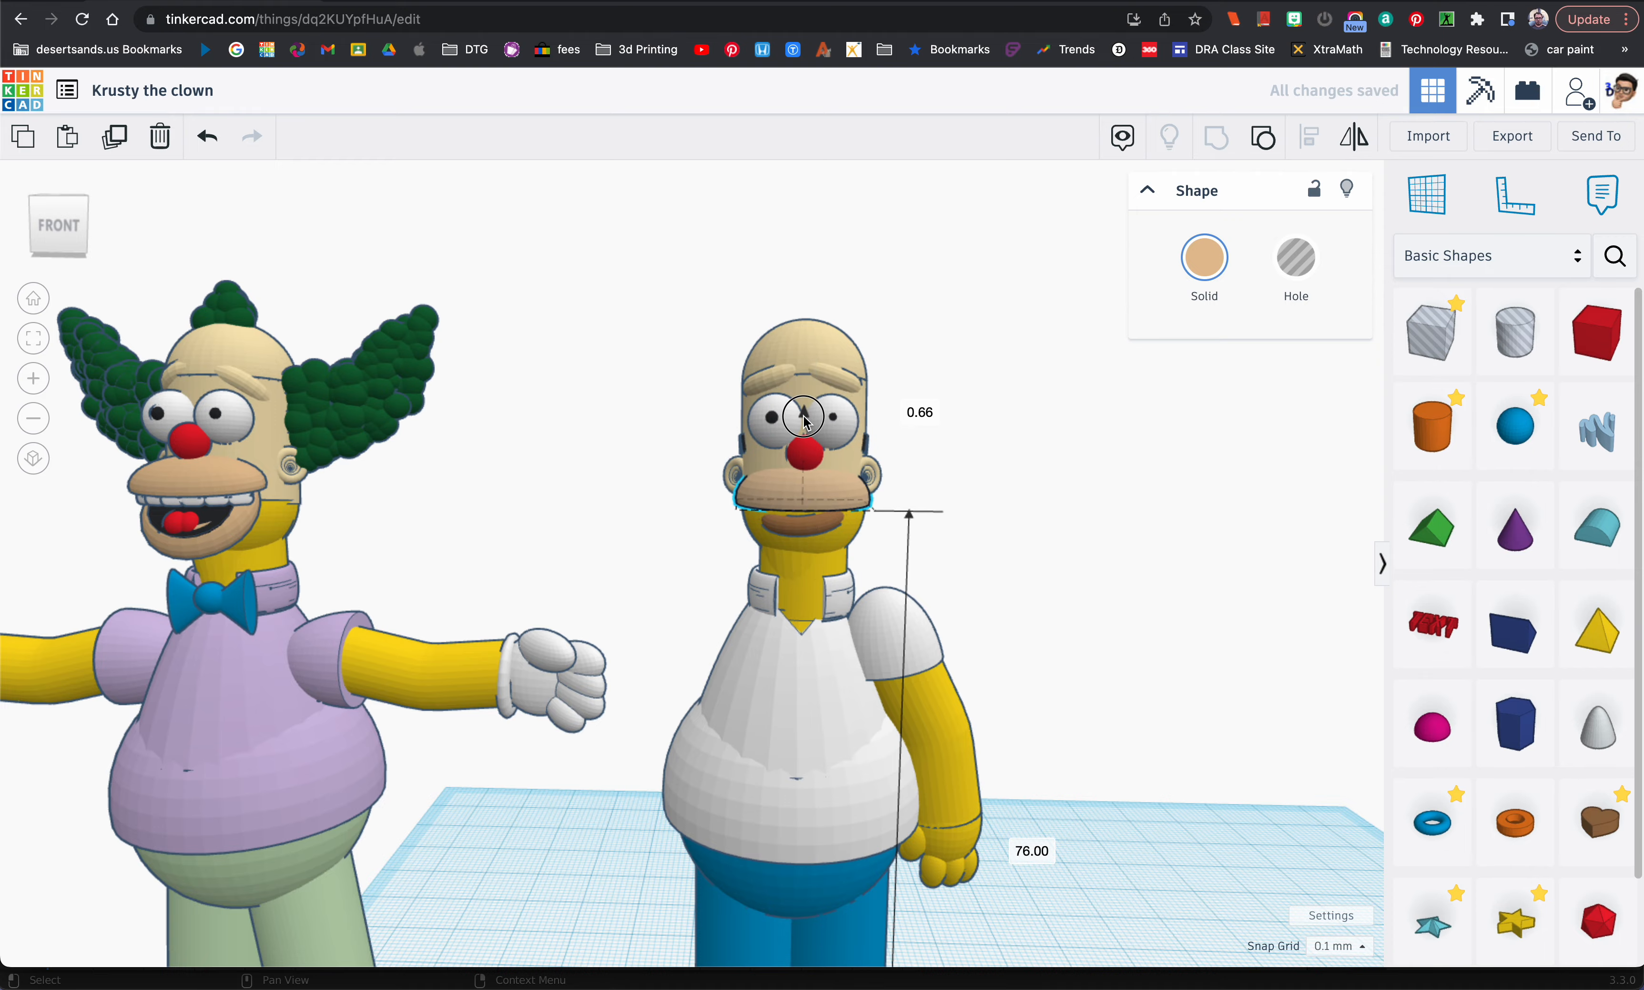
{"action": "mouse_move", "coordinate": [842, 492]}
{"action": "right_mouse_down"}
{"action": "mouse_move", "coordinate": [532, 498]}
{"action": "mouse_move", "coordinate": [662, 506]}
{"action": "mouse_move", "coordinate": [826, 392]}
{"action": "mouse_move", "coordinate": [842, 504]}
{"action": "right_mouse_up"}
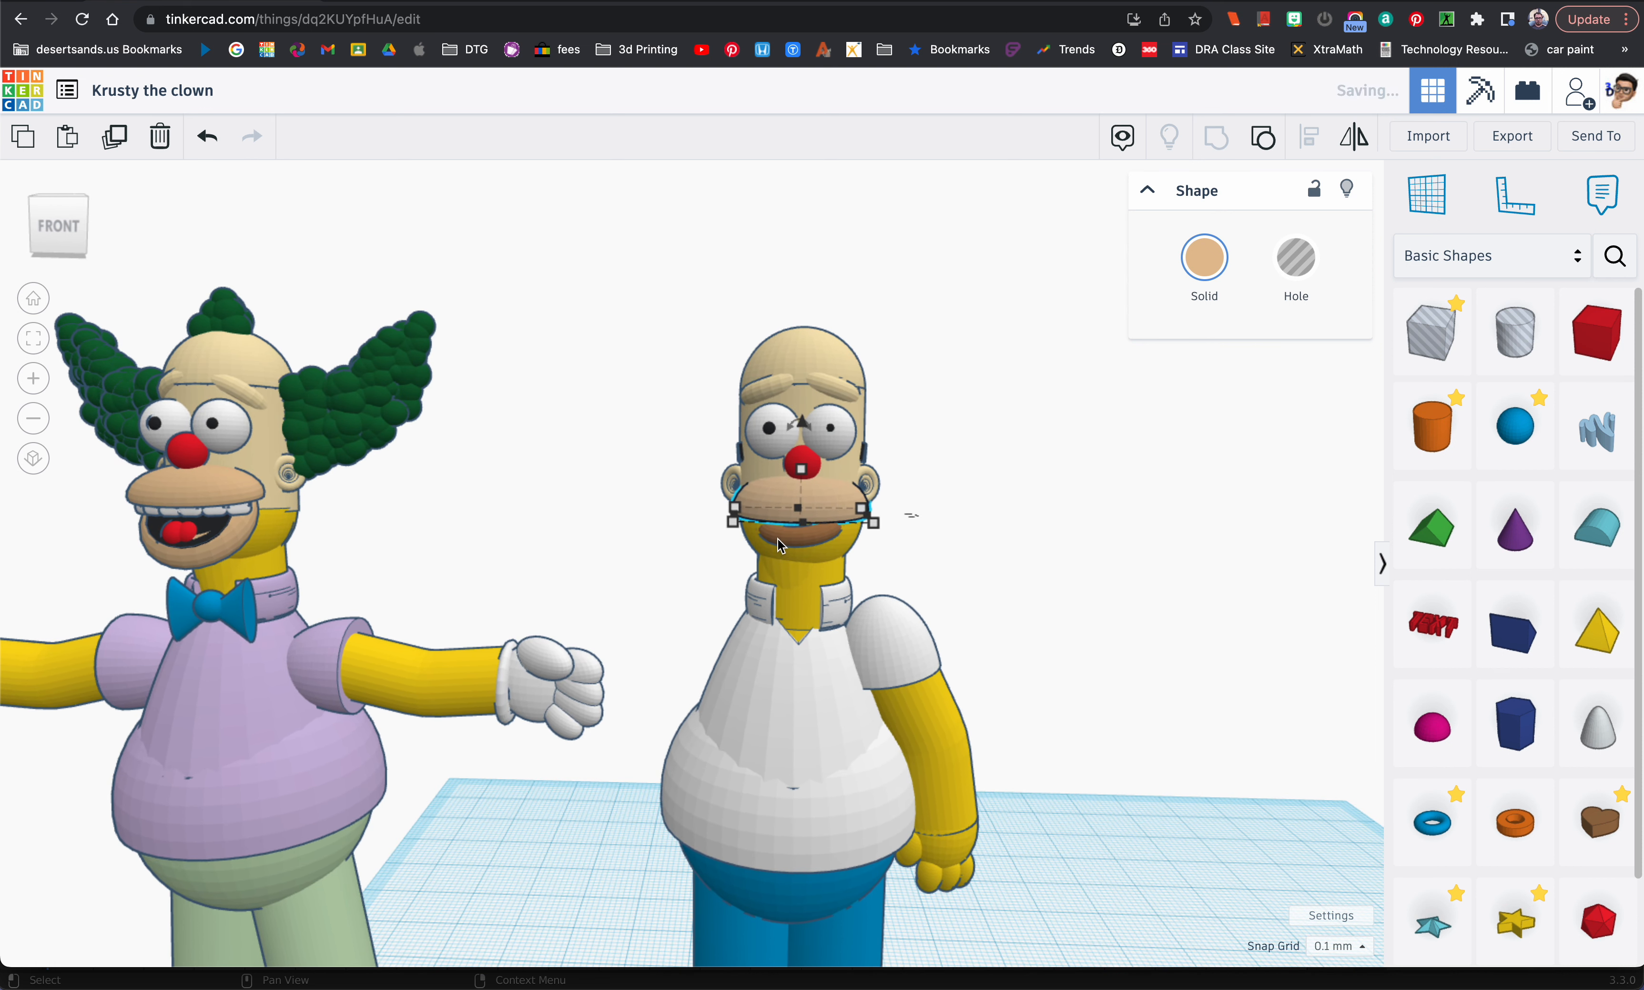
Step: Set the width of the brown lower-lip torus to 13 mm
{"action": "left_click", "coordinate": [807, 546]}
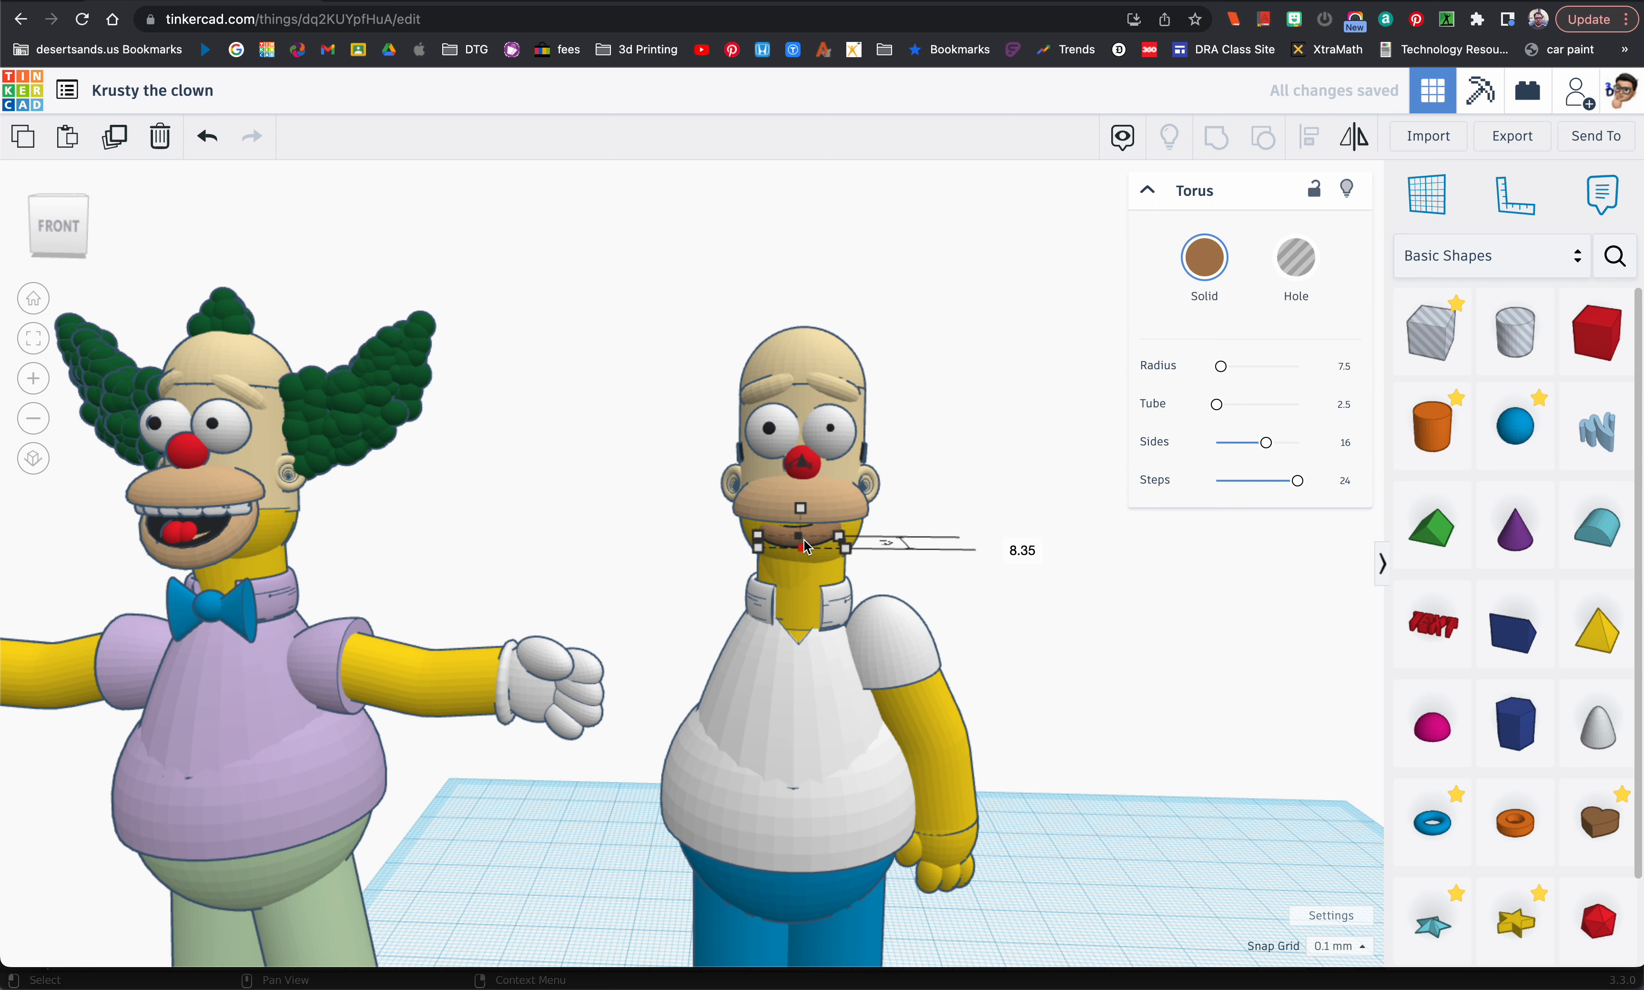
{"action": "scroll", "coordinate": [808, 545], "scroll_direction": "up", "scroll_amount": 5}
{"action": "left_click_drag", "start_coordinate": [797, 415], "coordinate": [800, 340]}
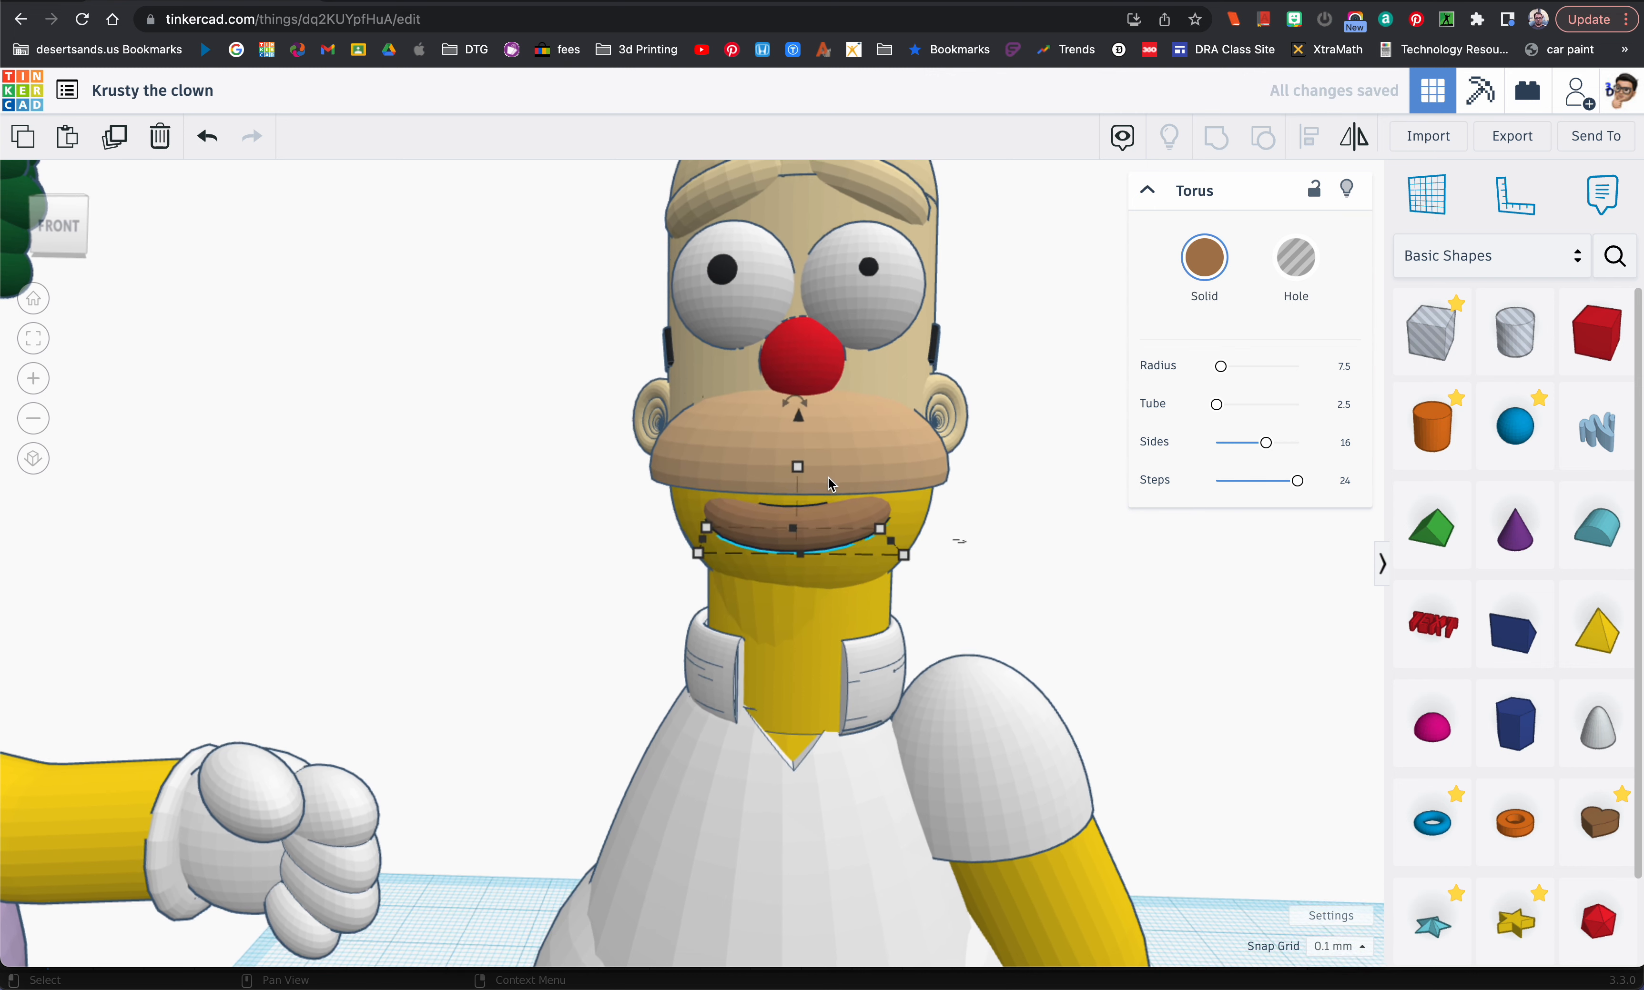
{"action": "scroll", "coordinate": [825, 475], "scroll_direction": "down", "scroll_amount": 2}
{"action": "scroll", "coordinate": [826, 475], "scroll_direction": "down", "scroll_amount": 3}
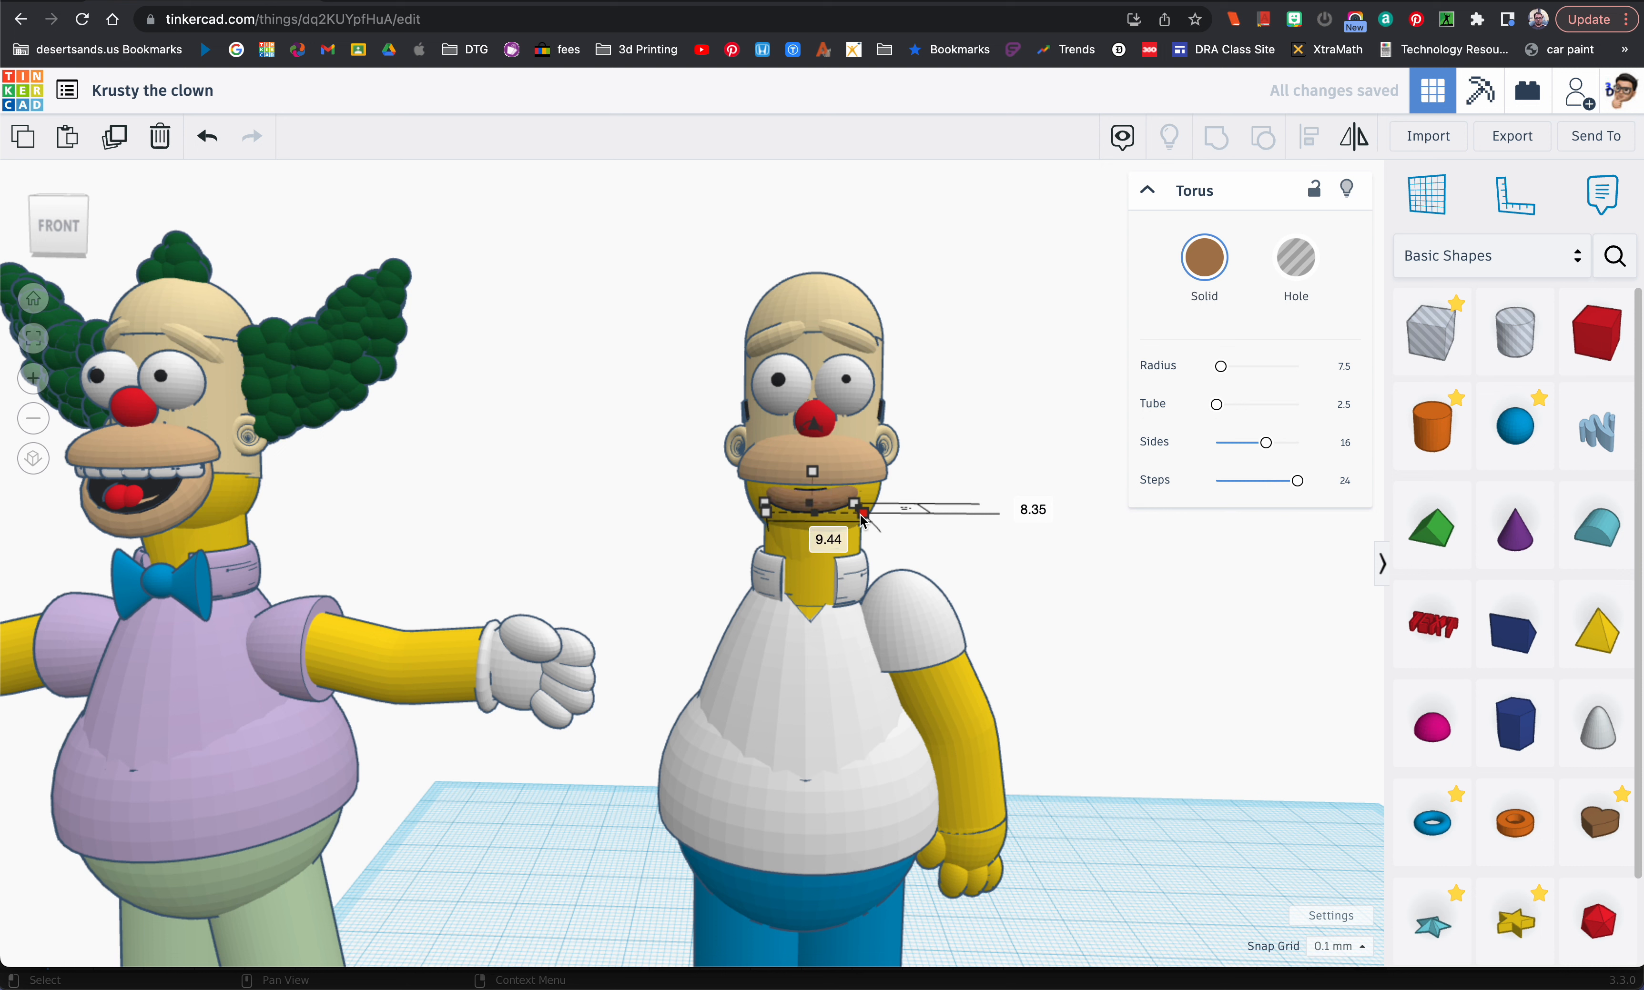
{"action": "left_click", "coordinate": [826, 541]}
{"action": "type", "text": "13"}
{"action": "key", "text": "Return"}
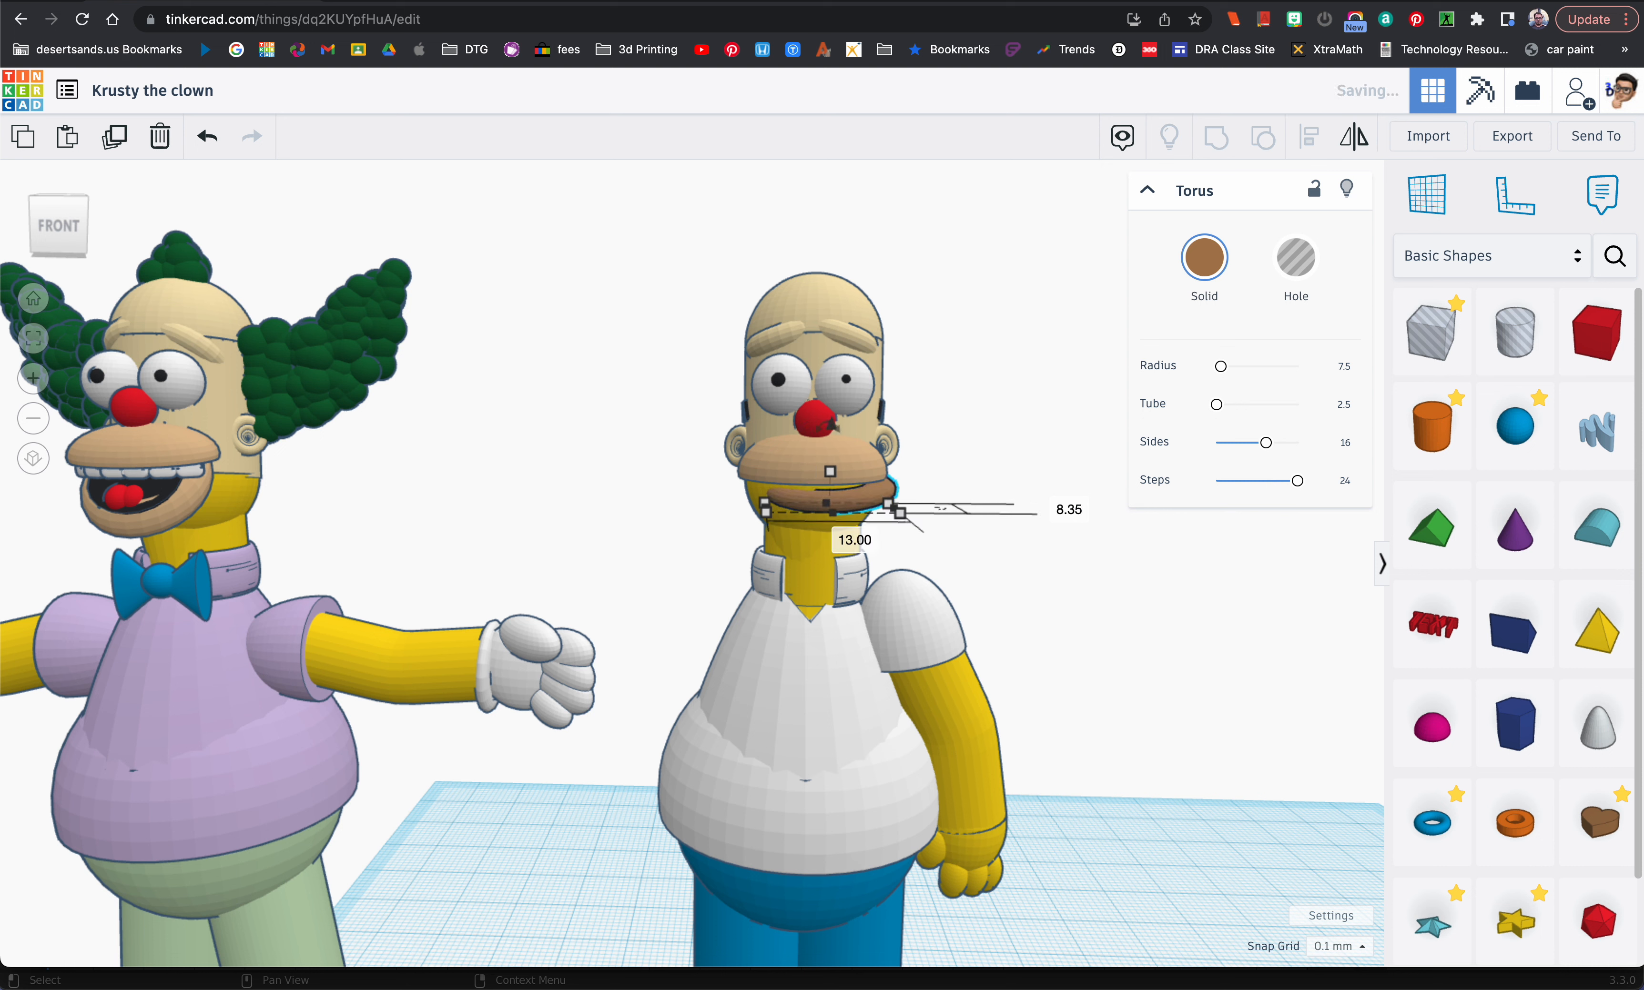
Step: Center the widened lower-lip torus beneath the upper lip and recolour it the same light tan
{"action": "left_click_drag", "start_coordinate": [854, 506], "coordinate": [843, 511]}
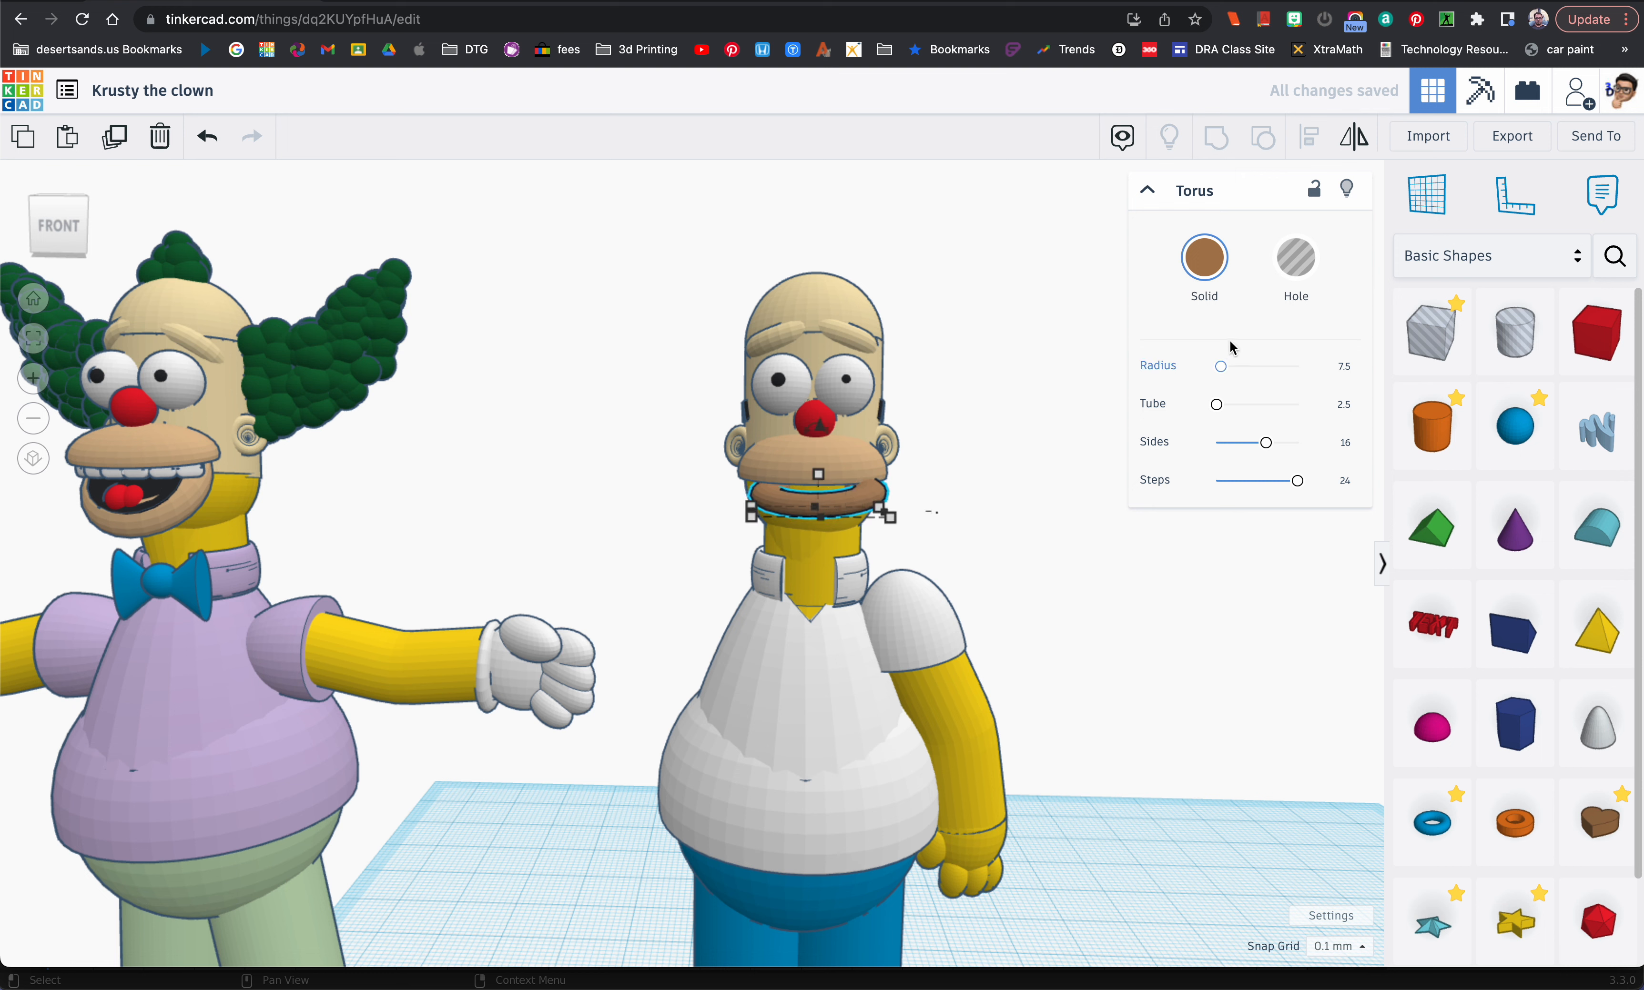
{"action": "left_click", "coordinate": [1204, 258]}
{"action": "left_click", "coordinate": [1492, 398]}
Step: Lower the tan lower-lip torus slightly and adjust its side tilt so the mouth sits open below the upper lip
{"action": "right_click_drag", "start_coordinate": [932, 517], "coordinate": [818, 482]}
{"action": "left_click_drag", "start_coordinate": [829, 459], "coordinate": [790, 441]}
{"action": "right_click_drag", "start_coordinate": [790, 442], "coordinate": [1014, 520]}
{"action": "right_click_drag", "start_coordinate": [789, 532], "coordinate": [845, 510]}
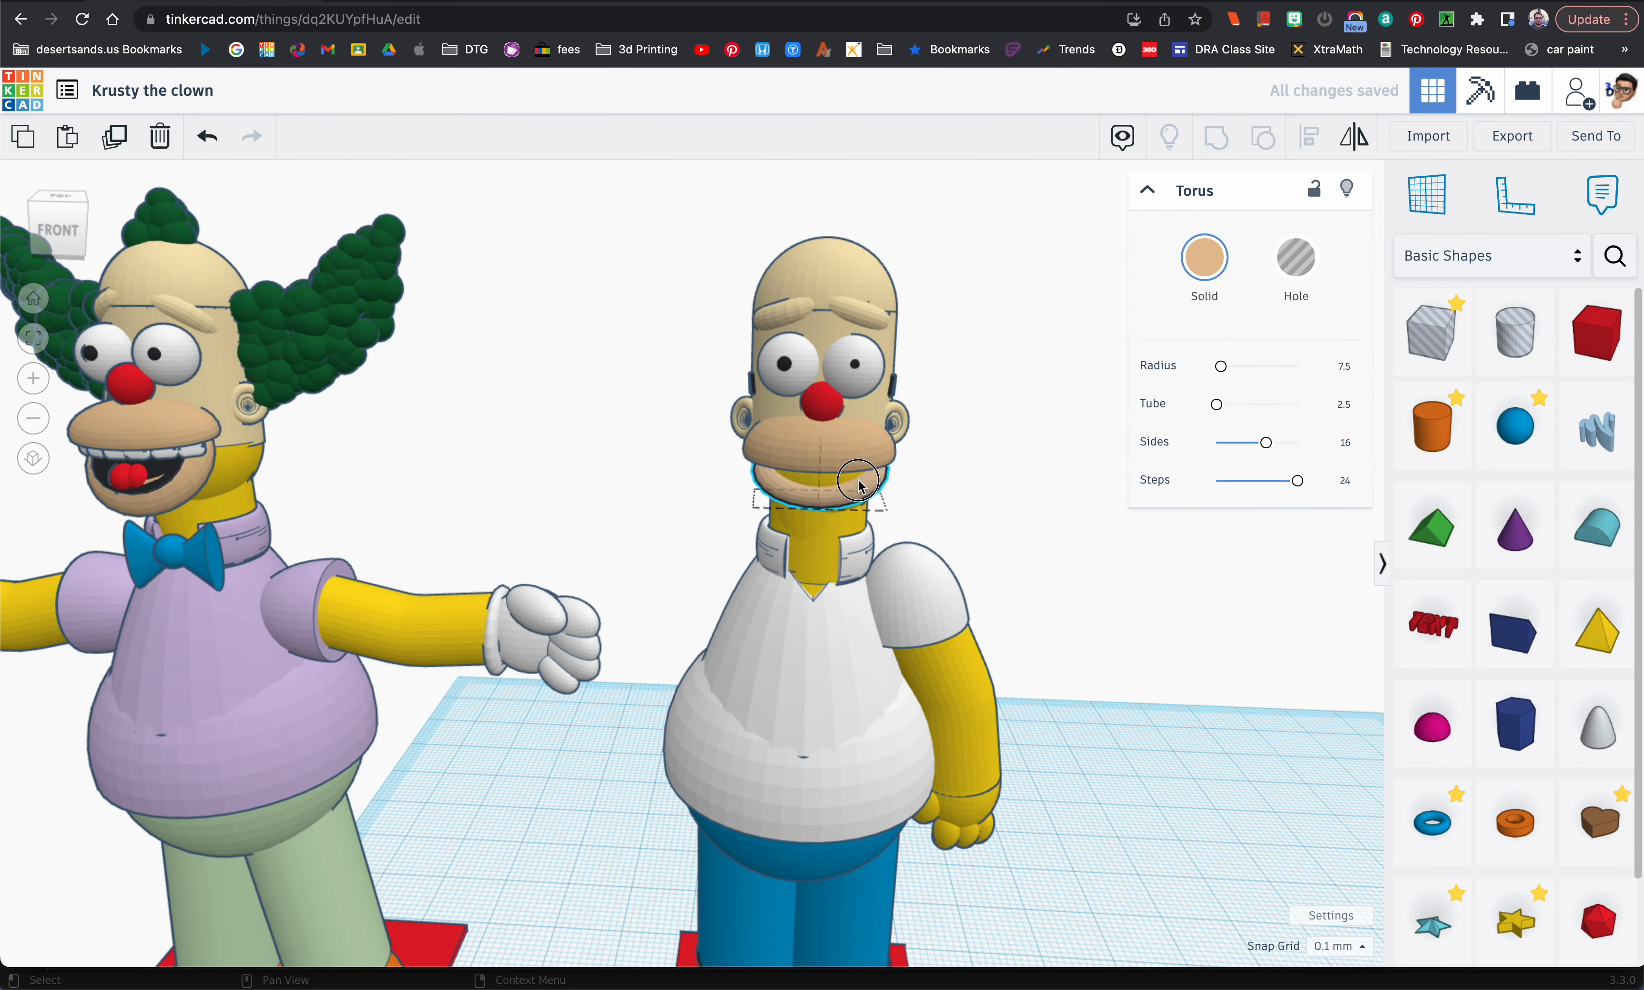
{"action": "left_click_drag", "start_coordinate": [858, 485], "coordinate": [859, 488]}
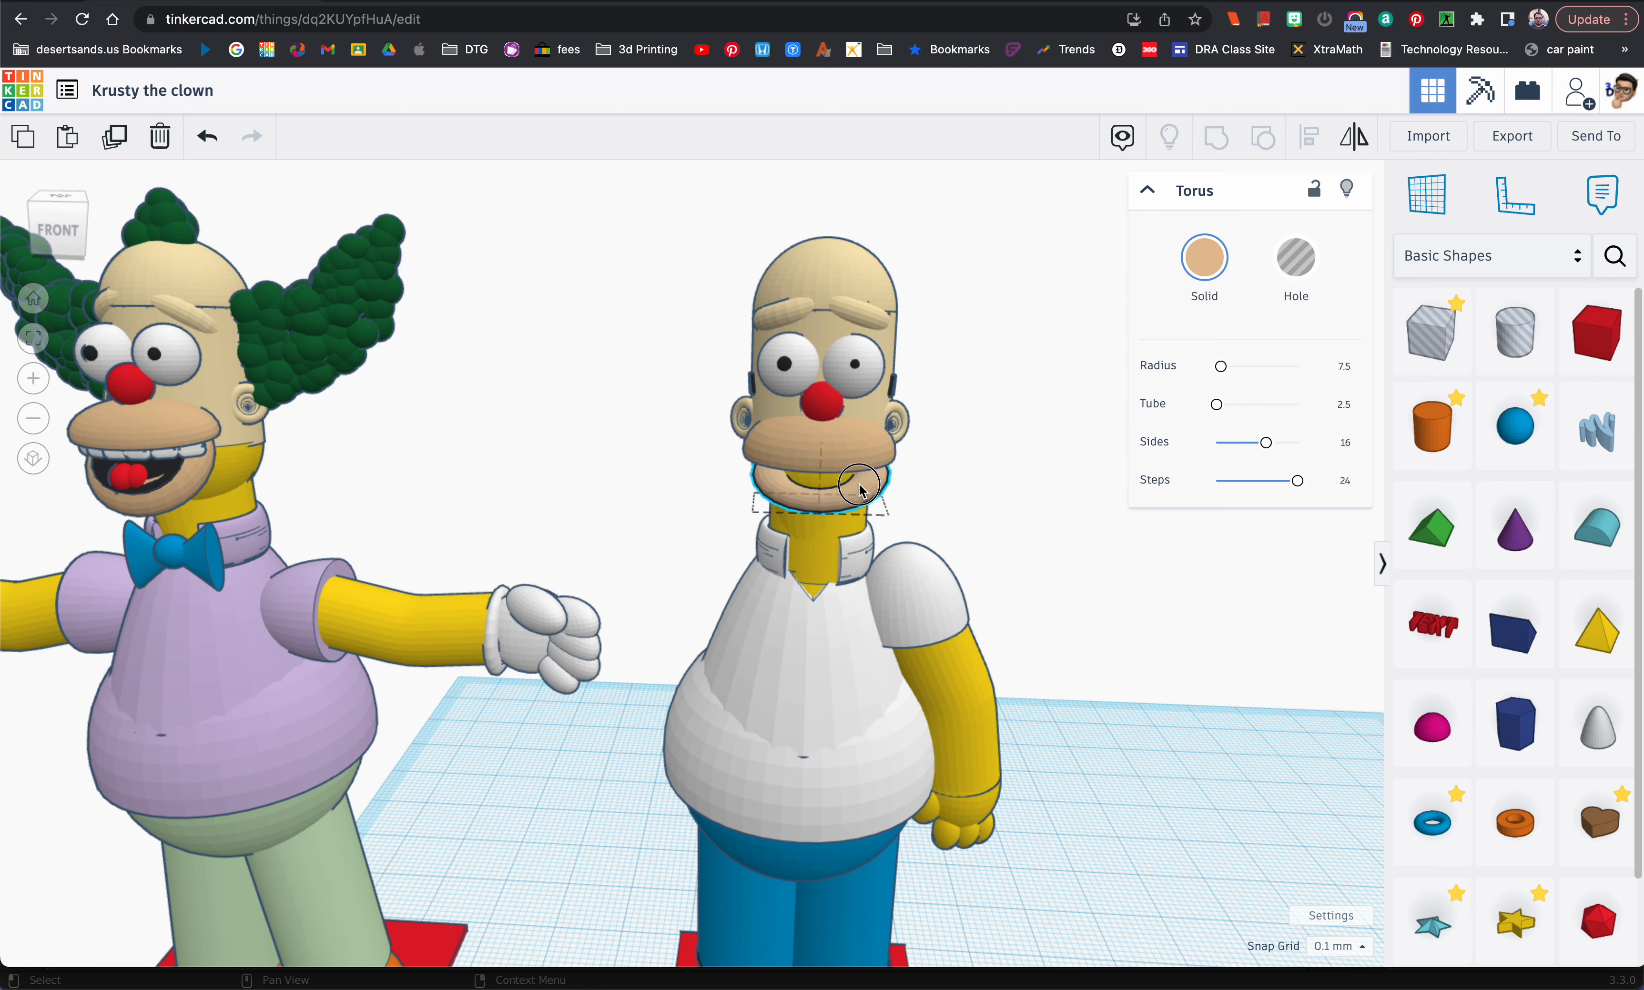
{"action": "right_click_drag", "start_coordinate": [935, 507], "coordinate": [458, 459]}
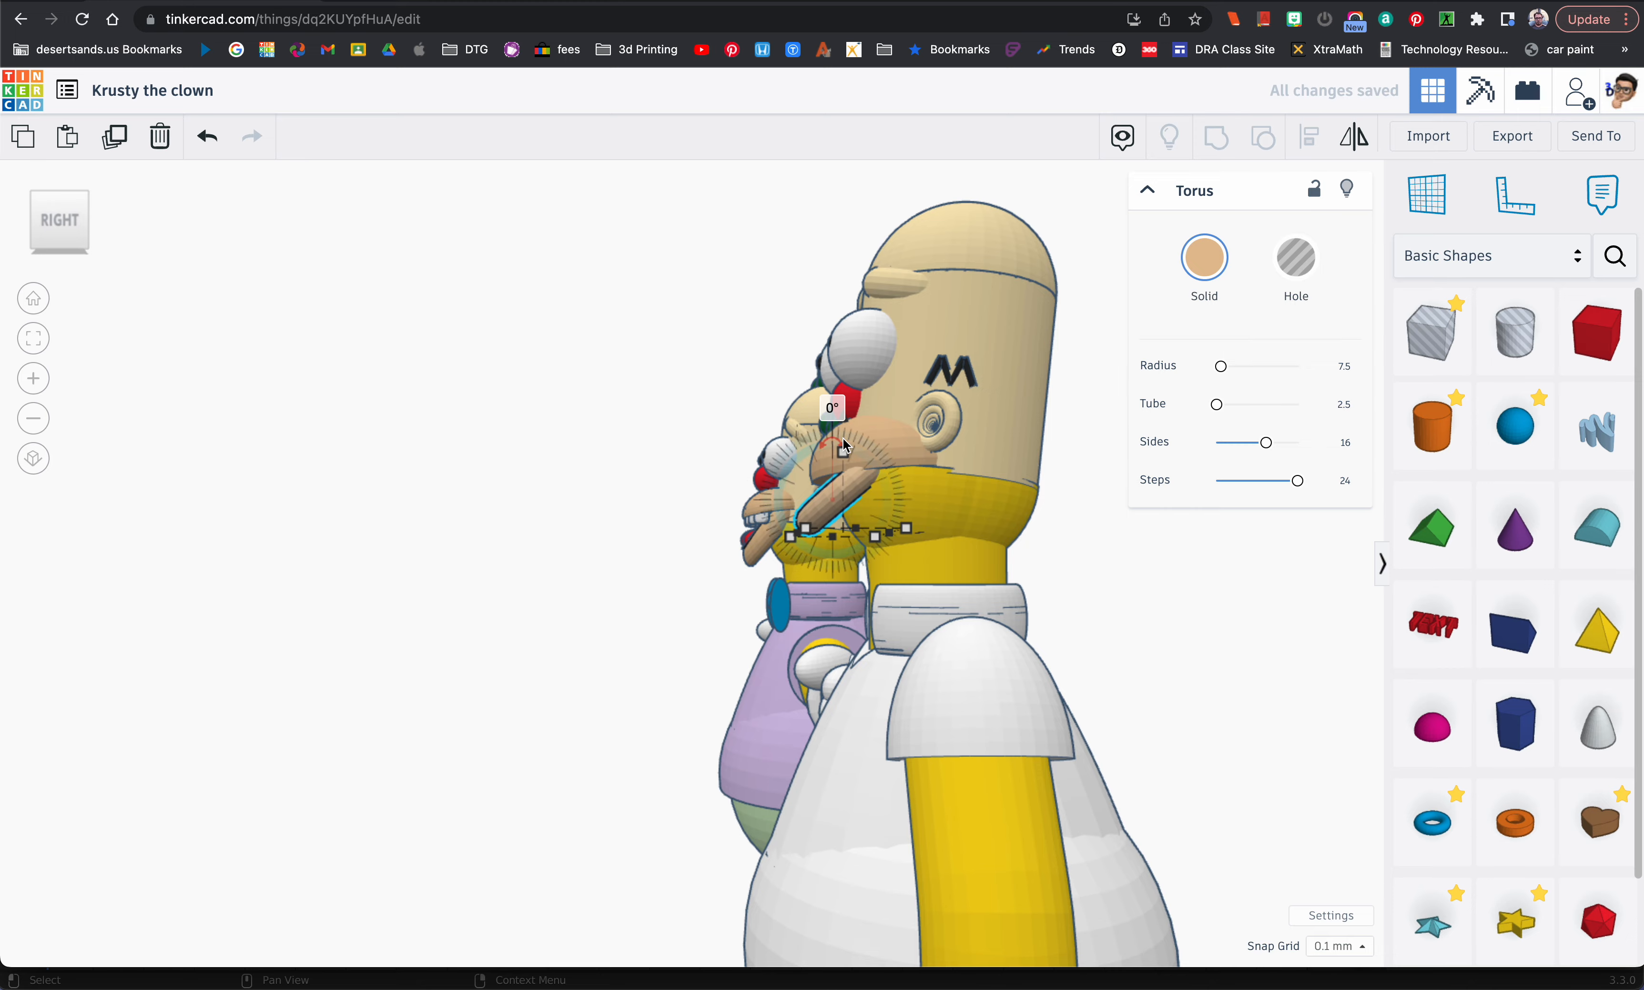
{"action": "left_click_drag", "start_coordinate": [833, 438], "coordinate": [825, 432]}
{"action": "right_click_drag", "start_coordinate": [841, 453], "coordinate": [1083, 534]}
{"action": "right_click_drag", "start_coordinate": [841, 568], "coordinate": [878, 579]}
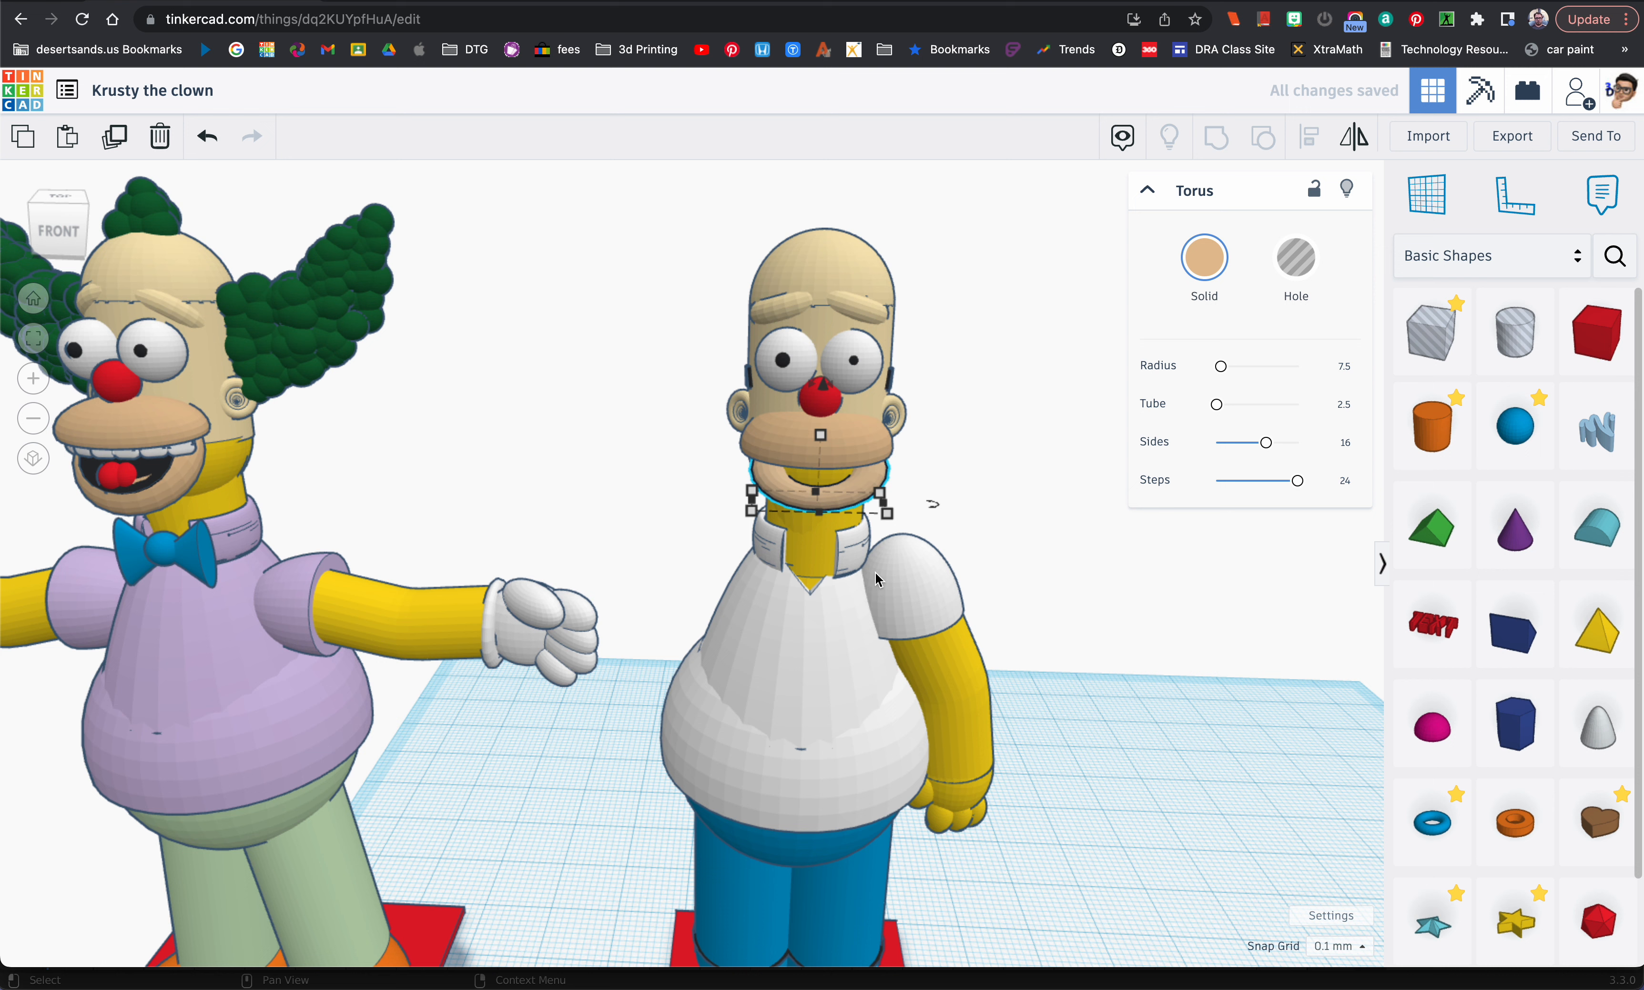
{"action": "left_click", "coordinate": [1270, 633]}
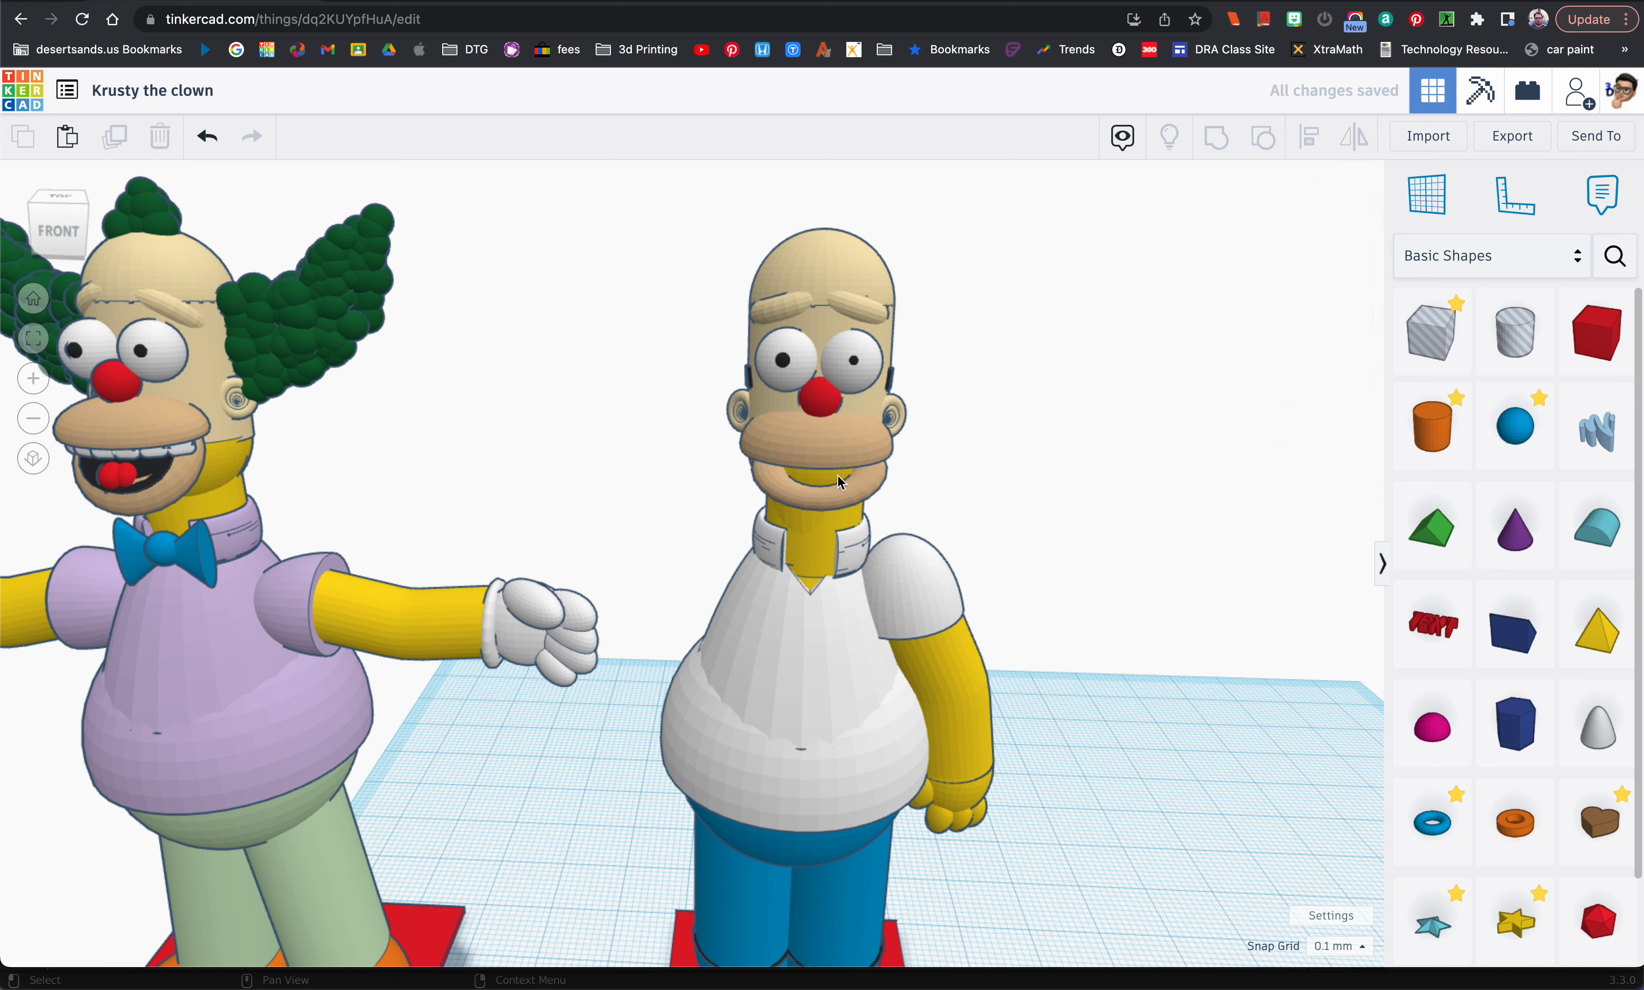
Step: Add a cylinder beside the white-shirted figure with 64 sides and colour it black
{"action": "left_click_drag", "start_coordinate": [1433, 427], "coordinate": [1114, 914]}
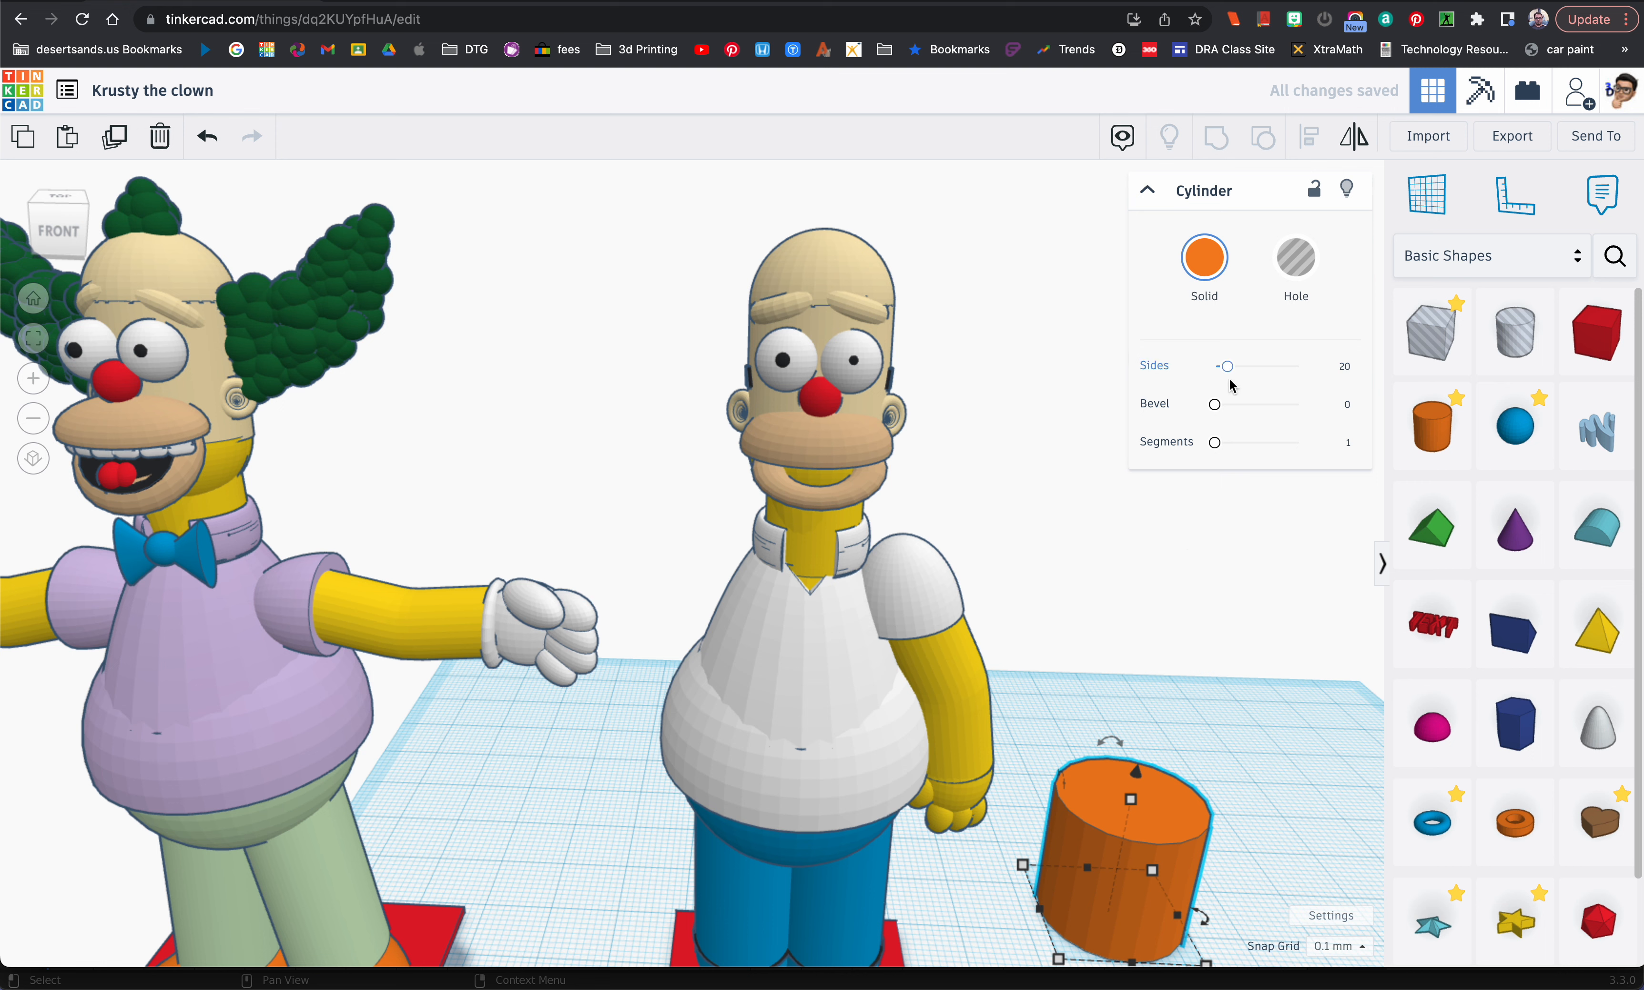
{"action": "left_click_drag", "start_coordinate": [1227, 366], "coordinate": [1297, 367]}
{"action": "left_click", "coordinate": [1204, 258]}
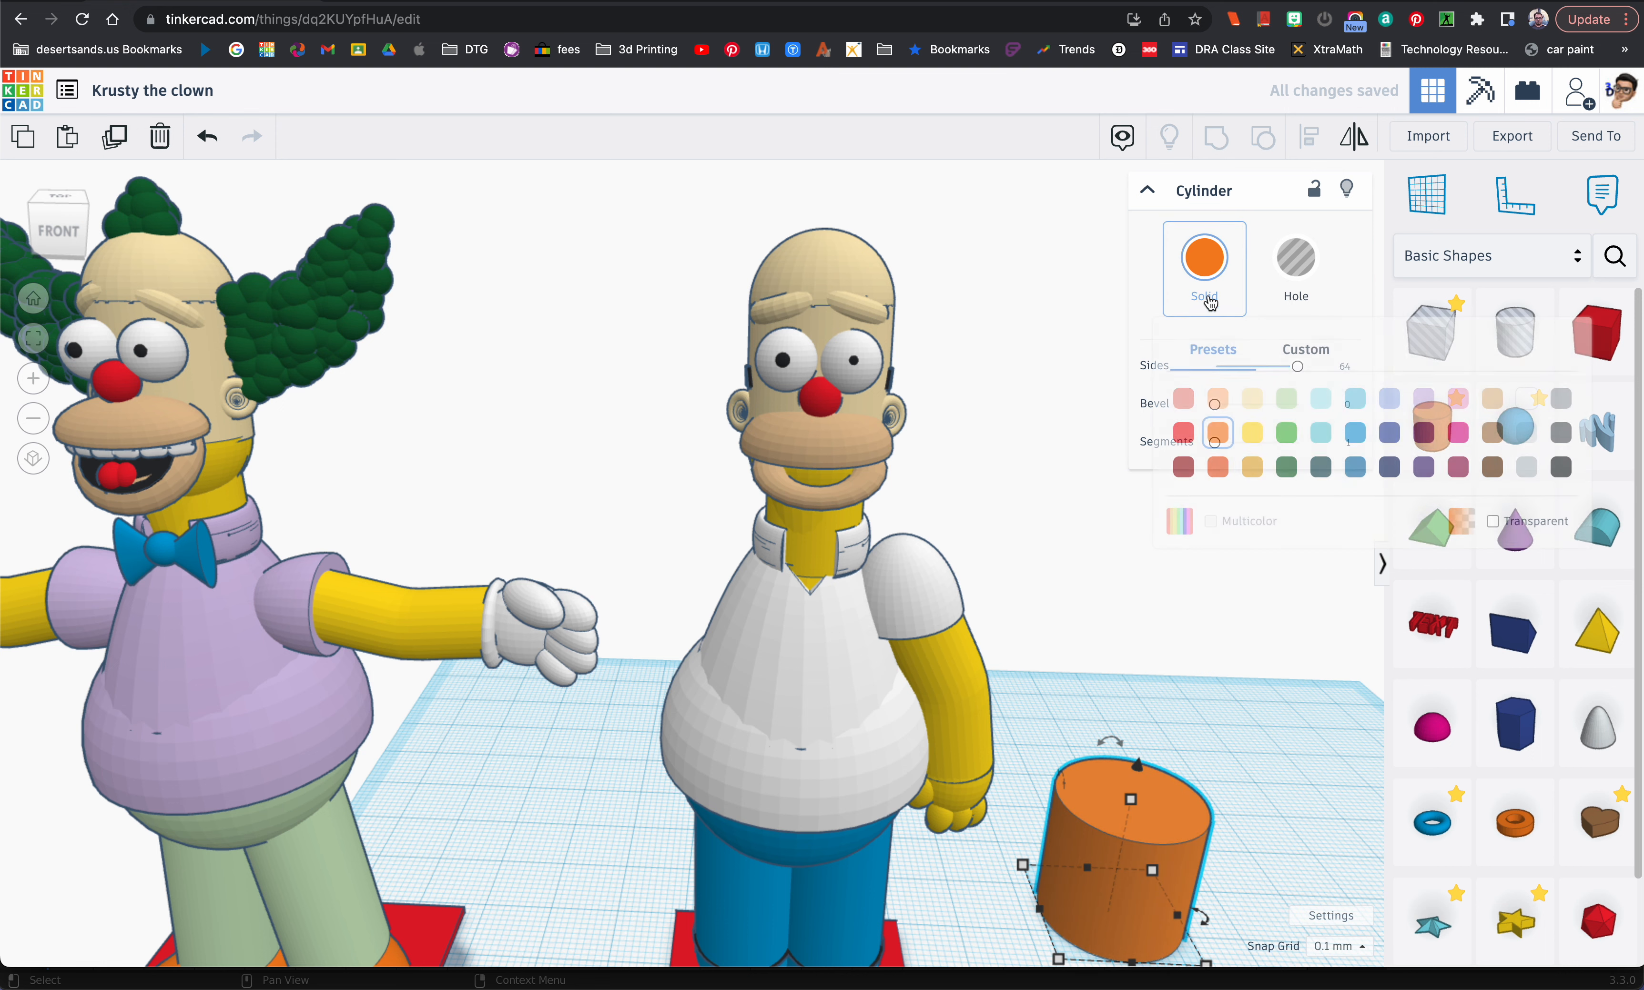
{"action": "left_click", "coordinate": [1559, 467]}
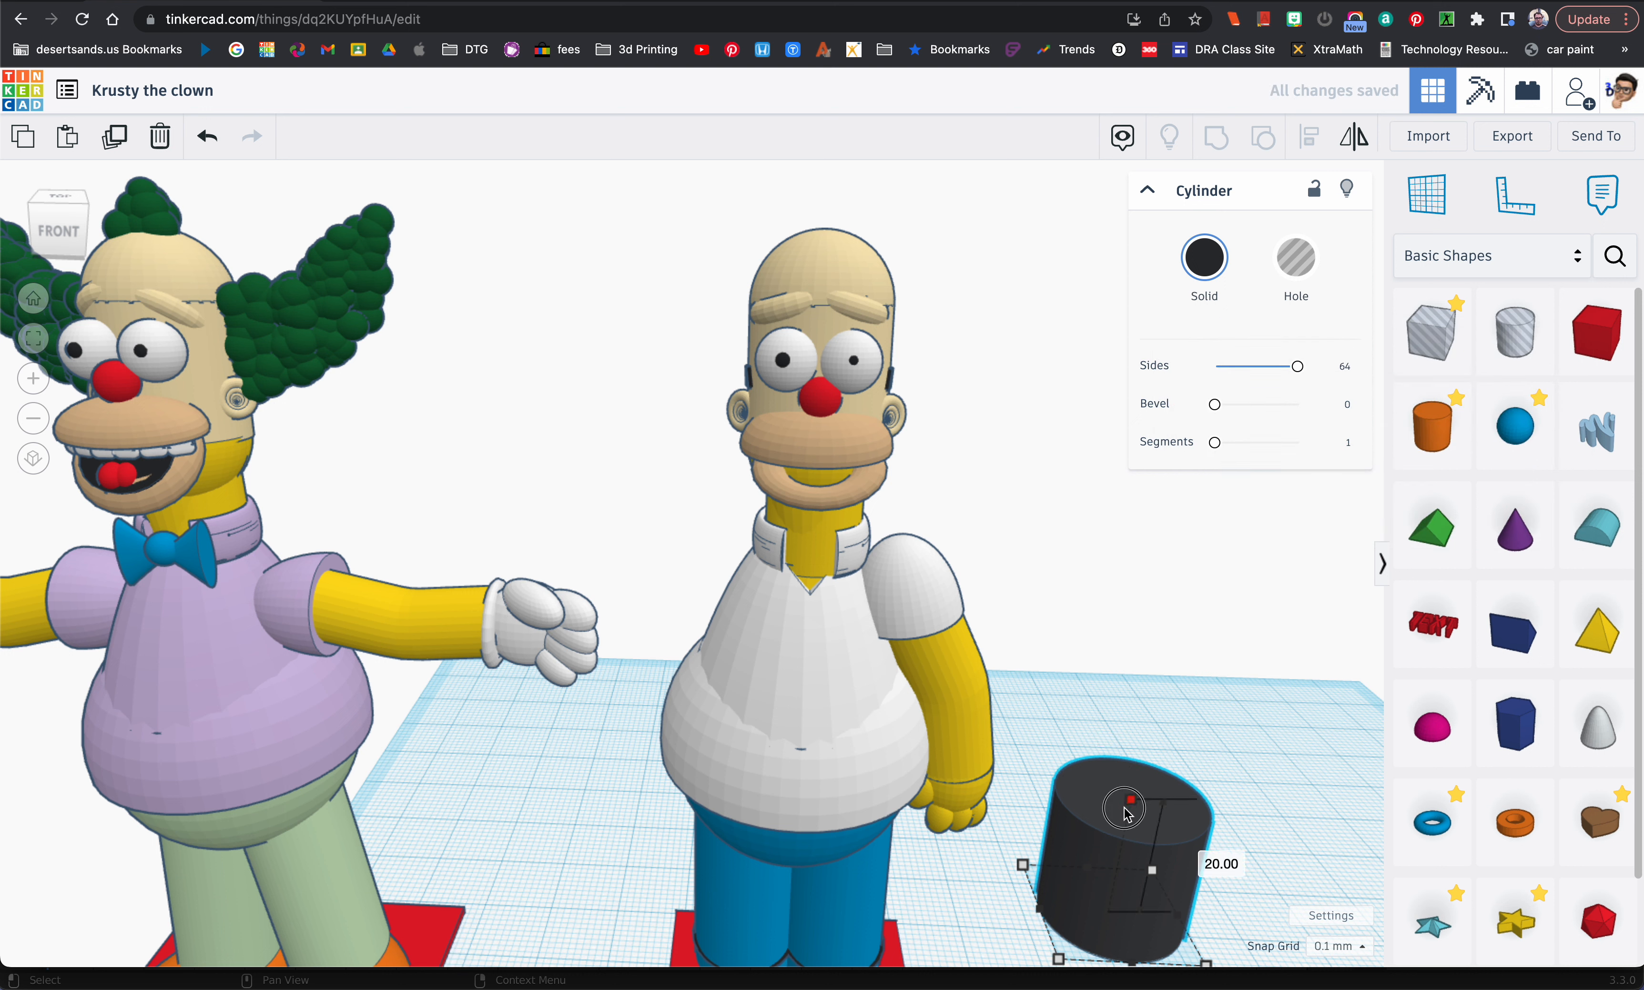
Step: Move the black cylinder up in front of the figure's neck and shrink it to a thin disc about 6.5 mm across
{"action": "left_click_drag", "start_coordinate": [1134, 807], "coordinate": [1137, 527]}
{"action": "left_click_drag", "start_coordinate": [1161, 606], "coordinate": [793, 709]}
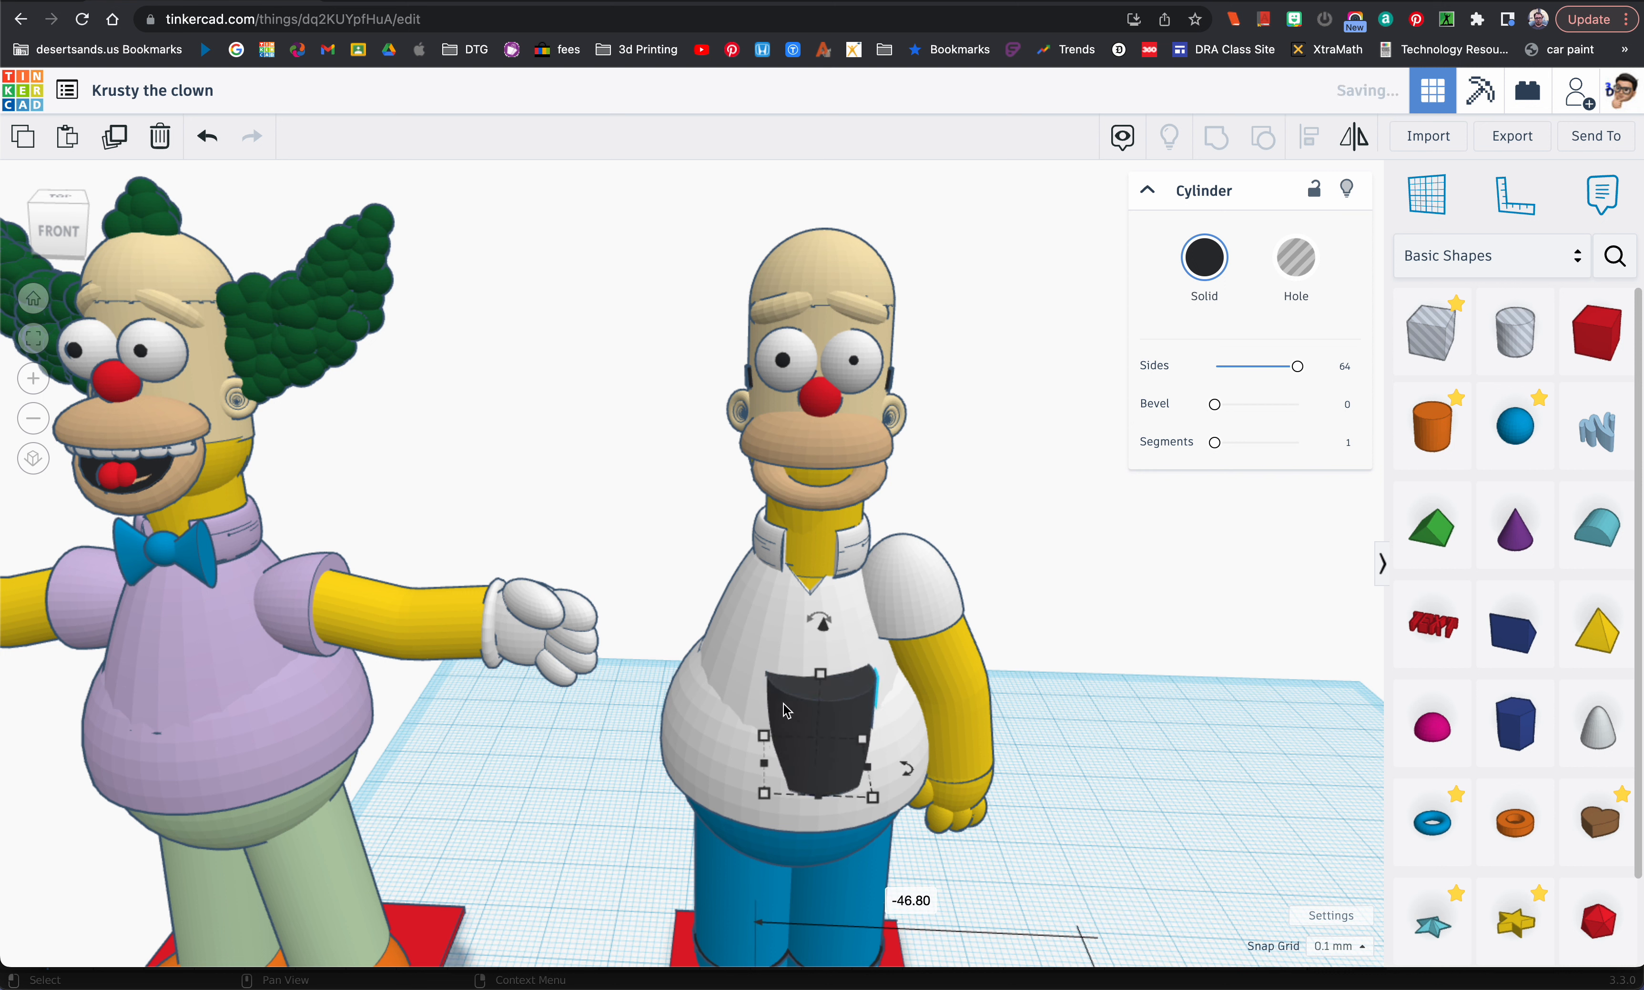
{"action": "left_click_drag", "start_coordinate": [825, 634], "coordinate": [835, 374]}
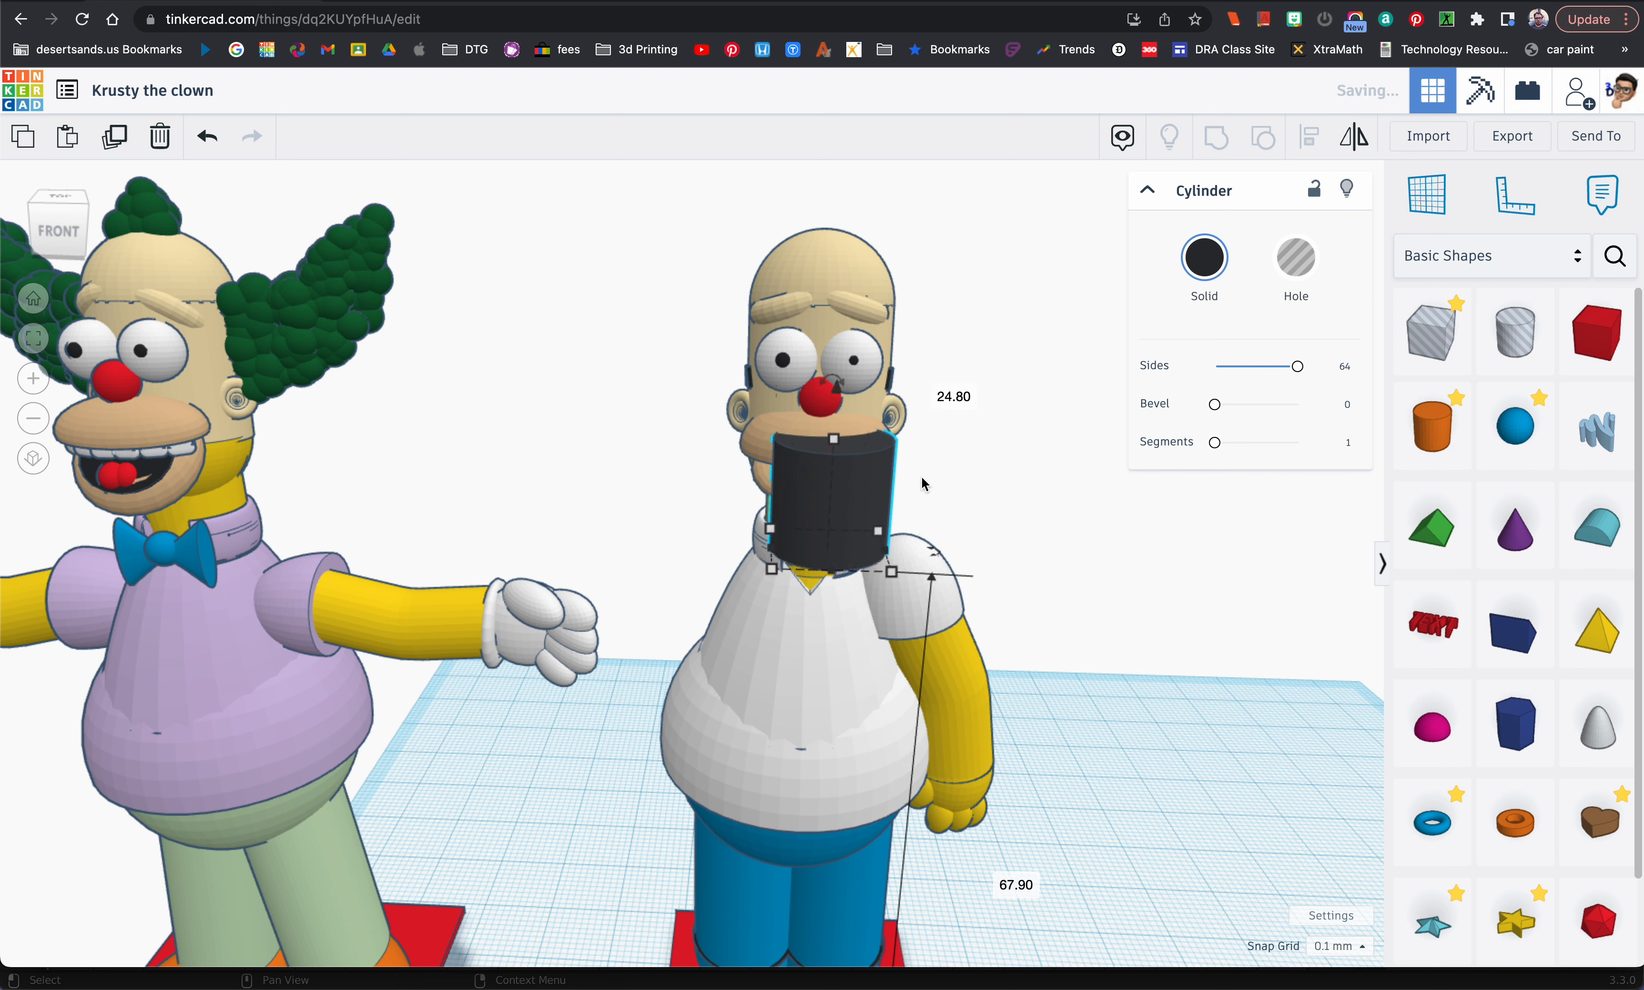
{"action": "left_click_drag", "start_coordinate": [833, 441], "coordinate": [839, 544]}
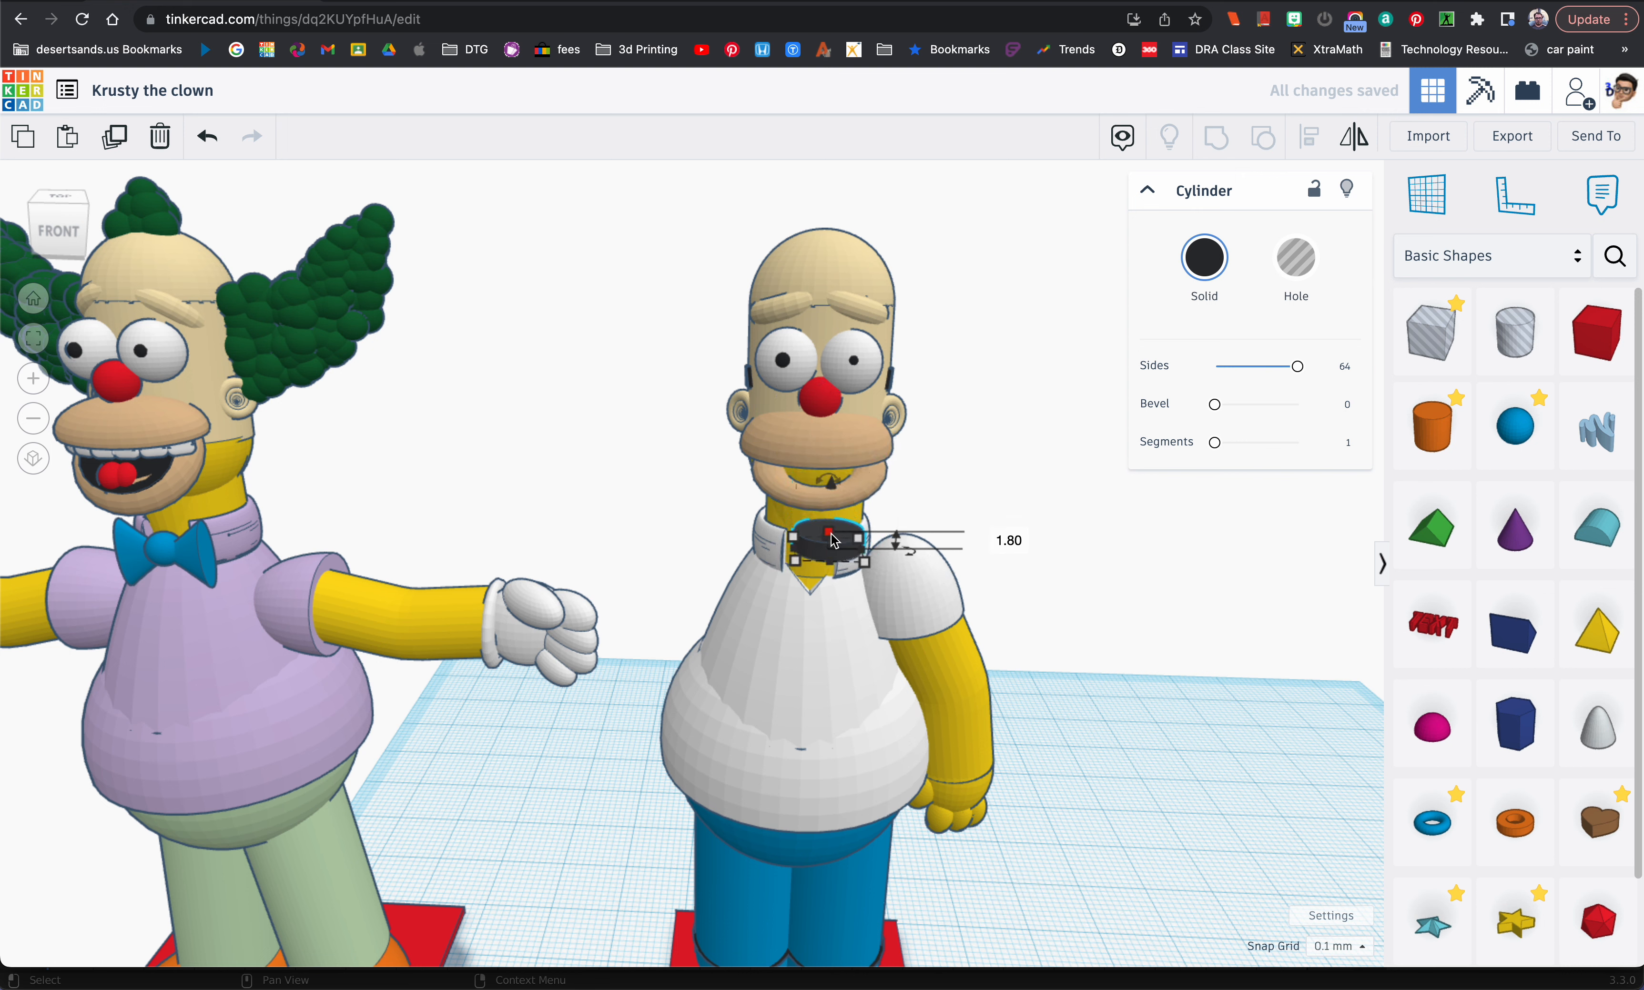
{"action": "key", "text": "Return"}
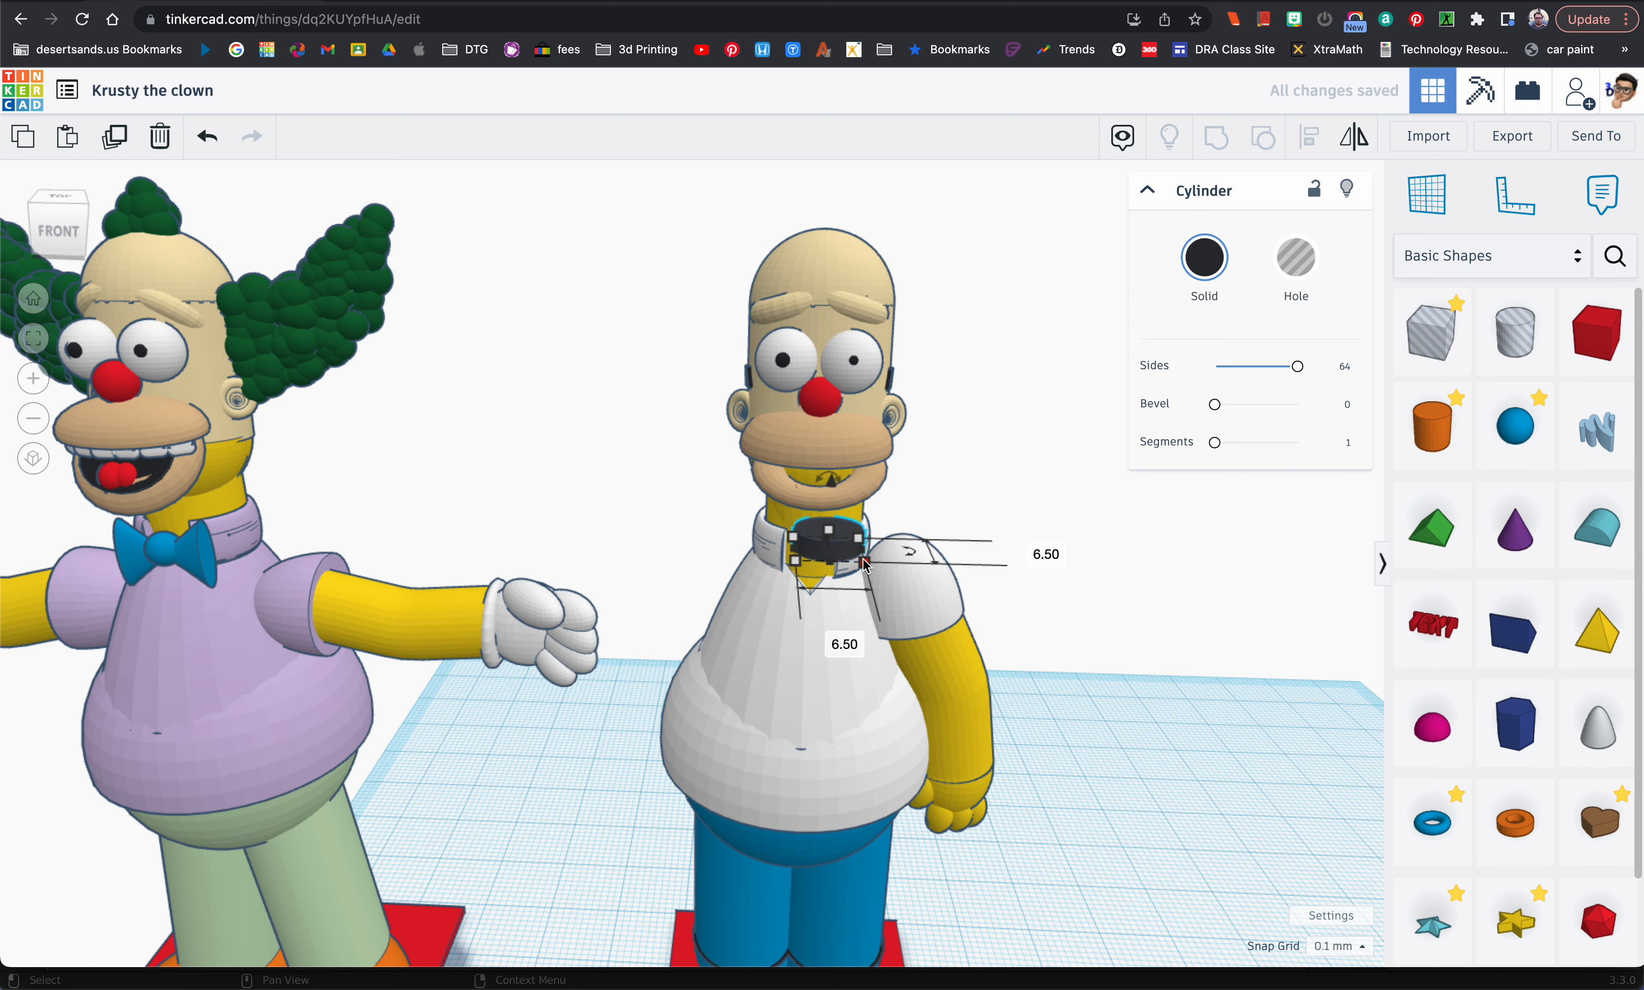
Step: Set both the width and the length of the black disc to 7 mm
{"action": "left_click", "coordinate": [844, 645]}
{"action": "type", "text": "7"}
{"action": "key", "text": "Return"}
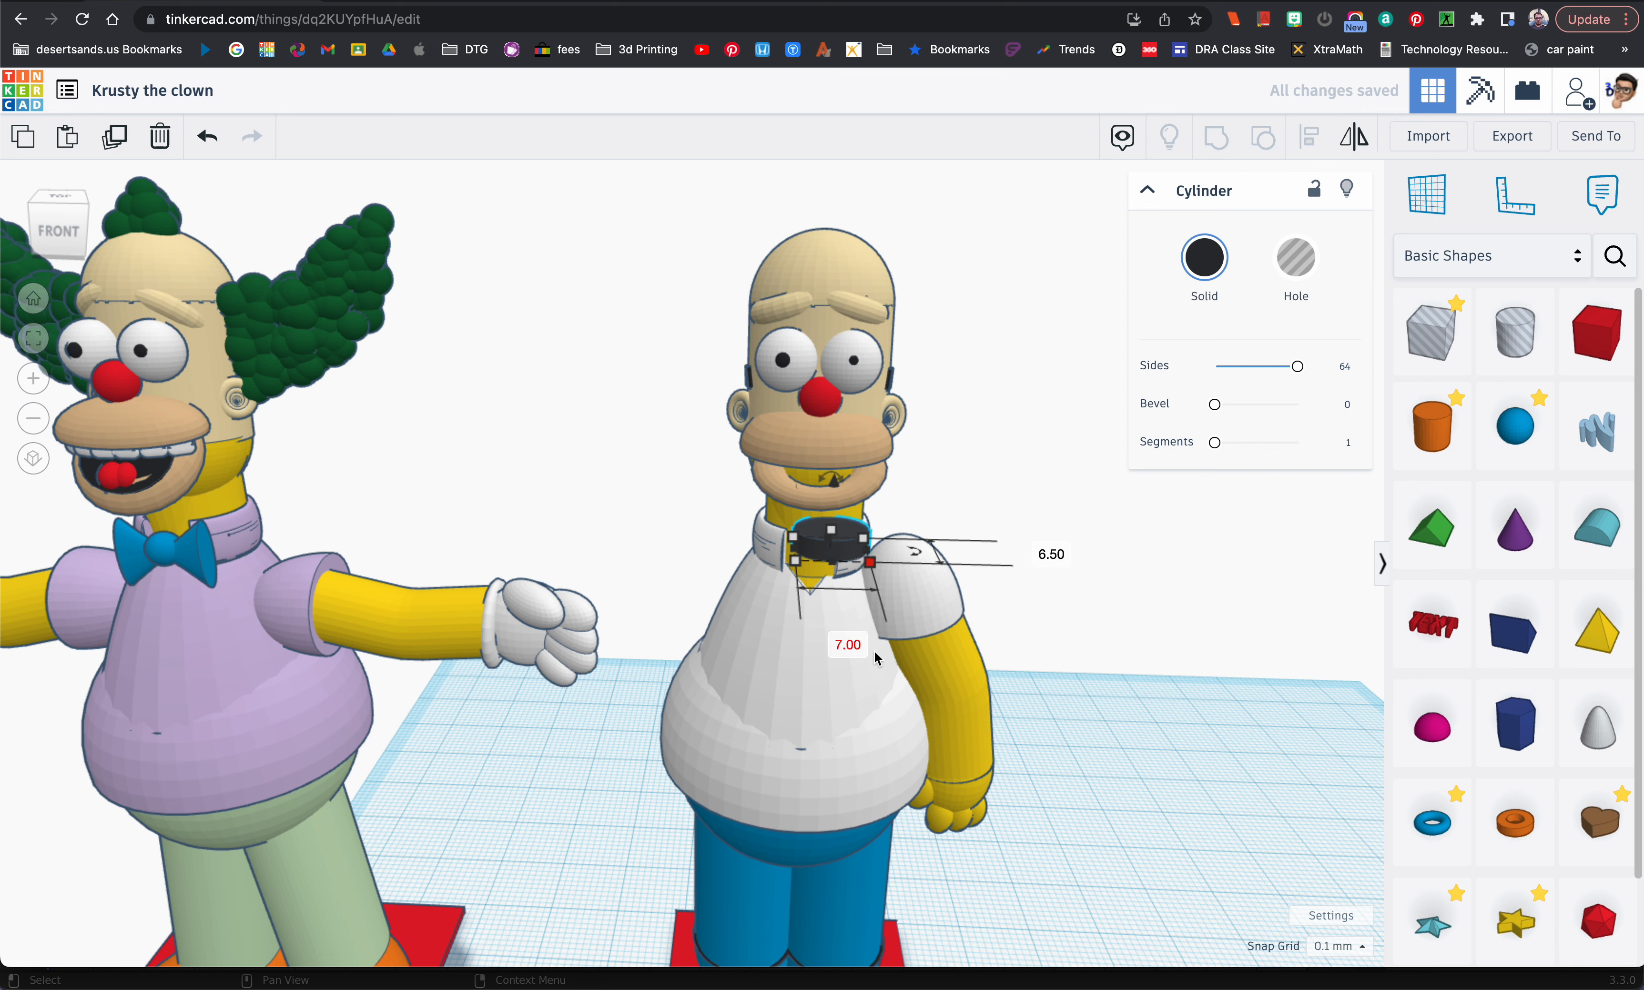
{"action": "type", "text": "7"}
{"action": "key", "text": "Return"}
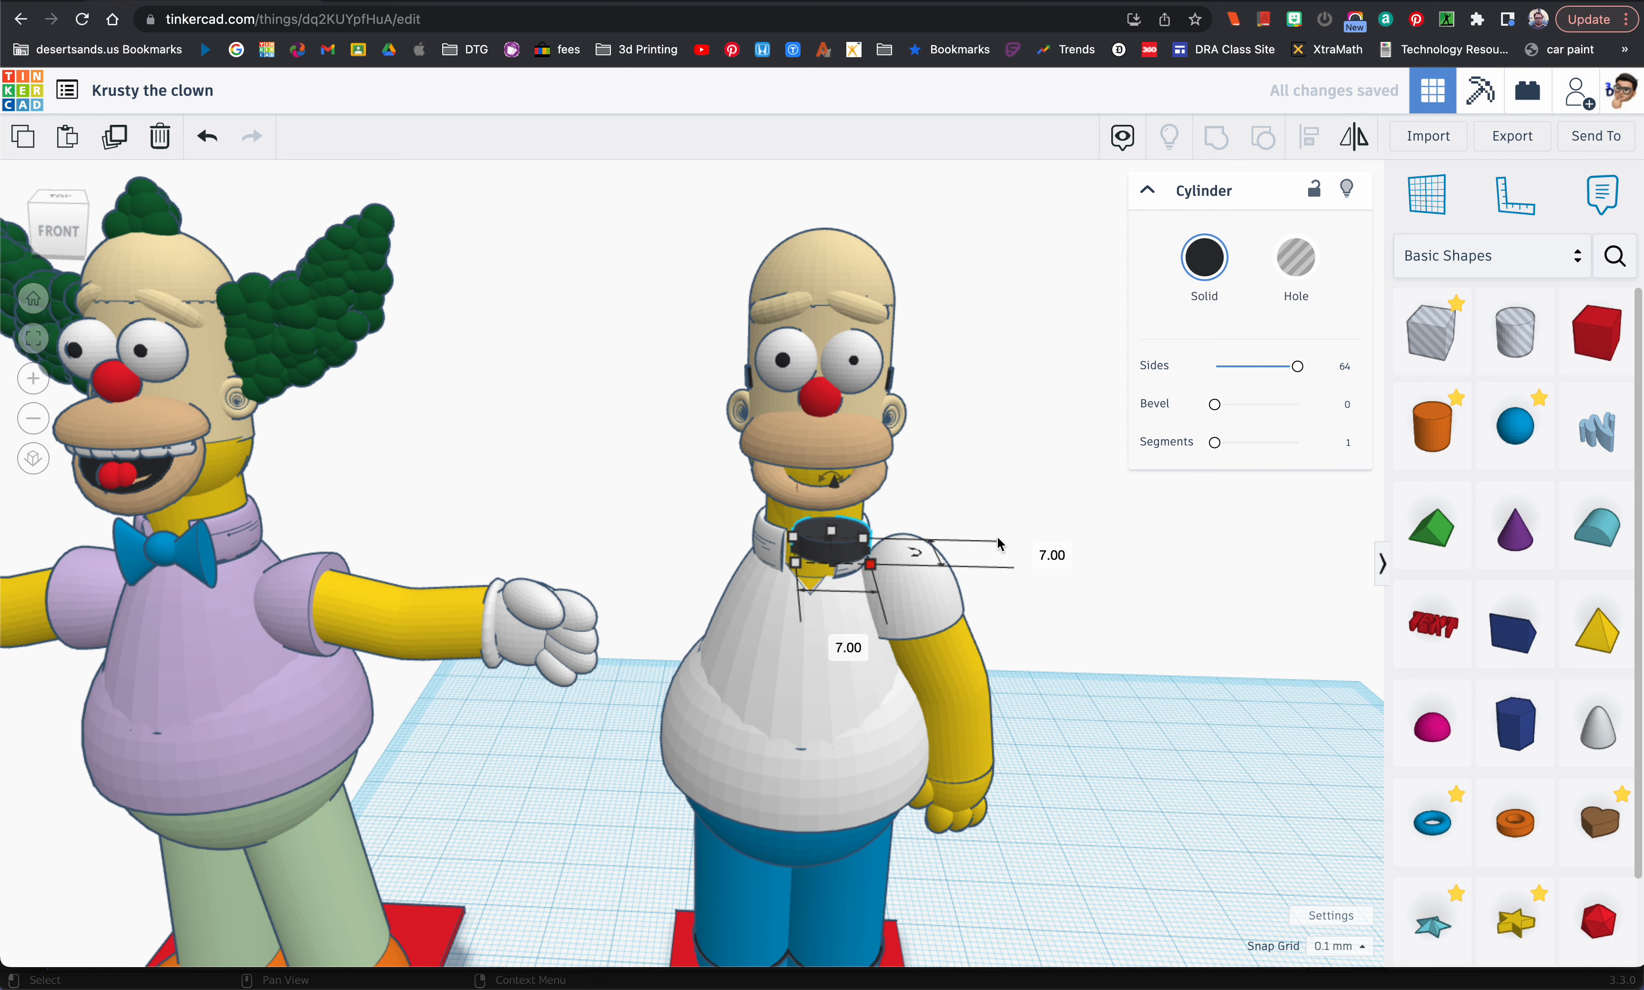
Step: Move the black disc up into the mouth and tilt it to follow the slope of the lower lip
{"action": "left_click_drag", "start_coordinate": [830, 548], "coordinate": [820, 537]}
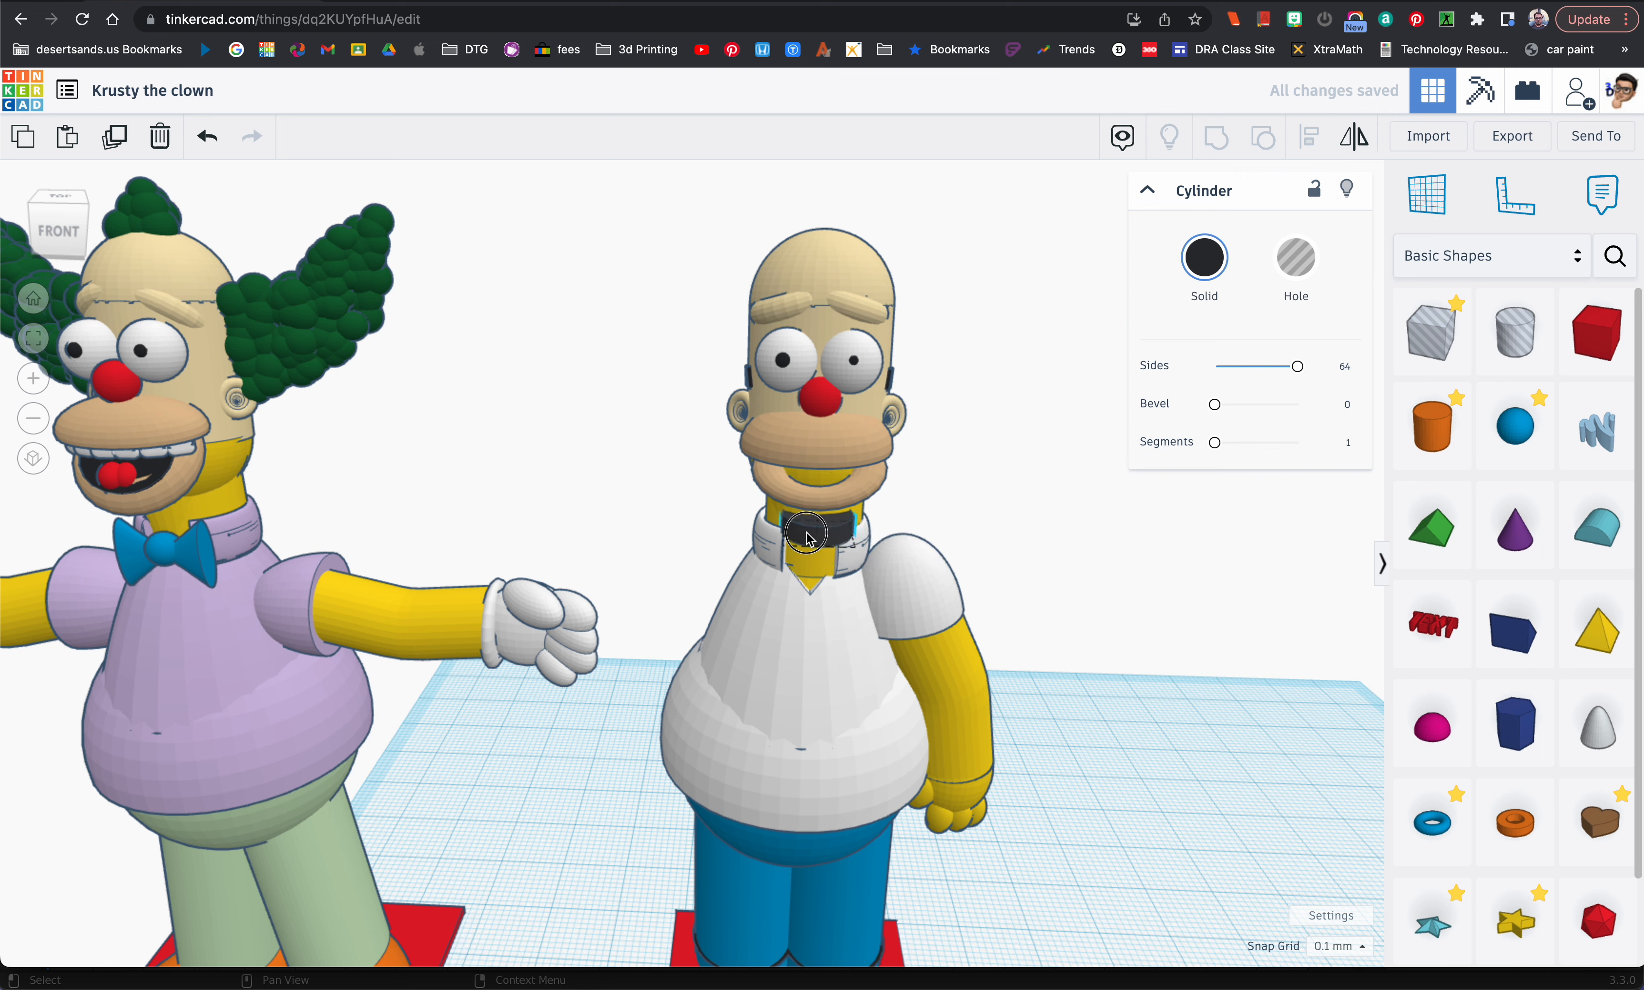
{"action": "left_click_drag", "start_coordinate": [823, 469], "coordinate": [830, 403]}
{"action": "right_click_drag", "start_coordinate": [847, 483], "coordinate": [529, 445]}
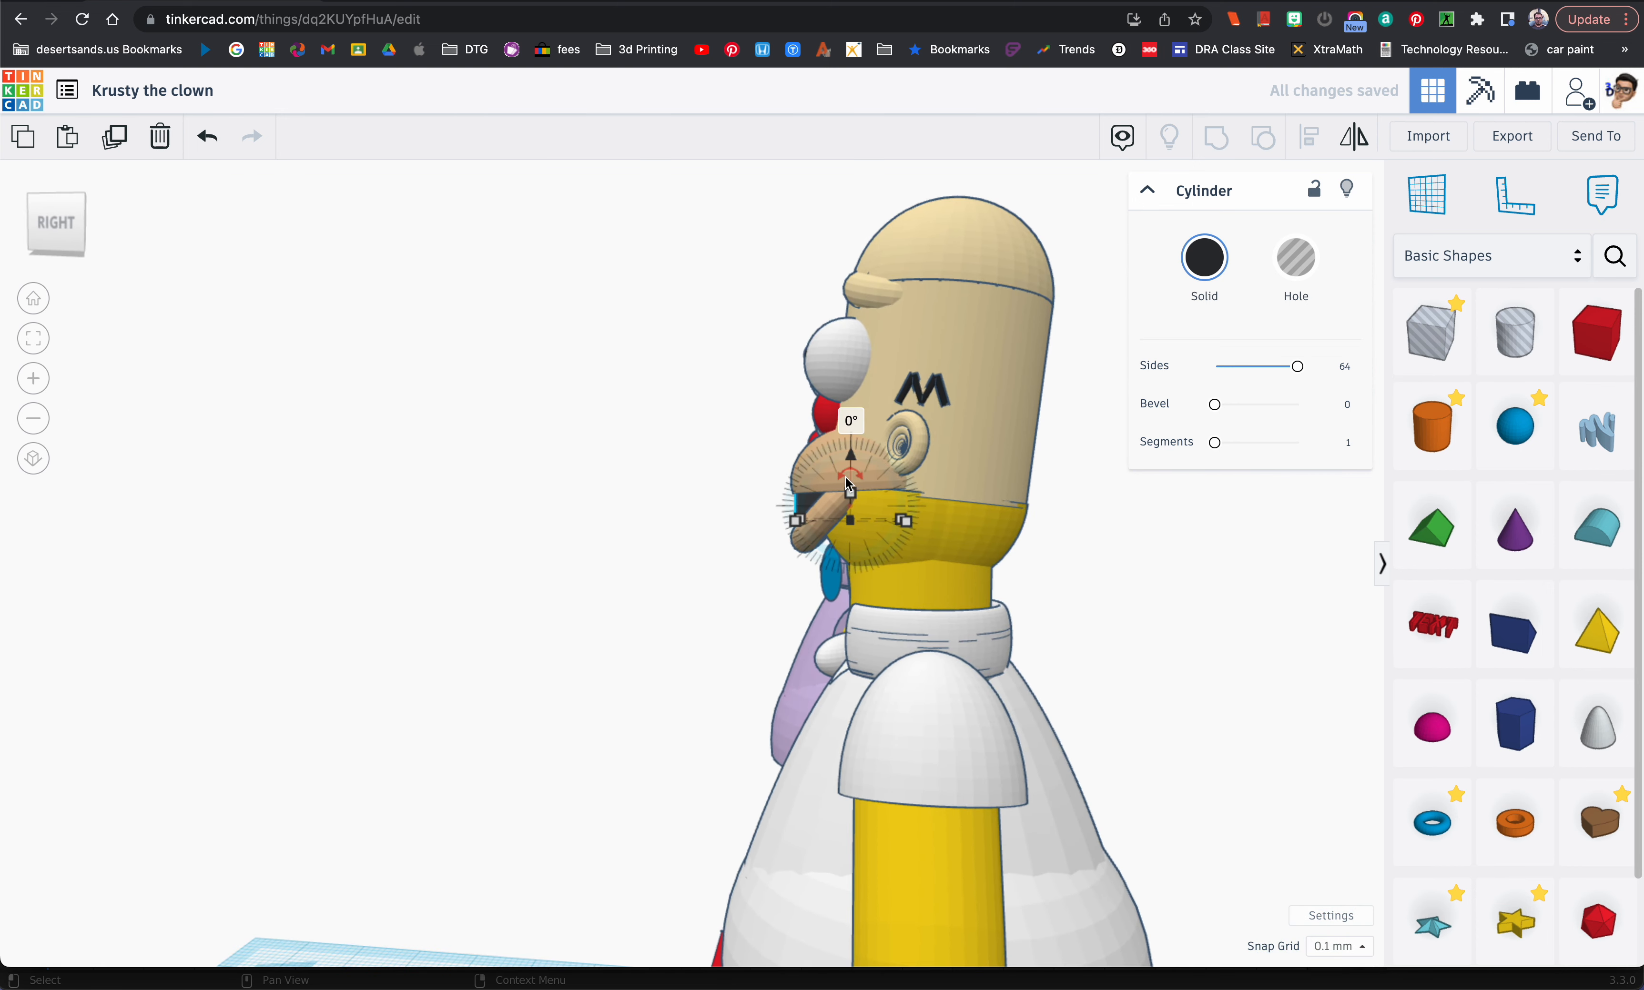
{"action": "left_click_drag", "start_coordinate": [849, 477], "coordinate": [774, 454]}
{"action": "right_click_drag", "start_coordinate": [773, 455], "coordinate": [1053, 477]}
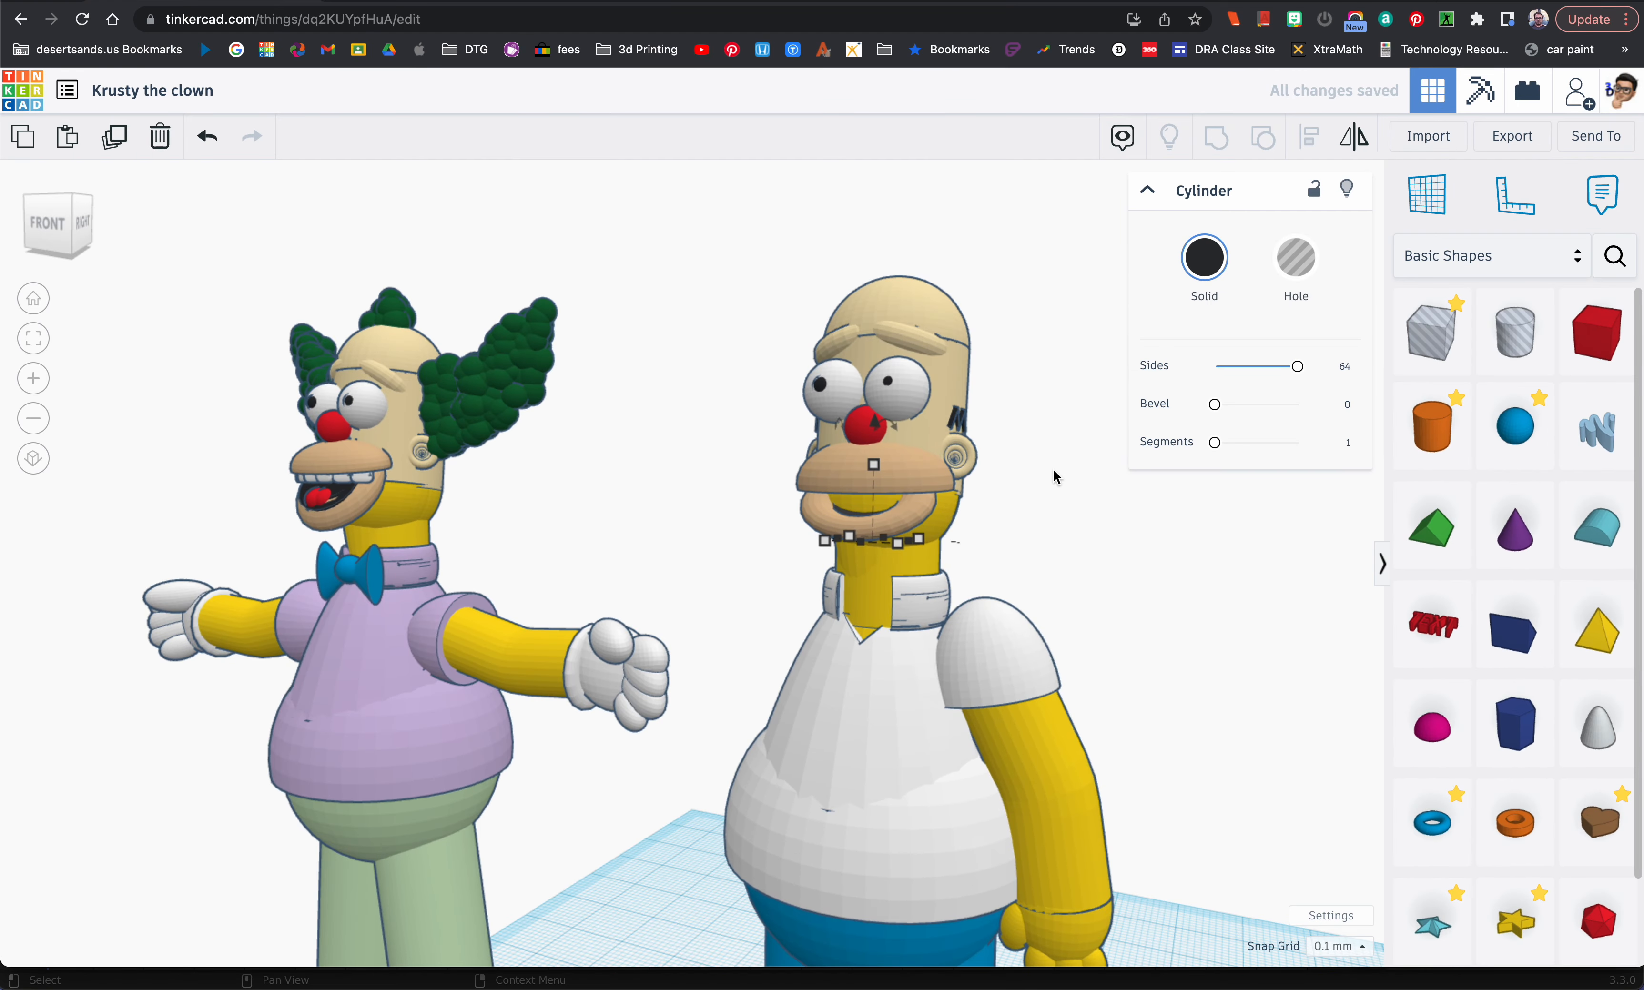
Step: Nudge the black disc upward and forward so it fills the opening between the two lips
{"action": "key", "text": "super+Up"}
{"action": "key", "text": "super+Up"}
{"action": "key", "text": "super+Up"}
{"action": "key", "text": "super+Up"}
{"action": "key", "text": "super+Up"}
{"action": "key", "text": "super+Up"}
{"action": "key", "text": "super+Up"}
{"action": "key", "text": "super+Up"}
{"action": "key", "text": "super+Up"}
{"action": "key", "text": "super+Up"}
{"action": "key", "text": "Down"}
{"action": "key", "text": "Down"}
{"action": "key", "text": "Down"}
{"action": "key", "text": "Down"}
{"action": "key", "text": "Down"}
{"action": "key", "text": "Down"}
{"action": "key", "text": "Down"}
{"action": "key", "text": "Down"}
{"action": "key", "text": "Down"}
{"action": "key", "text": "Down"}
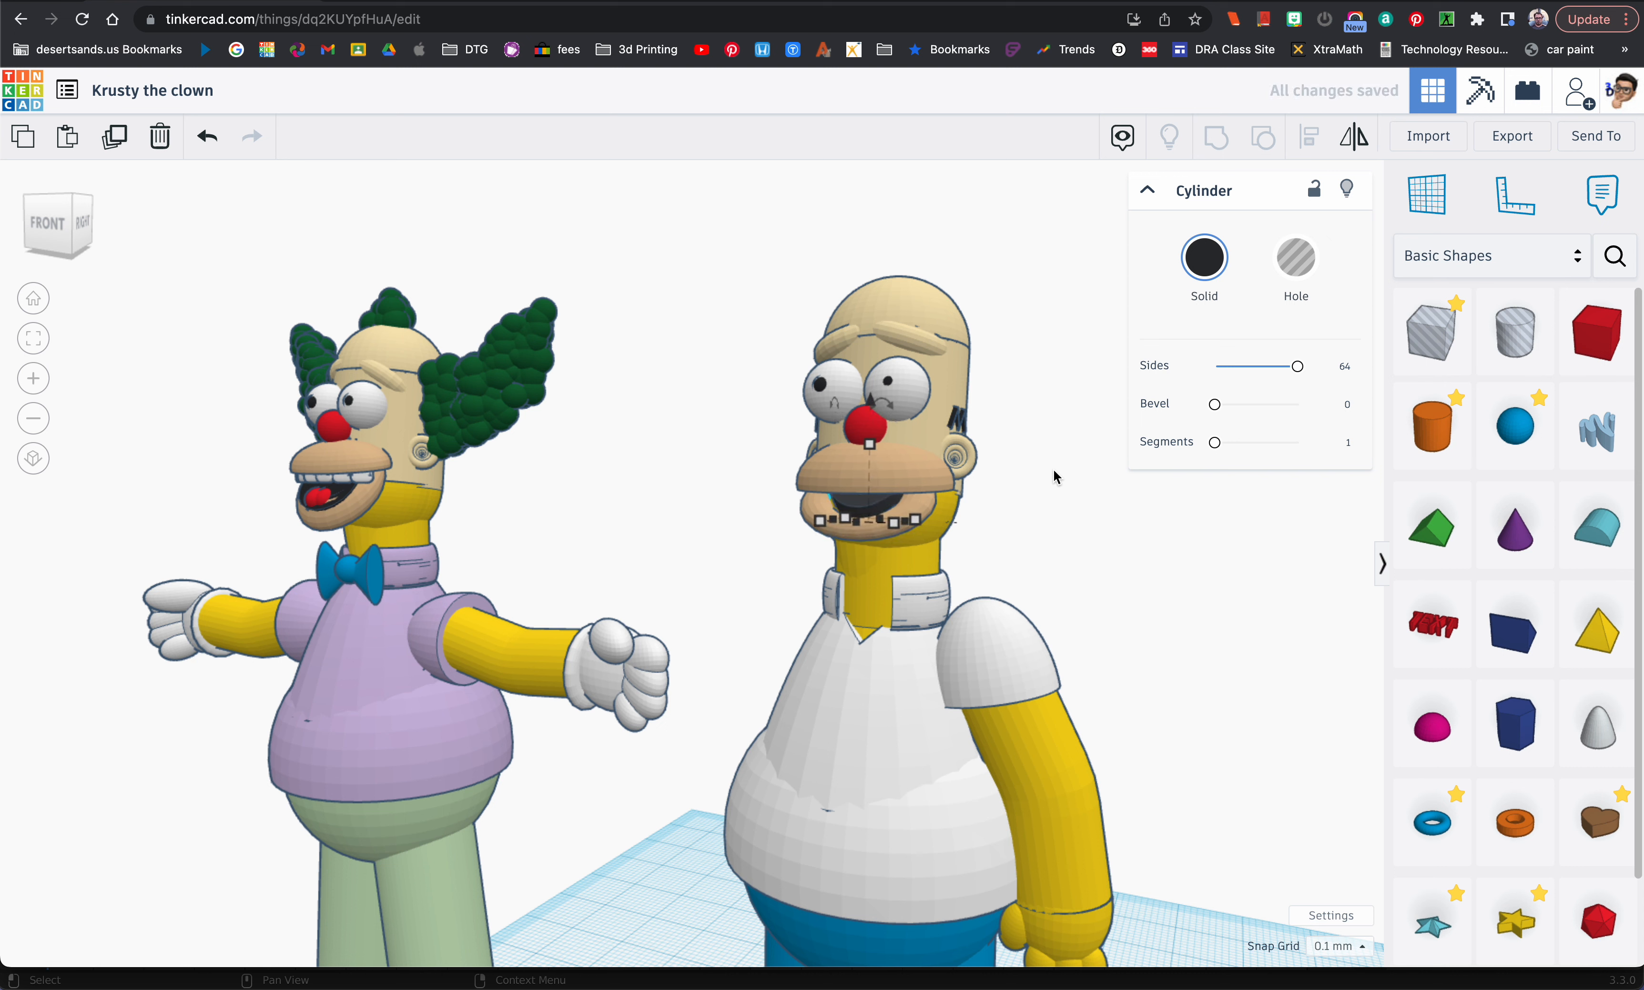
{"action": "key", "text": "Down"}
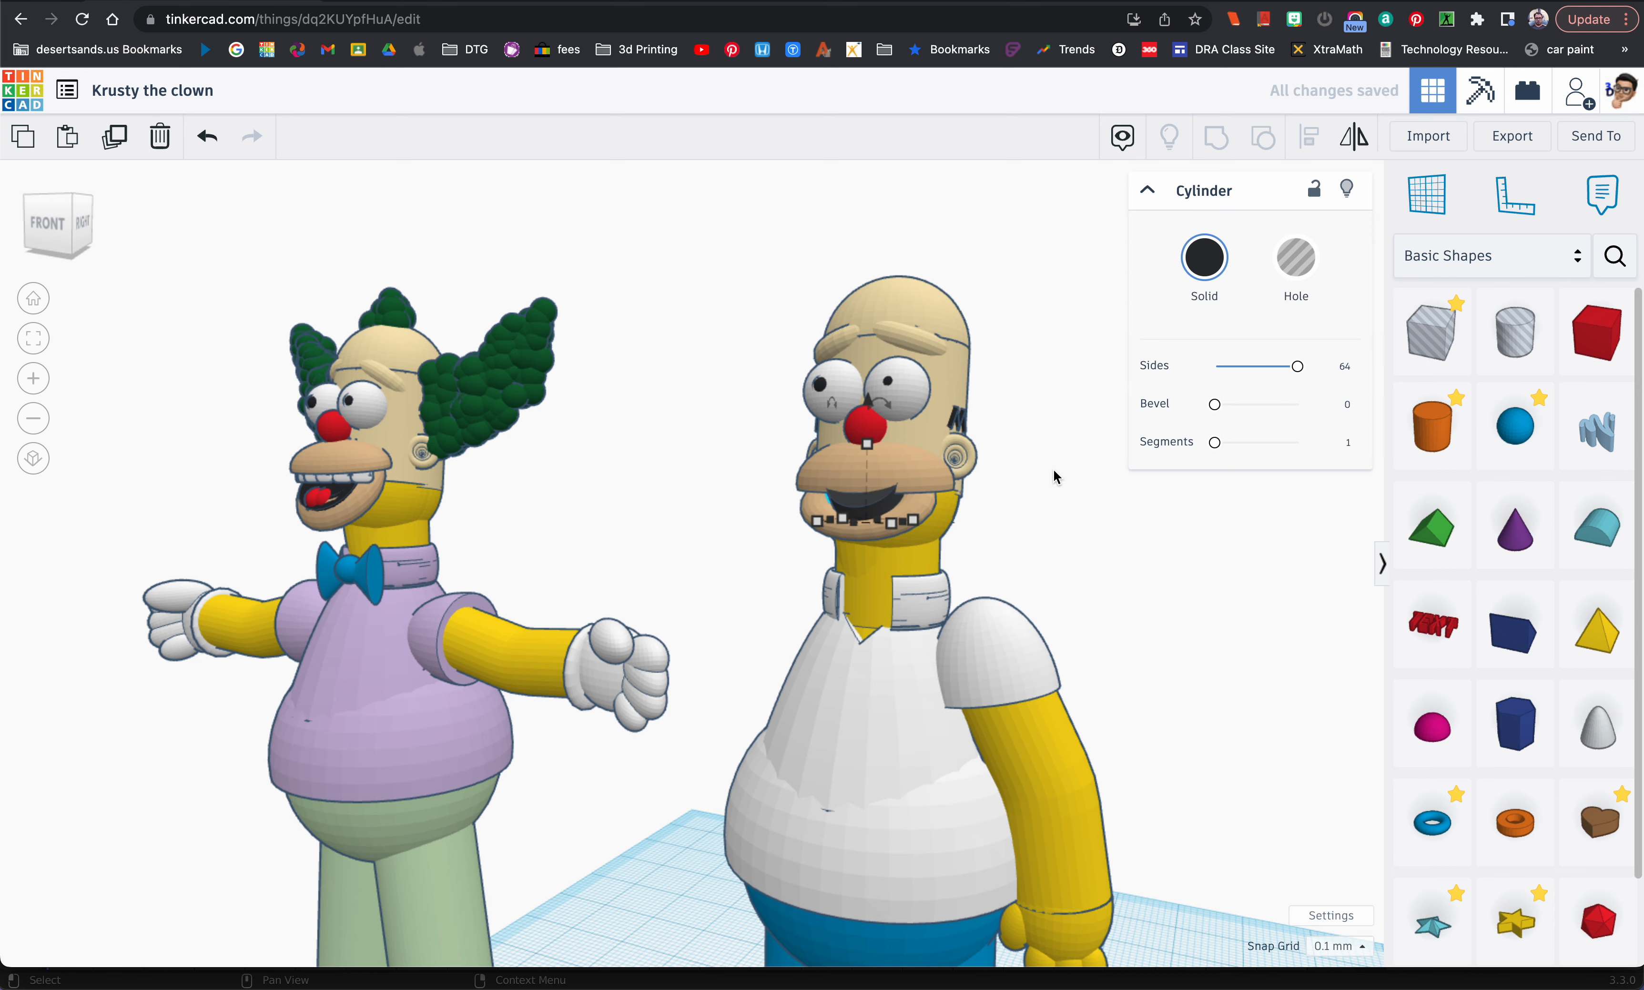
Step: Widen the black mouth disc to 9 mm
{"action": "right_click_drag", "start_coordinate": [812, 515], "coordinate": [850, 541]}
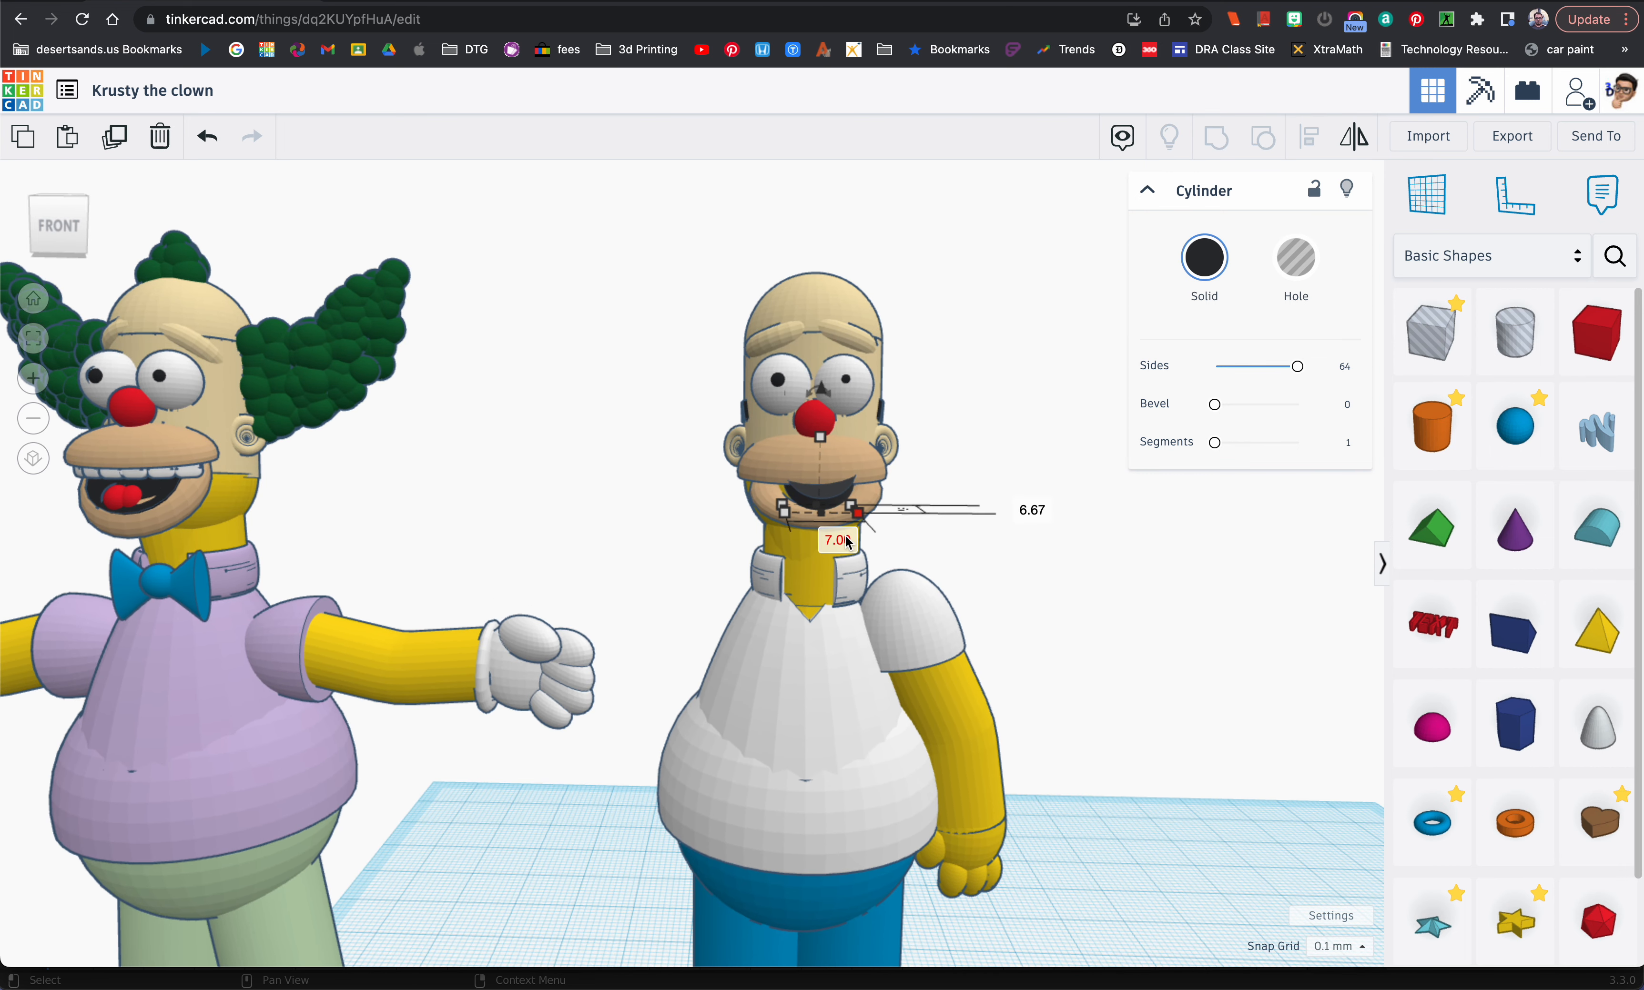
{"action": "left_click", "coordinate": [847, 540]}
{"action": "key", "text": "Return"}
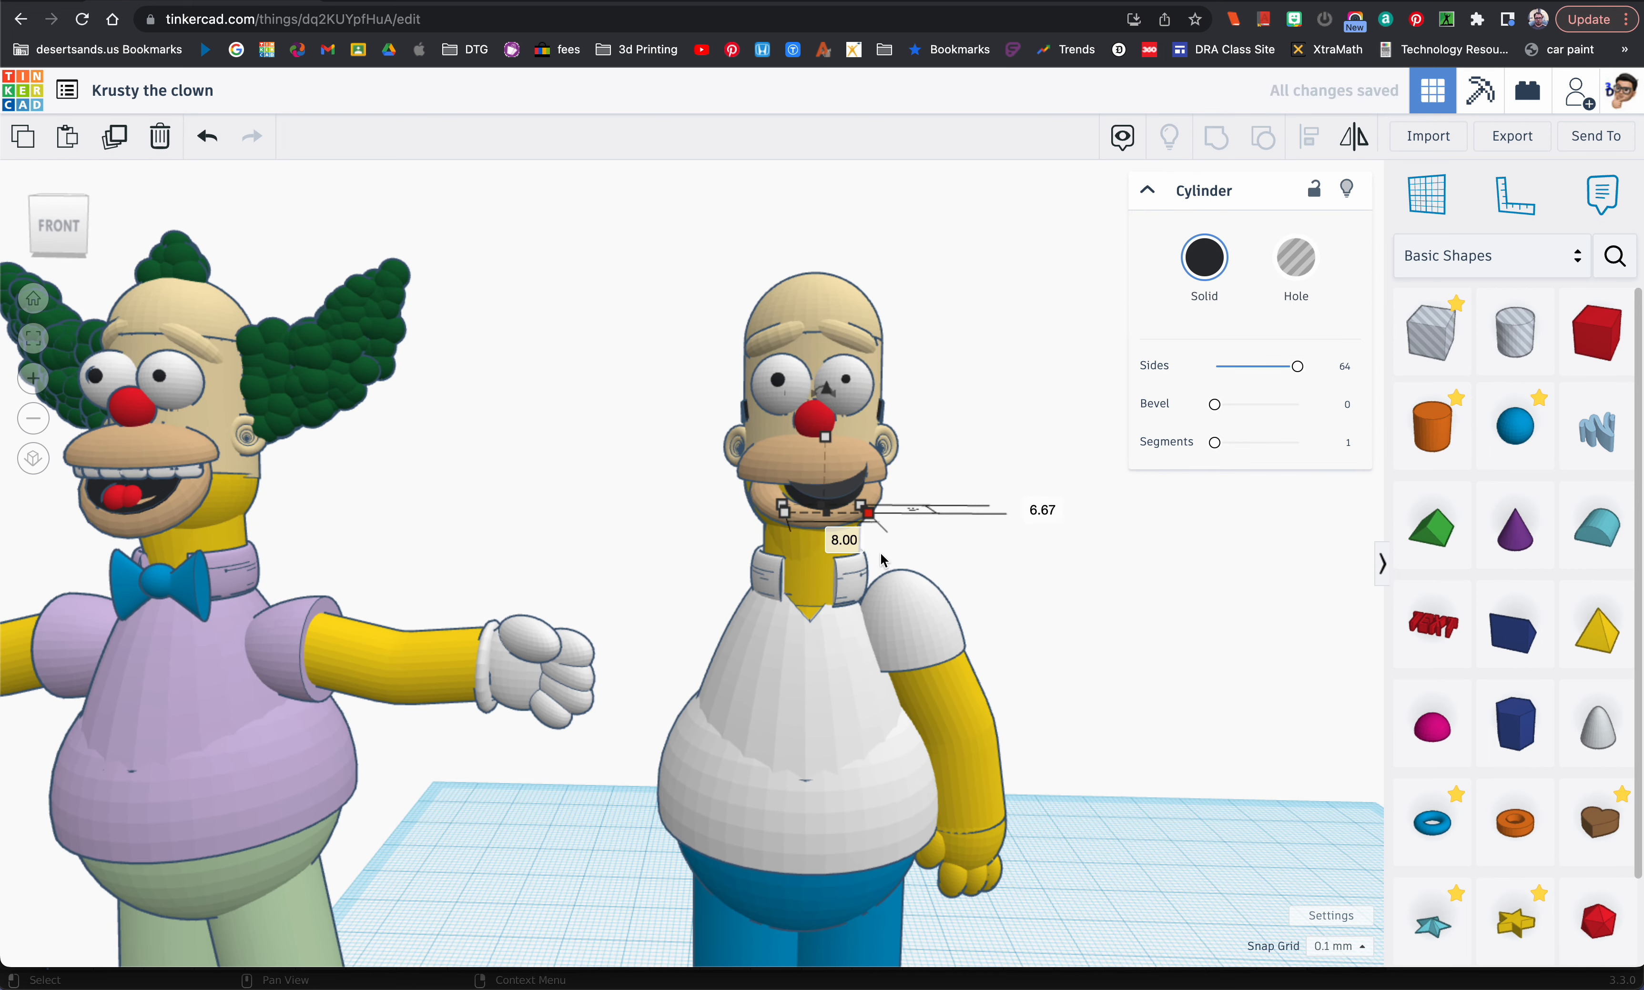
{"action": "left_click", "coordinate": [828, 537]}
{"action": "type", "text": "9"}
{"action": "key", "text": "Return"}
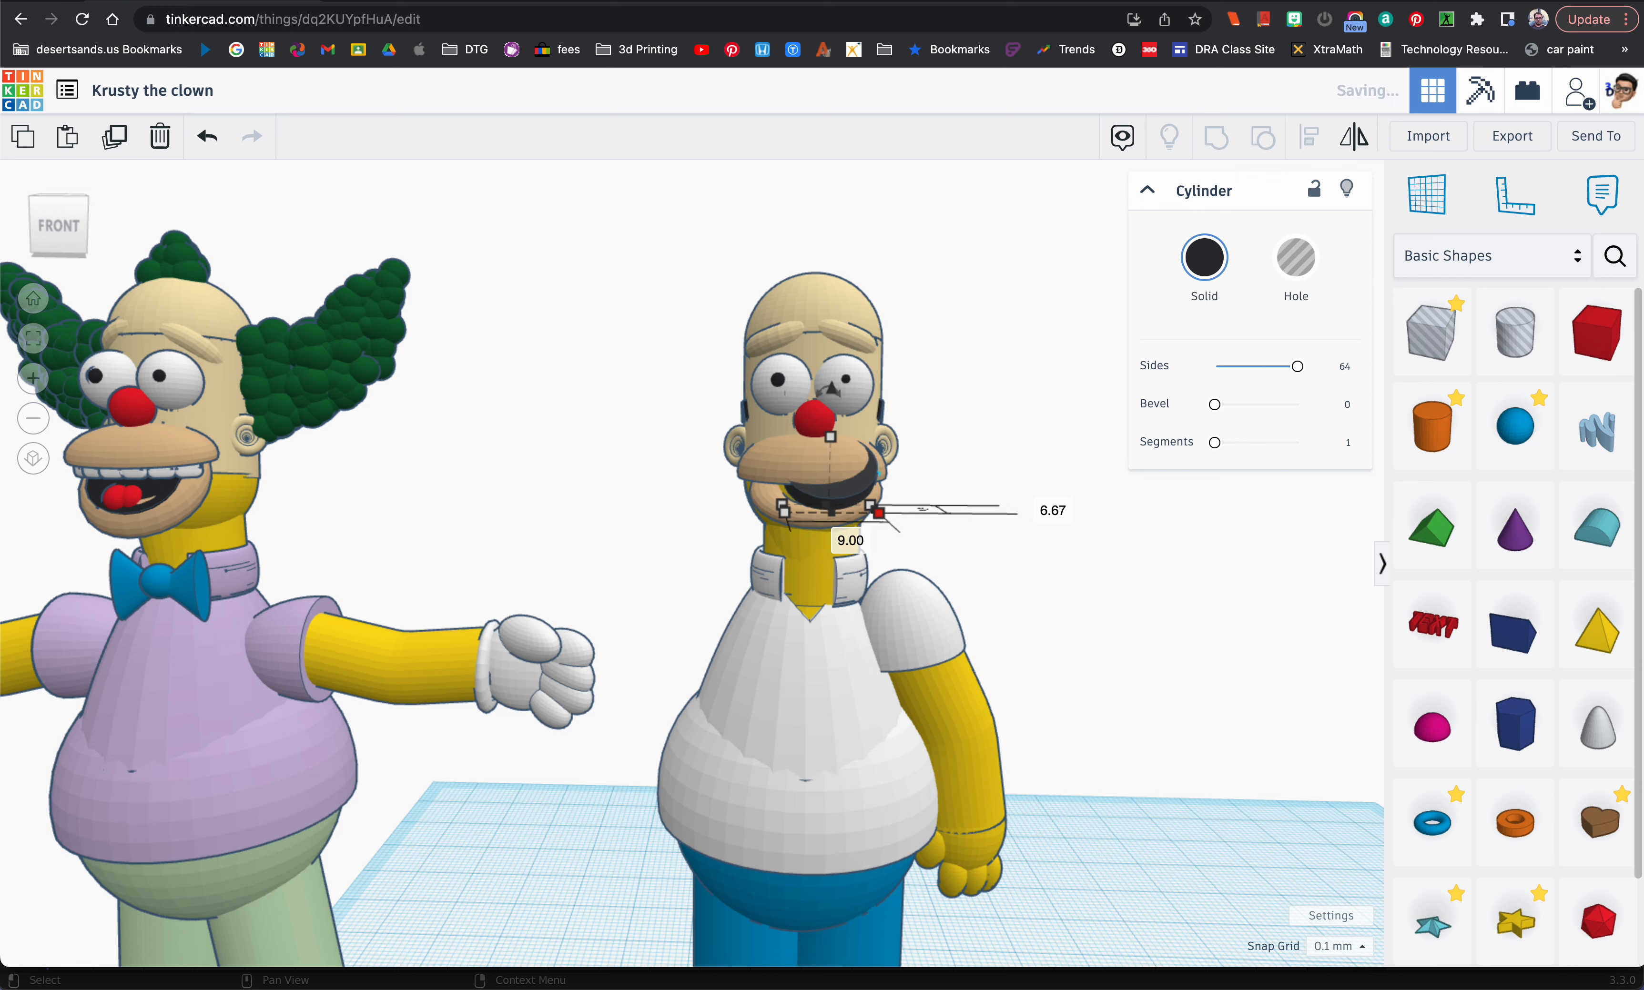
Step: Center the black disc between the sides of the mouth and lower it slightly into the lower lip
{"action": "key", "text": "Left"}
{"action": "key", "text": "Left"}
{"action": "key", "text": "Left"}
{"action": "key", "text": "Left"}
{"action": "key", "text": "Left"}
{"action": "key", "text": "Left"}
{"action": "key", "text": "Left"}
{"action": "key", "text": "Left"}
{"action": "key", "text": "Left"}
{"action": "key", "text": "Left"}
{"action": "key", "text": "Left"}
{"action": "key", "text": "Left"}
{"action": "key", "text": "Left"}
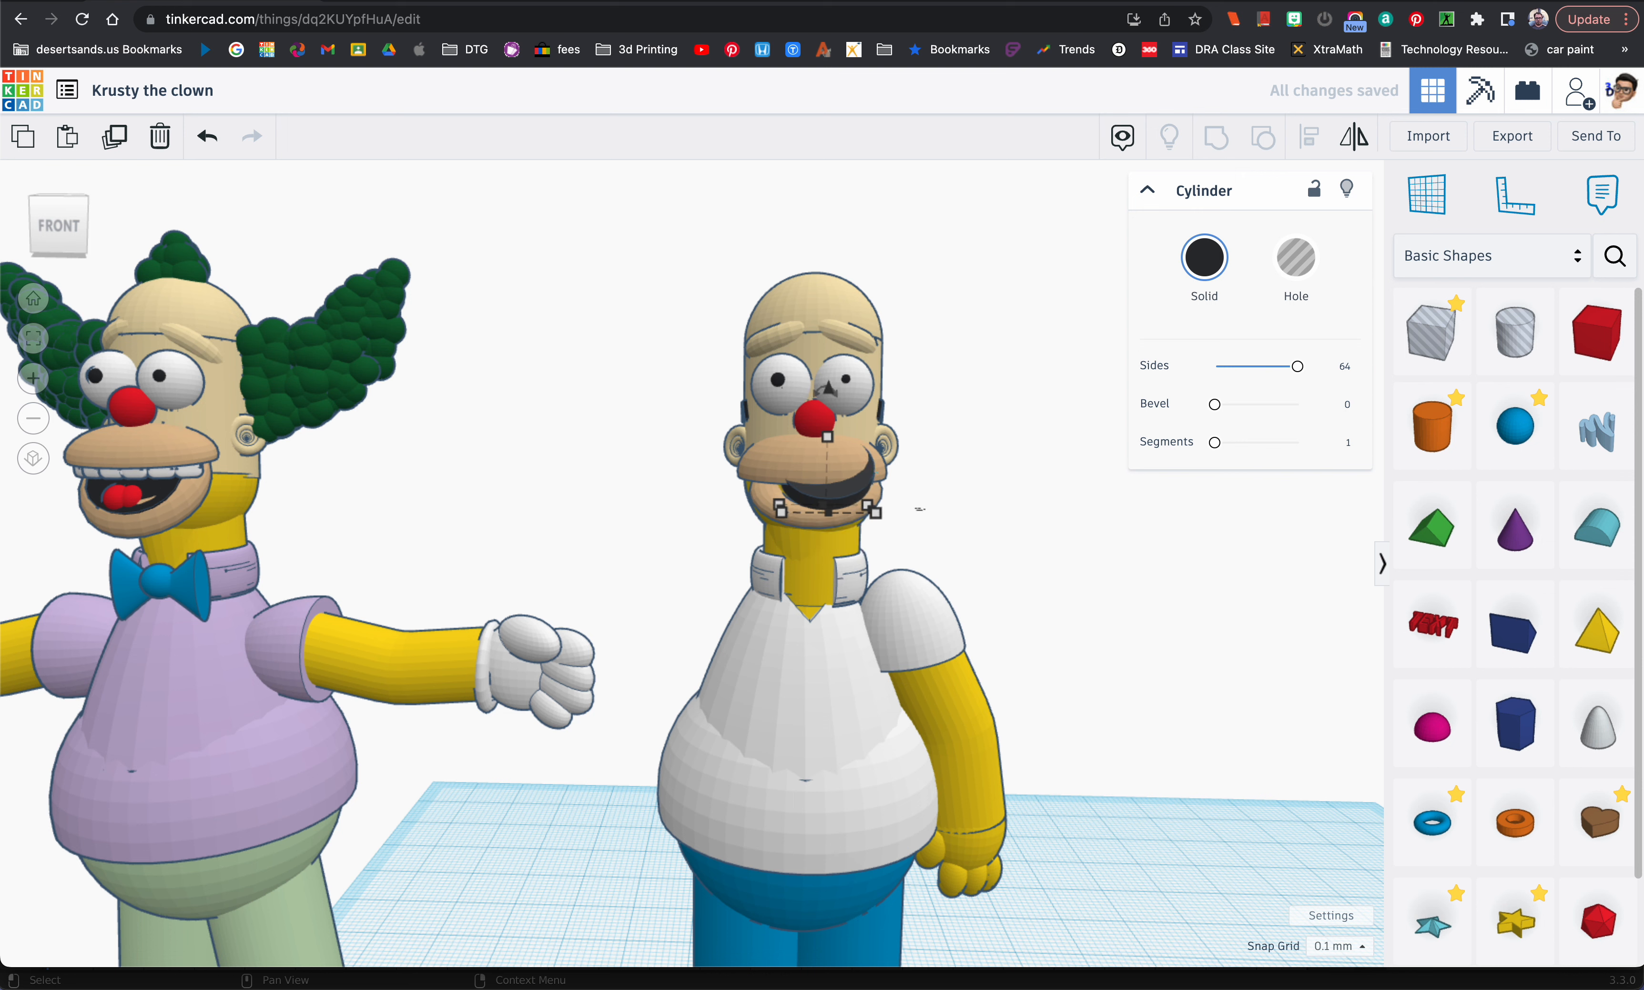
{"action": "key", "text": "Left"}
{"action": "key", "text": "Left"}
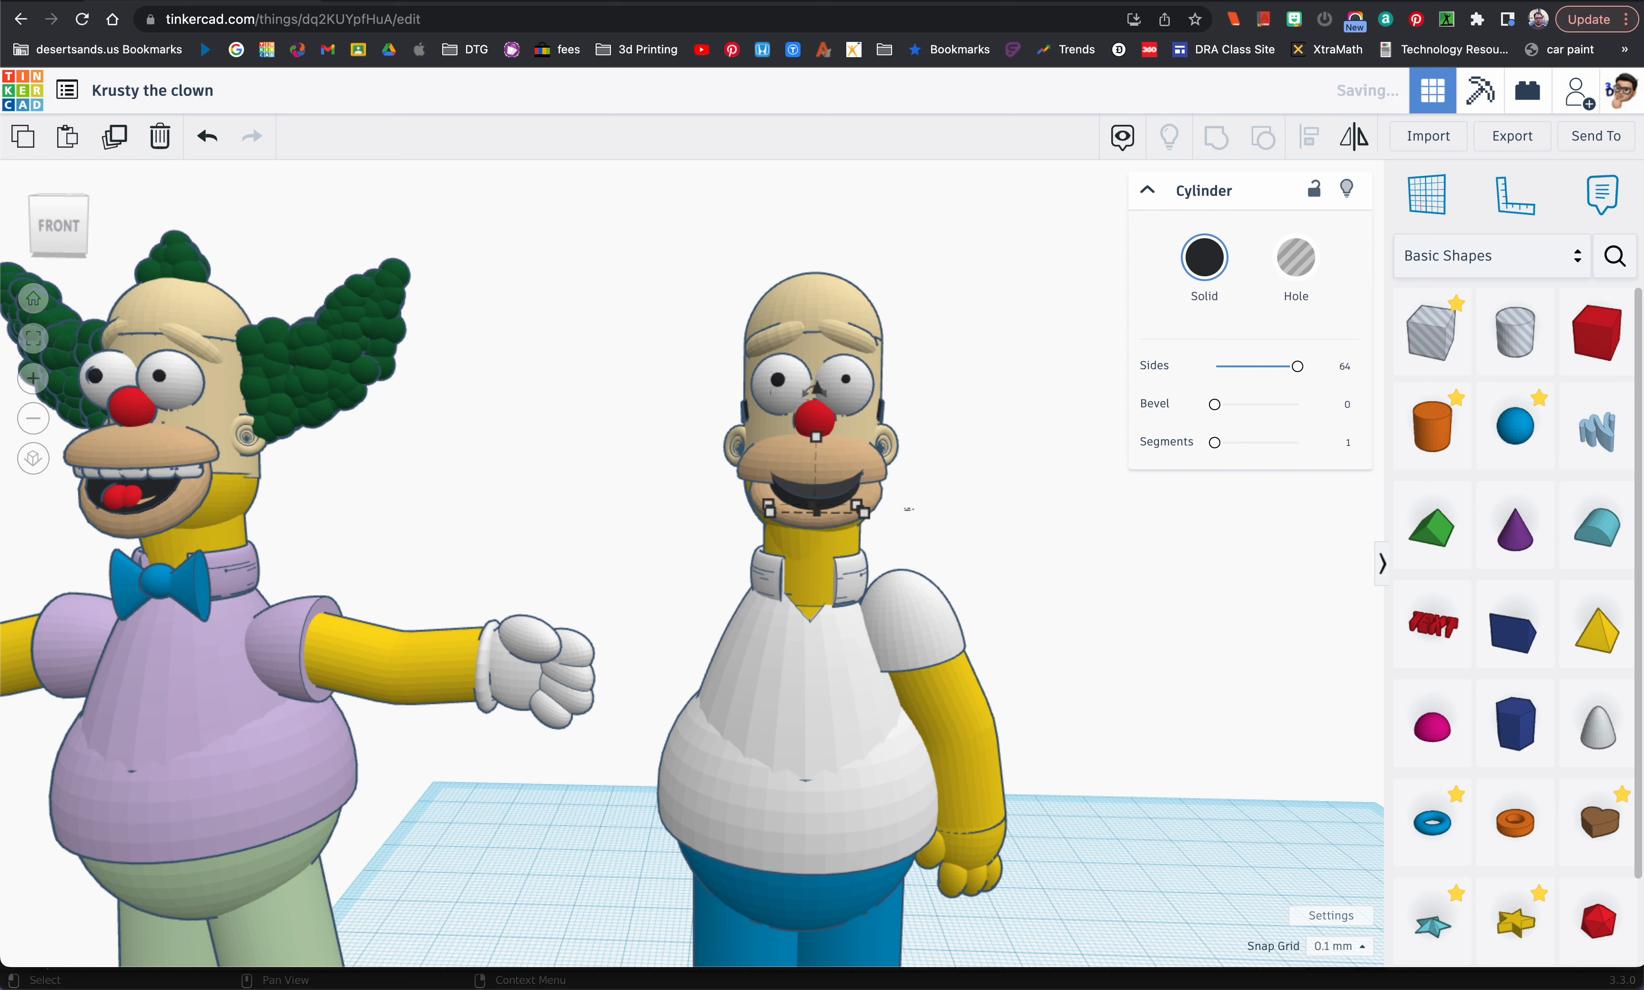
{"action": "key", "text": "super+Down"}
{"action": "key", "text": "super+Down"}
{"action": "key", "text": "super+Down"}
{"action": "key", "text": "super+Down"}
Step: Lower the black mouth disc slightly and push it a little deeper into the lower lip
{"action": "key", "text": "super+Down"}
{"action": "key", "text": "super+Down"}
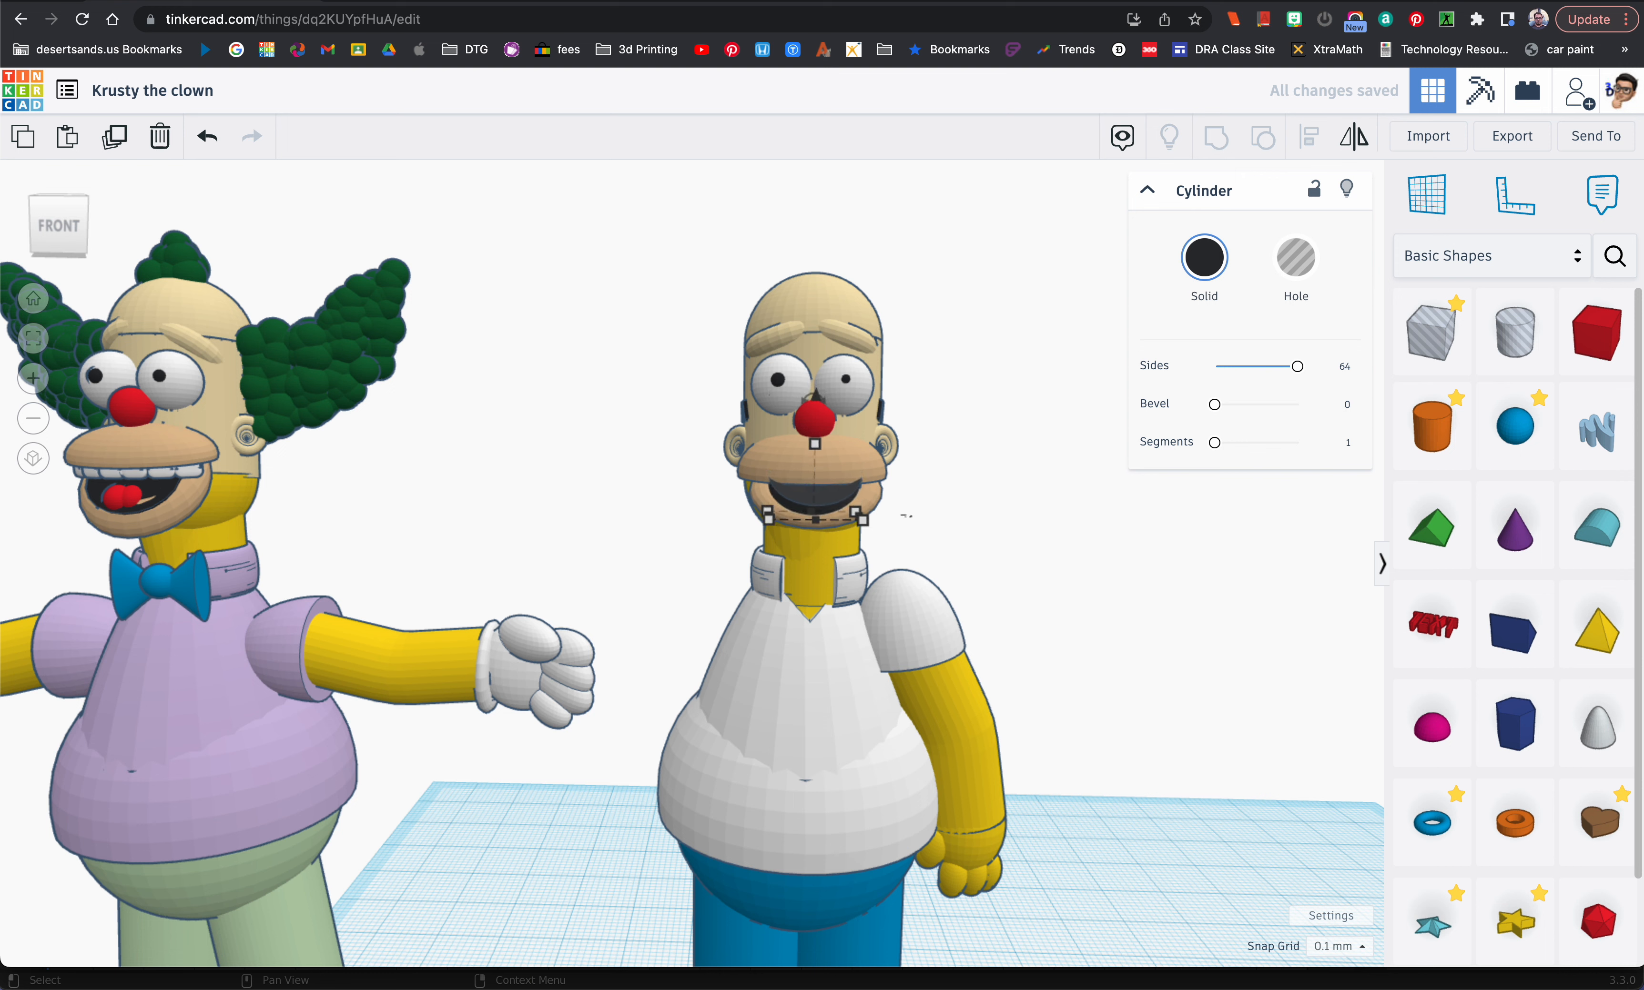
{"action": "key", "text": "super+Down"}
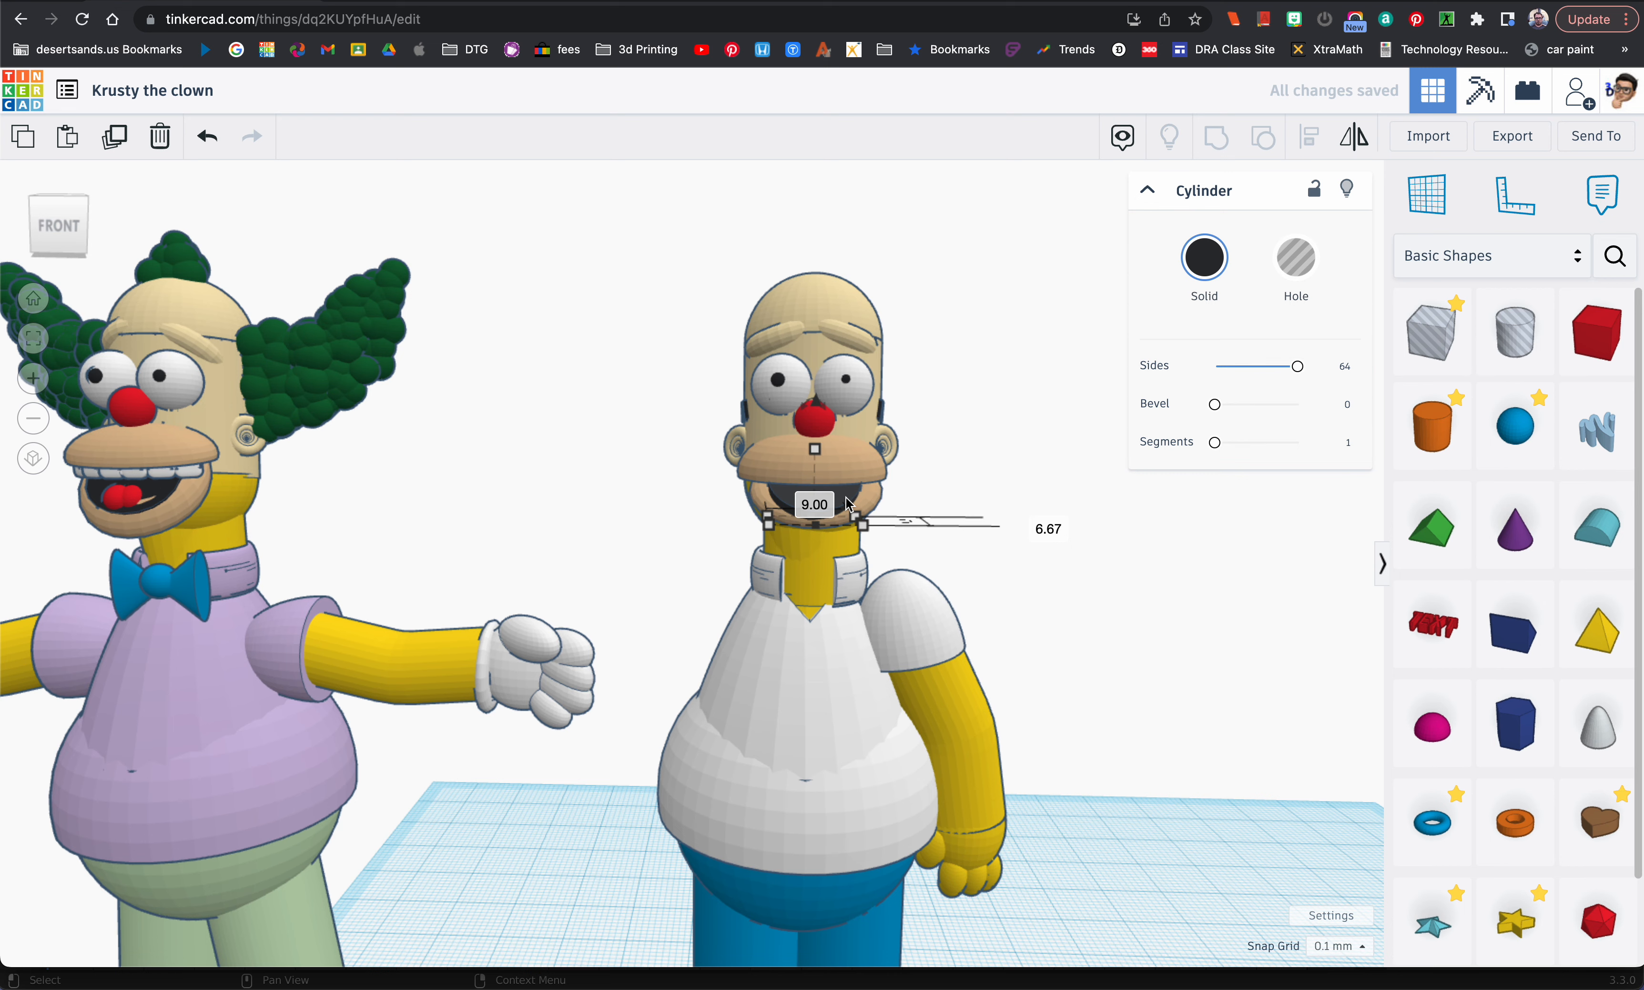
{"action": "key", "text": "Up"}
{"action": "key", "text": "Up"}
{"action": "key", "text": "Up"}
{"action": "key", "text": "Up"}
{"action": "key", "text": "Up"}
{"action": "key", "text": "Up"}
{"action": "key", "text": "Up"}
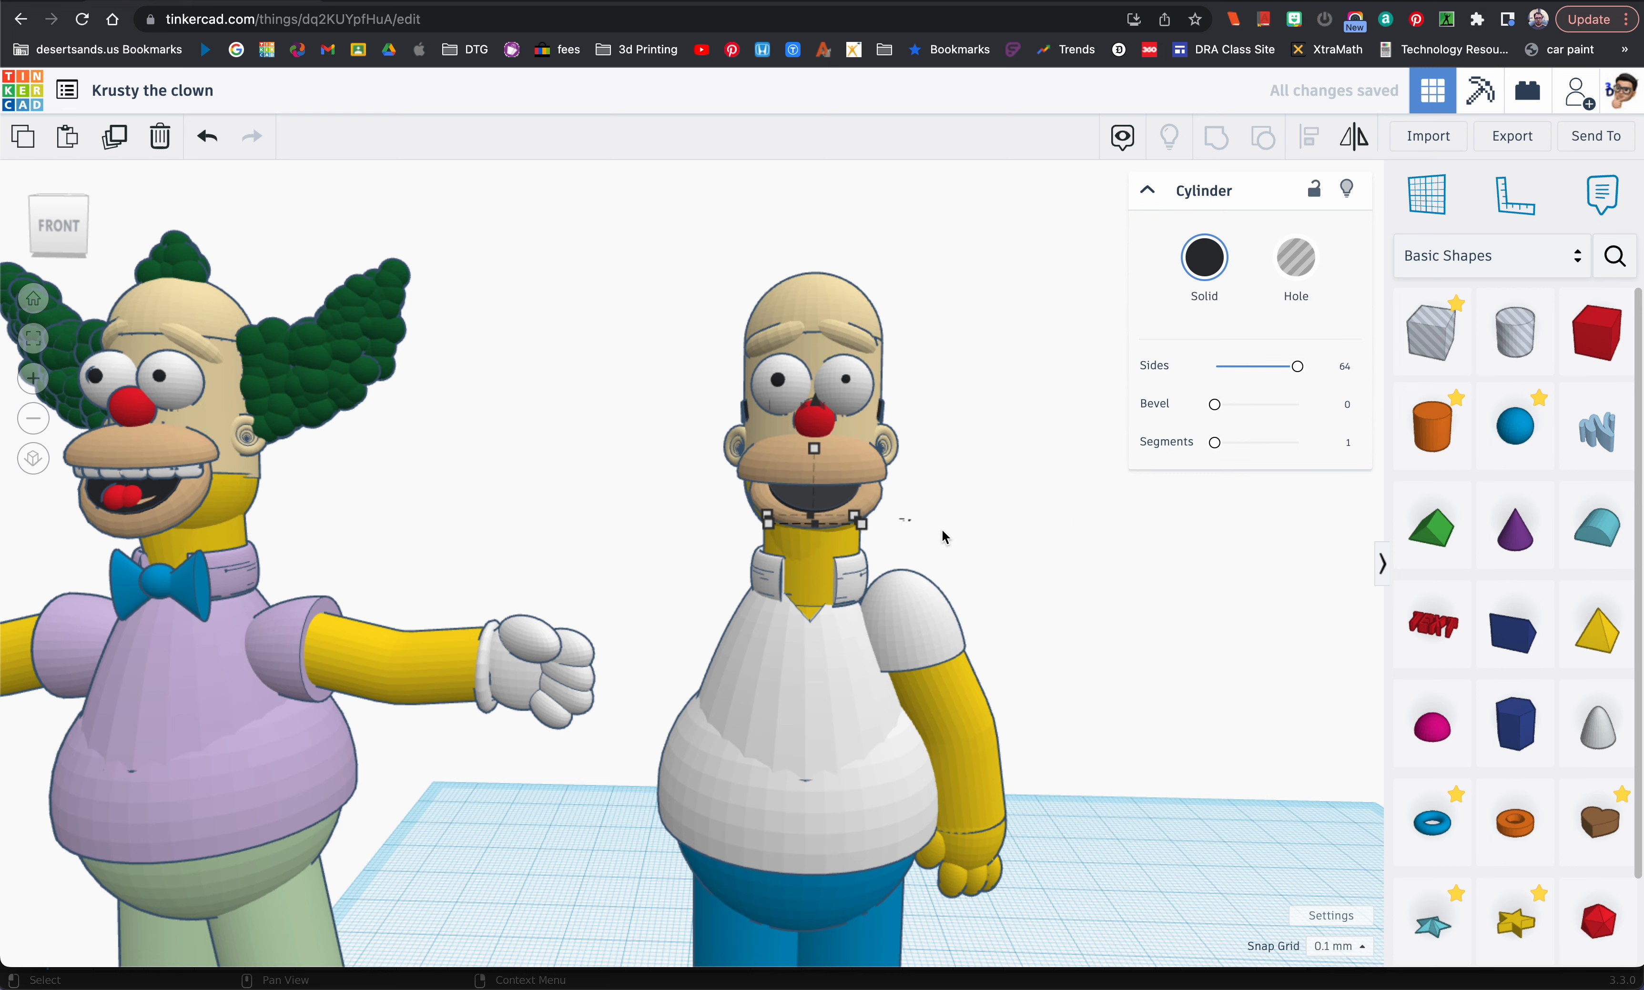
{"action": "mouse_move", "coordinate": [941, 527]}
{"action": "right_mouse_down"}
{"action": "mouse_move", "coordinate": [947, 465]}
{"action": "mouse_move", "coordinate": [947, 514]}
{"action": "right_mouse_up"}
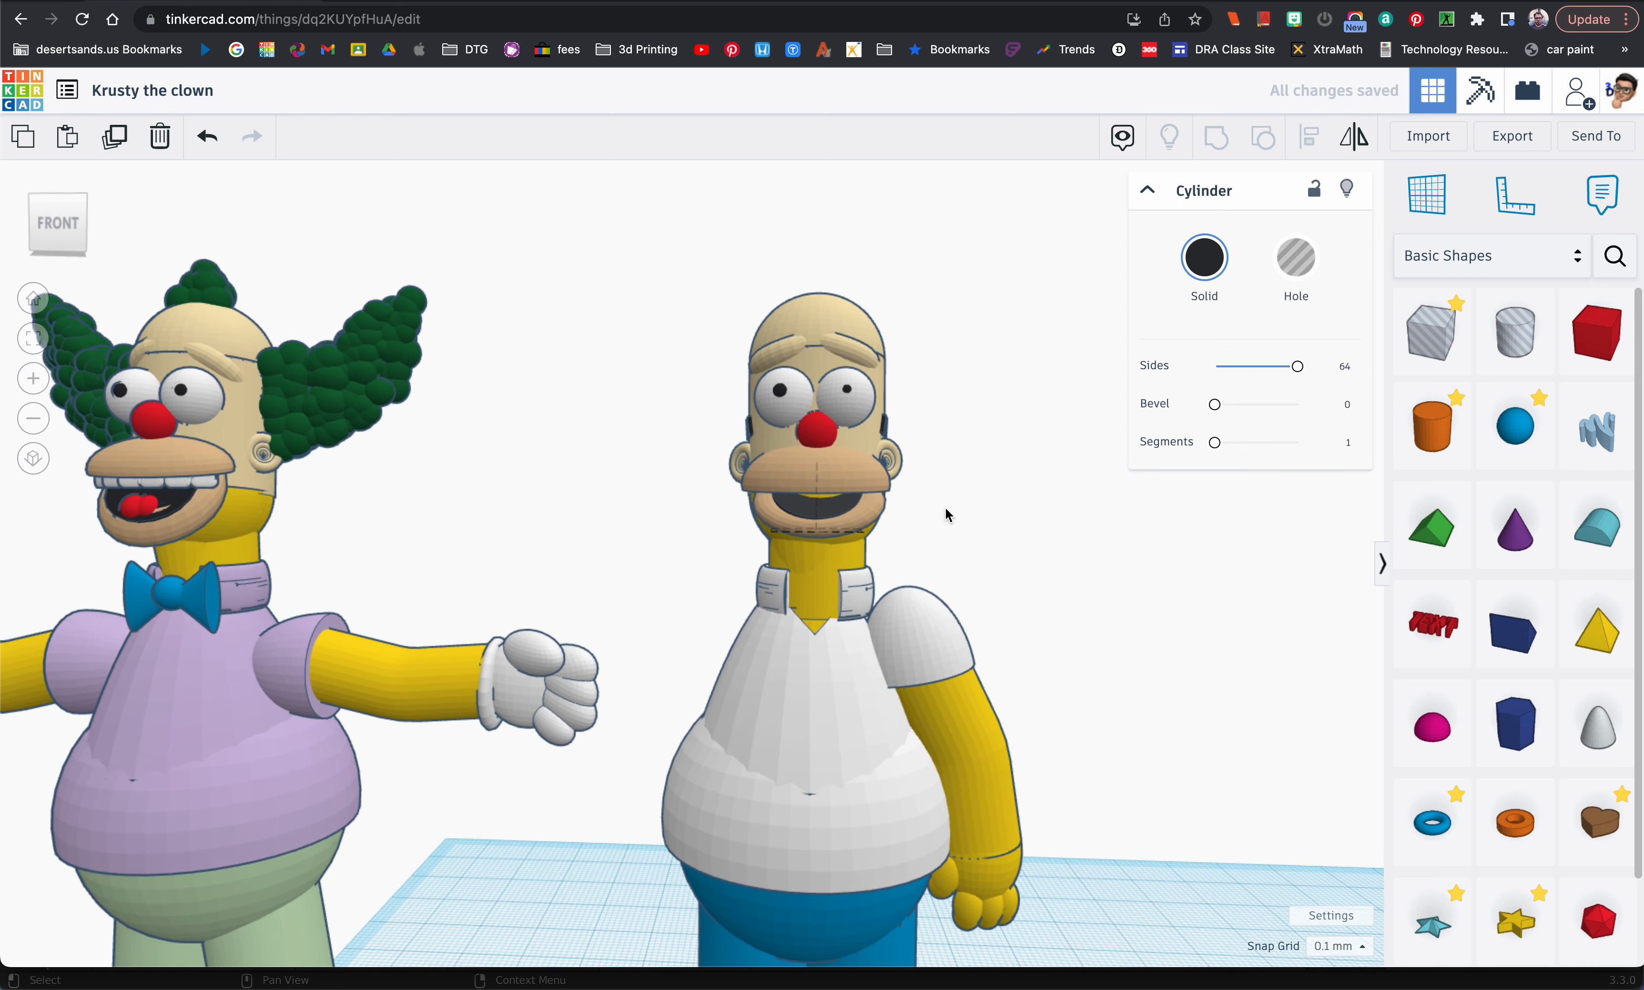
Step: Shift the black mouth disc slightly forward so it fills the opening inside the lower lip
{"action": "left_click", "coordinate": [872, 518]}
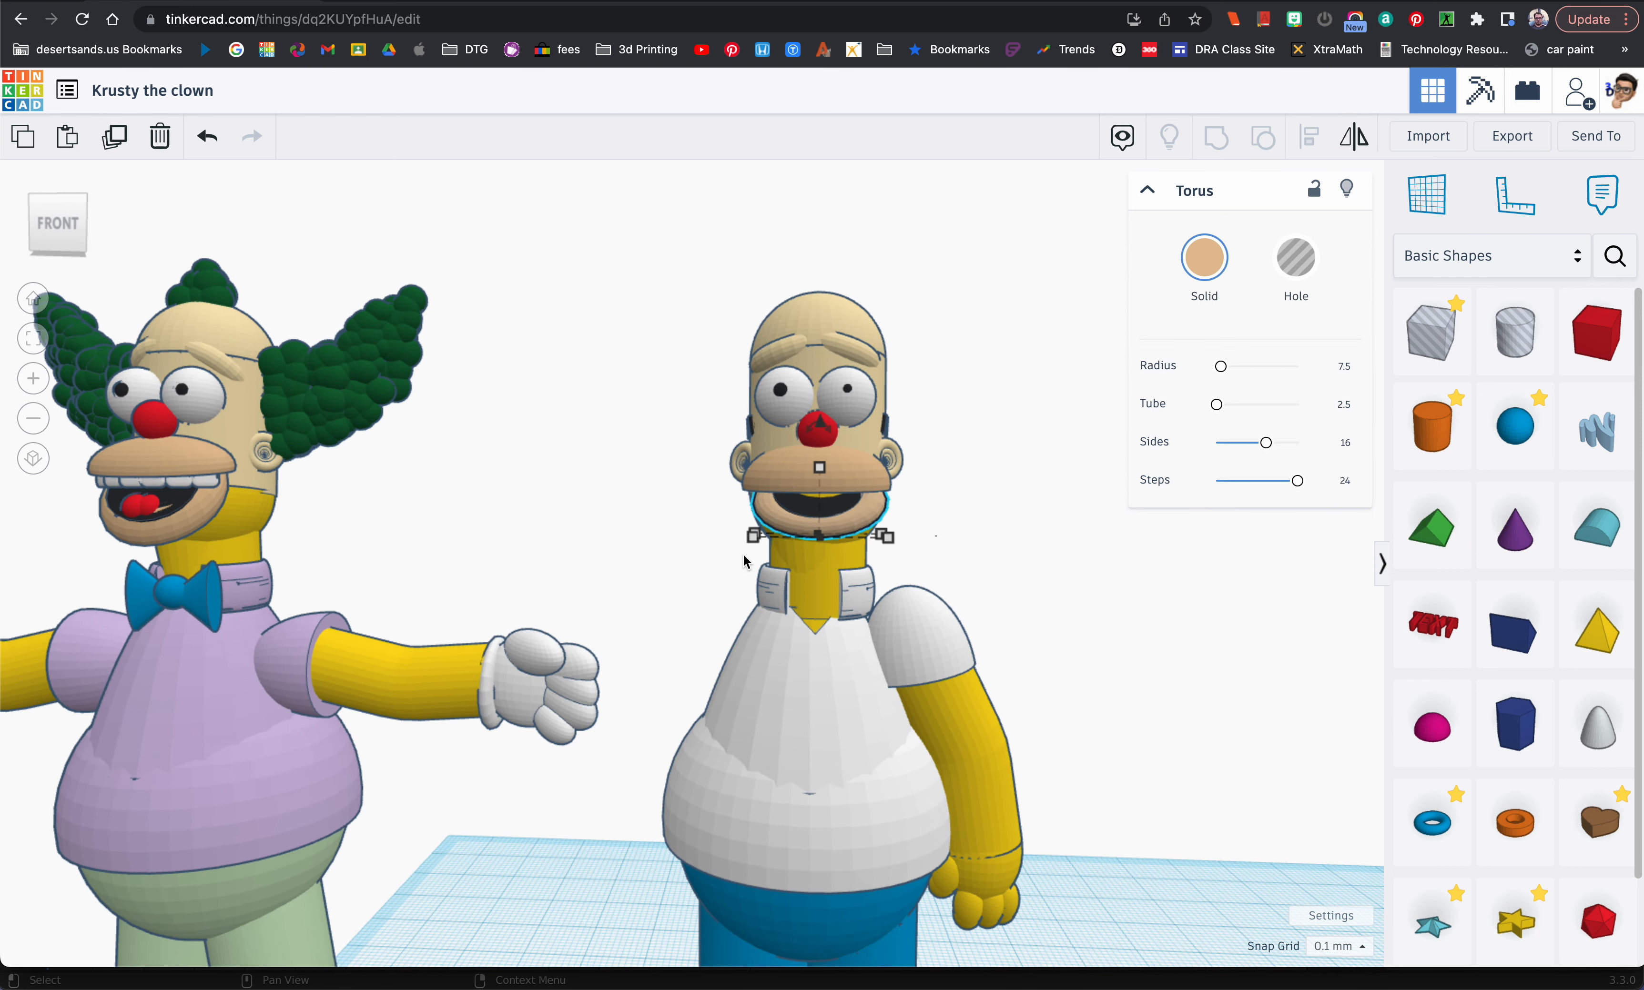
{"action": "left_click", "coordinate": [820, 517]}
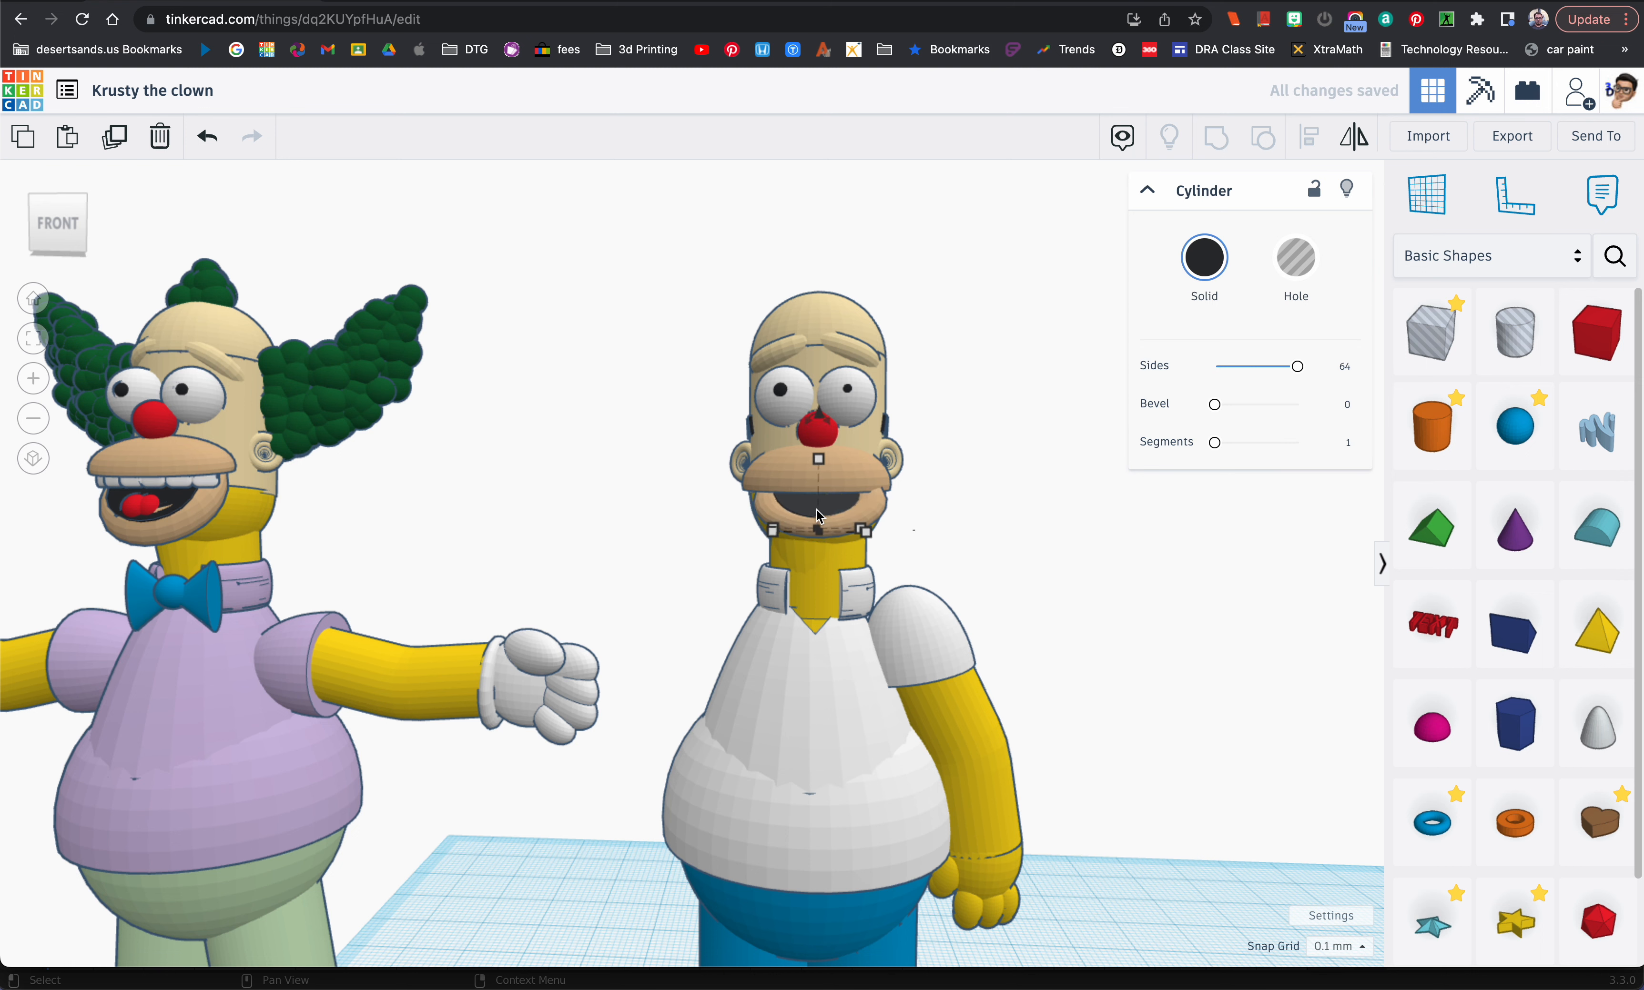
{"action": "left_click", "coordinate": [800, 534]}
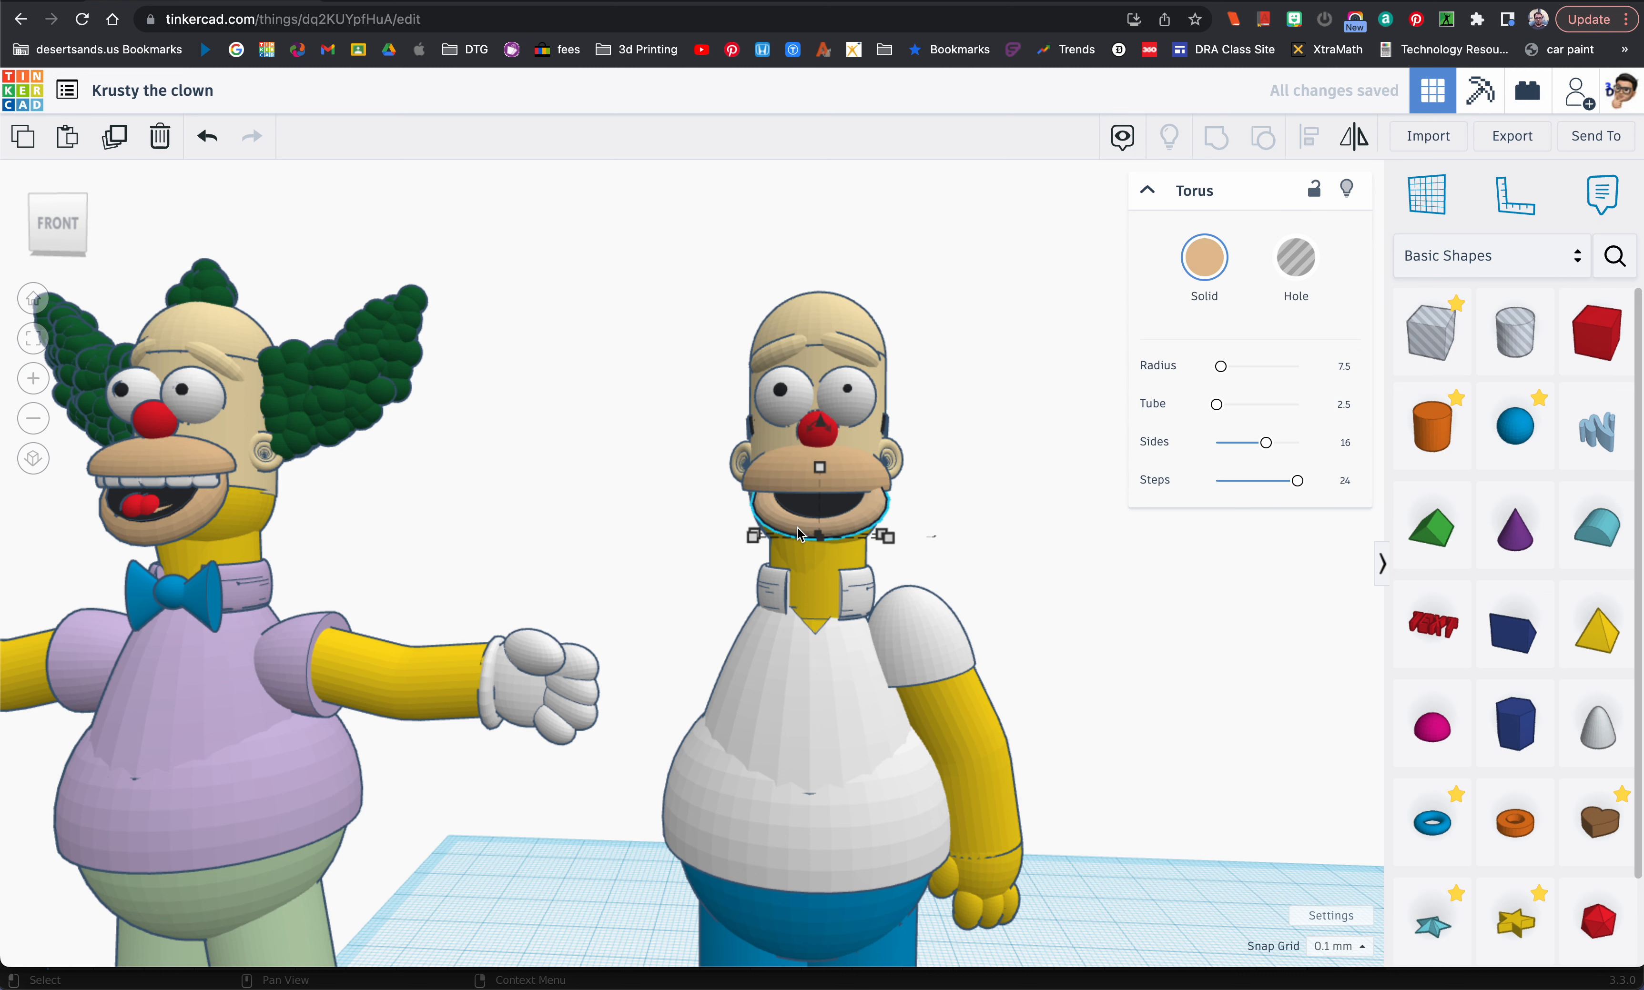
{"action": "left_click", "coordinate": [817, 514]}
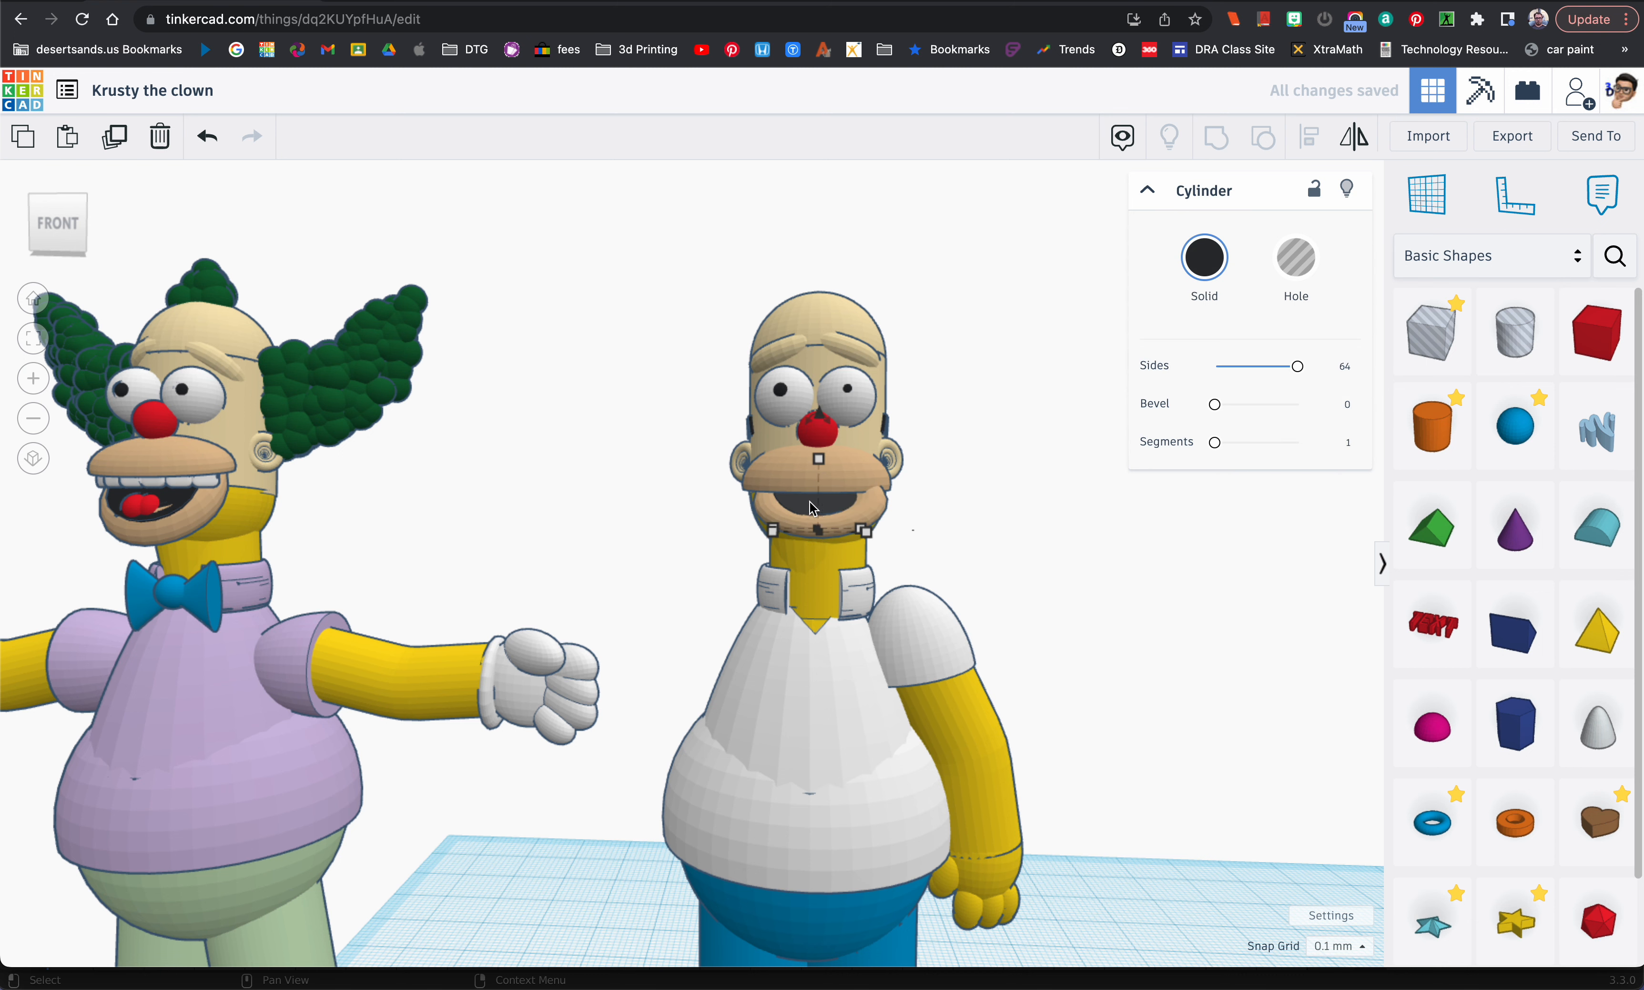
{"action": "key", "text": "f"}
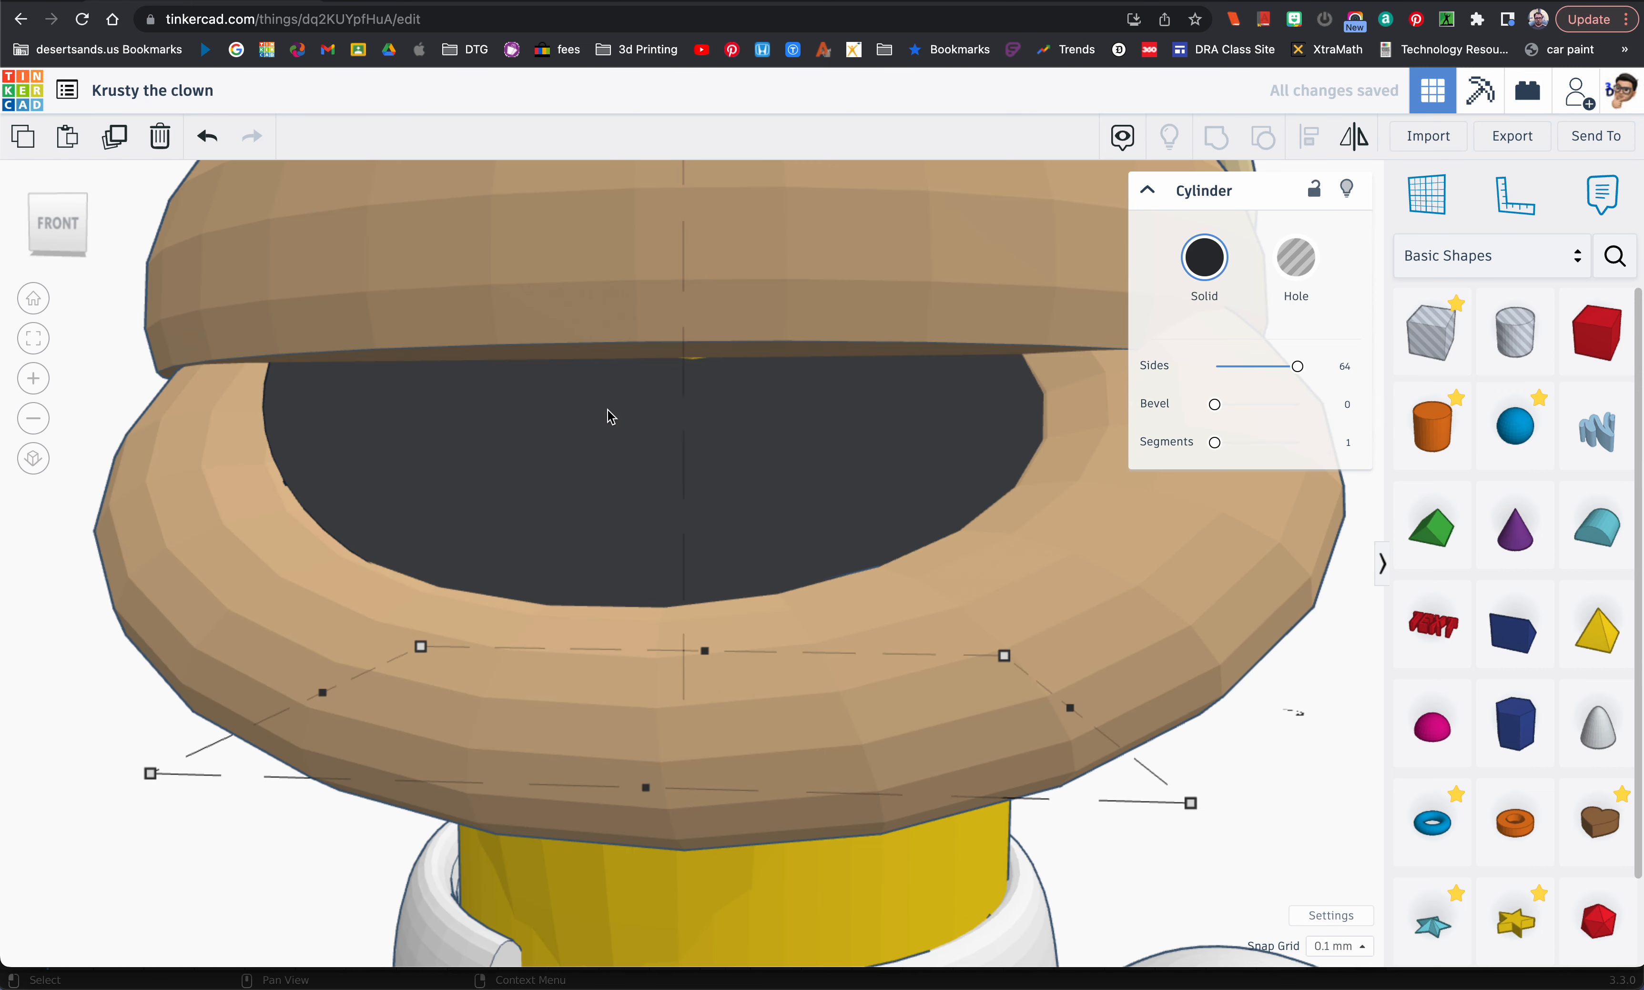
{"action": "key", "text": "Down"}
{"action": "key", "text": "Down"}
{"action": "key", "text": "Down"}
{"action": "scroll", "coordinate": [656, 499], "scroll_direction": "down", "scroll_amount": 5}
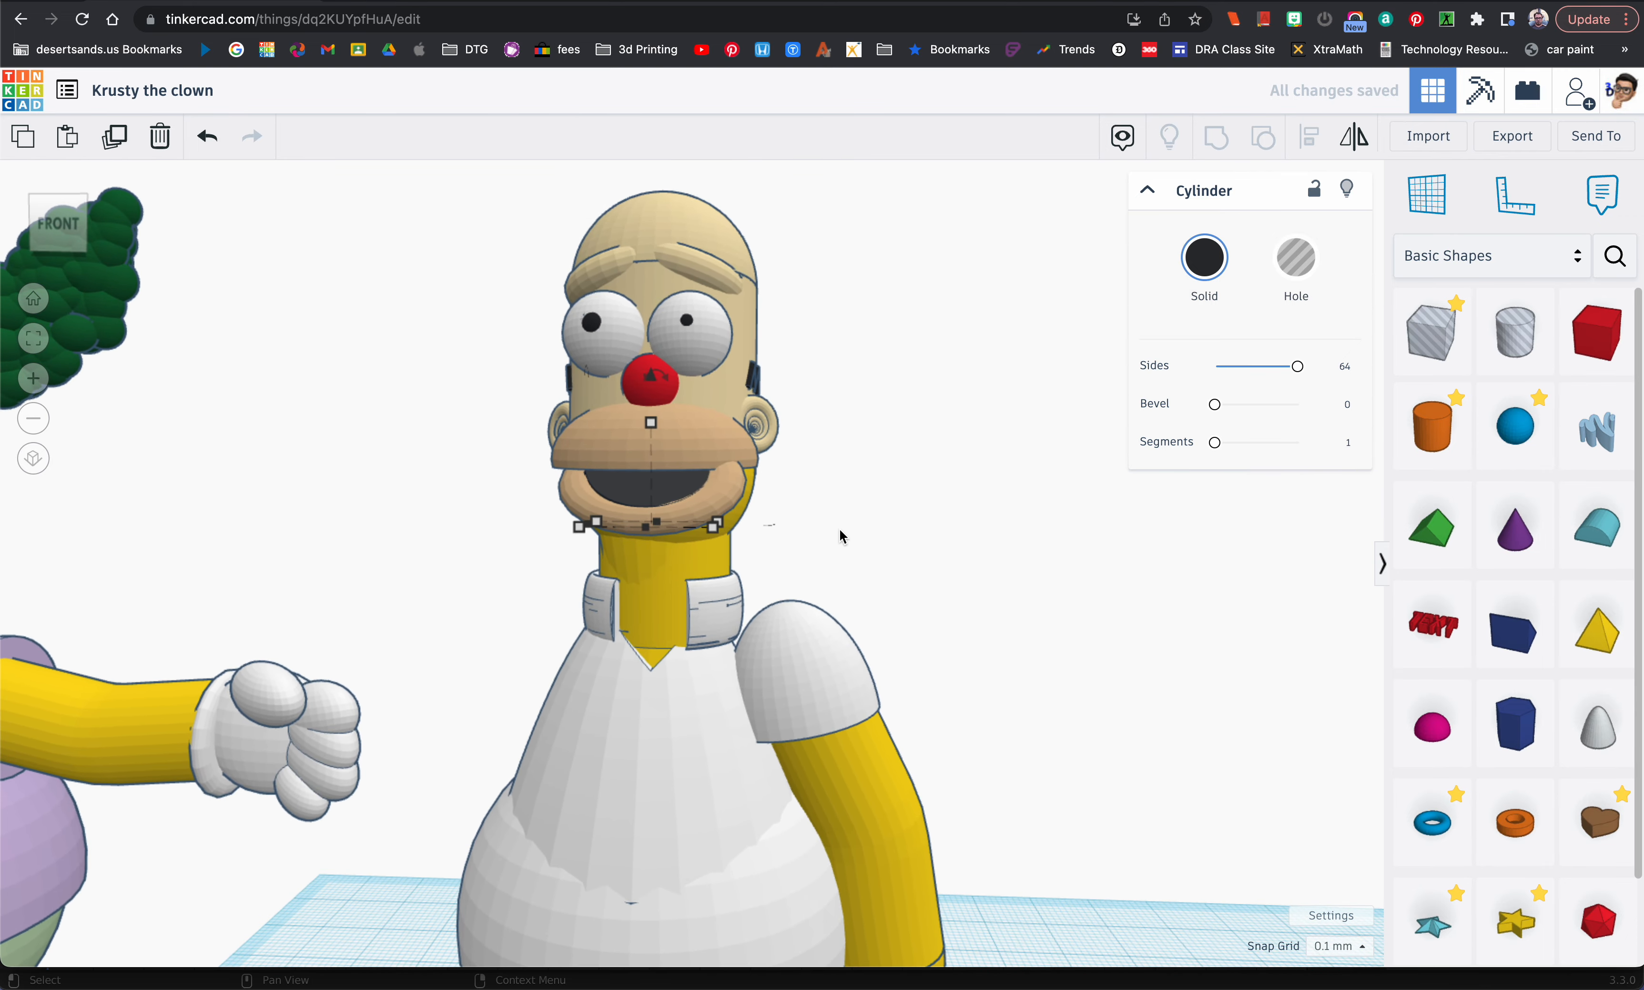
Step: Duplicate the red nose sphere and lower the copy into the mouth, slightly left of center
{"action": "scroll", "coordinate": [633, 500], "scroll_direction": "down", "scroll_amount": 6}
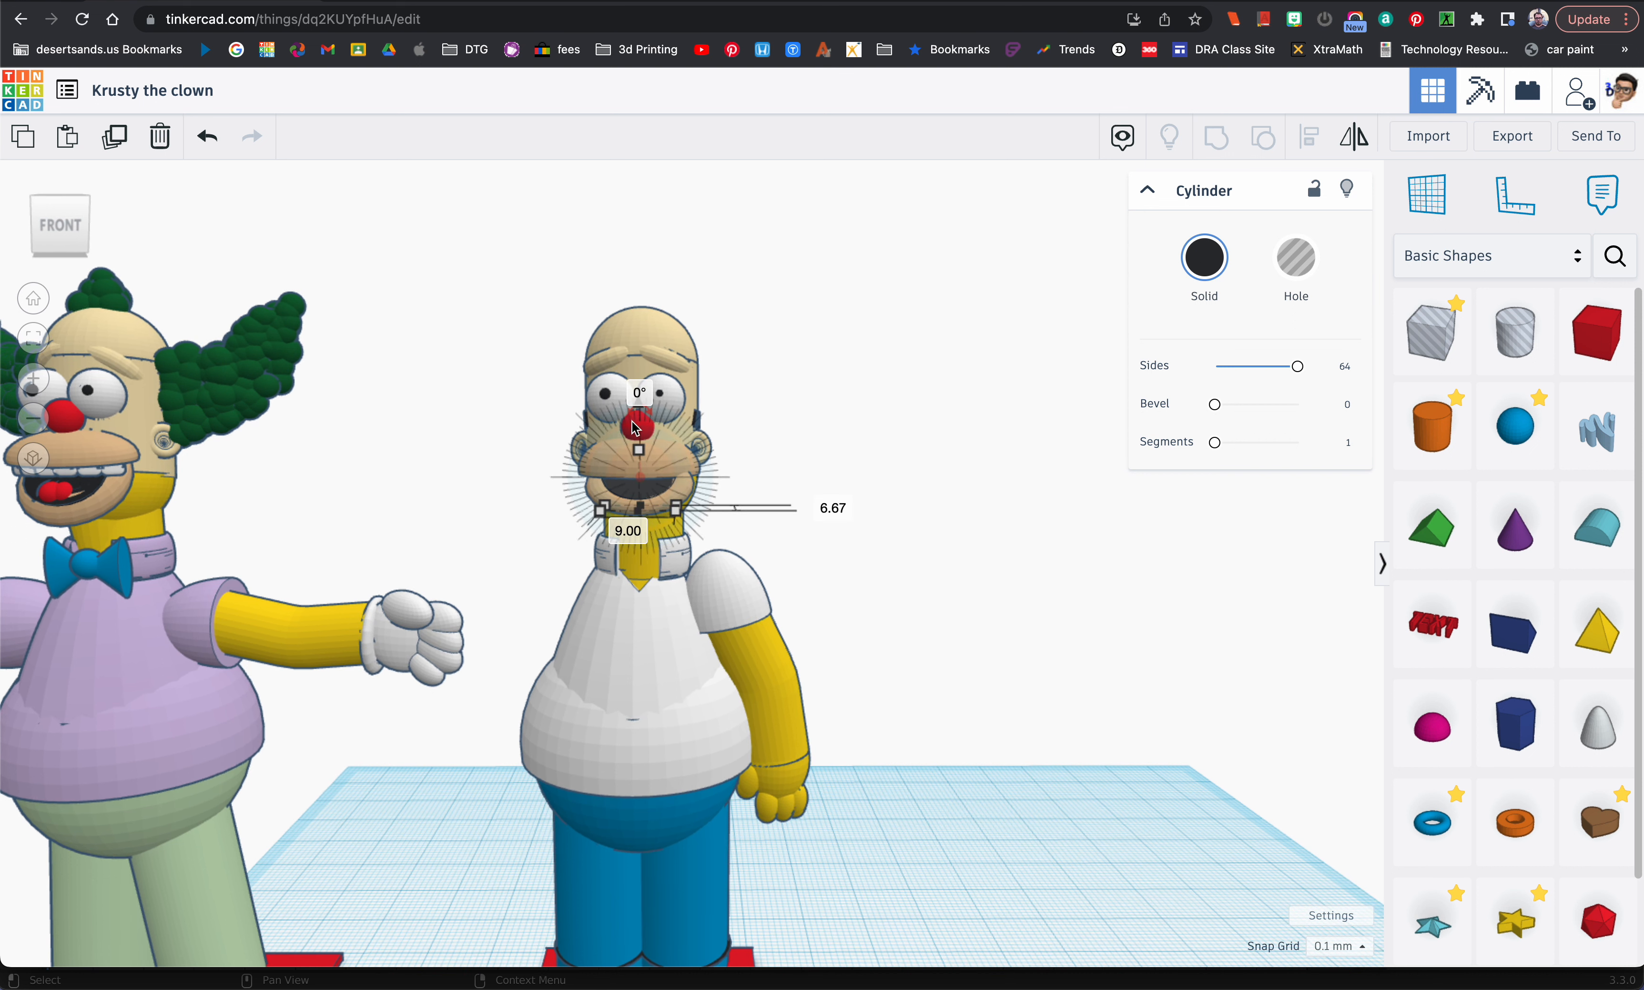
{"action": "left_click", "coordinate": [635, 429]}
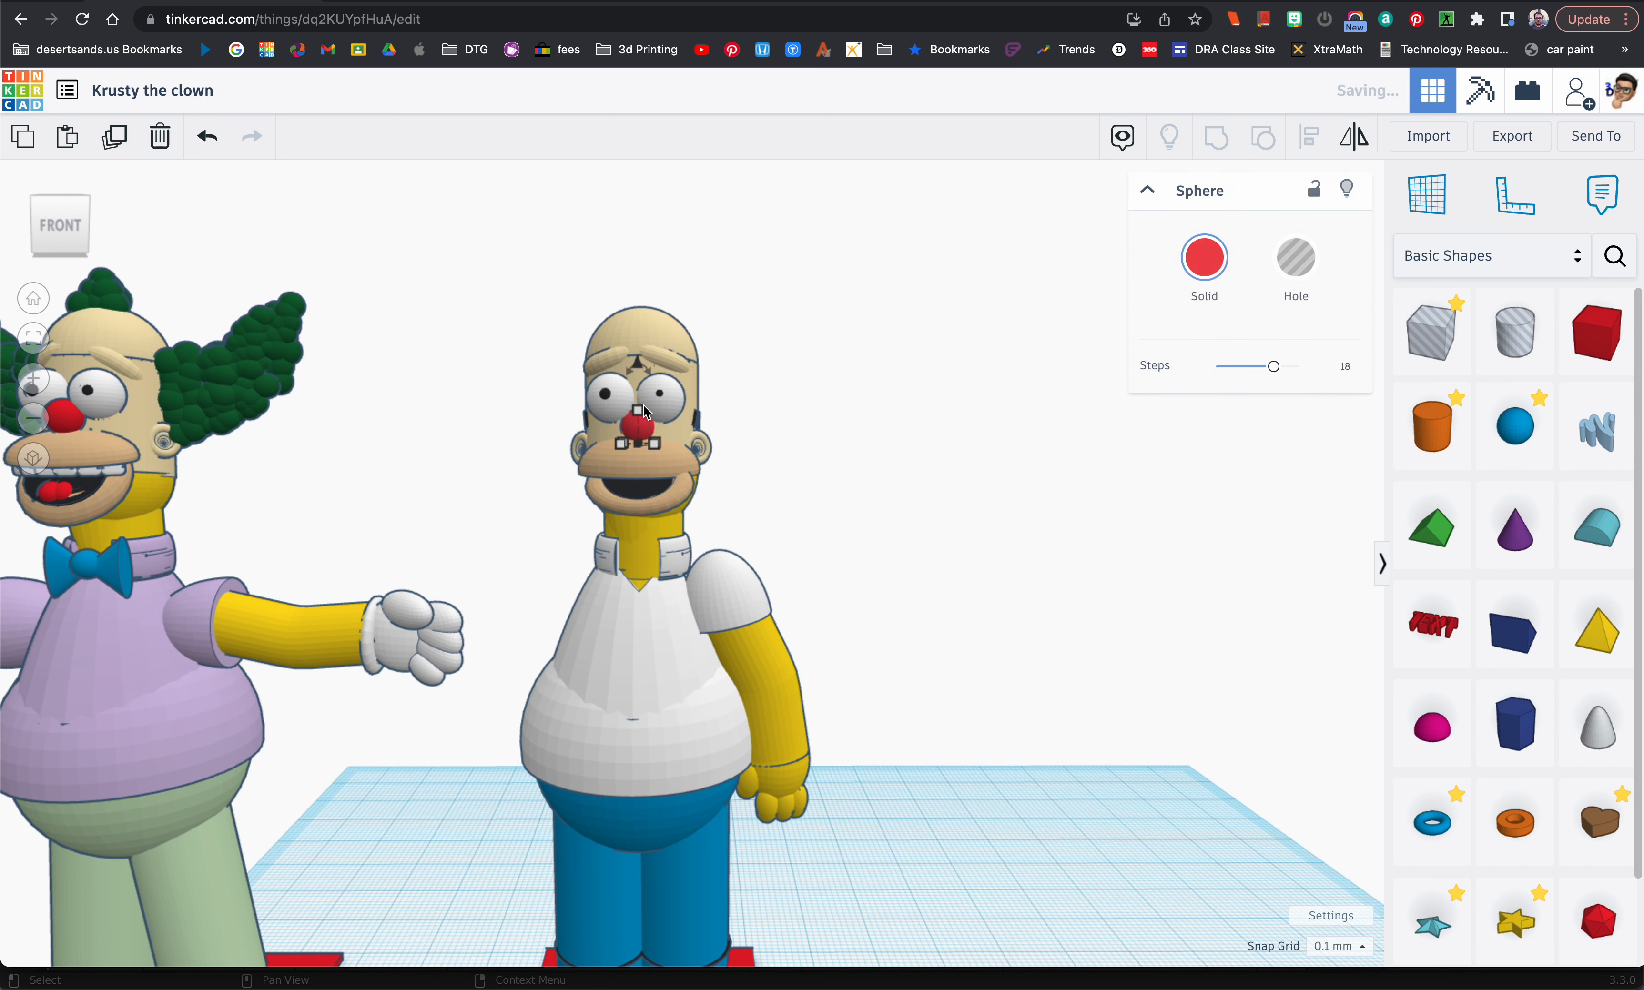
{"action": "left_click_drag", "start_coordinate": [637, 365], "coordinate": [639, 435]}
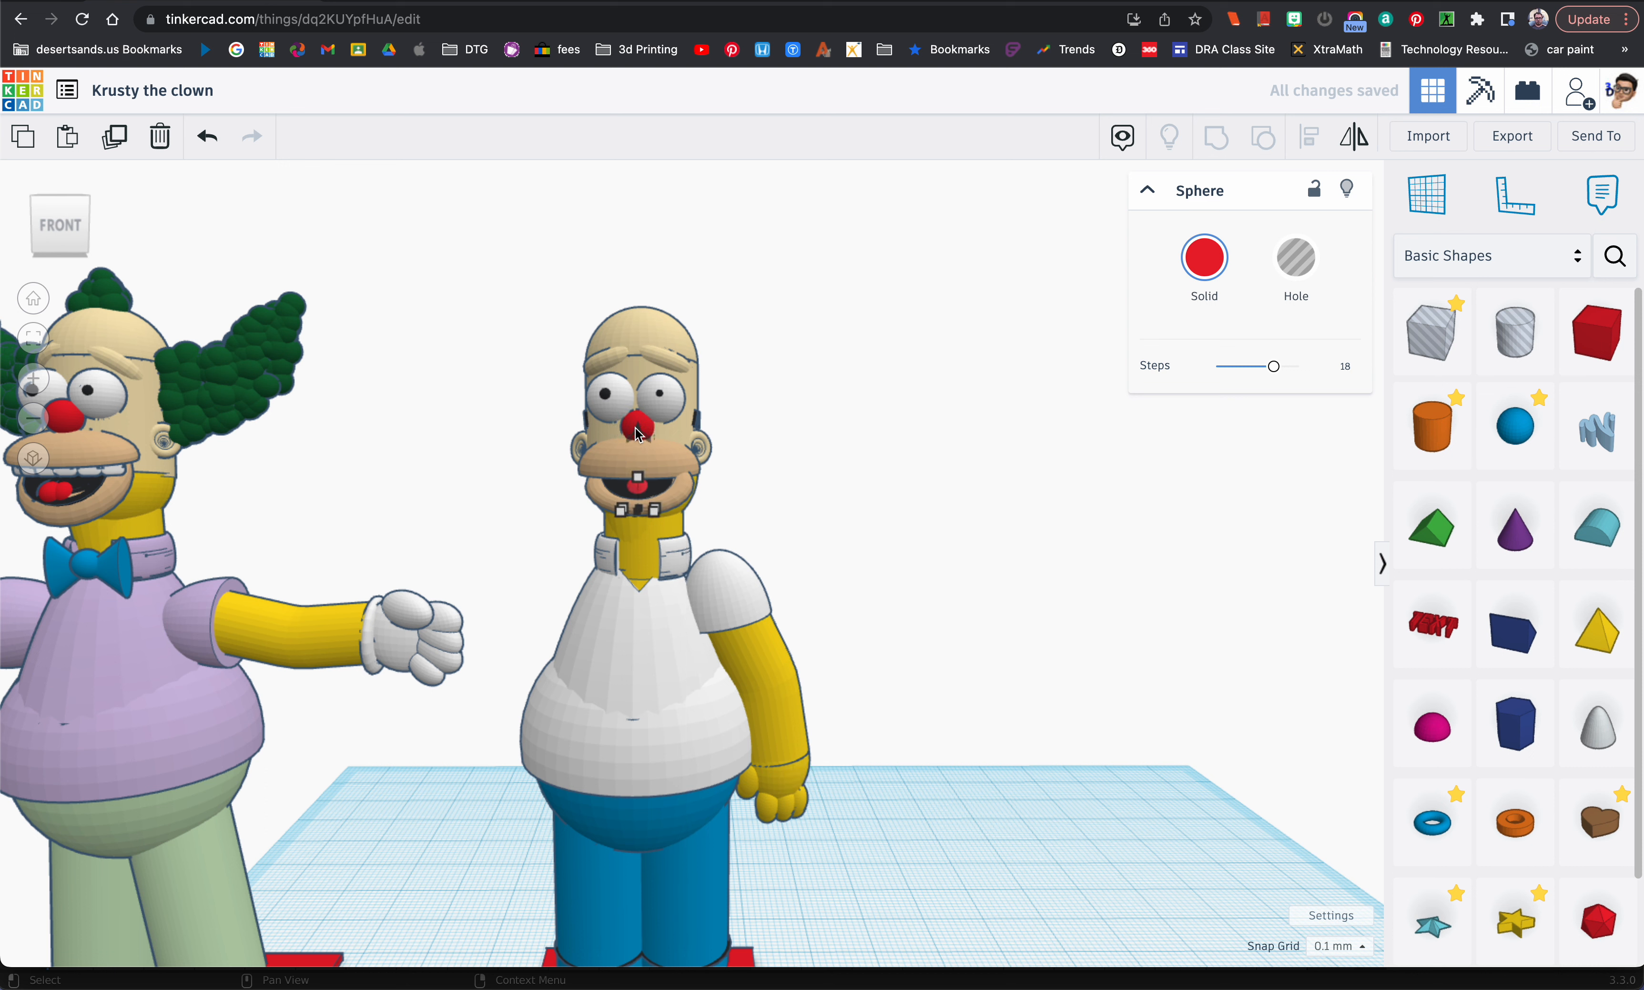
{"action": "key", "text": "Left"}
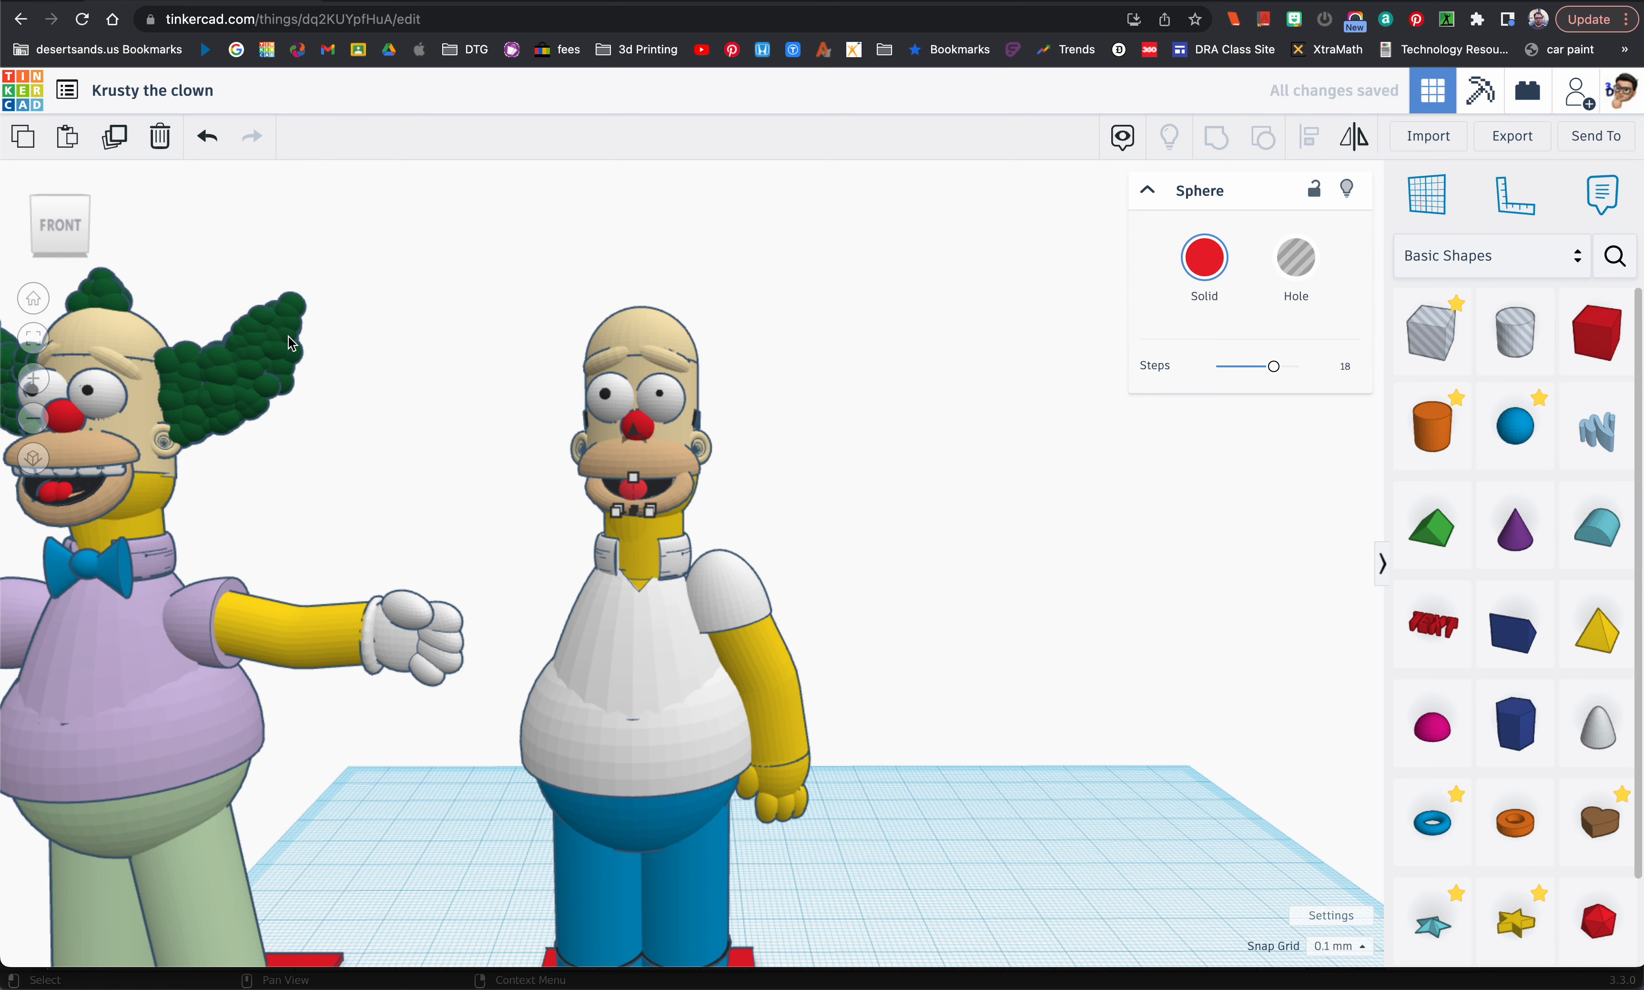
Step: Narrow the red sphere in the mouth to about 3.11 mm and rotate it -10° about its vertical axis
{"action": "key", "text": "f"}
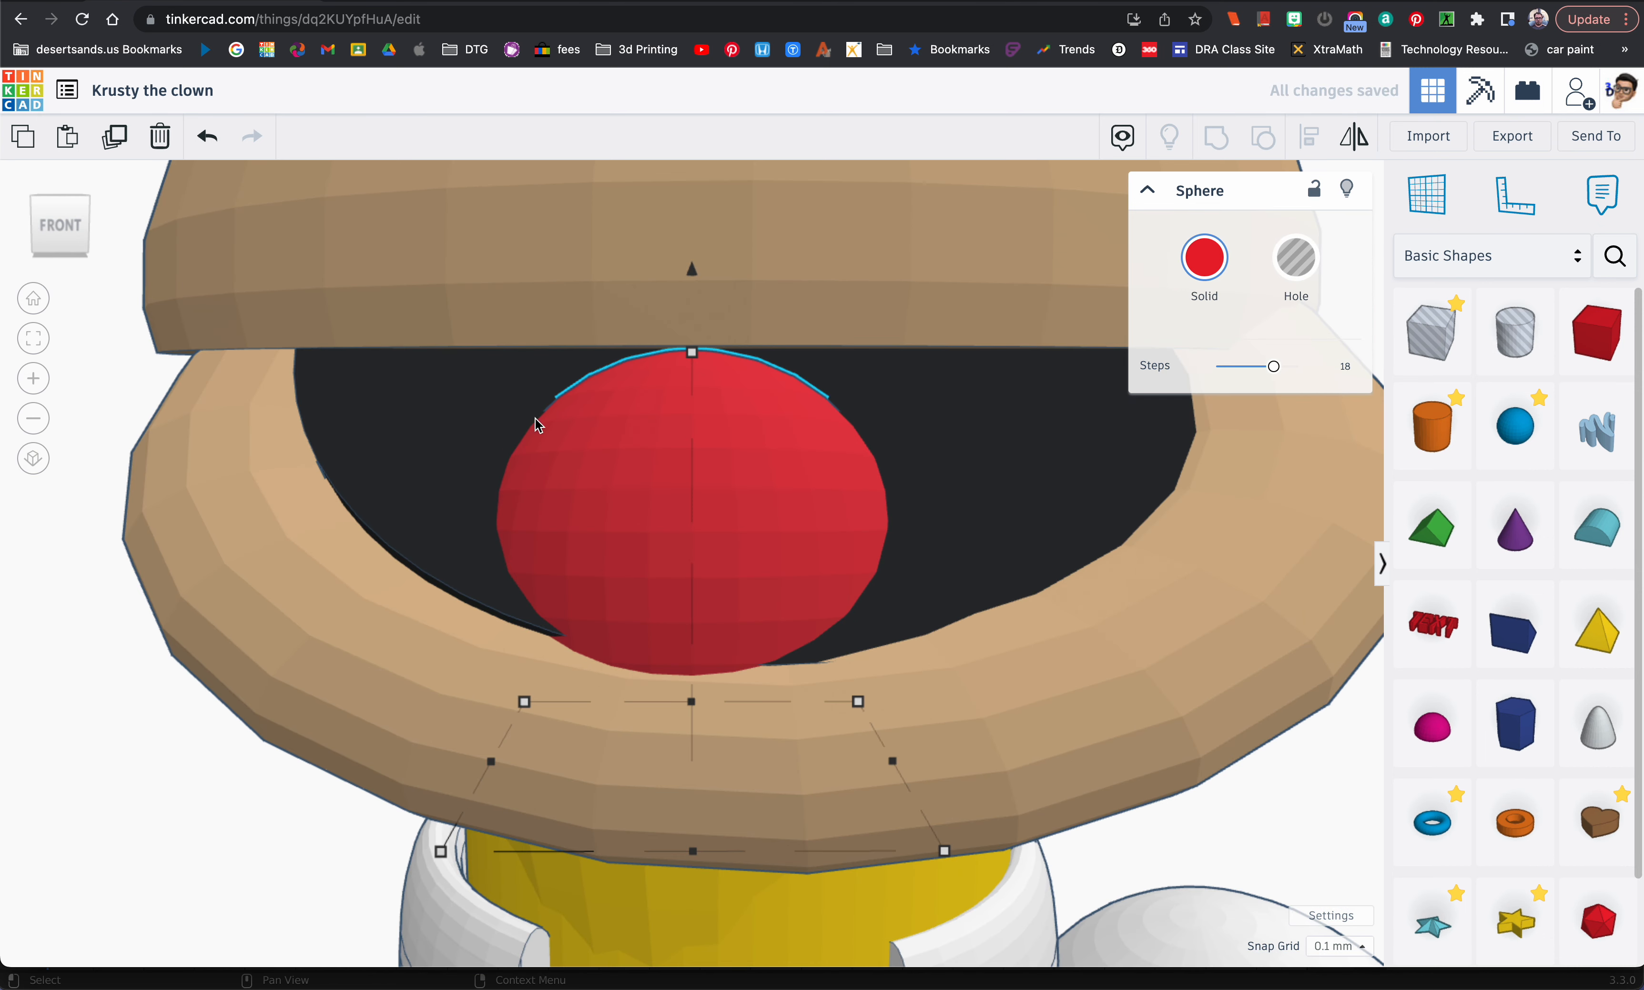
{"action": "left_click_drag", "start_coordinate": [859, 701], "coordinate": [781, 697]}
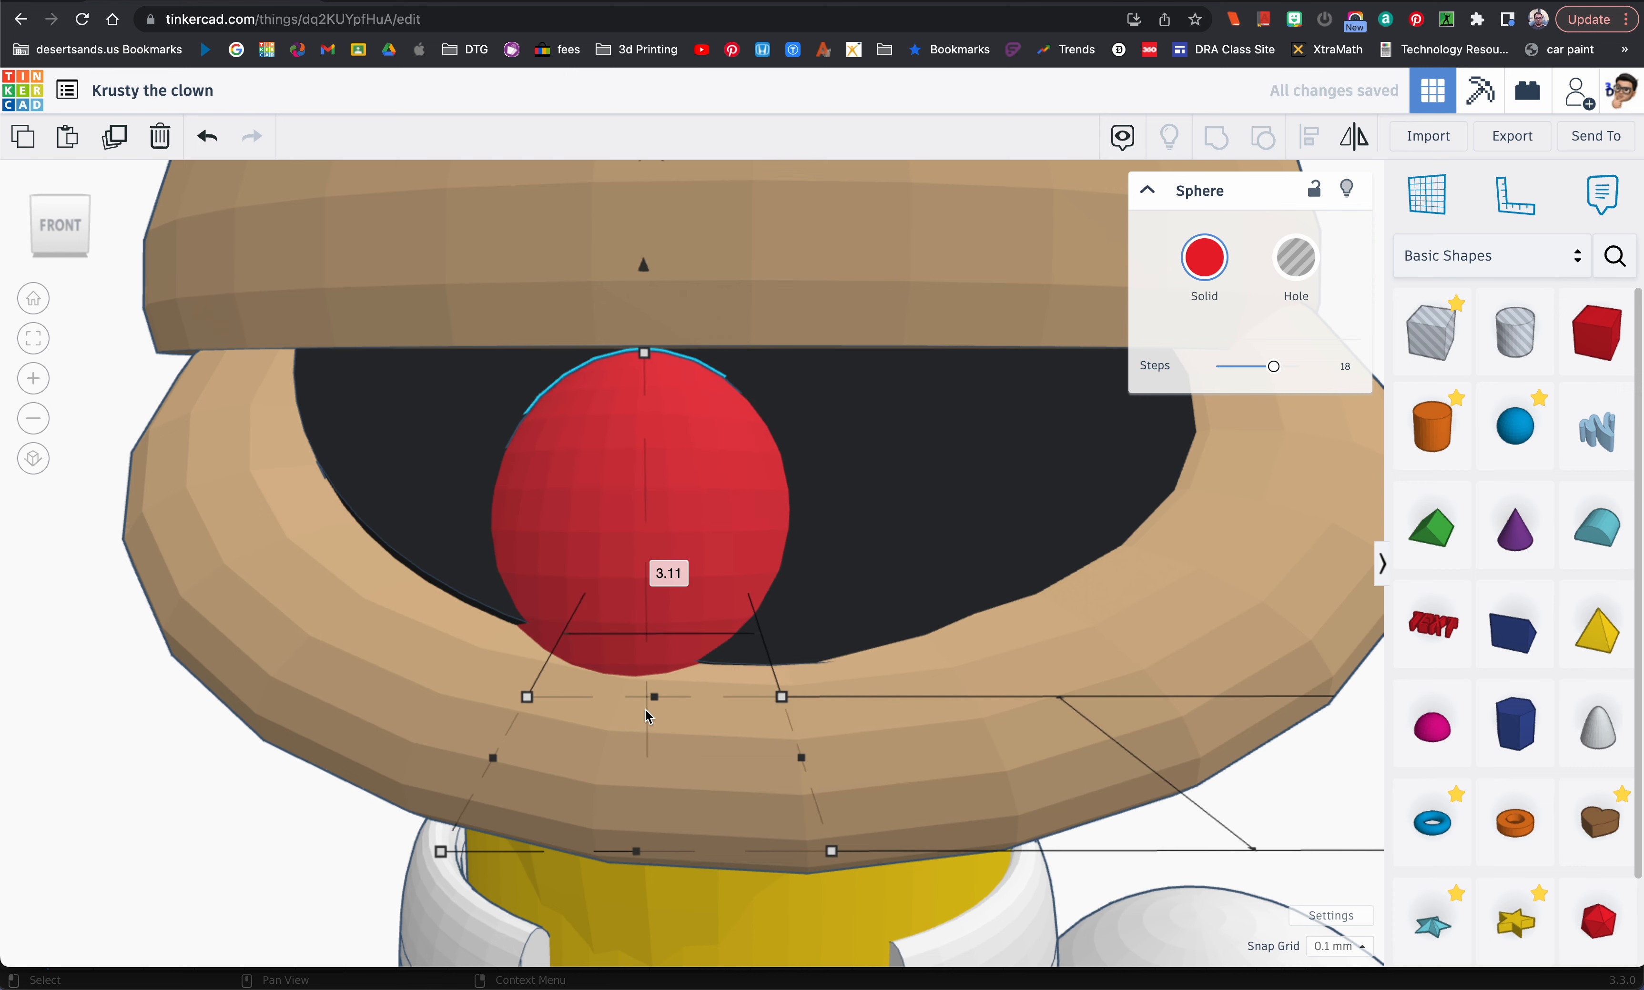
{"action": "scroll", "coordinate": [689, 808], "scroll_direction": "down", "scroll_amount": 4}
{"action": "left_click_drag", "start_coordinate": [641, 904], "coordinate": [706, 910]}
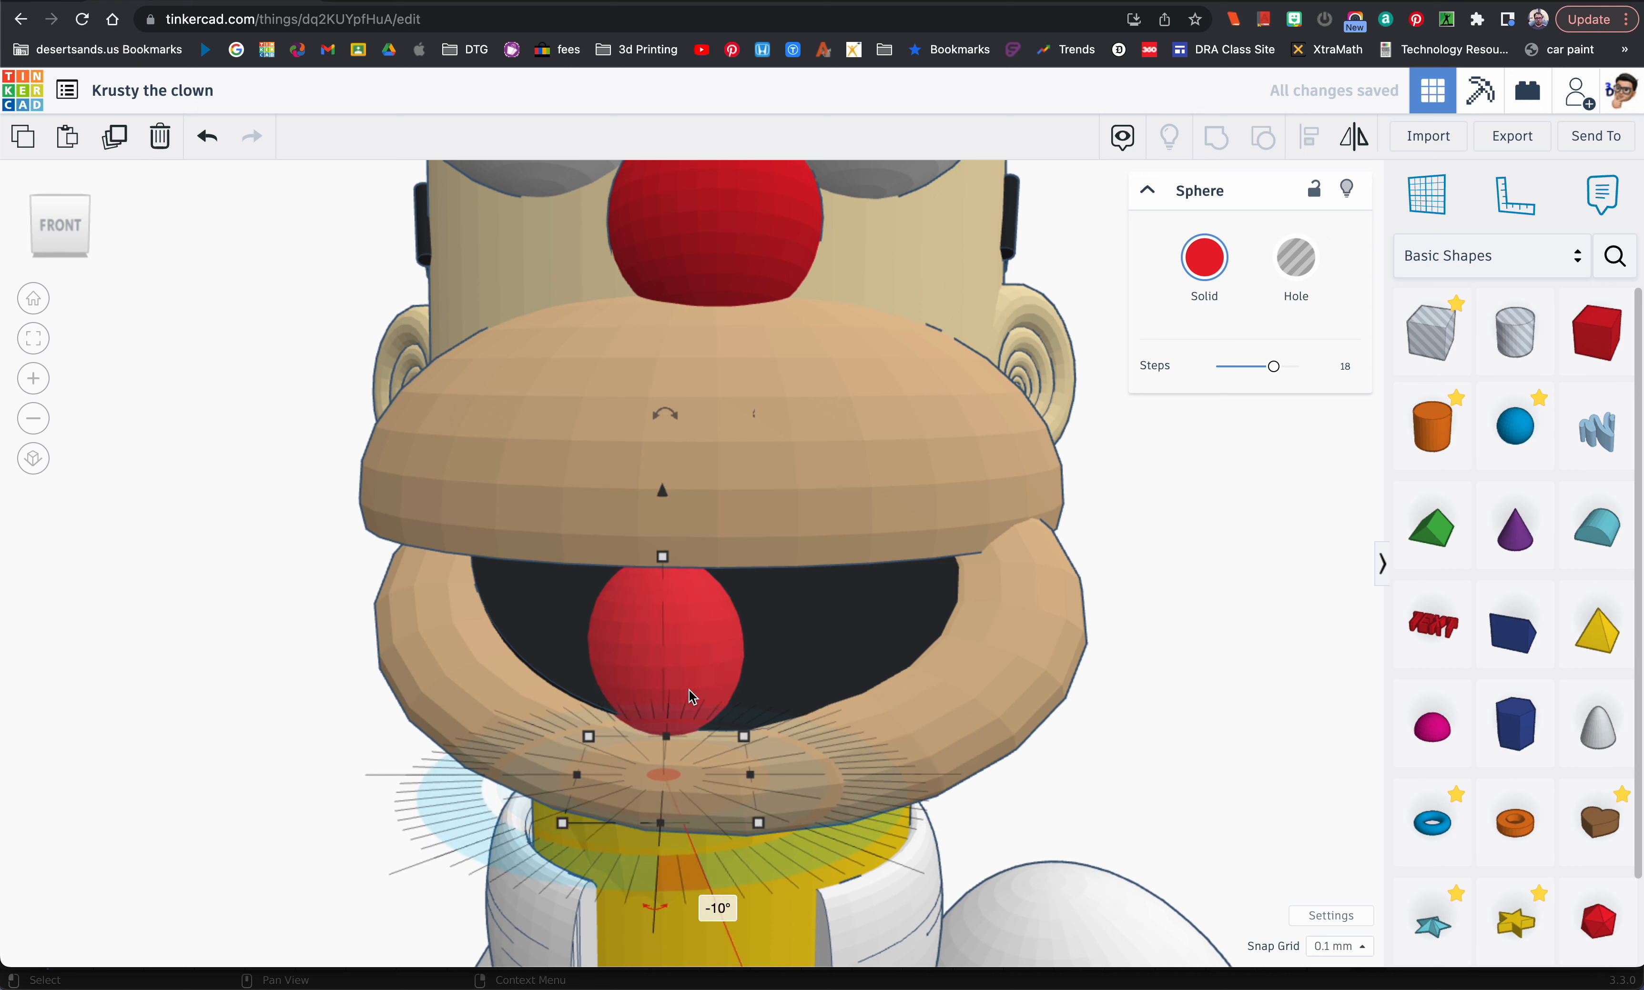
{"action": "key", "text": "super+d"}
{"action": "key", "text": "Right"}
{"action": "key", "text": "Right"}
{"action": "key", "text": "Right"}
{"action": "key", "text": "Right"}
{"action": "key", "text": "Right"}
{"action": "key", "text": "Right"}
{"action": "key", "text": "Right"}
{"action": "scroll", "coordinate": [681, 660], "scroll_direction": "down", "scroll_amount": 8}
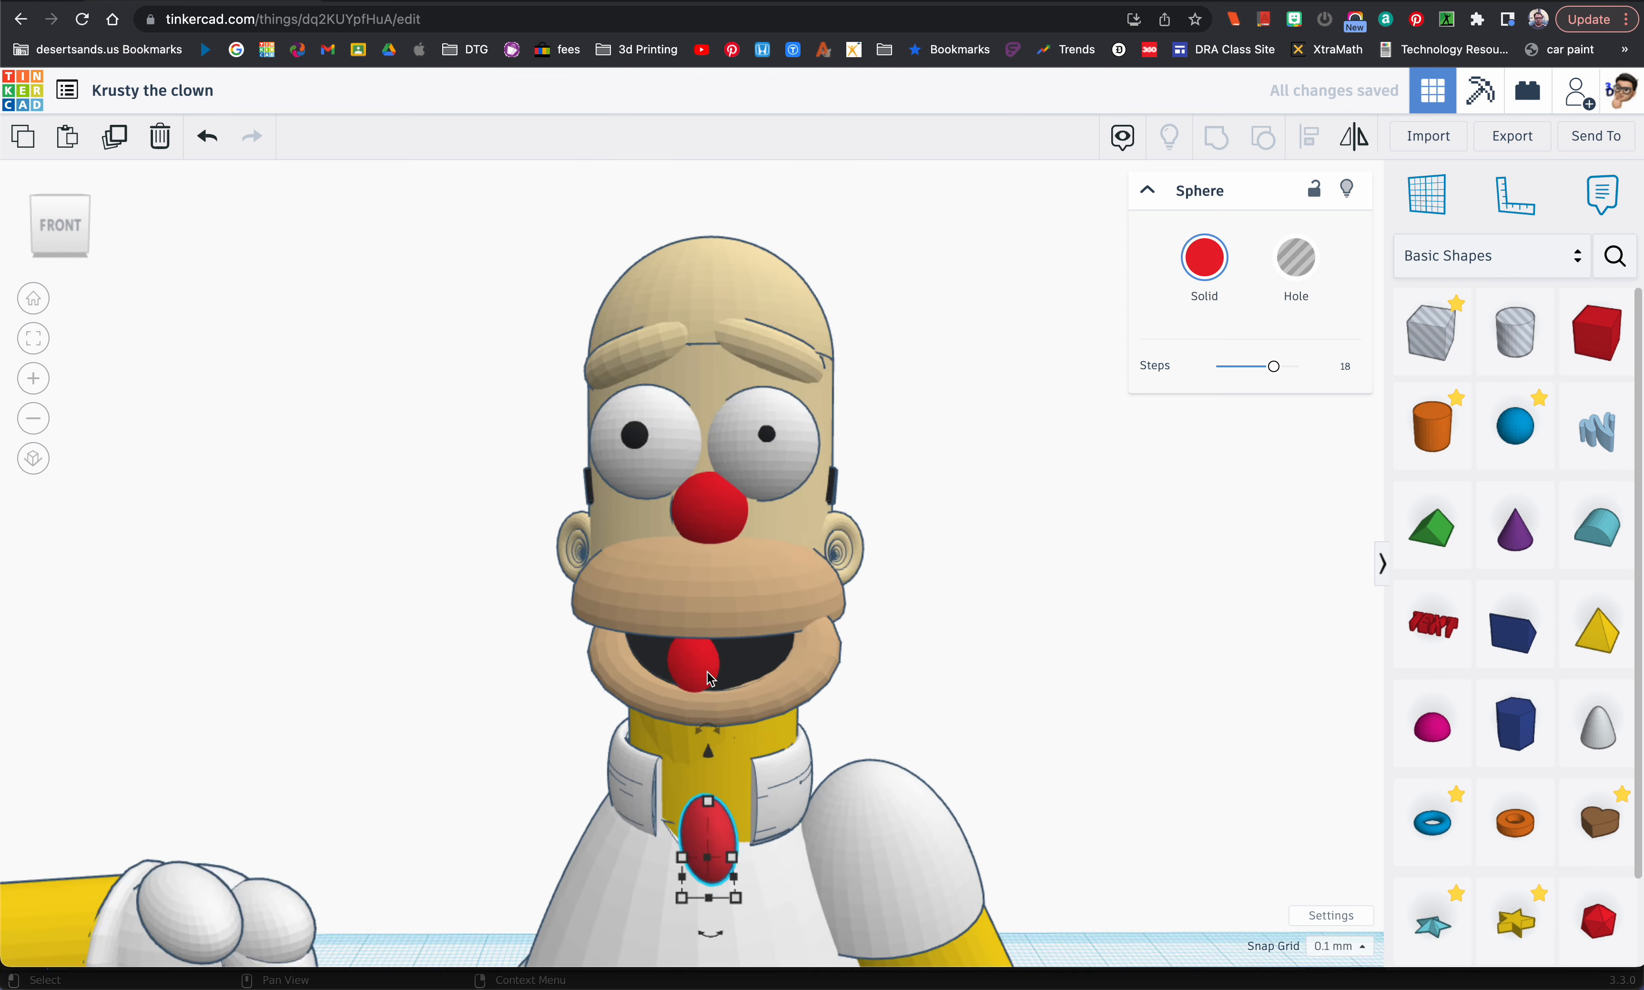
{"action": "key", "text": "Delete"}
Step: Duplicate the narrowed red sphere and shift the copy right to form the other half of the tongue
{"action": "left_click", "coordinate": [706, 670]}
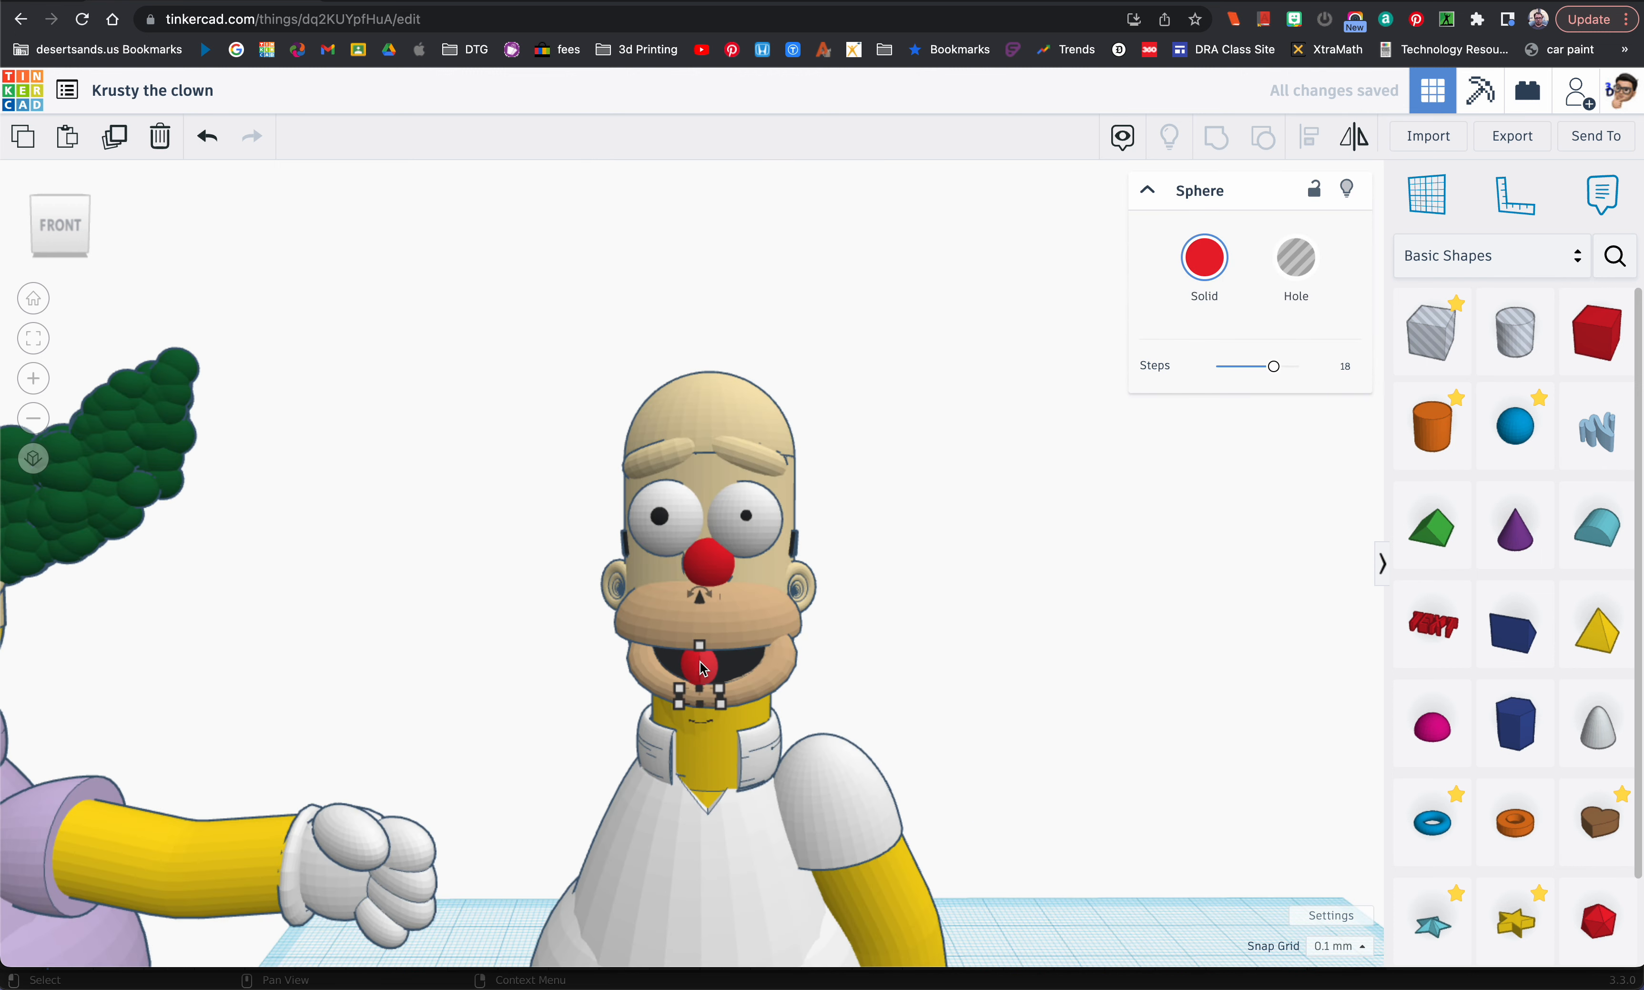
{"action": "key", "text": "ctrl+d"}
{"action": "key", "text": "Right"}
{"action": "key", "text": "Right"}
{"action": "key", "text": "Right"}
{"action": "key", "text": "Right"}
{"action": "key", "text": "Right"}
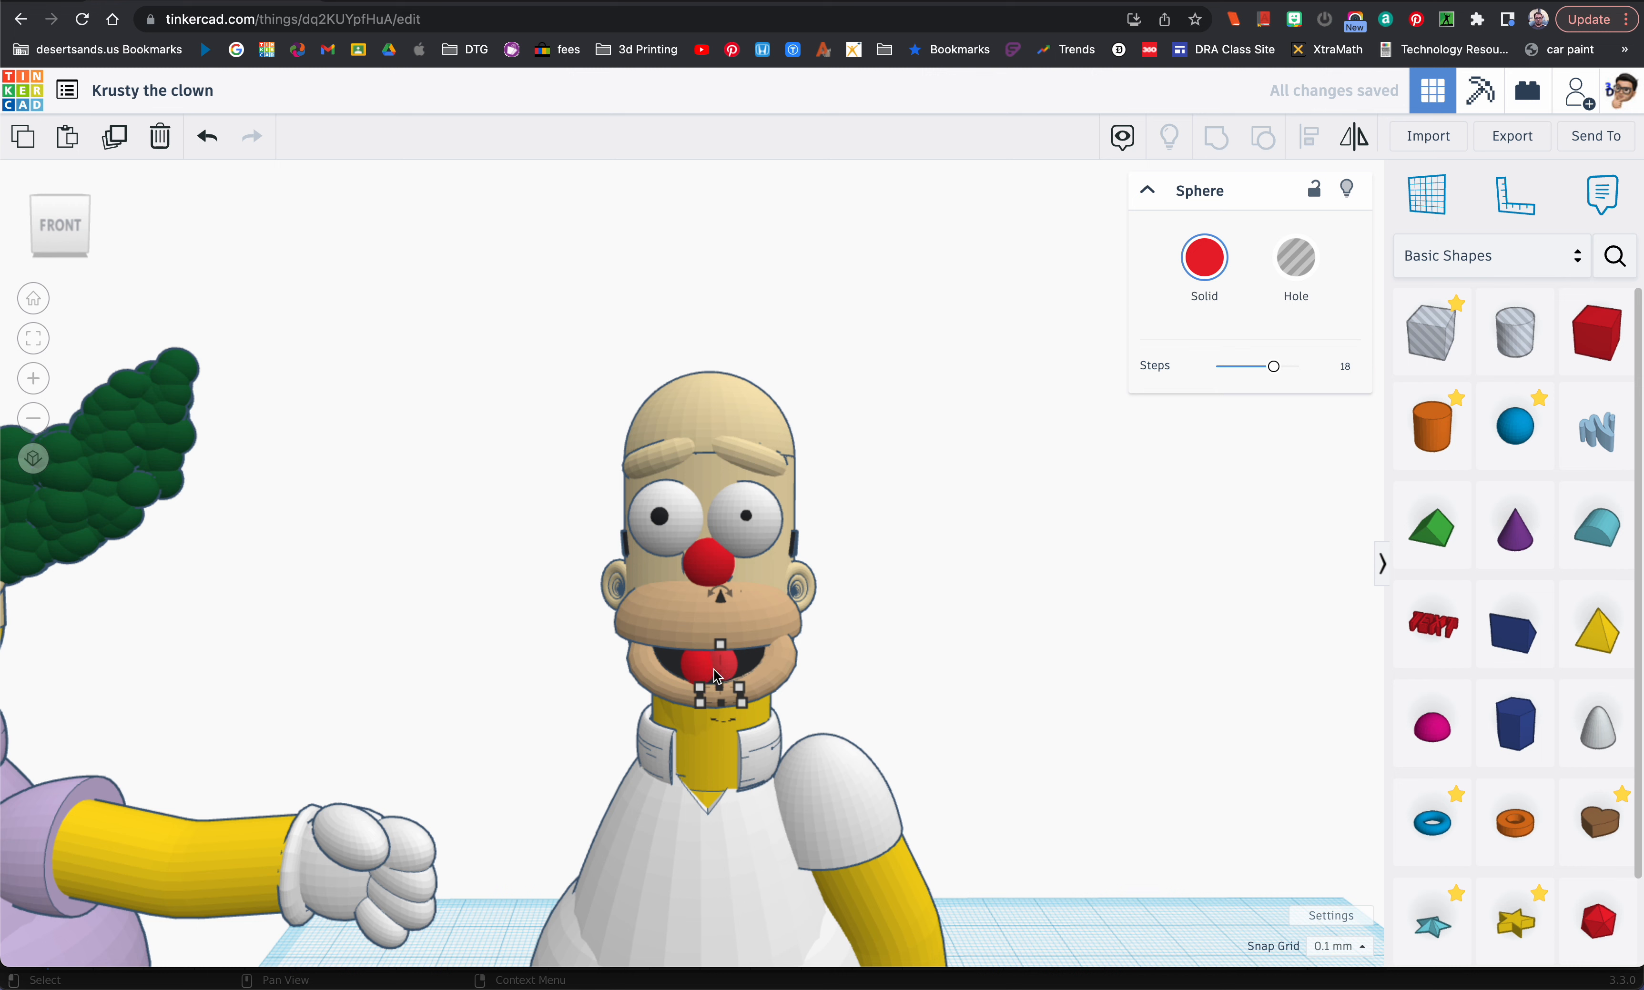
{"action": "scroll", "coordinate": [566, 658], "scroll_direction": "down", "scroll_amount": 3}
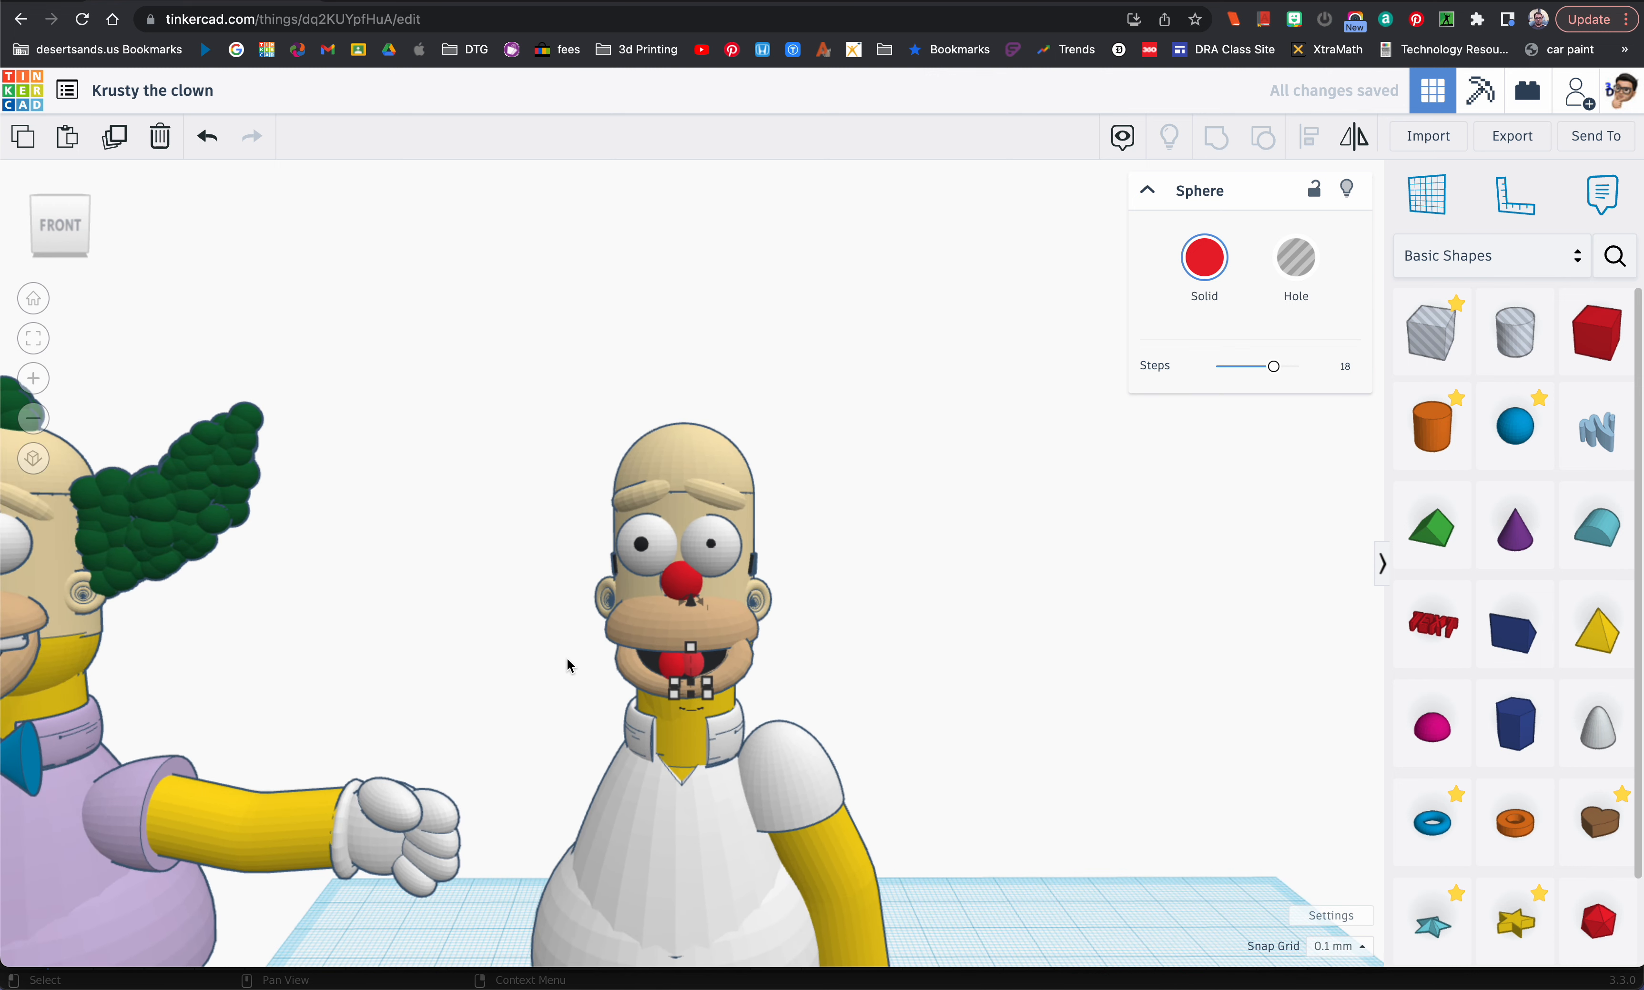
{"action": "left_click", "coordinate": [987, 768]}
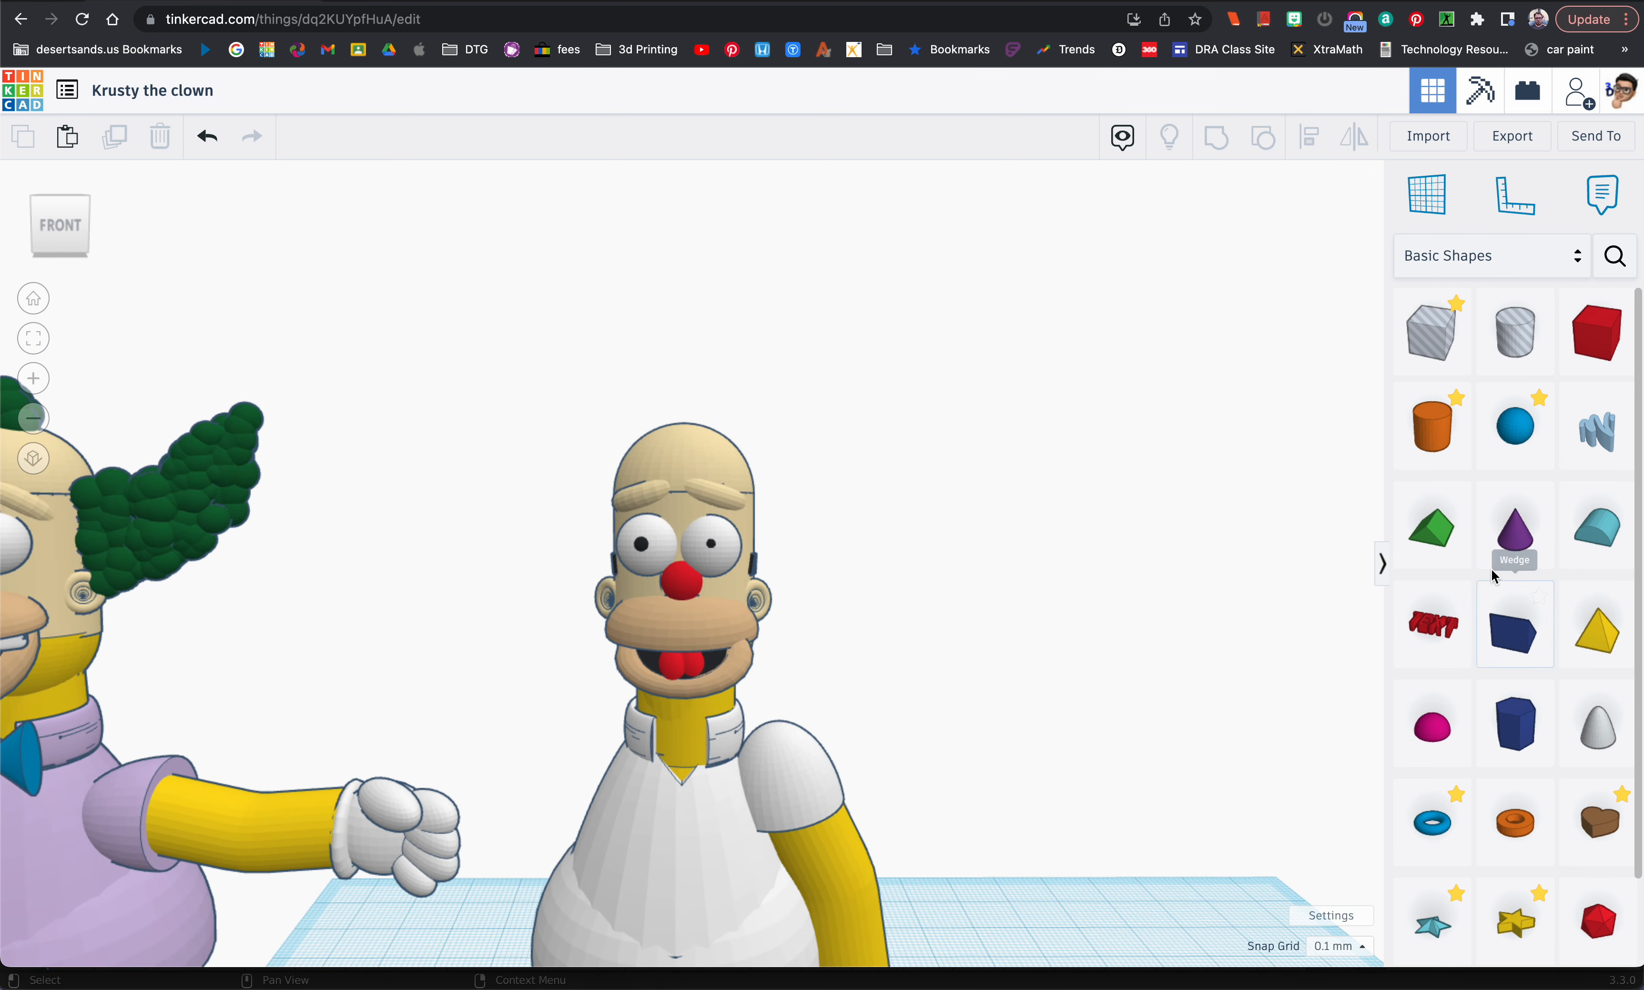
Step: Search the community shapes, starting the search term with "ro"
{"action": "left_click", "coordinate": [1615, 255]}
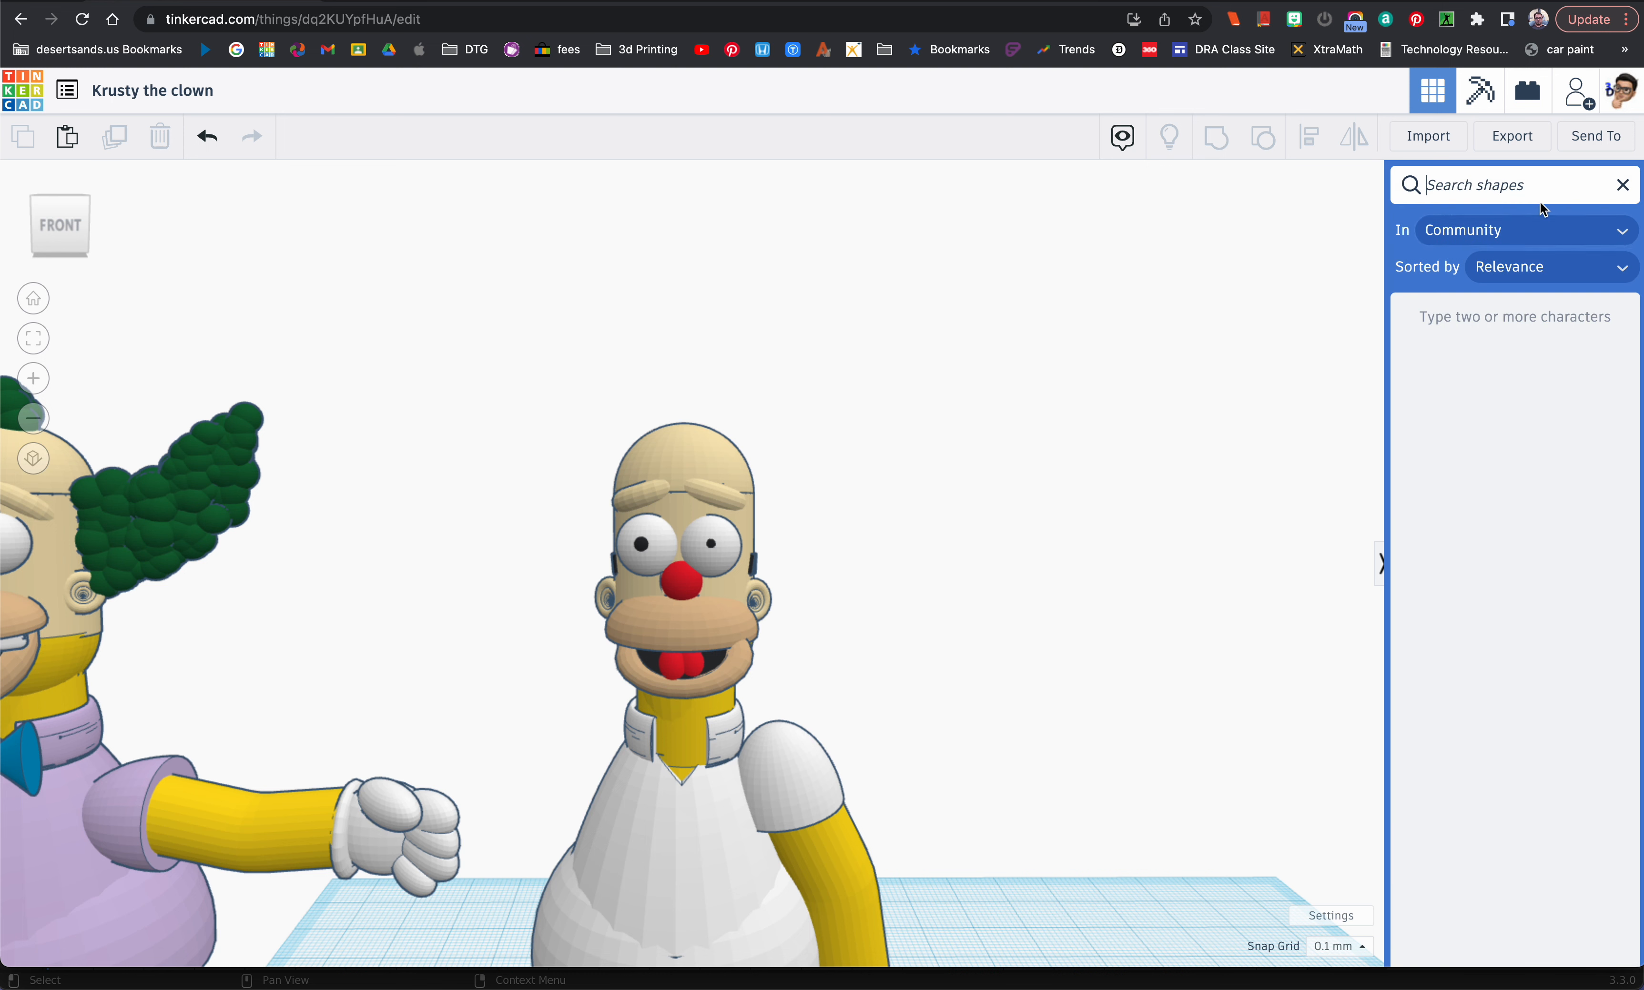
{"action": "type", "text": "ro"}
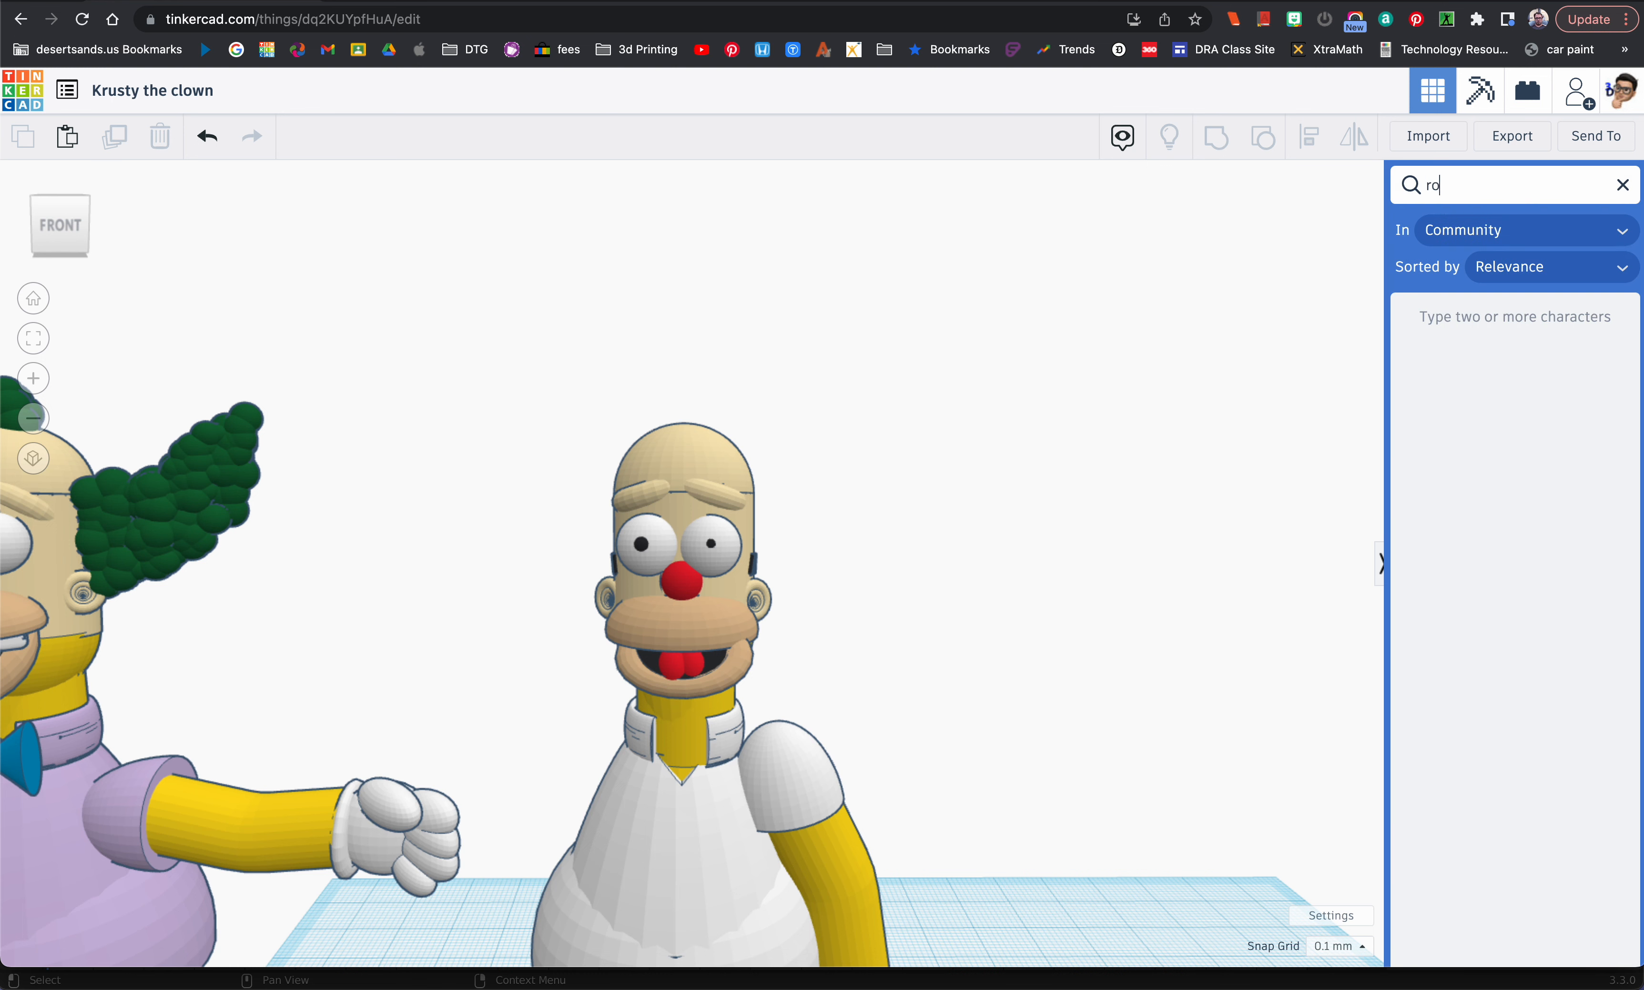
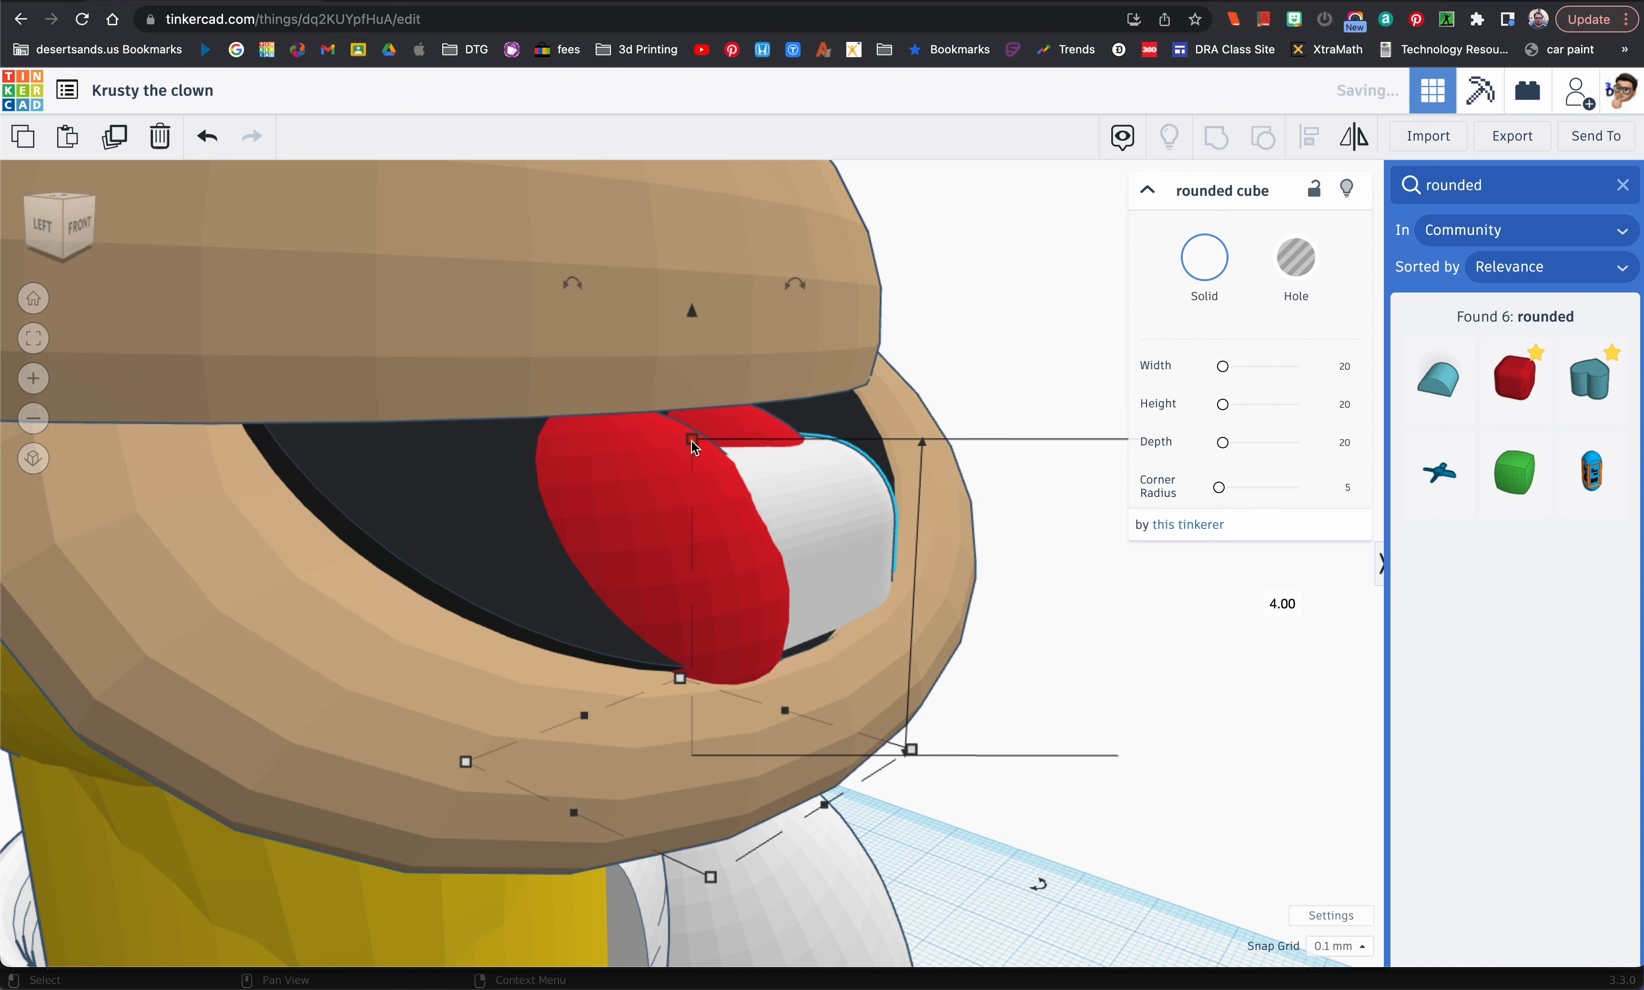
Step: Raise the white rounded cube into the mouth opening and shrink it uniformly to about 3.1 mm
{"action": "left_click_drag", "start_coordinate": [695, 325], "coordinate": [705, 187]}
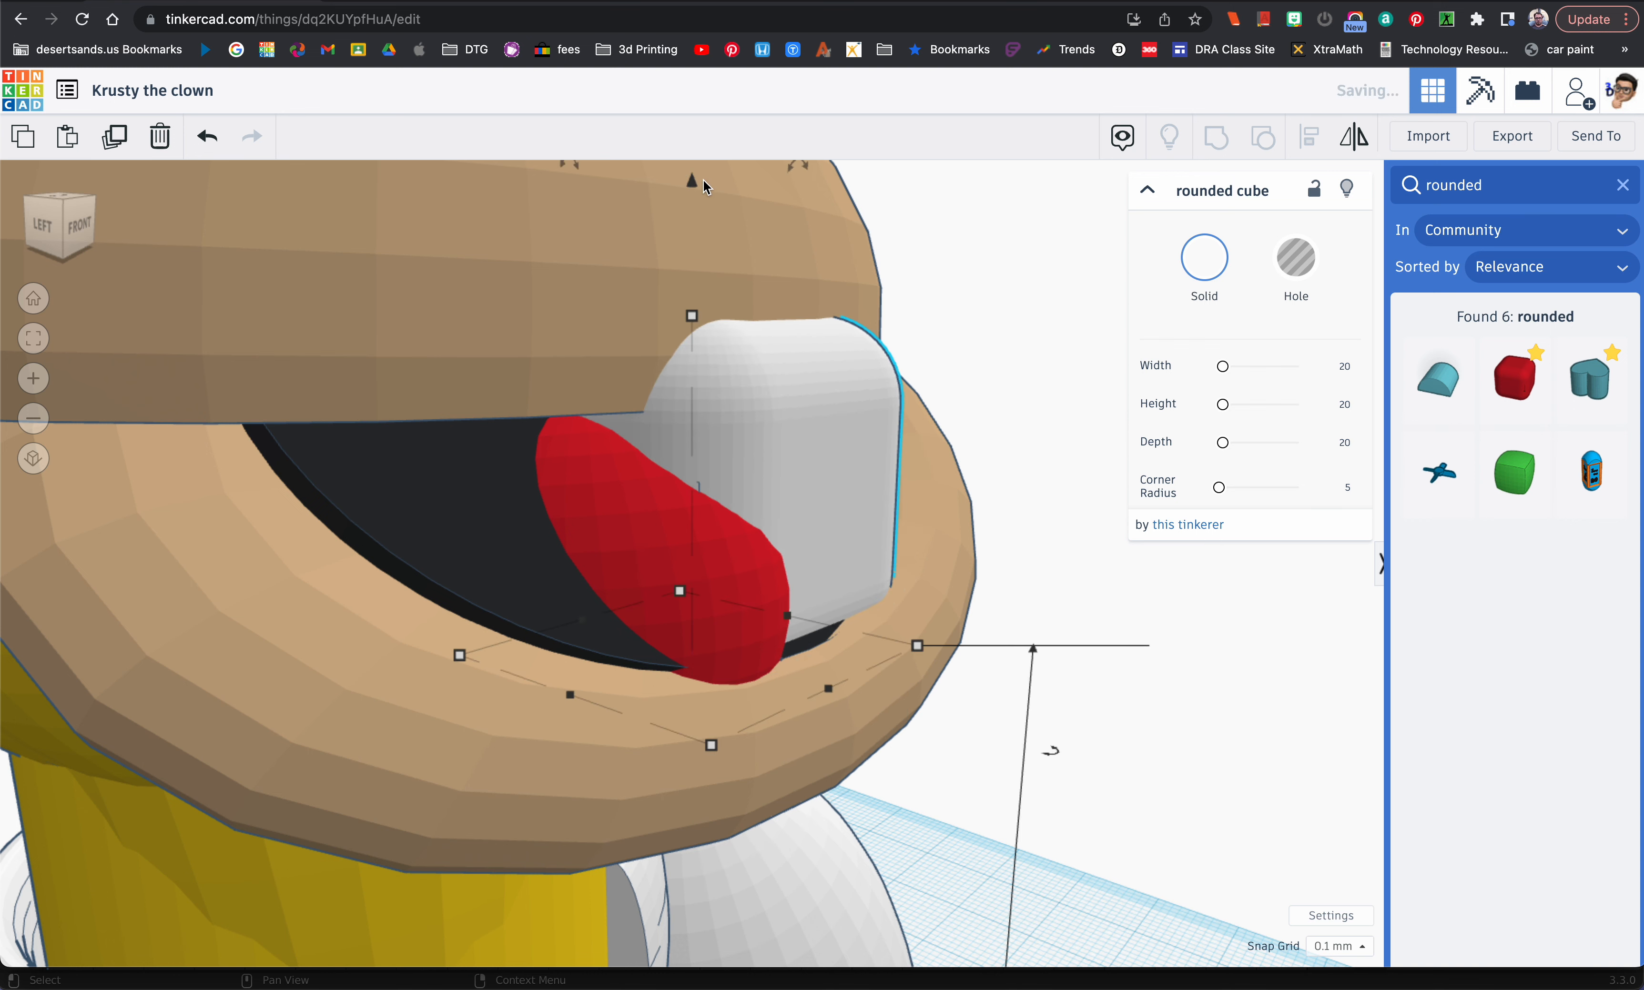
{"action": "left_click_drag", "start_coordinate": [693, 317], "coordinate": [693, 397], "text": "shift"}
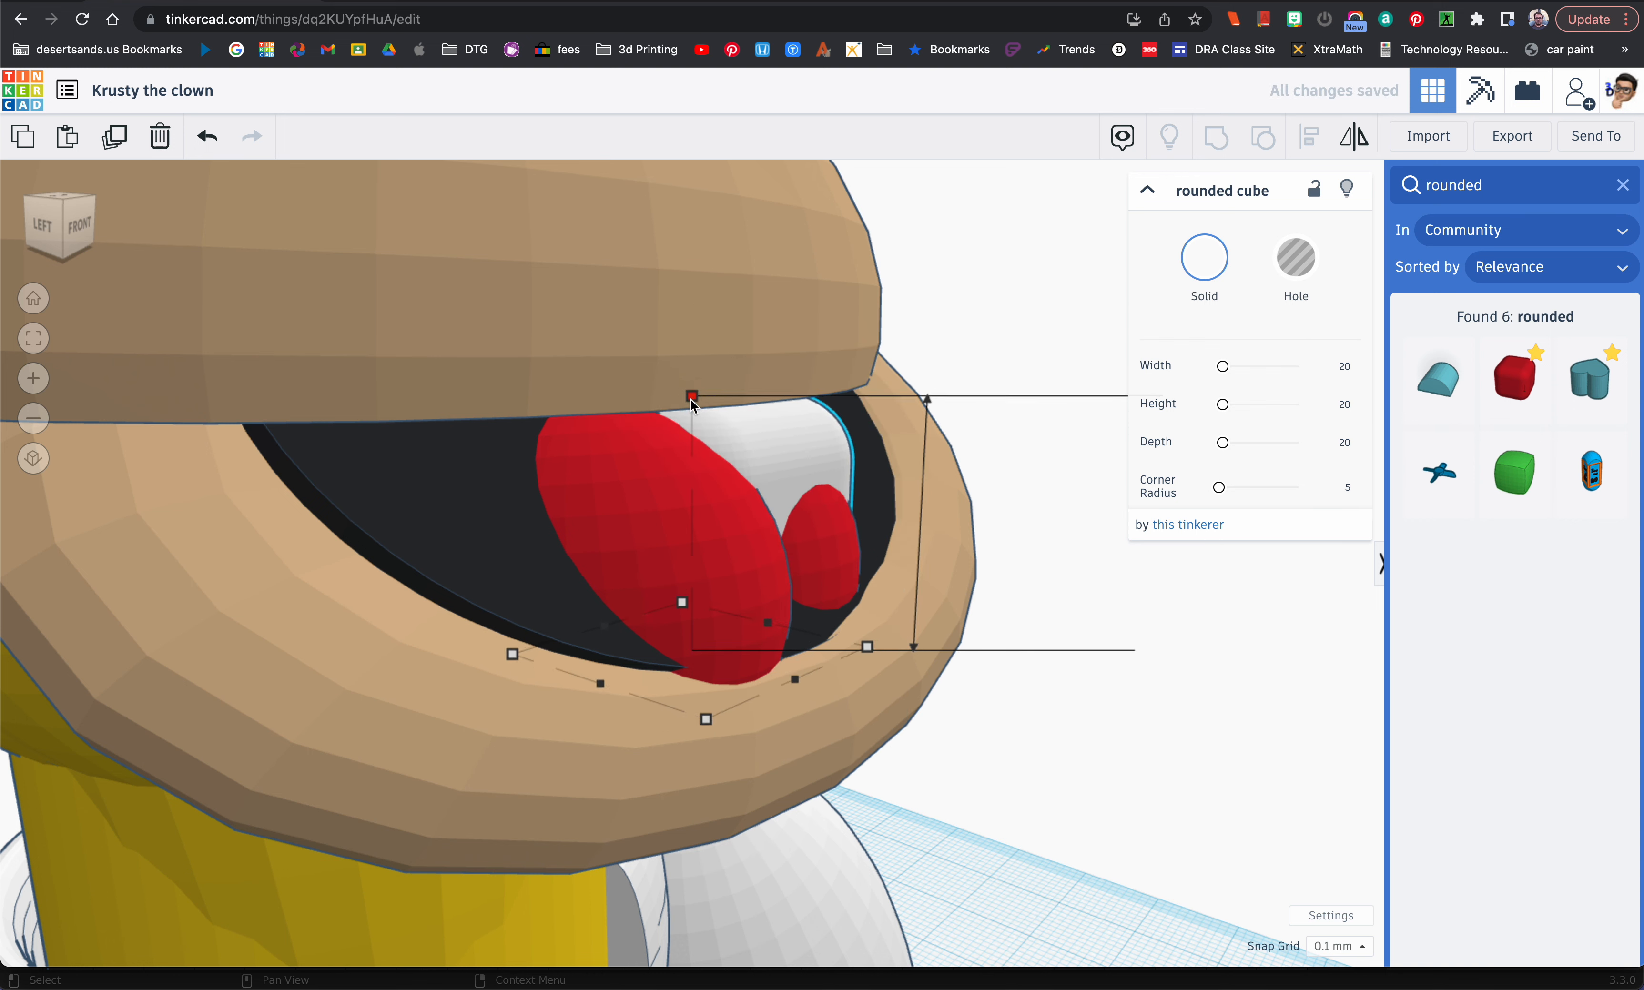
{"action": "left_click_drag", "start_coordinate": [700, 275], "coordinate": [690, 210]}
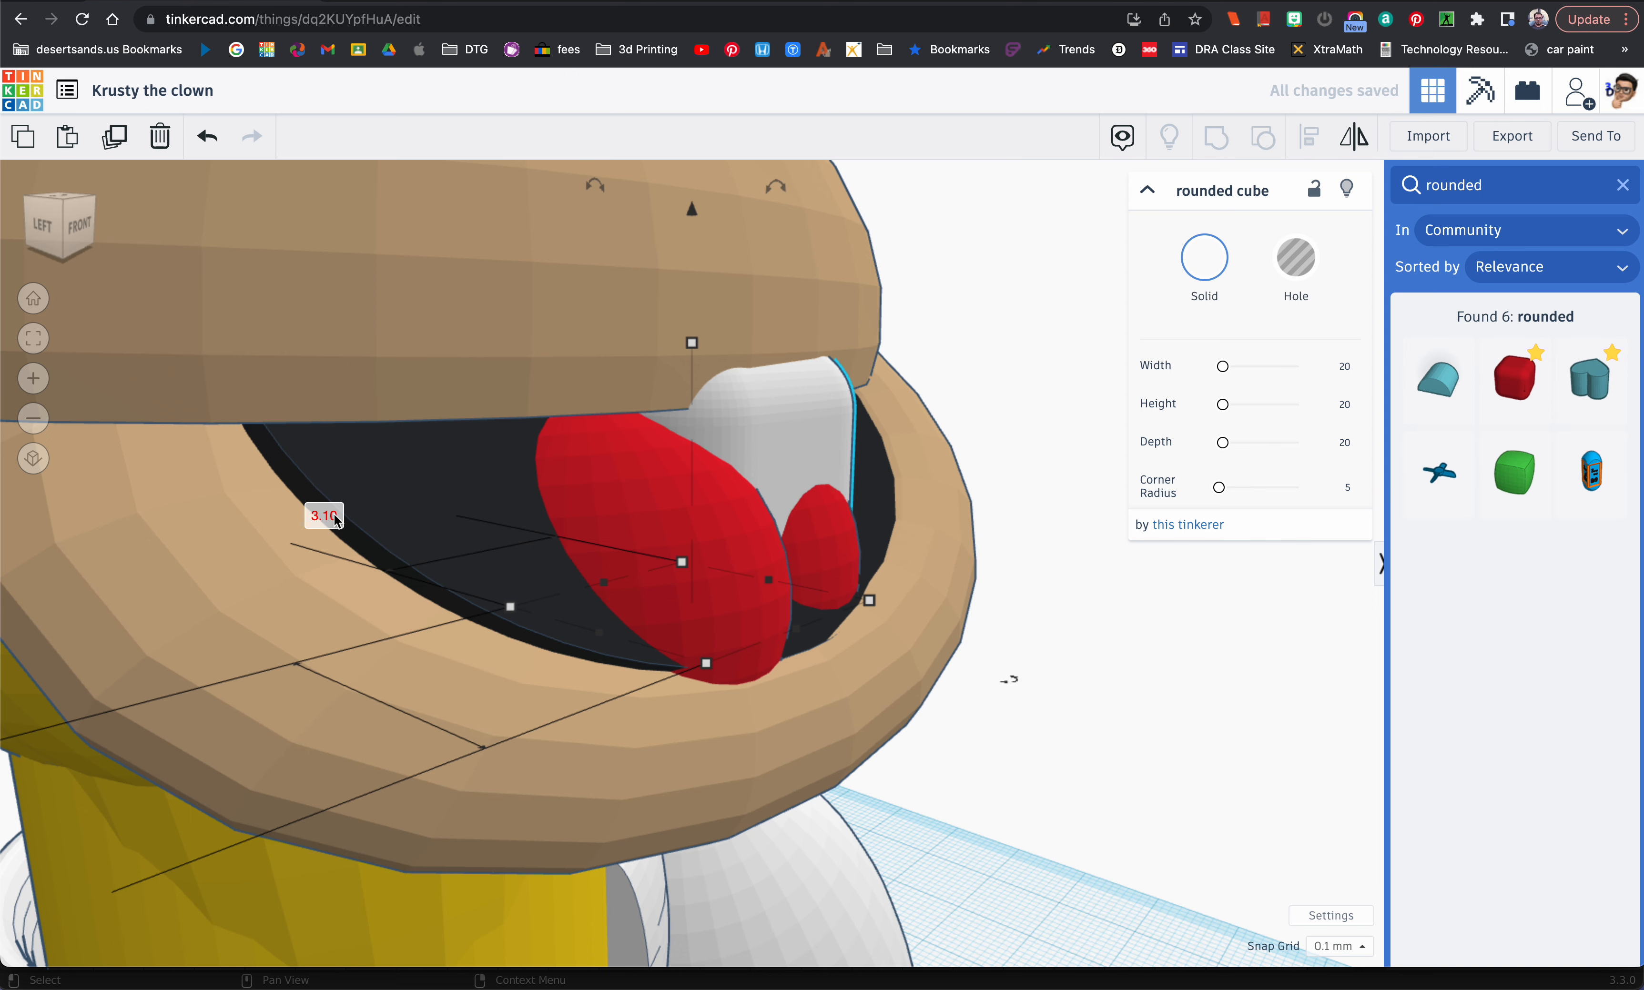
Step: Set the rounded cube's front-to-back depth to 1 mm, undoing the same value applied to its width
{"action": "key", "text": "Return"}
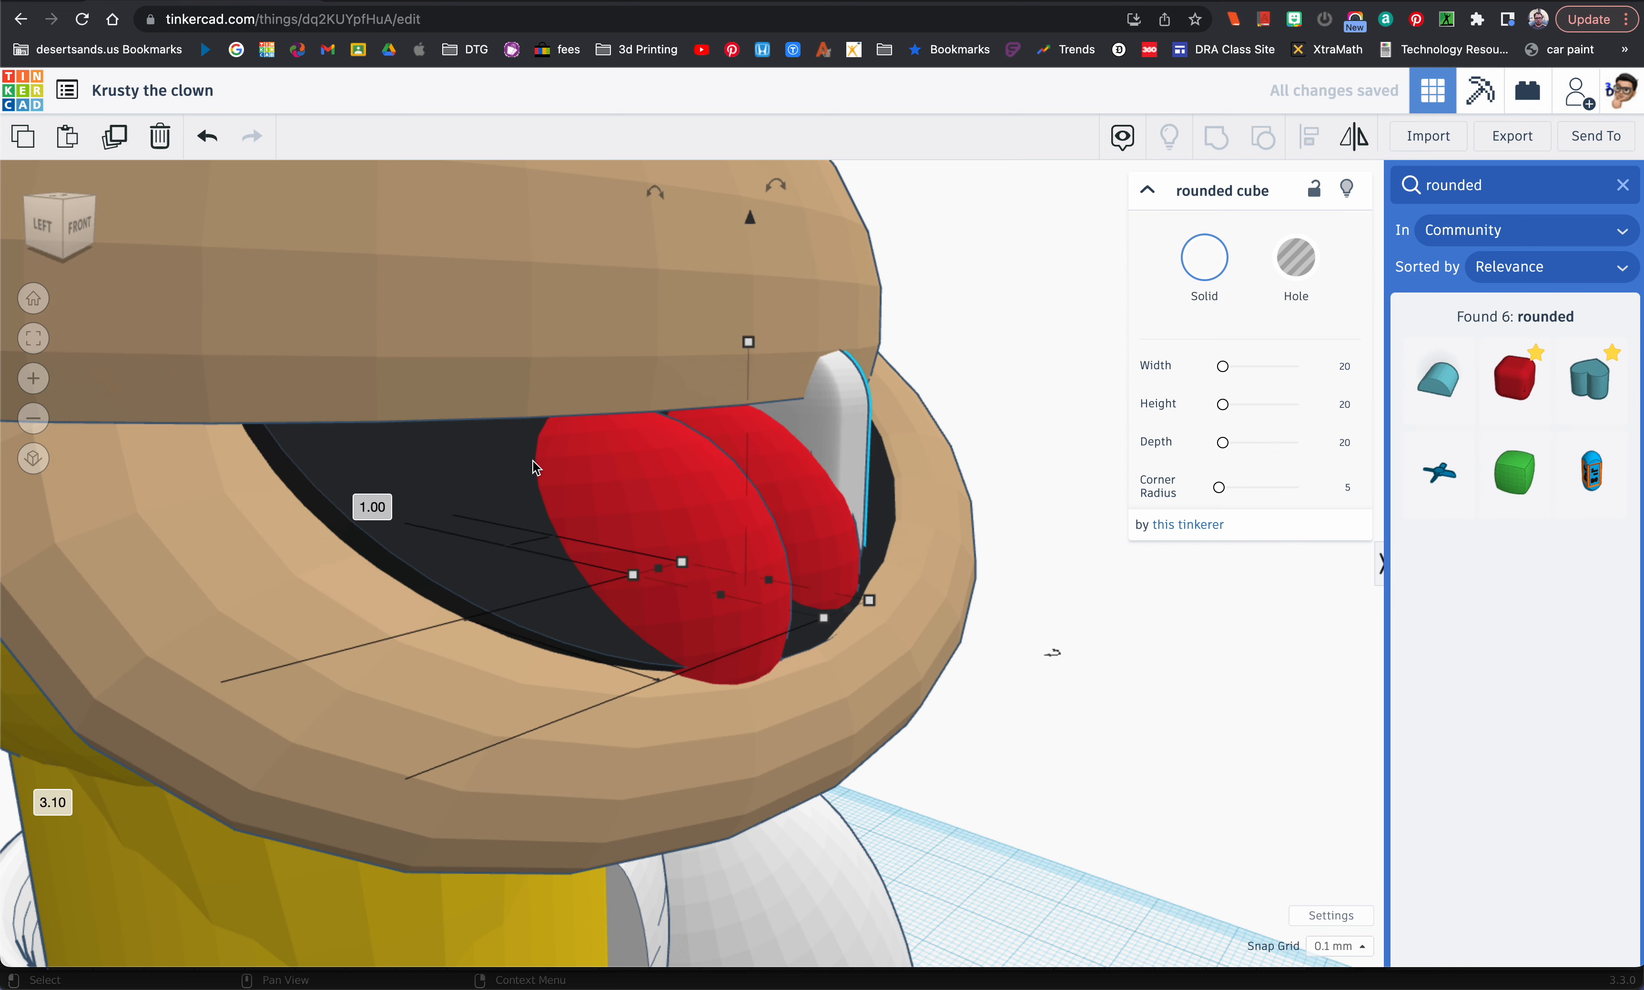
{"action": "key", "text": "ctrl+z"}
{"action": "scroll", "coordinate": [454, 718], "scroll_direction": "down", "scroll_amount": 6}
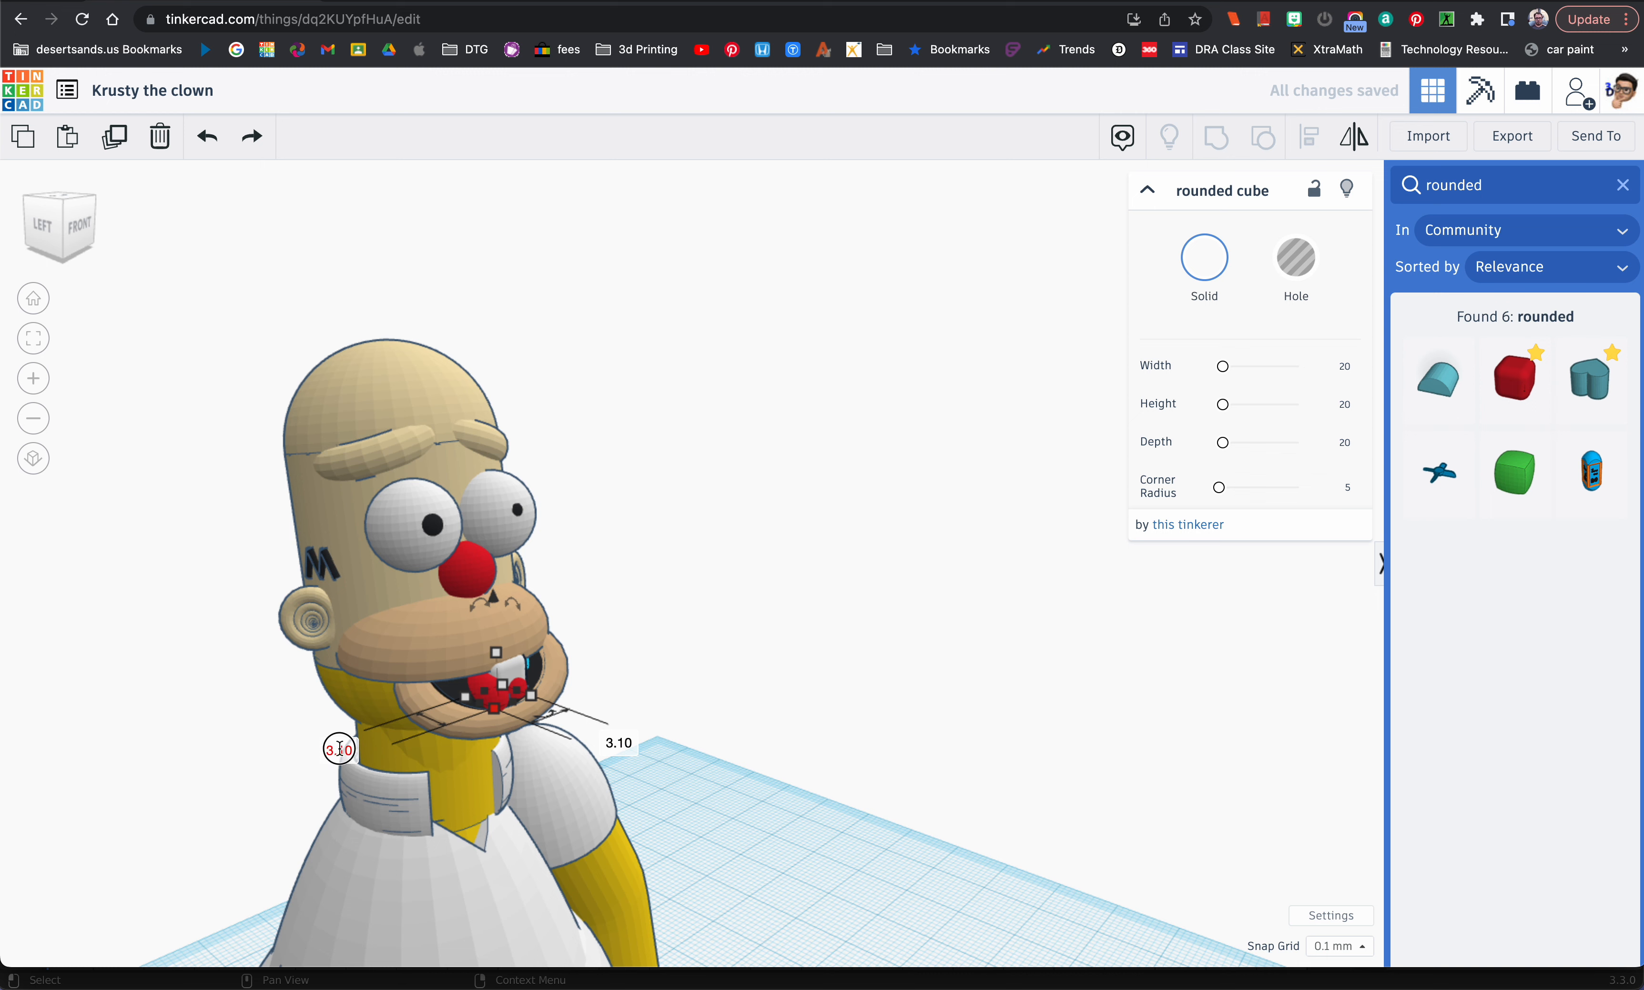
{"action": "left_click", "coordinate": [340, 748]}
{"action": "key", "text": "Return"}
Step: Move the thin rounded cube forward in small increments until it stands in front of the lips
{"action": "mouse_move", "coordinate": [427, 754]}
{"action": "right_mouse_down"}
{"action": "mouse_move", "coordinate": [402, 751]}
{"action": "mouse_move", "coordinate": [405, 729]}
{"action": "right_mouse_up"}
{"action": "key", "text": "Down"}
{"action": "key", "text": "Down"}
{"action": "key", "text": "Down"}
{"action": "key", "text": "Down"}
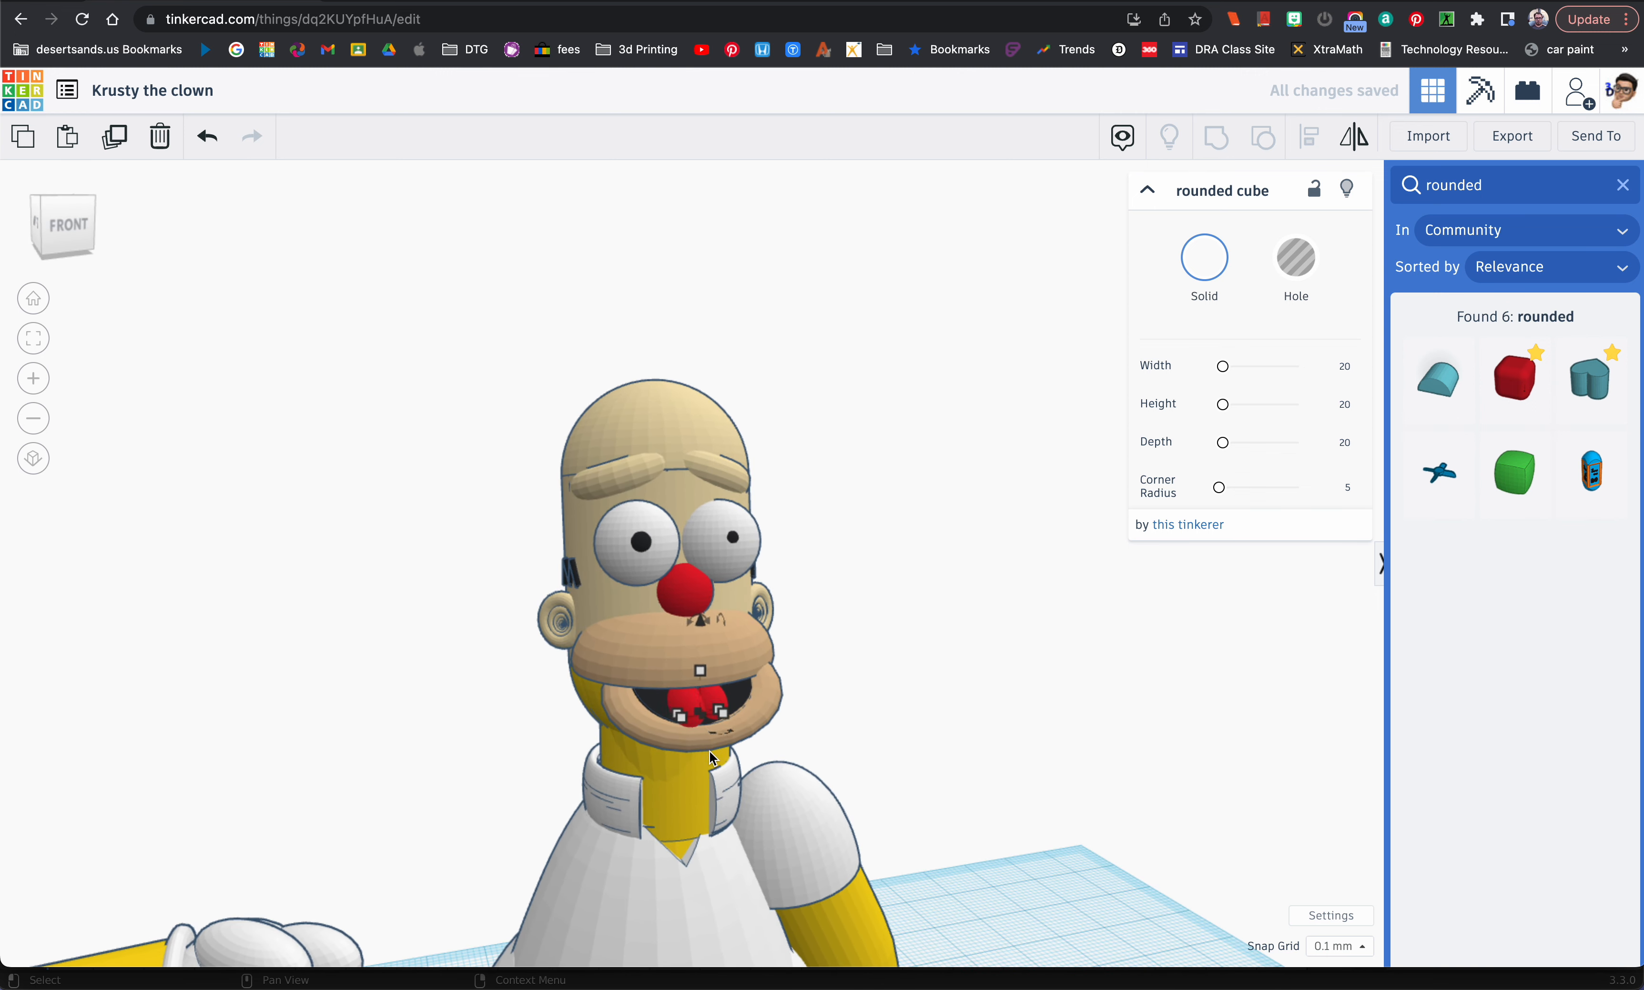
{"action": "key", "text": "Down"}
{"action": "key", "text": "Down"}
{"action": "key", "text": "Down"}
{"action": "key", "text": "Down"}
{"action": "key", "text": "Down"}
{"action": "key", "text": "Down"}
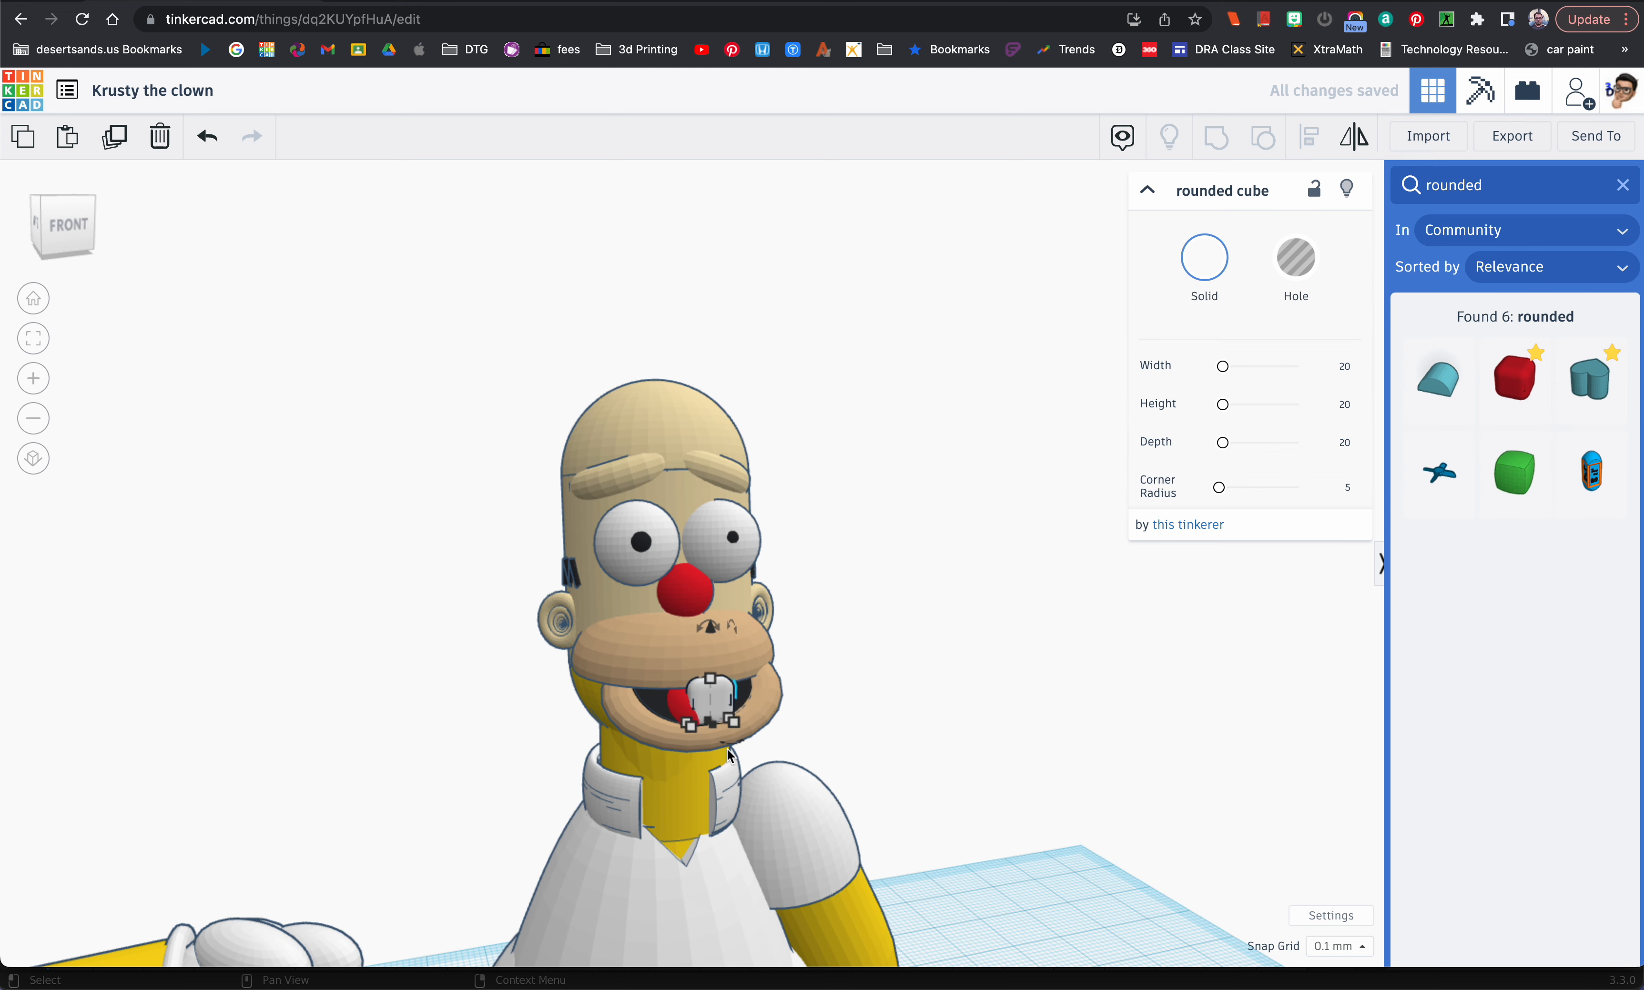
{"action": "key", "text": "Down"}
{"action": "key", "text": "Down"}
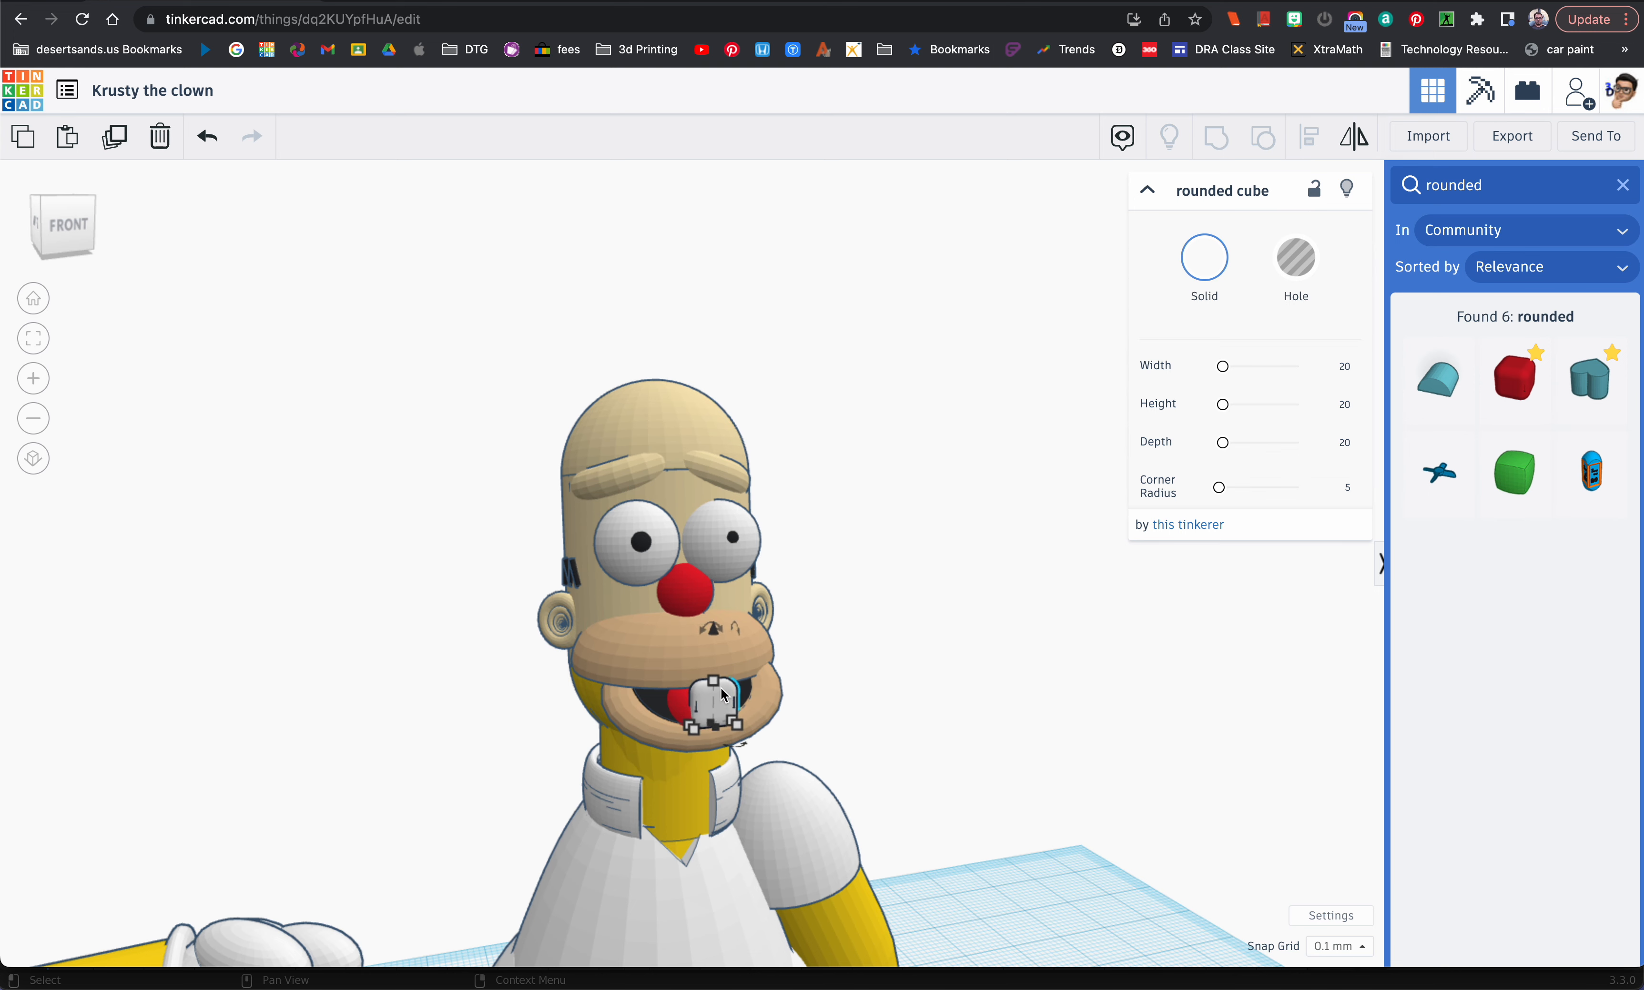
Step: Shrink the rounded cube uniformly to about 1.8 mm tall to form a front tooth
{"action": "key", "text": "f"}
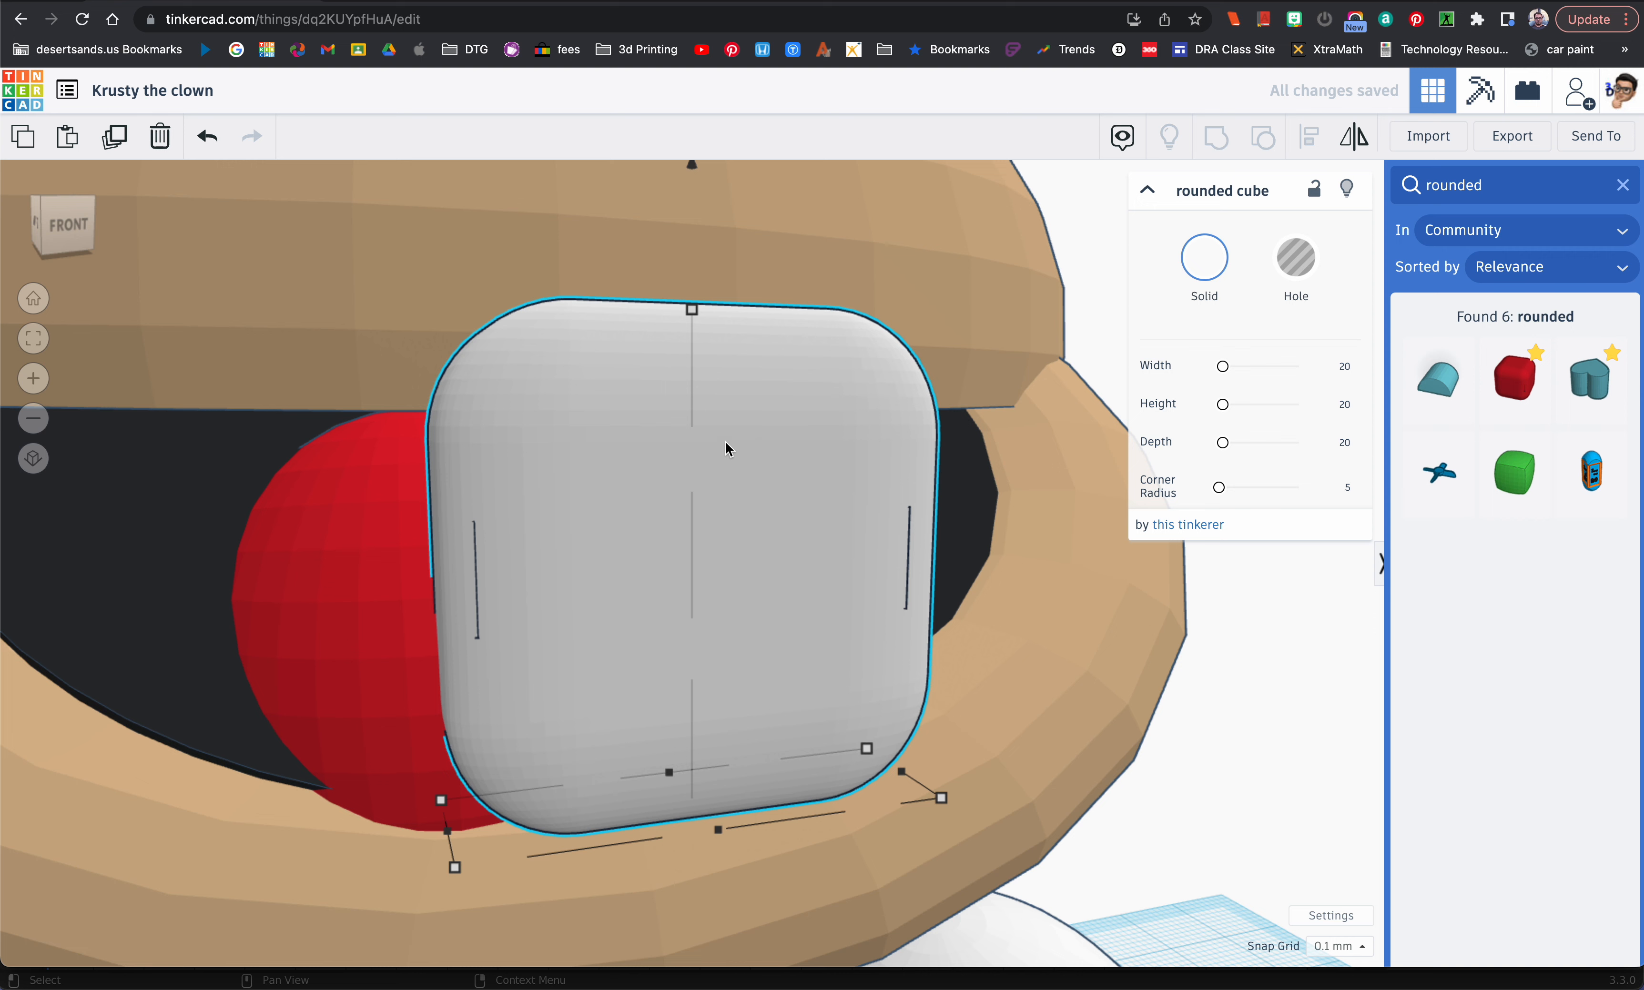
{"action": "left_click_drag", "start_coordinate": [691, 310], "coordinate": [670, 537], "text": "shift"}
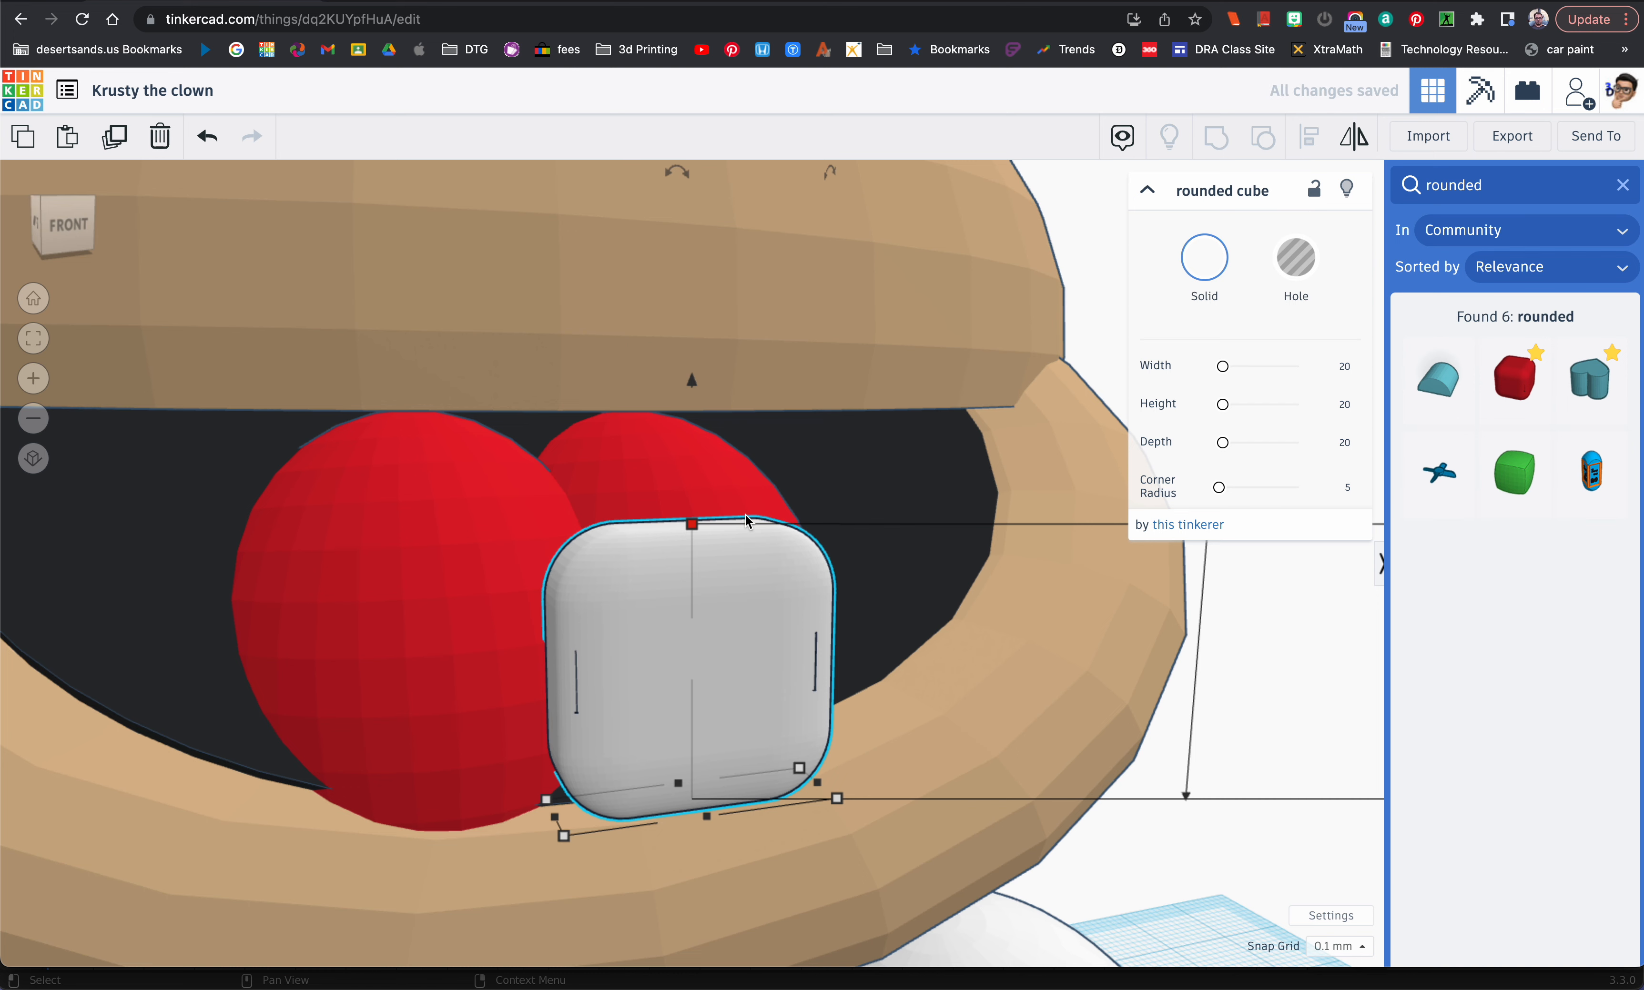
{"action": "scroll", "coordinate": [747, 520], "scroll_direction": "down", "scroll_amount": 5}
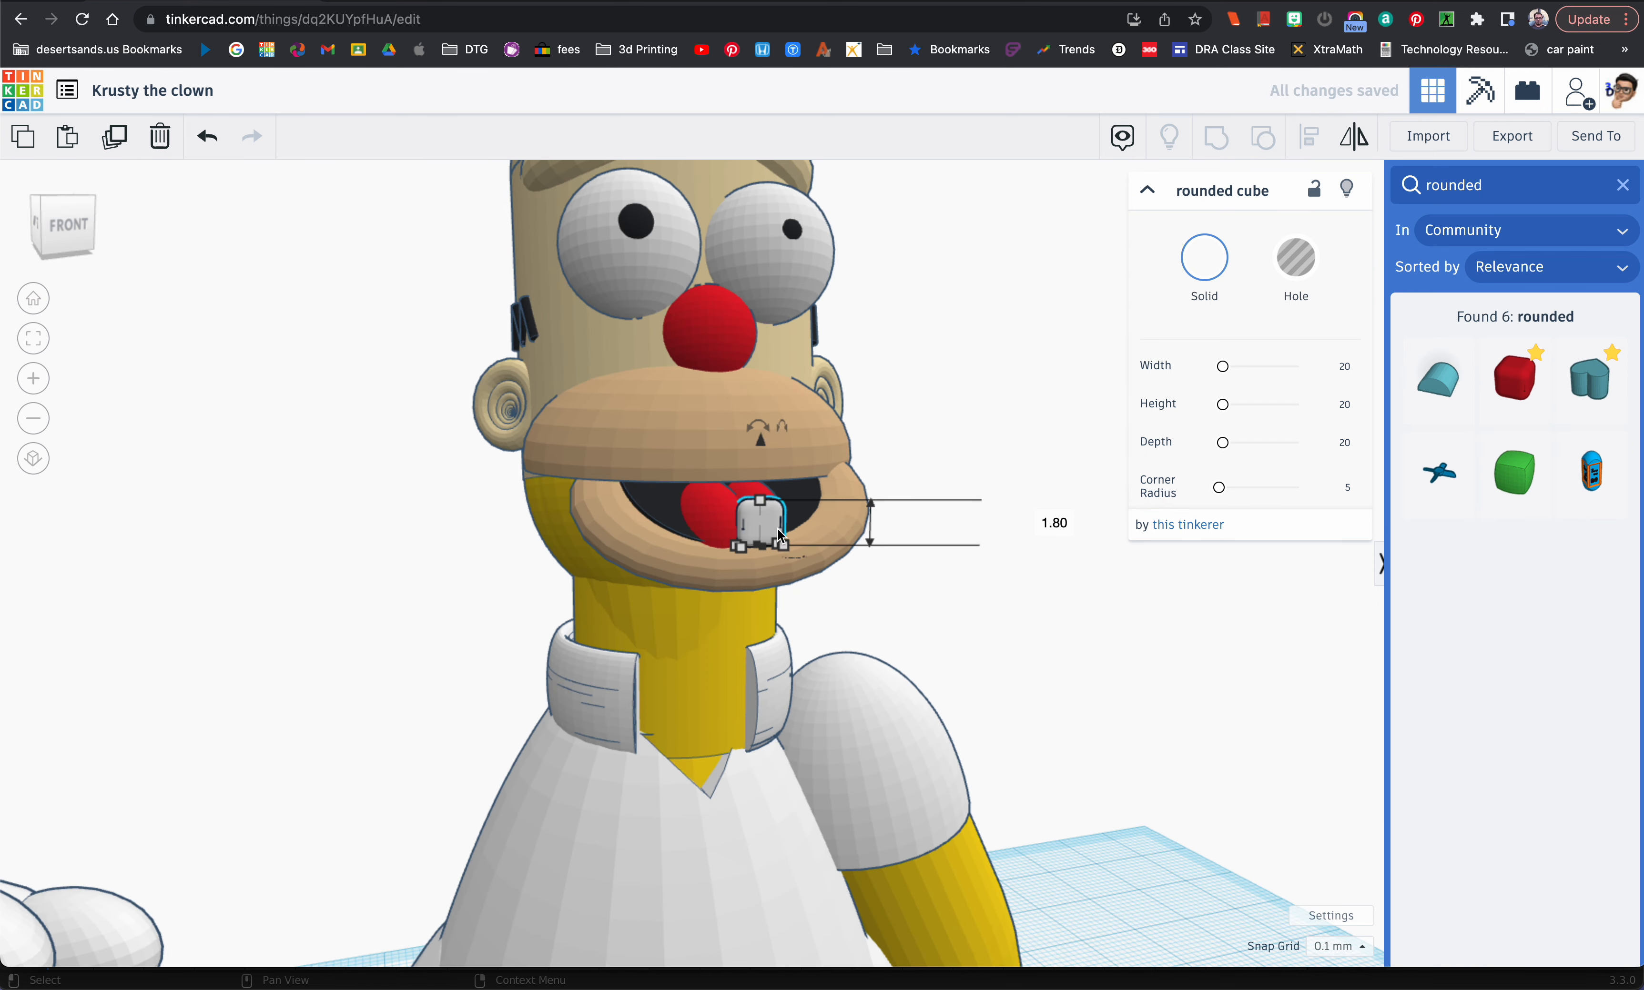
Step: Raise the tooth 1.4 mm and push it back so its upper part sits inside the upper lip
{"action": "left_click_drag", "start_coordinate": [762, 440], "coordinate": [758, 404]}
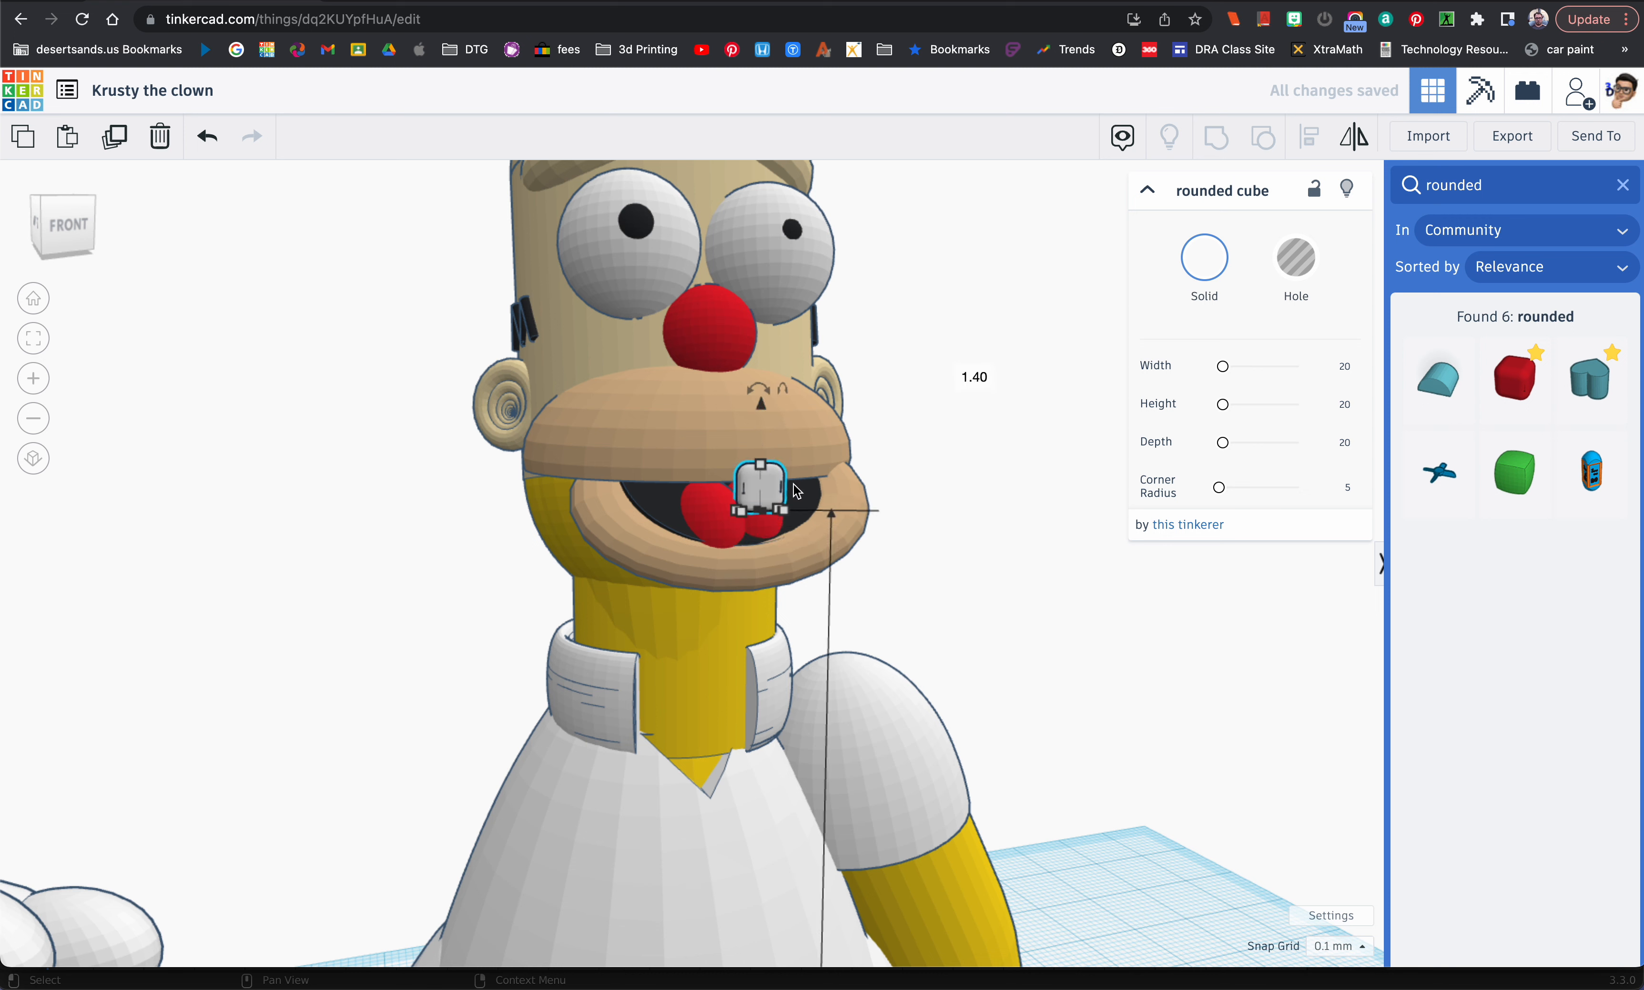
{"action": "key", "text": "Up"}
{"action": "key", "text": "Up"}
{"action": "key", "text": "Up"}
{"action": "key", "text": "Up"}
{"action": "key", "text": "Up"}
{"action": "key", "text": "Up"}
{"action": "key", "text": "Up"}
{"action": "key", "text": "Up"}
{"action": "key", "text": "Up"}
{"action": "key", "text": "Up"}
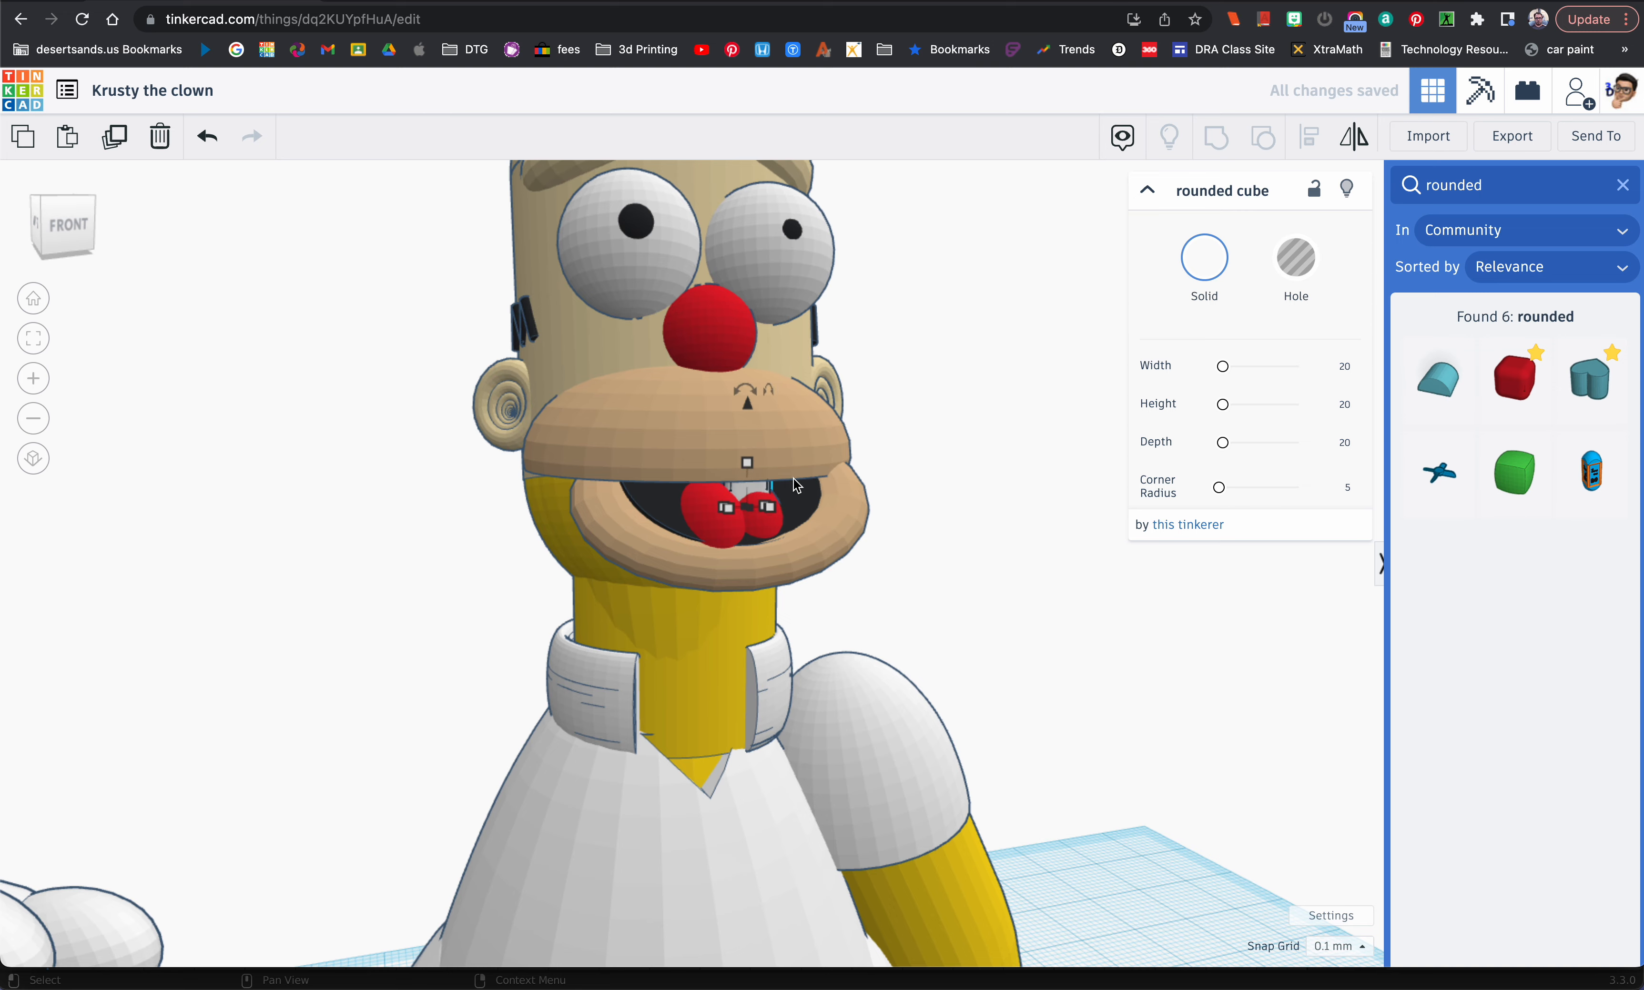
Step: Select both tongue spheres, the black mouth and the lower lip, and lower them together by about 0.82 mm
{"action": "right_click_drag", "start_coordinate": [789, 492], "coordinate": [655, 463]}
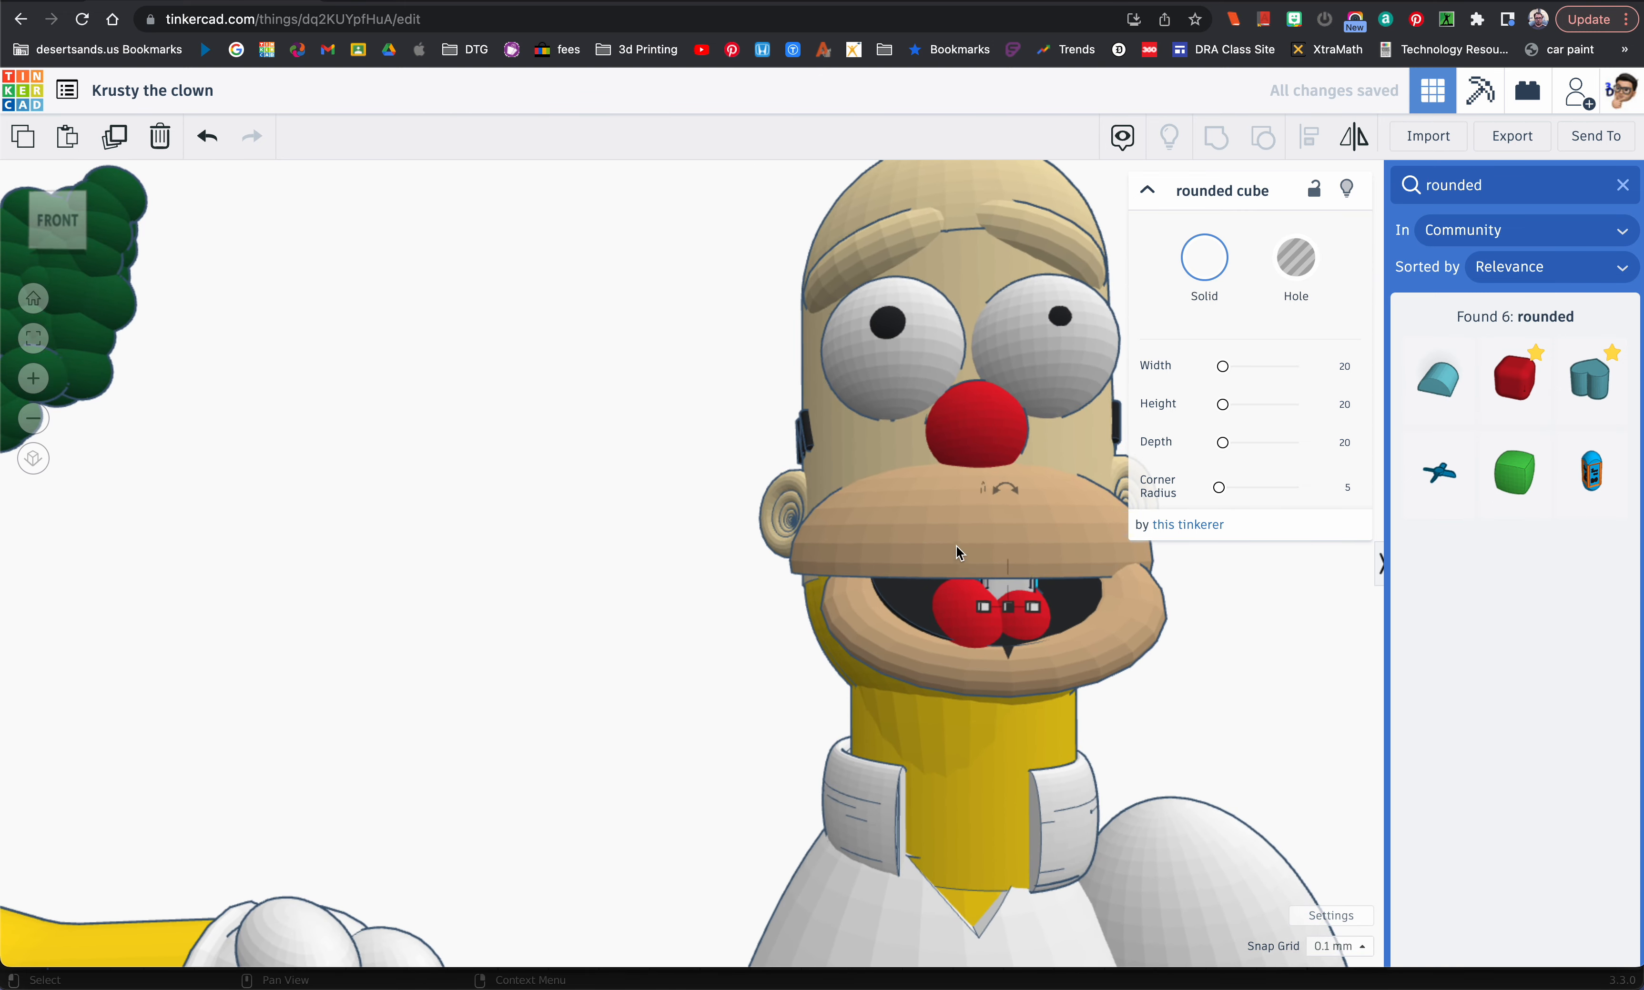
{"action": "right_click_drag", "start_coordinate": [1034, 609], "coordinate": [1019, 620]}
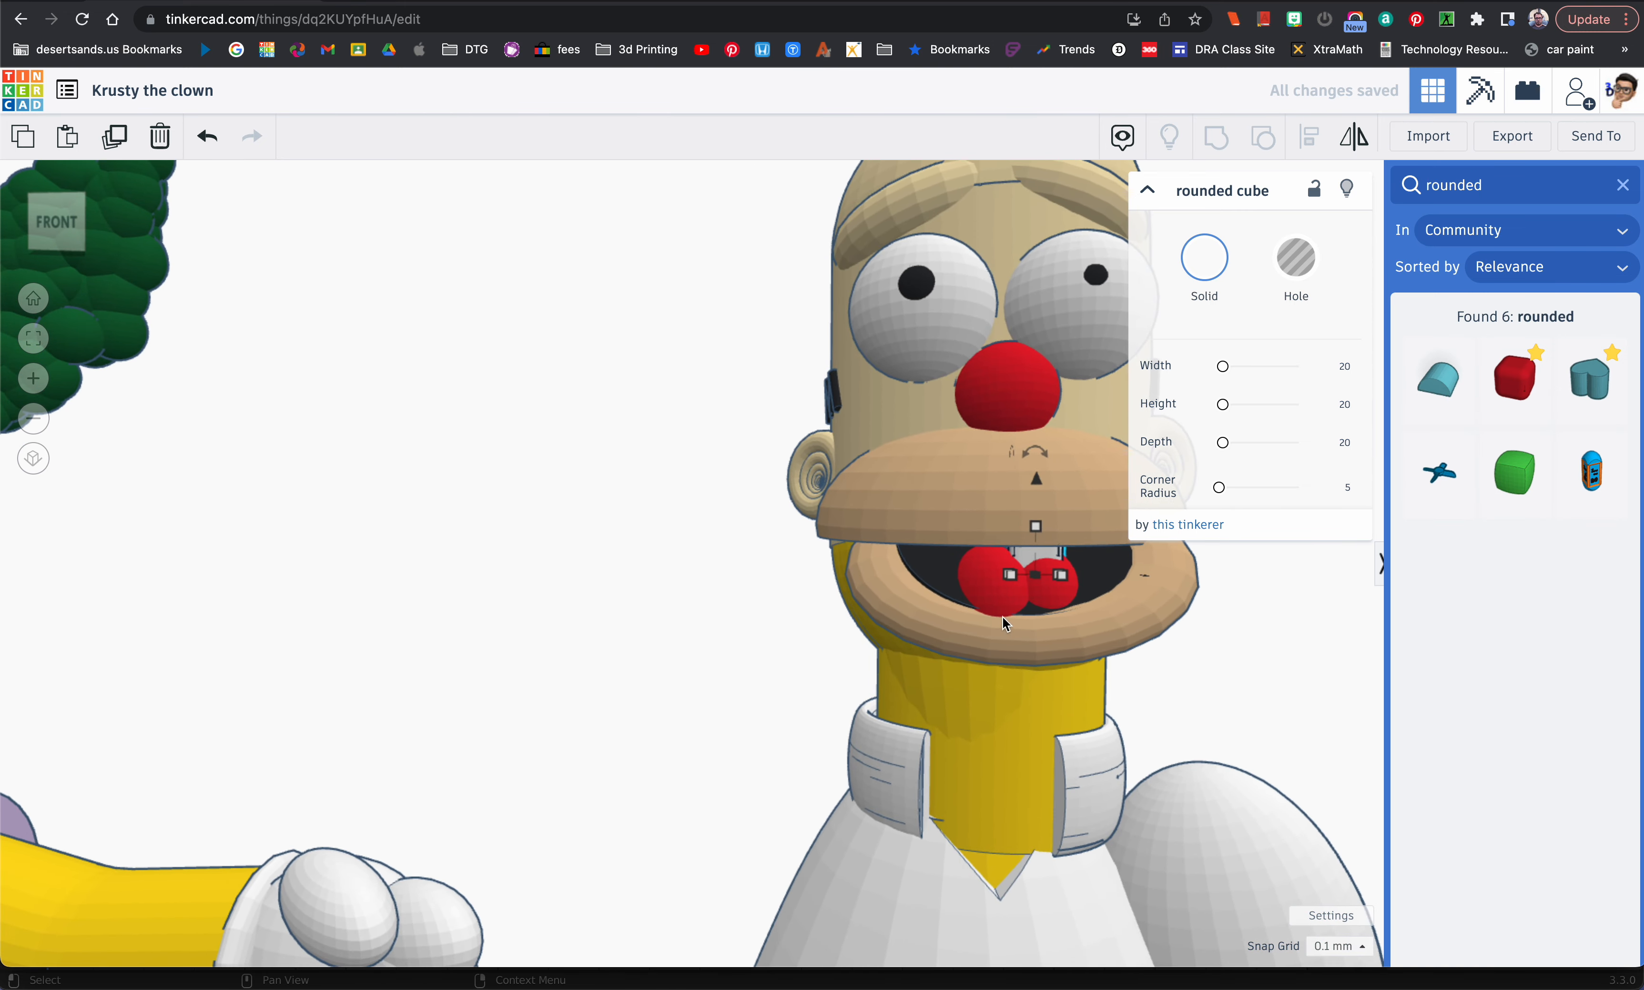
{"action": "left_click", "coordinate": [1024, 605]}
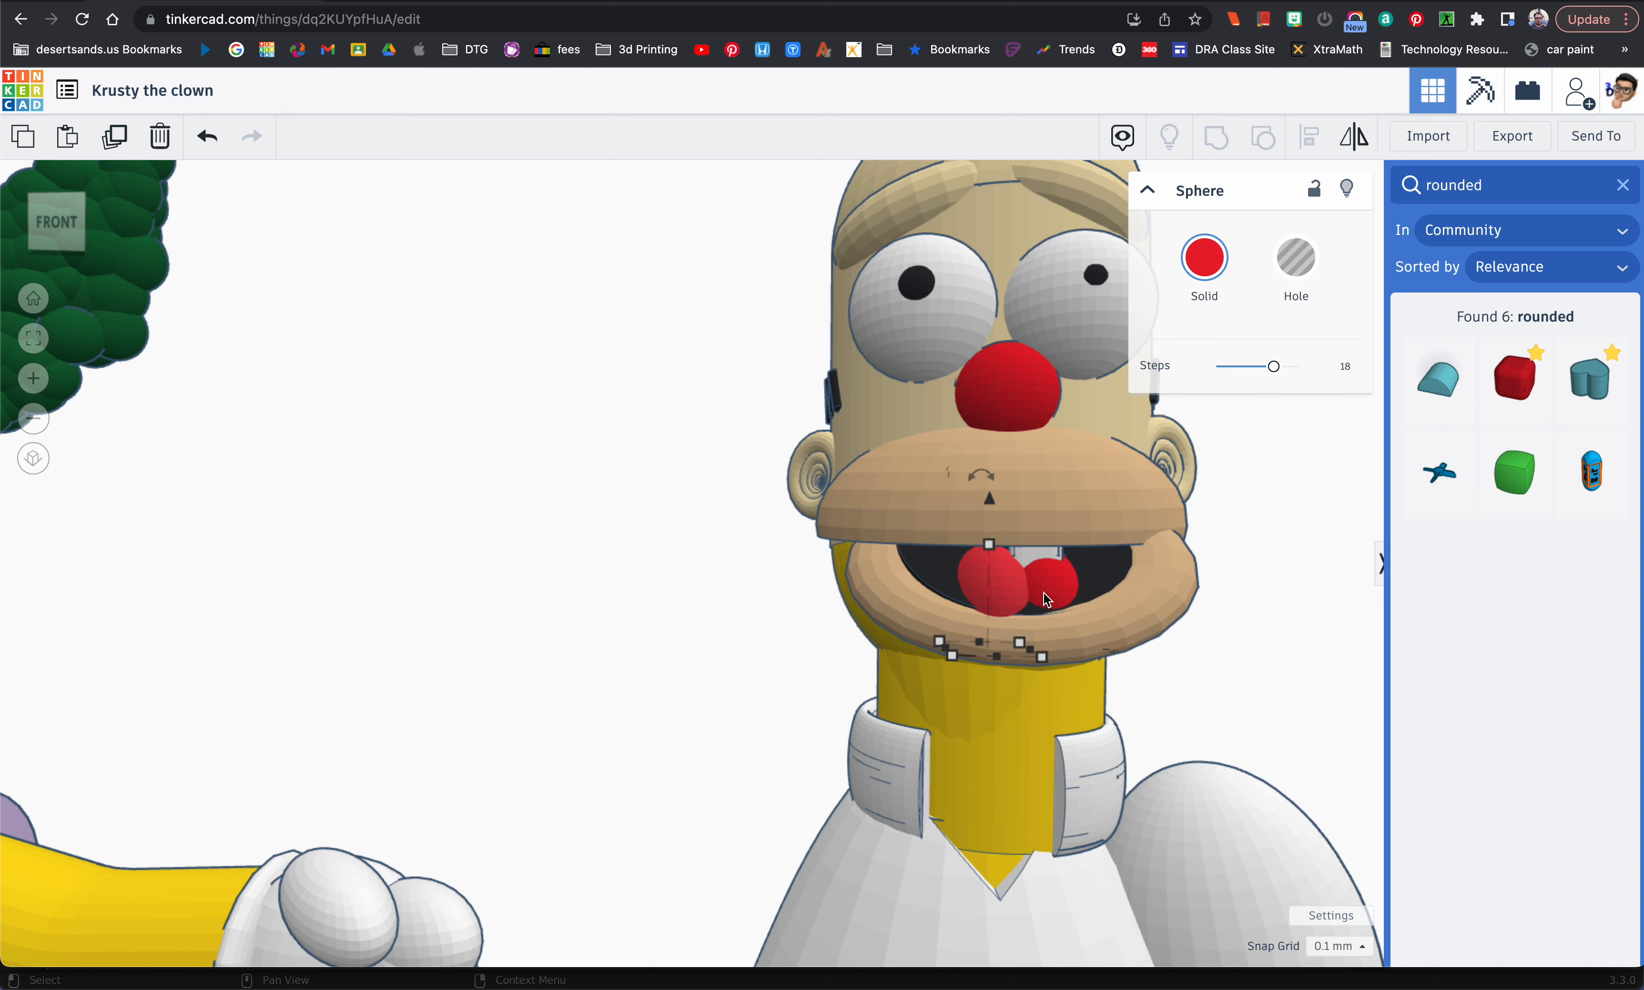
{"action": "left_click", "coordinate": [1044, 593], "text": "shift"}
{"action": "left_click", "coordinate": [1102, 578], "text": "shift"}
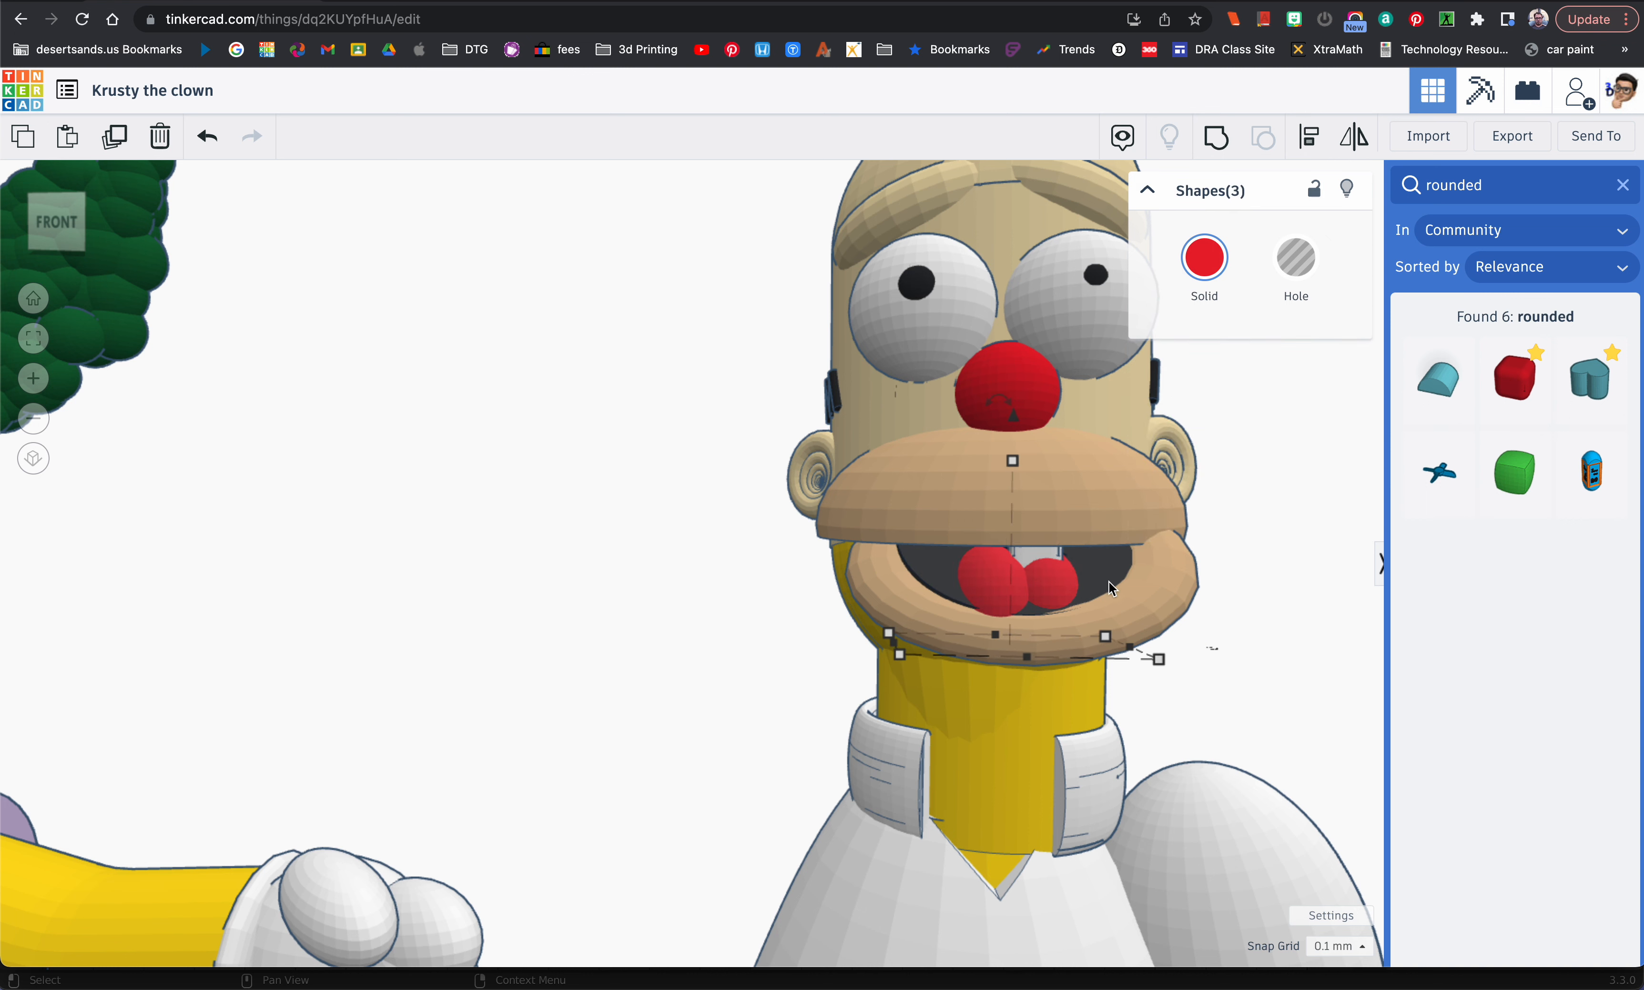
{"action": "left_click", "coordinate": [1146, 594], "text": "shift"}
{"action": "left_click_drag", "start_coordinate": [1023, 417], "coordinate": [1019, 441]}
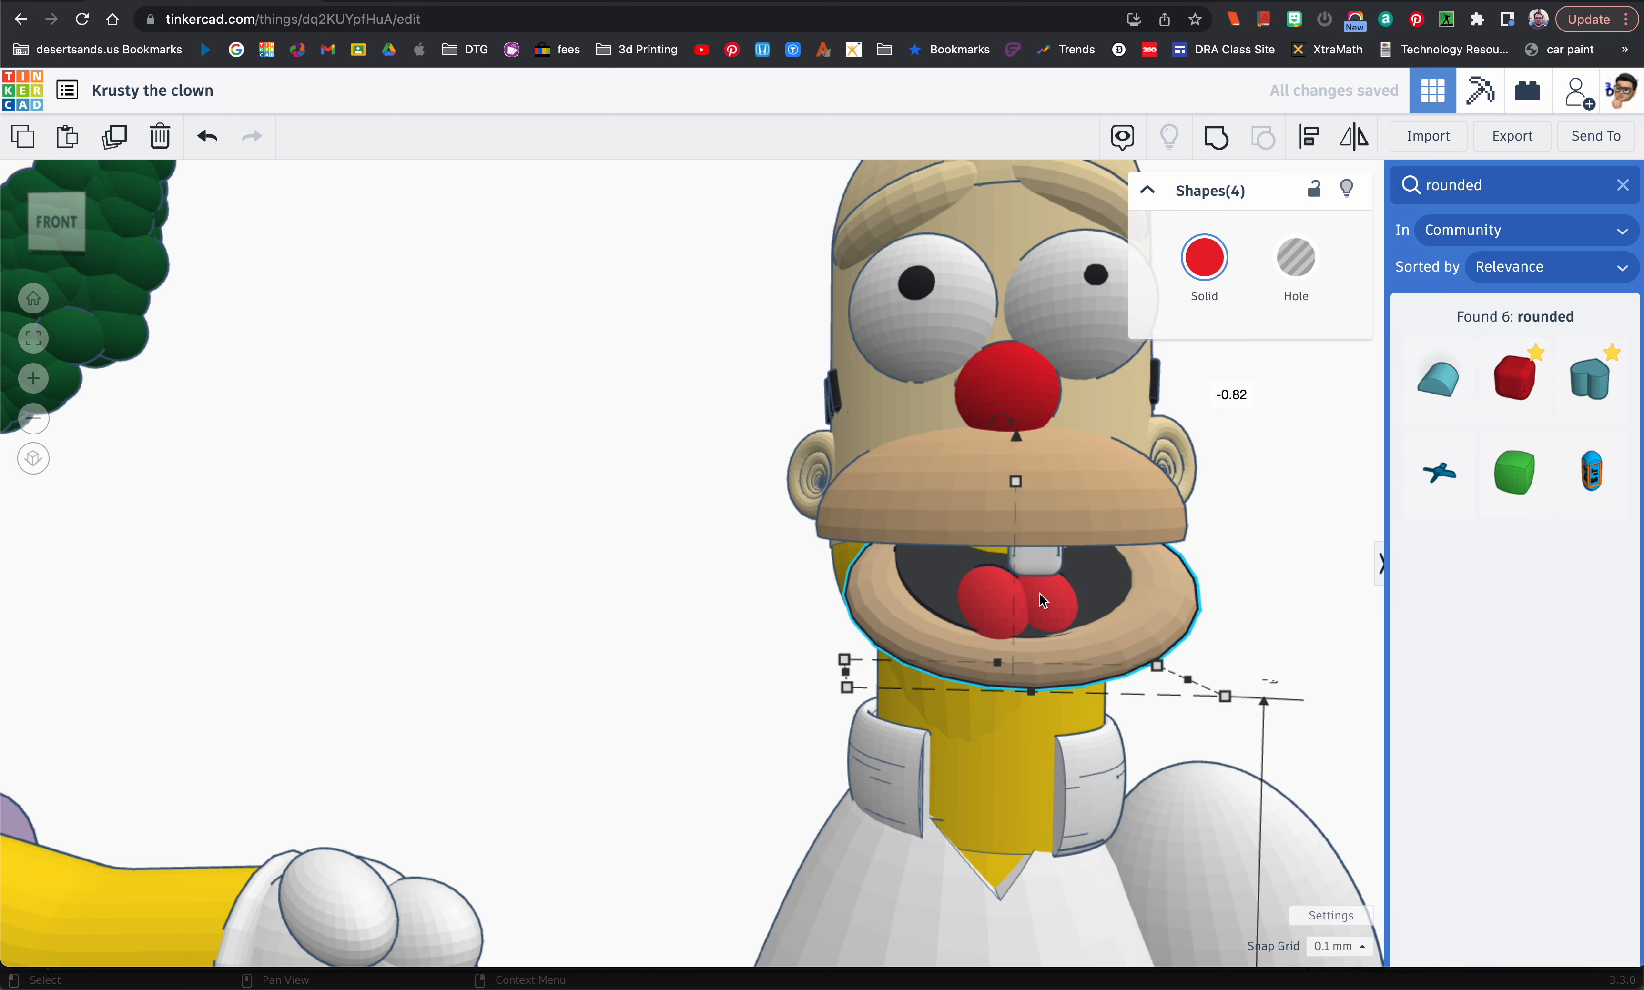
Step: Check the tooth's size and its placement beneath the upper lip from the front and the side
{"action": "left_click", "coordinate": [1039, 572]}
{"action": "right_click_drag", "start_coordinate": [1039, 572], "coordinate": [989, 503]}
{"action": "key", "text": "f"}
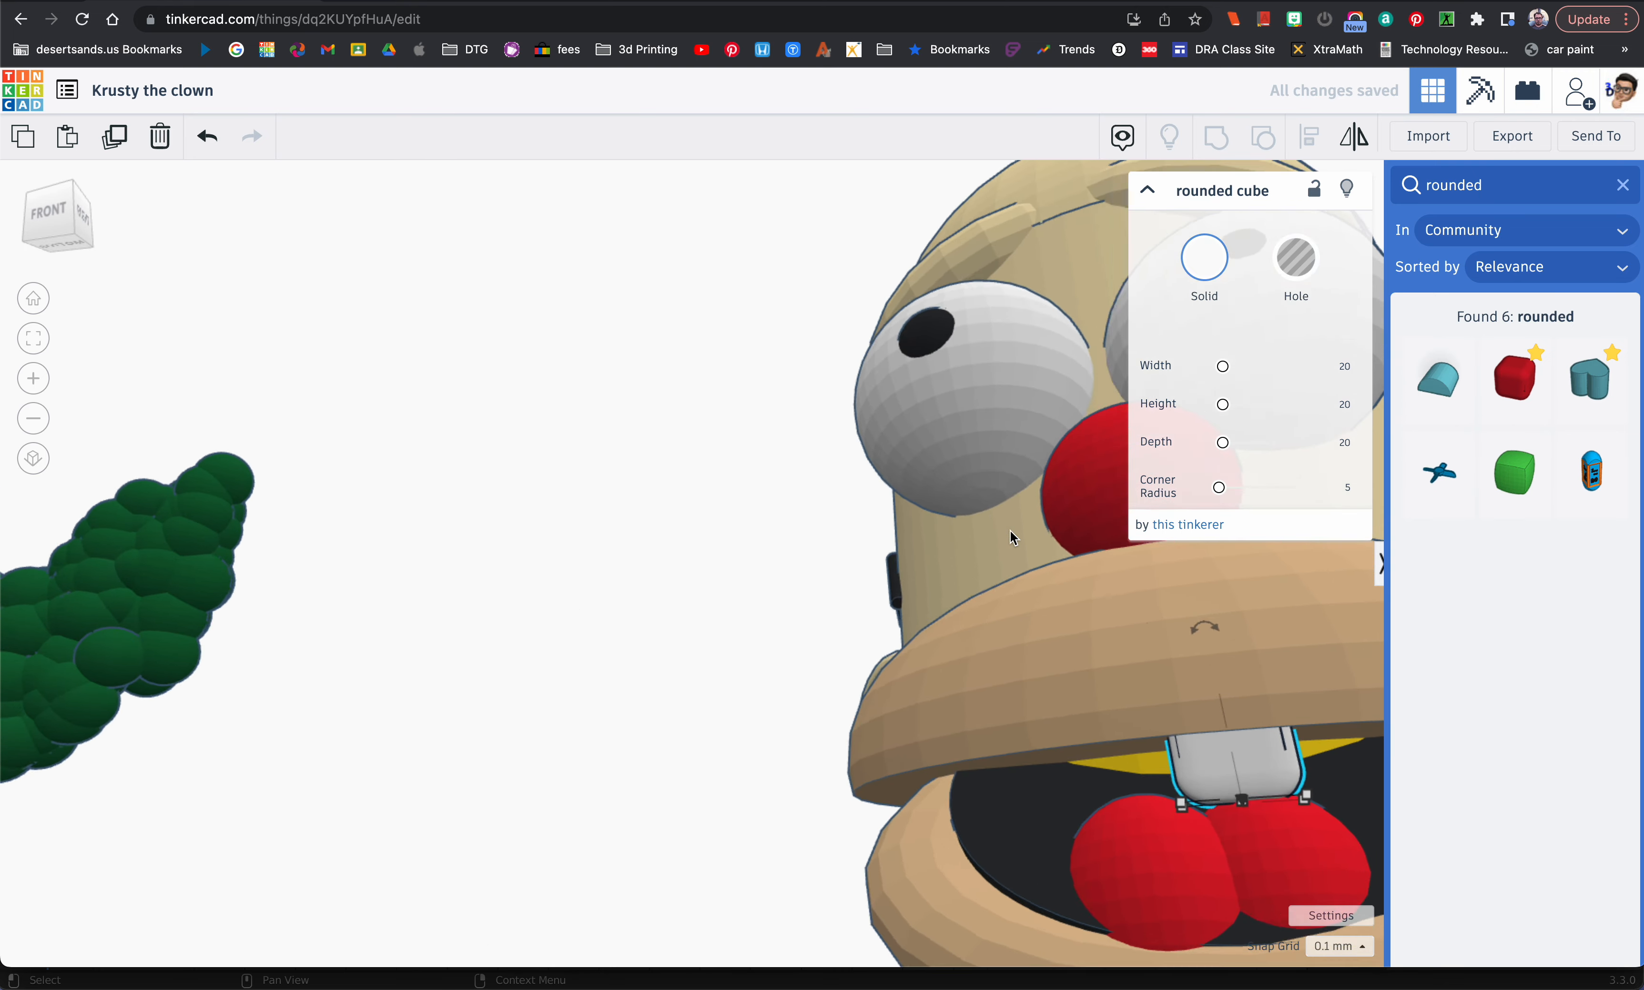
{"action": "right_click_drag", "start_coordinate": [1042, 591], "coordinate": [1124, 611]}
{"action": "scroll", "coordinate": [807, 596], "scroll_direction": "down", "scroll_amount": 10}
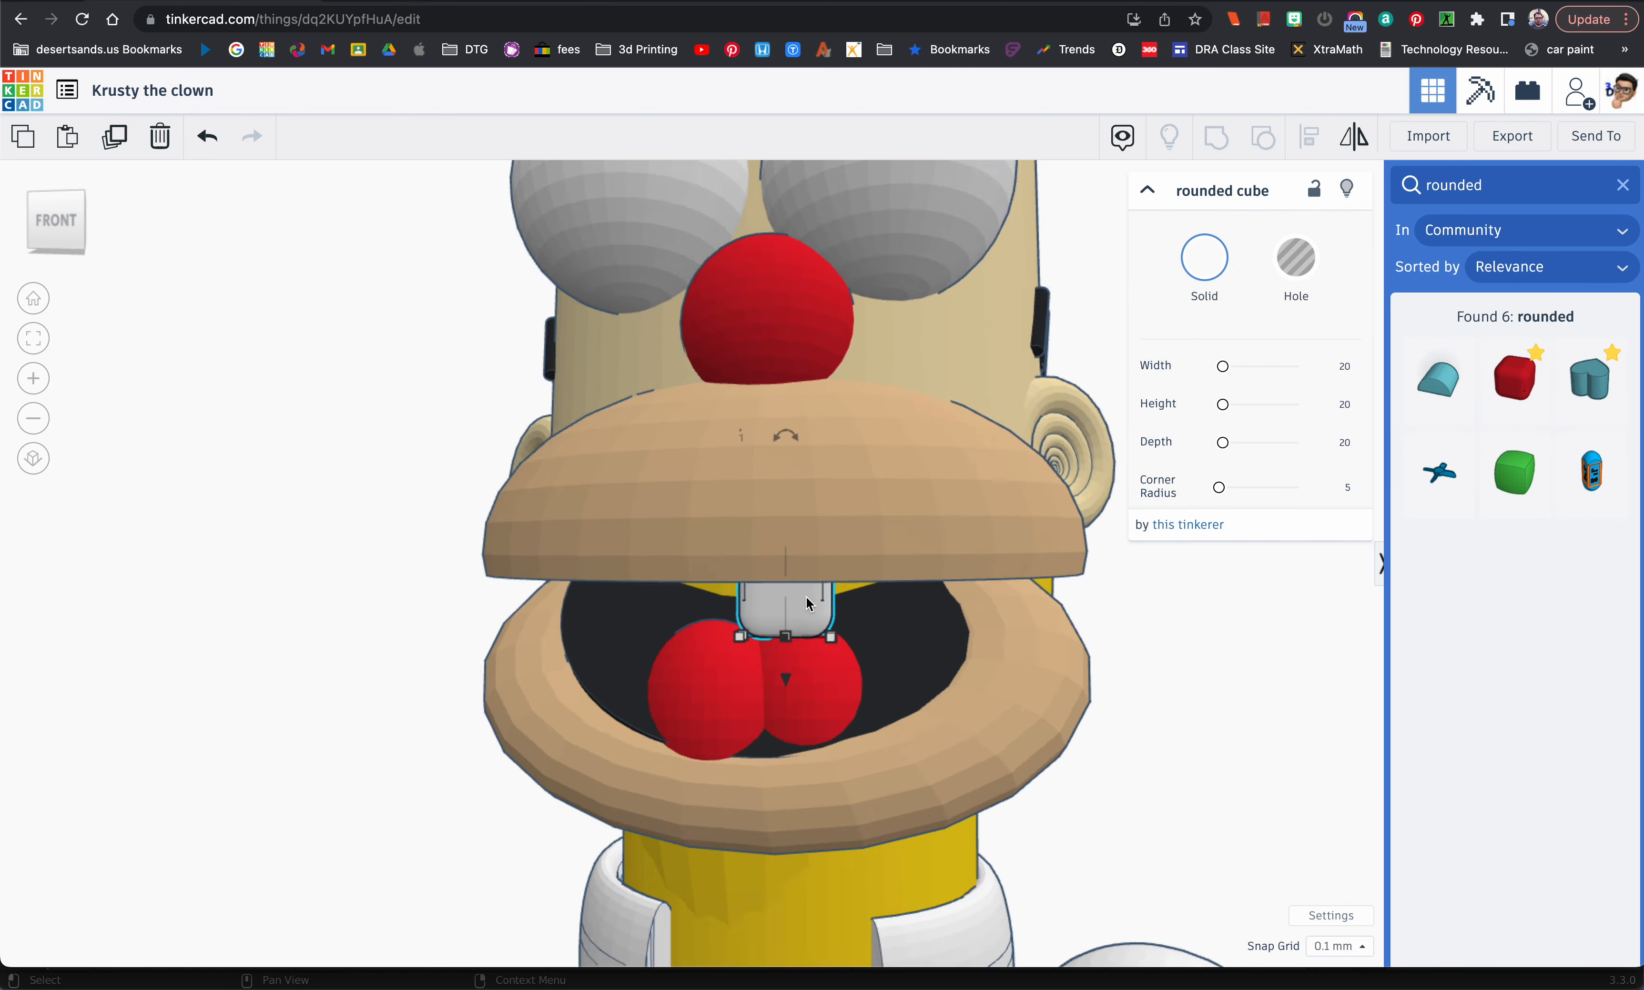
{"action": "right_click_drag", "start_coordinate": [807, 596], "coordinate": [847, 601]}
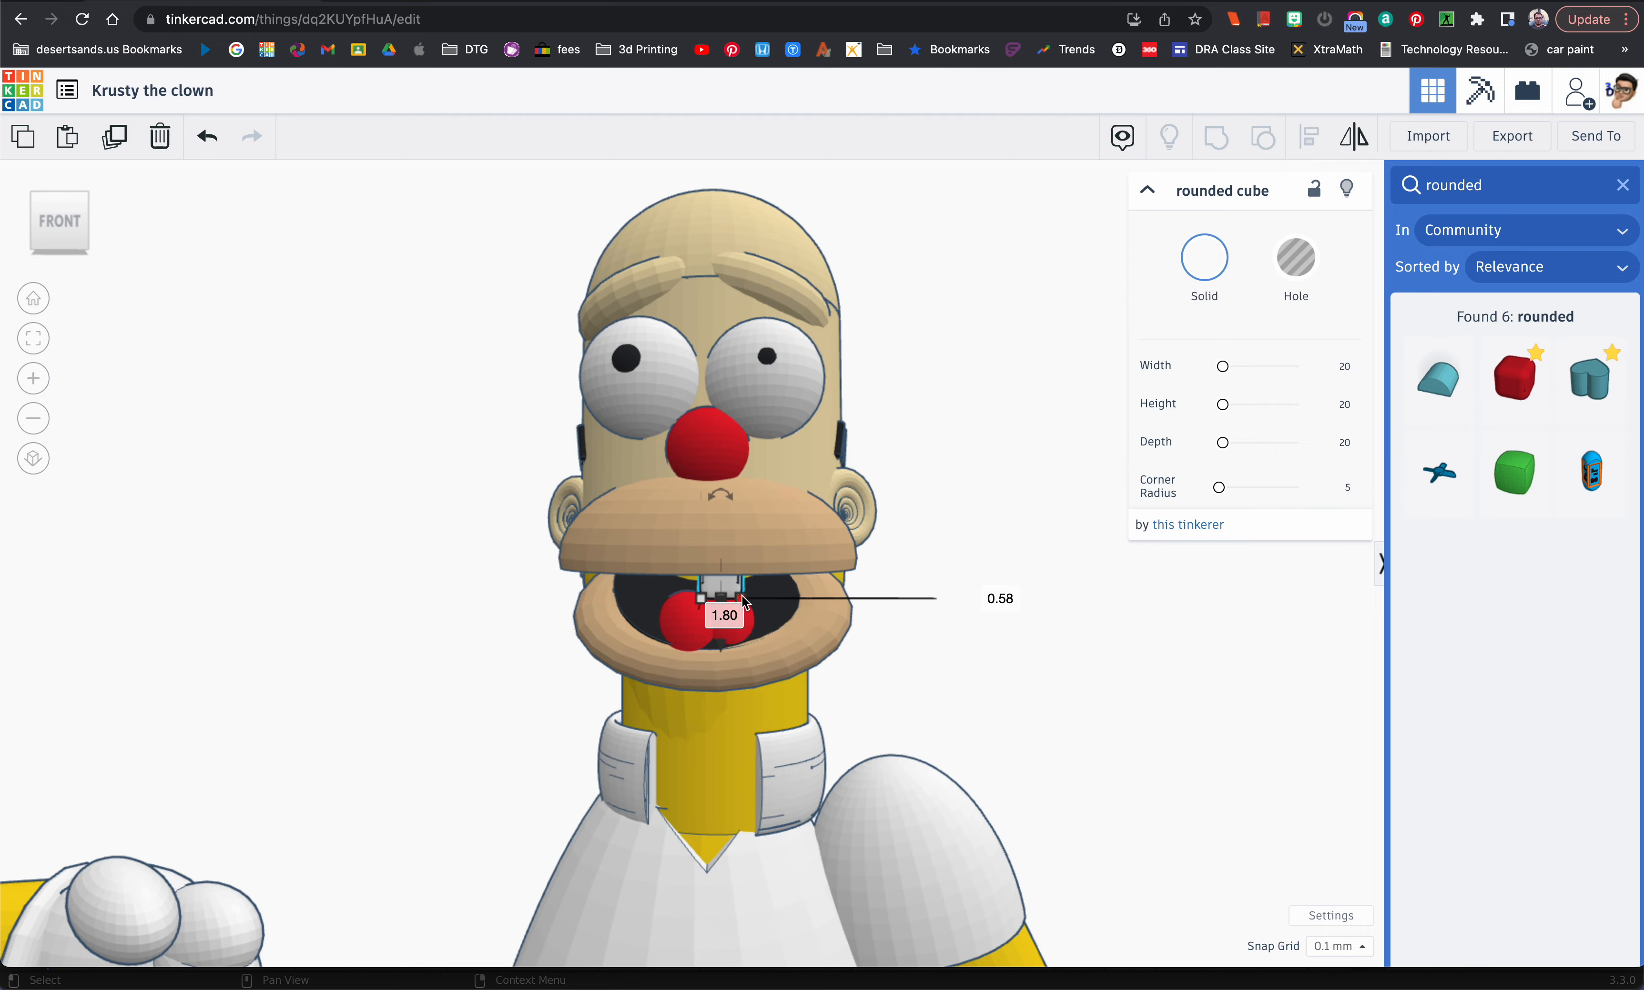
{"action": "right_click_drag", "start_coordinate": [927, 612], "coordinate": [894, 612]}
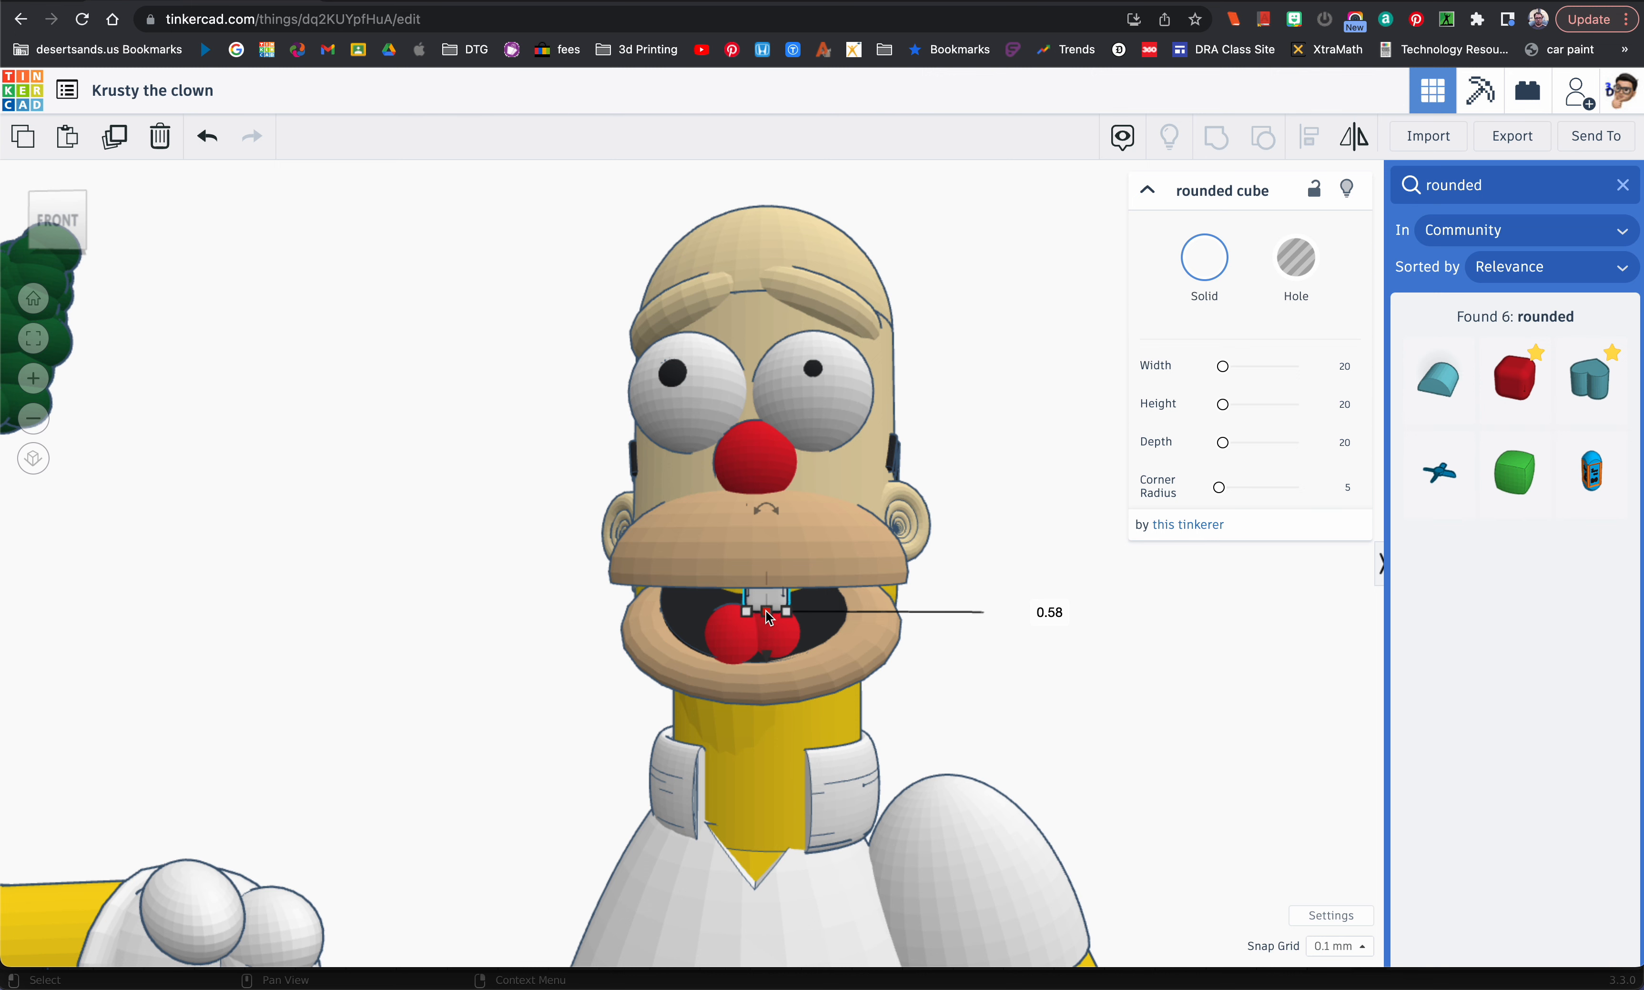
{"action": "scroll", "coordinate": [767, 612], "scroll_direction": "up", "scroll_amount": 5}
{"action": "right_click_drag", "start_coordinate": [778, 551], "coordinate": [790, 577]}
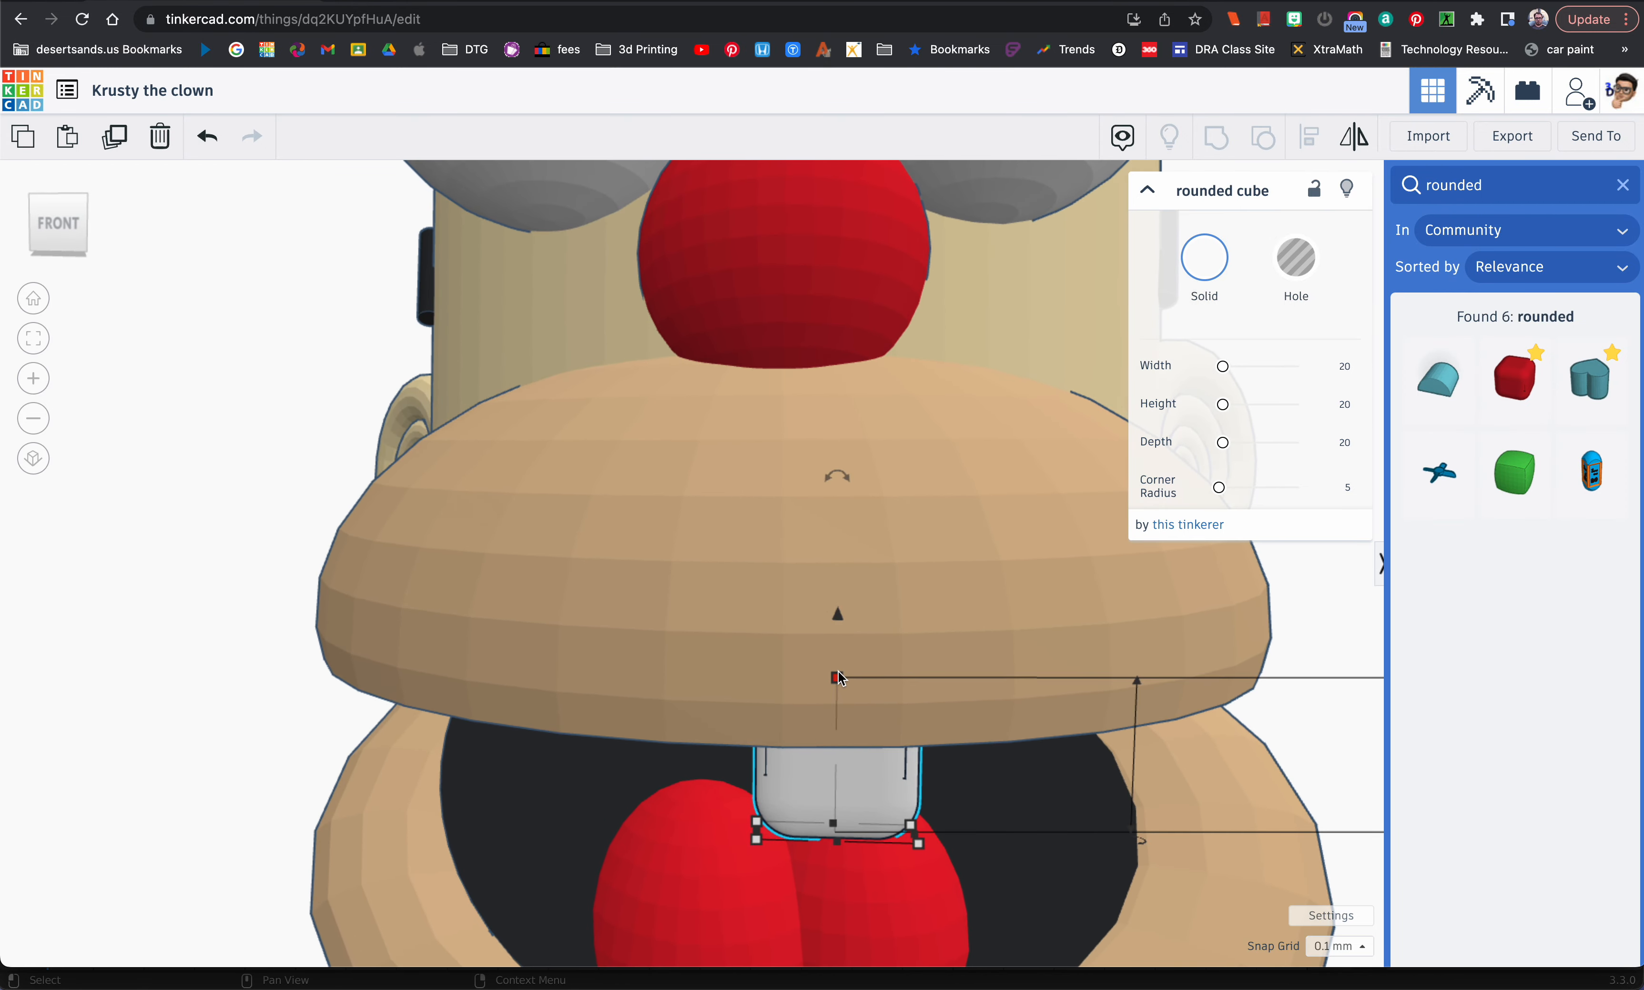
{"action": "scroll", "coordinate": [839, 677], "scroll_direction": "down", "scroll_amount": 3}
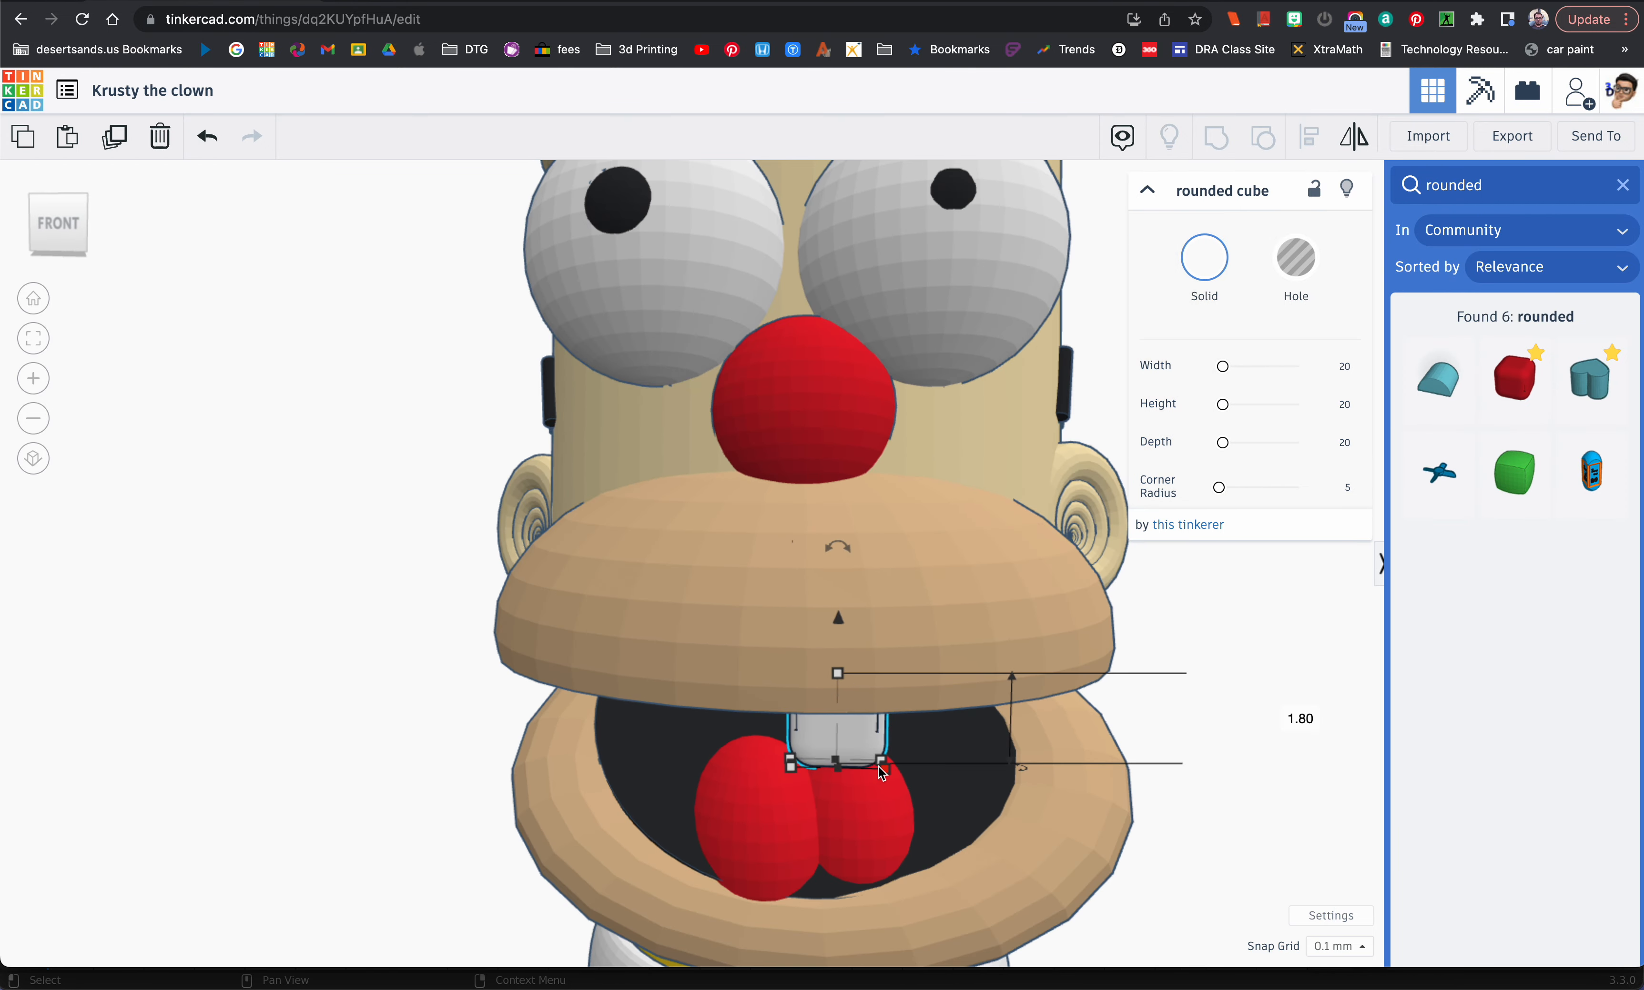
{"action": "scroll", "coordinate": [881, 771], "scroll_direction": "down", "scroll_amount": 3}
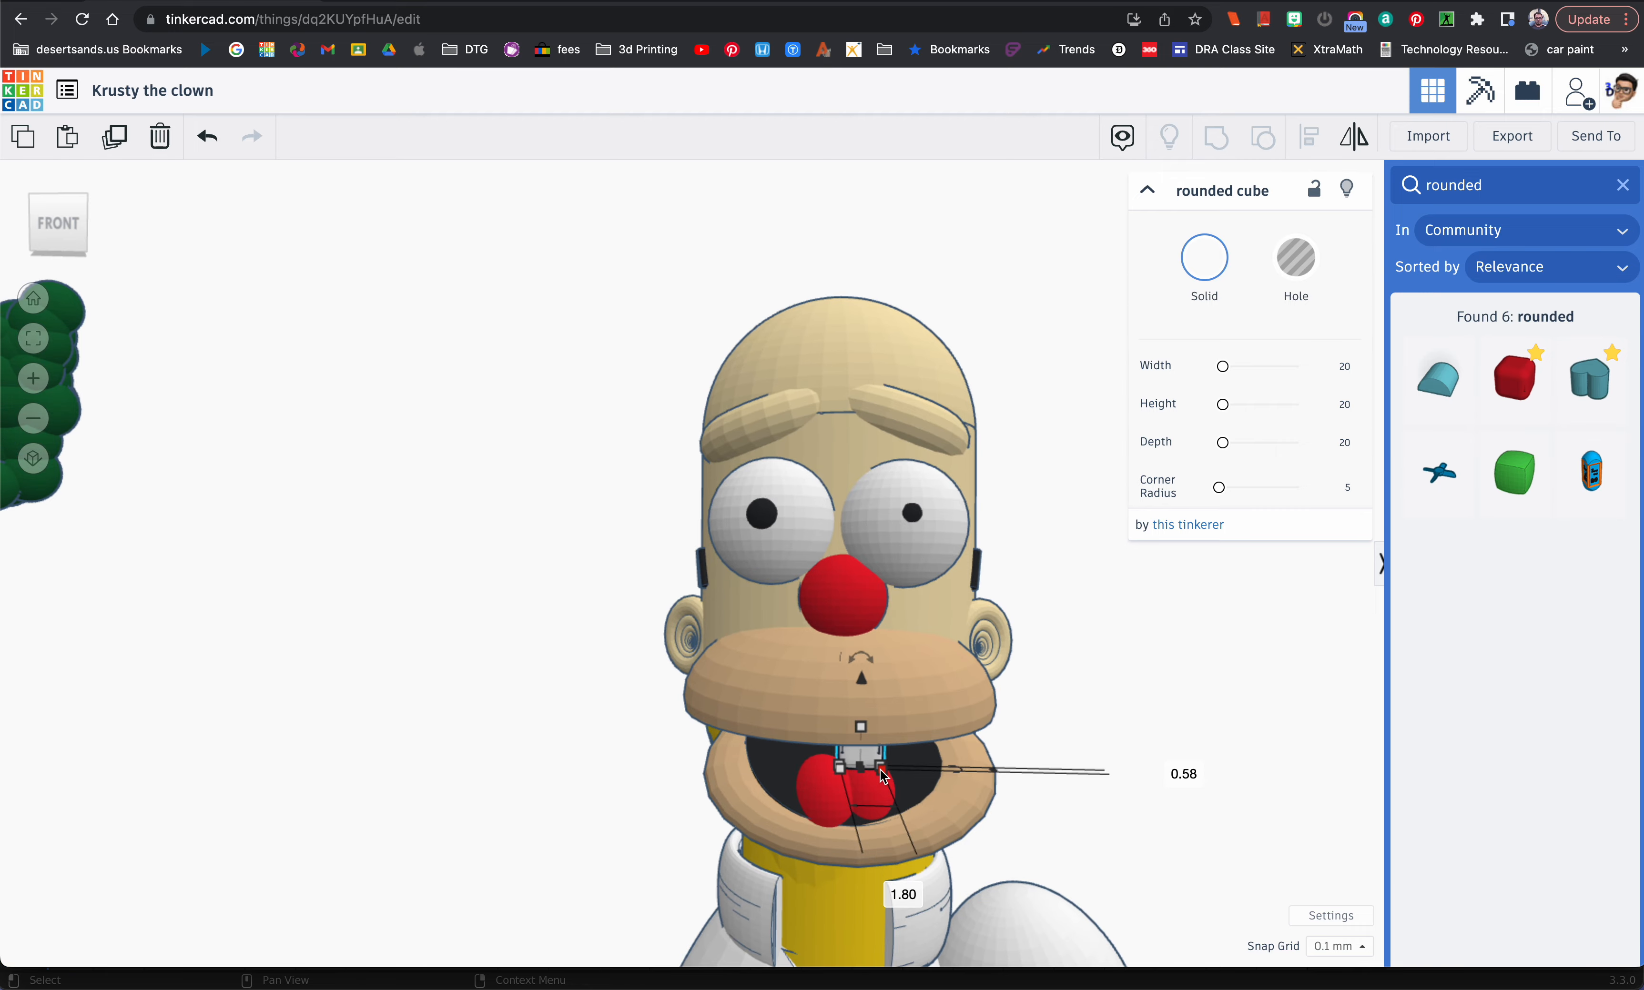
{"action": "scroll", "coordinate": [883, 777], "scroll_direction": "up", "scroll_amount": 1}
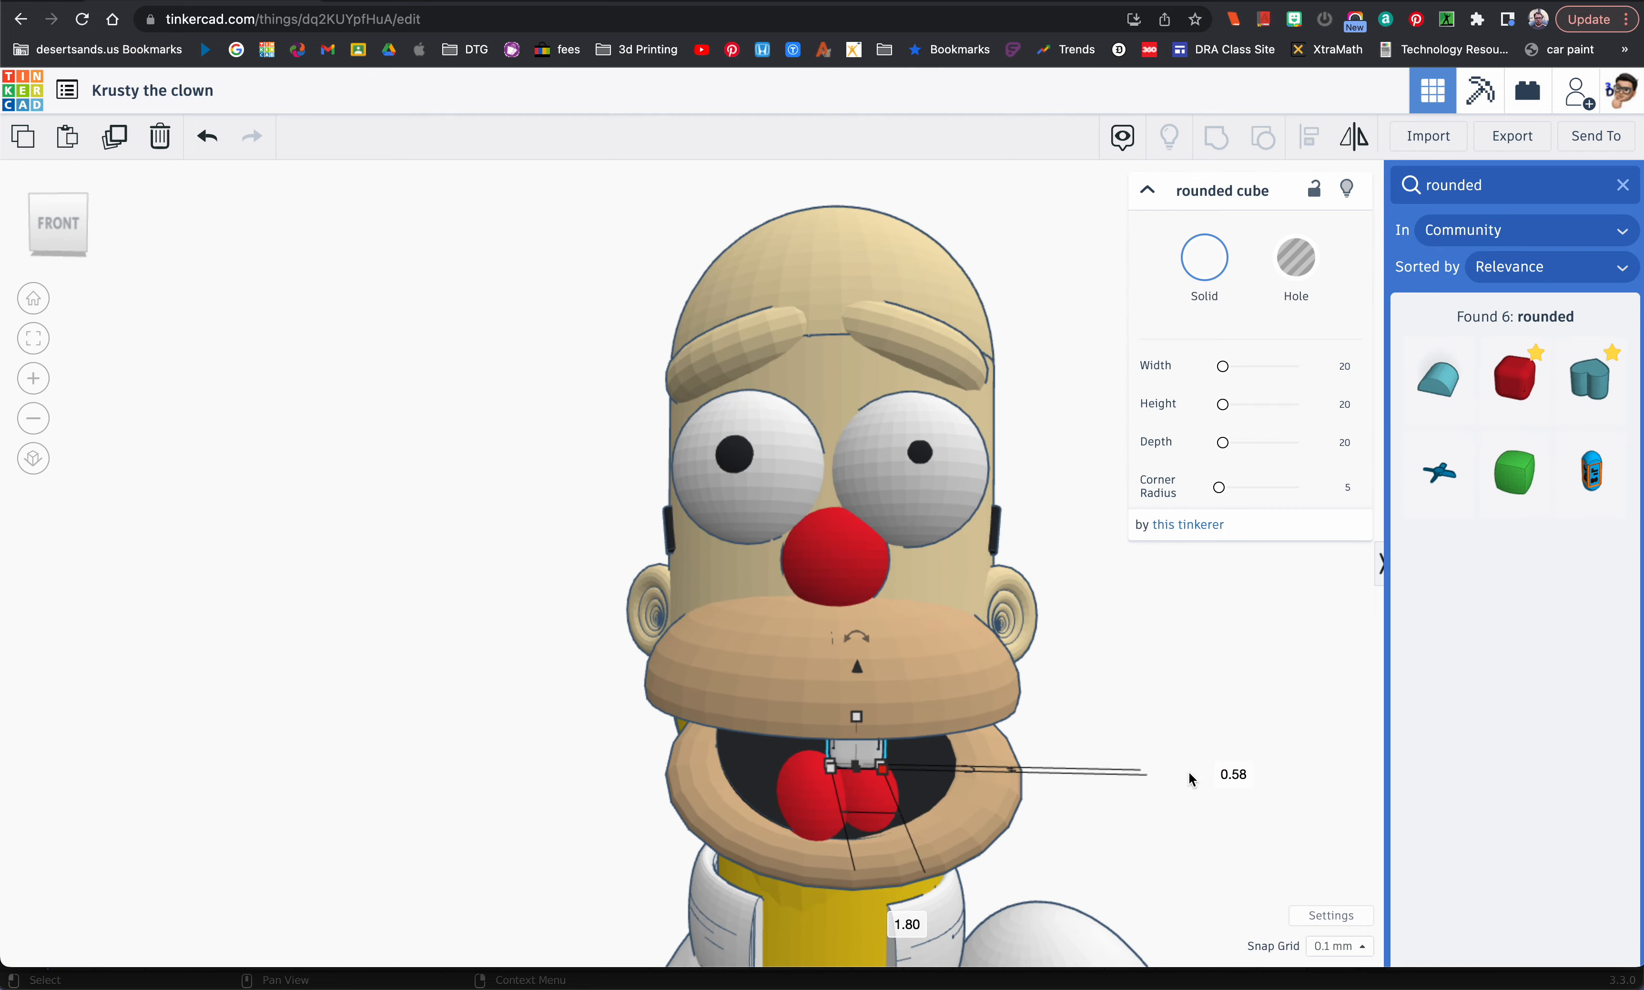
{"action": "right_click_drag", "start_coordinate": [908, 787], "coordinate": [608, 706]}
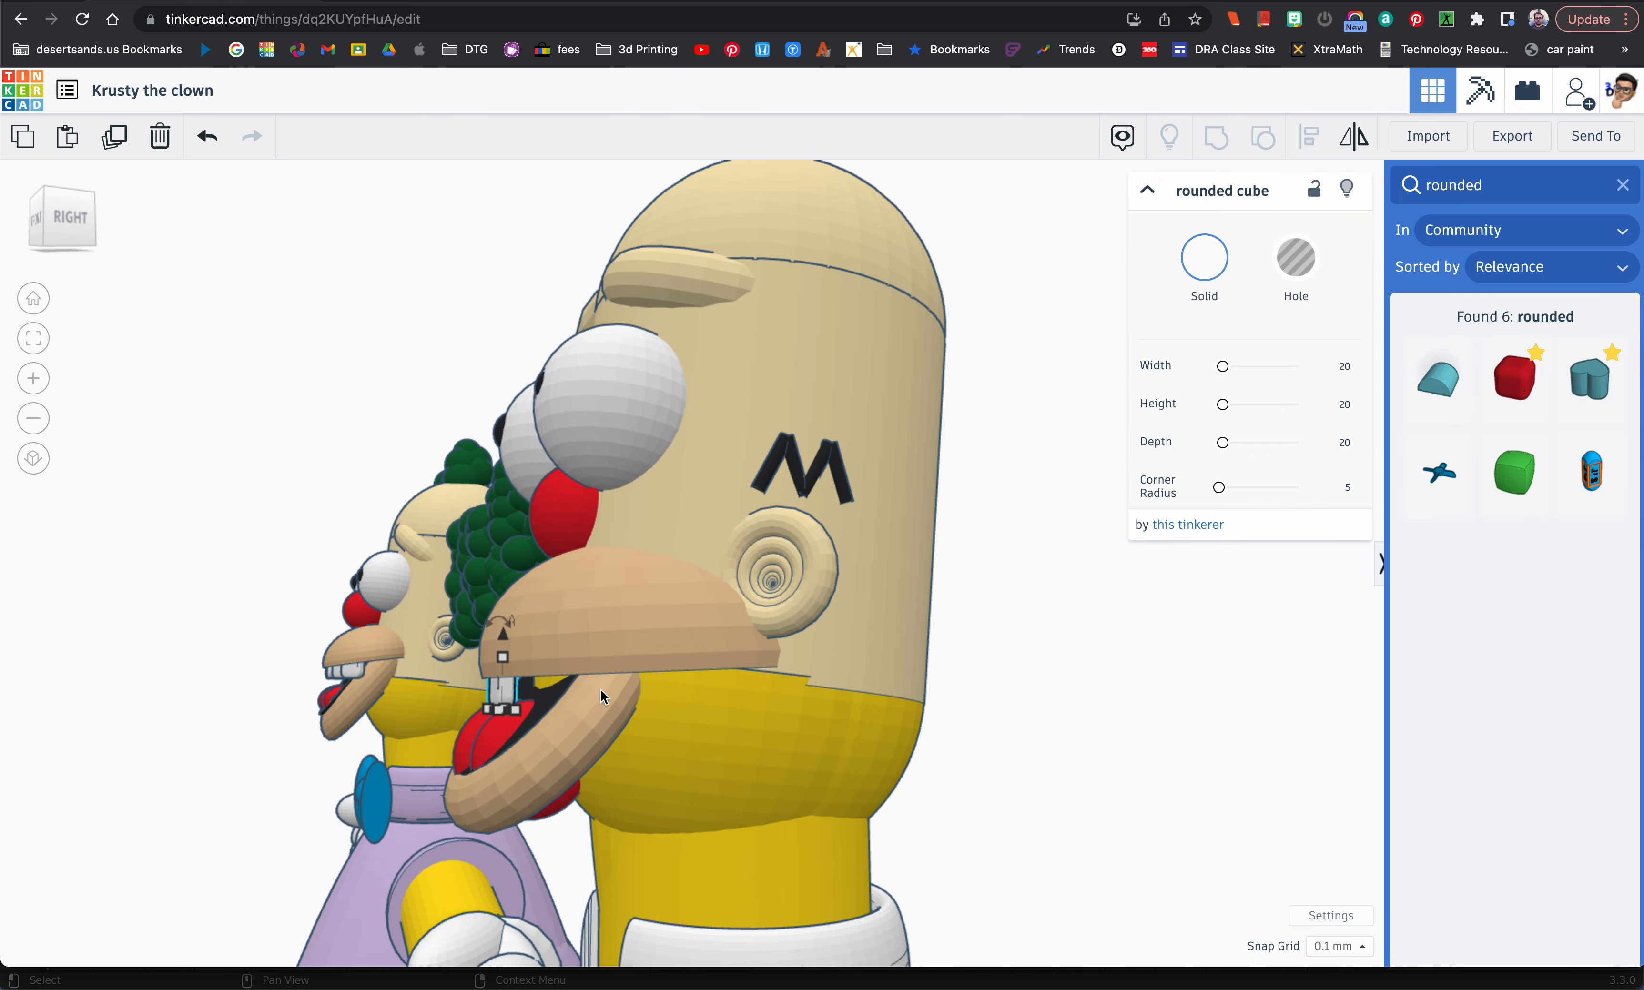
{"action": "left_click", "coordinate": [587, 642], "text": "shift"}
{"action": "right_click_drag", "start_coordinate": [587, 642], "coordinate": [925, 800]}
{"action": "left_click", "coordinate": [560, 775]}
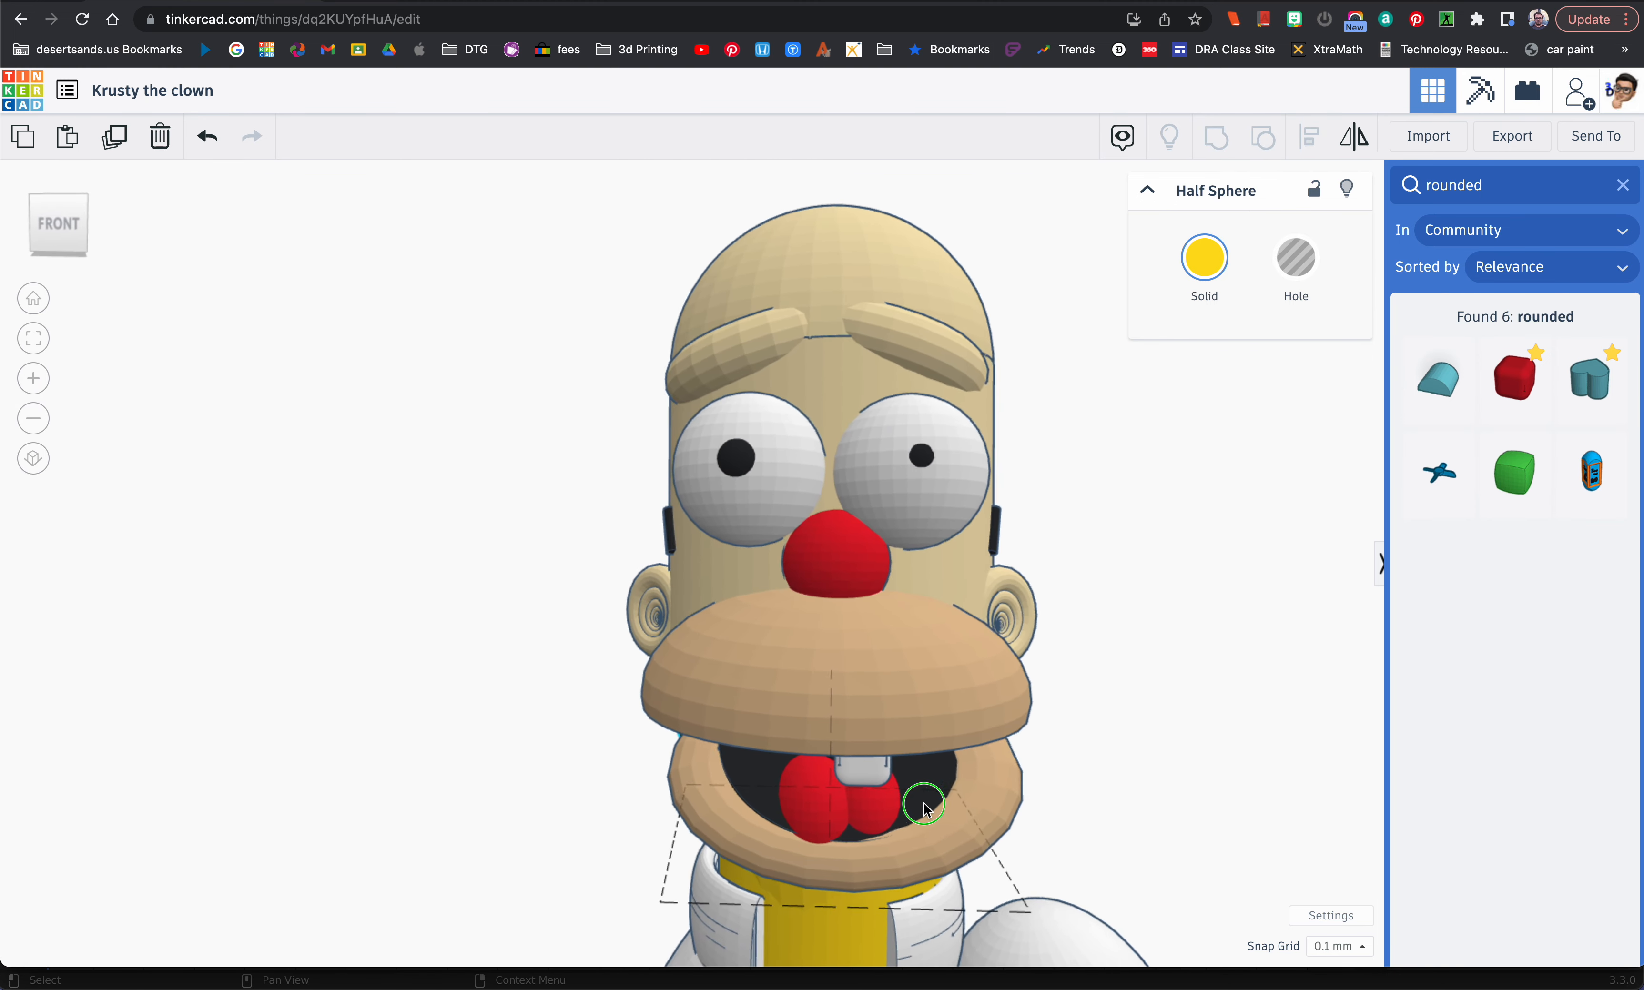
Step: Duplicate the tooth and shift the copy left beneath the upper lip
{"action": "left_click", "coordinate": [872, 776]}
{"action": "key", "text": "super+d"}
{"action": "key", "text": "Left"}
{"action": "key", "text": "Left"}
{"action": "key", "text": "Left"}
{"action": "key", "text": "Left"}
{"action": "key", "text": "Left"}
{"action": "key", "text": "Left"}
{"action": "key", "text": "Left"}
{"action": "key", "text": "Left"}
{"action": "key", "text": "Left"}
{"action": "key", "text": "Left"}
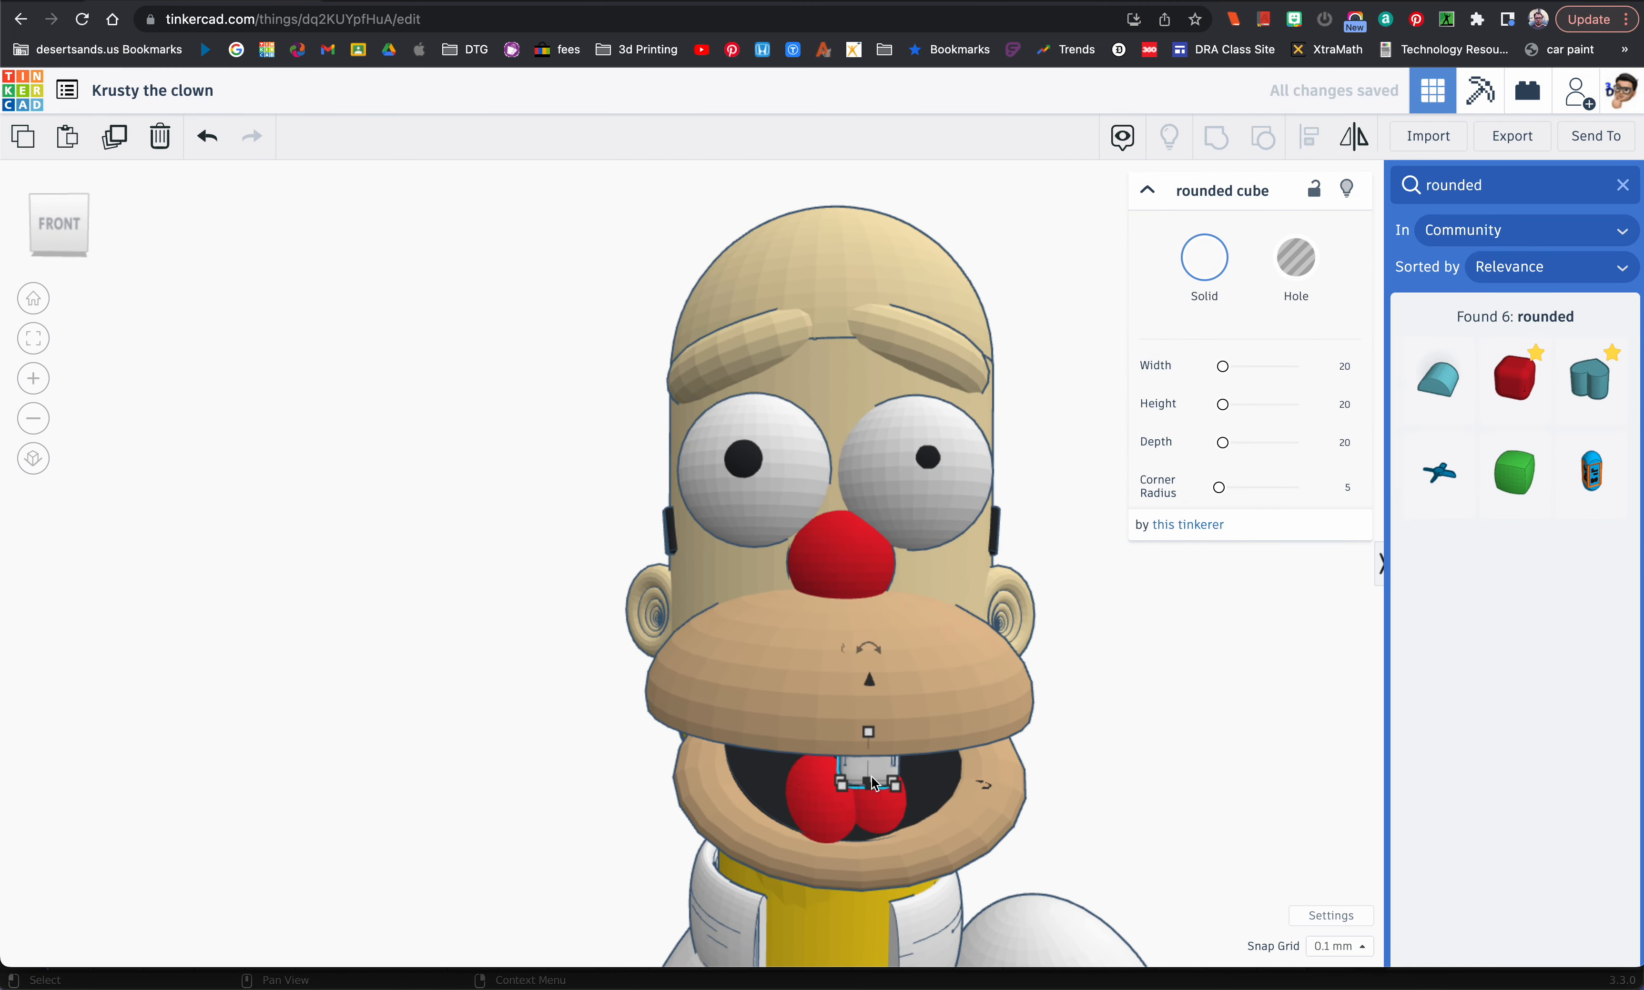
{"action": "key", "text": "Left"}
{"action": "key", "text": "Left"}
{"action": "key", "text": "Left"}
{"action": "key", "text": "Left"}
{"action": "key", "text": "Left"}
{"action": "key", "text": "Left"}
{"action": "key", "text": "Left"}
{"action": "key", "text": "Left"}
{"action": "key", "text": "Left"}
{"action": "key", "text": "Left"}
{"action": "key", "text": "Left"}
{"action": "key", "text": "Left"}
{"action": "key", "text": "Left"}
{"action": "key", "text": "Left"}
{"action": "key", "text": "Left"}
Step: Nudge the left tooth to the right so the two front teeth sit directly side by side
{"action": "left_click", "coordinate": [875, 781]}
{"action": "right_click_drag", "start_coordinate": [901, 775], "coordinate": [890, 774]}
{"action": "left_click", "coordinate": [806, 771]}
{"action": "key", "text": "Right"}
{"action": "left_click", "coordinate": [859, 770], "text": "shift"}
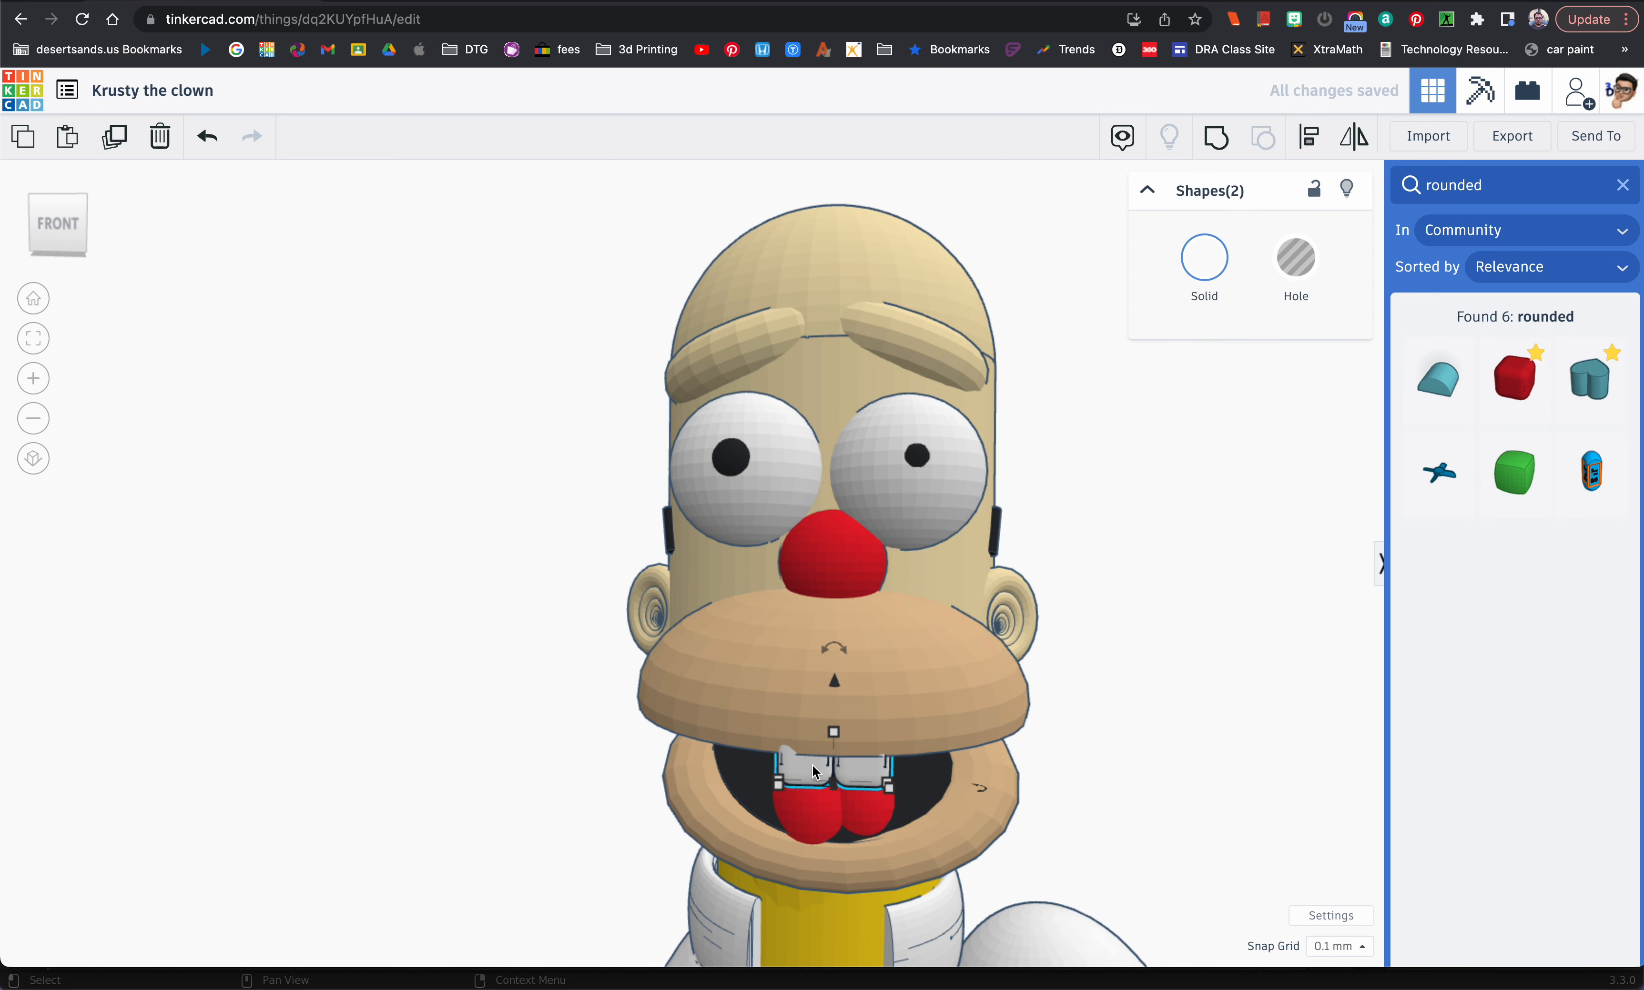
{"action": "left_click", "coordinate": [612, 787]}
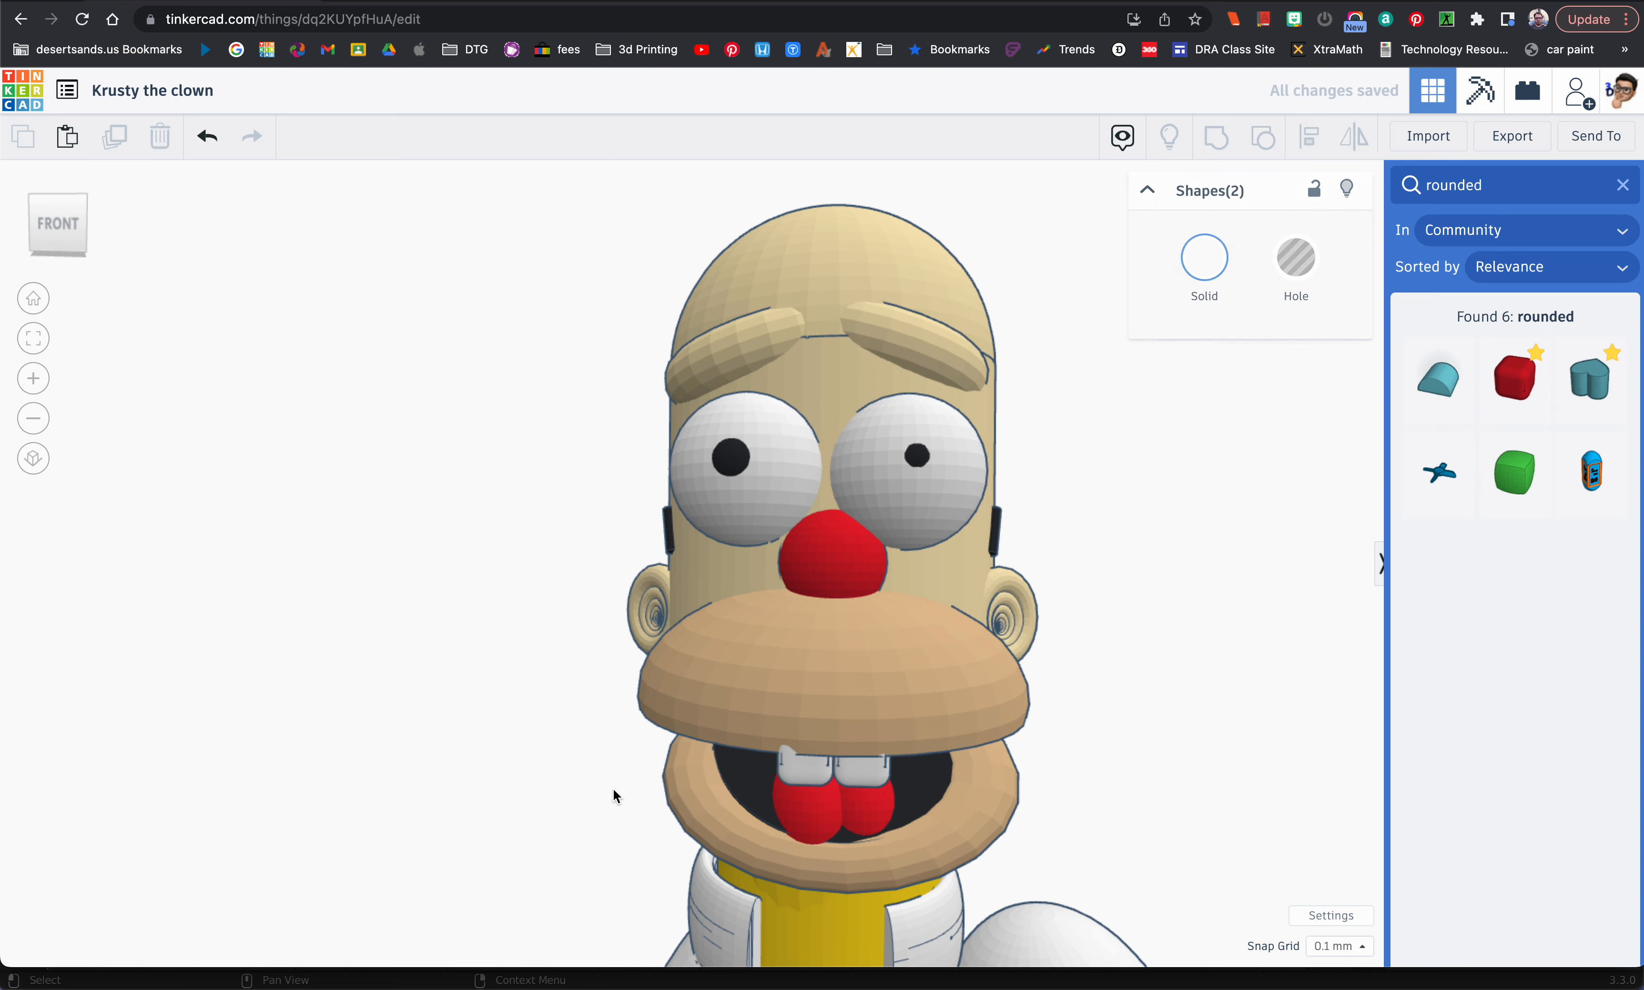
Step: Duplicate the pair of front teeth and shift the copied pair left, directly beside the originals
{"action": "left_click", "coordinate": [819, 781]}
{"action": "left_click", "coordinate": [867, 770]}
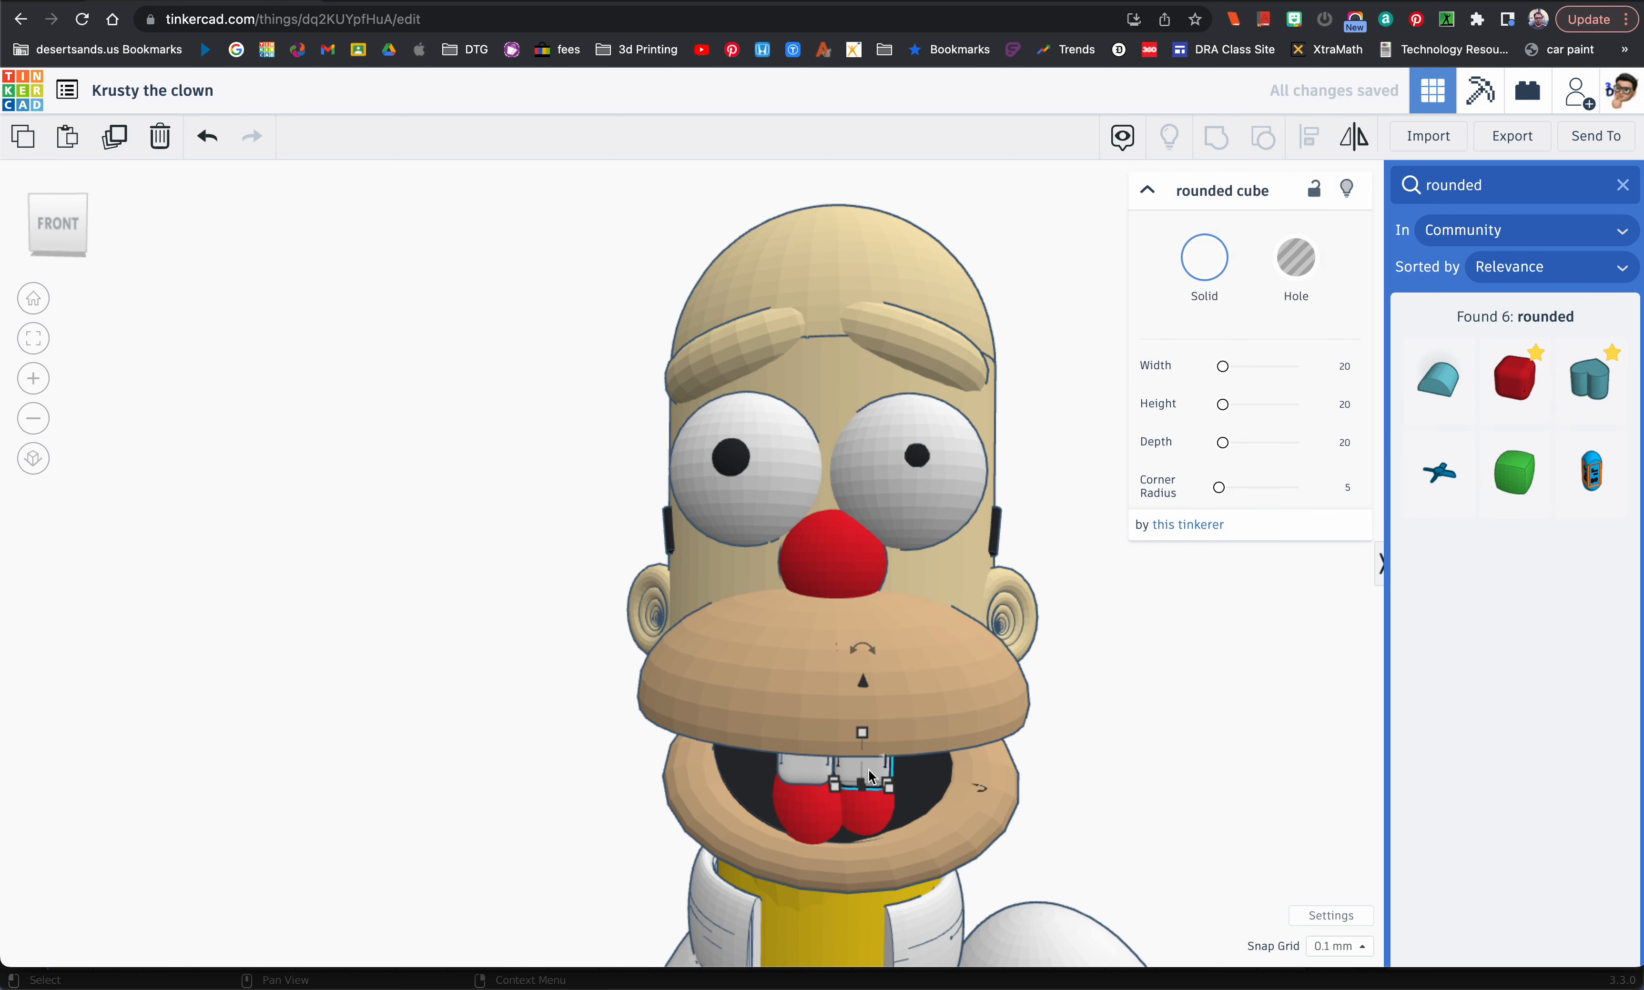
{"action": "left_click", "coordinate": [825, 770], "text": "shift"}
{"action": "key", "text": "ctrl+d"}
{"action": "key", "text": "Left"}
{"action": "key", "text": "Left"}
{"action": "key", "text": "Left"}
{"action": "key", "text": "Left"}
{"action": "key", "text": "Left"}
{"action": "key", "text": "Left"}
{"action": "key", "text": "Left"}
{"action": "key", "text": "Left"}
{"action": "key", "text": "Left"}
{"action": "key", "text": "Left"}
{"action": "key", "text": "Left"}
{"action": "key", "text": "Left"}
{"action": "key", "text": "Left"}
{"action": "key", "text": "Right"}
Step: Duplicate the pair of teeth again and move the newest pair to the right end of the row
{"action": "key", "text": "ctrl+d"}
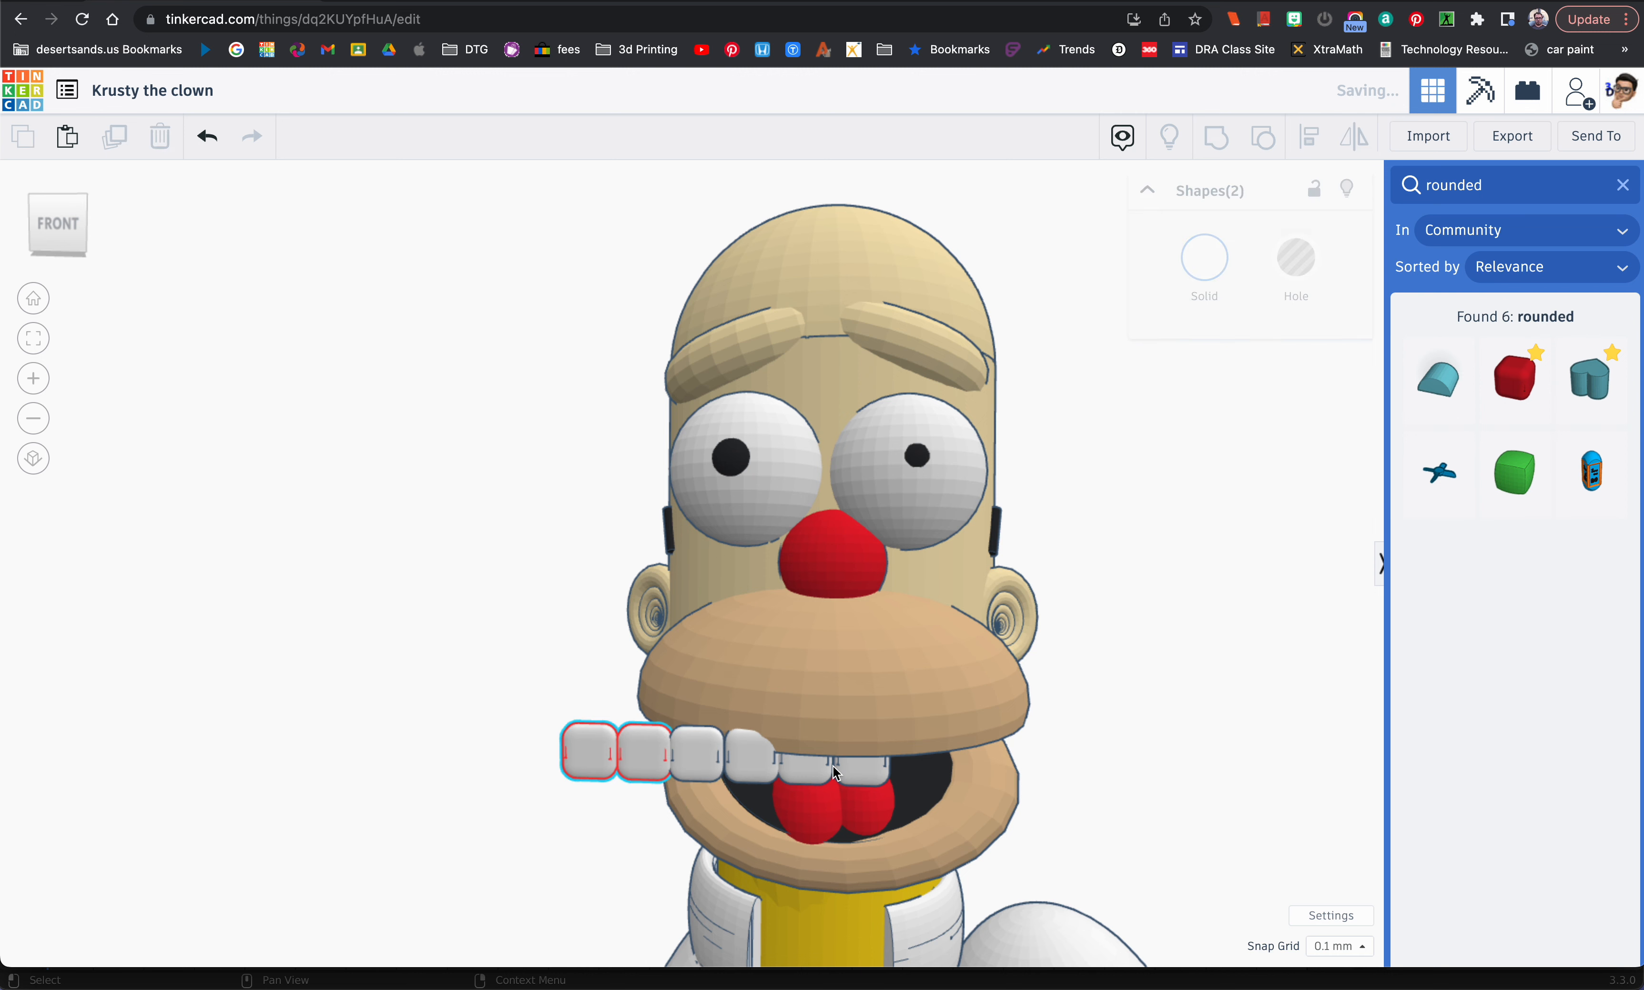
{"action": "left_click", "coordinate": [649, 752]}
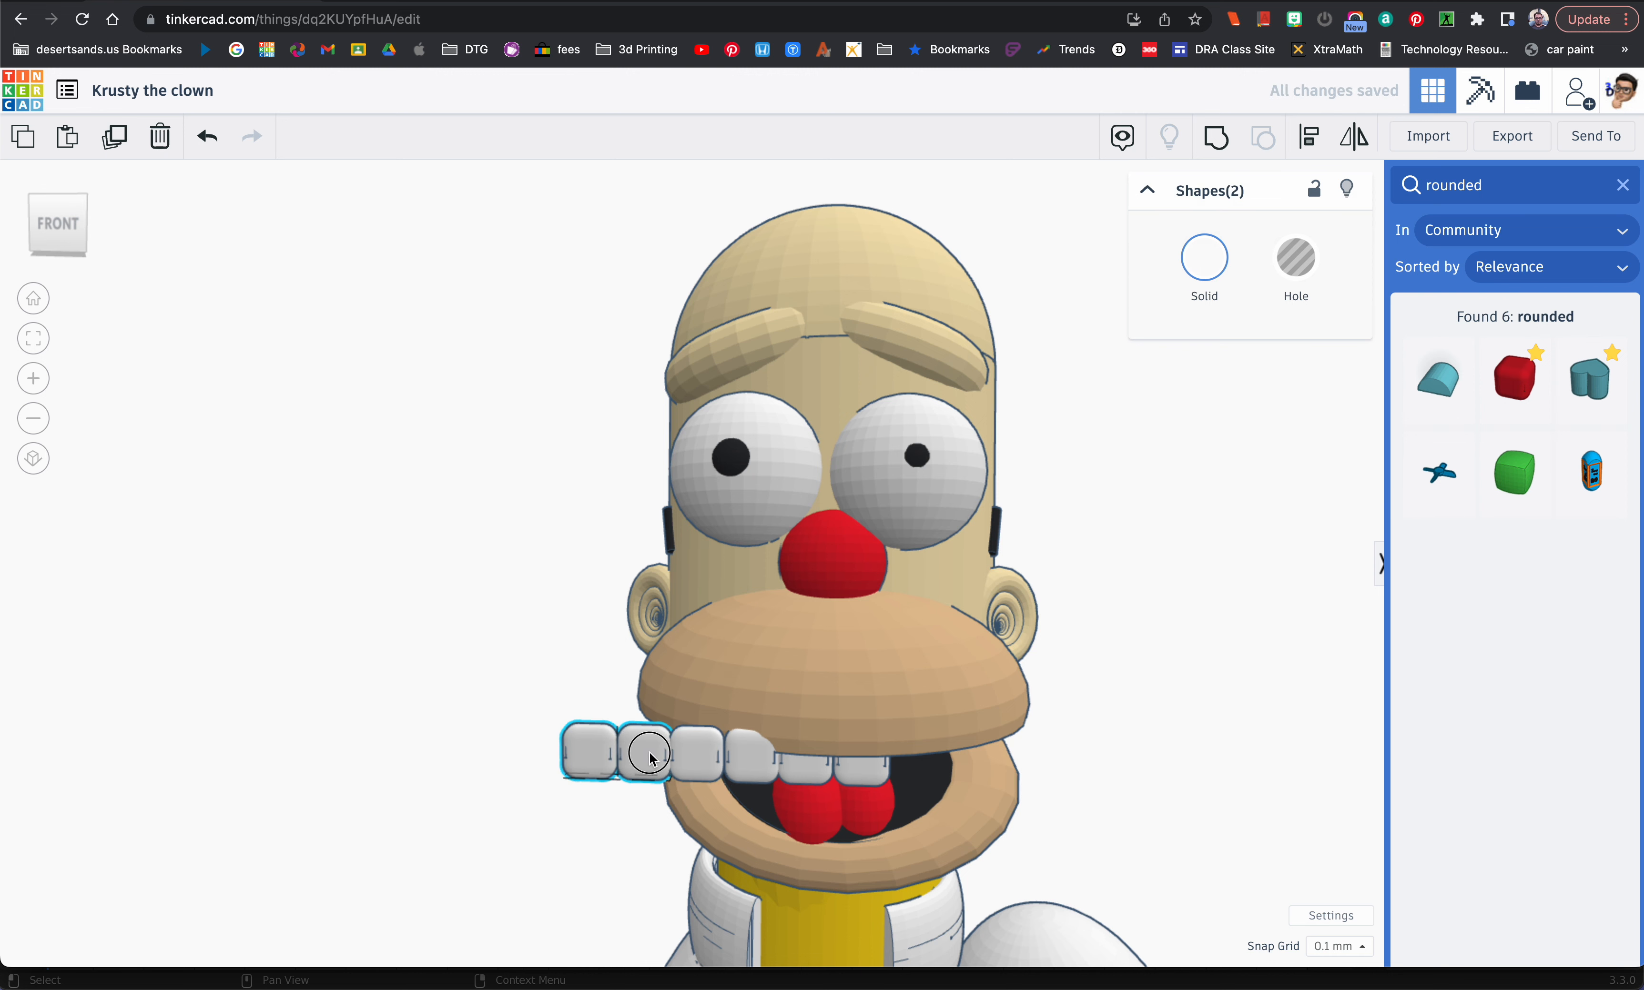
{"action": "left_click_drag", "start_coordinate": [649, 752], "coordinate": [994, 777]}
Step: Try to drop the second tooth from the left onto the workplane, and undo the change
{"action": "right_click_drag", "start_coordinate": [900, 800], "coordinate": [795, 616]}
{"action": "left_click", "coordinate": [796, 615]}
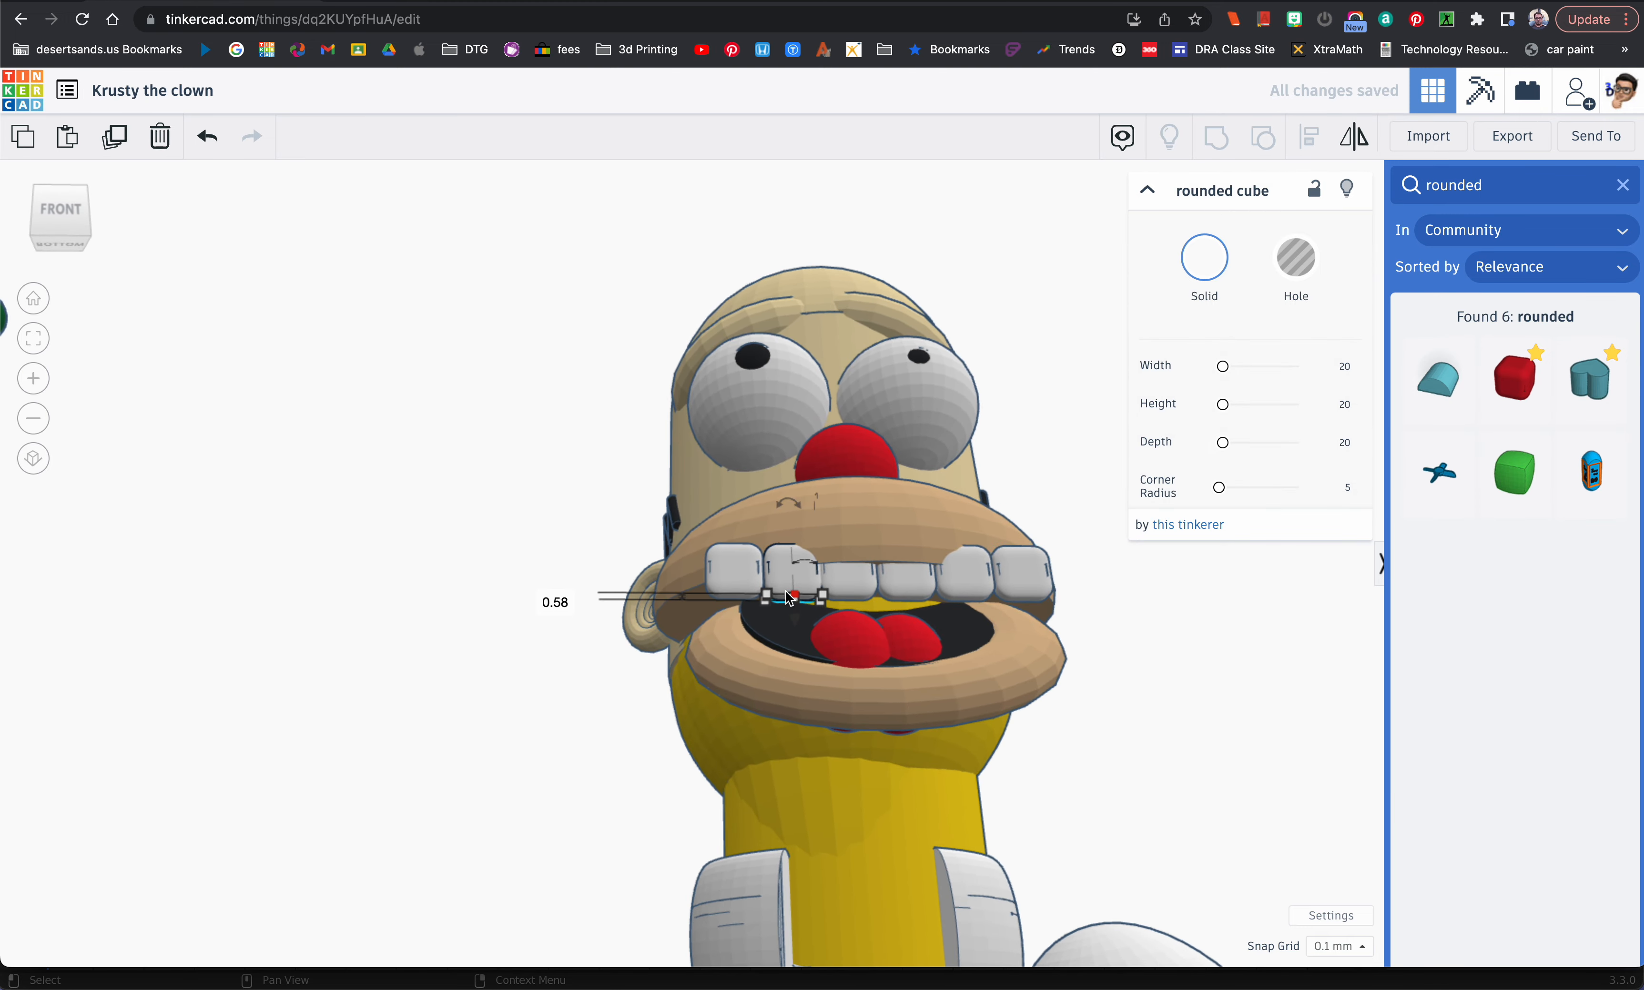
{"action": "key", "text": "f"}
{"action": "key", "text": "d"}
{"action": "key", "text": "super+z"}
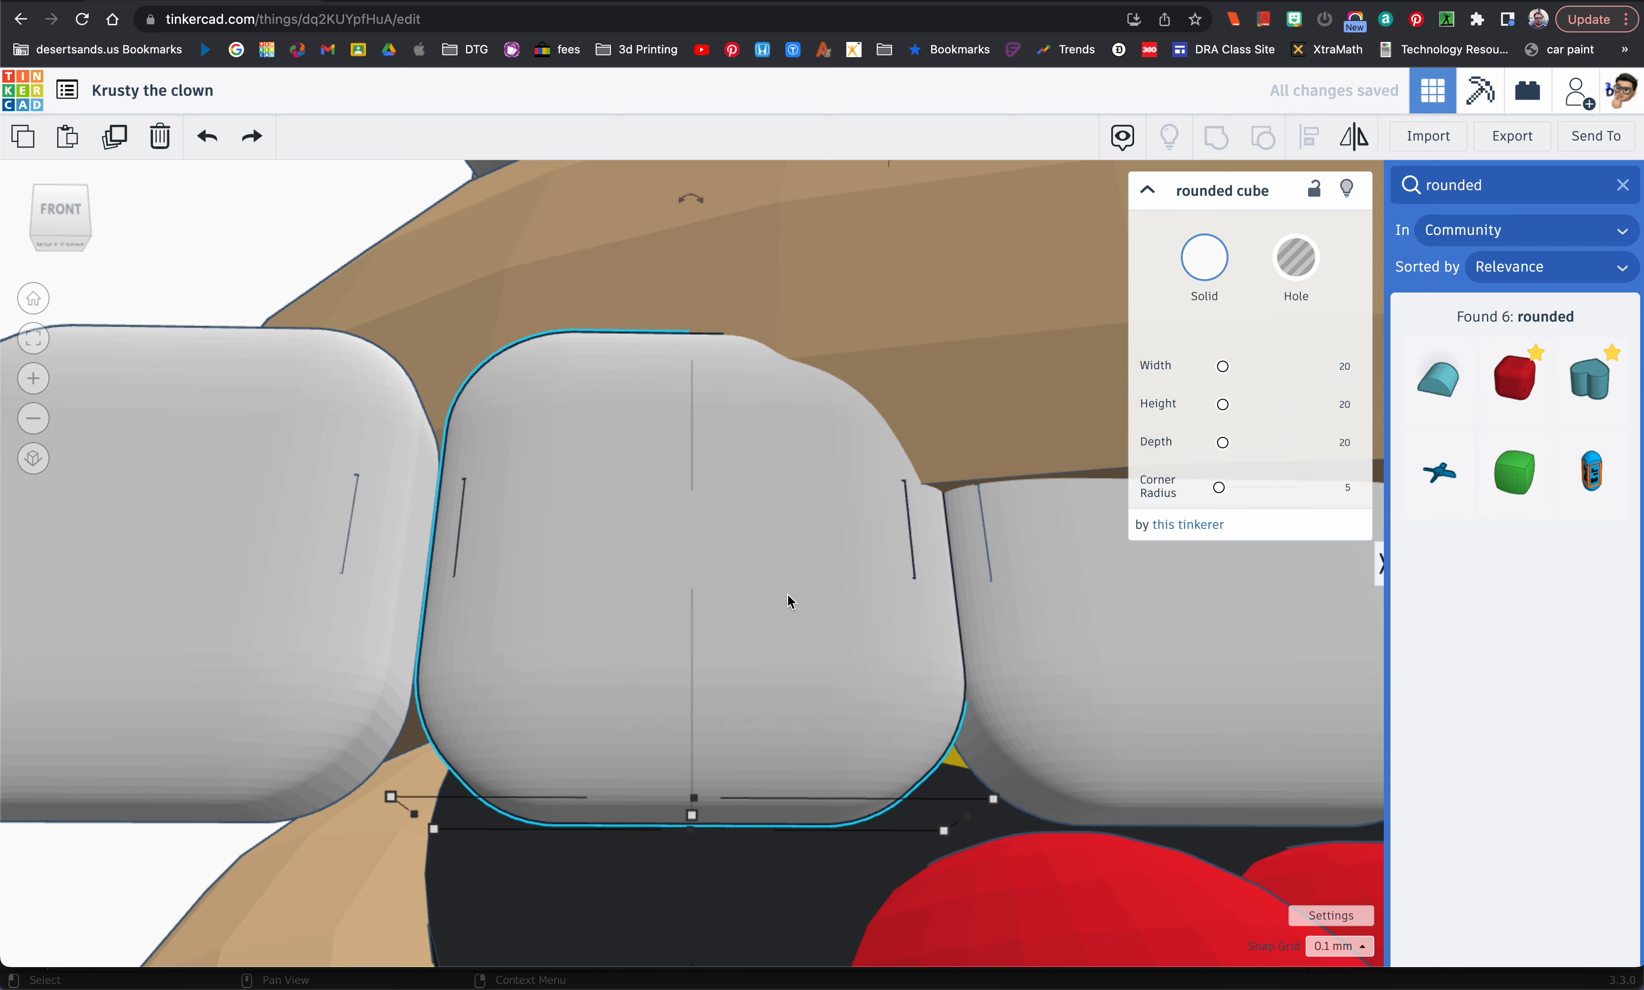
Step: Try to rotate the second tooth from the left, and undo the rotation
{"action": "left_click_drag", "start_coordinate": [688, 204], "coordinate": [547, 204]}
{"action": "key", "text": "super+z"}
{"action": "scroll", "coordinate": [737, 448], "scroll_direction": "down", "scroll_amount": 10}
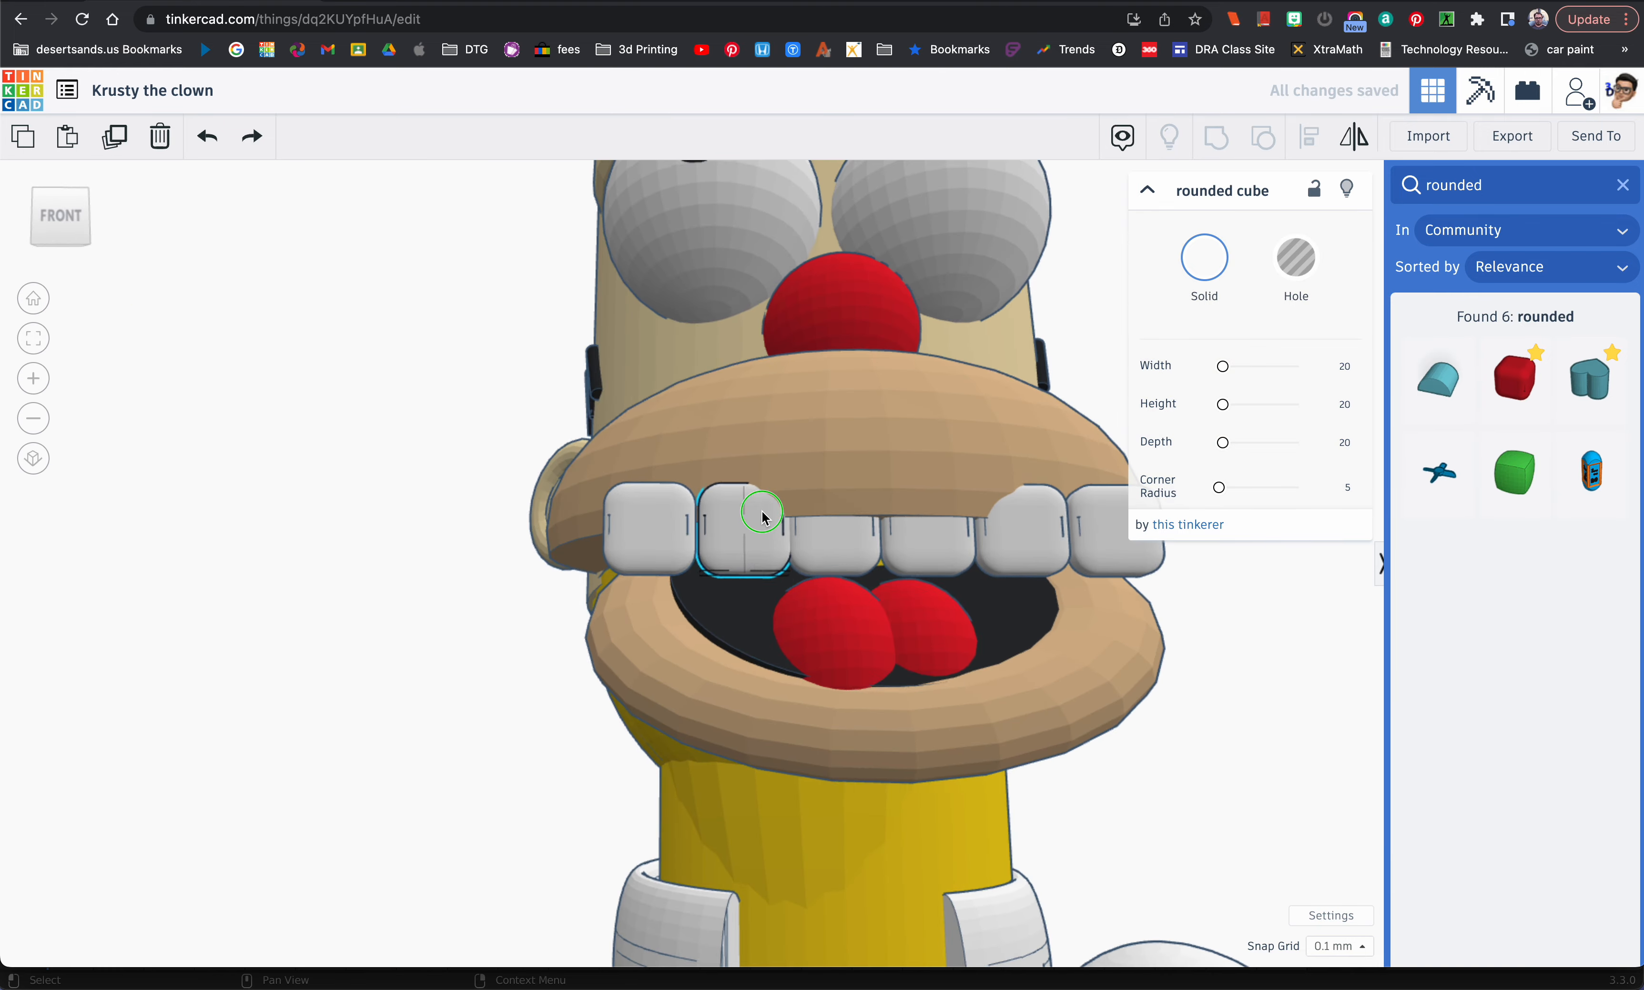
{"action": "right_click_drag", "start_coordinate": [762, 512], "coordinate": [758, 609]}
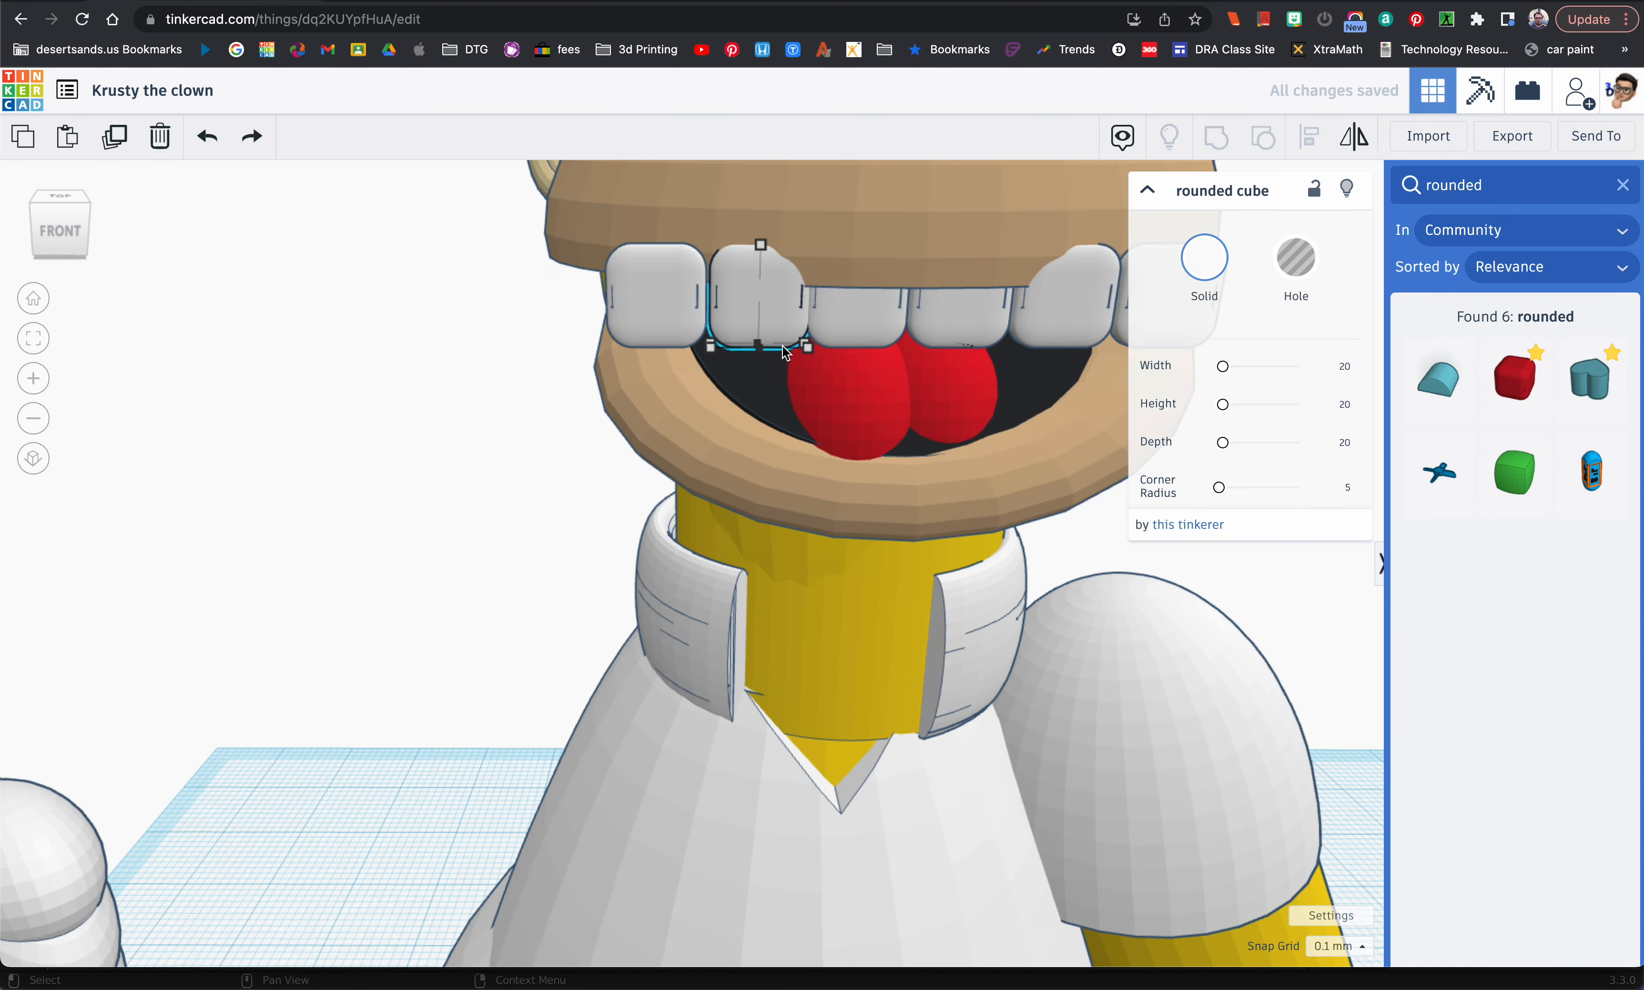
Step: Rotate the second tooth from the left and push it back so it follows the curve of the upper lip
{"action": "scroll", "coordinate": [785, 348], "scroll_direction": "up", "scroll_amount": 5}
{"action": "scroll", "coordinate": [783, 403], "scroll_direction": "down", "scroll_amount": 8}
{"action": "scroll", "coordinate": [782, 402], "scroll_direction": "up", "scroll_amount": 3}
{"action": "right_click_drag", "start_coordinate": [780, 405], "coordinate": [809, 378]}
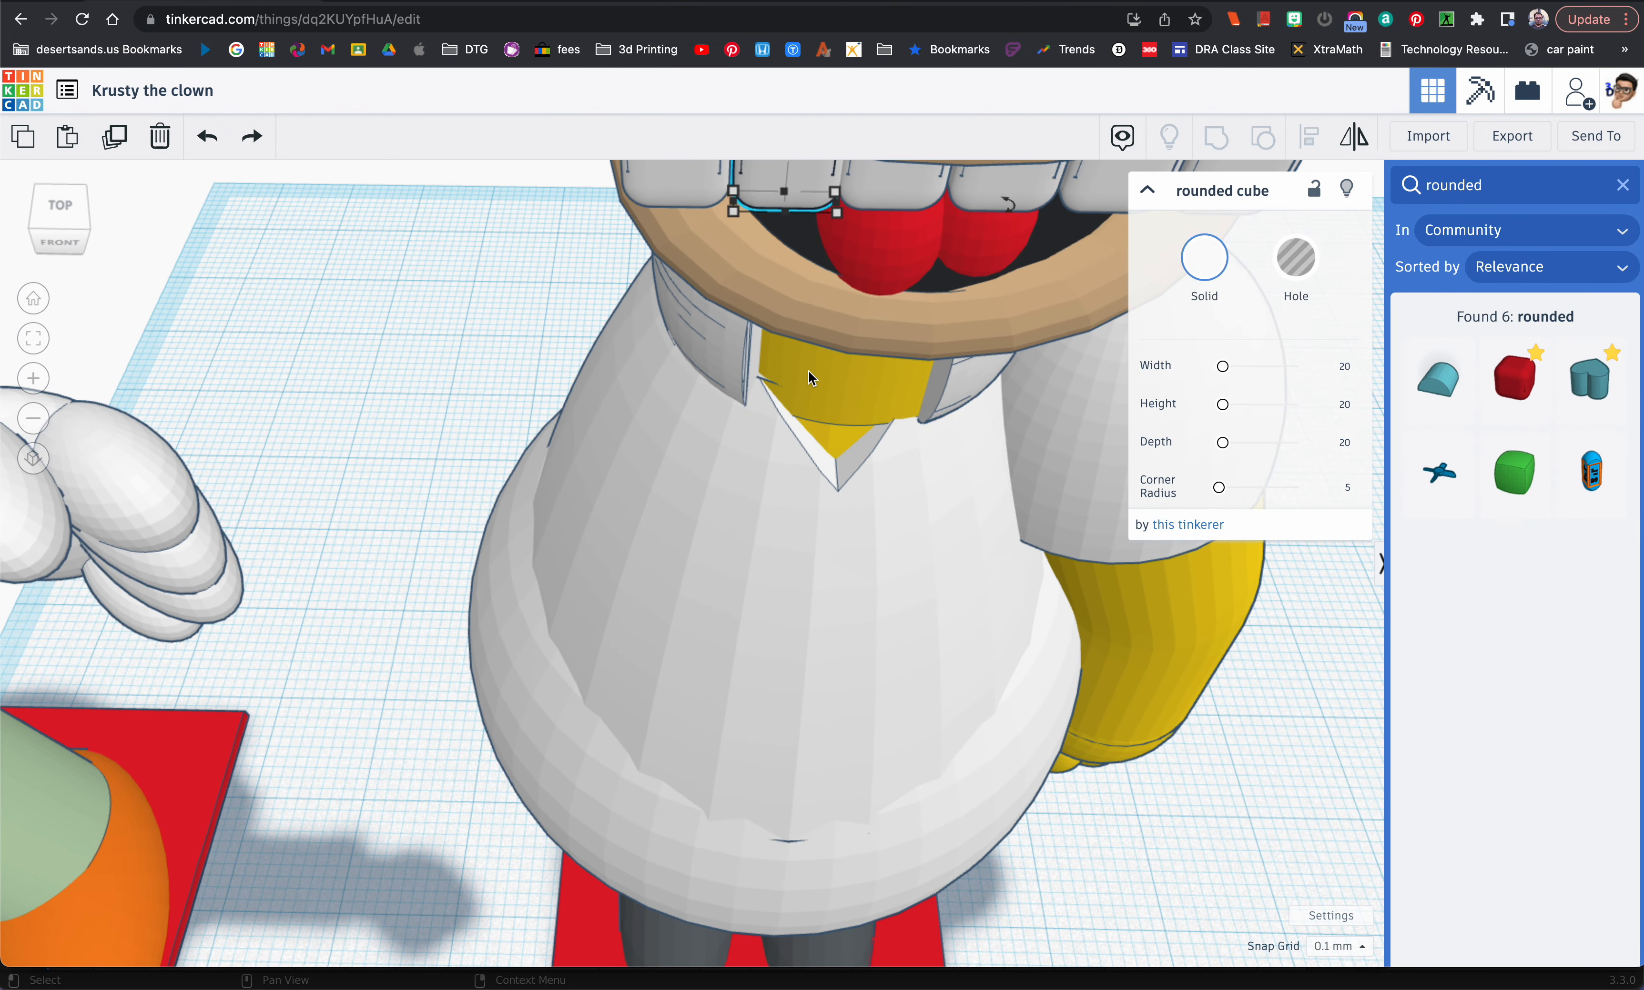
{"action": "scroll", "coordinate": [864, 286], "scroll_direction": "up", "scroll_amount": 5}
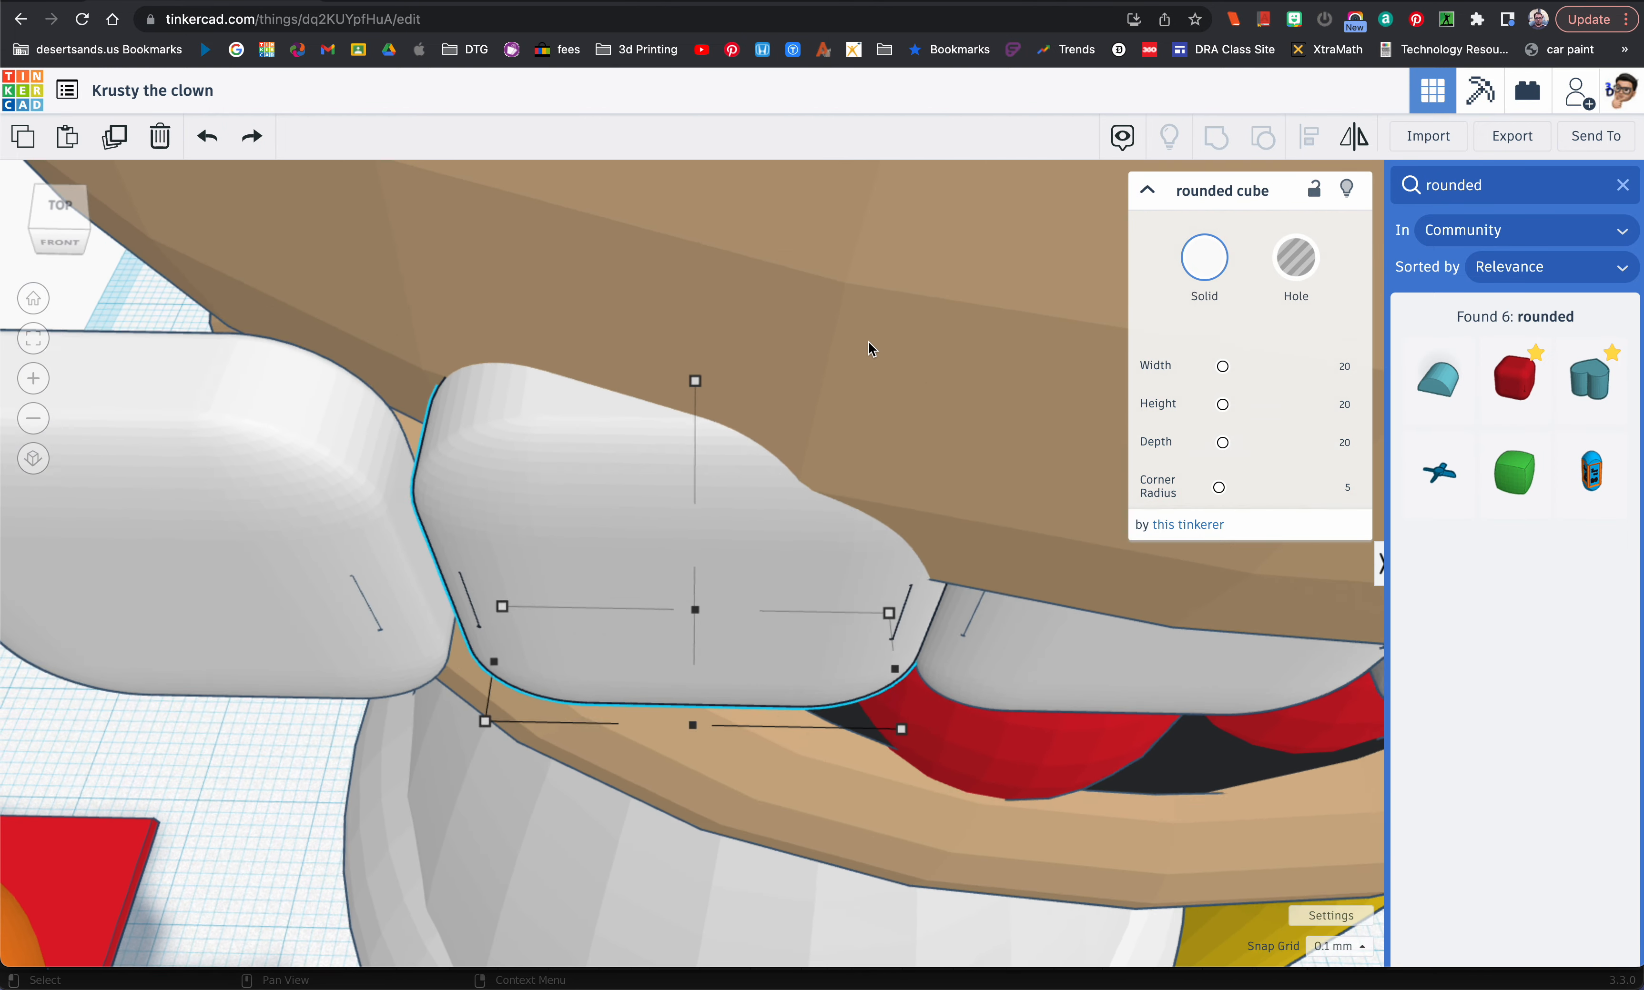
{"action": "scroll", "coordinate": [868, 340], "scroll_direction": "down", "scroll_amount": 3}
{"action": "left_click_drag", "start_coordinate": [1115, 471], "coordinate": [1072, 544]}
{"action": "left_click_drag", "start_coordinate": [844, 440], "coordinate": [844, 412]}
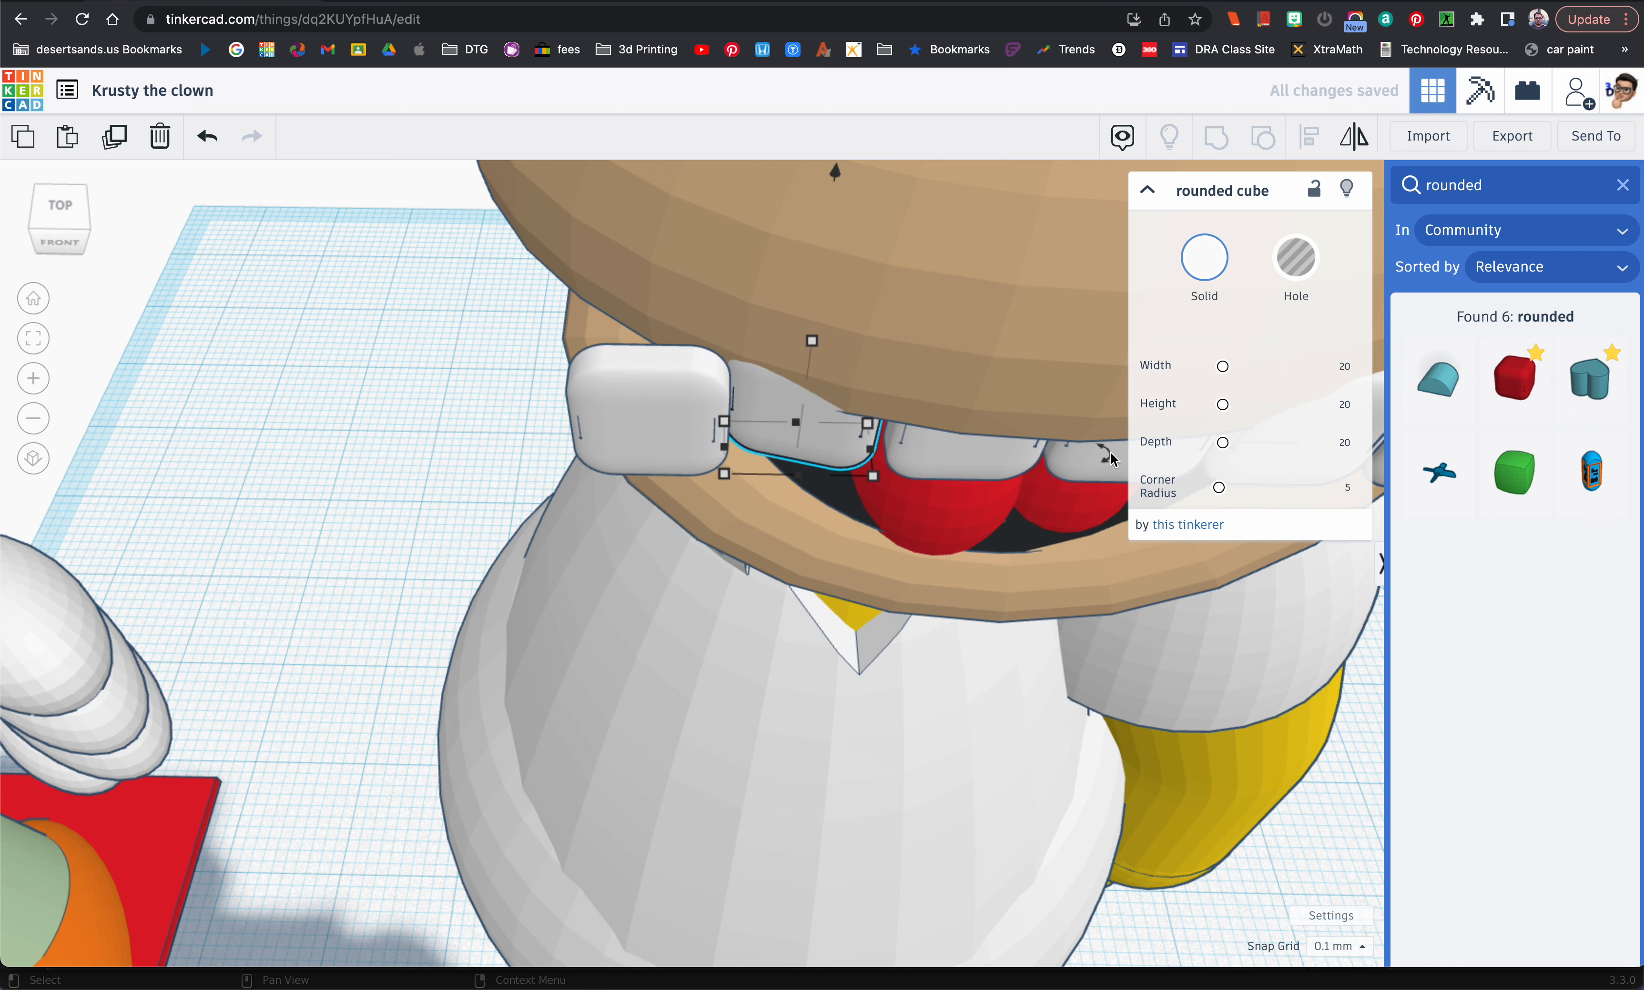
{"action": "left_click_drag", "start_coordinate": [1112, 459], "coordinate": [850, 432]}
{"action": "left_click", "coordinate": [843, 440]}
Step: Rotate the leftmost tooth by about -29°, fine-tune its angle, and move it back under the lip beside its neighbour
{"action": "left_click", "coordinate": [671, 444]}
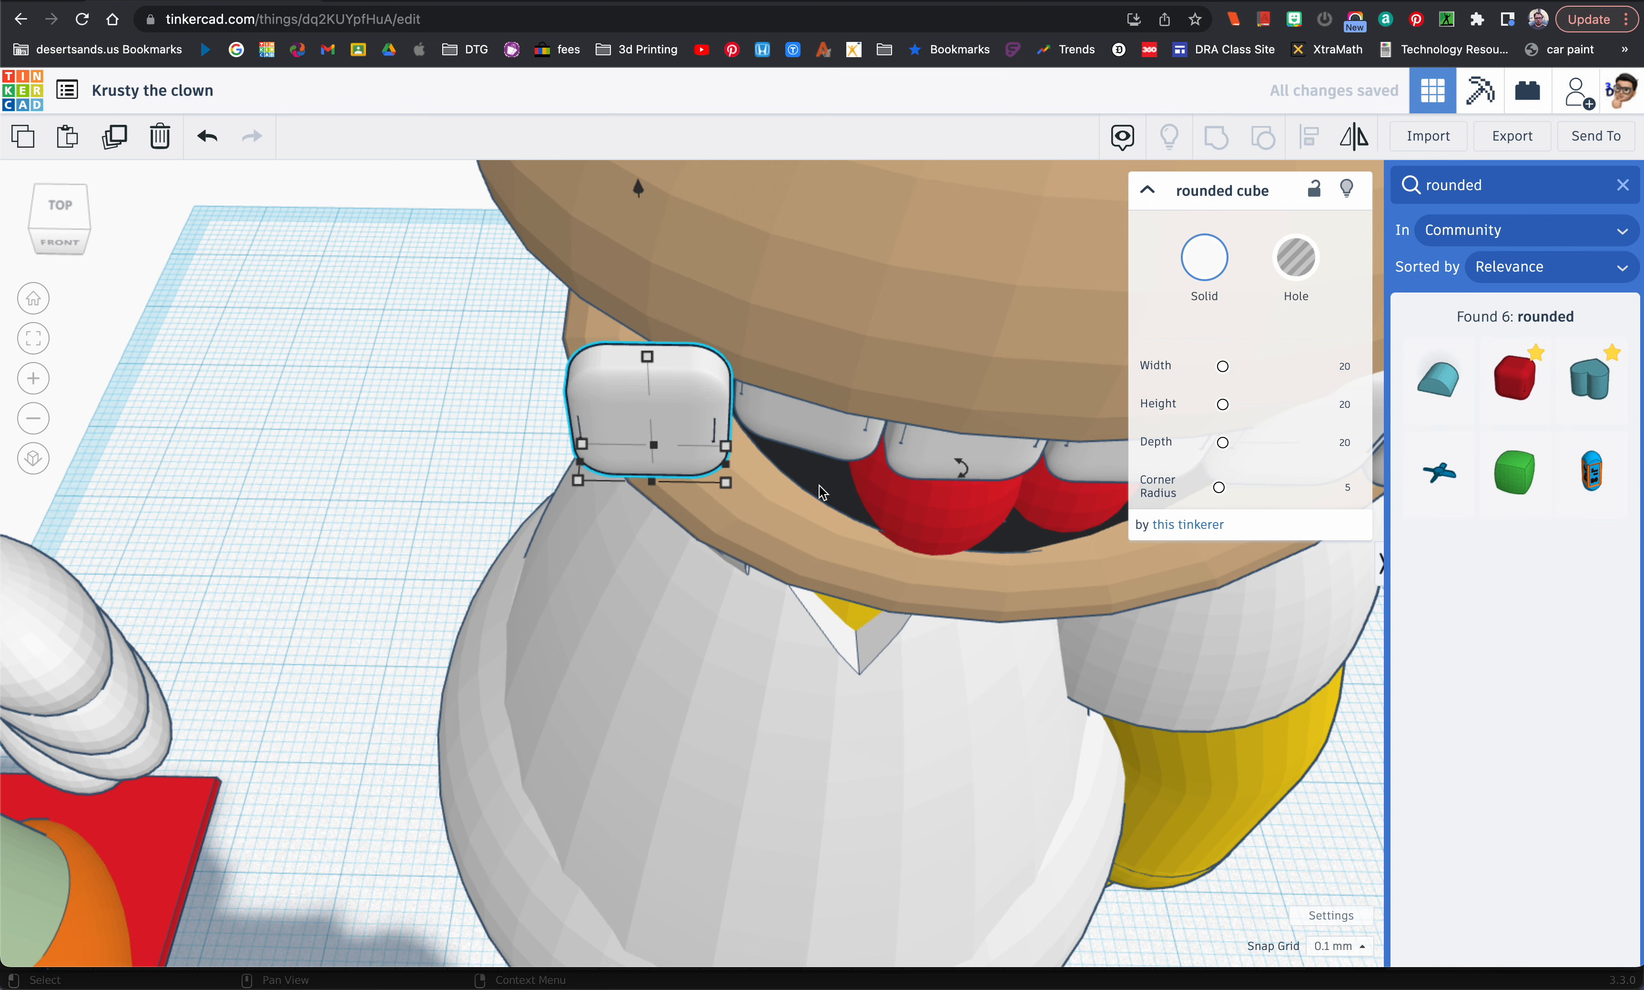
{"action": "left_click_drag", "start_coordinate": [955, 483], "coordinate": [865, 566]}
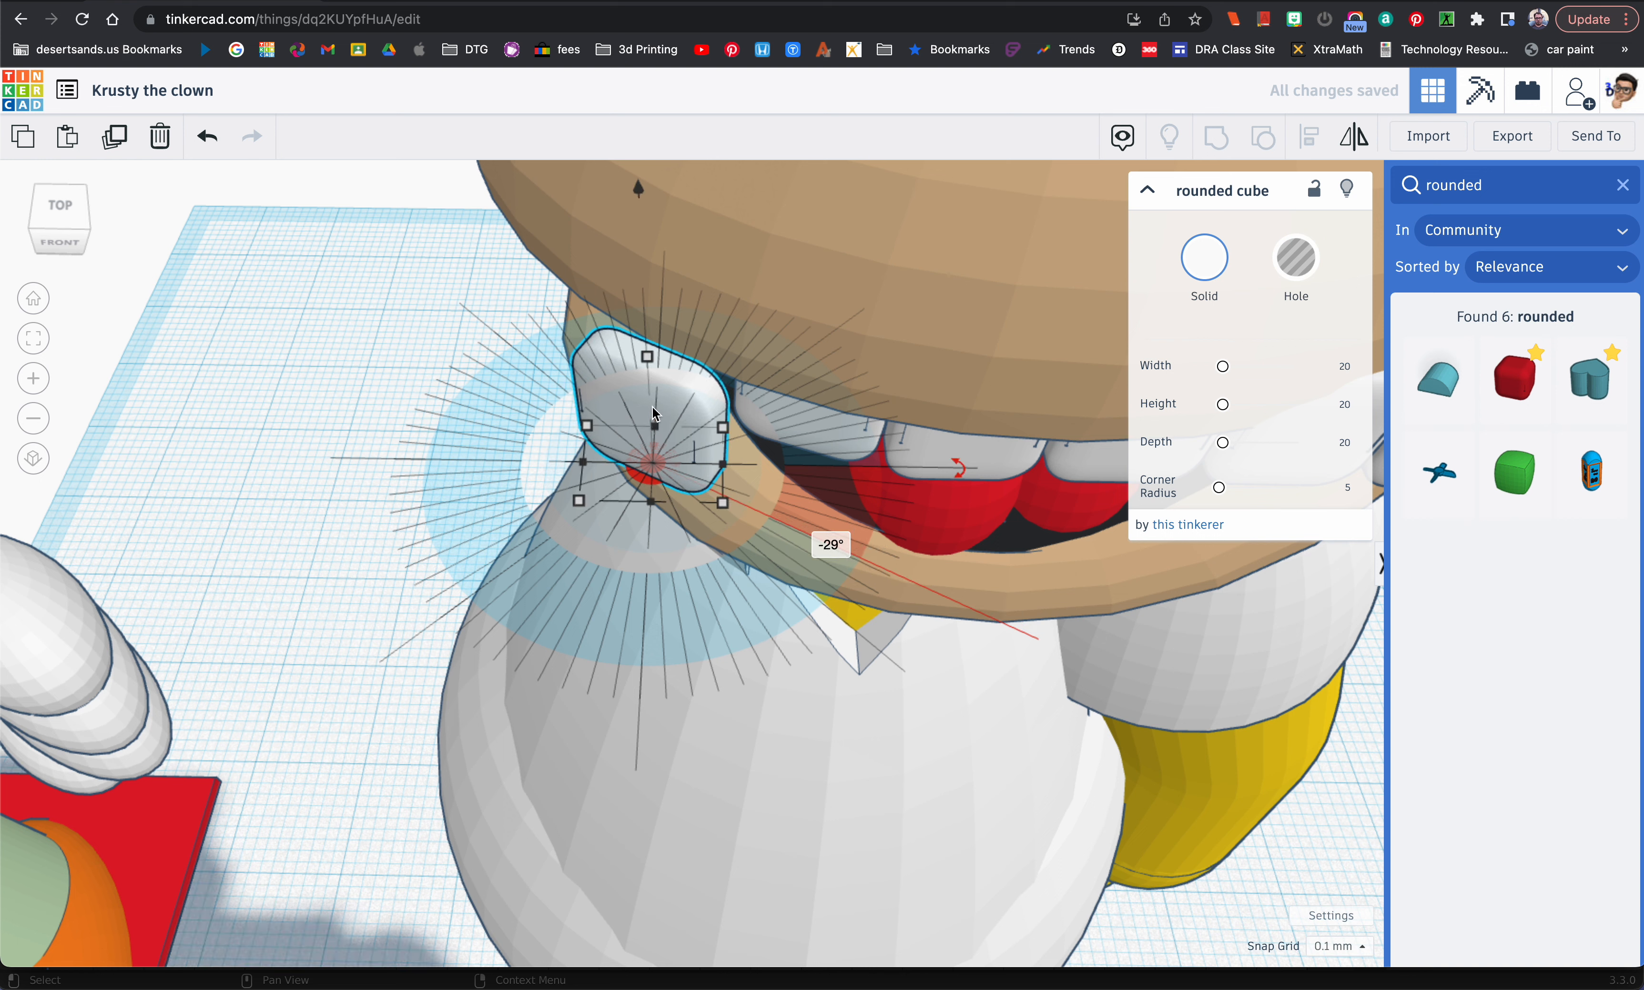
{"action": "left_click_drag", "start_coordinate": [668, 402], "coordinate": [687, 343]}
{"action": "left_click_drag", "start_coordinate": [965, 405], "coordinate": [962, 427]}
{"action": "left_click_drag", "start_coordinate": [692, 378], "coordinate": [694, 384]}
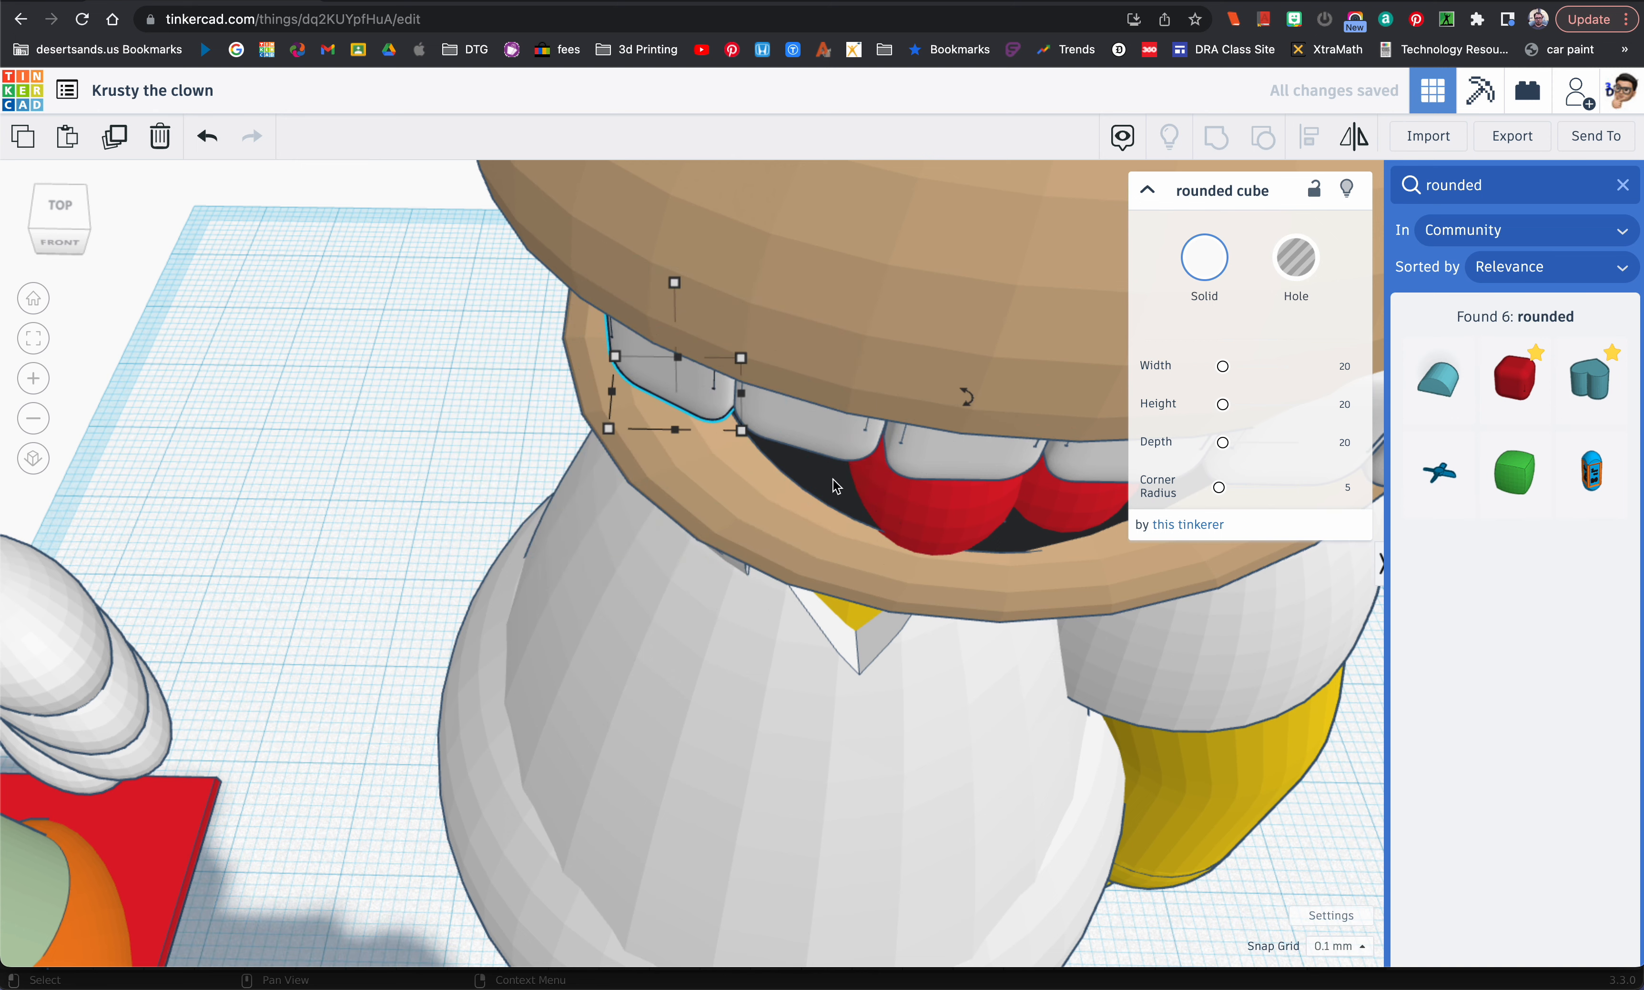
Step: Rotate the two rightmost teeth and move them back so they follow the curve of the lip
{"action": "scroll", "coordinate": [855, 498], "scroll_direction": "down", "scroll_amount": 5}
{"action": "left_click", "coordinate": [972, 484]}
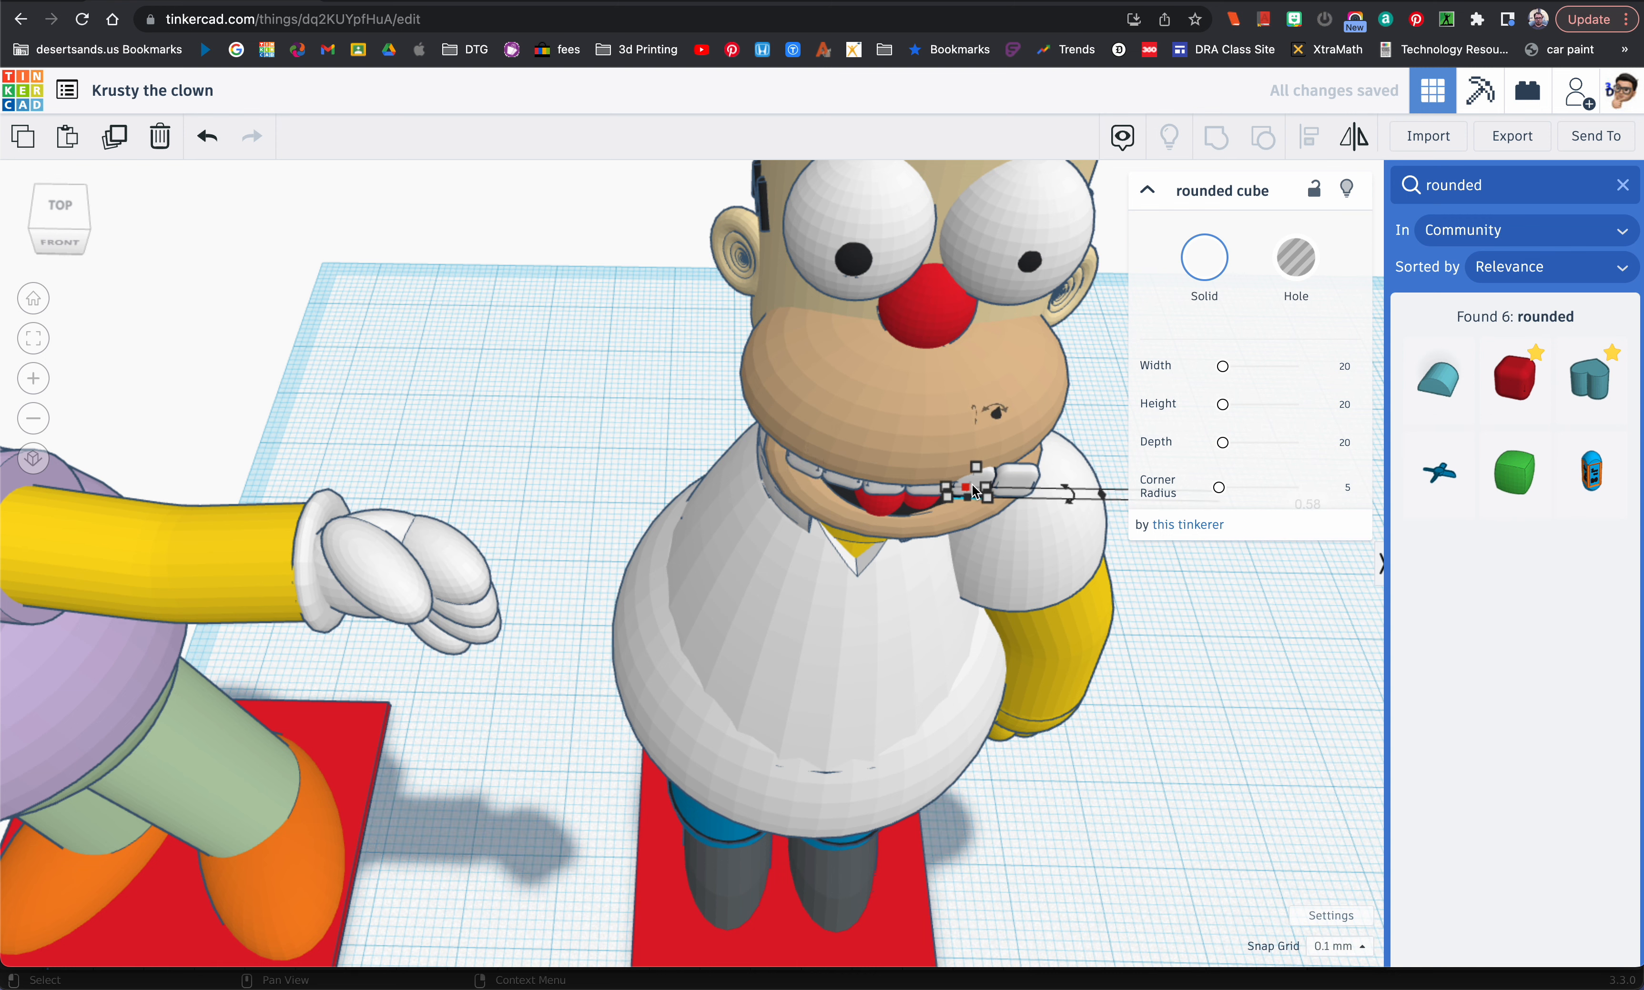
{"action": "scroll", "coordinate": [973, 487], "scroll_direction": "up", "scroll_amount": 6}
{"action": "scroll", "coordinate": [972, 492], "scroll_direction": "down", "scroll_amount": 5}
{"action": "mouse_move", "coordinate": [1104, 537]}
{"action": "left_mouse_down"}
{"action": "mouse_move", "coordinate": [1105, 493]}
{"action": "mouse_move", "coordinate": [1099, 517]}
{"action": "left_mouse_up"}
{"action": "left_click_drag", "start_coordinate": [1199, 543], "coordinate": [1177, 493]}
{"action": "key", "text": "shift+Up"}
{"action": "scroll", "coordinate": [1092, 518], "scroll_direction": "down", "scroll_amount": 3}
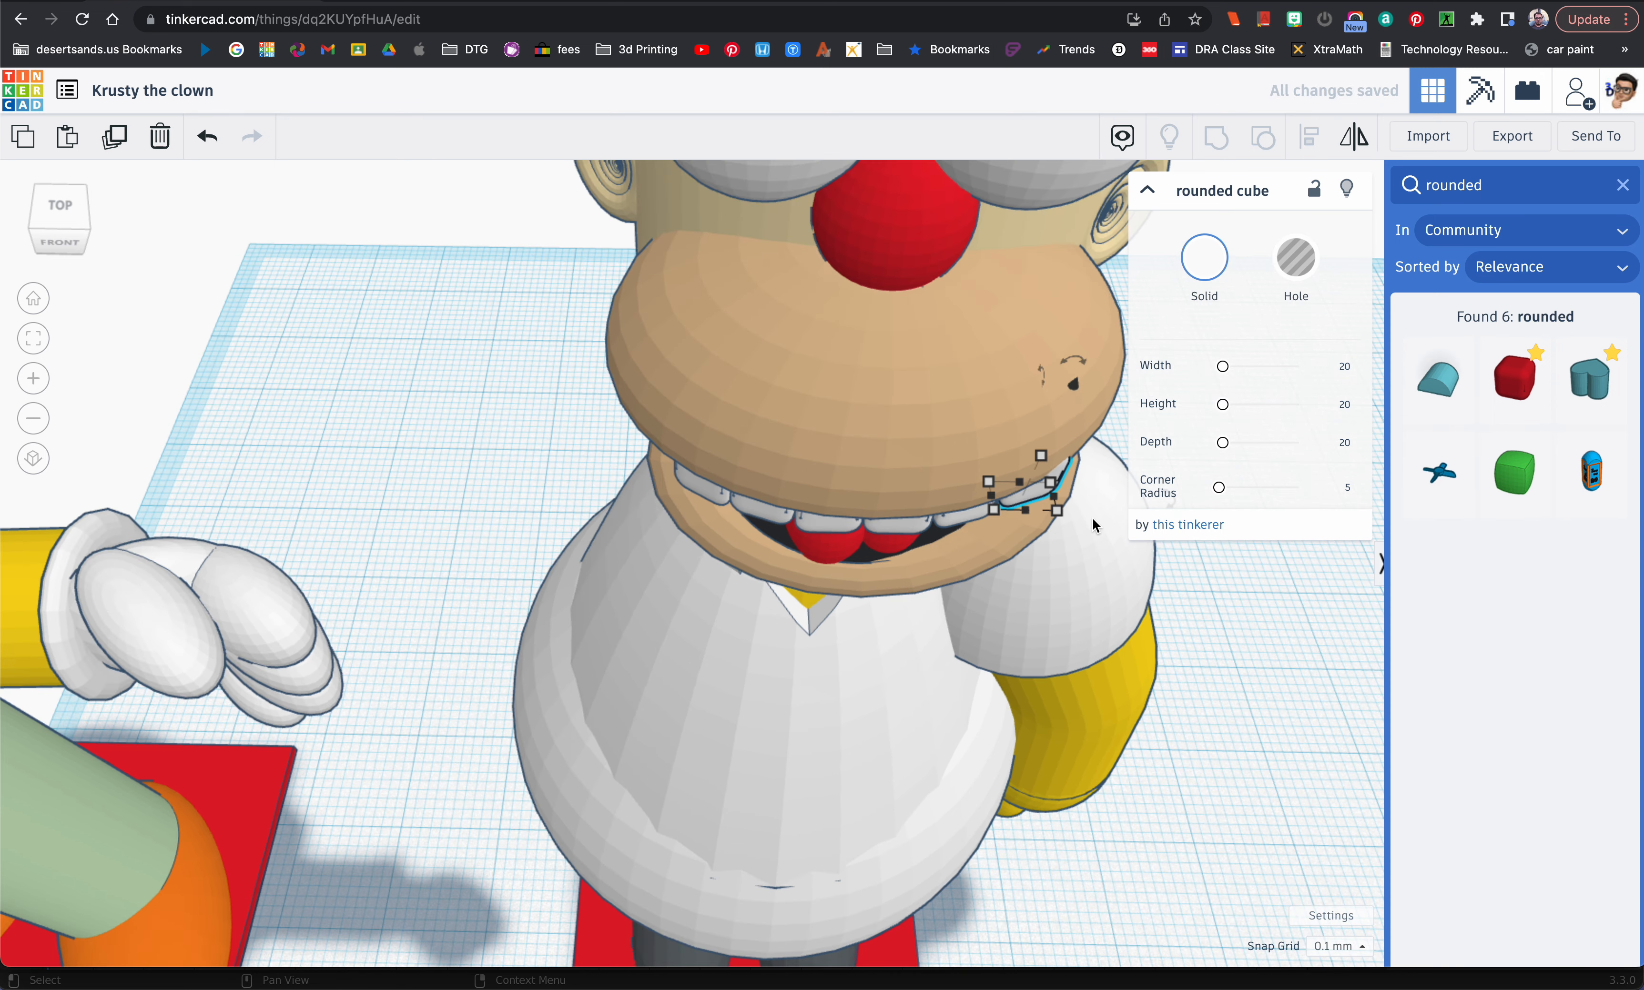
Step: Examine the curved row of teeth from several angles and compare the white-shirted figure with the finished clown
{"action": "scroll", "coordinate": [576, 521], "scroll_direction": "down", "scroll_amount": 5}
{"action": "left_click_drag", "start_coordinate": [947, 509], "coordinate": [787, 551]}
{"action": "mouse_move", "coordinate": [784, 544]}
{"action": "right_mouse_down"}
{"action": "mouse_move", "coordinate": [742, 532]}
{"action": "mouse_move", "coordinate": [749, 518]}
{"action": "mouse_move", "coordinate": [802, 543]}
{"action": "right_mouse_up"}
{"action": "left_click", "coordinate": [614, 458]}
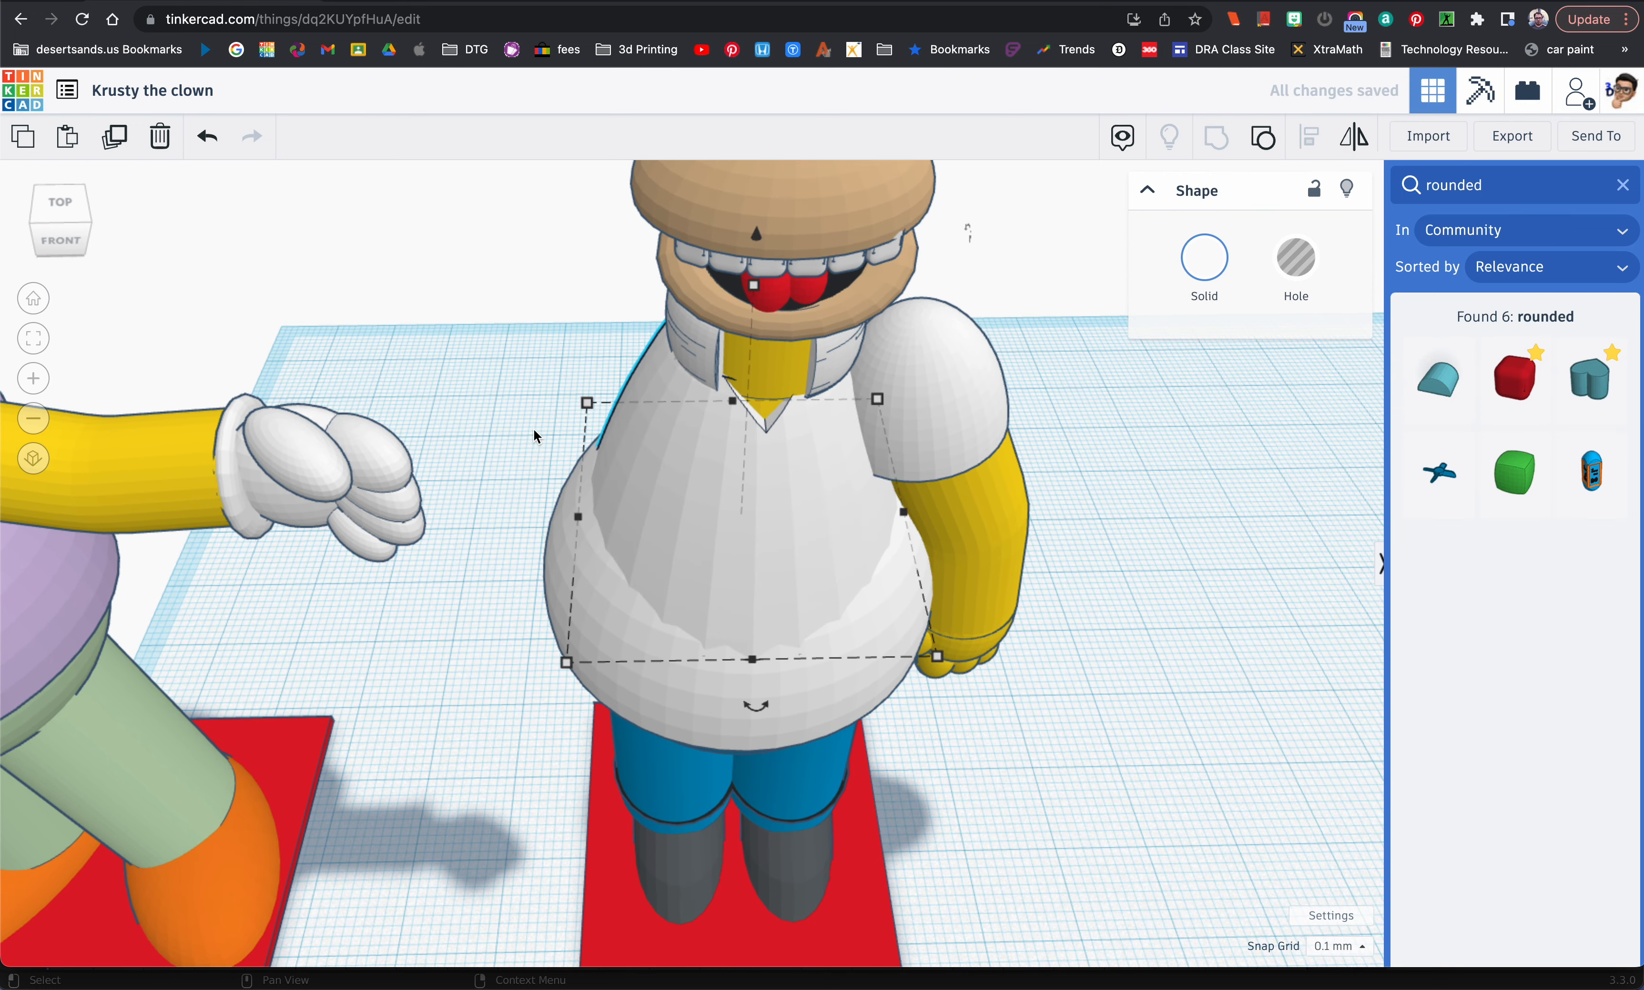
{"action": "left_click", "coordinate": [489, 418]}
{"action": "scroll", "coordinate": [489, 418], "scroll_direction": "down", "scroll_amount": 5}
{"action": "middle_click_drag", "start_coordinate": [488, 418], "coordinate": [647, 458]}
{"action": "scroll", "coordinate": [810, 494], "scroll_direction": "down", "scroll_amount": 3}
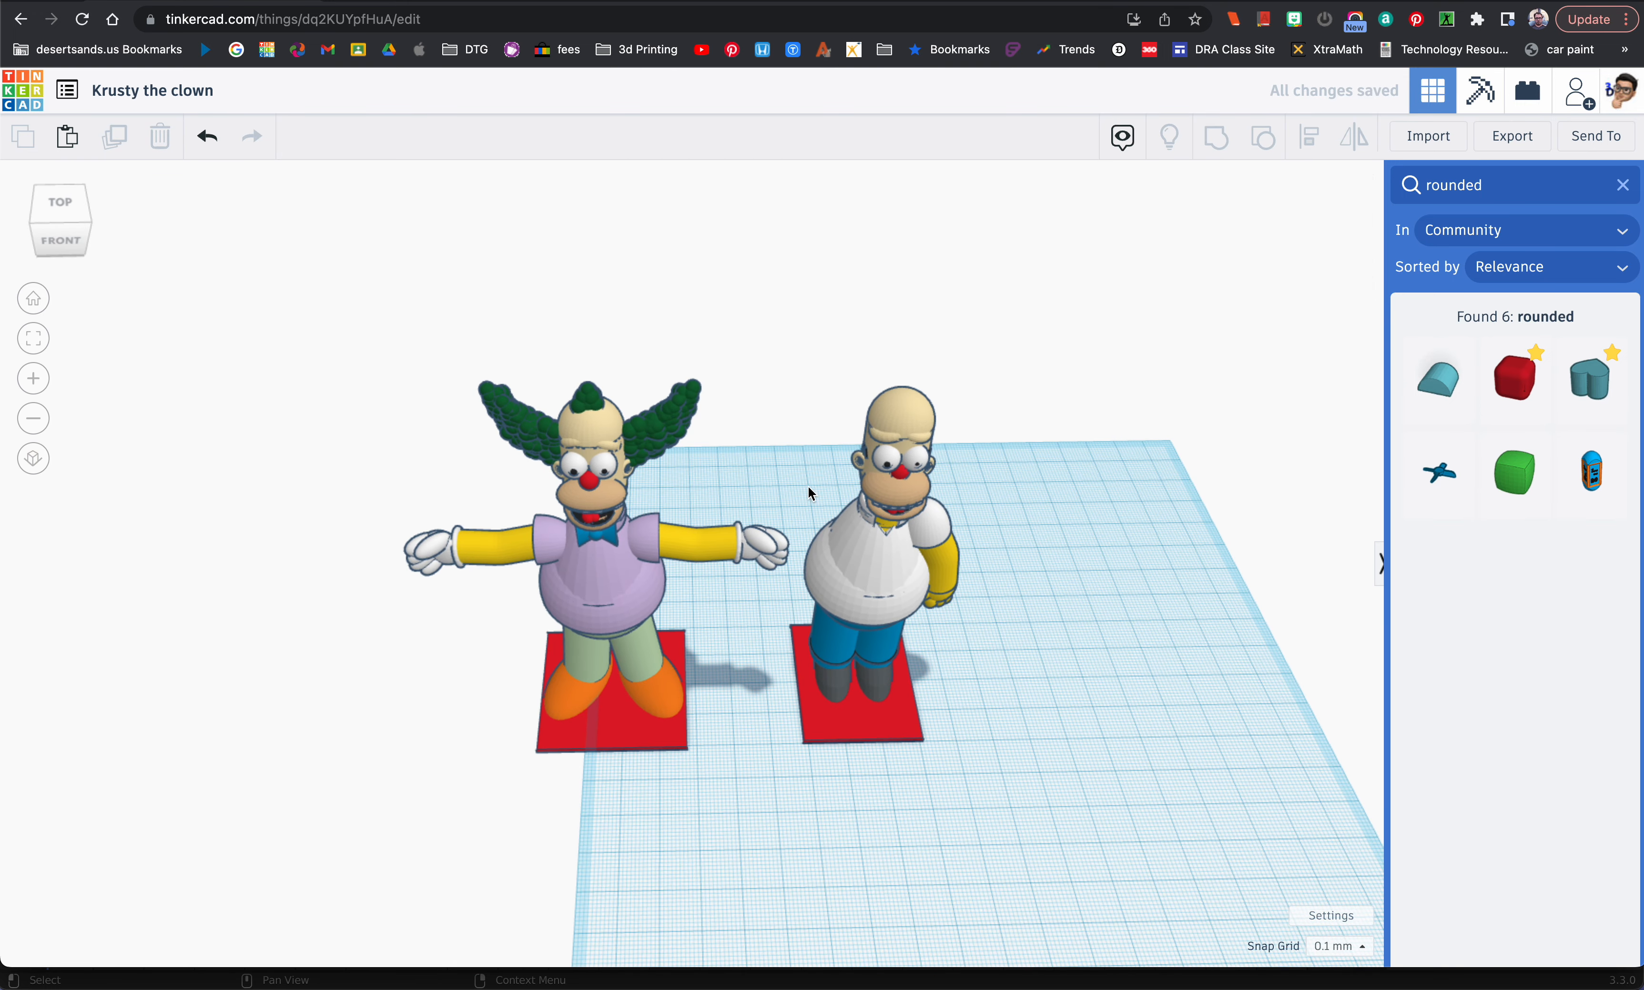
{"action": "scroll", "coordinate": [937, 493], "scroll_direction": "up", "scroll_amount": 5}
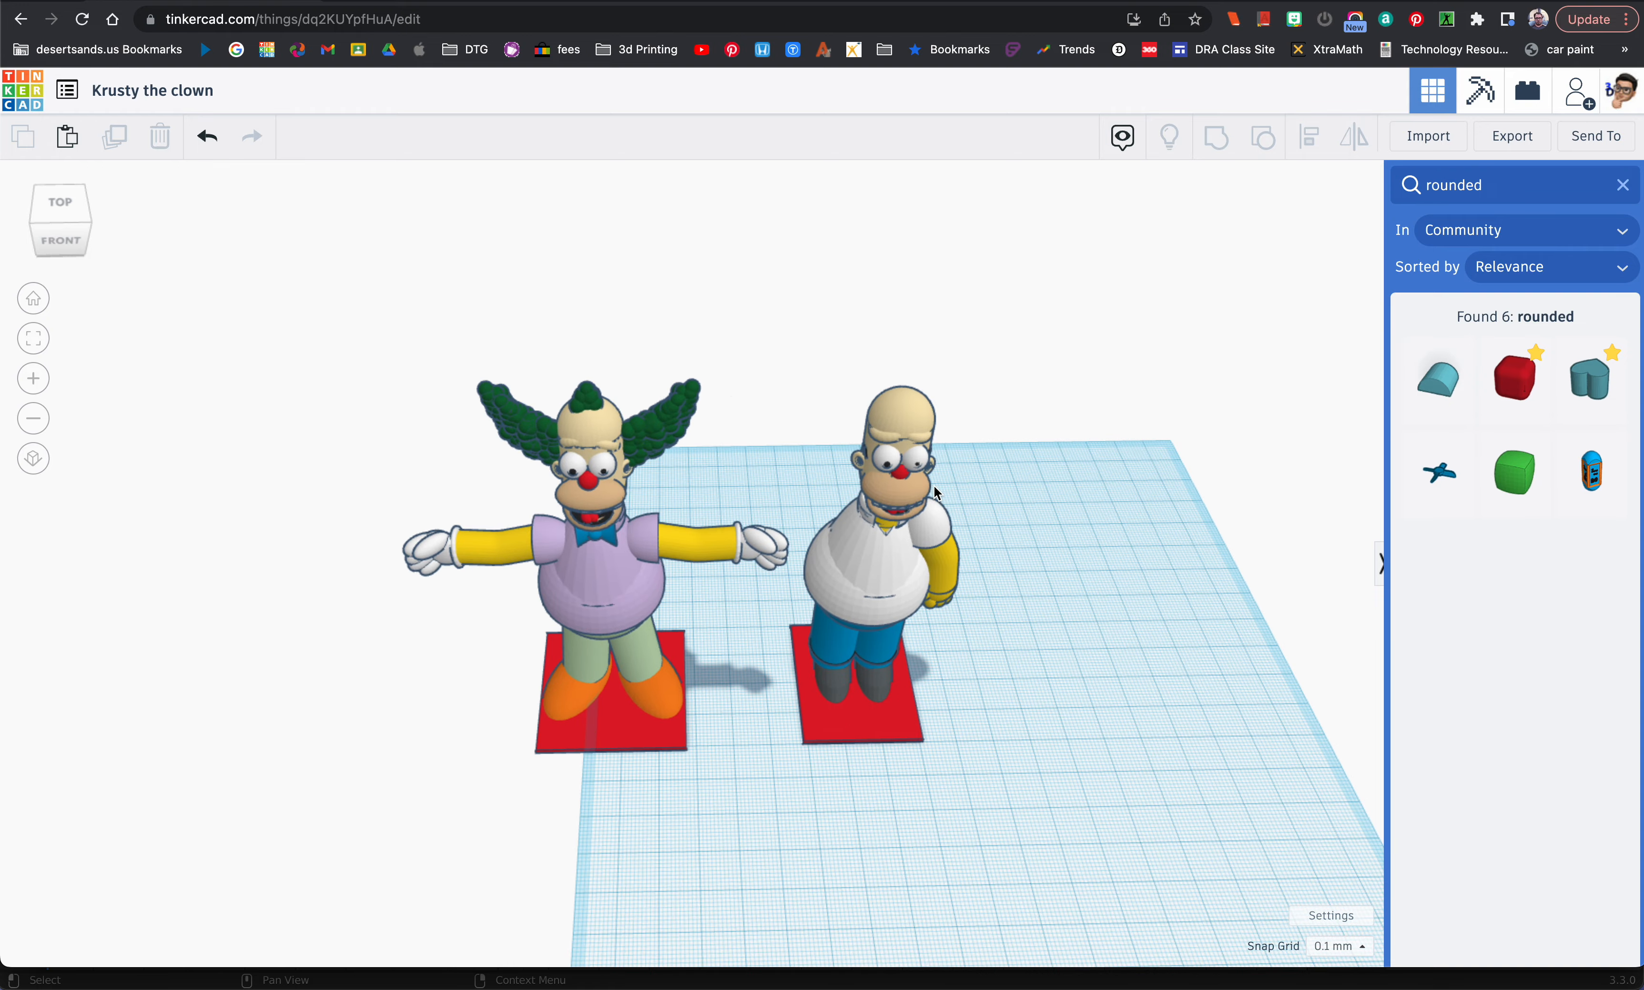
{"action": "right_click_drag", "start_coordinate": [800, 491], "coordinate": [727, 467]}
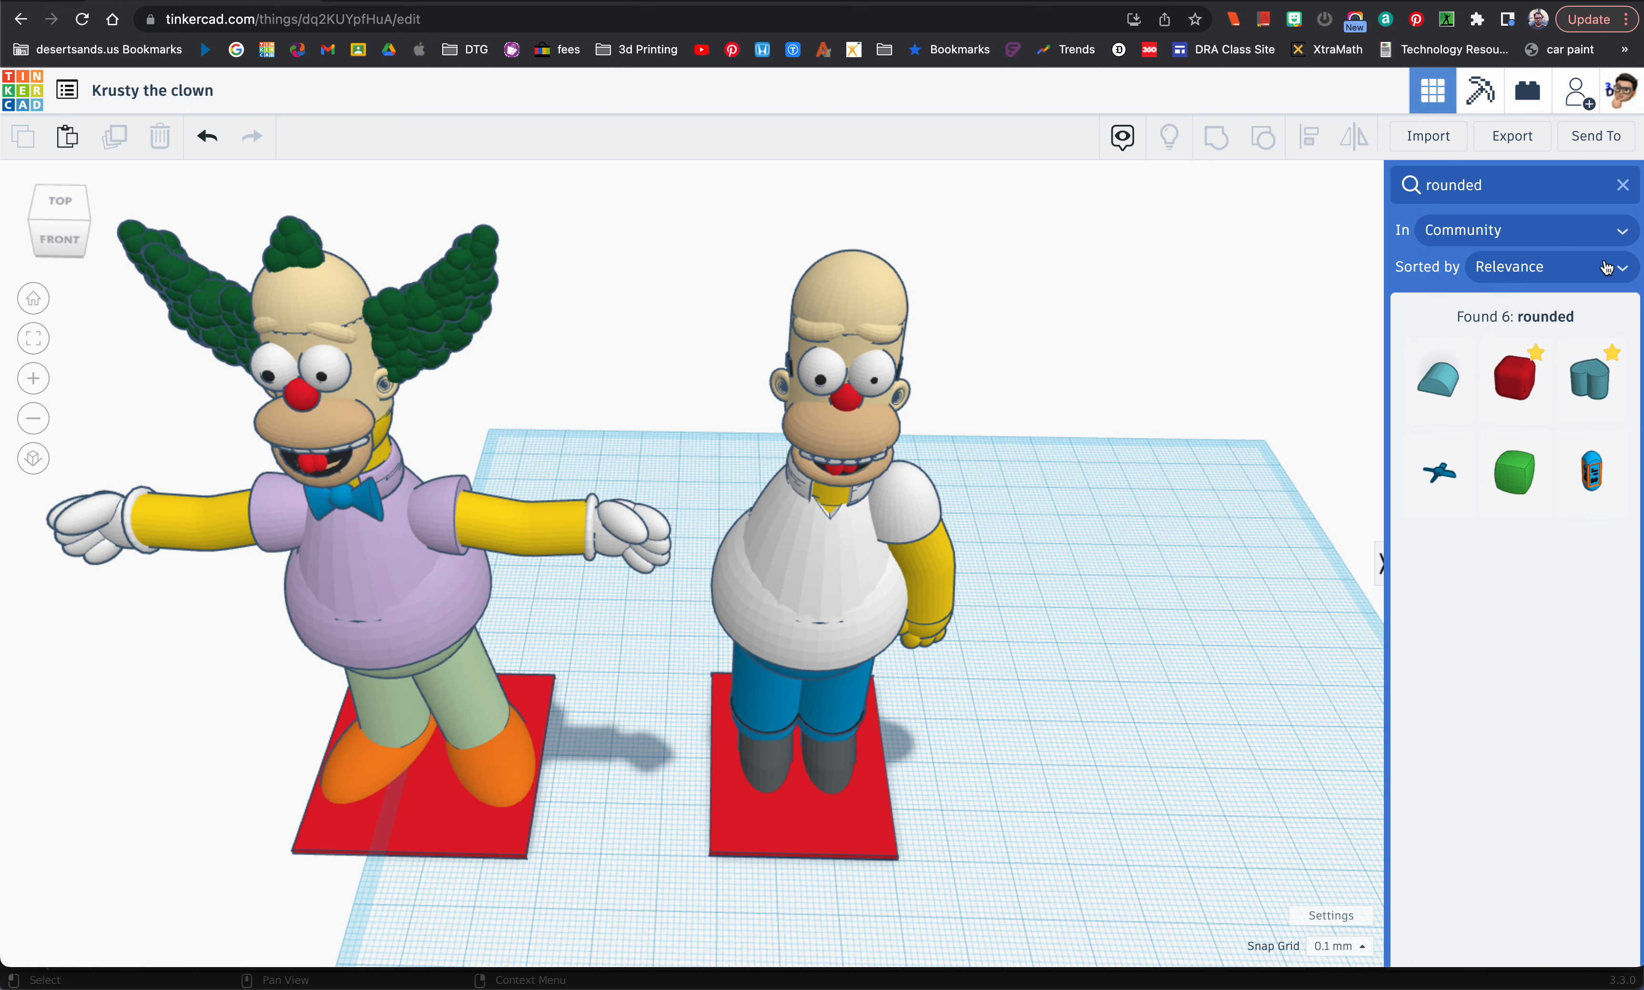
Step: Clear the shape search, add a sphere beside the white-shirted figure, and colour it dark green
{"action": "left_click", "coordinate": [1618, 186]}
{"action": "left_click_drag", "start_coordinate": [1516, 425], "coordinate": [975, 780]}
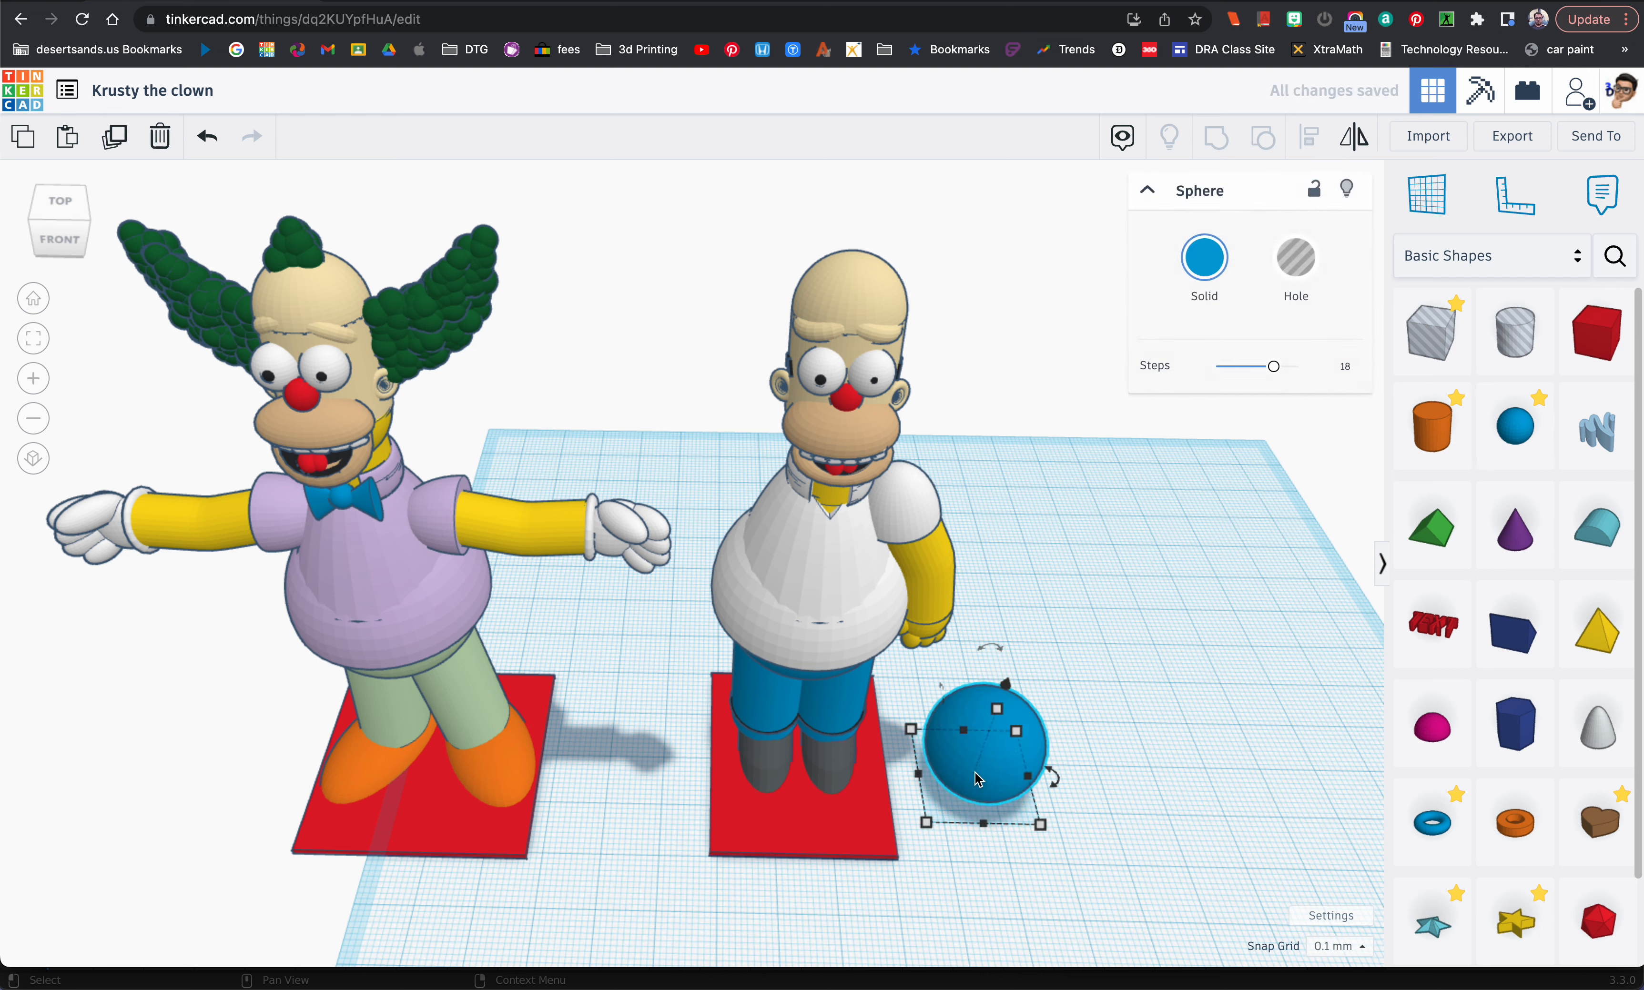
{"action": "left_click", "coordinate": [1205, 260]}
{"action": "left_click", "coordinate": [1286, 466]}
Step: Move the green sphere onto the top of the white-shirted figure's head and shrink it to tuft size
{"action": "left_click_drag", "start_coordinate": [1007, 685], "coordinate": [1051, 320]}
{"action": "left_click_drag", "start_coordinate": [1079, 391], "coordinate": [827, 357]}
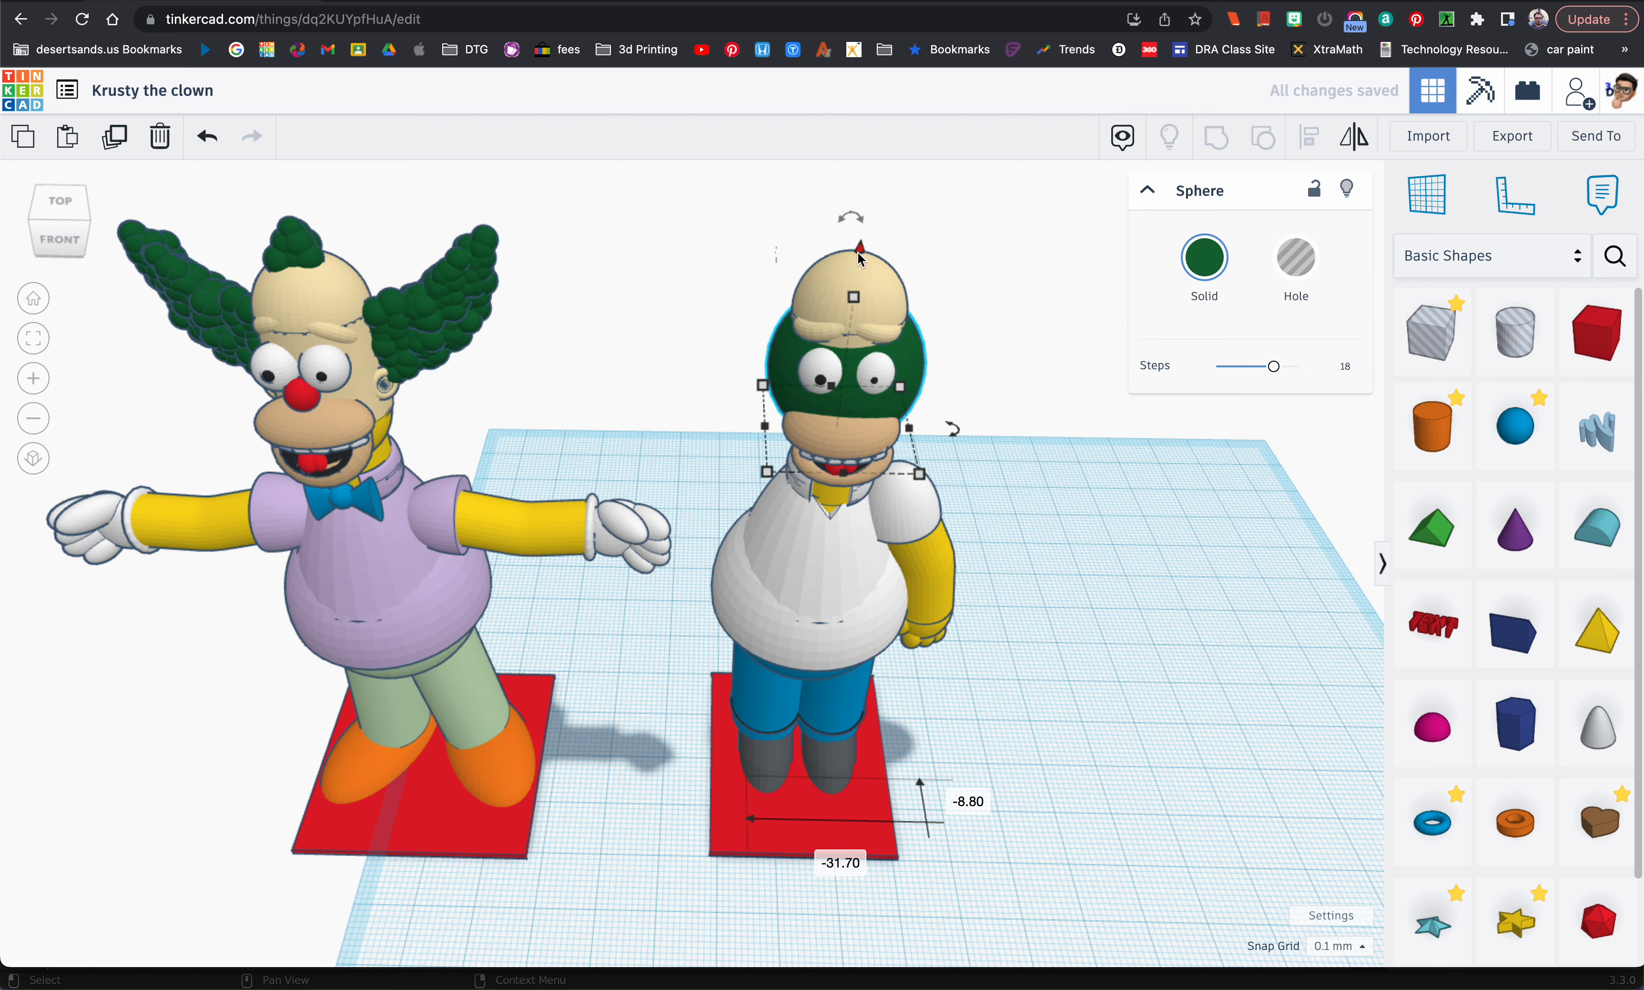
{"action": "mouse_move", "coordinate": [870, 352]}
{"action": "right_mouse_down"}
{"action": "mouse_move", "coordinate": [867, 288]}
{"action": "mouse_move", "coordinate": [863, 357]}
{"action": "right_mouse_up"}
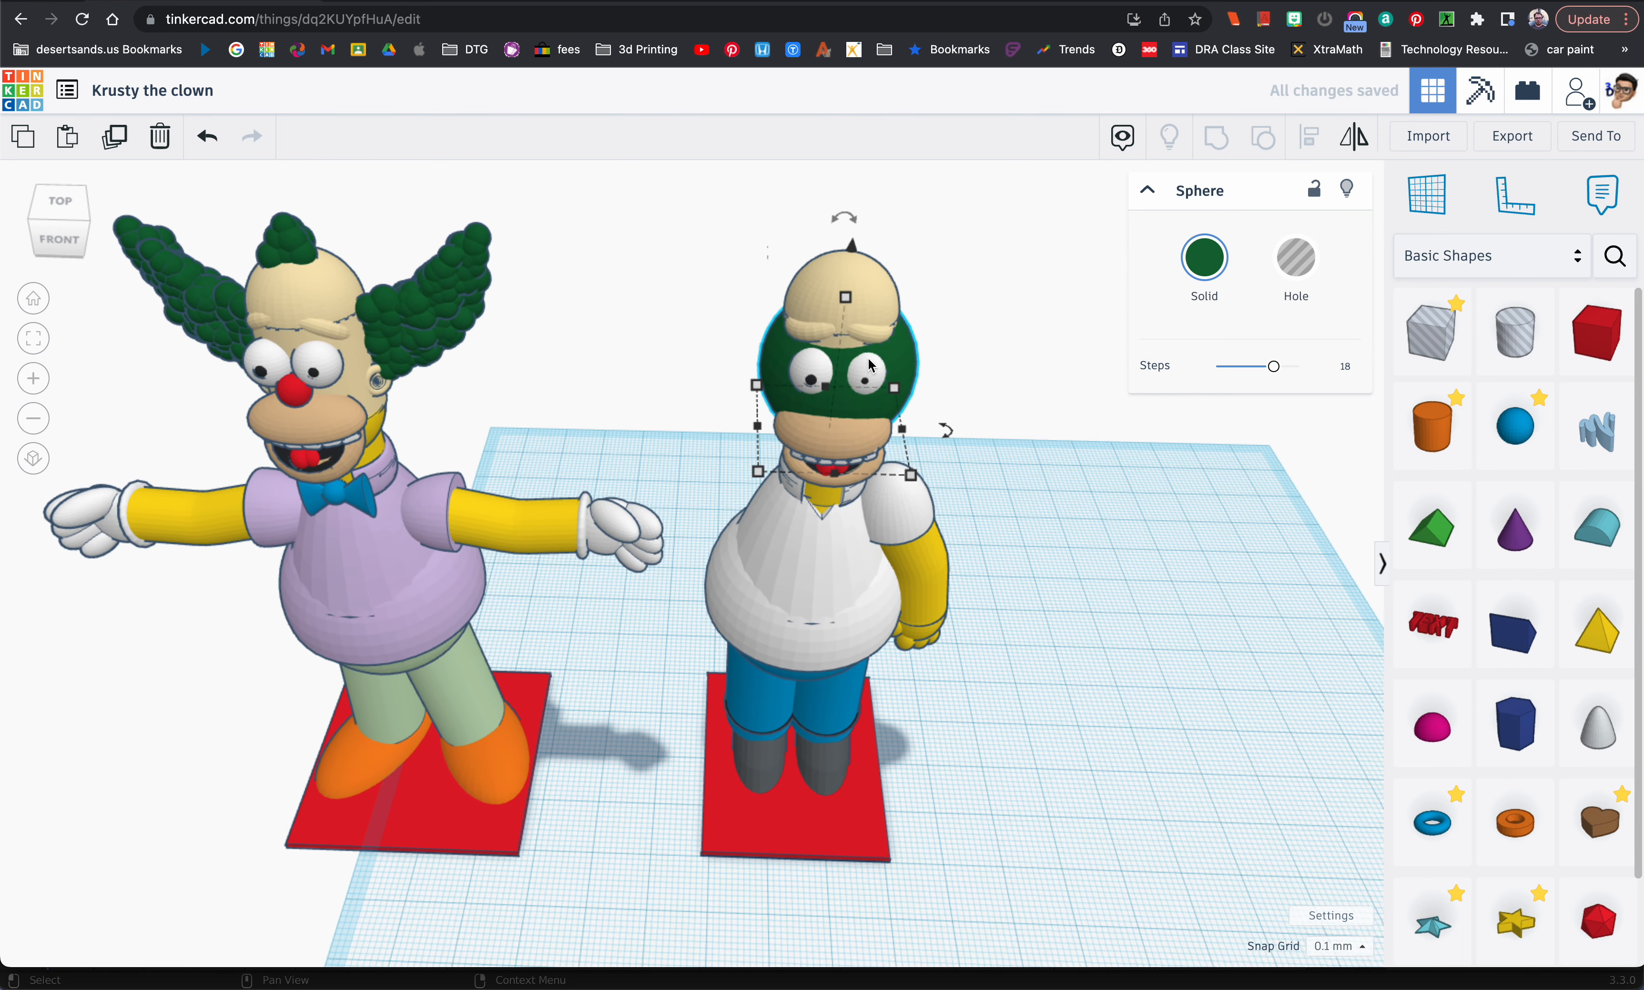
{"action": "left_click_drag", "start_coordinate": [854, 263], "coordinate": [852, 140]}
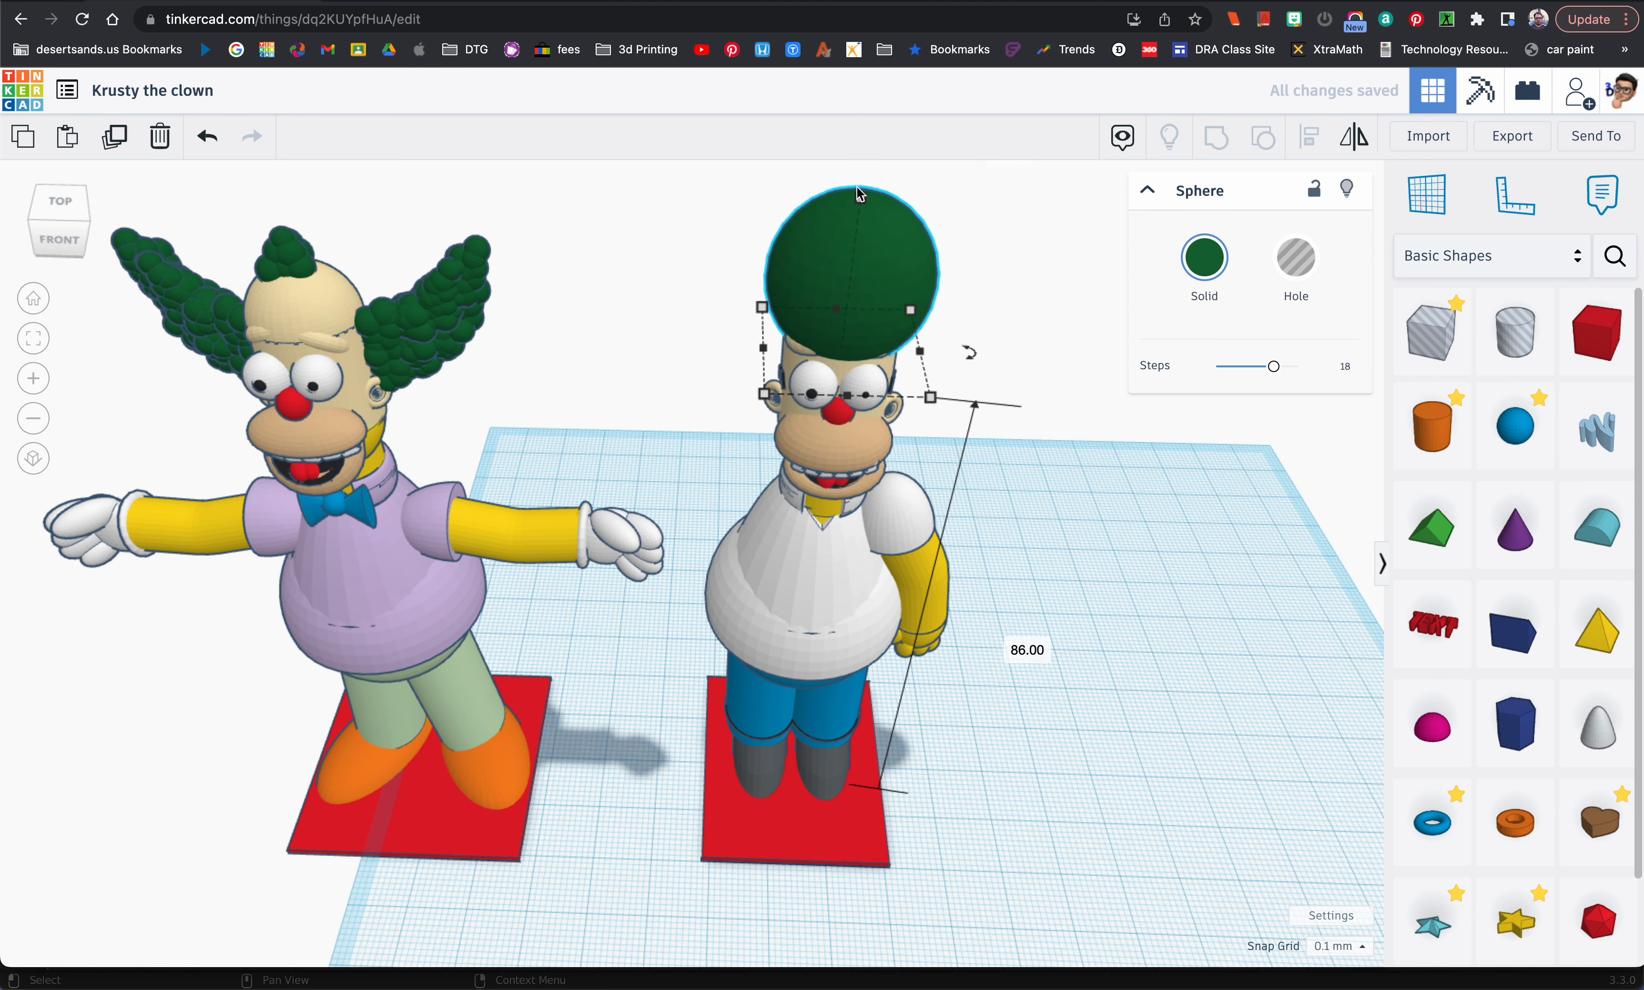
{"action": "left_click_drag", "start_coordinate": [862, 203], "coordinate": [856, 263]}
{"action": "left_click_drag", "start_coordinate": [861, 202], "coordinate": [861, 192]}
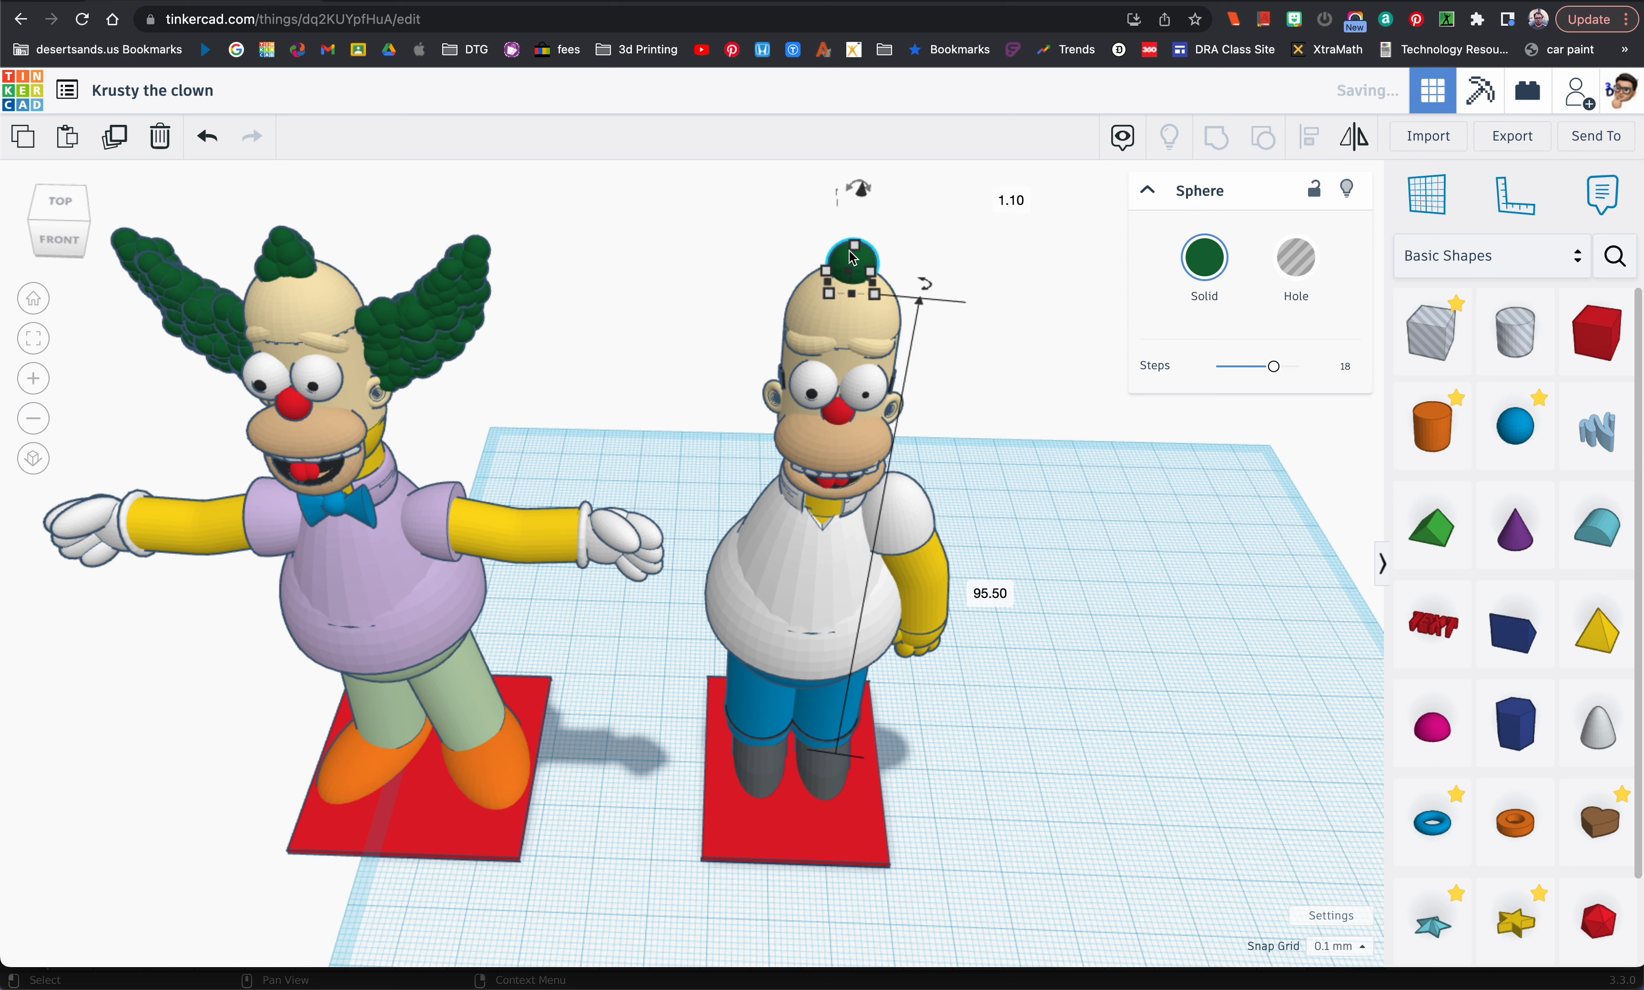
Step: Duplicate the green sphere twice and cluster the copies into a hair tuft, raising the rear copy by 0.8 mm
{"action": "key", "text": "f"}
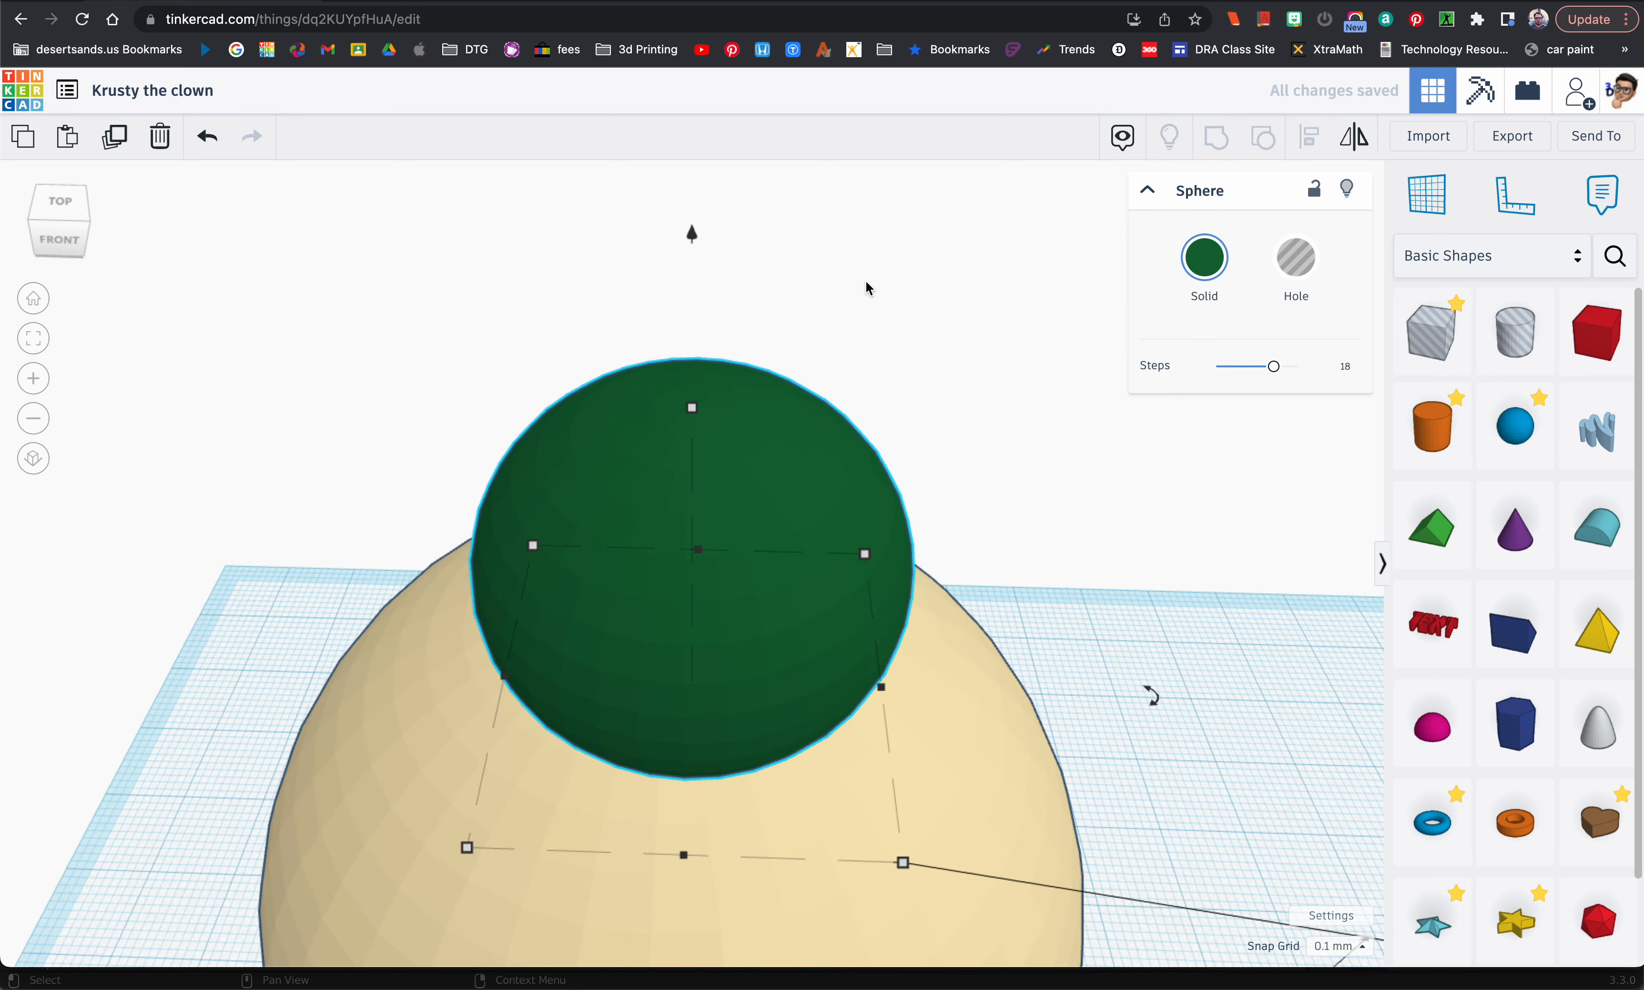
{"action": "scroll", "coordinate": [864, 286], "scroll_direction": "down", "scroll_amount": 3}
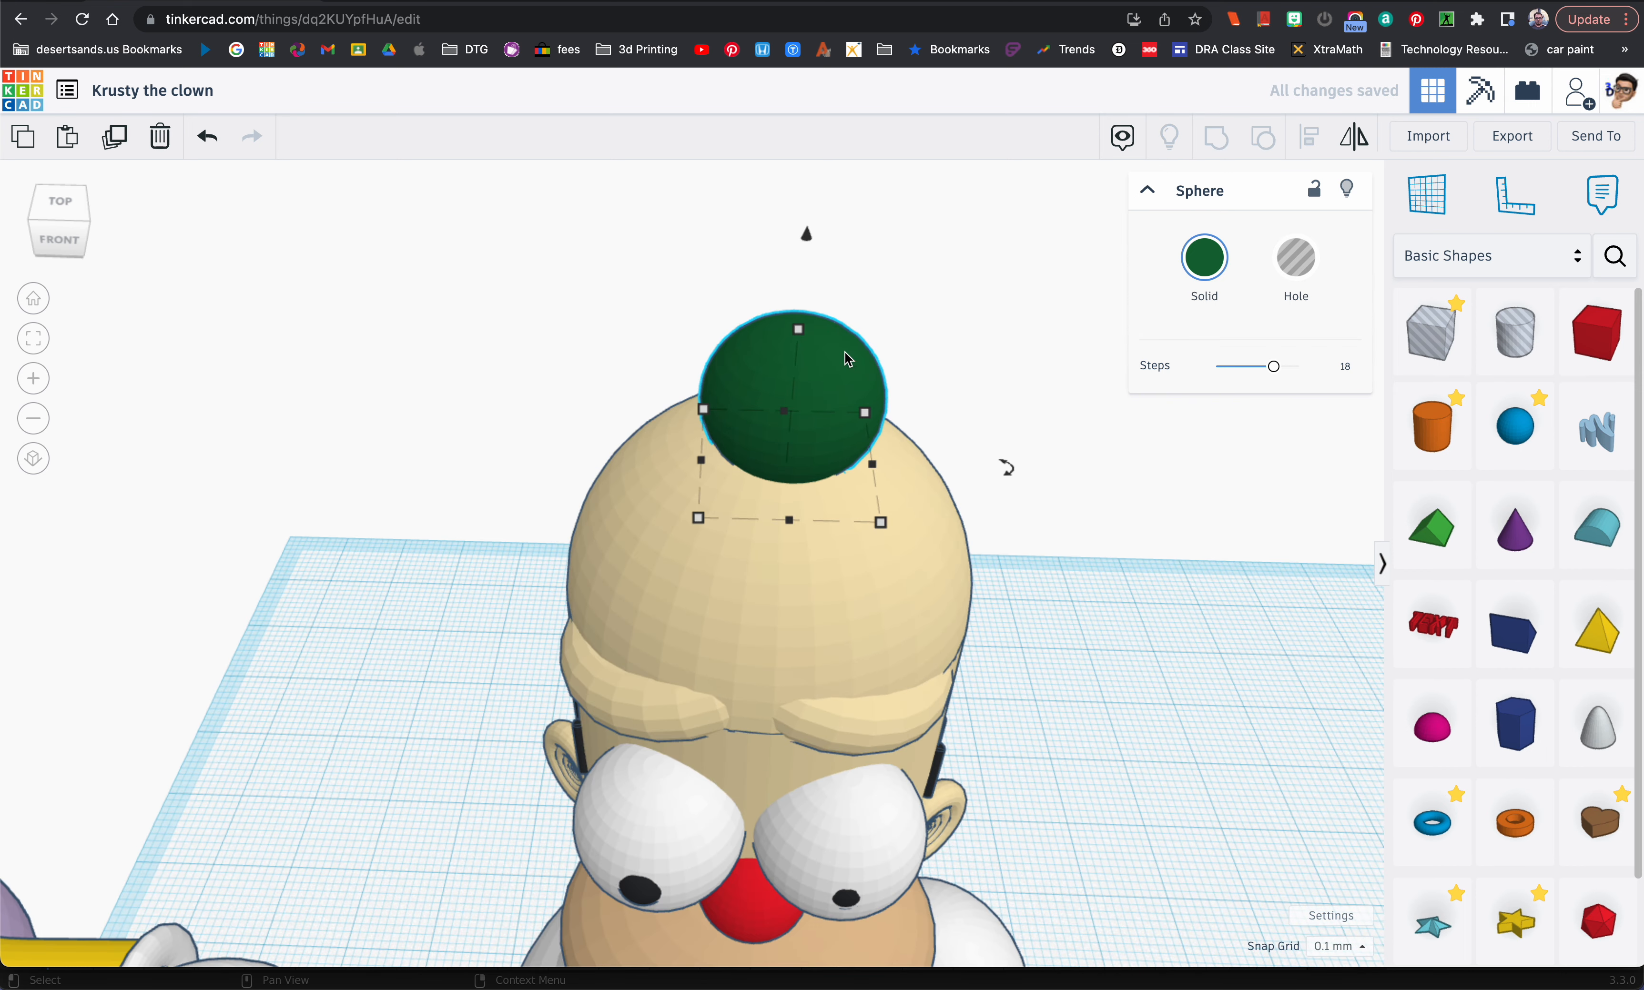
{"action": "left_click_drag", "start_coordinate": [847, 365], "coordinate": [790, 357], "text": "alt"}
{"action": "key", "text": "ctrl+d"}
{"action": "mouse_move", "coordinate": [677, 335]}
{"action": "left_mouse_down"}
{"action": "mouse_move", "coordinate": [842, 309]}
{"action": "mouse_move", "coordinate": [823, 331]}
{"action": "left_mouse_up"}
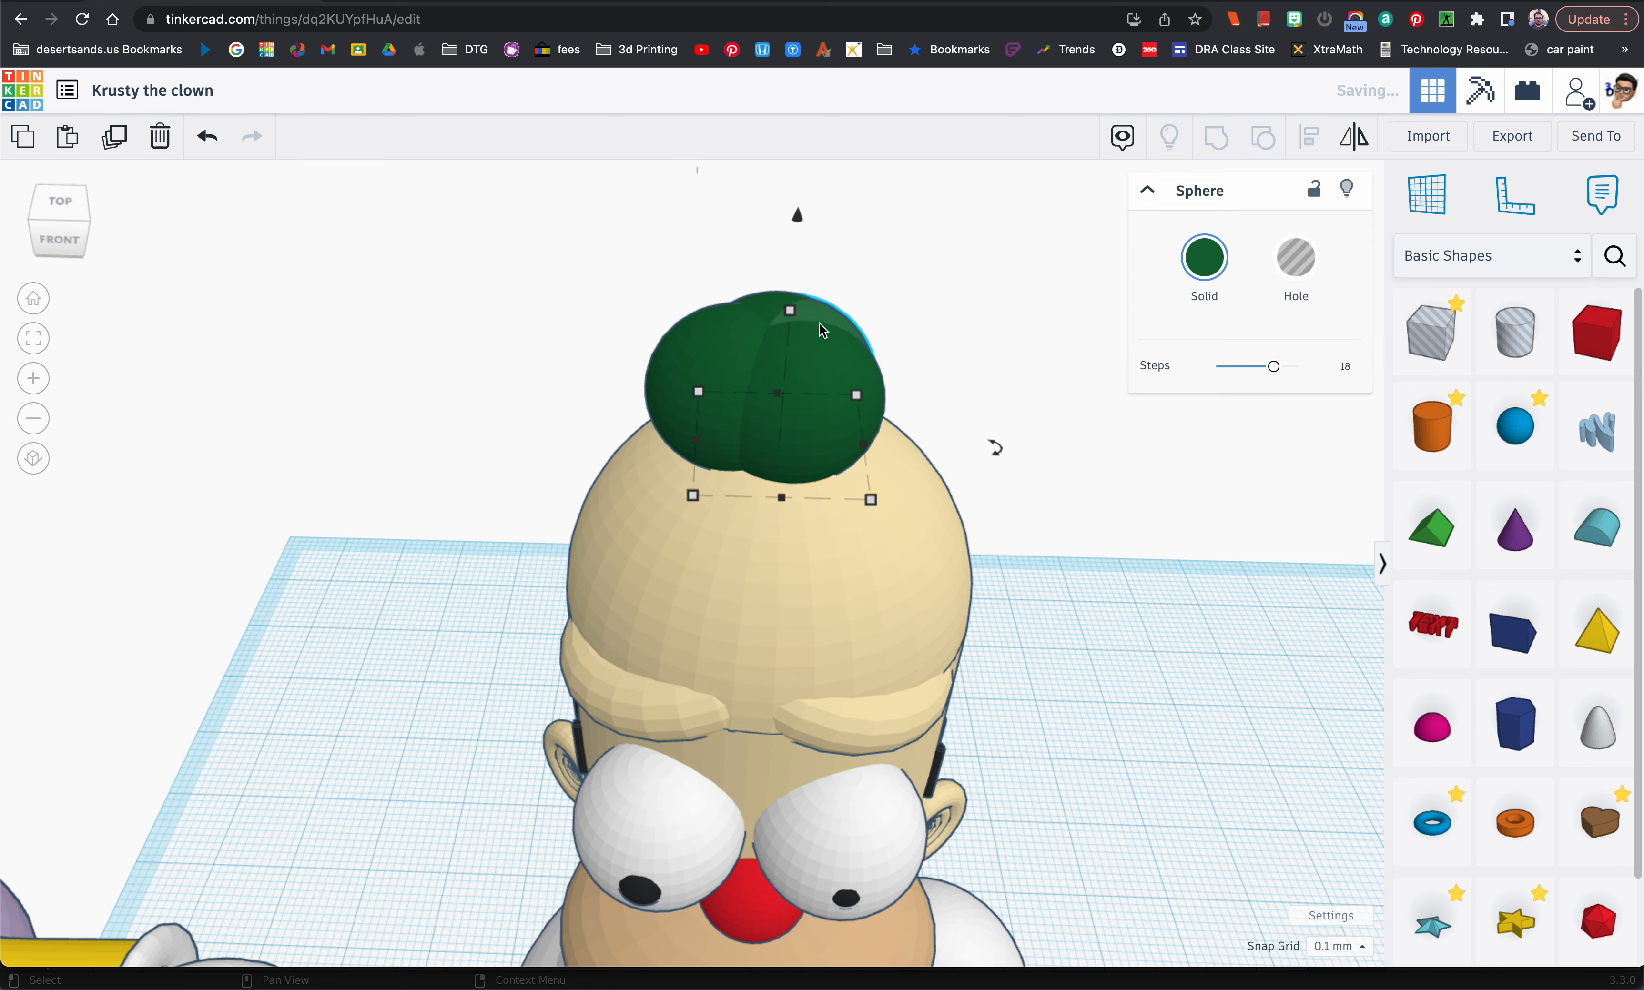
{"action": "left_click_drag", "start_coordinate": [804, 232], "coordinate": [796, 182]}
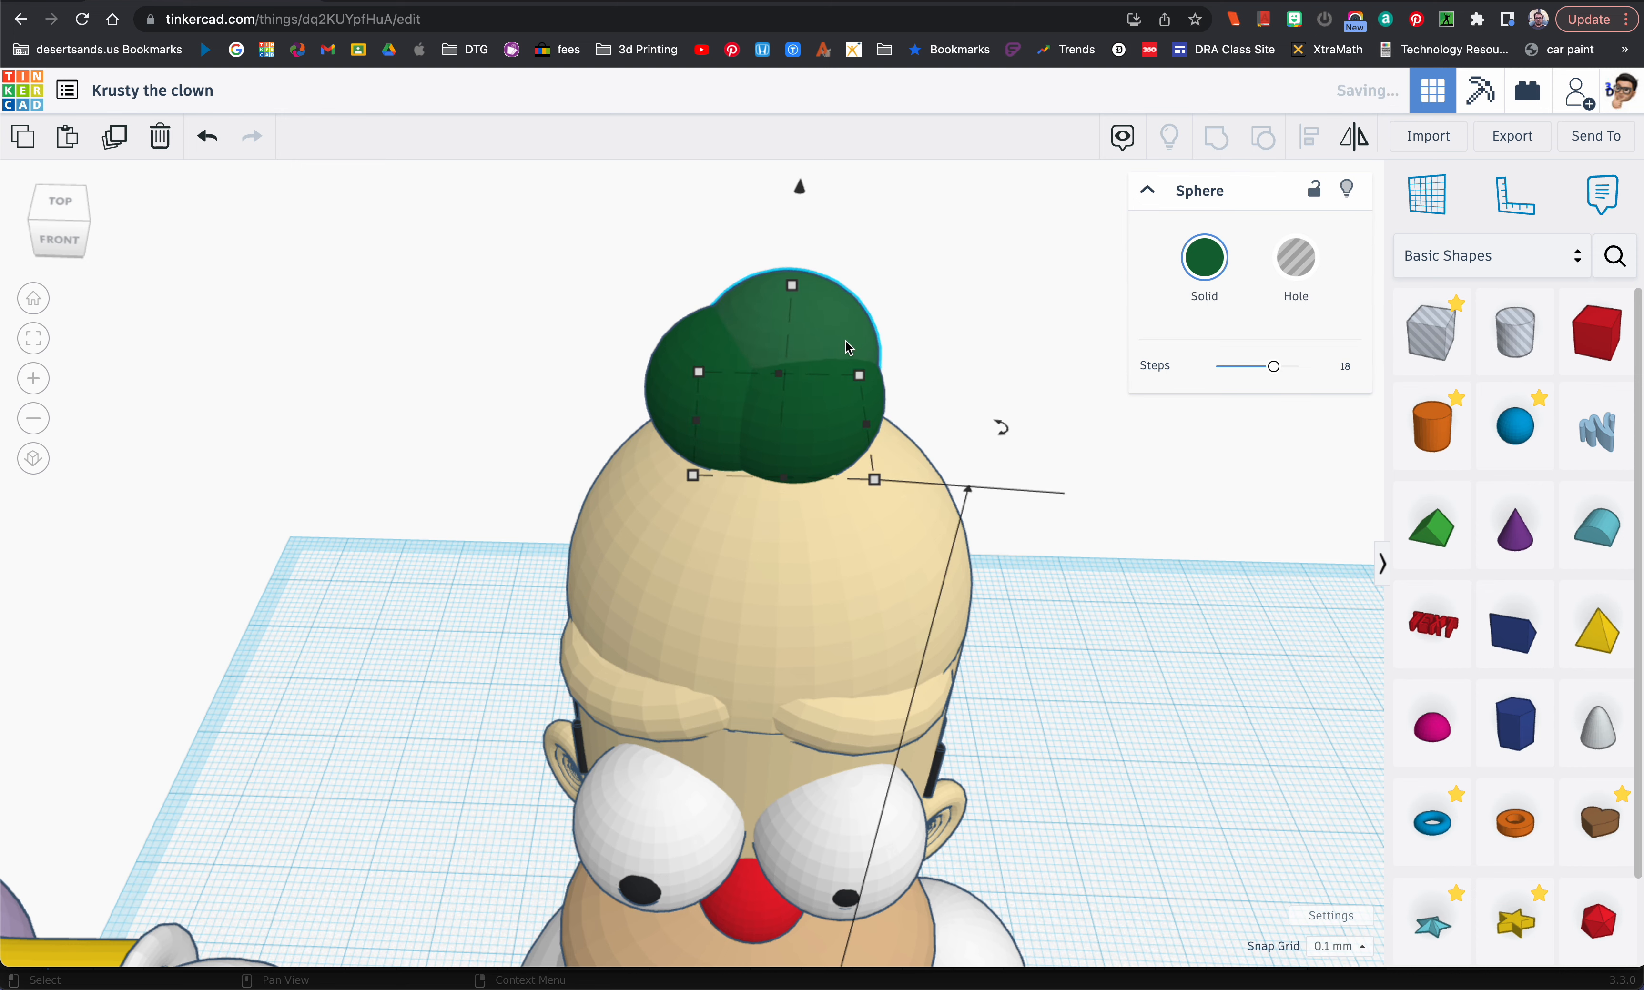
Step: Duplicate the finished clown's left hair piece and place the copy on the left side of the white-shirted figure's head
{"action": "scroll", "coordinate": [846, 347], "scroll_direction": "down", "scroll_amount": 2}
{"action": "scroll", "coordinate": [846, 347], "scroll_direction": "down", "scroll_amount": 3}
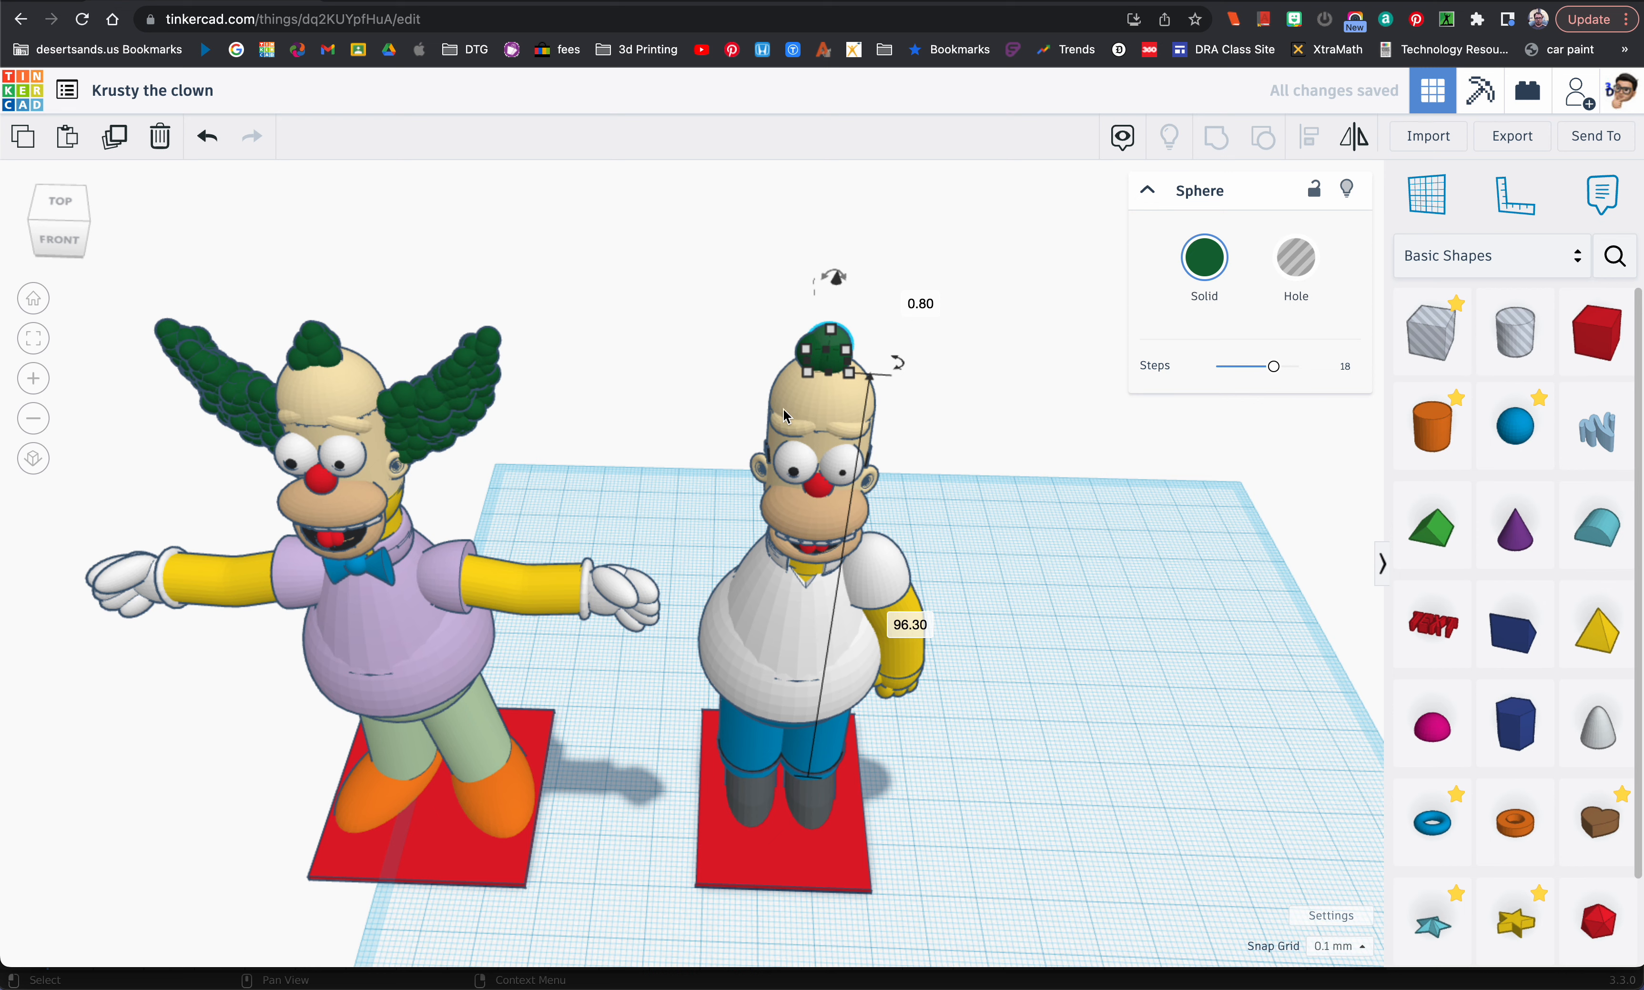
{"action": "right_click_drag", "start_coordinate": [475, 435], "coordinate": [557, 407]}
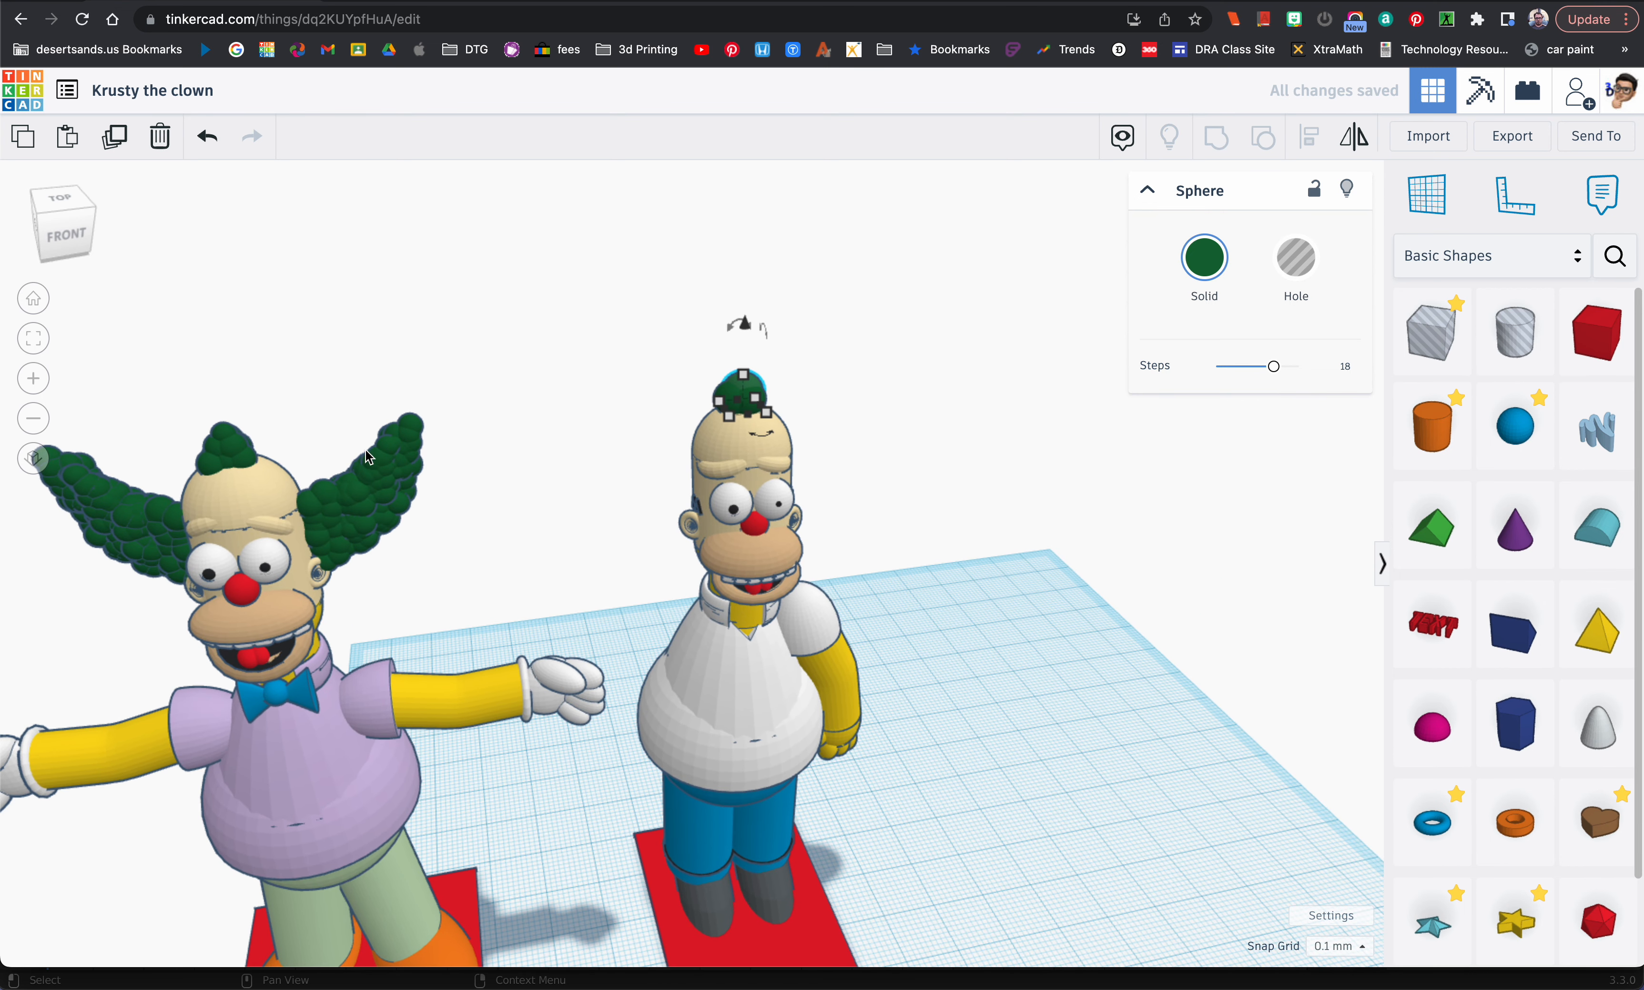
{"action": "left_click", "coordinate": [146, 530]}
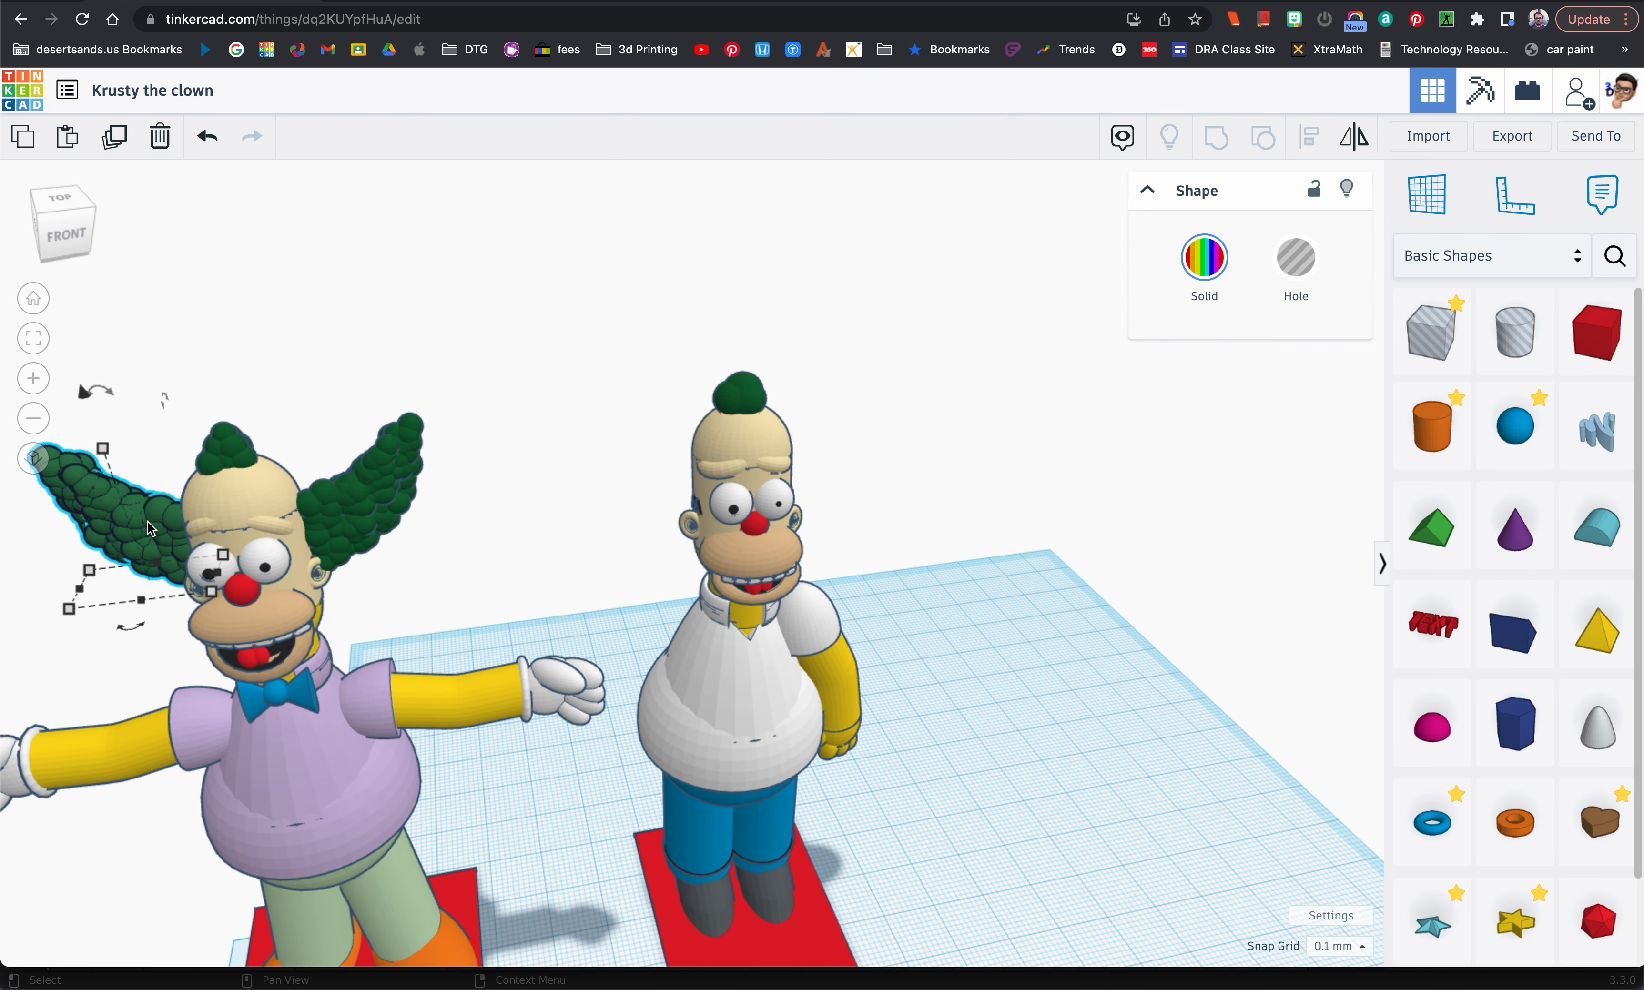
{"action": "key", "text": "ctrl+d"}
{"action": "left_click_drag", "start_coordinate": [151, 528], "coordinate": [662, 464]}
Step: Duplicate the copied hair piece, mirror it left to right, and place it on the right side of the head
{"action": "key", "text": "ctrl+d"}
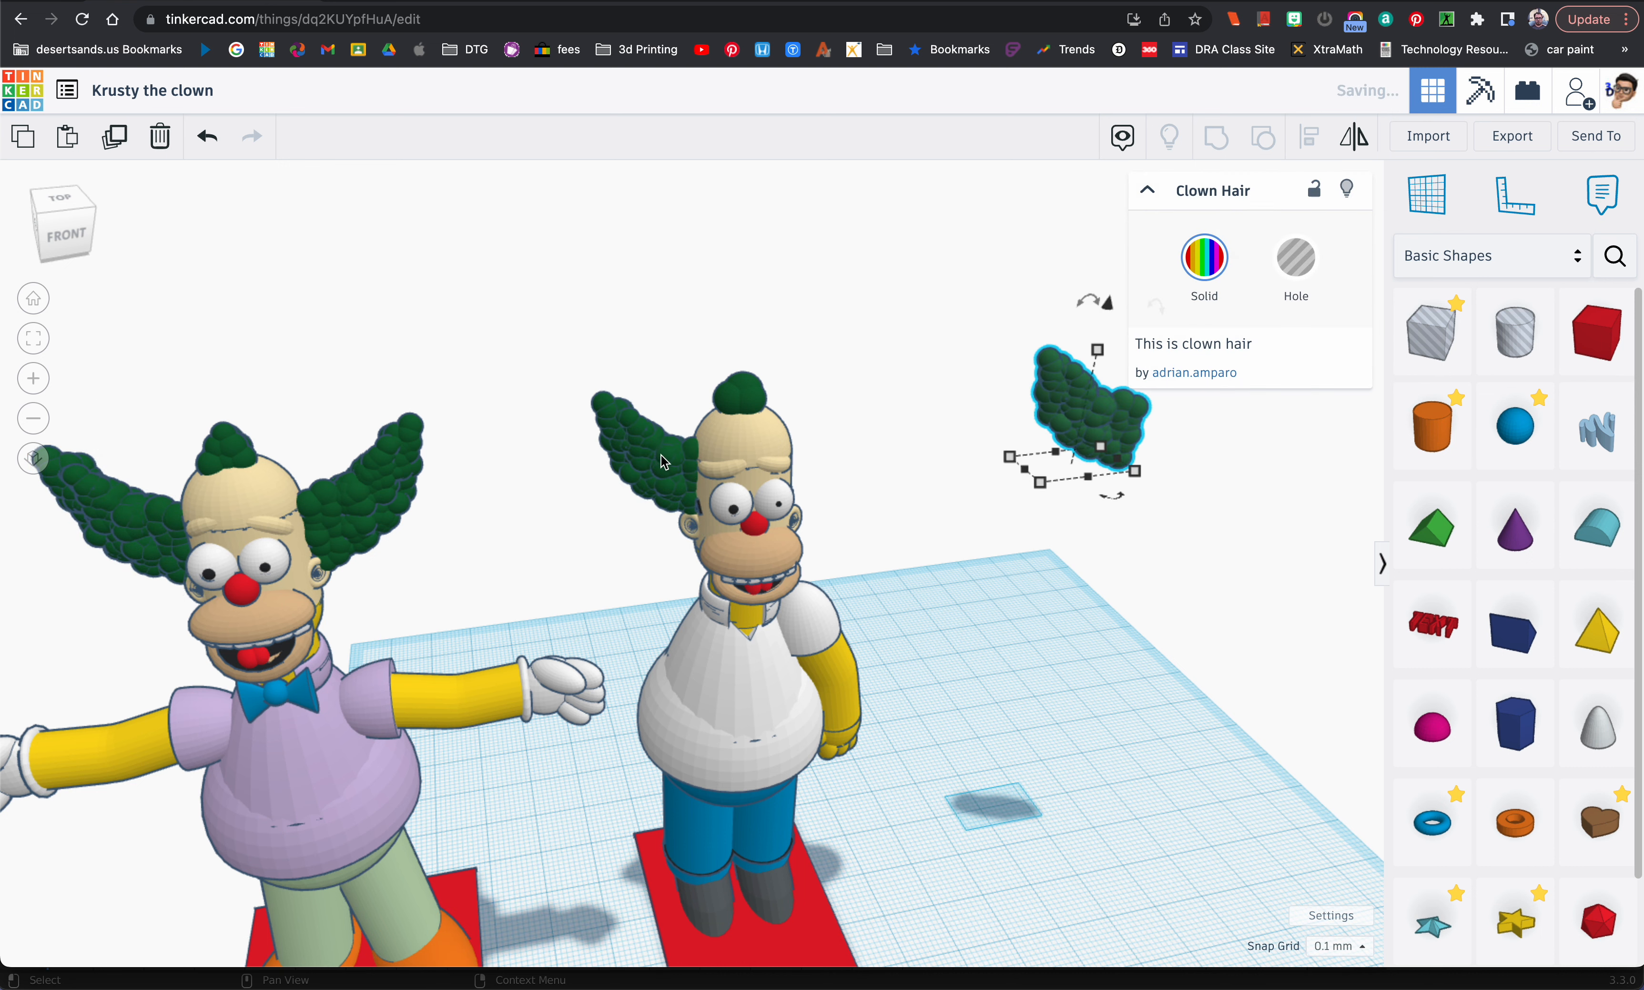
{"action": "left_click", "coordinate": [1354, 150]}
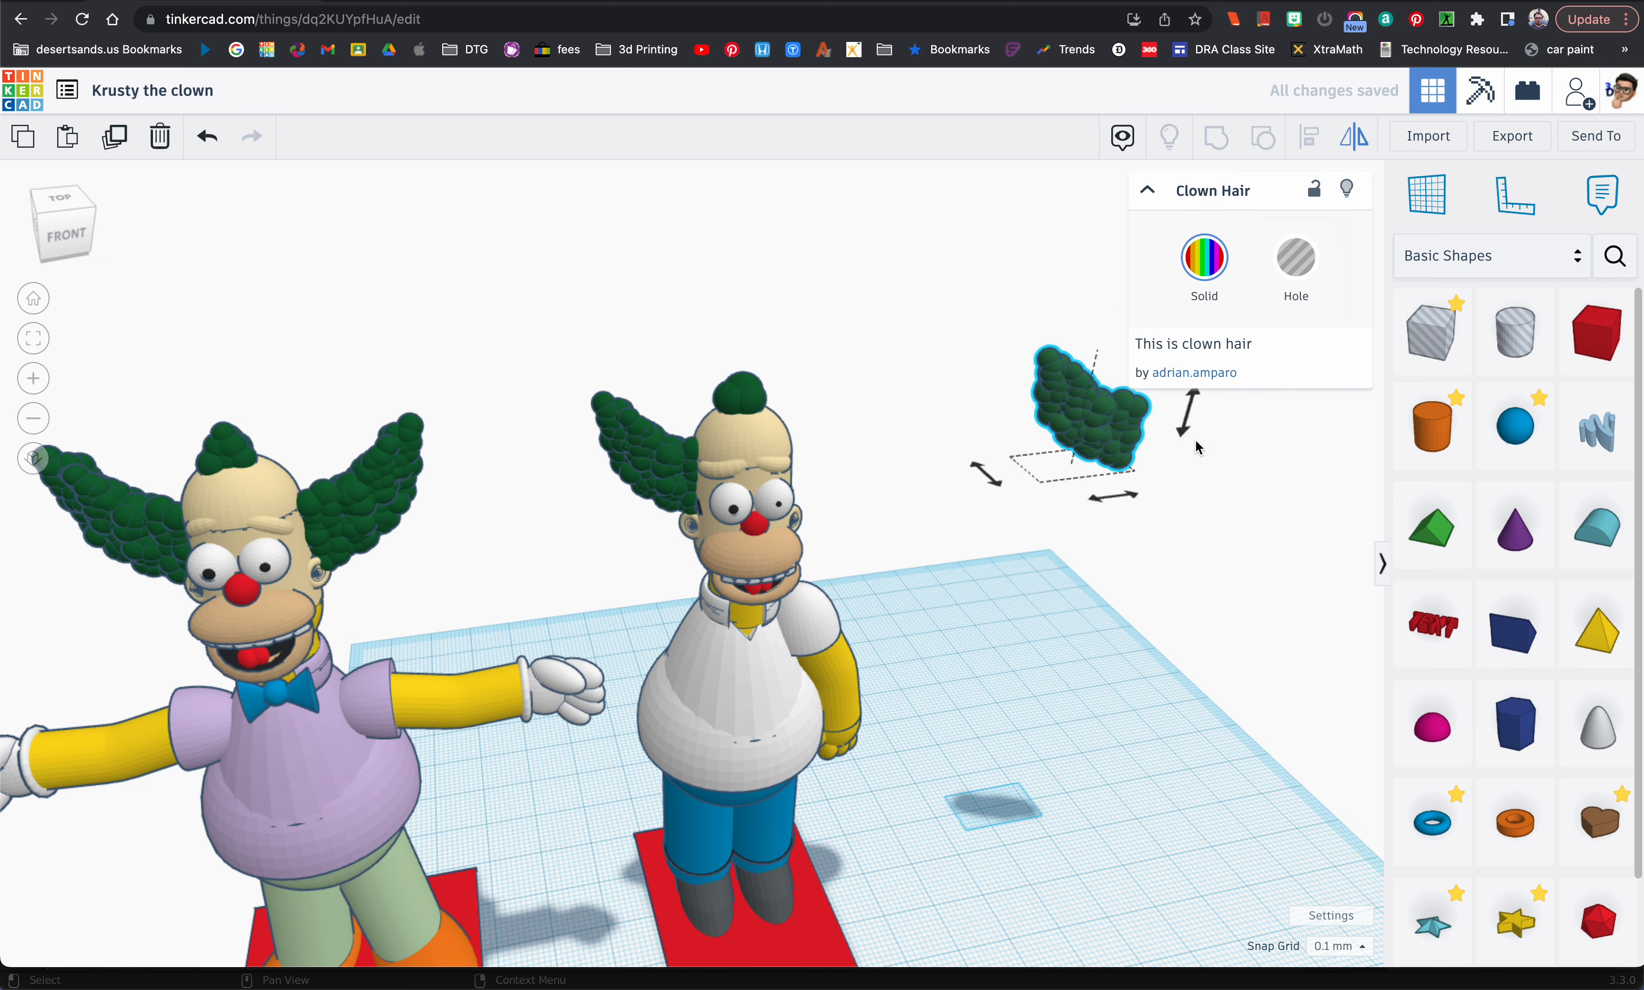
{"action": "left_click", "coordinate": [1129, 494]}
{"action": "left_click_drag", "start_coordinate": [1067, 454], "coordinate": [822, 459]}
{"action": "mouse_move", "coordinate": [851, 473]}
{"action": "right_mouse_down"}
{"action": "mouse_move", "coordinate": [812, 446]}
{"action": "mouse_move", "coordinate": [822, 455]}
{"action": "right_mouse_up"}
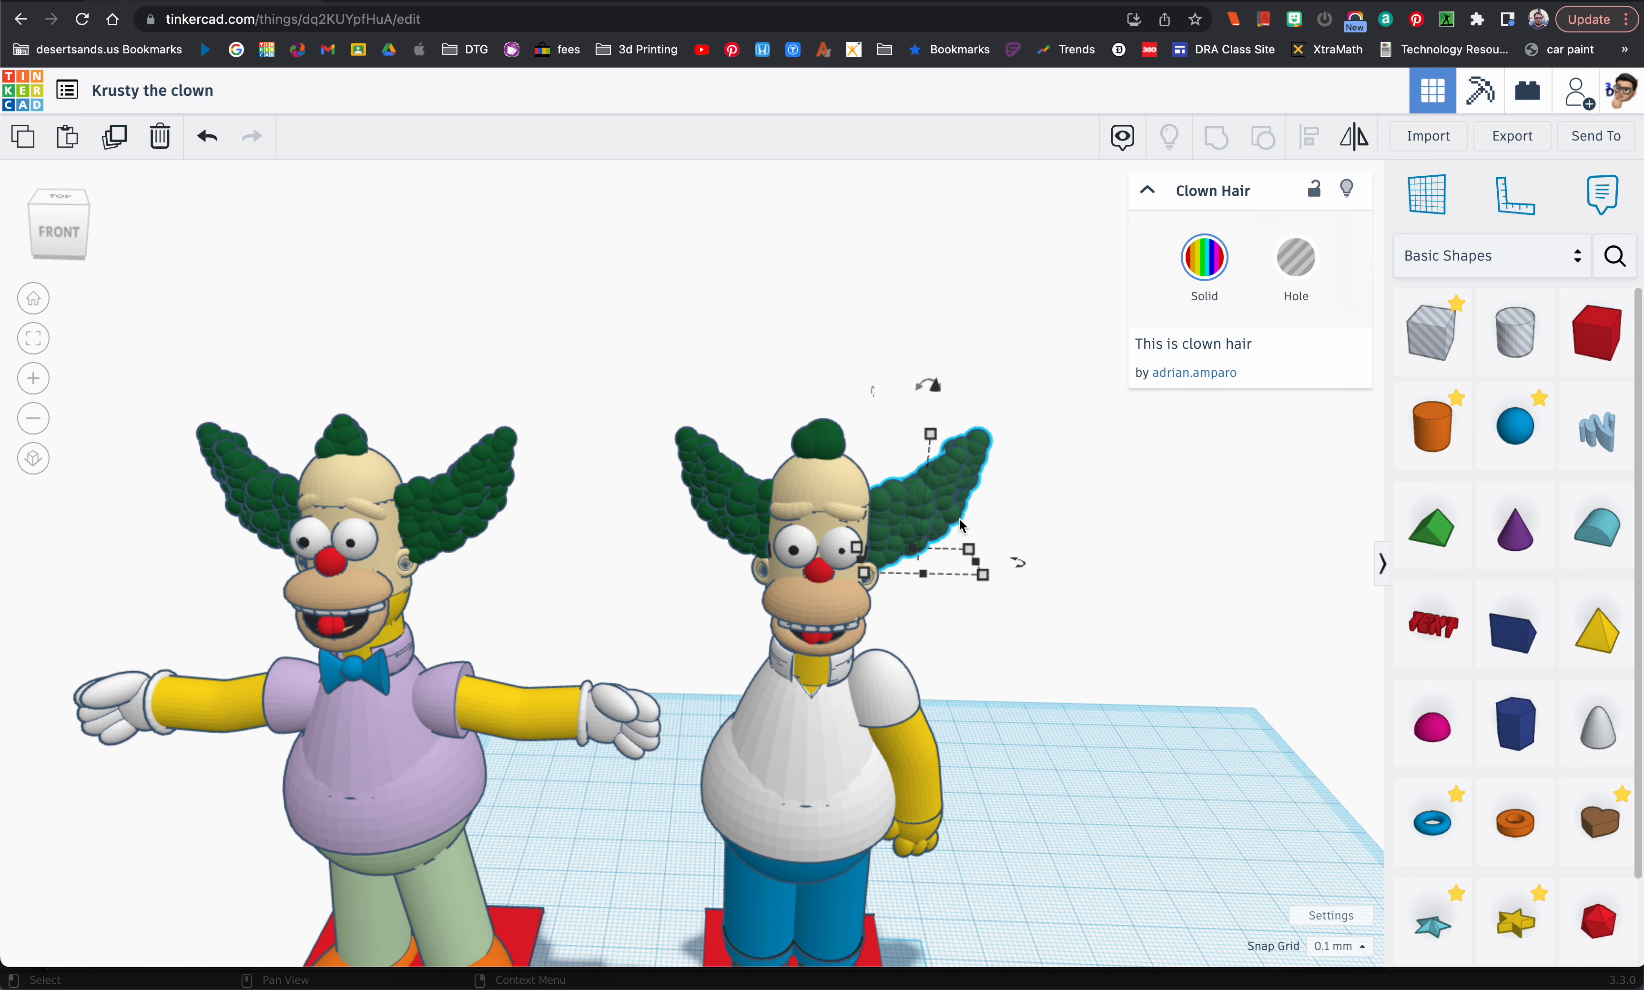
{"action": "left_click", "coordinate": [959, 596]}
{"action": "mouse_move", "coordinate": [958, 596]}
{"action": "right_mouse_down"}
{"action": "mouse_move", "coordinate": [932, 587]}
{"action": "mouse_move", "coordinate": [972, 590]}
{"action": "right_mouse_up"}
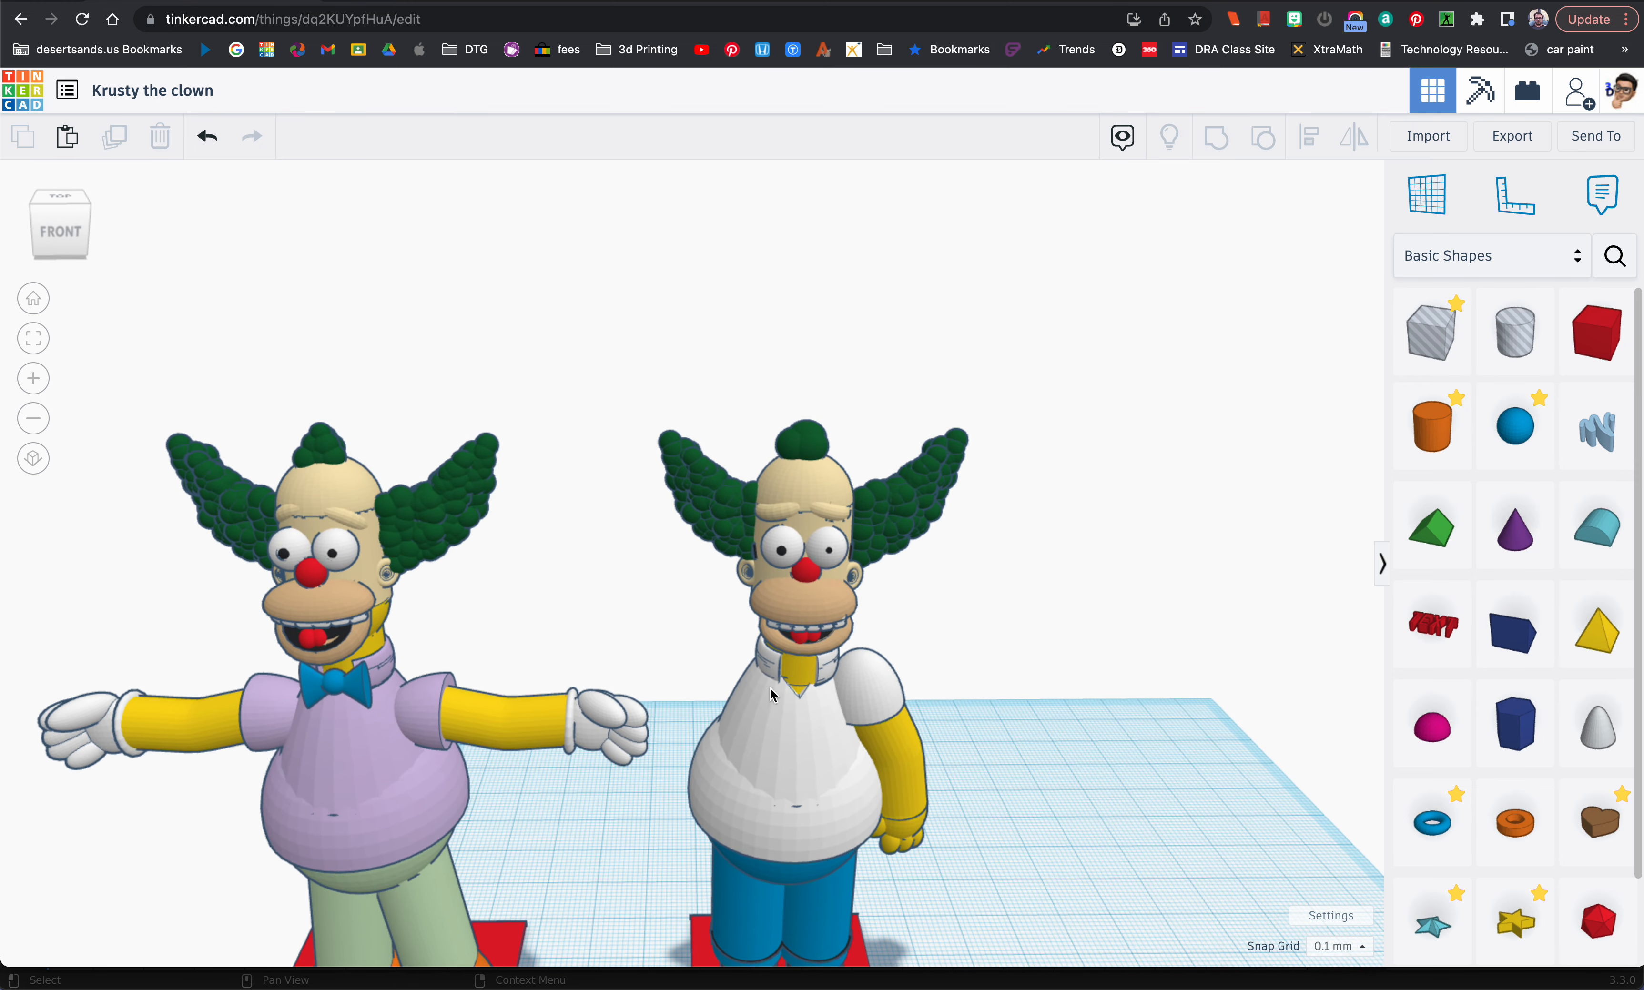
Step: Recolour the white-shirted figure's paraboloid and neck cylinder pale cream, after checking the Krusty the clown.png reference
{"action": "right_click_drag", "start_coordinate": [788, 683], "coordinate": [782, 655]}
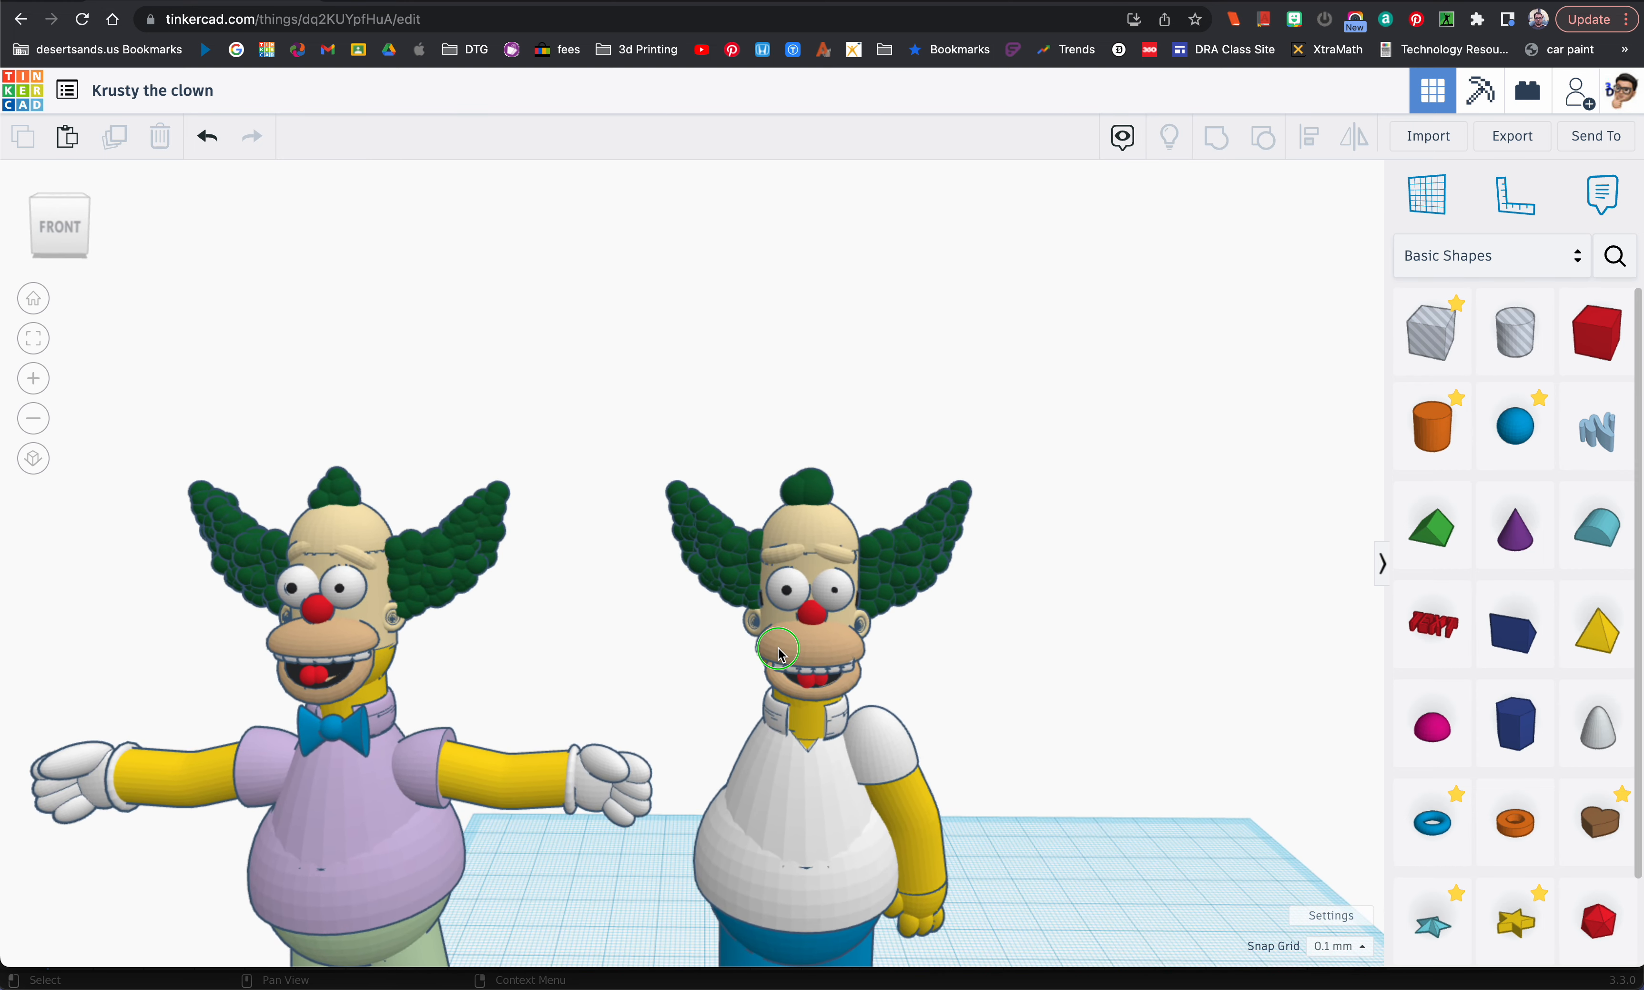
{"action": "left_click", "coordinate": [385, 670]}
{"action": "key", "text": "super+Tab"}
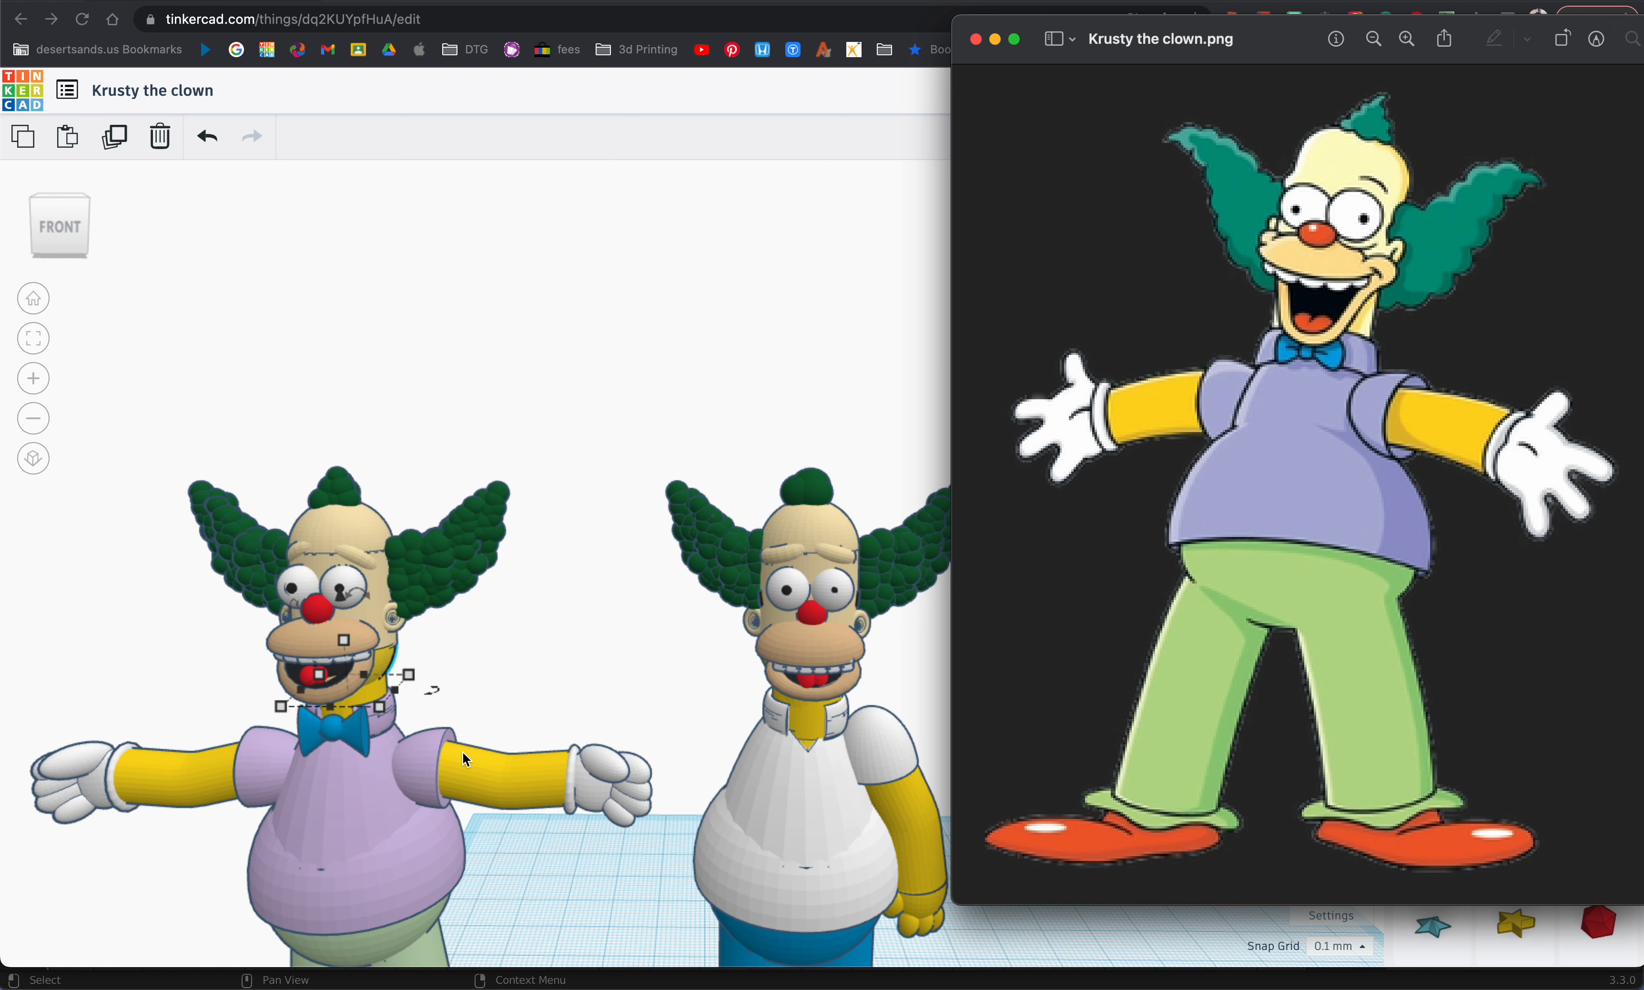
{"action": "left_click", "coordinate": [491, 644]}
{"action": "left_click", "coordinate": [493, 669]}
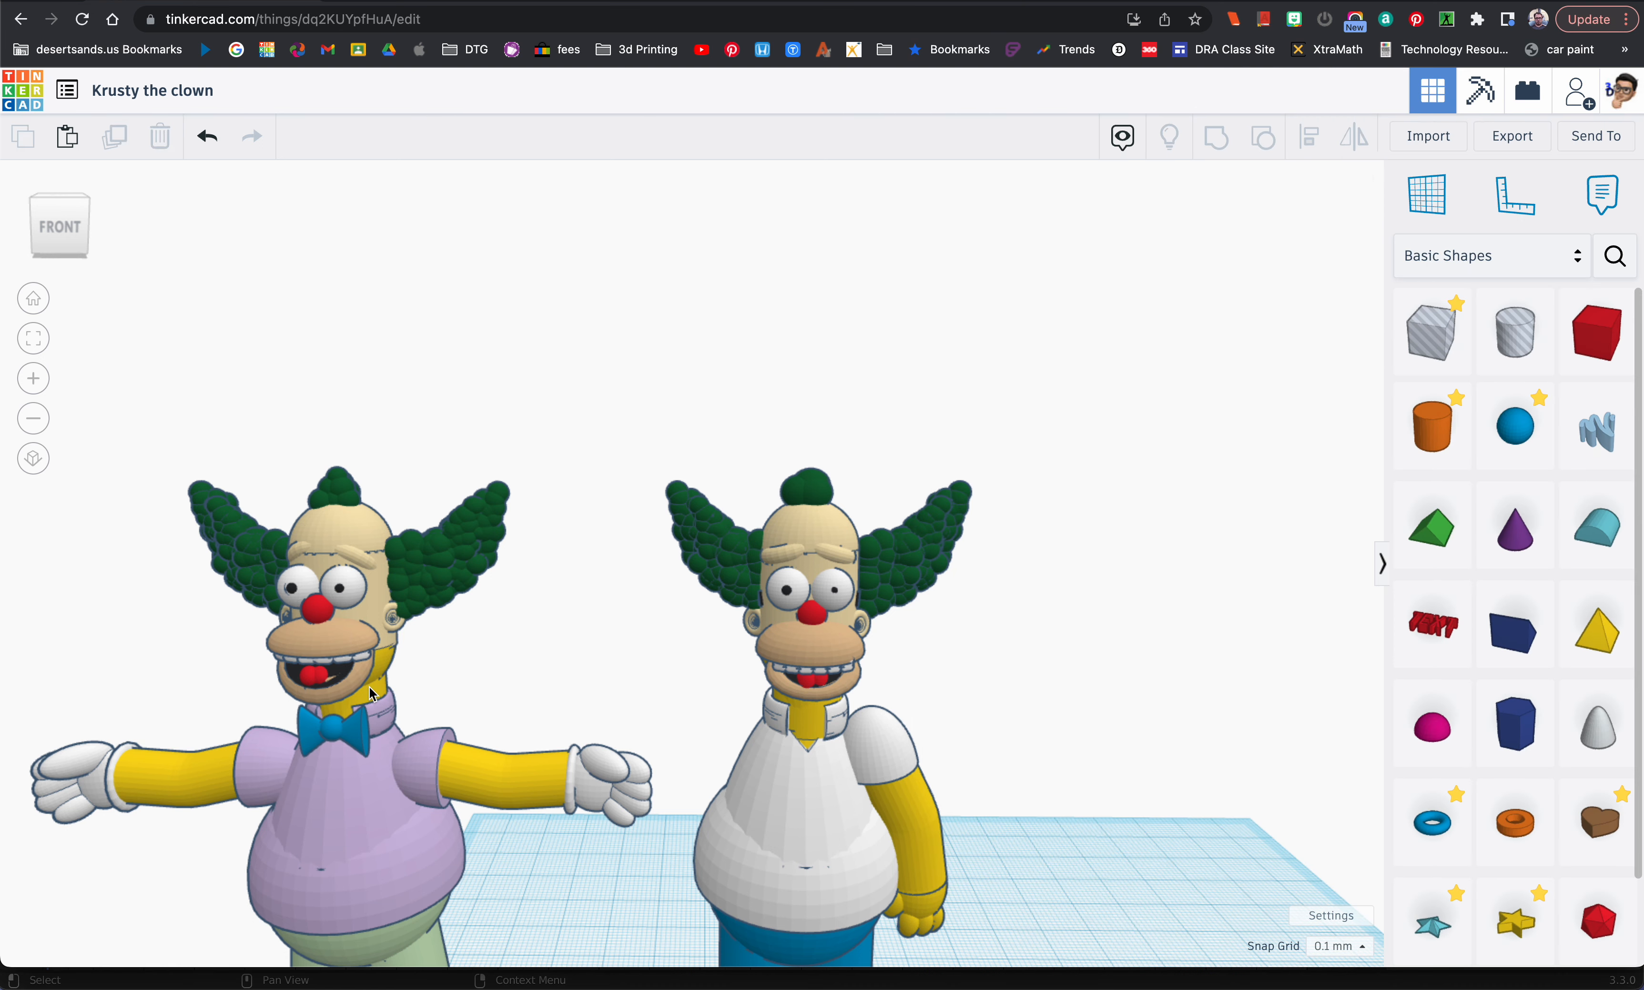
{"action": "left_click", "coordinate": [797, 723]}
{"action": "left_click", "coordinate": [1204, 260]}
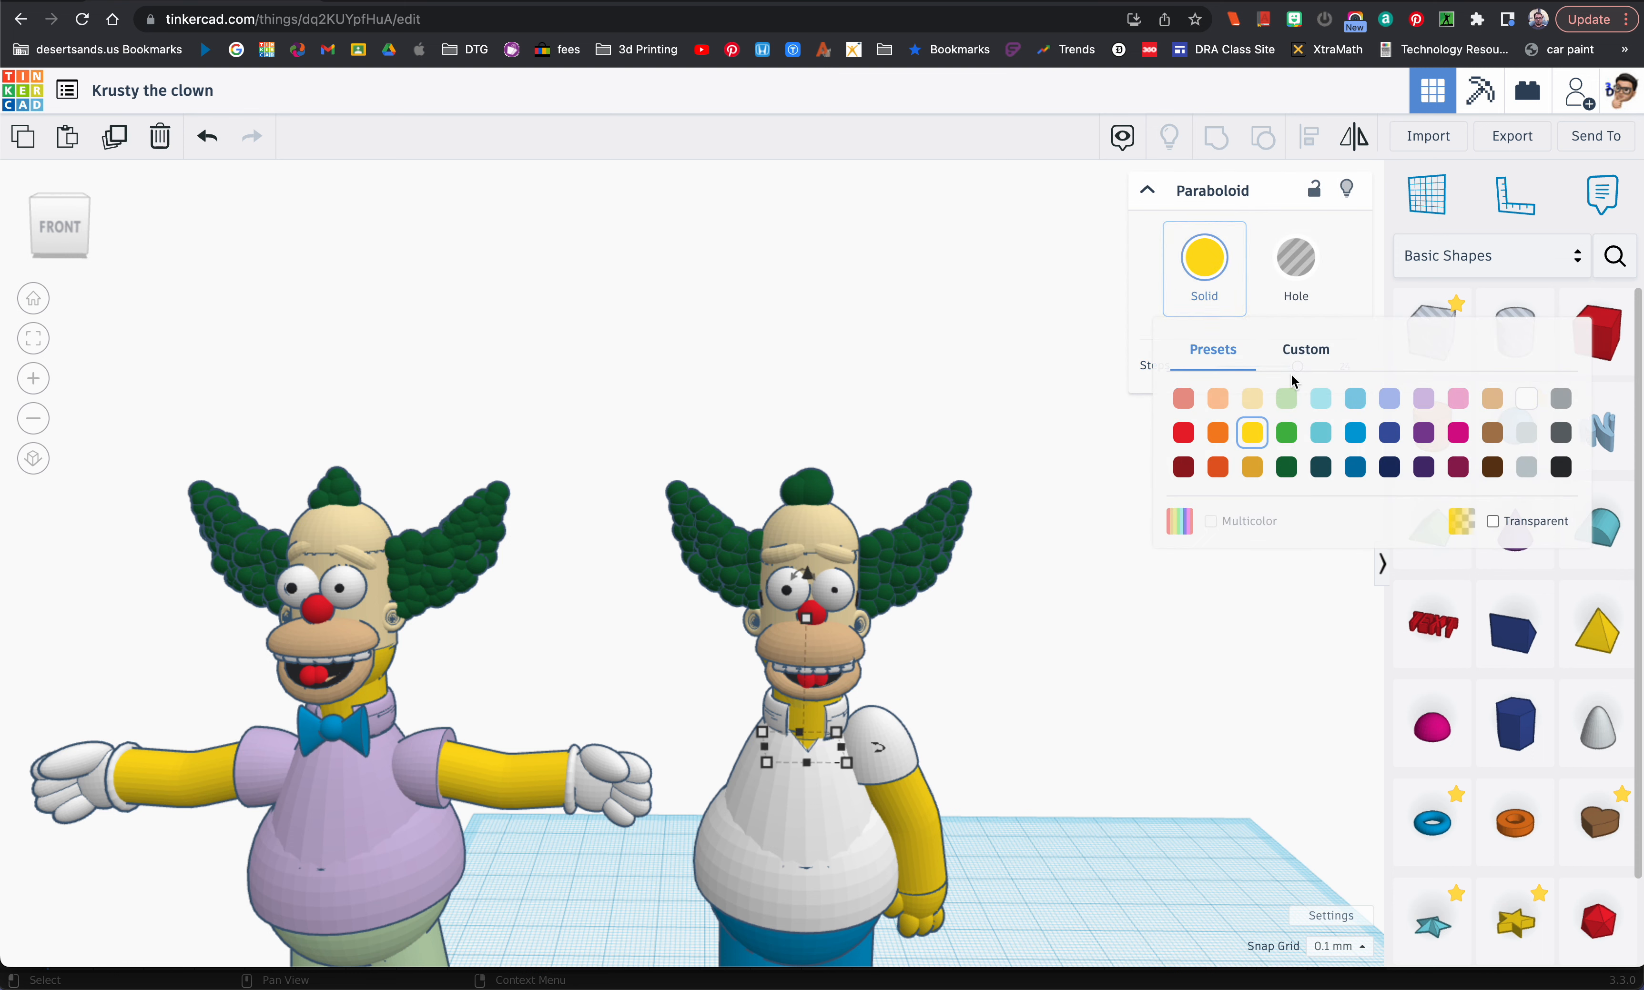
{"action": "left_click", "coordinate": [1257, 398]}
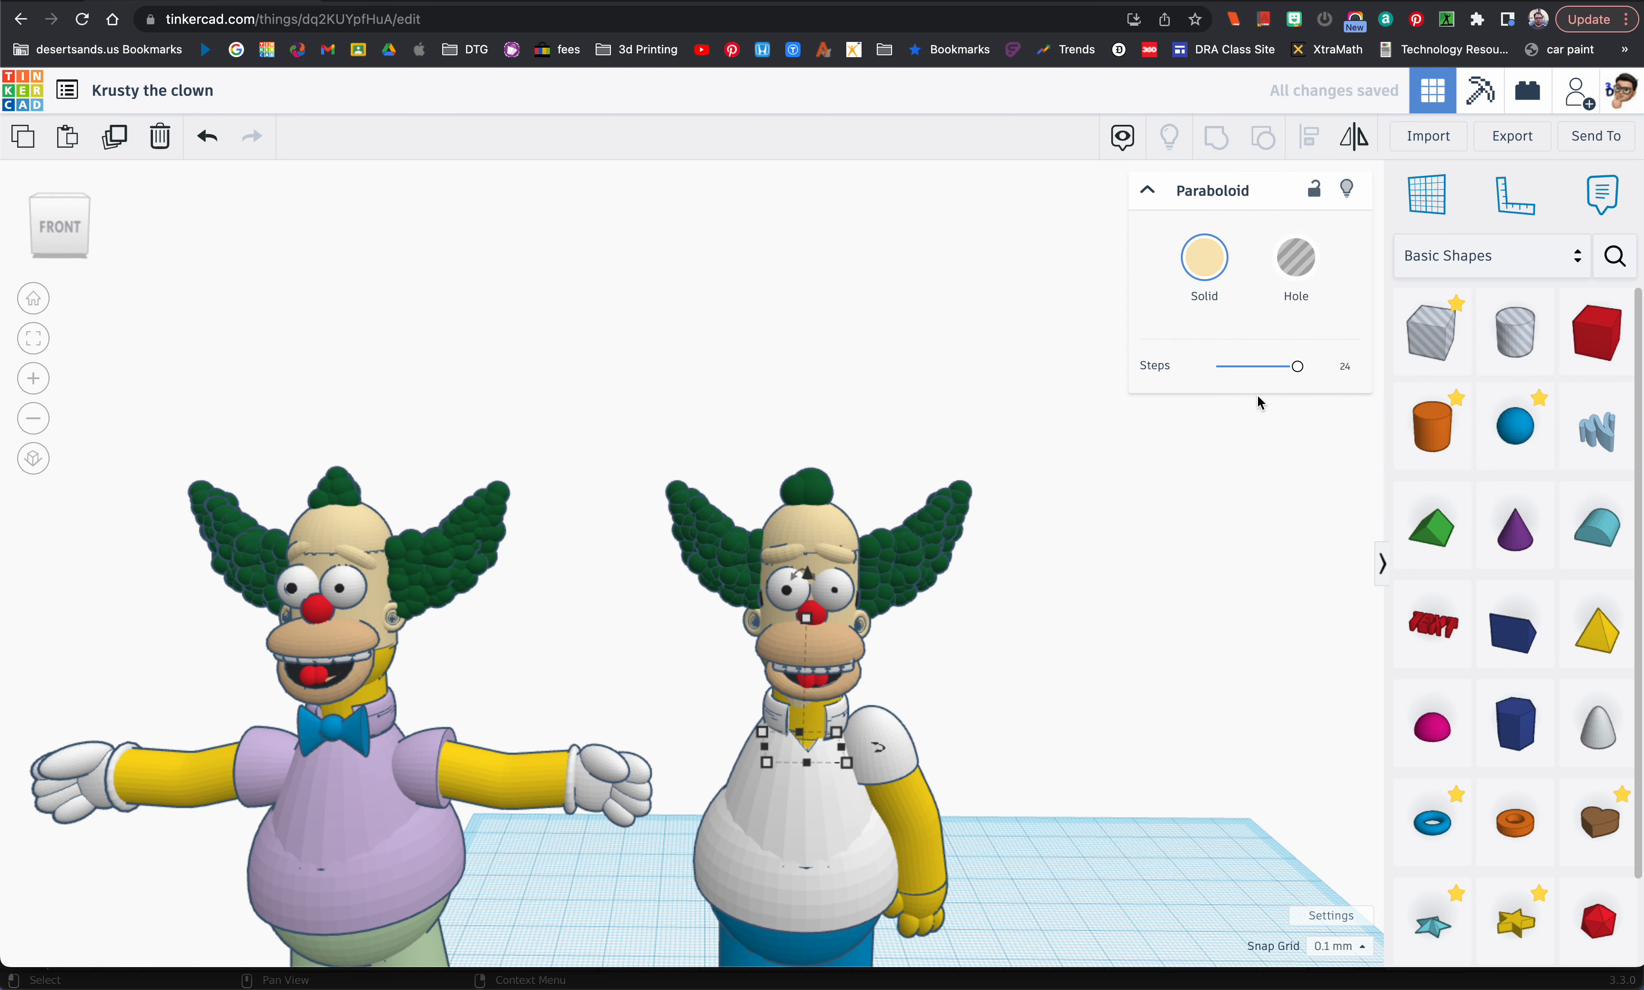
{"action": "left_click", "coordinate": [820, 726]}
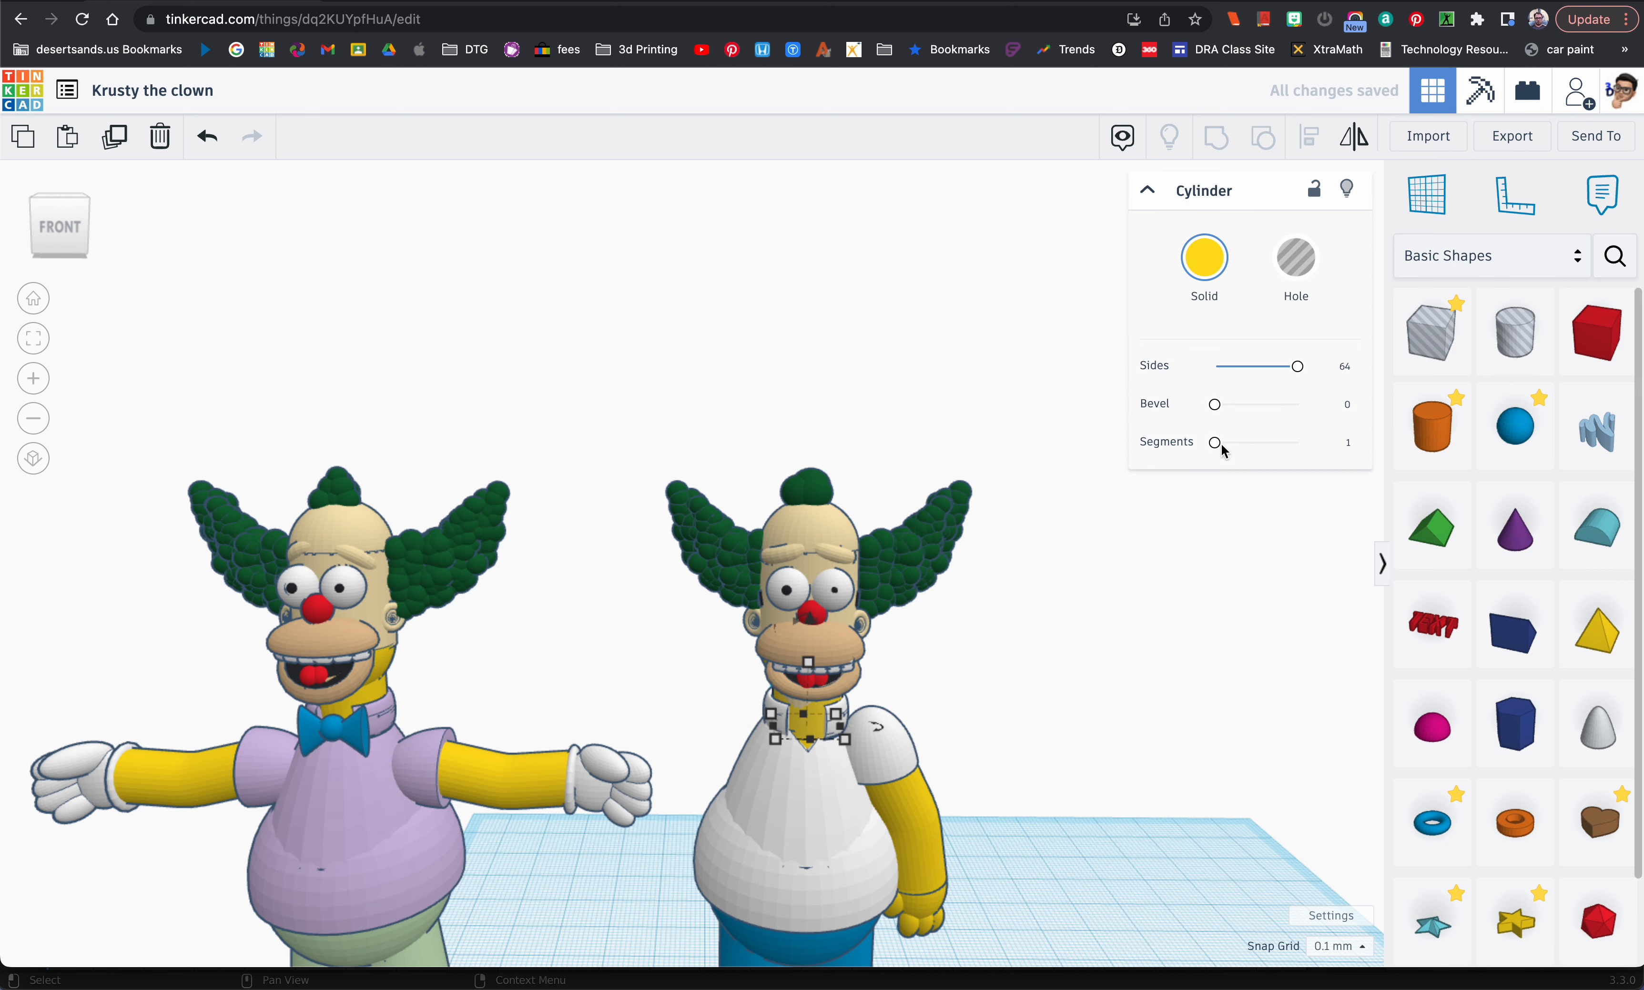
{"action": "left_click", "coordinate": [1227, 262]}
{"action": "left_click", "coordinate": [1255, 397]}
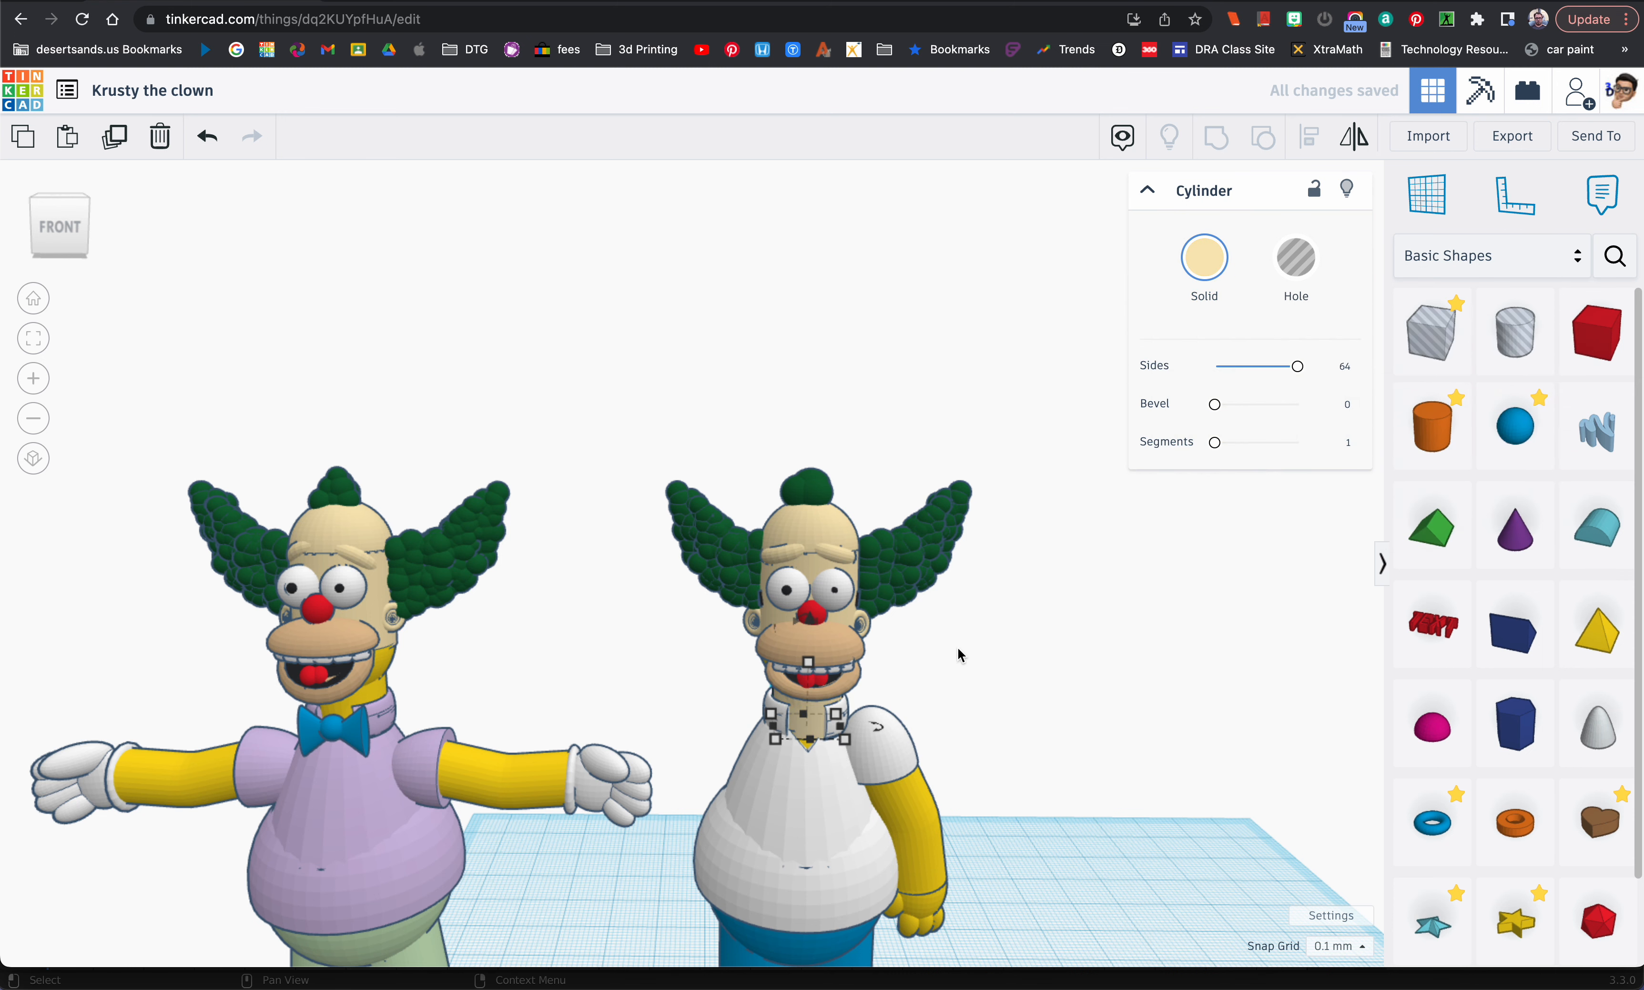
{"action": "left_click", "coordinate": [933, 696]}
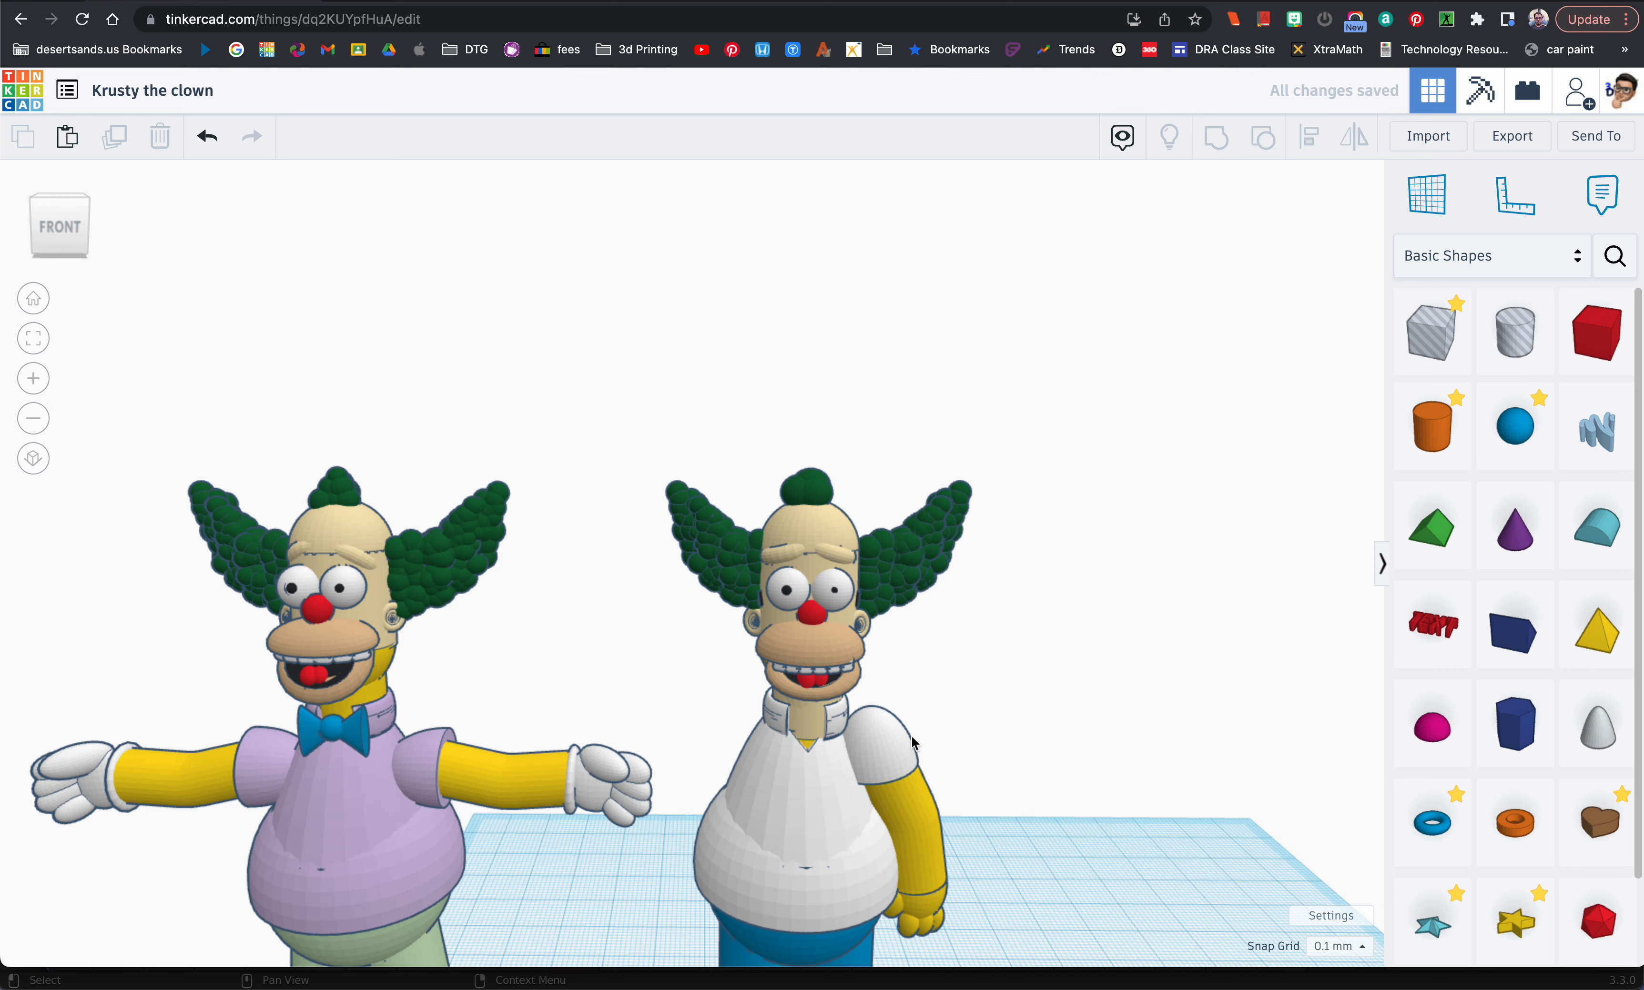
Step: Recolour the white-shirted figure's collar, half-sphere sleeve and upper torso shape light purple
{"action": "left_click", "coordinate": [835, 732]}
{"action": "left_click", "coordinate": [1201, 260]}
{"action": "left_click", "coordinate": [1423, 399]}
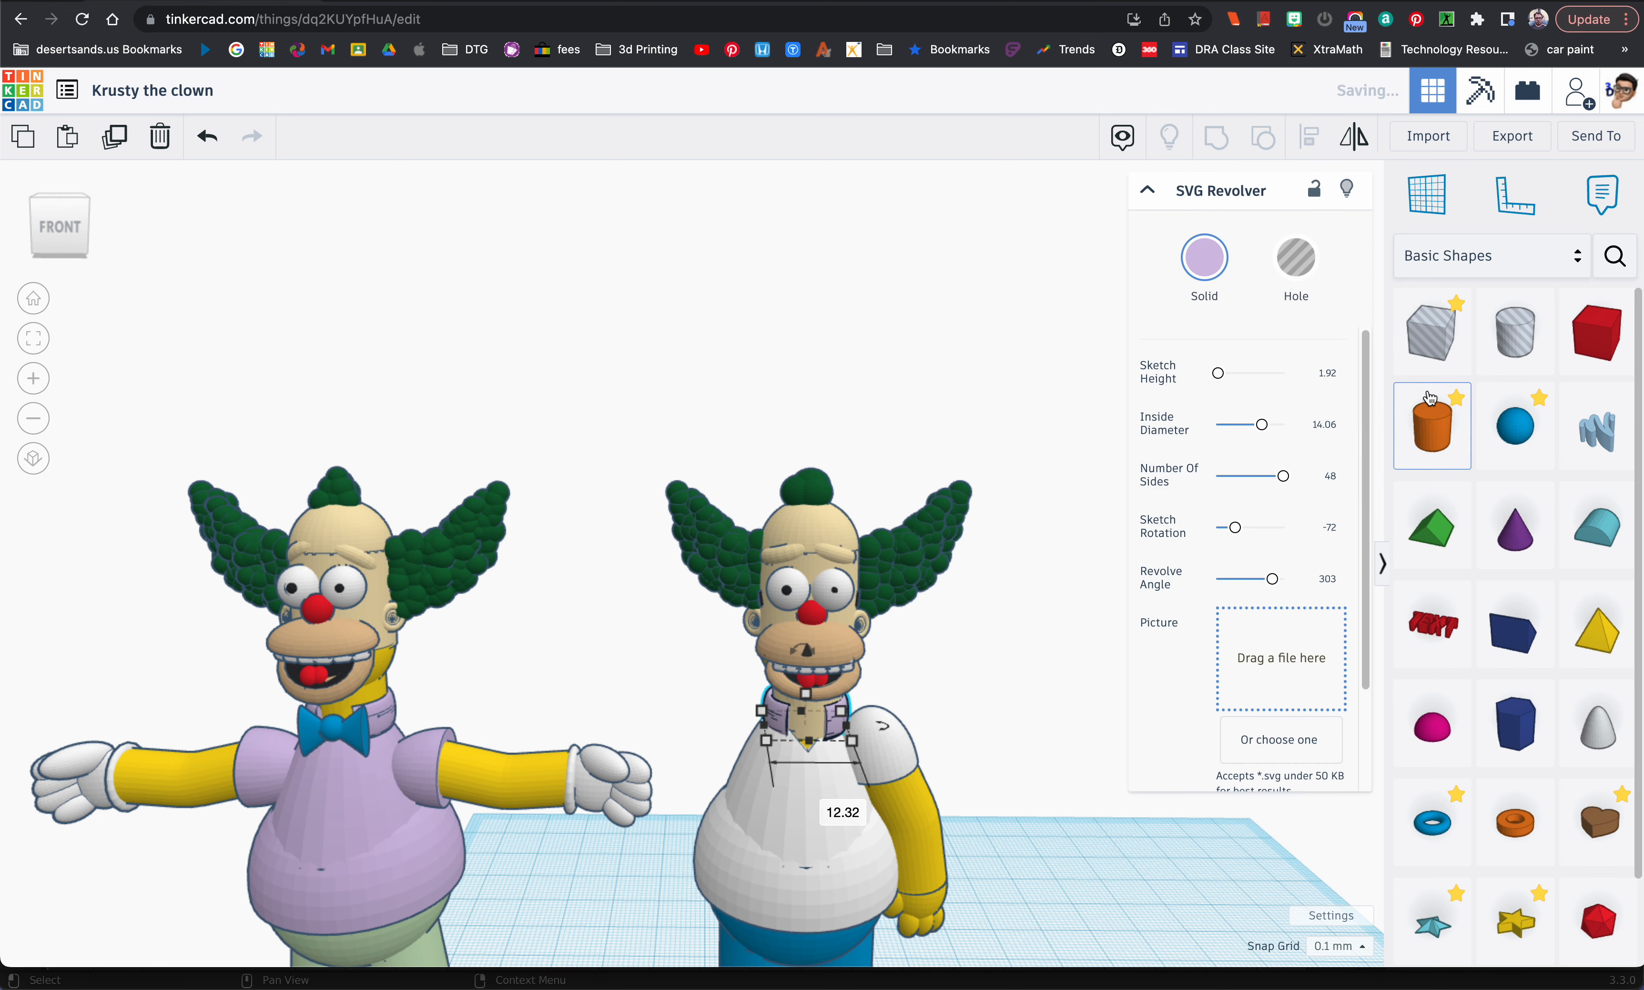
{"action": "left_click", "coordinate": [899, 735]}
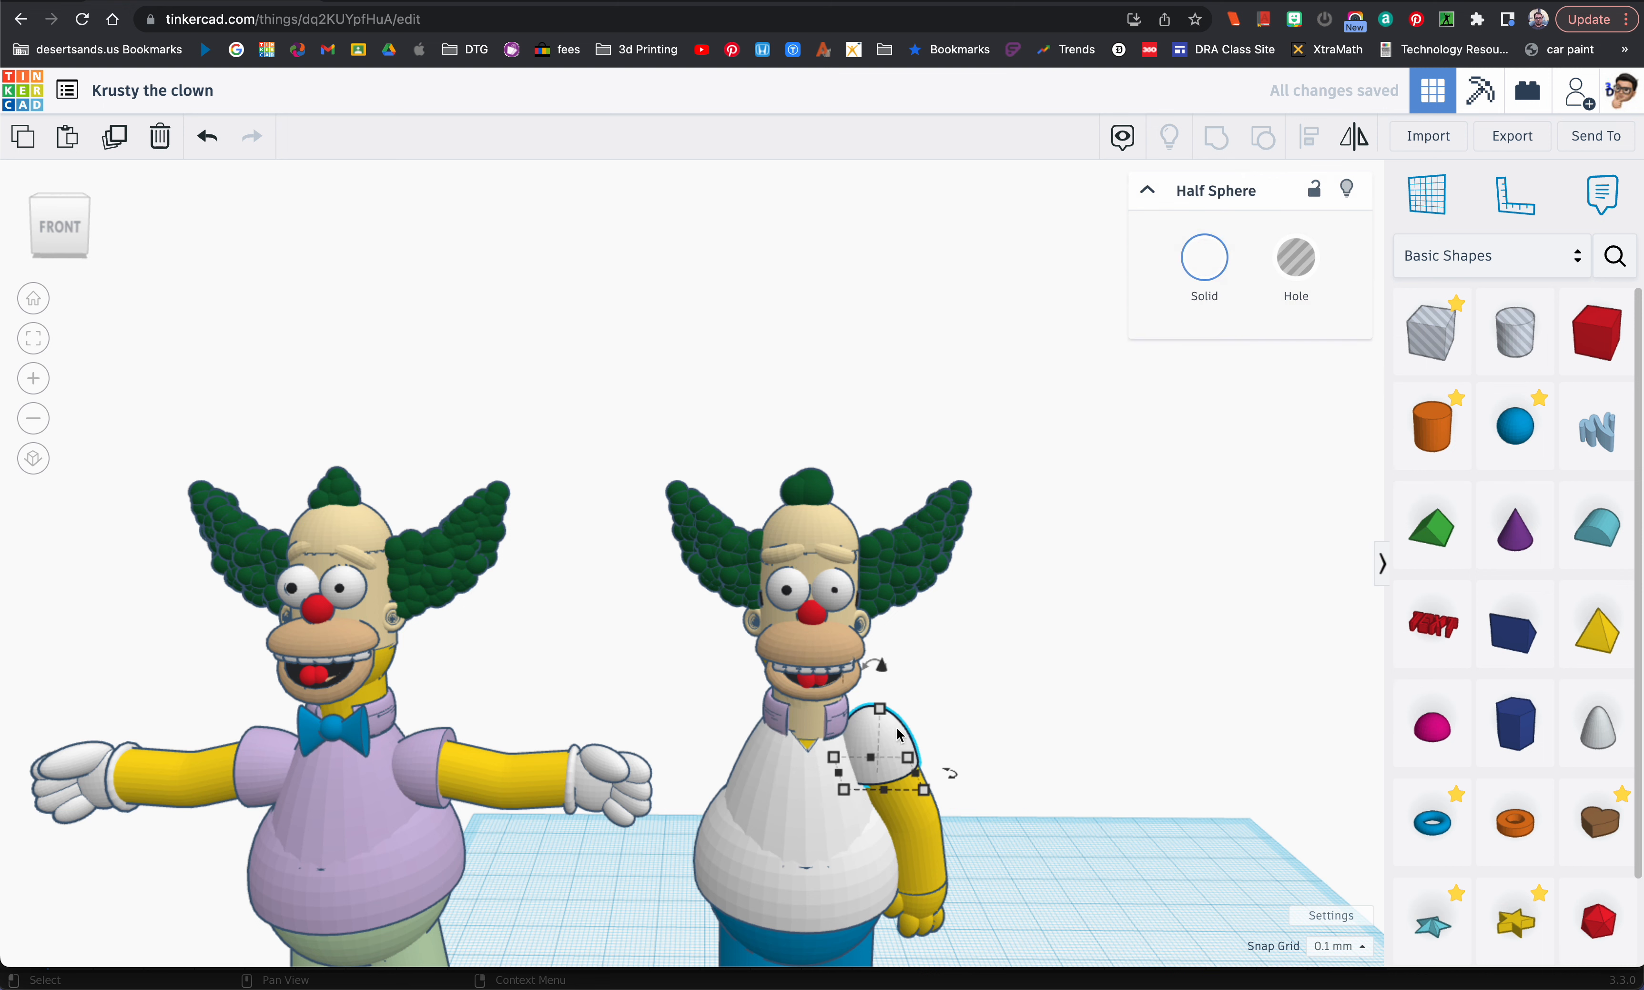
{"action": "left_click", "coordinate": [1202, 265]}
{"action": "left_click", "coordinate": [1425, 398]}
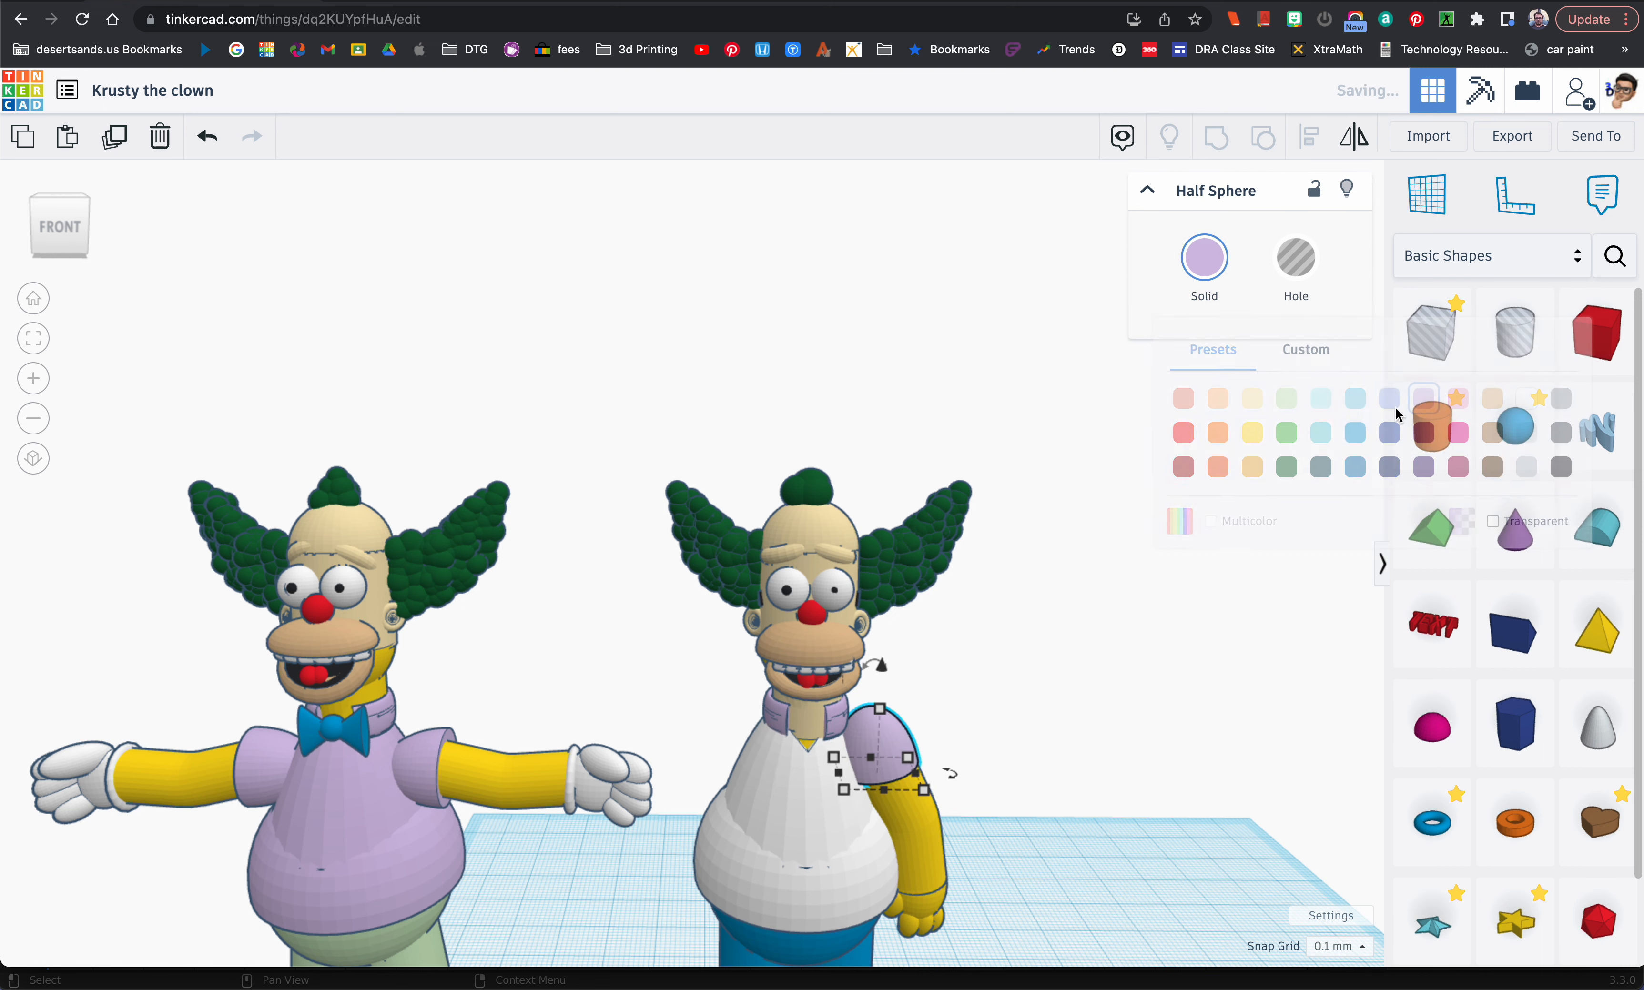
{"action": "left_click", "coordinate": [791, 812]}
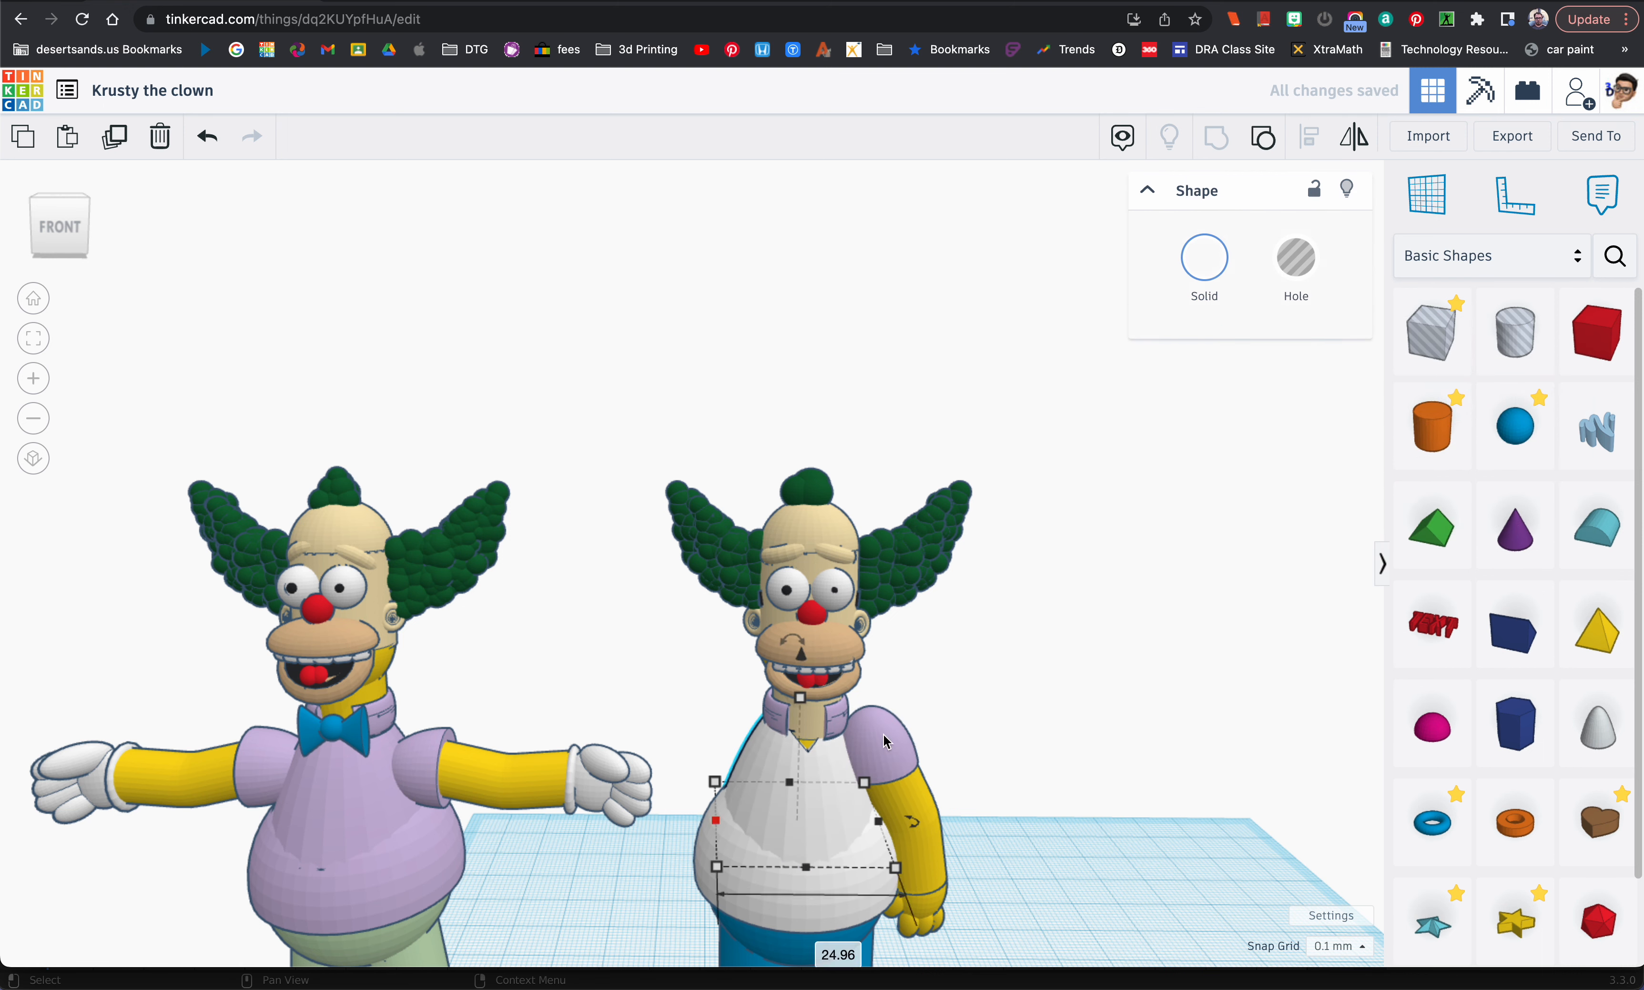
{"action": "left_click", "coordinate": [1203, 260]}
{"action": "left_click", "coordinate": [1423, 399]}
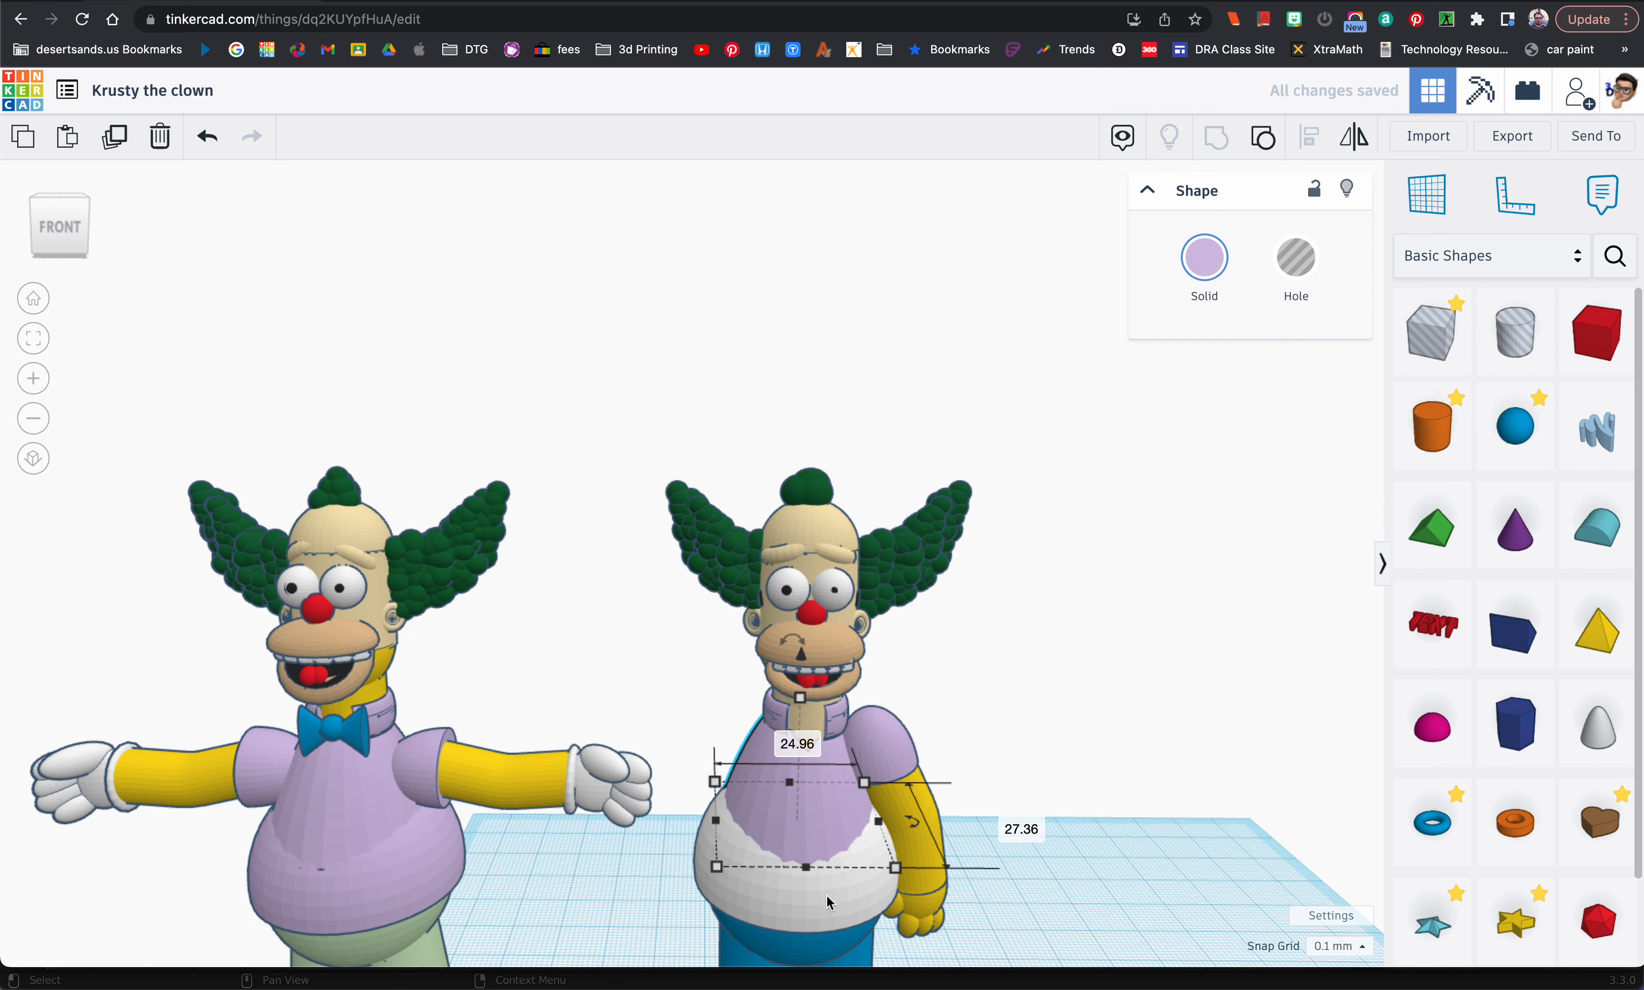
{"action": "left_click", "coordinate": [794, 951]}
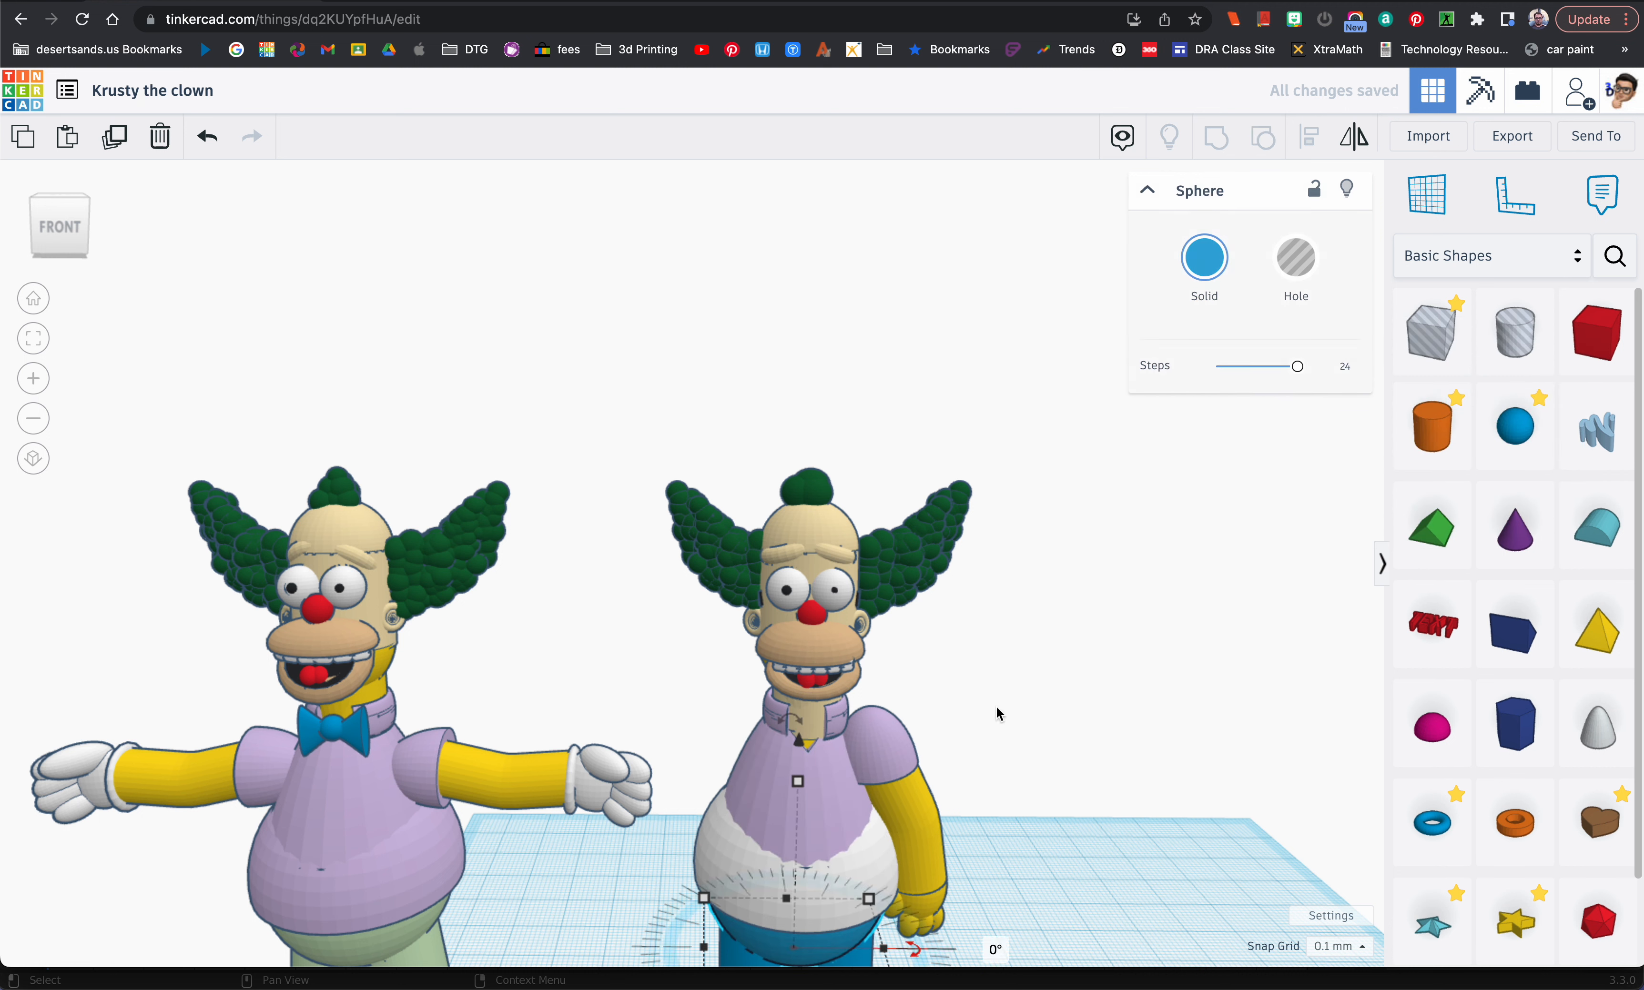
{"action": "left_click", "coordinate": [1203, 260]}
{"action": "left_click", "coordinate": [1422, 400]}
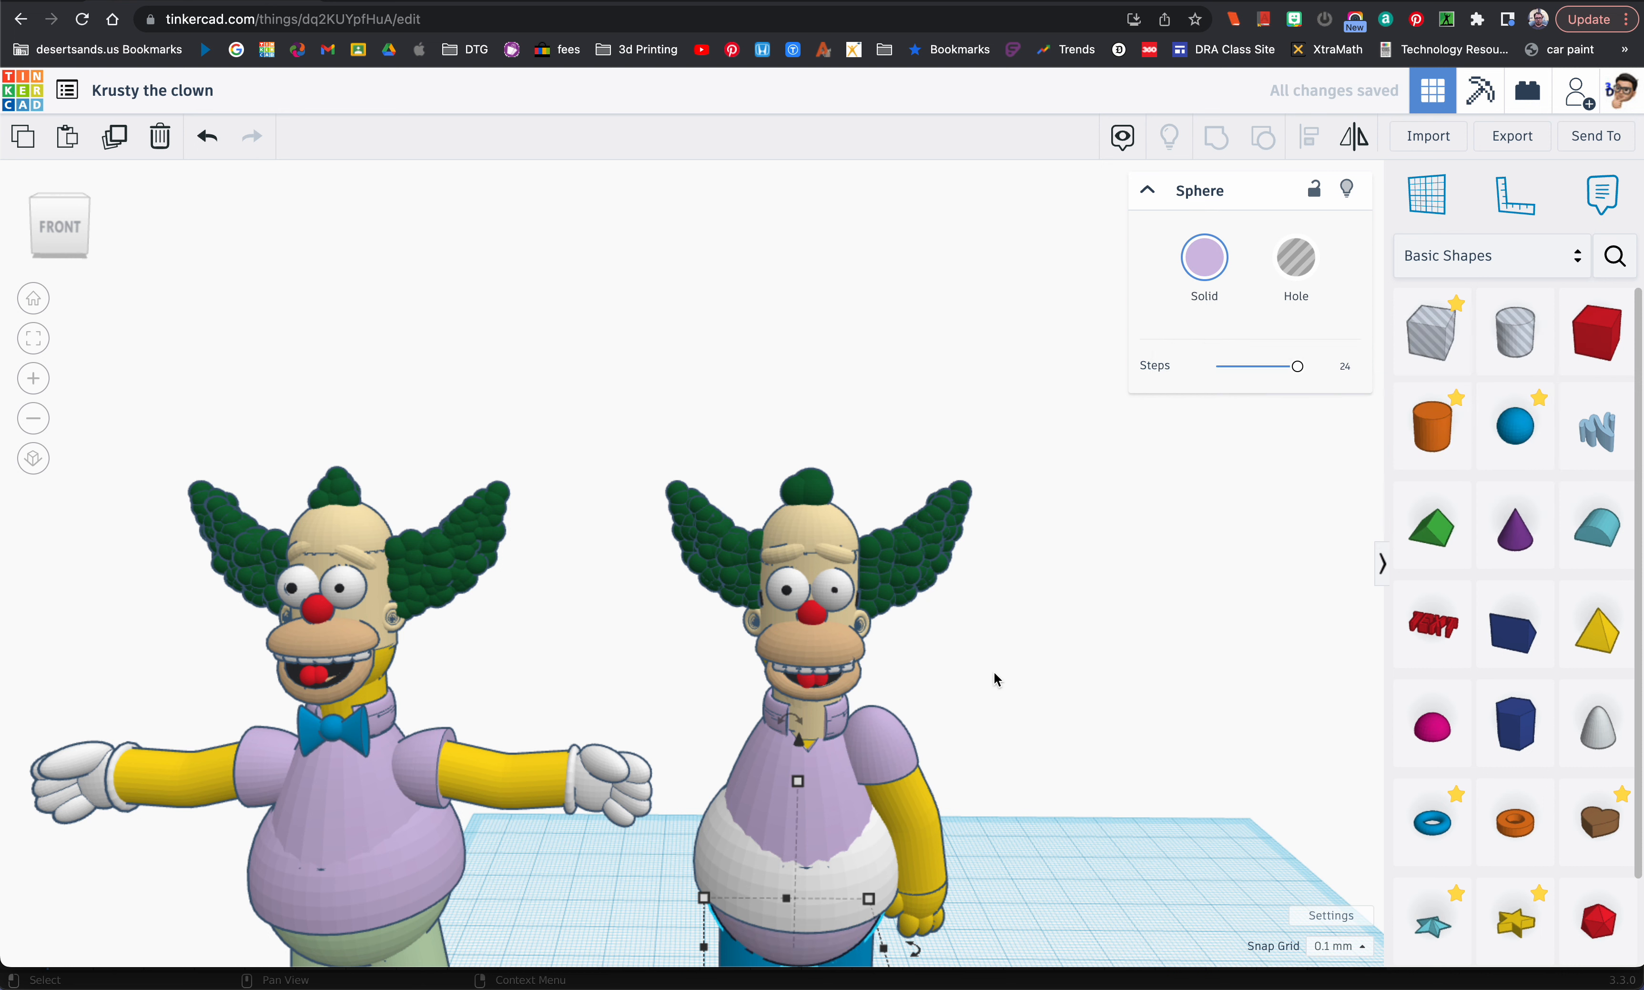
{"action": "key", "text": "ctrl+z"}
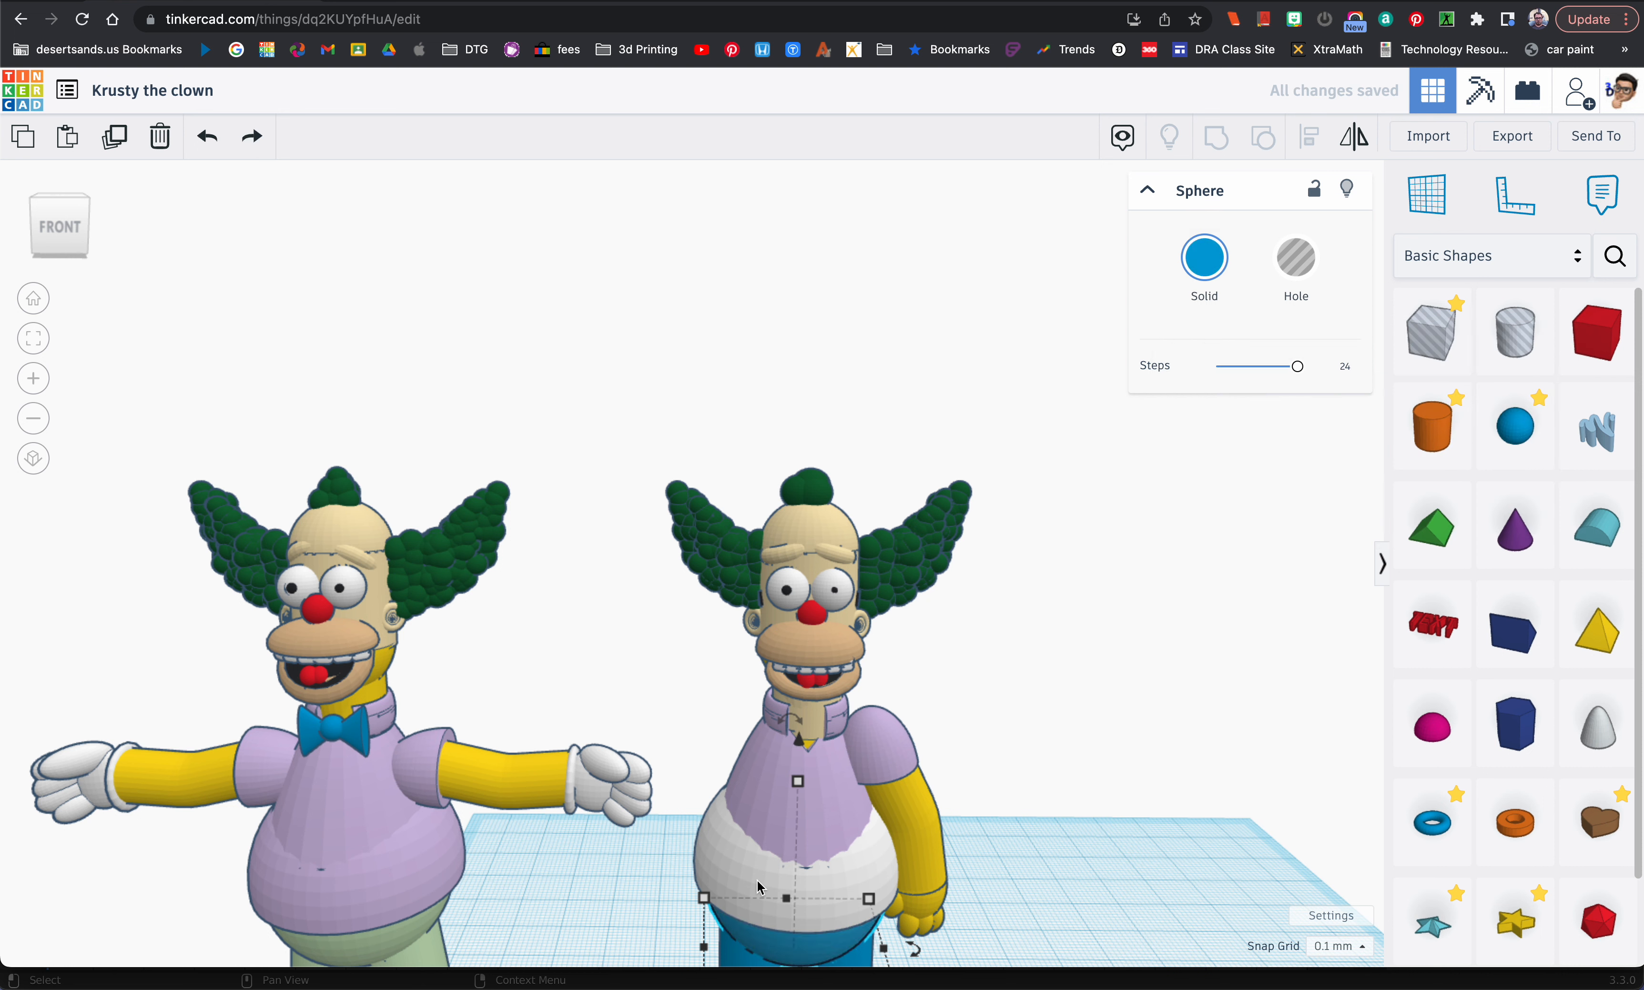
Step: Recolour the remaining white belly shape of the shirt light purple
{"action": "left_click", "coordinate": [708, 832]}
{"action": "left_click", "coordinate": [1222, 295]}
{"action": "left_click", "coordinate": [1460, 400]}
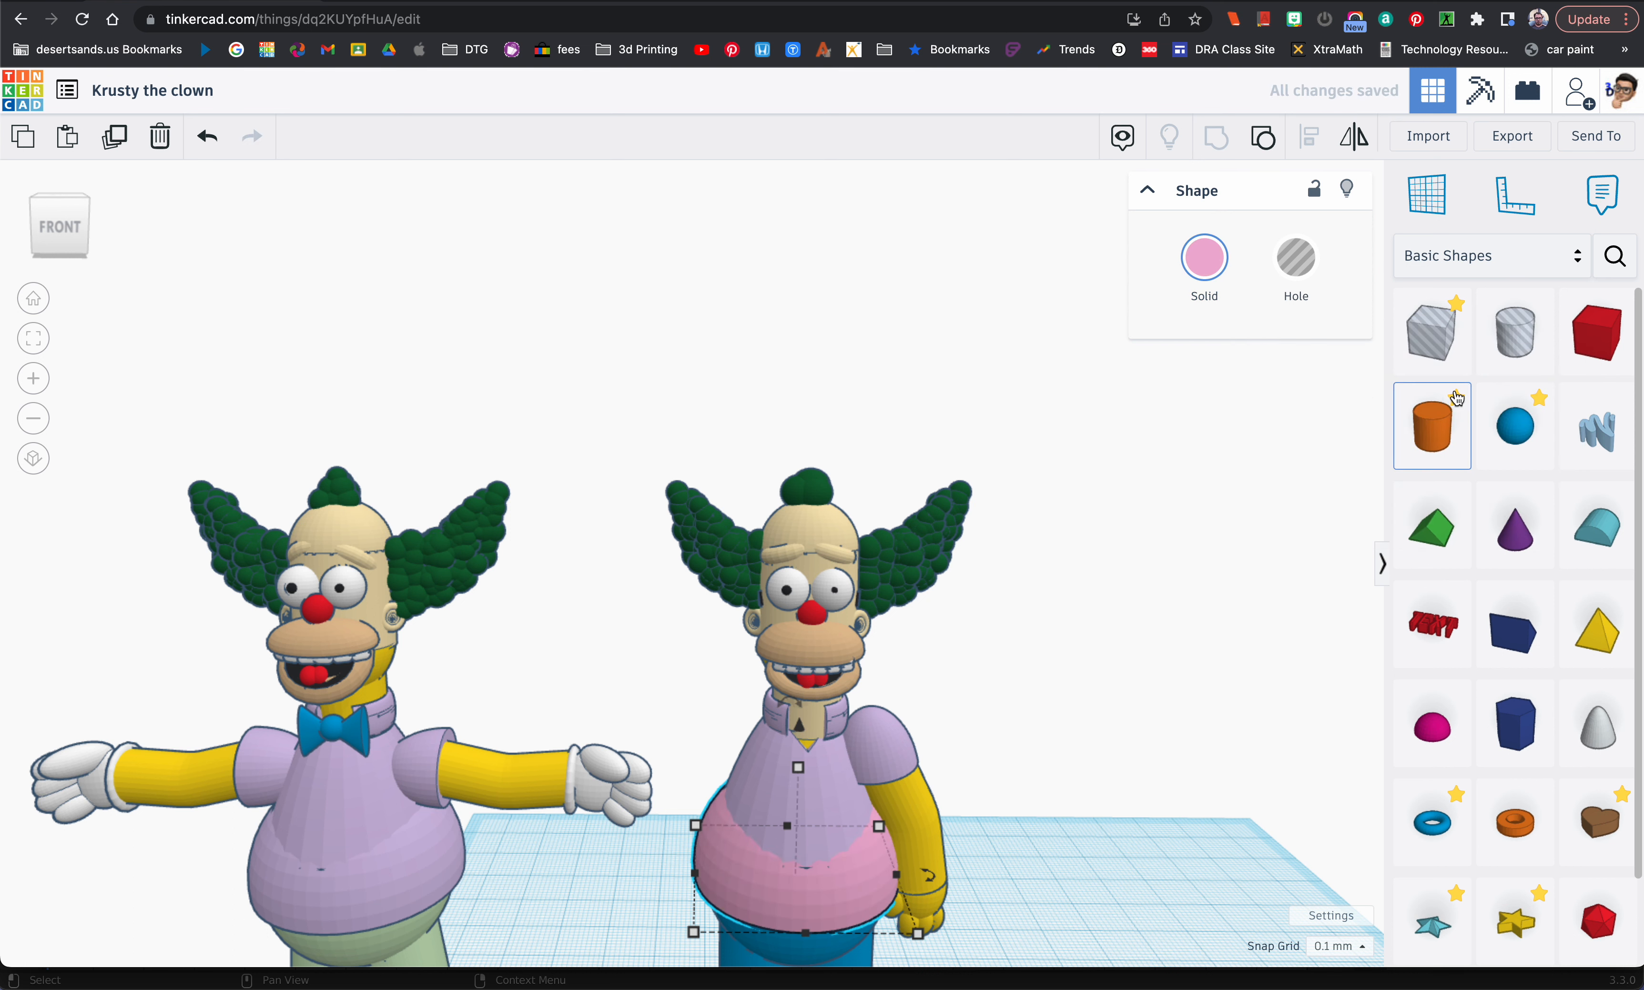
{"action": "left_click", "coordinate": [1211, 277]}
{"action": "left_click", "coordinate": [1424, 399]}
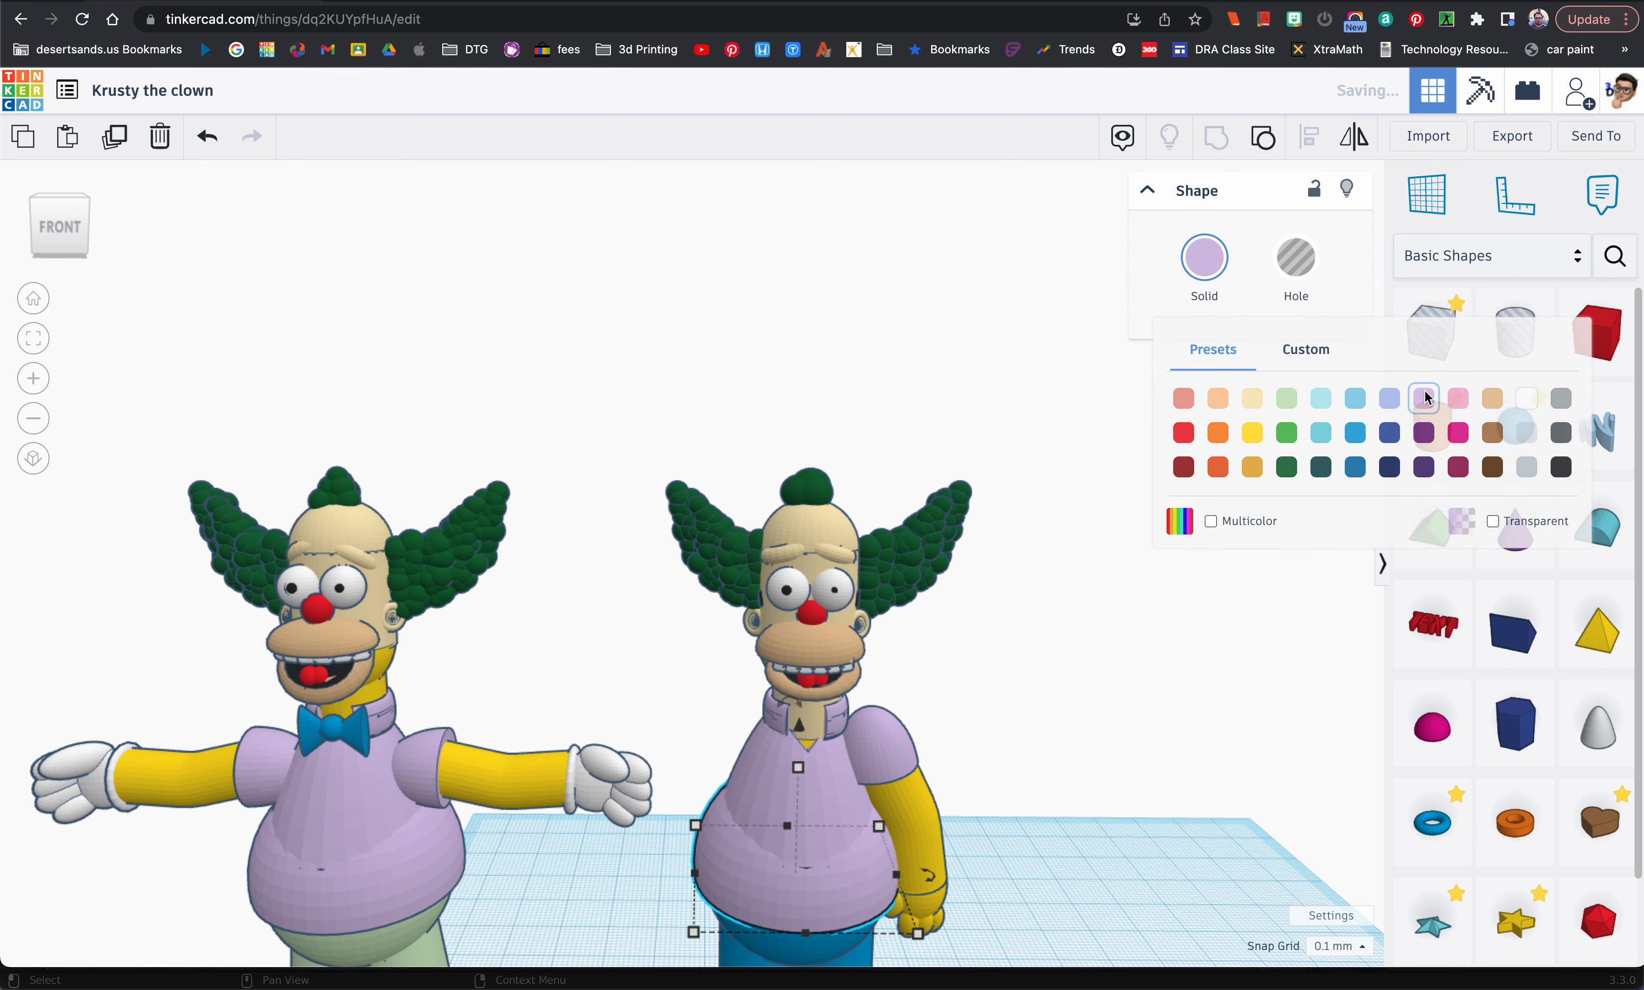
Step: Swing the hanging arm and its sleeve up to a horizontal pose and shift them outward at the shoulder
{"action": "right_click_drag", "start_coordinate": [979, 755], "coordinate": [968, 761]}
{"action": "left_click_drag", "start_coordinate": [927, 745], "coordinate": [909, 812]}
{"action": "left_click_drag", "start_coordinate": [887, 688], "coordinate": [776, 779]}
{"action": "left_click_drag", "start_coordinate": [986, 790], "coordinate": [1002, 791]}
{"action": "left_click_drag", "start_coordinate": [912, 742], "coordinate": [922, 714]}
{"action": "key", "text": "Right"}
{"action": "key", "text": "Right"}
{"action": "key", "text": "Right"}
{"action": "key", "text": "Right"}
{"action": "key", "text": "Right"}
{"action": "key", "text": "Right"}
{"action": "key", "text": "Right"}
{"action": "key", "text": "Right"}
{"action": "key", "text": "Right"}
{"action": "key", "text": "Right"}
{"action": "key", "text": "Right"}
{"action": "key", "text": "Right"}
{"action": "key", "text": "Right"}
{"action": "key", "text": "Right"}
{"action": "key", "text": "Right"}
{"action": "key", "text": "Right"}
{"action": "key", "text": "Right"}
{"action": "key", "text": "Right"}
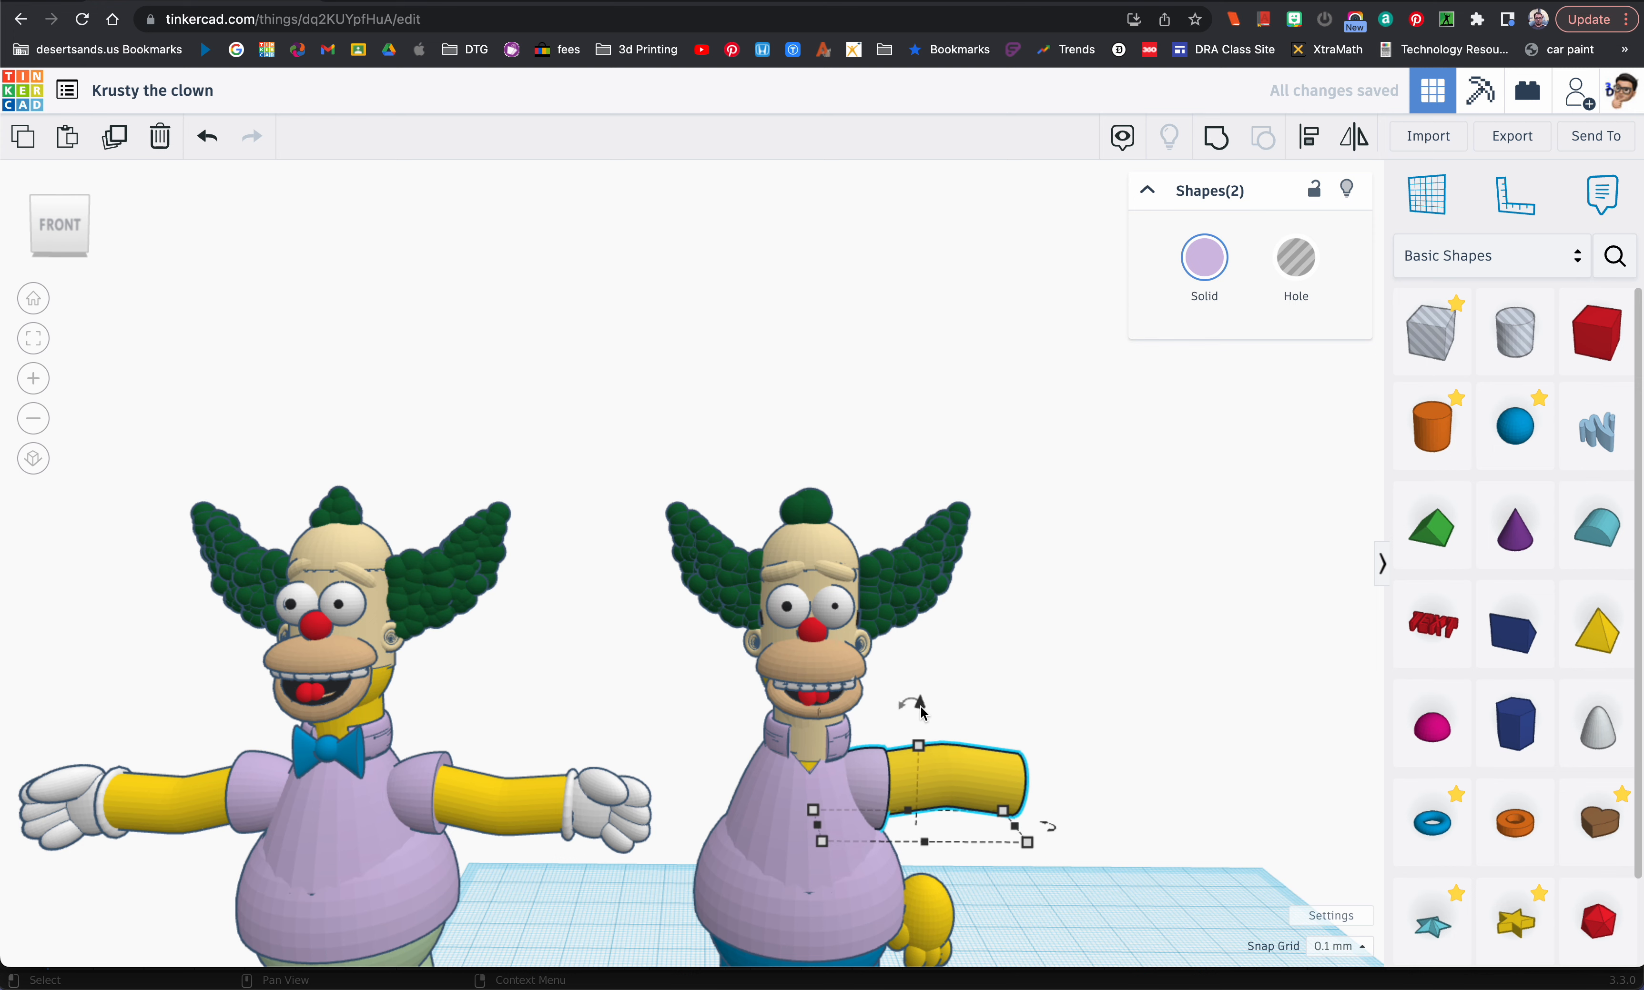
{"action": "key", "text": "Right"}
{"action": "key", "text": "Right"}
{"action": "key", "text": "Right"}
{"action": "key", "text": "Right"}
{"action": "key", "text": "Right"}
{"action": "key", "text": "Right"}
{"action": "key", "text": "Right"}
{"action": "key", "text": "Right"}
{"action": "key", "text": "Right"}
{"action": "key", "text": "Right"}
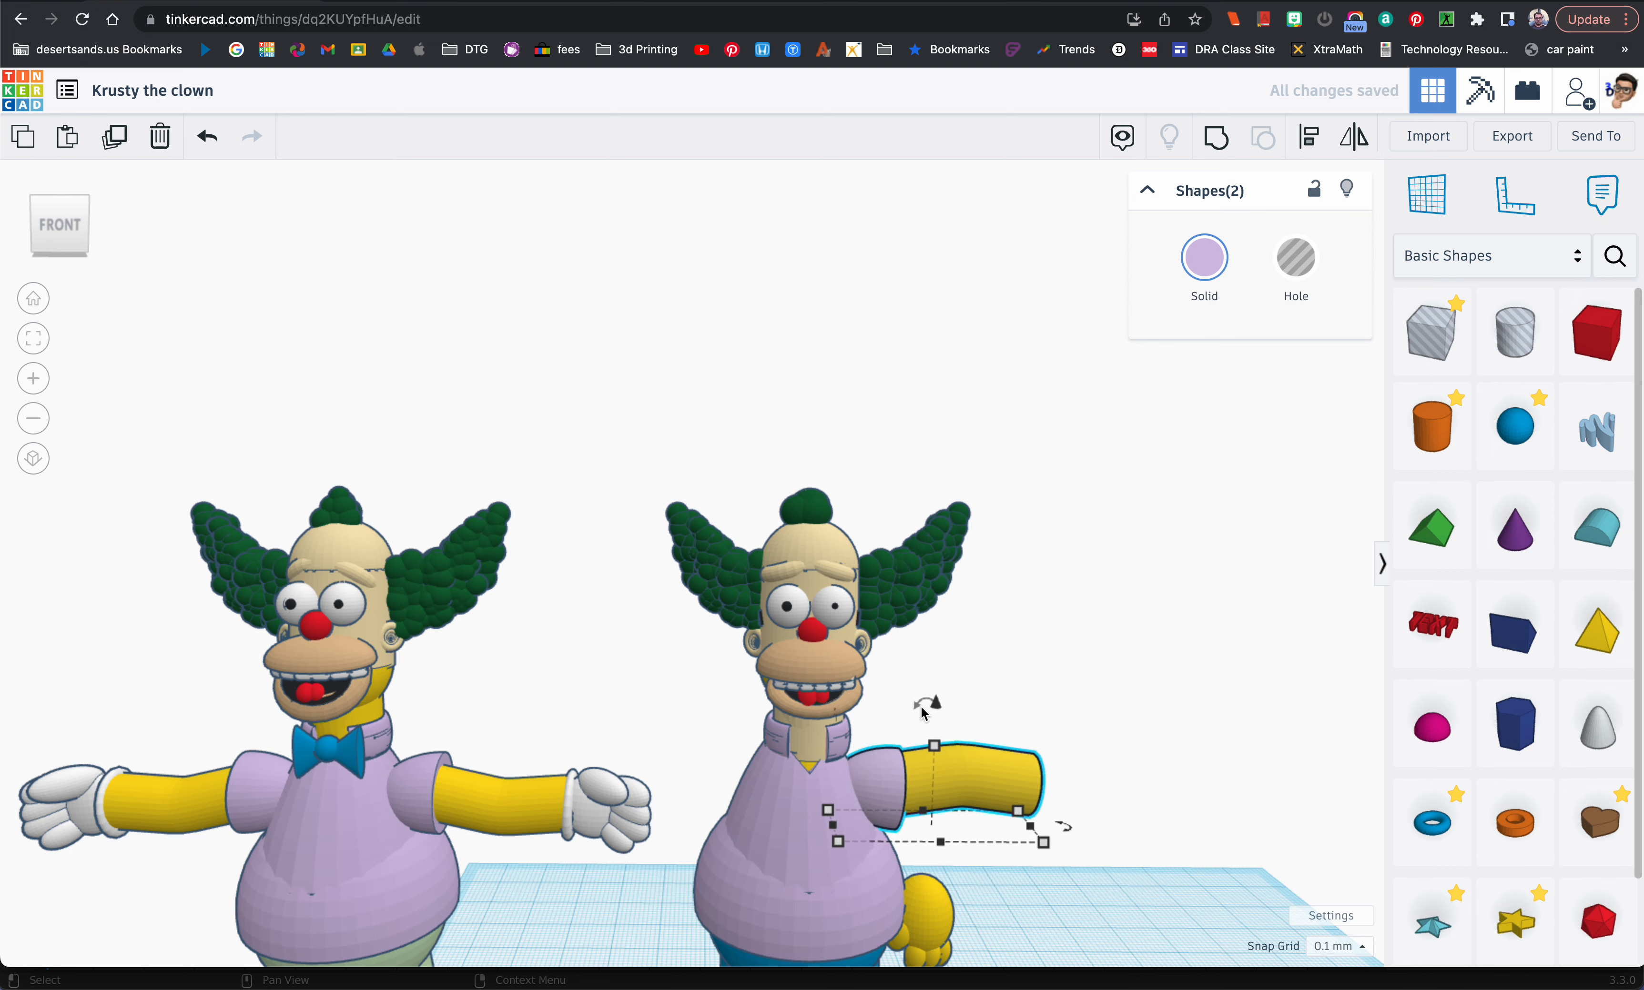
Step: Roll the arm and sleeve over about the arm's length so the forearm bends upward
{"action": "right_click_drag", "start_coordinate": [983, 781], "coordinate": [1134, 787]}
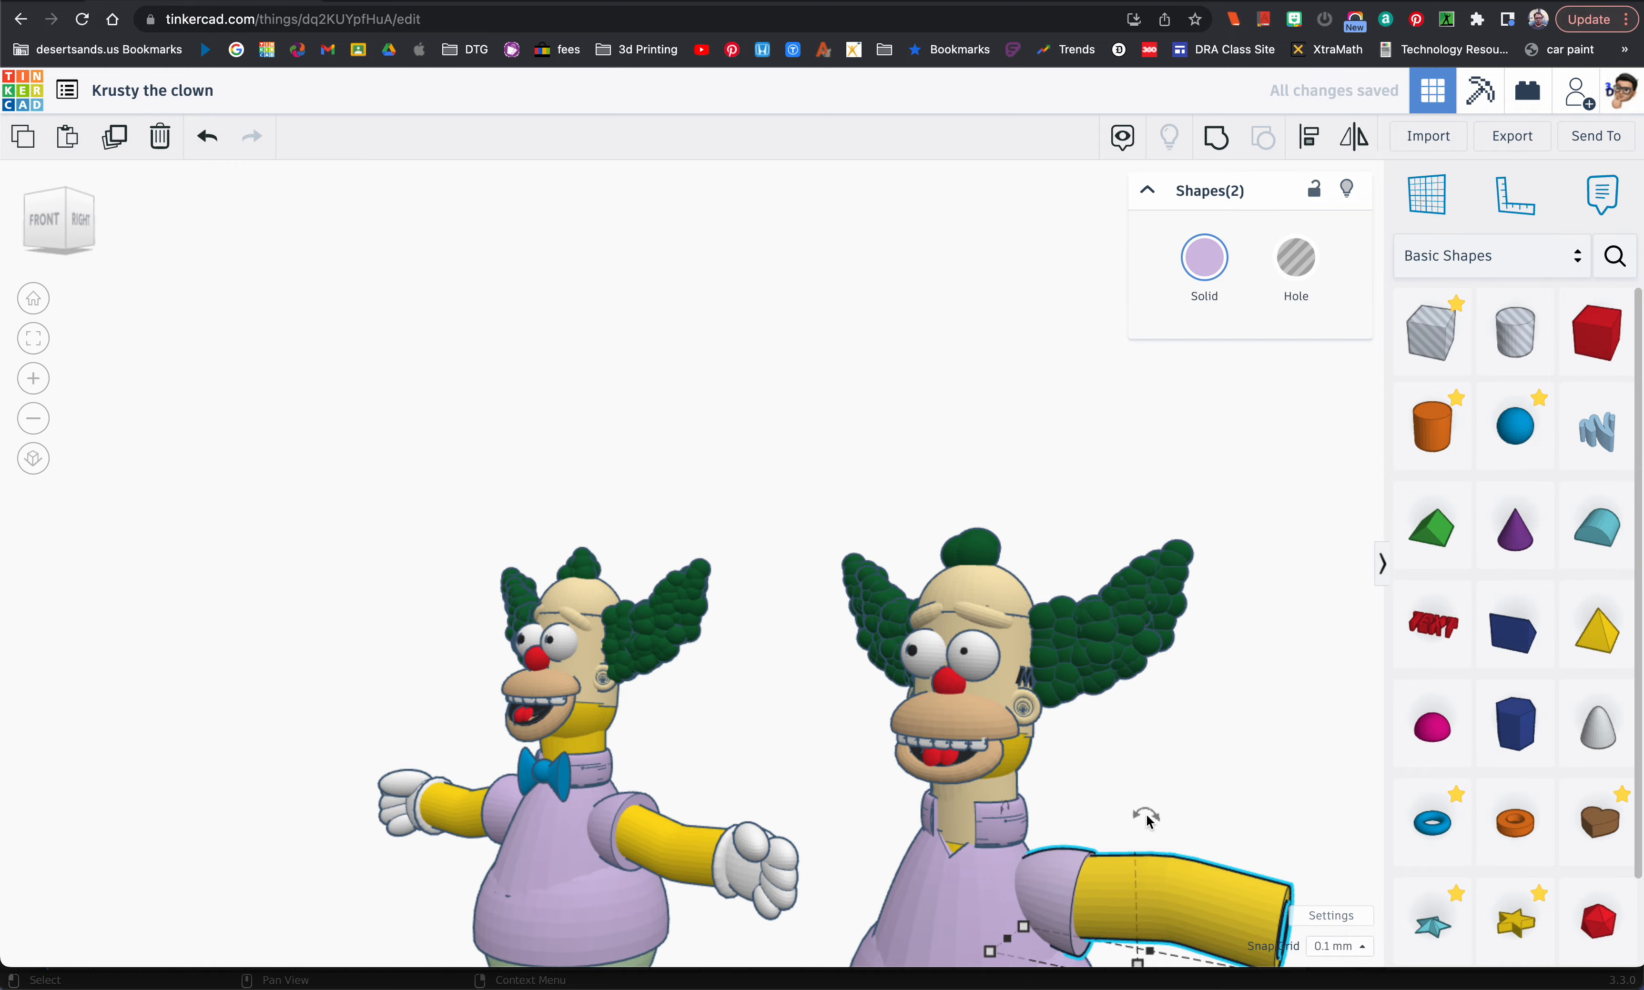
{"action": "key", "text": "f"}
{"action": "right_click_drag", "start_coordinate": [1185, 794], "coordinate": [898, 763]}
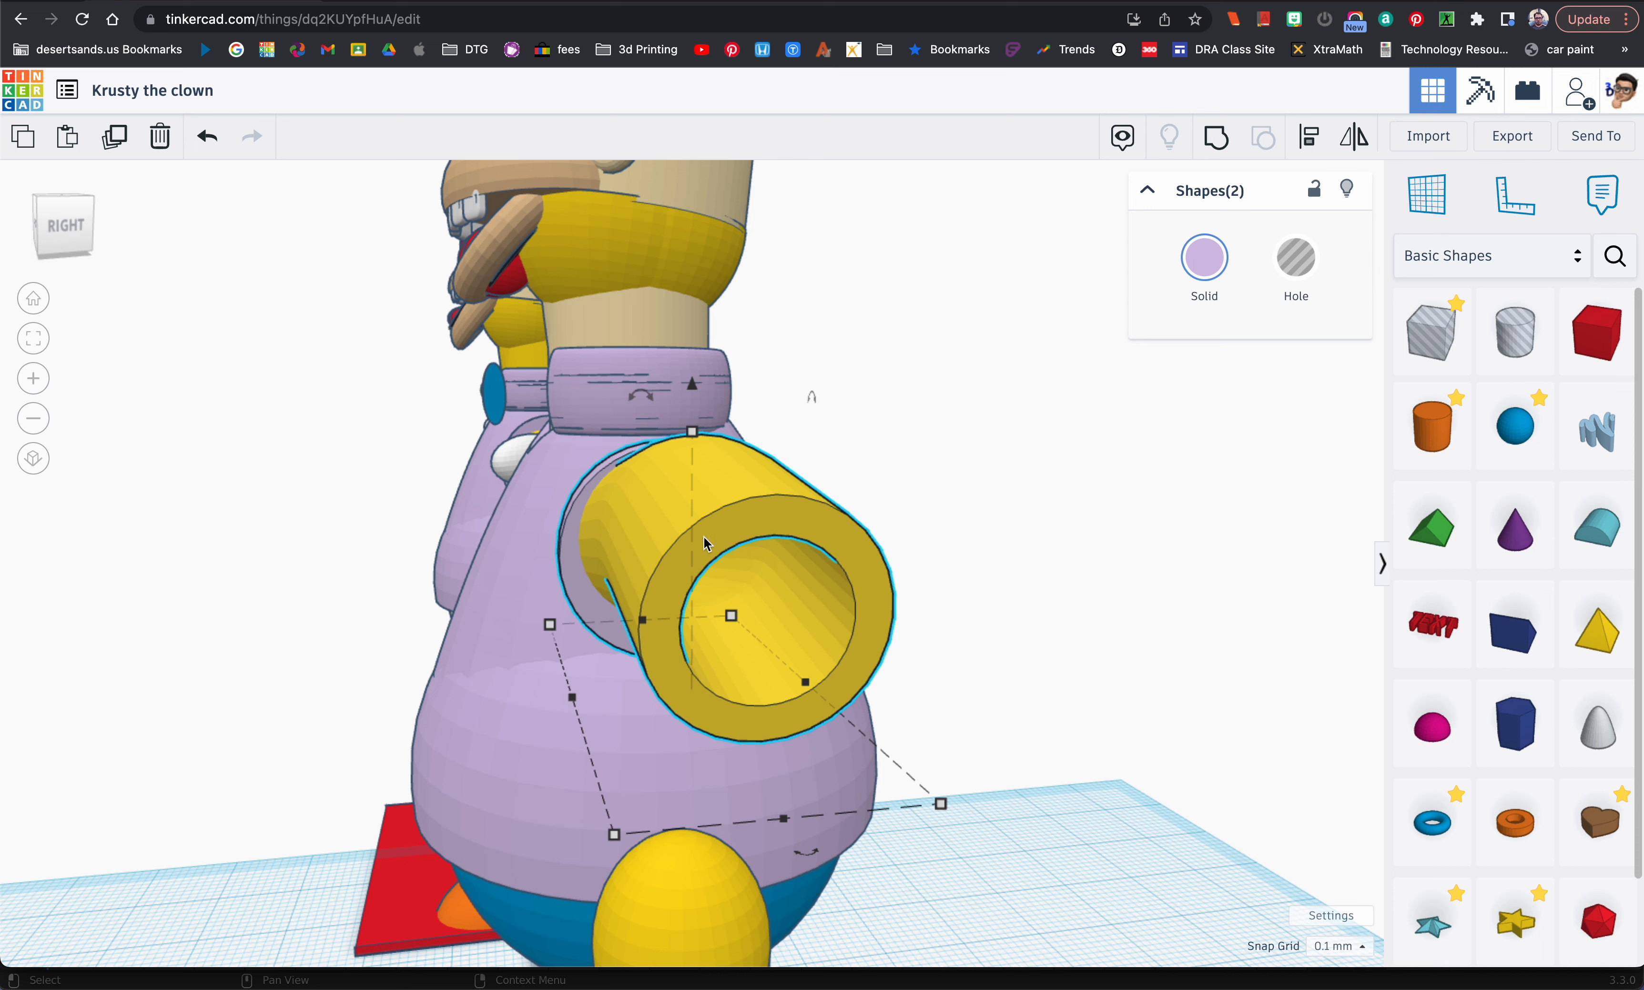
{"action": "left_click_drag", "start_coordinate": [653, 408], "coordinate": [648, 595]}
{"action": "right_click_drag", "start_coordinate": [617, 566], "coordinate": [903, 529]}
{"action": "scroll", "coordinate": [841, 532], "scroll_direction": "down", "scroll_amount": 5}
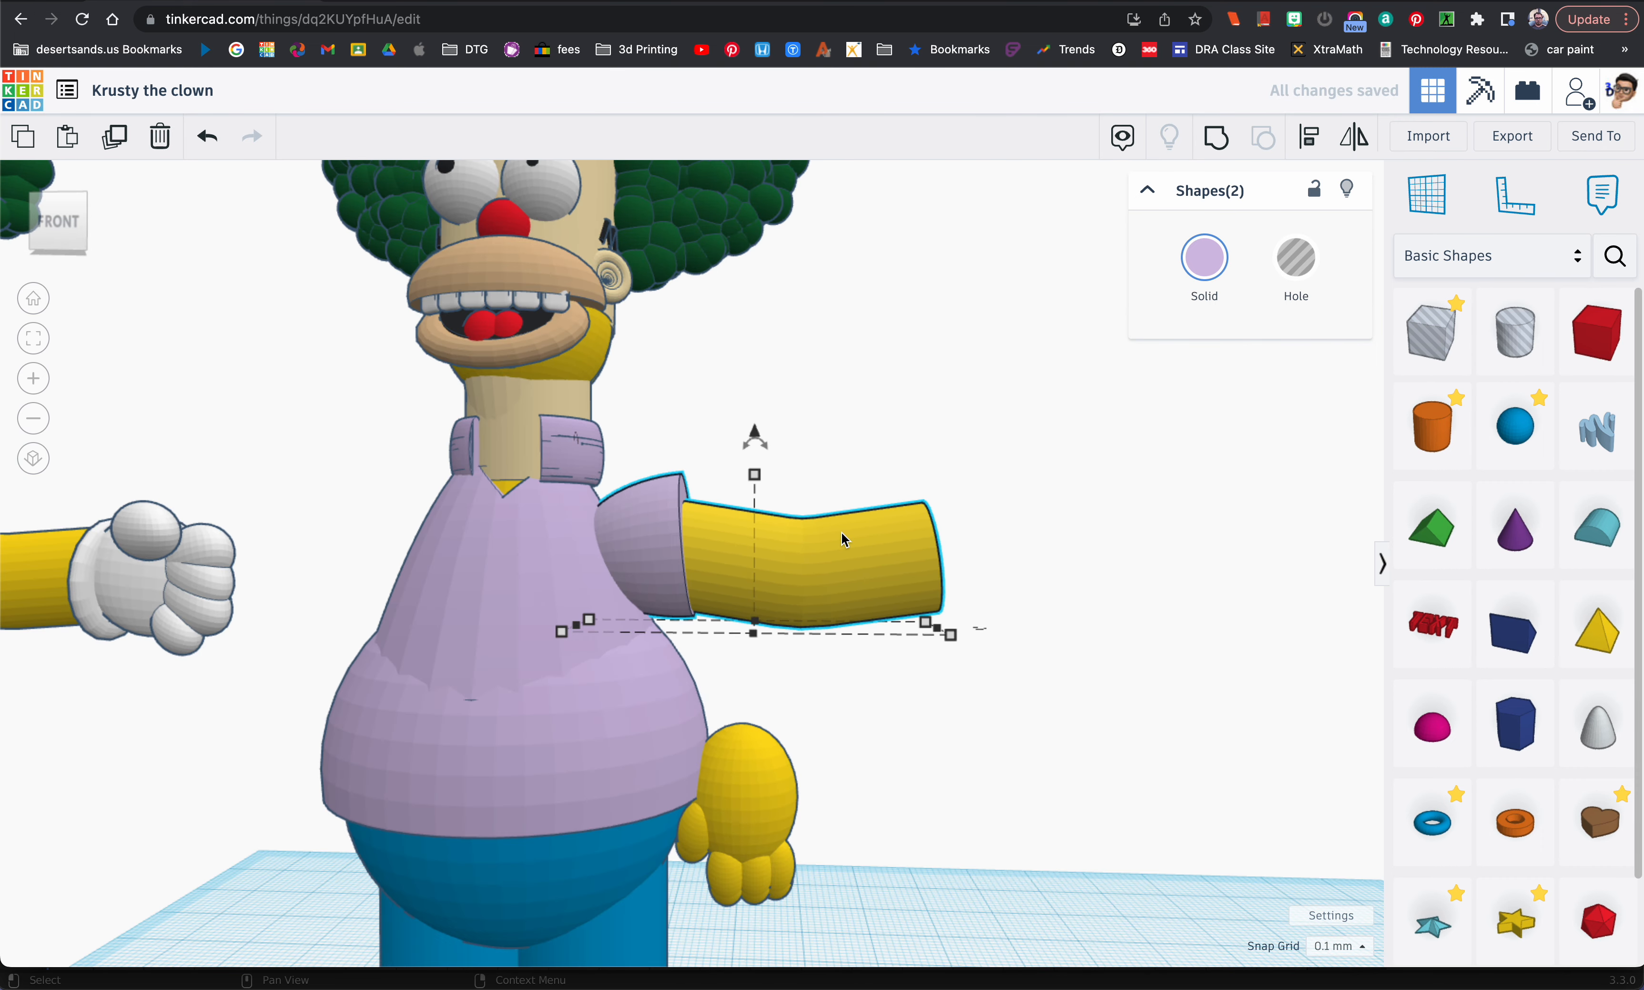
Step: Move the five-piece yellow hand outward, clear of the body, and recolour it white
{"action": "left_click_drag", "start_coordinate": [835, 678], "coordinate": [732, 834]}
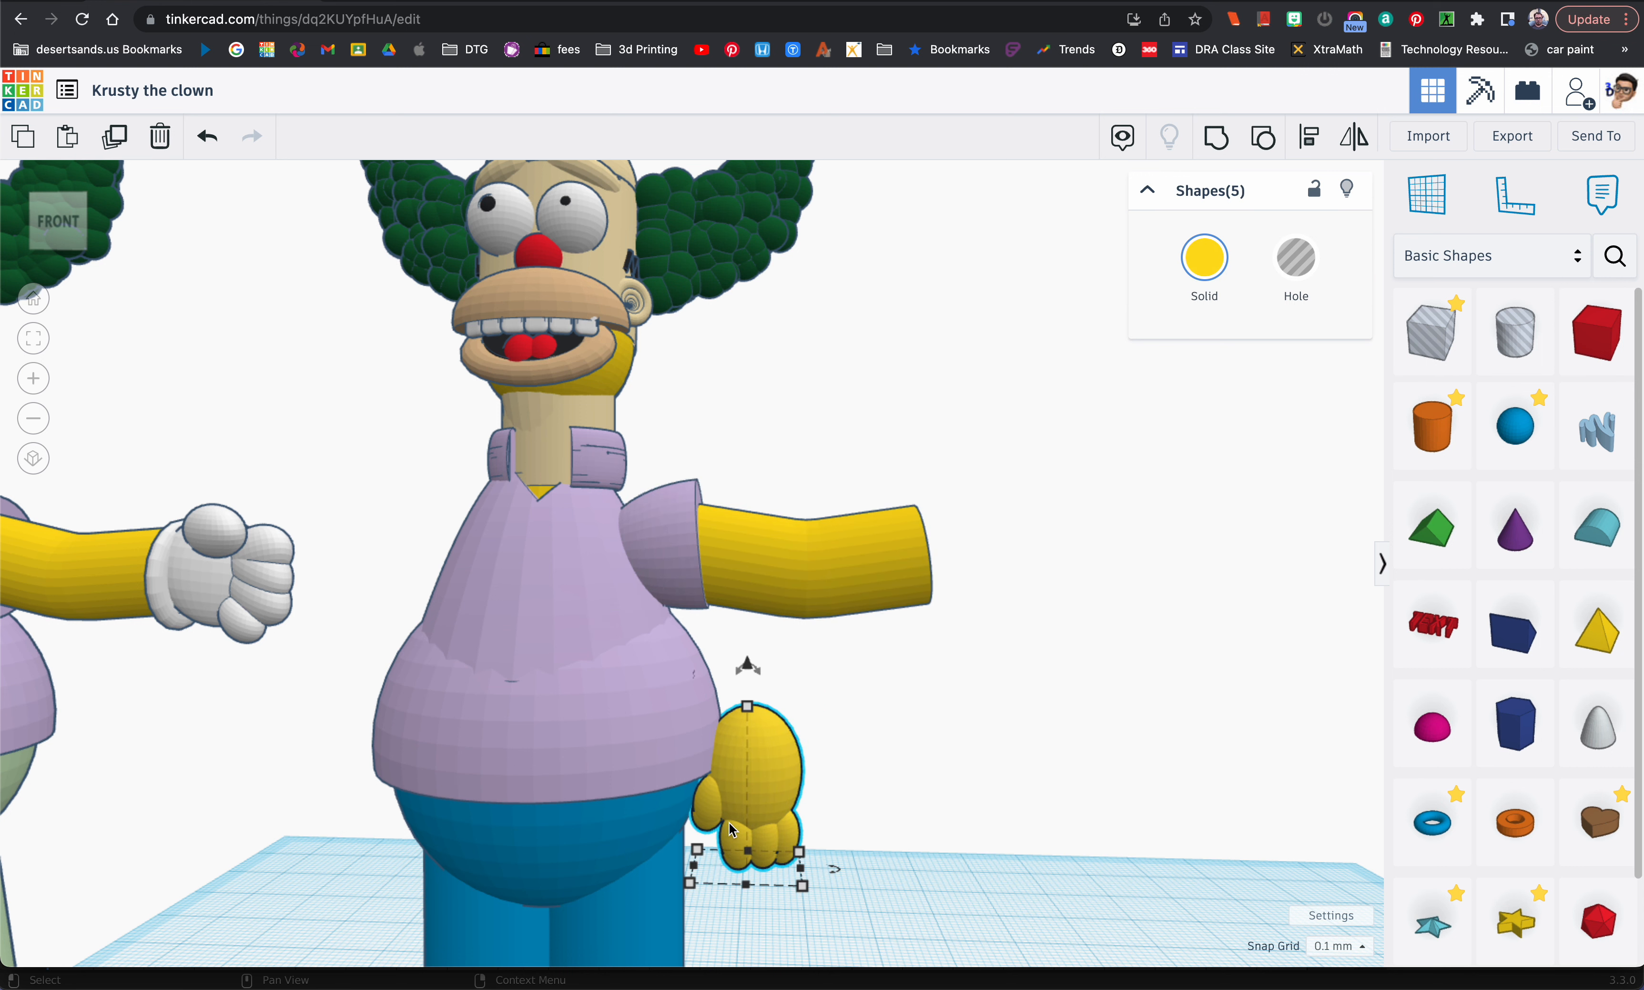
{"action": "left_click_drag", "start_coordinate": [761, 774], "coordinate": [965, 772]}
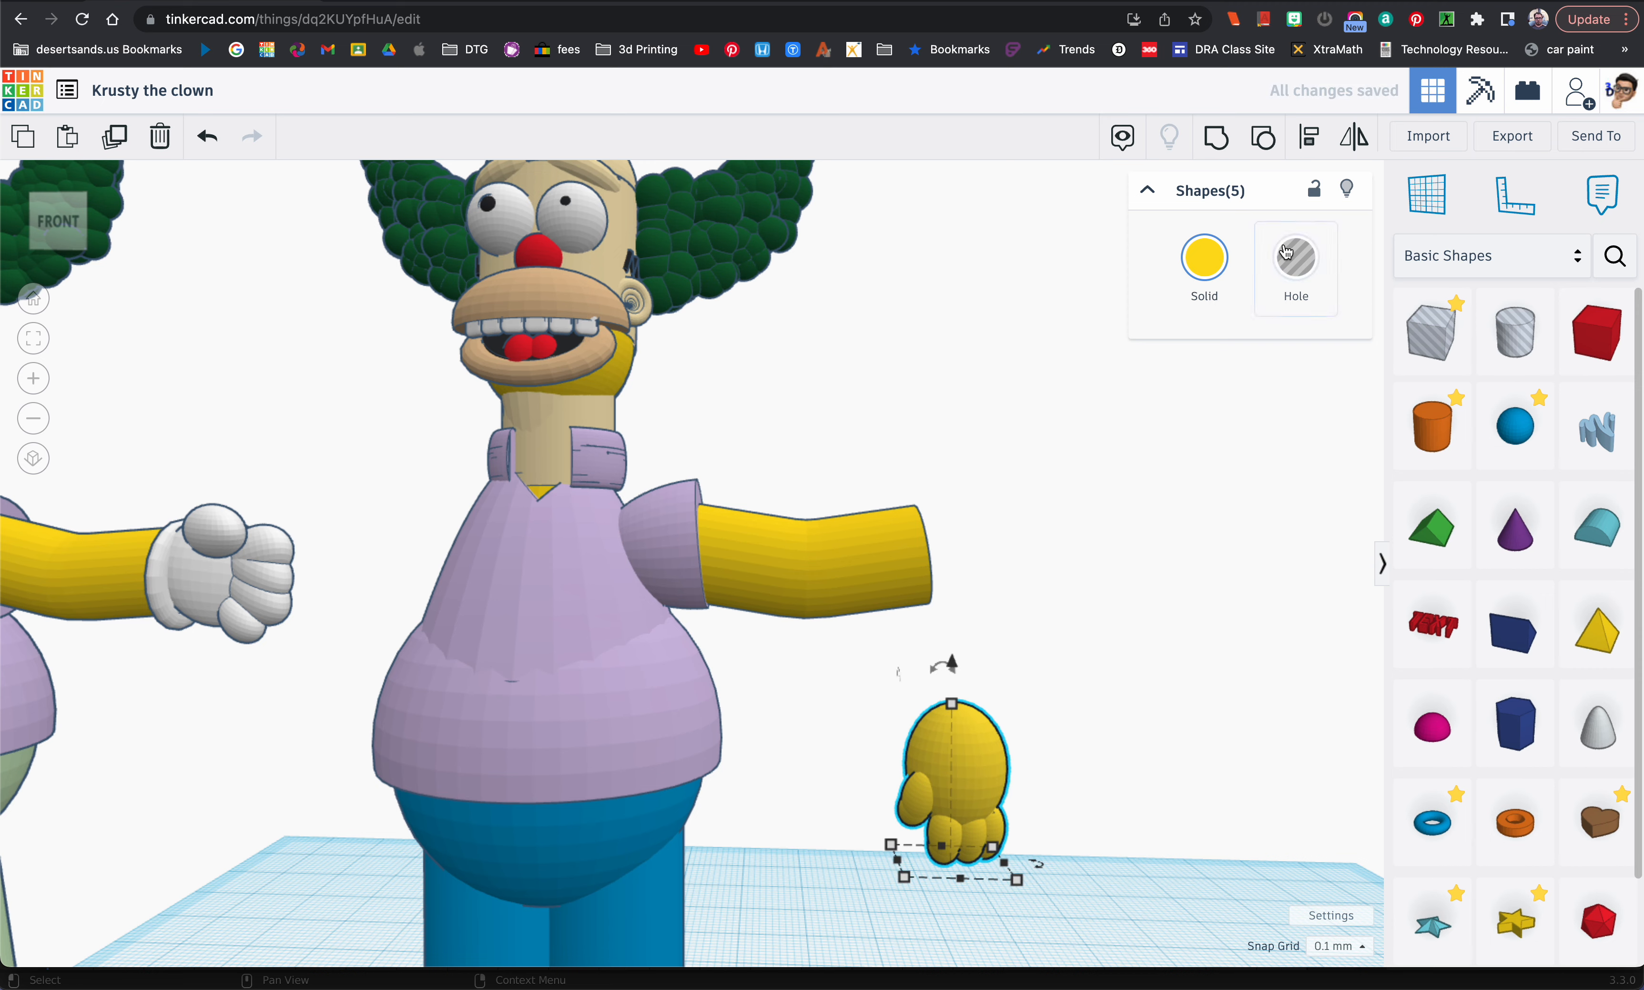
{"action": "left_click", "coordinate": [1204, 258]}
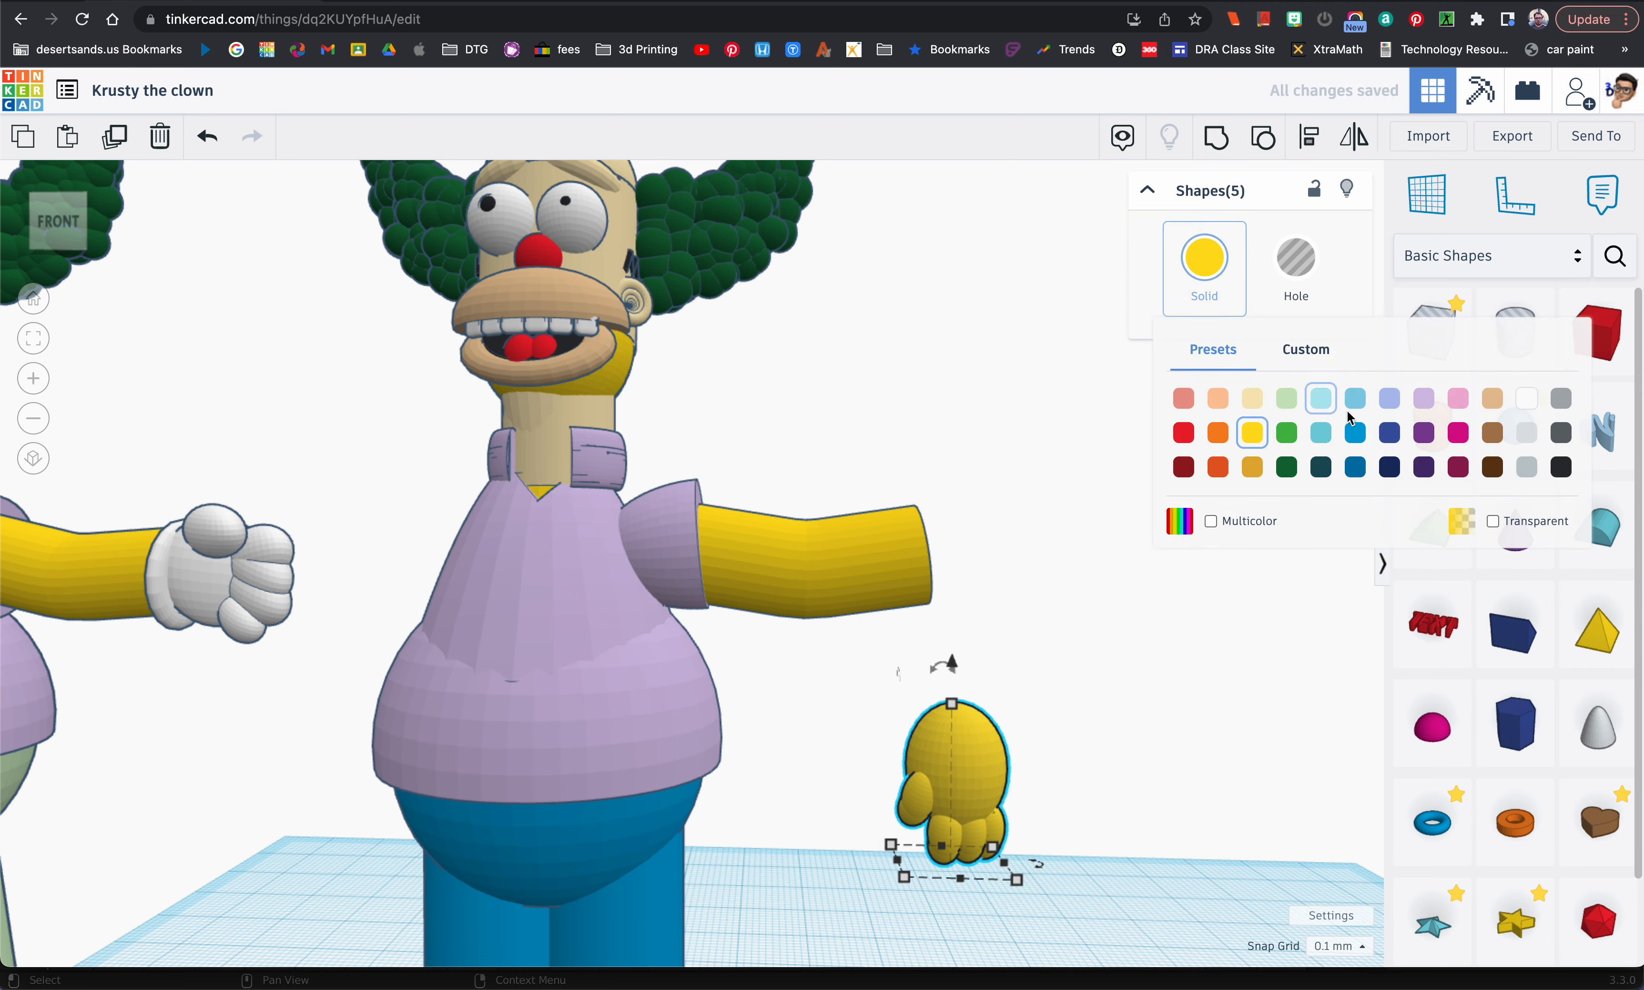
{"action": "left_click", "coordinate": [1529, 400]}
Step: Rotate the white hand so its fingers point outward, and flip it so the thumb is on top
{"action": "mouse_move", "coordinate": [980, 713]}
{"action": "right_mouse_down"}
{"action": "mouse_move", "coordinate": [1075, 708]}
{"action": "mouse_move", "coordinate": [895, 701]}
{"action": "mouse_move", "coordinate": [966, 696]}
{"action": "right_mouse_up"}
{"action": "left_click_drag", "start_coordinate": [983, 693], "coordinate": [990, 695]}
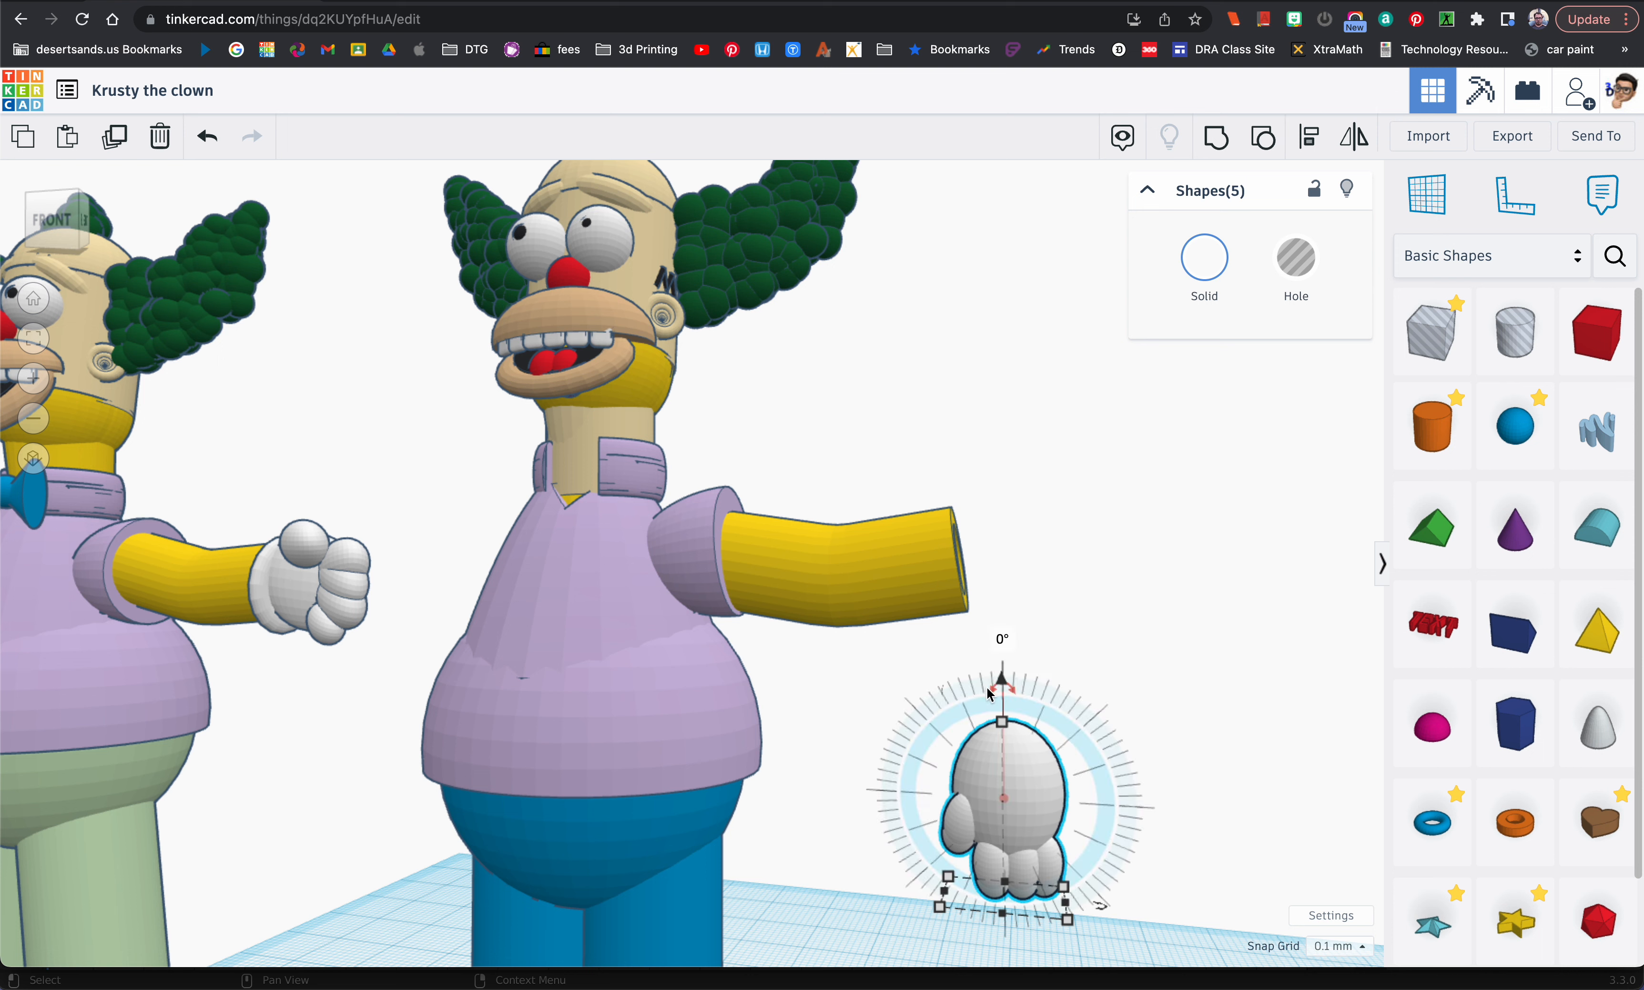
{"action": "left_click_drag", "start_coordinate": [990, 695], "coordinate": [888, 793]}
{"action": "right_click_drag", "start_coordinate": [1009, 779], "coordinate": [761, 773]}
{"action": "left_click_drag", "start_coordinate": [973, 771], "coordinate": [969, 954]}
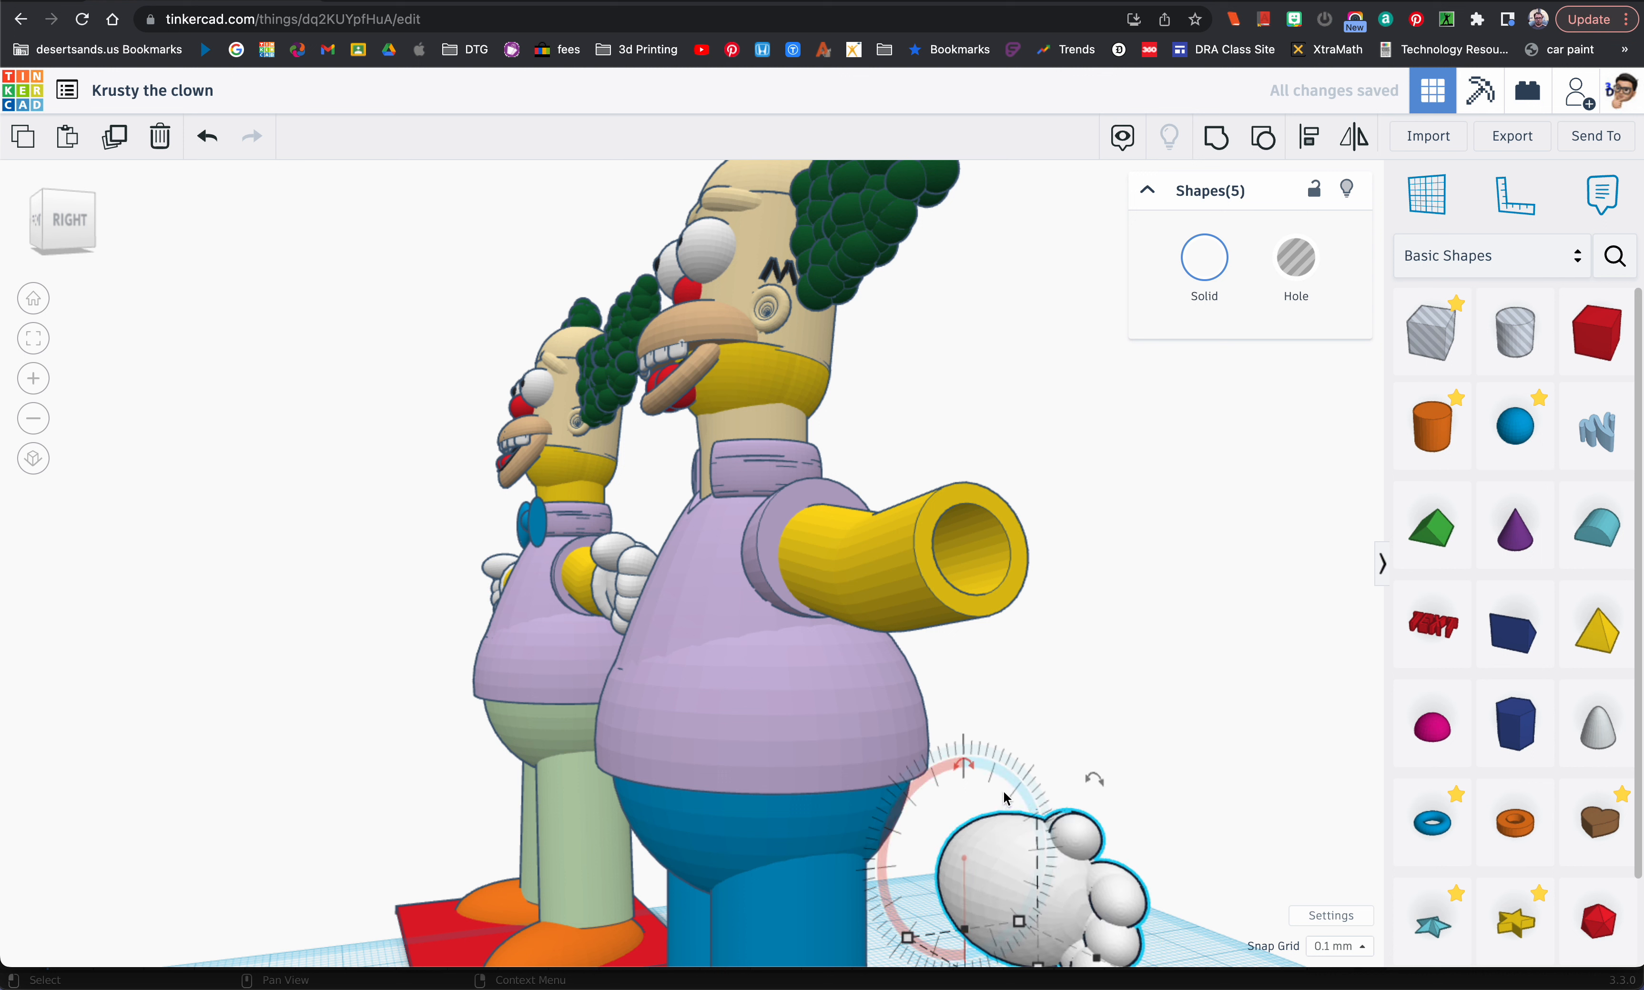
Step: Raise the white hand to arm height and fit it against the open end of the forearm
{"action": "key", "text": "ctrl+Up"}
{"action": "key", "text": "ctrl+Up"}
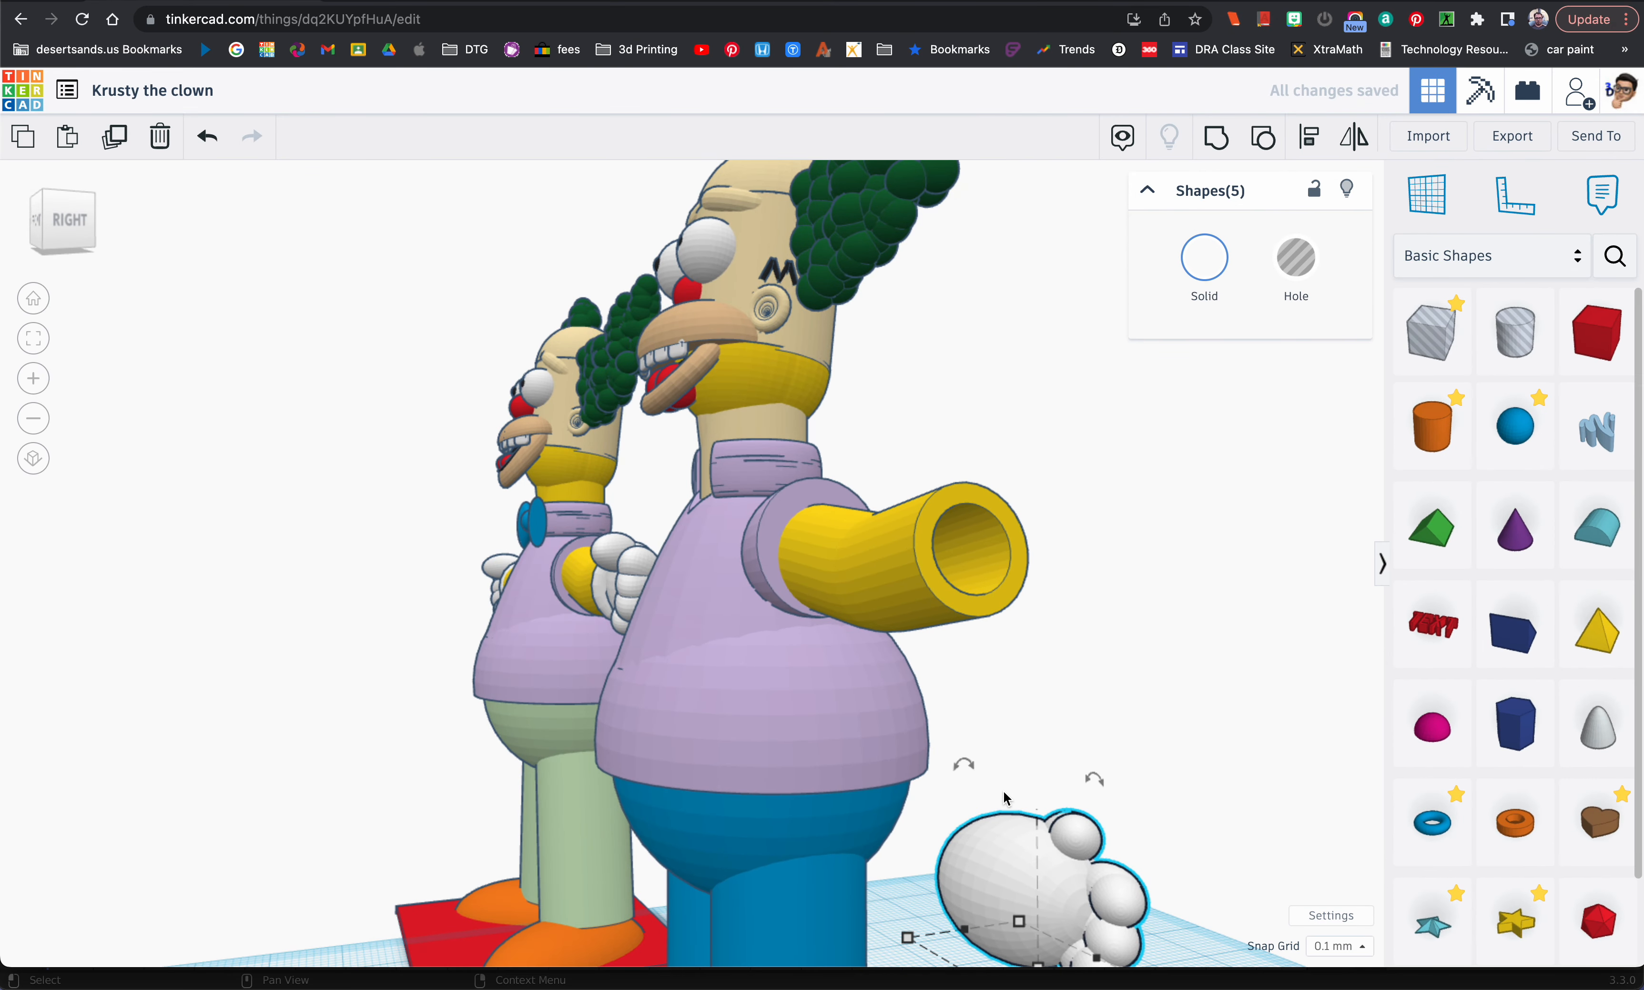
{"action": "key", "text": "super+Up"}
{"action": "key", "text": "super+Up"}
{"action": "key", "text": "super+Up"}
{"action": "key", "text": "super+Up"}
{"action": "key", "text": "super+Up"}
{"action": "key", "text": "super+Up"}
{"action": "key", "text": "super+Up"}
{"action": "key", "text": "super+Up"}
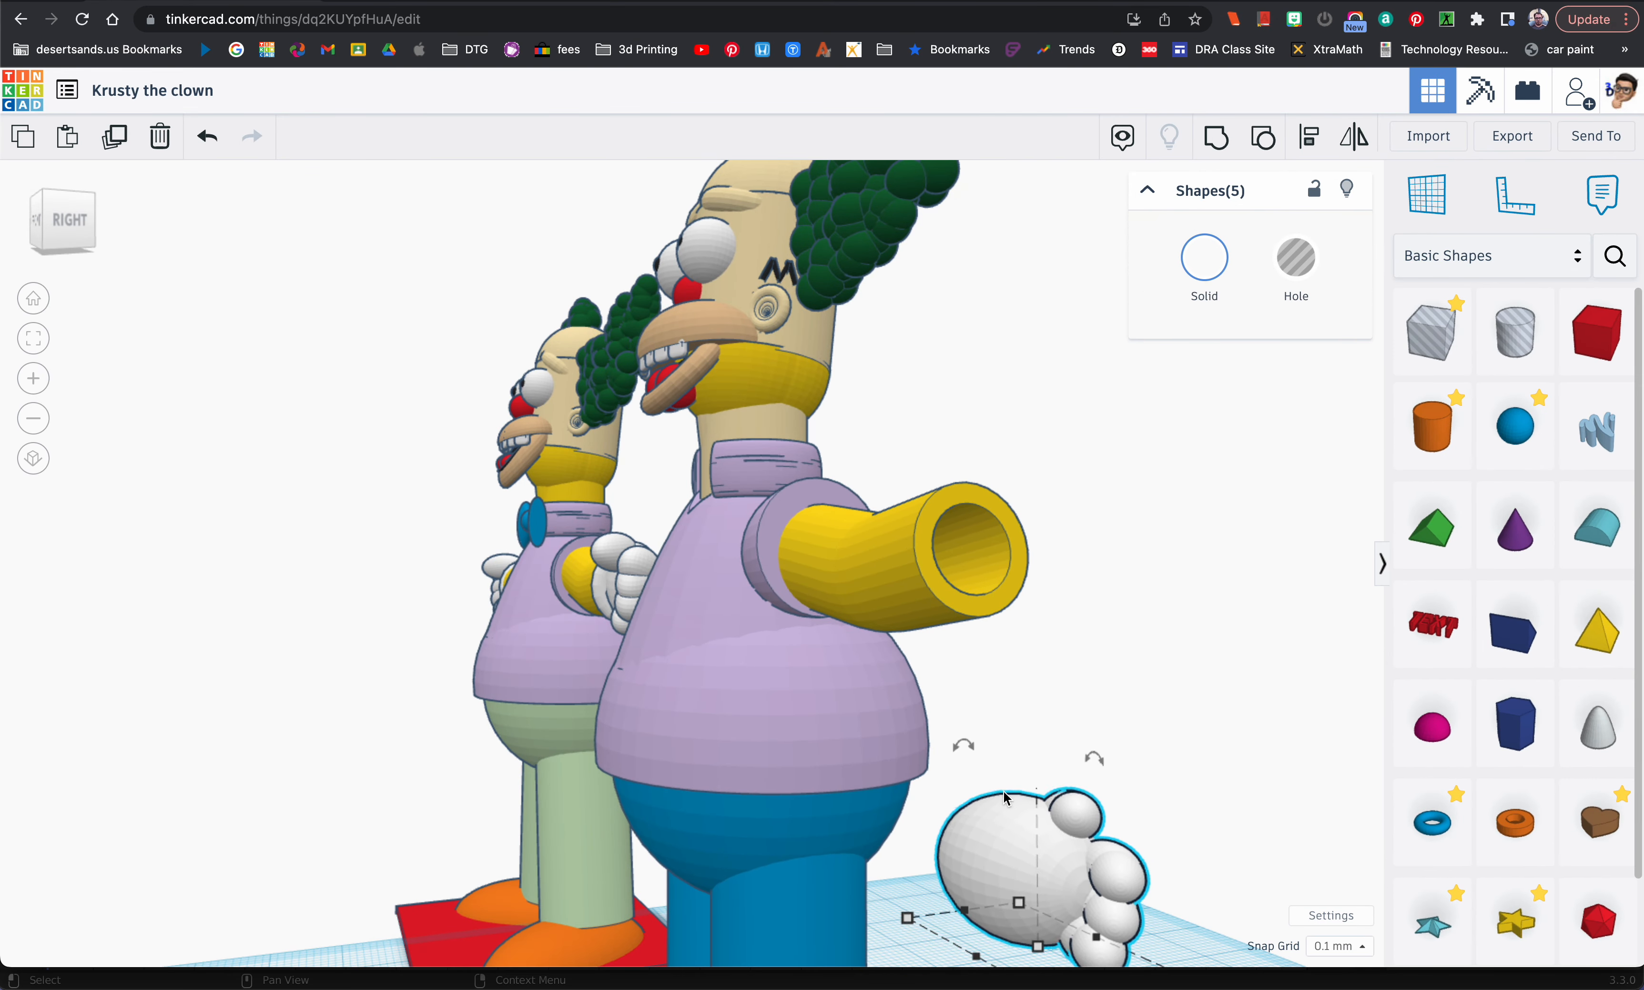
{"action": "key", "text": "super+Up"}
{"action": "key", "text": "super+Up"}
{"action": "key", "text": "super+Up"}
{"action": "key", "text": "super+Up"}
{"action": "key", "text": "super+Up"}
{"action": "key", "text": "super+Up"}
{"action": "key", "text": "super+Up"}
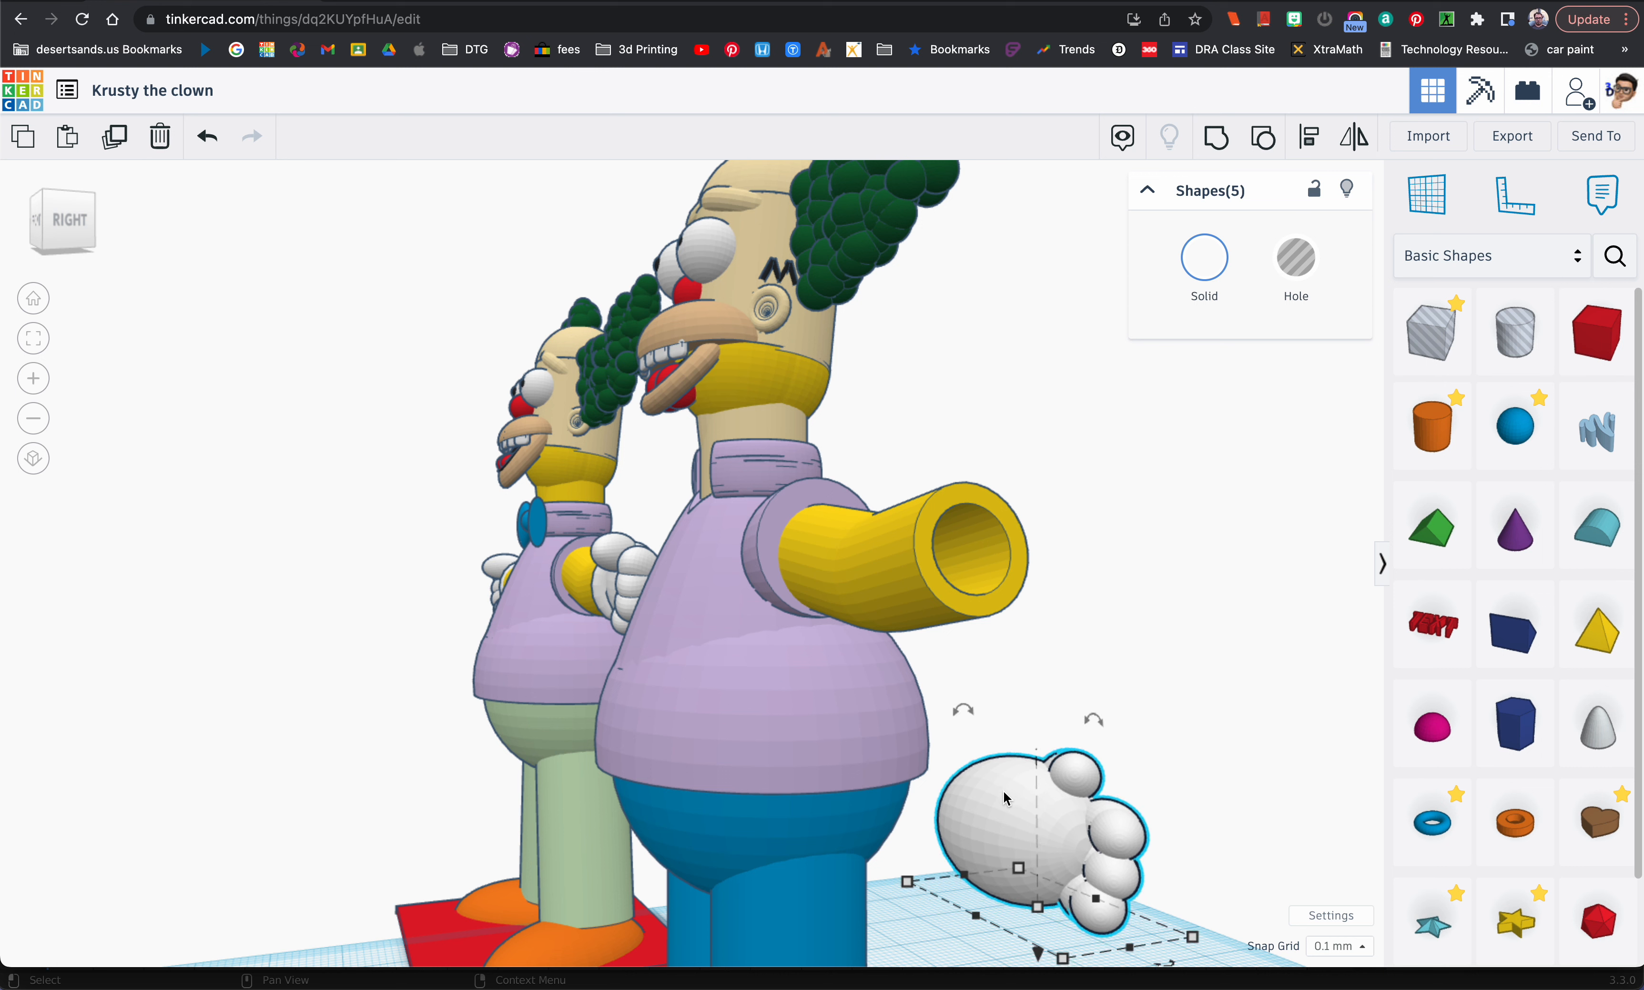
{"action": "key", "text": "super+Up"}
{"action": "key", "text": "super+Up"}
{"action": "key", "text": "super+Up"}
{"action": "key", "text": "super+Up"}
{"action": "key", "text": "super+Up"}
{"action": "key", "text": "super+Up"}
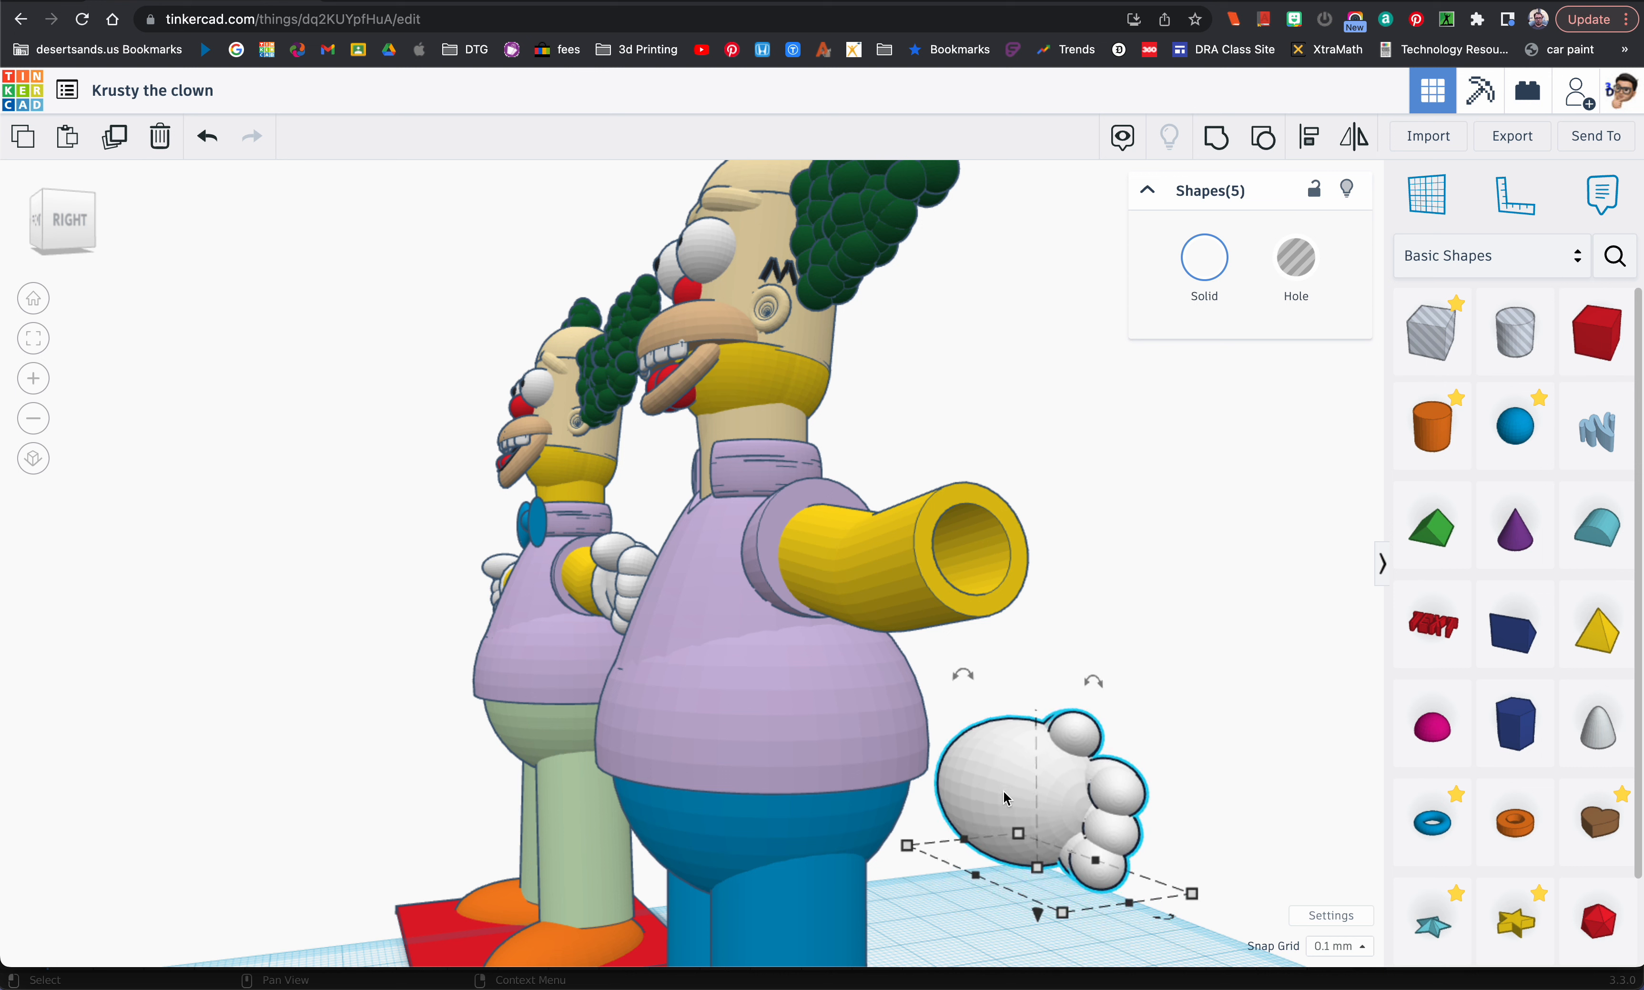
{"action": "left_click_drag", "start_coordinate": [1043, 918], "coordinate": [1005, 661]}
{"action": "right_click_drag", "start_coordinate": [1006, 662], "coordinate": [1062, 587]}
{"action": "left_click_drag", "start_coordinate": [994, 501], "coordinate": [1004, 512]}
{"action": "right_click_drag", "start_coordinate": [1127, 553], "coordinate": [1112, 495]}
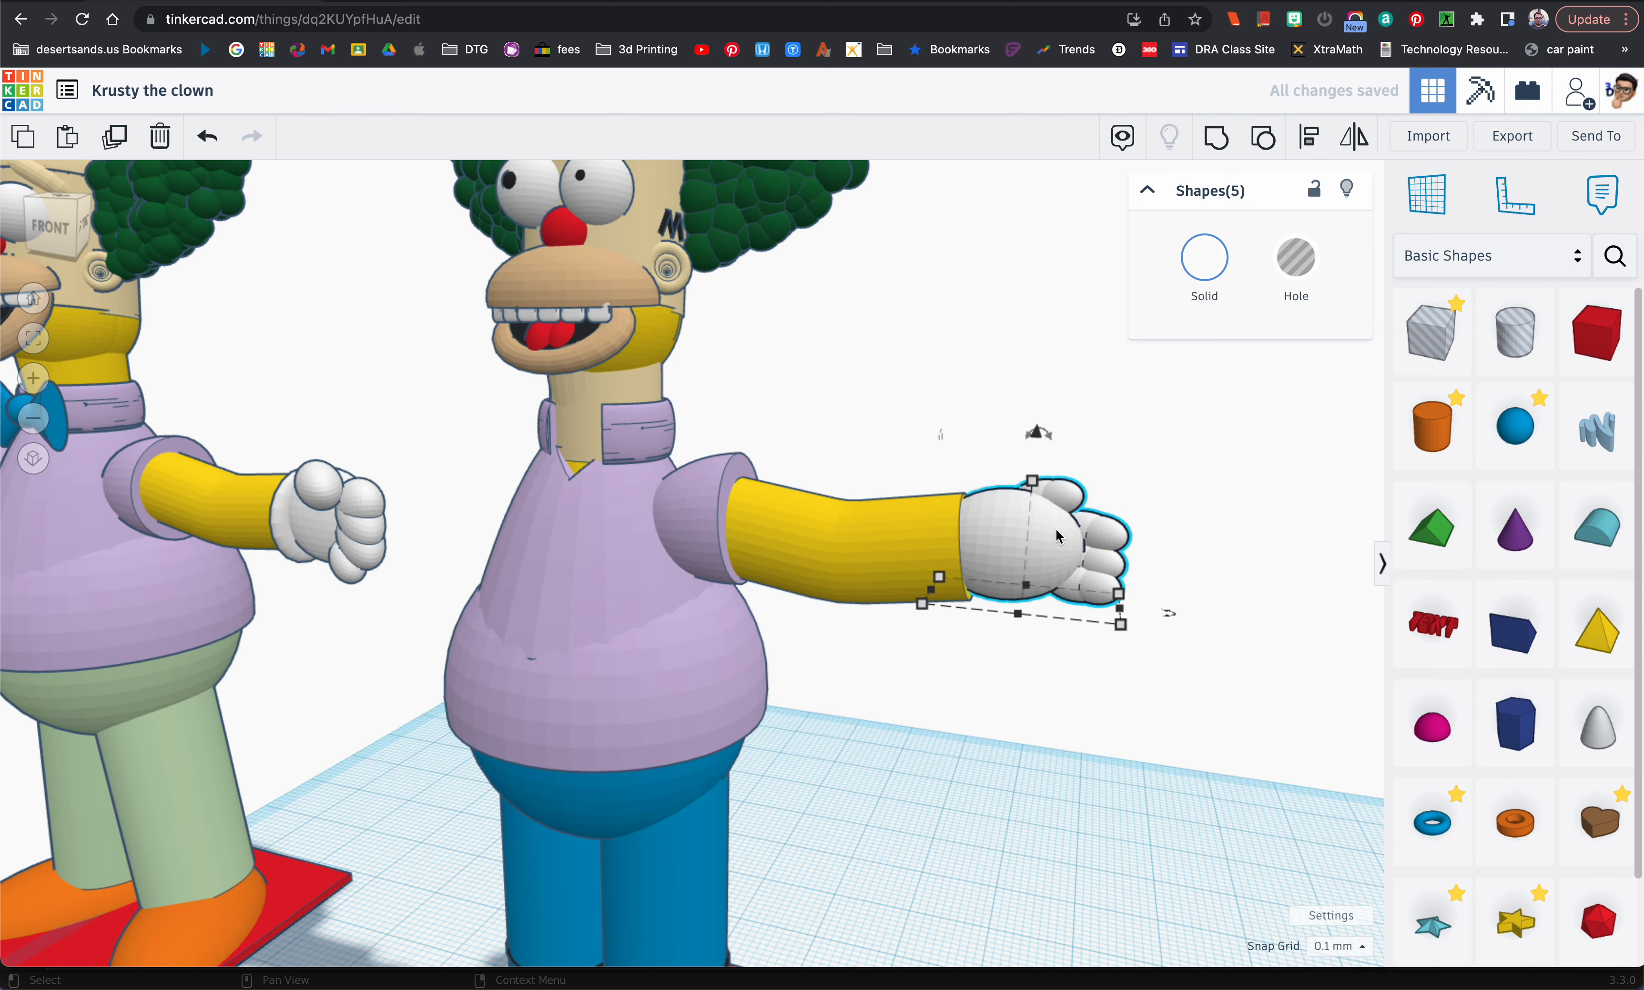
Step: Delete the white hand from the arm and search the community shapes for "hand"
{"action": "key", "text": "Delete"}
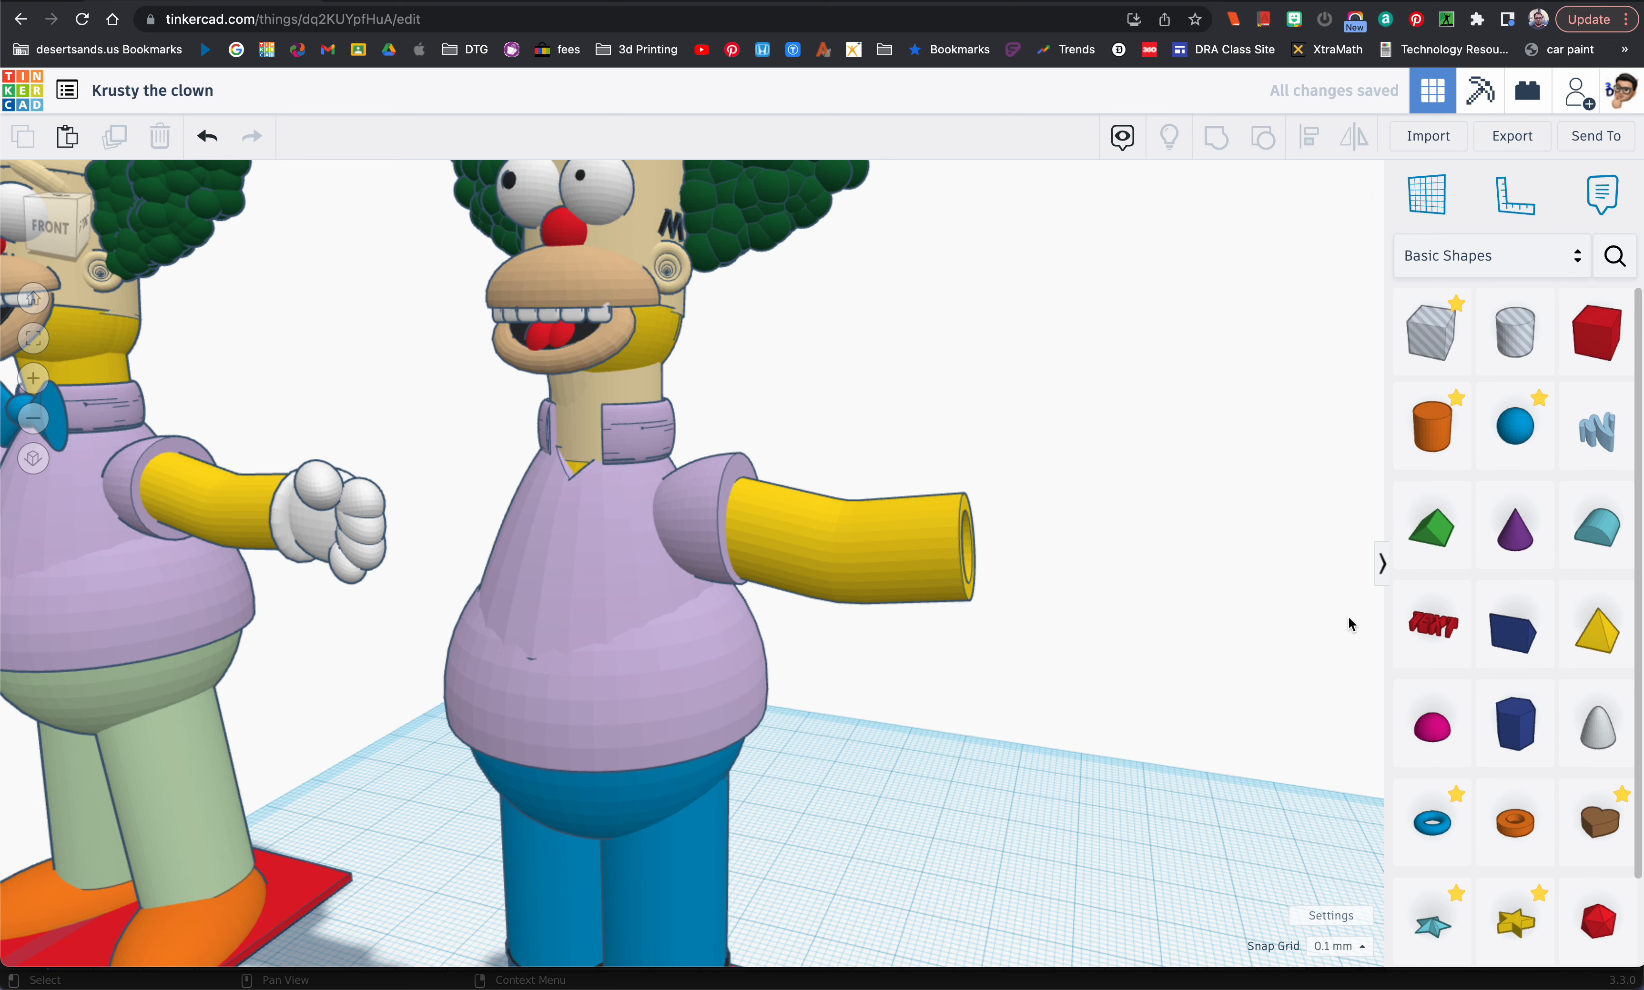
{"action": "left_click", "coordinate": [1608, 263]}
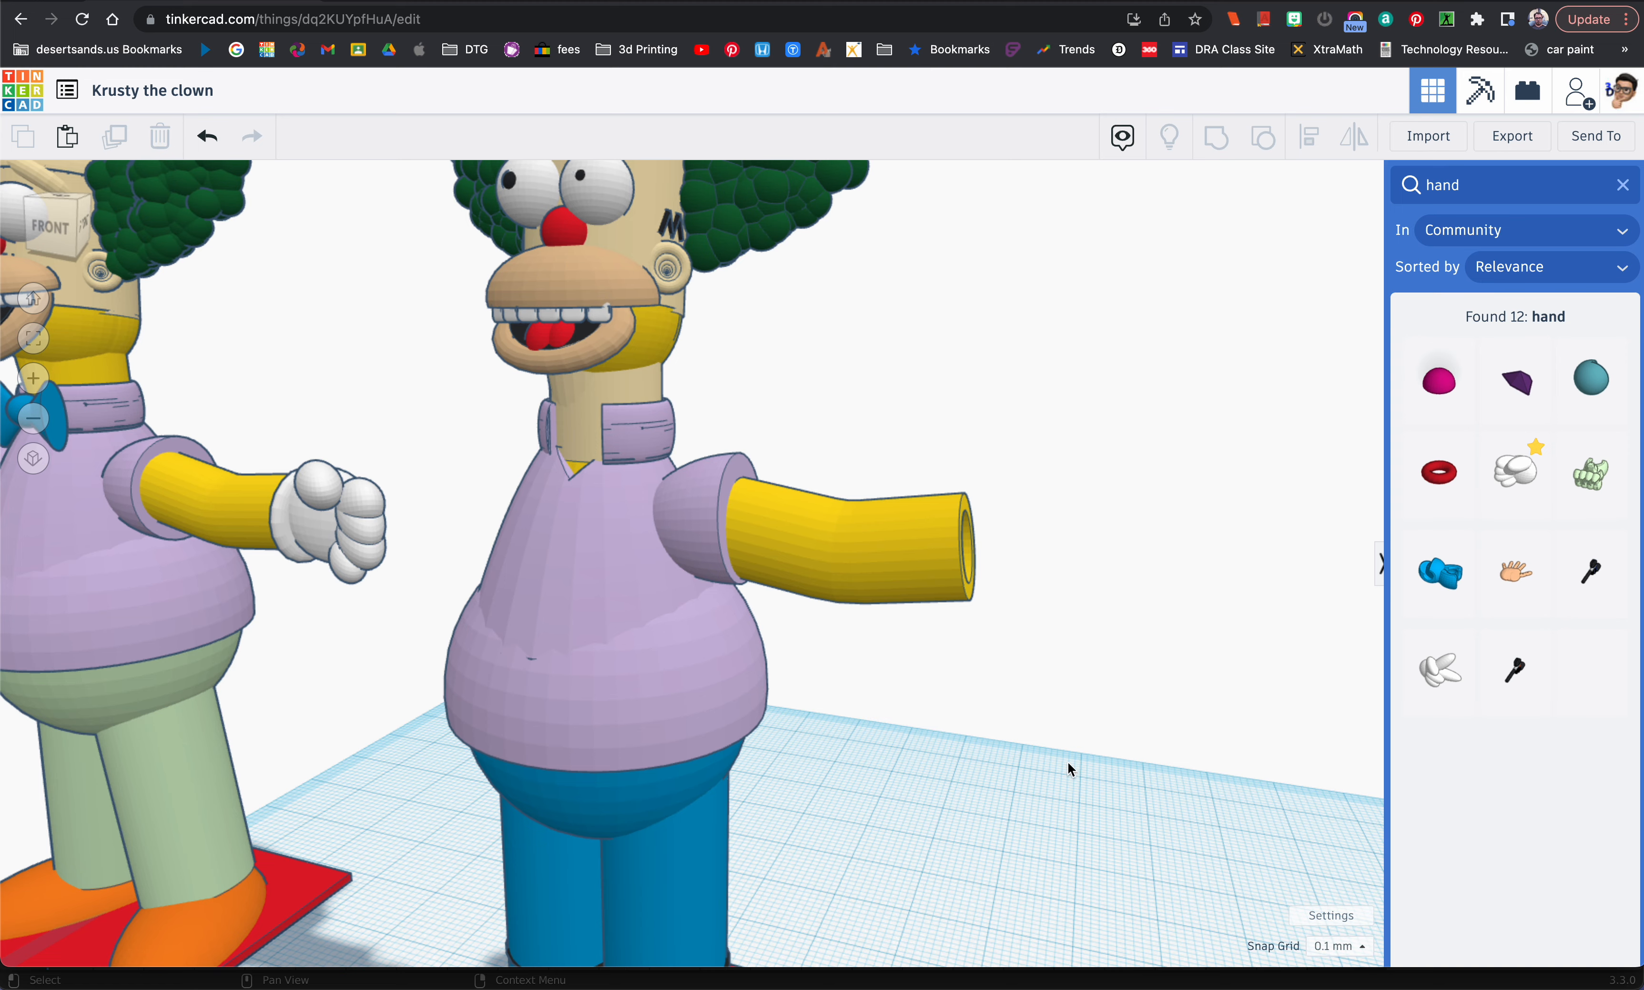
Step: Place the white community Hand shape on the workplane, raise it to arm height and move it to the open end of the forearm
{"action": "scroll", "coordinate": [1069, 769], "scroll_direction": "down", "scroll_amount": 2}
{"action": "left_click_drag", "start_coordinate": [1490, 482], "coordinate": [980, 890]}
{"action": "left_click_drag", "start_coordinate": [1007, 807], "coordinate": [967, 894]}
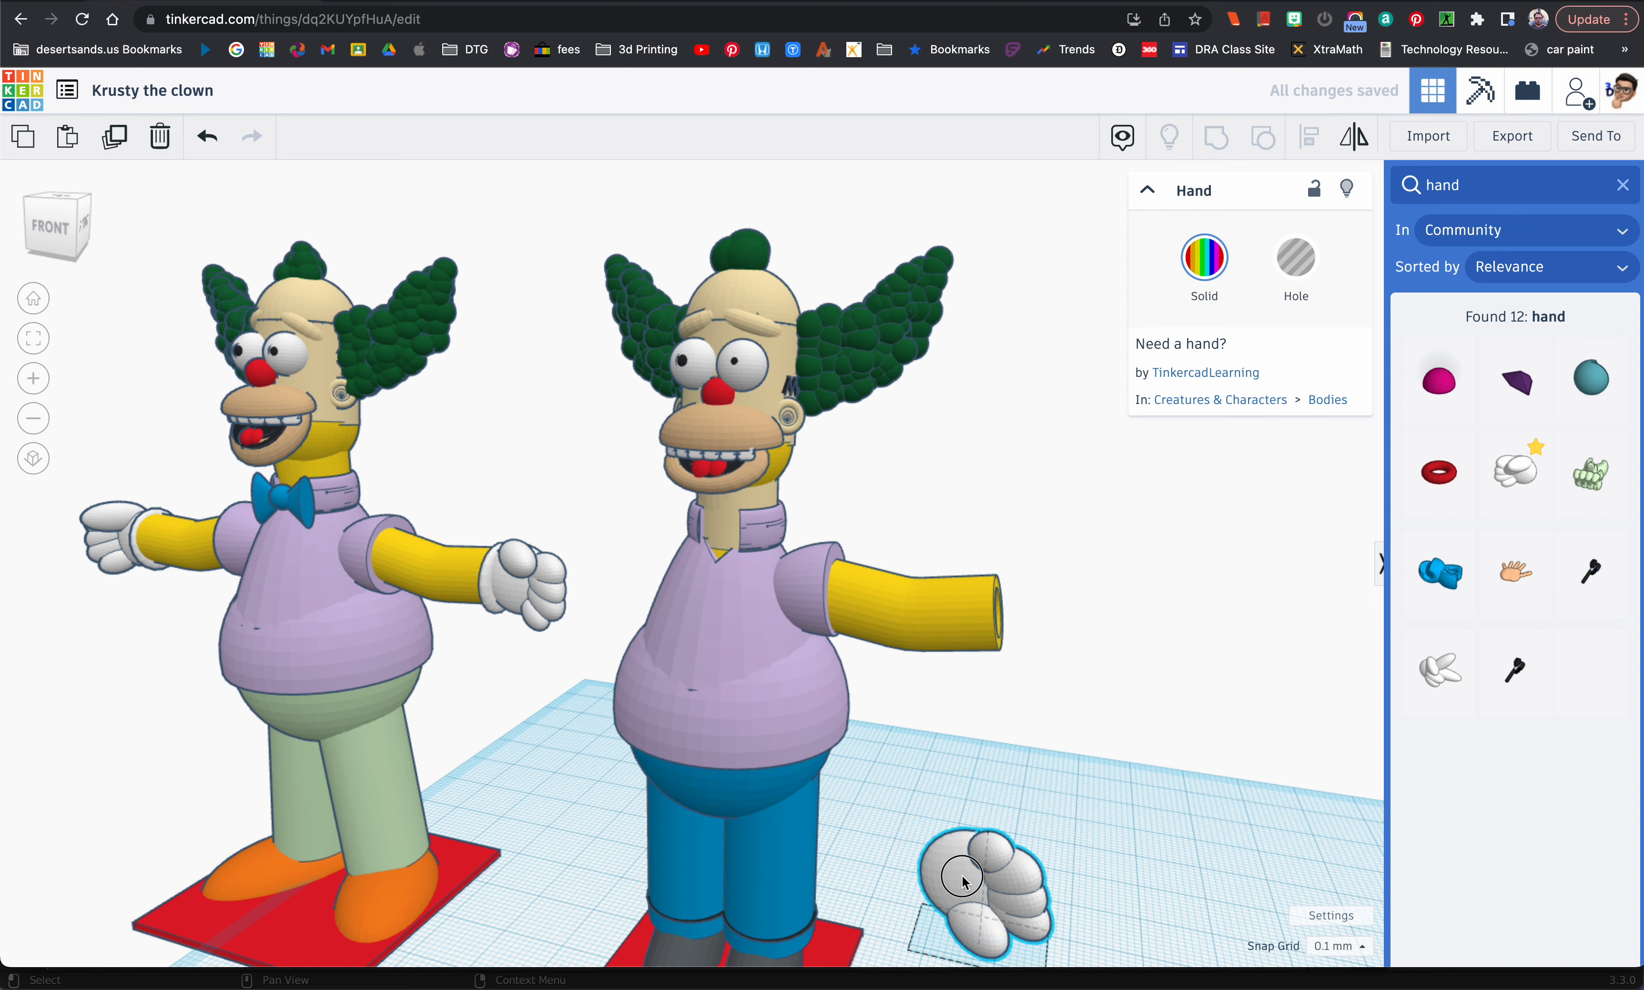
{"action": "left_click_drag", "start_coordinate": [995, 804], "coordinate": [1064, 400]}
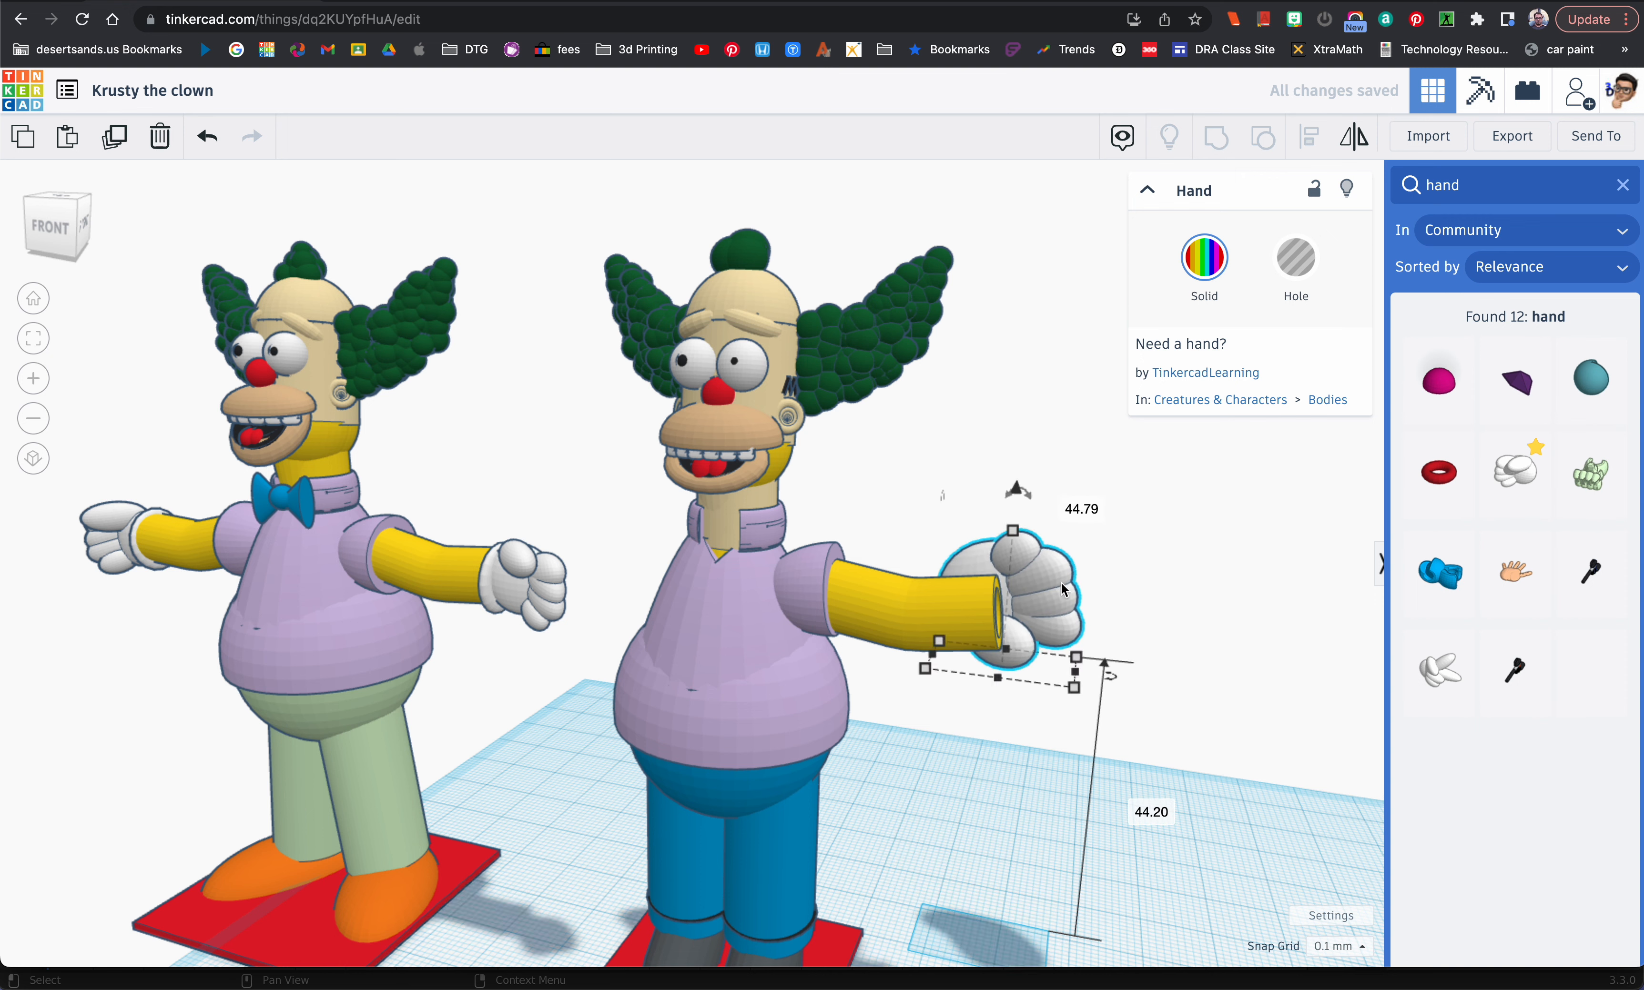
{"action": "left_click_drag", "start_coordinate": [998, 595], "coordinate": [1101, 641]}
Step: Adjust the white hand's height at the forearm and scale it down in proportion to match the reference hand
{"action": "left_click_drag", "start_coordinate": [1064, 521], "coordinate": [1065, 497]}
{"action": "right_click_drag", "start_coordinate": [1066, 497], "coordinate": [927, 667]}
{"action": "left_click_drag", "start_coordinate": [531, 849], "coordinate": [505, 865]}
{"action": "right_click_drag", "start_coordinate": [505, 865], "coordinate": [683, 788]}
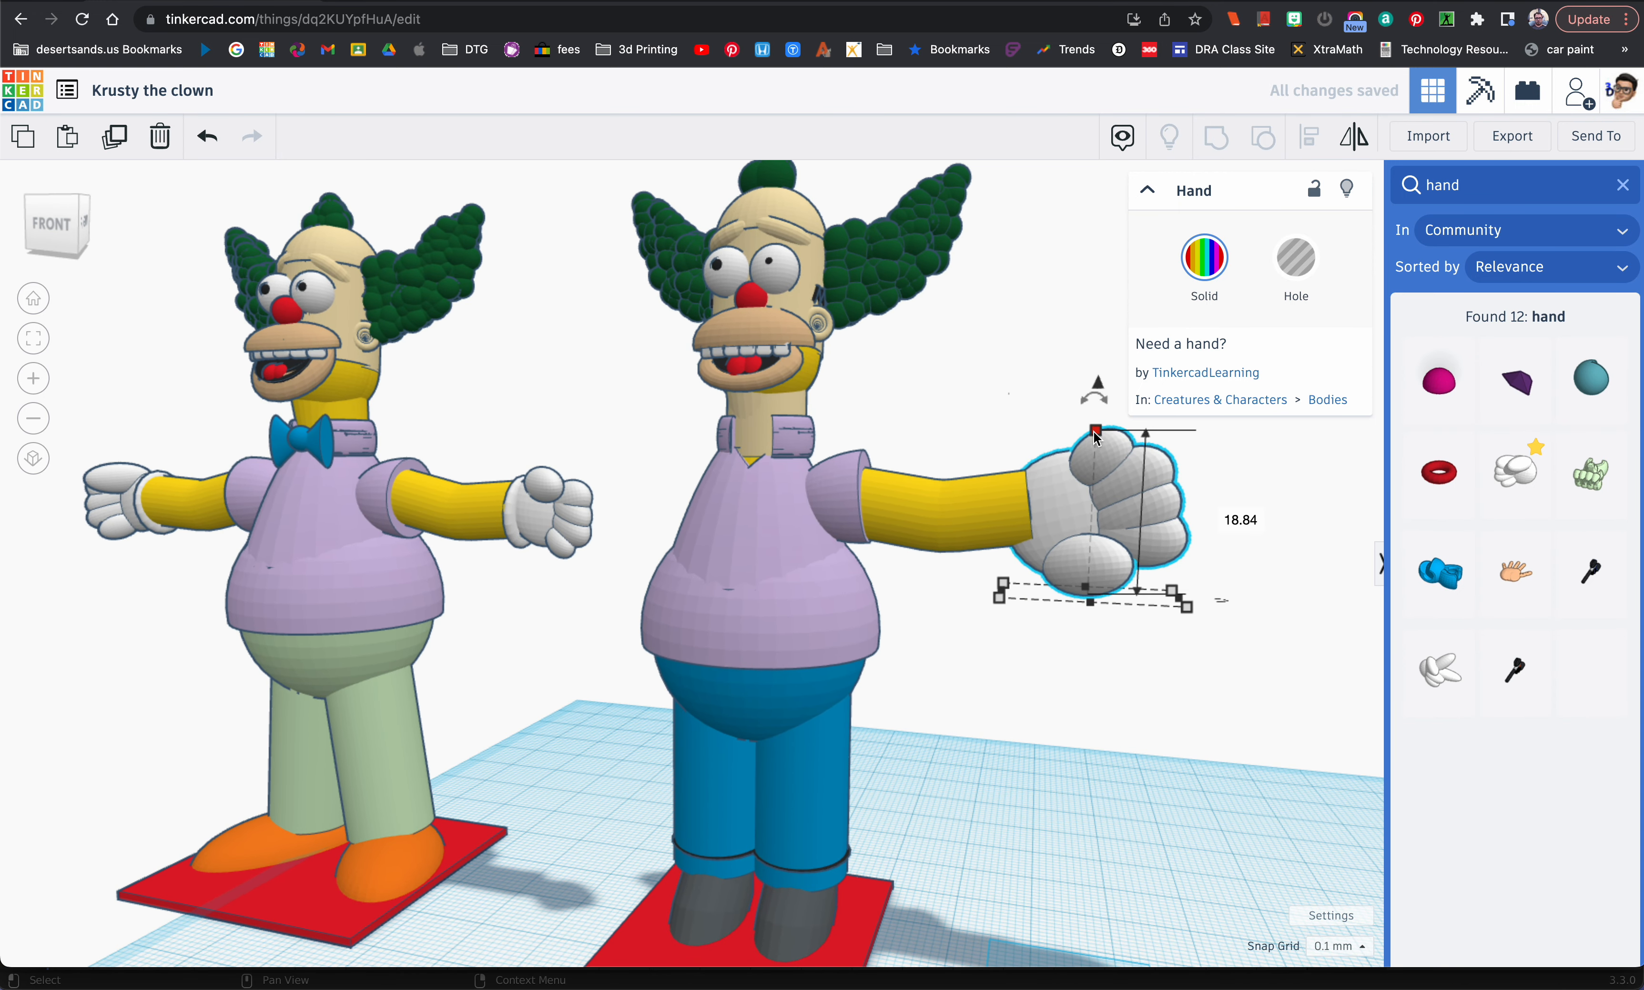
{"action": "left_click_drag", "start_coordinate": [1097, 438], "coordinate": [1094, 390]}
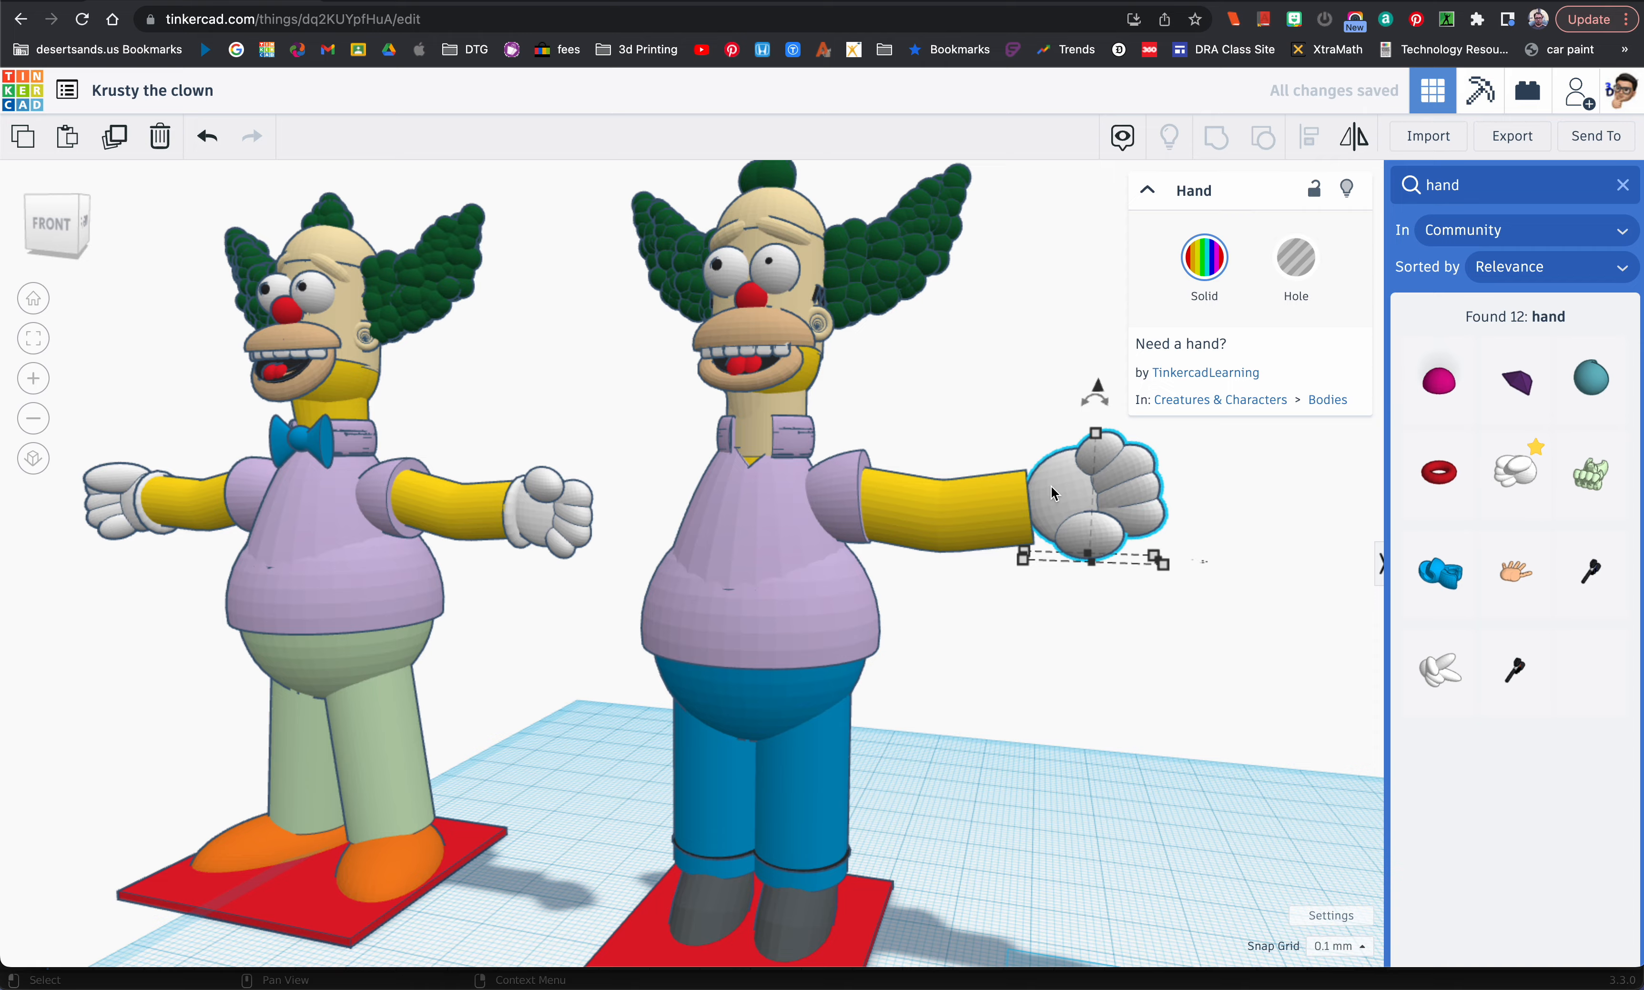
Step: Mirror the white hand vertically and rotate it so the thumb sits at the top near the wrist
{"action": "mouse_move", "coordinate": [1118, 504]}
{"action": "right_mouse_down"}
{"action": "mouse_move", "coordinate": [976, 521]}
{"action": "mouse_move", "coordinate": [1142, 523]}
{"action": "right_mouse_up"}
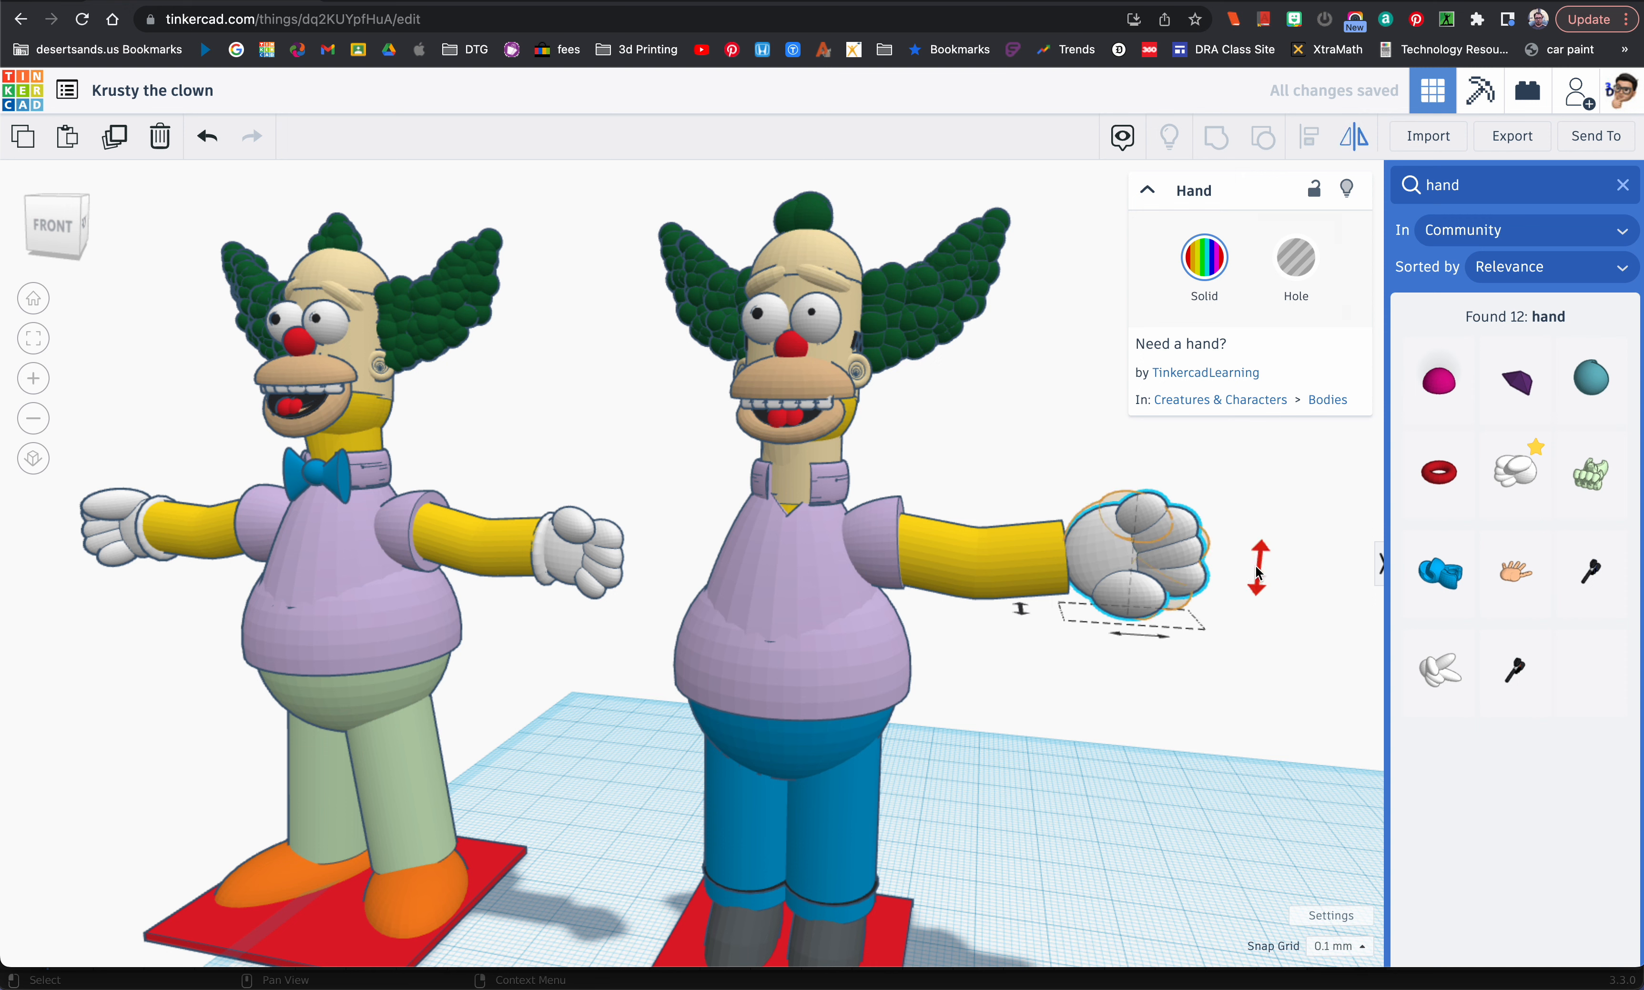
{"action": "left_click", "coordinate": [1205, 591]}
{"action": "left_click", "coordinate": [1143, 550]}
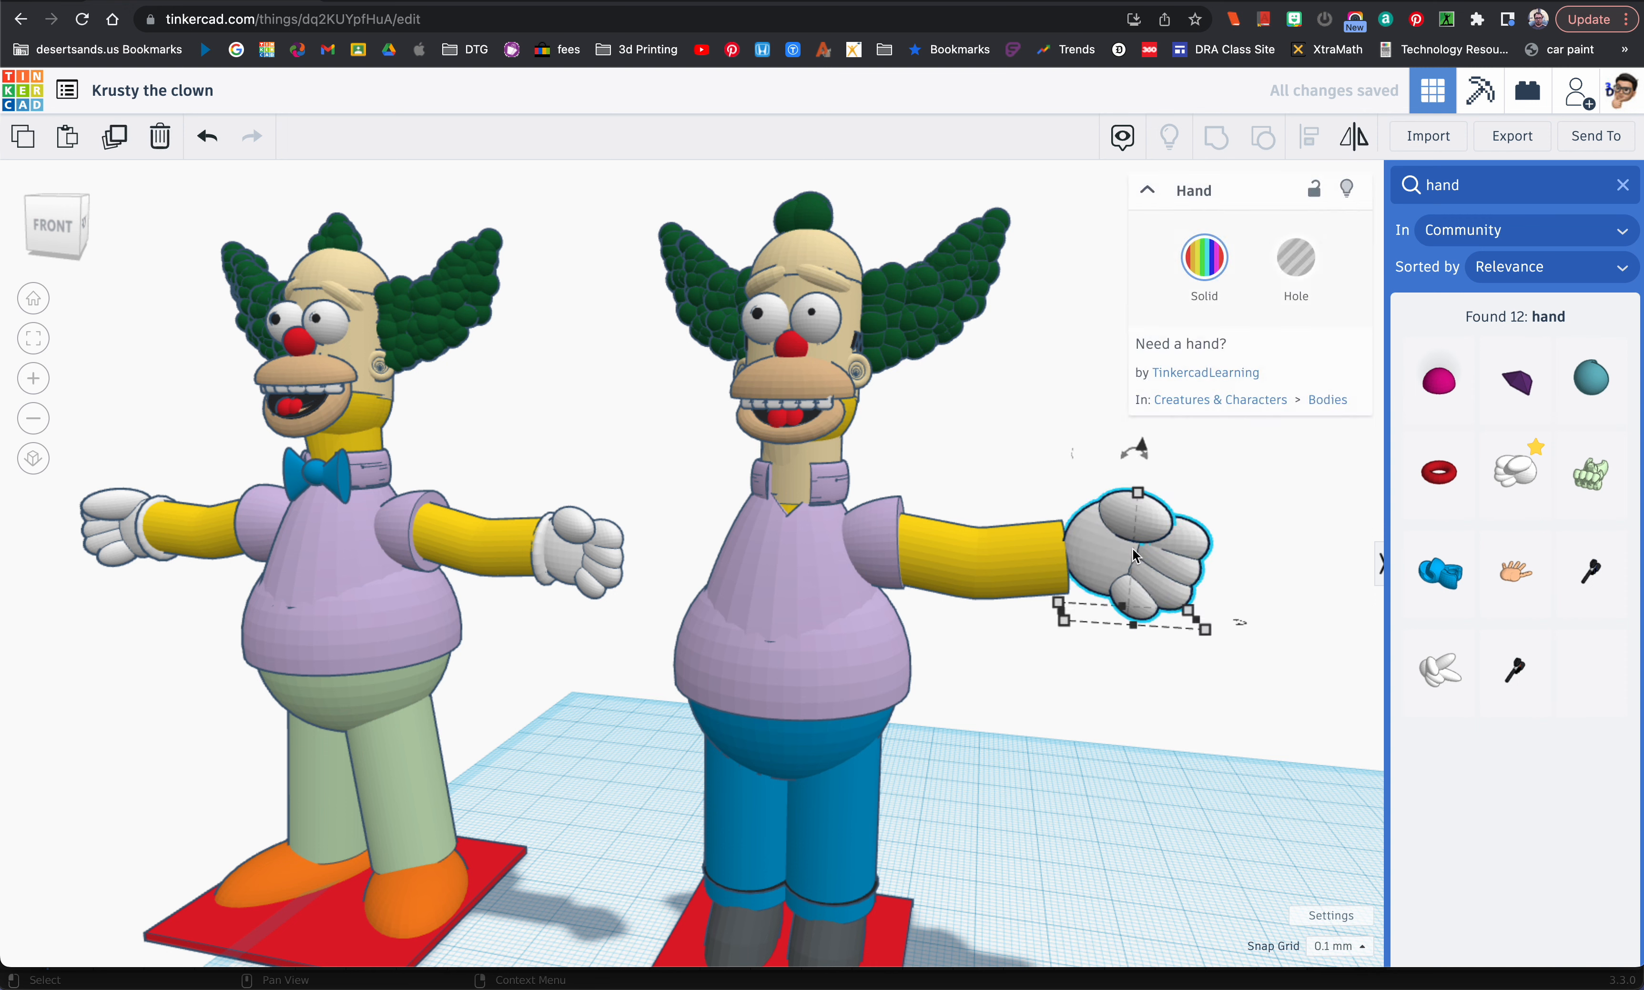
{"action": "left_click_drag", "start_coordinate": [1136, 470], "coordinate": [1087, 475]}
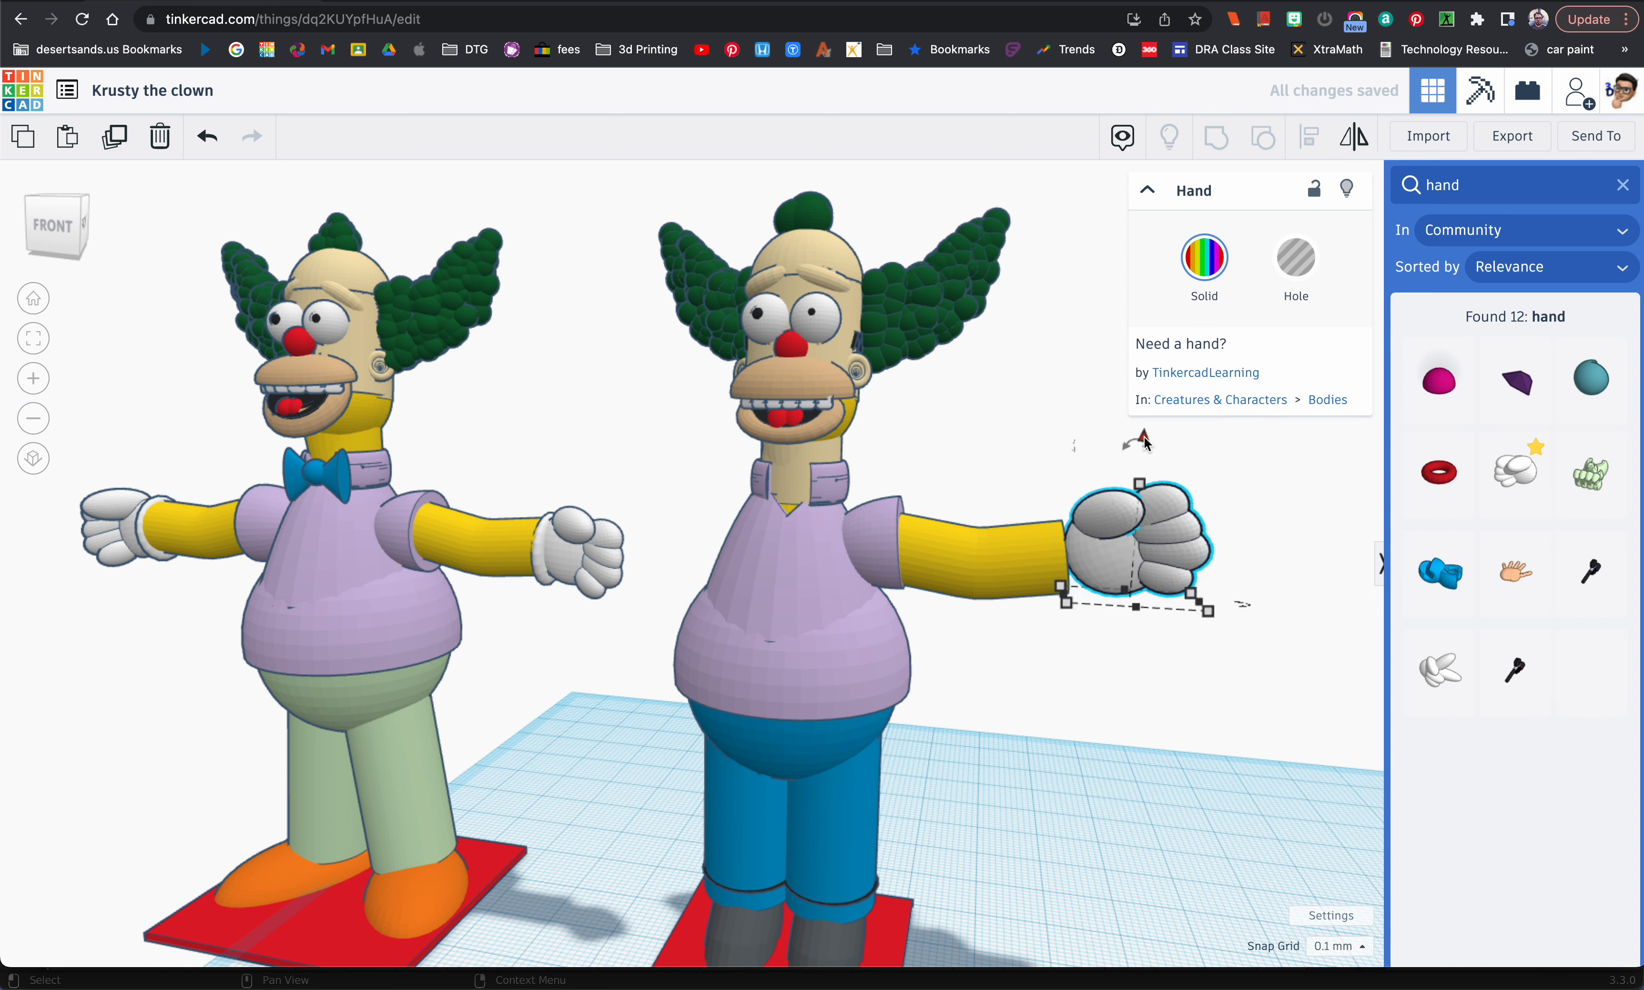
Step: Line the white hand up with the forearm by moving it backward onto the arm's open end
{"action": "right_click_drag", "start_coordinate": [1130, 440], "coordinate": [834, 610]}
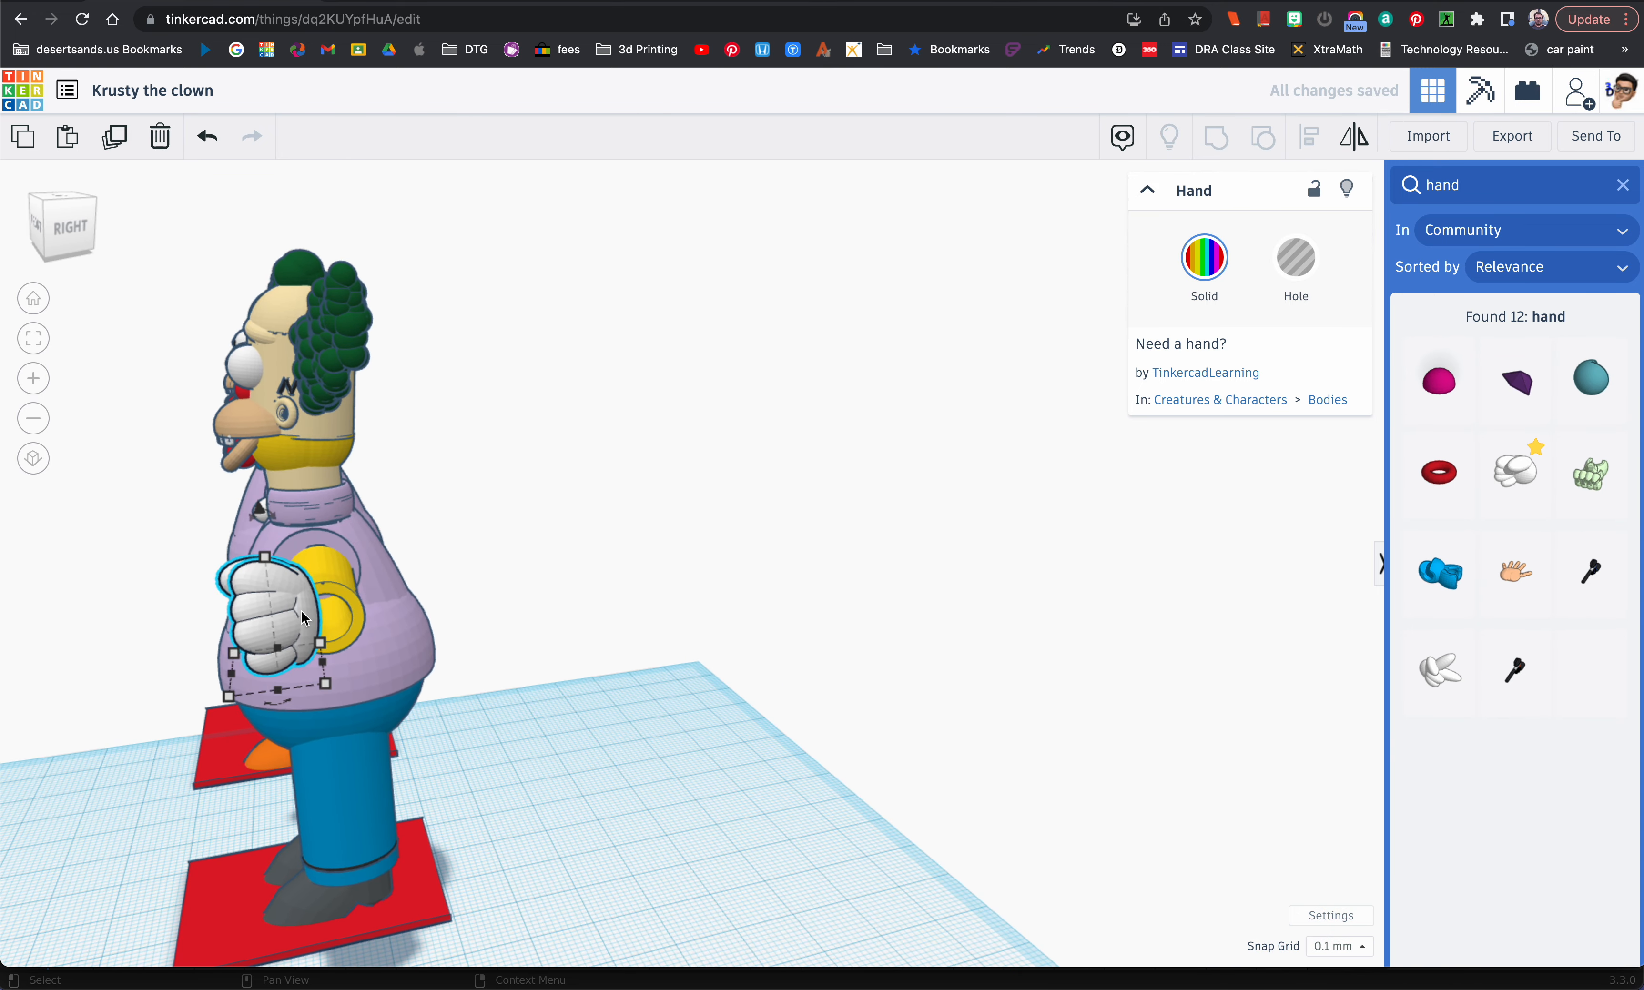
{"action": "key", "text": "Right"}
{"action": "key", "text": "Right"}
{"action": "key", "text": "Right"}
{"action": "key", "text": "Right"}
{"action": "key", "text": "Right"}
{"action": "key", "text": "Right"}
{"action": "key", "text": "Right"}
{"action": "key", "text": "Right"}
{"action": "key", "text": "Right"}
{"action": "key", "text": "Right"}
{"action": "key", "text": "Right"}
{"action": "key", "text": "Right"}
{"action": "key", "text": "Right"}
{"action": "key", "text": "Right"}
{"action": "key", "text": "Right"}
{"action": "key", "text": "Right"}
{"action": "key", "text": "Right"}
{"action": "key", "text": "Right"}
{"action": "key", "text": "Right"}
{"action": "key", "text": "Right"}
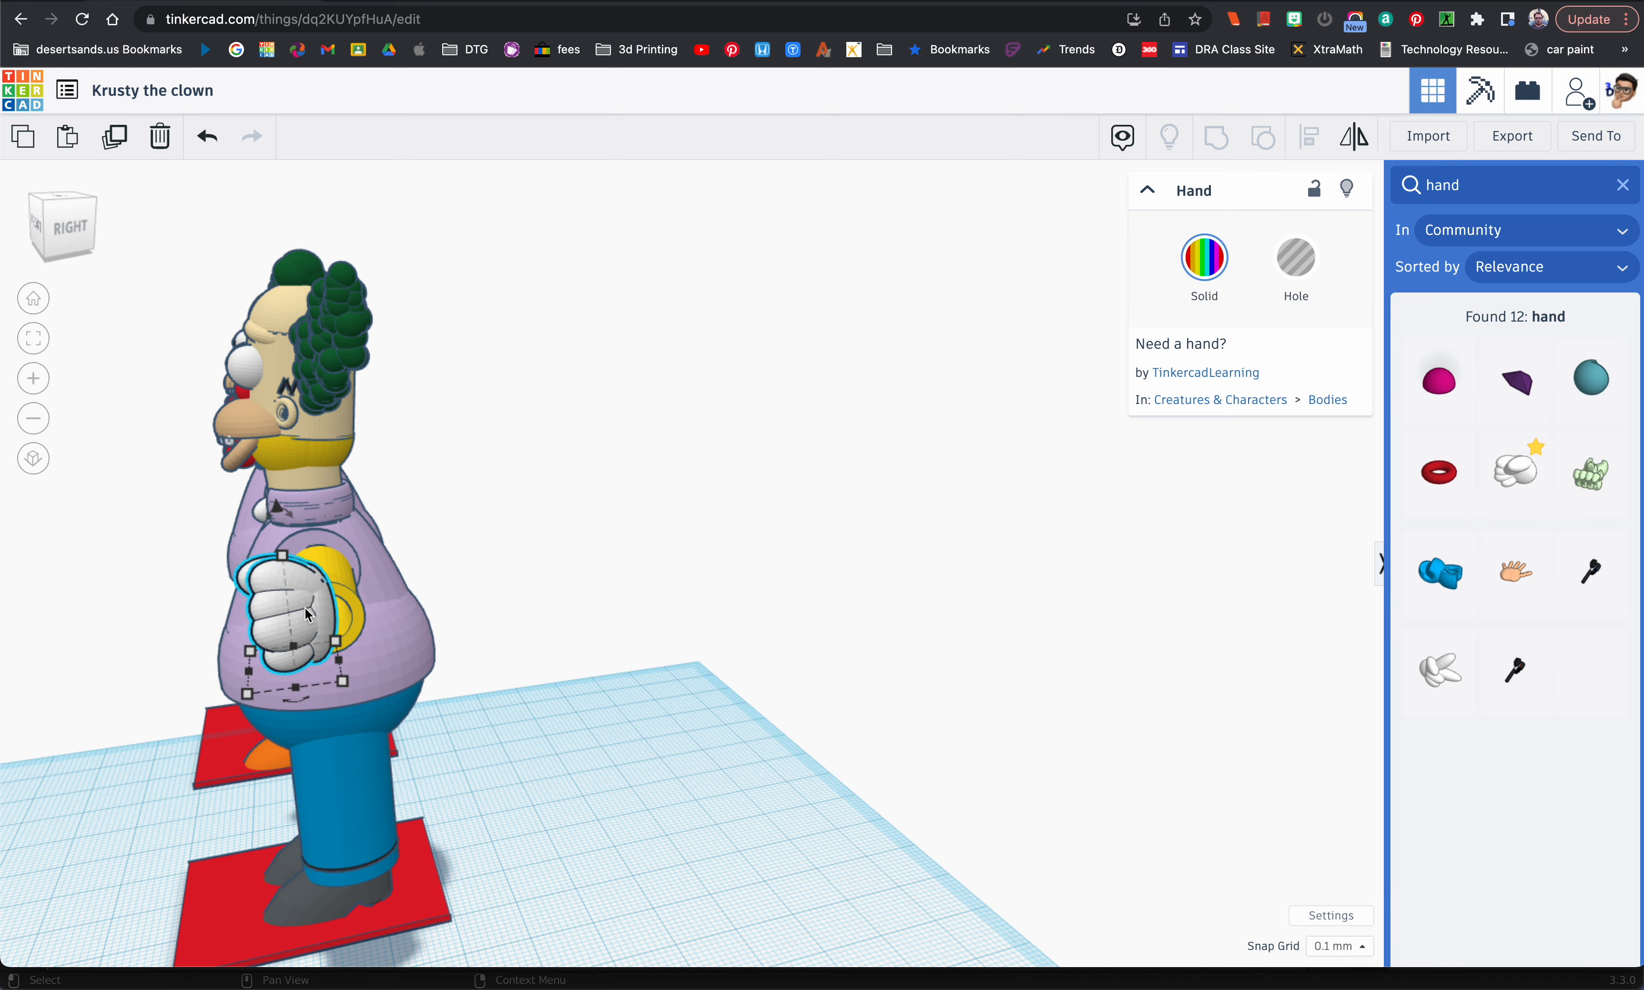
{"action": "key", "text": "Right"}
{"action": "key", "text": "Right"}
{"action": "key", "text": "Right"}
{"action": "key", "text": "Right"}
{"action": "key", "text": "Right"}
{"action": "key", "text": "Right"}
{"action": "key", "text": "Right"}
{"action": "key", "text": "Right"}
{"action": "key", "text": "Right"}
{"action": "key", "text": "Right"}
{"action": "key", "text": "Right"}
{"action": "key", "text": "Right"}
{"action": "key", "text": "Right"}
{"action": "key", "text": "Right"}
{"action": "key", "text": "Right"}
{"action": "key", "text": "Right"}
{"action": "key", "text": "Right"}
{"action": "key", "text": "Right"}
{"action": "right_click_drag", "start_coordinate": [311, 615], "coordinate": [675, 605]}
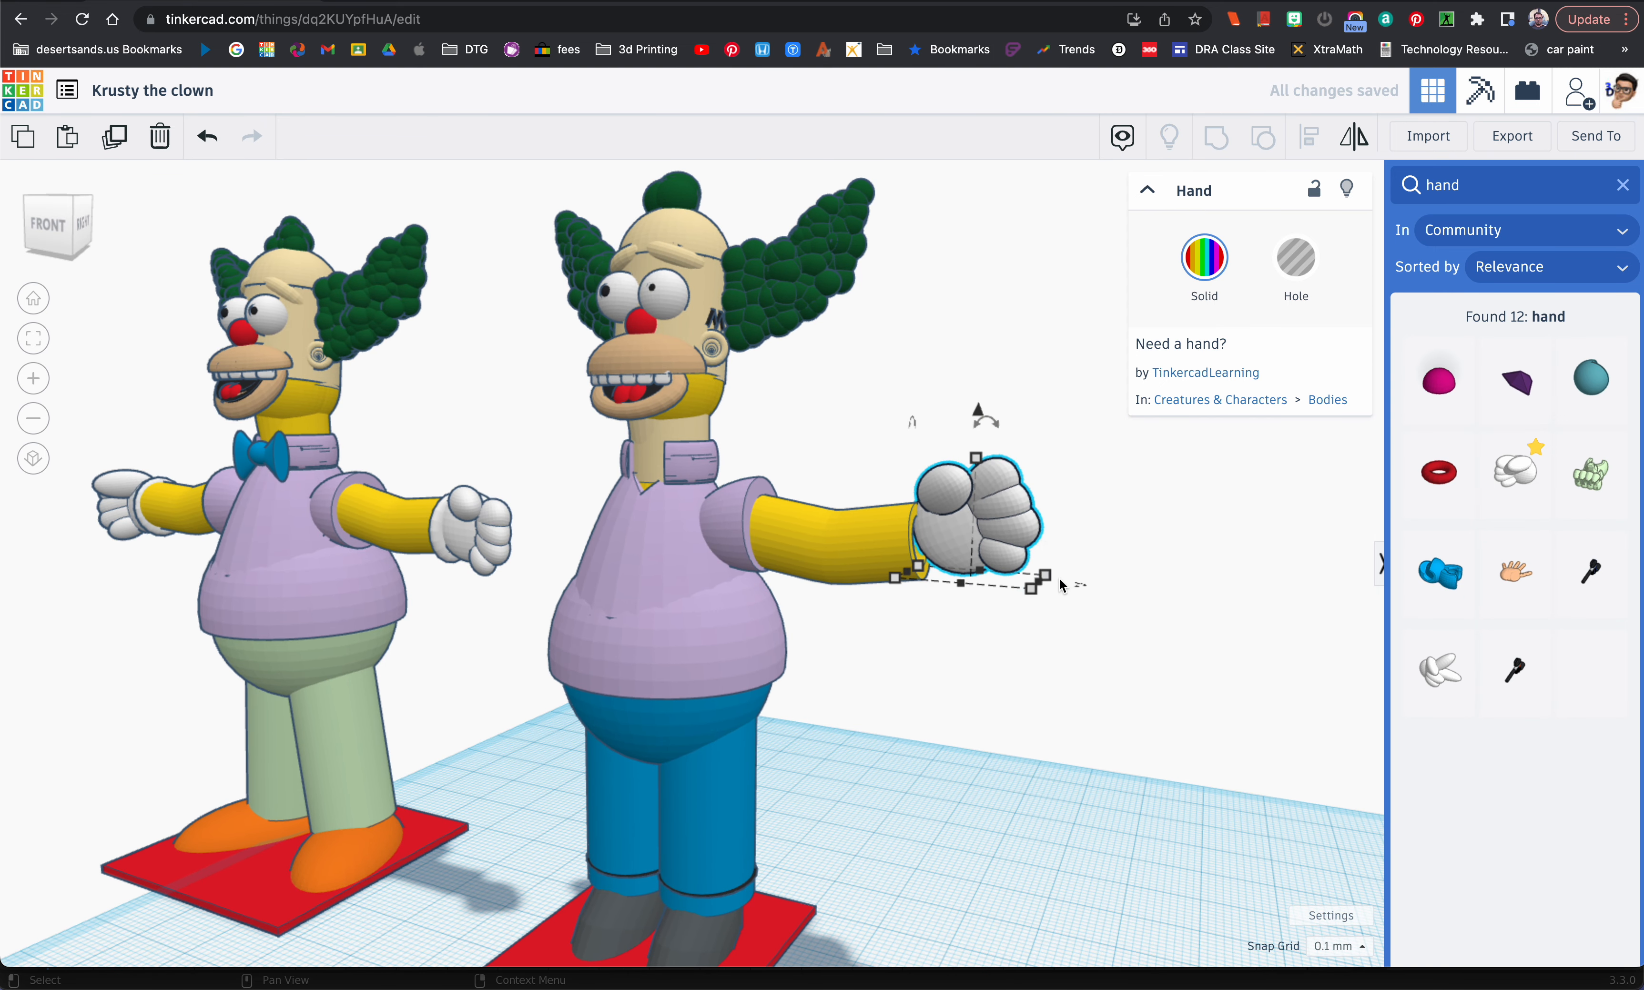
Step: Add a torus from the basic shapes, rotate it 90° upright, raise it by 46.80 mm and colour it white
{"action": "left_click", "coordinate": [1624, 197]}
{"action": "left_click_drag", "start_coordinate": [1421, 819], "coordinate": [987, 899]}
{"action": "left_click_drag", "start_coordinate": [978, 838], "coordinate": [1017, 873]}
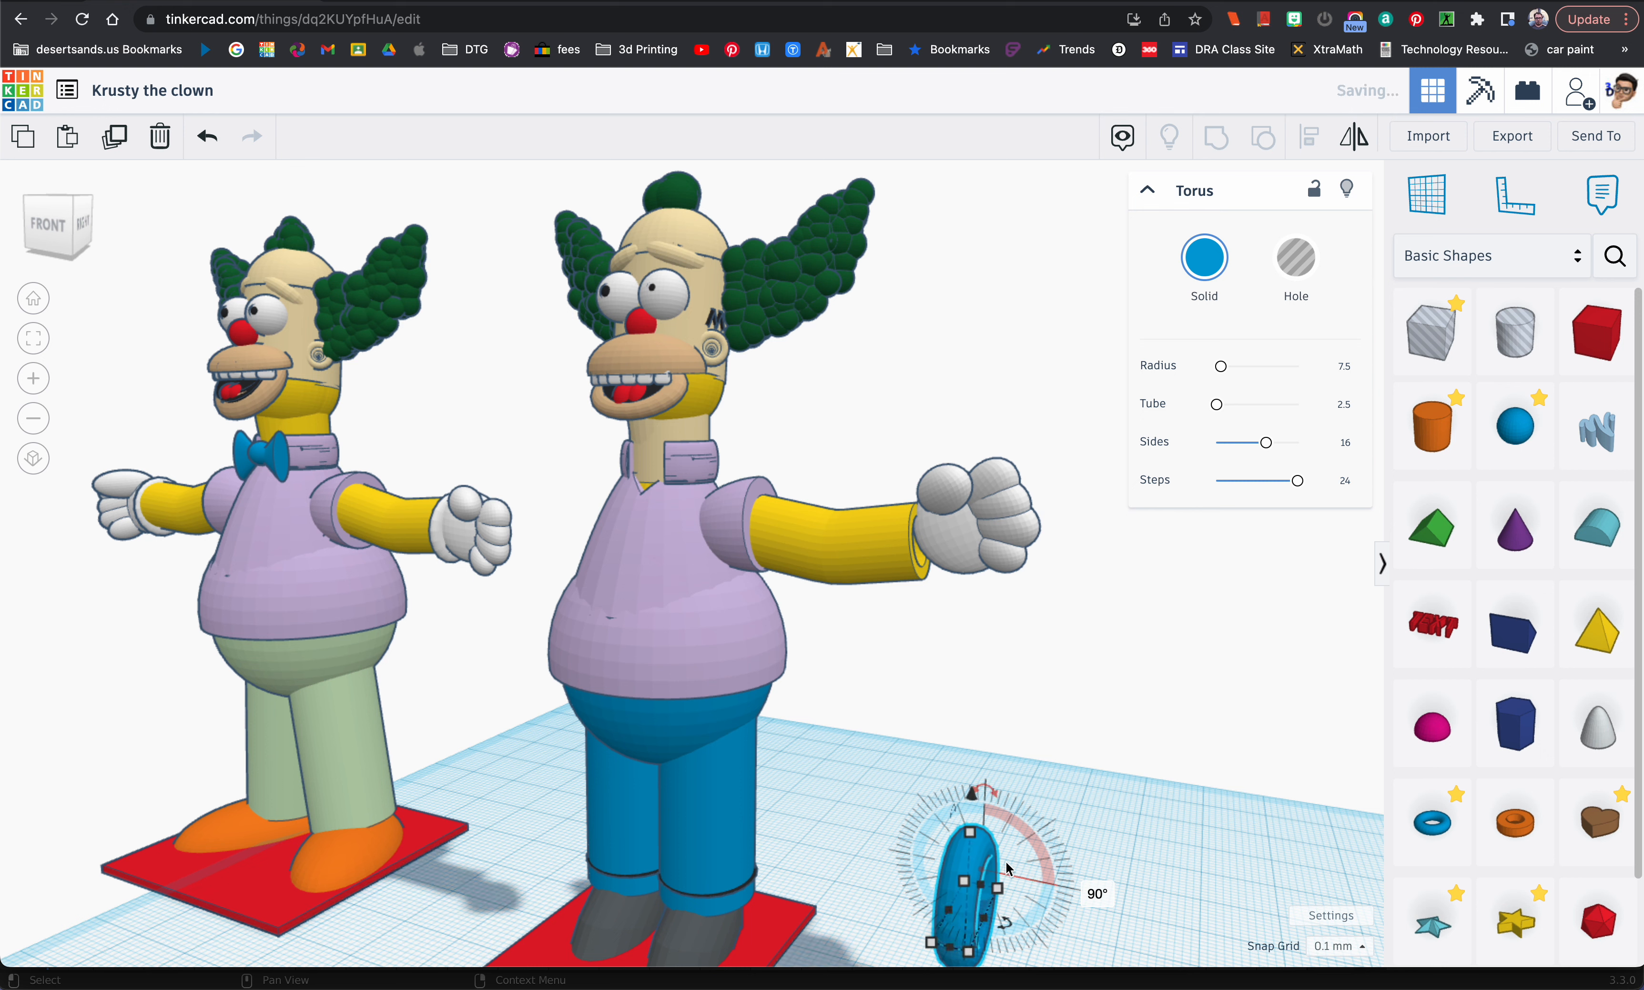
{"action": "left_click_drag", "start_coordinate": [974, 811], "coordinate": [998, 475]}
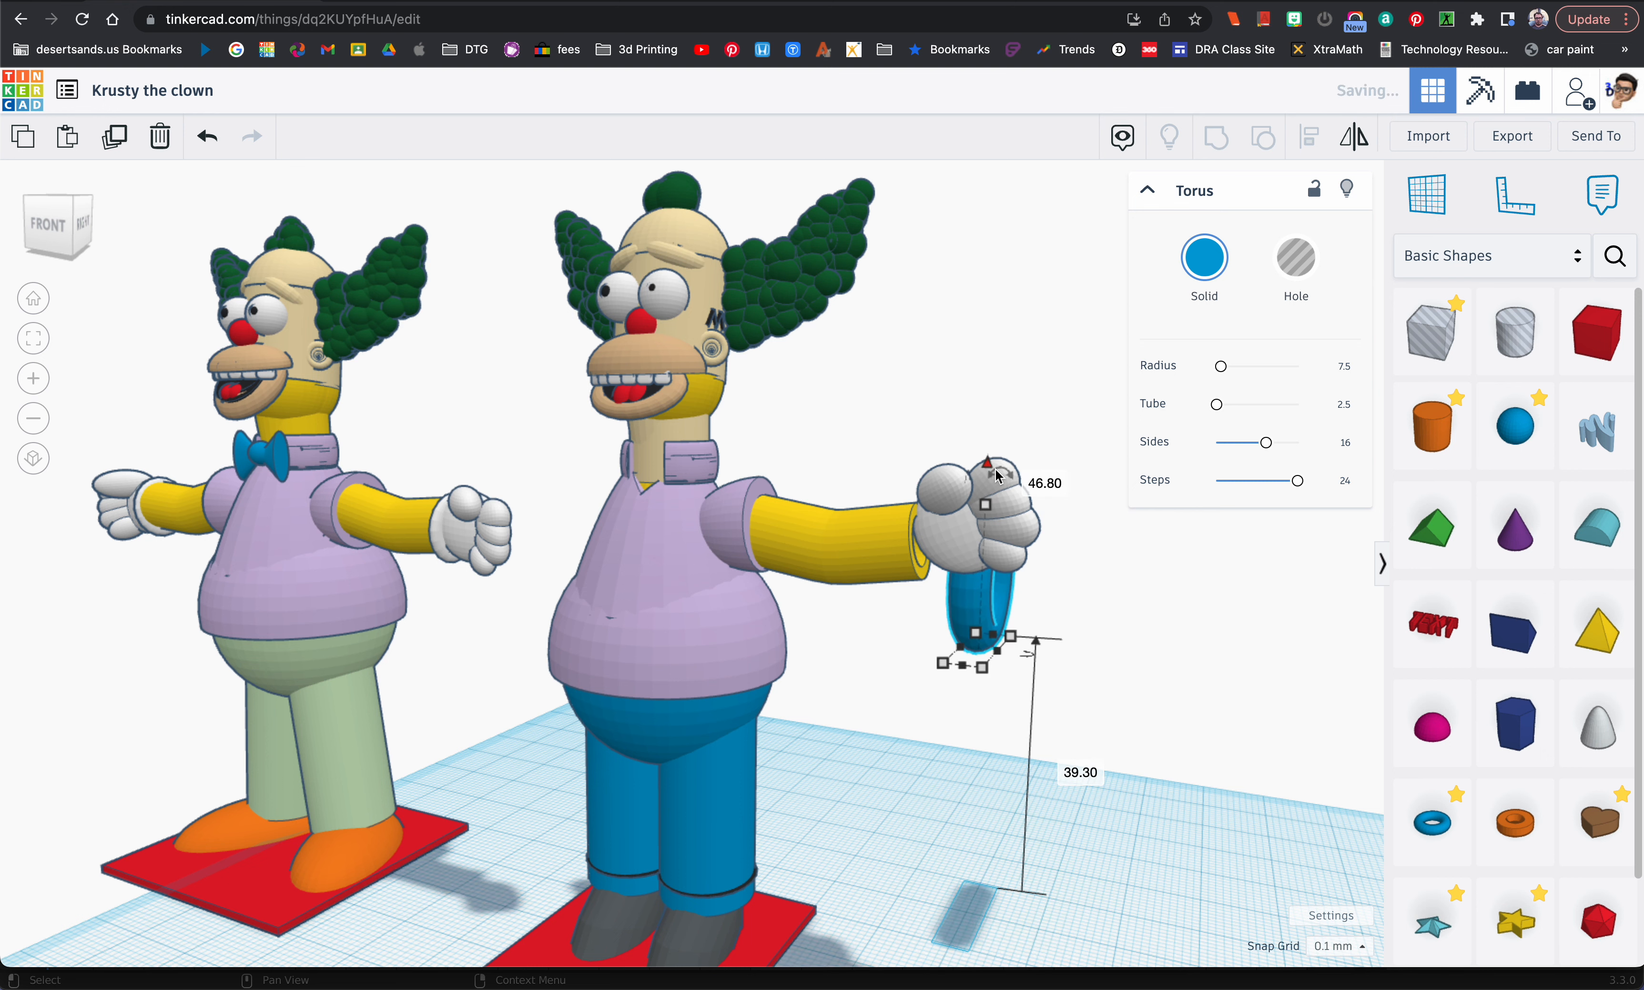
{"action": "left_click", "coordinate": [1178, 269]}
{"action": "left_click", "coordinate": [1523, 400]}
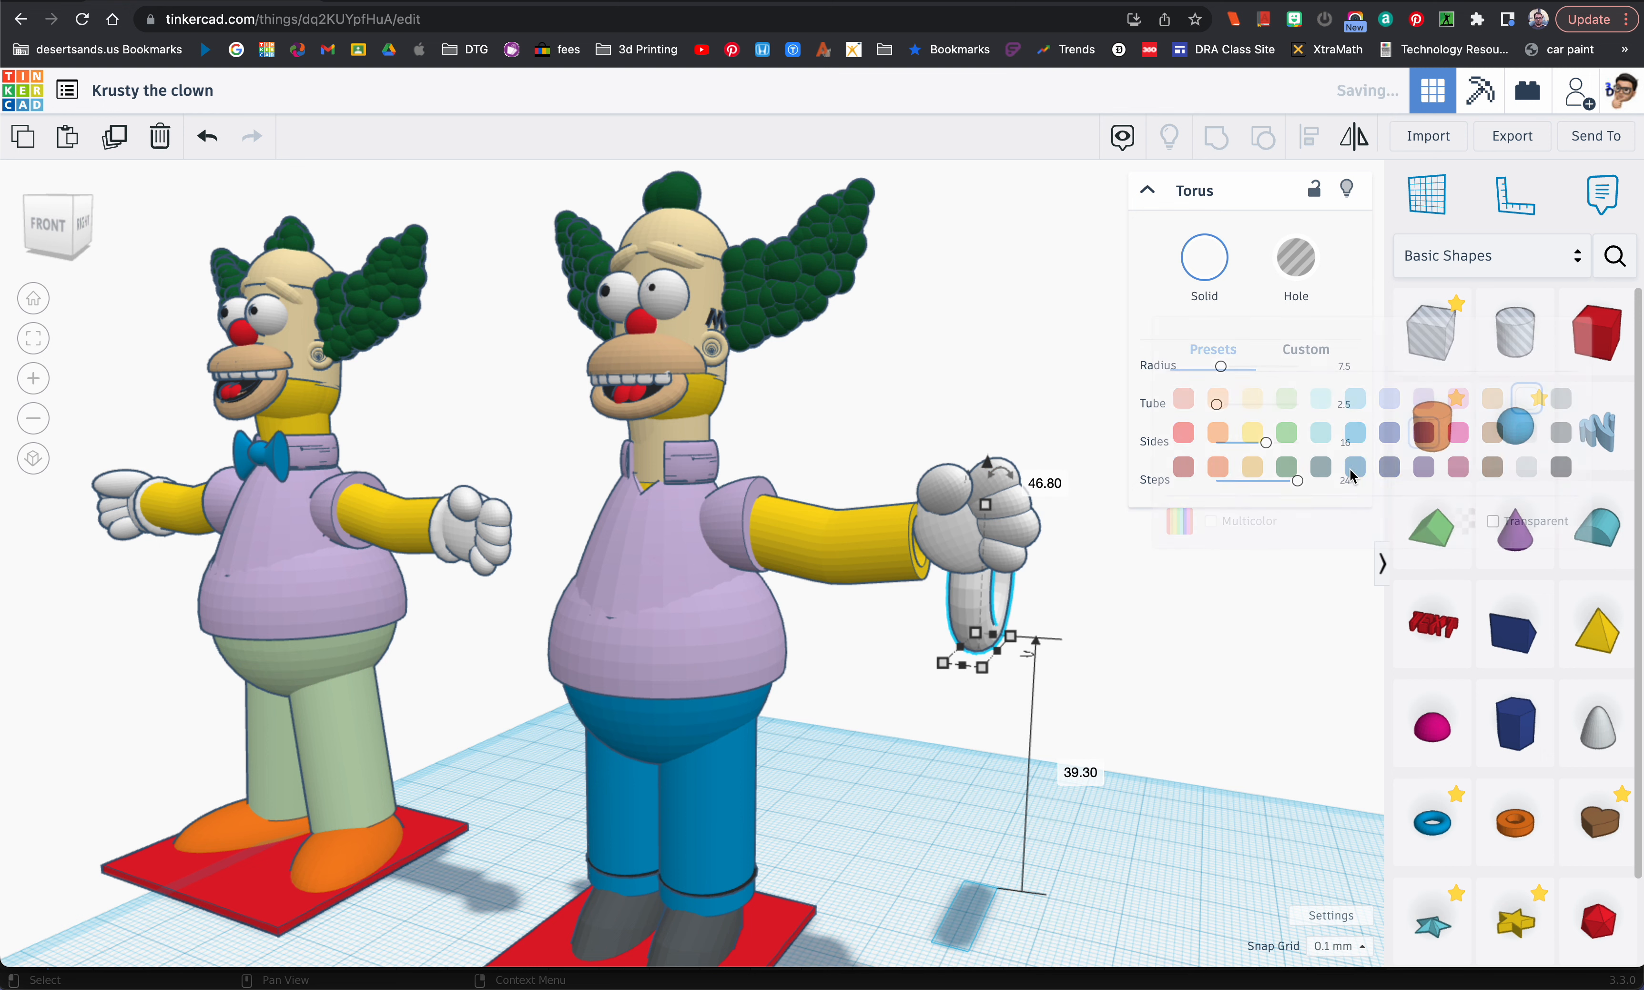
Step: Move the white torus onto the wrist and resize it as a cuff between the forearm and the hand
{"action": "left_click_drag", "start_coordinate": [961, 610], "coordinate": [914, 639]}
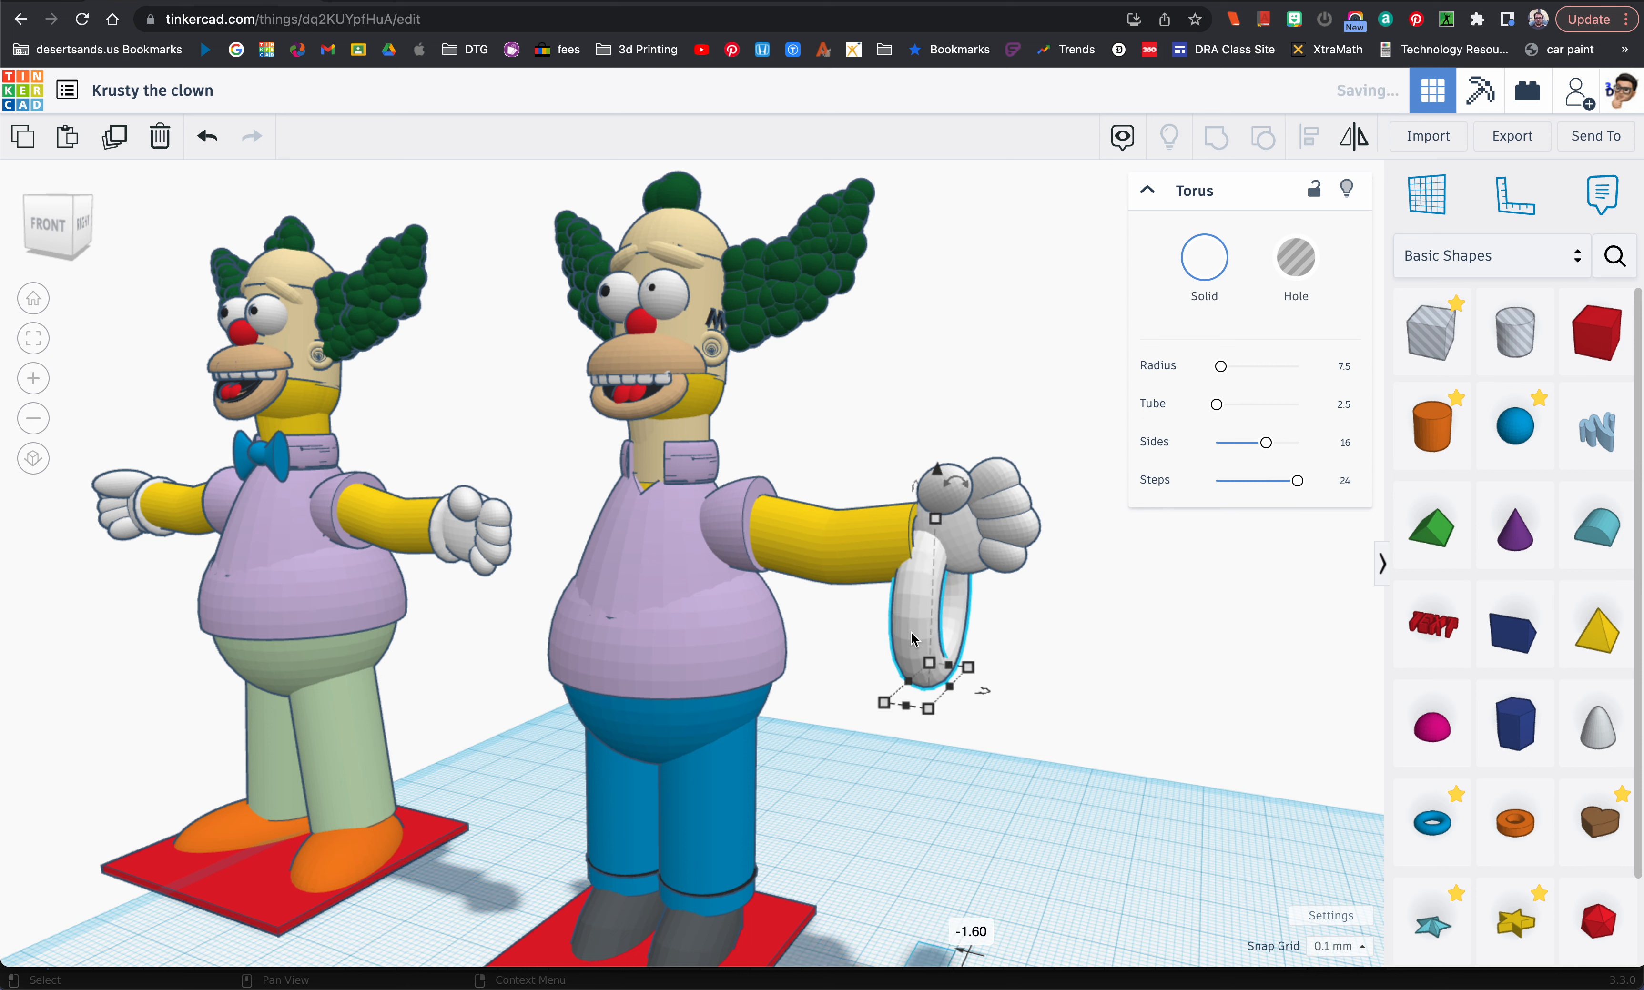
{"action": "left_click_drag", "start_coordinate": [936, 492], "coordinate": [939, 442]}
{"action": "right_click_drag", "start_coordinate": [908, 564], "coordinate": [978, 567]}
{"action": "key", "text": "Down"}
{"action": "key", "text": "Down"}
{"action": "key", "text": "Down"}
{"action": "key", "text": "Down"}
{"action": "key", "text": "Down"}
{"action": "key", "text": "Down"}
{"action": "key", "text": "Down"}
{"action": "key", "text": "Down"}
{"action": "key", "text": "Down"}
{"action": "key", "text": "Down"}
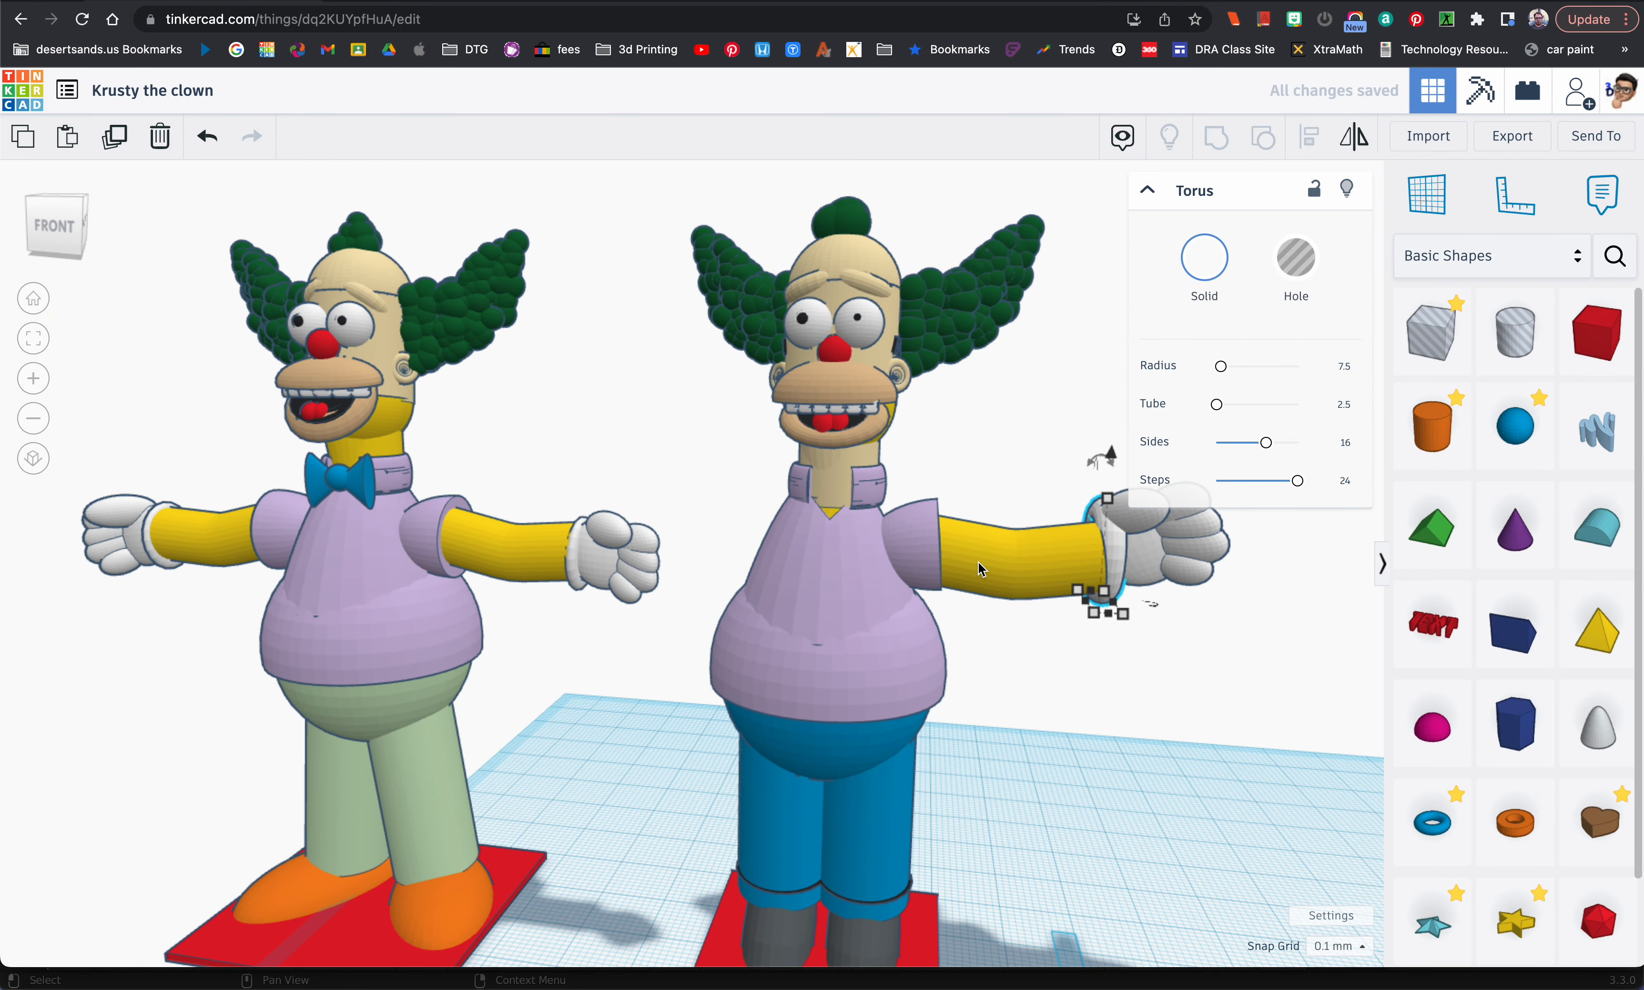
Step: Refine the torus's height and rotate it to follow the angle of the forearm's end
{"action": "mouse_move", "coordinate": [1111, 458]}
{"action": "left_mouse_down"}
{"action": "mouse_move", "coordinate": [1104, 527]}
{"action": "mouse_move", "coordinate": [1101, 472]}
{"action": "left_mouse_up"}
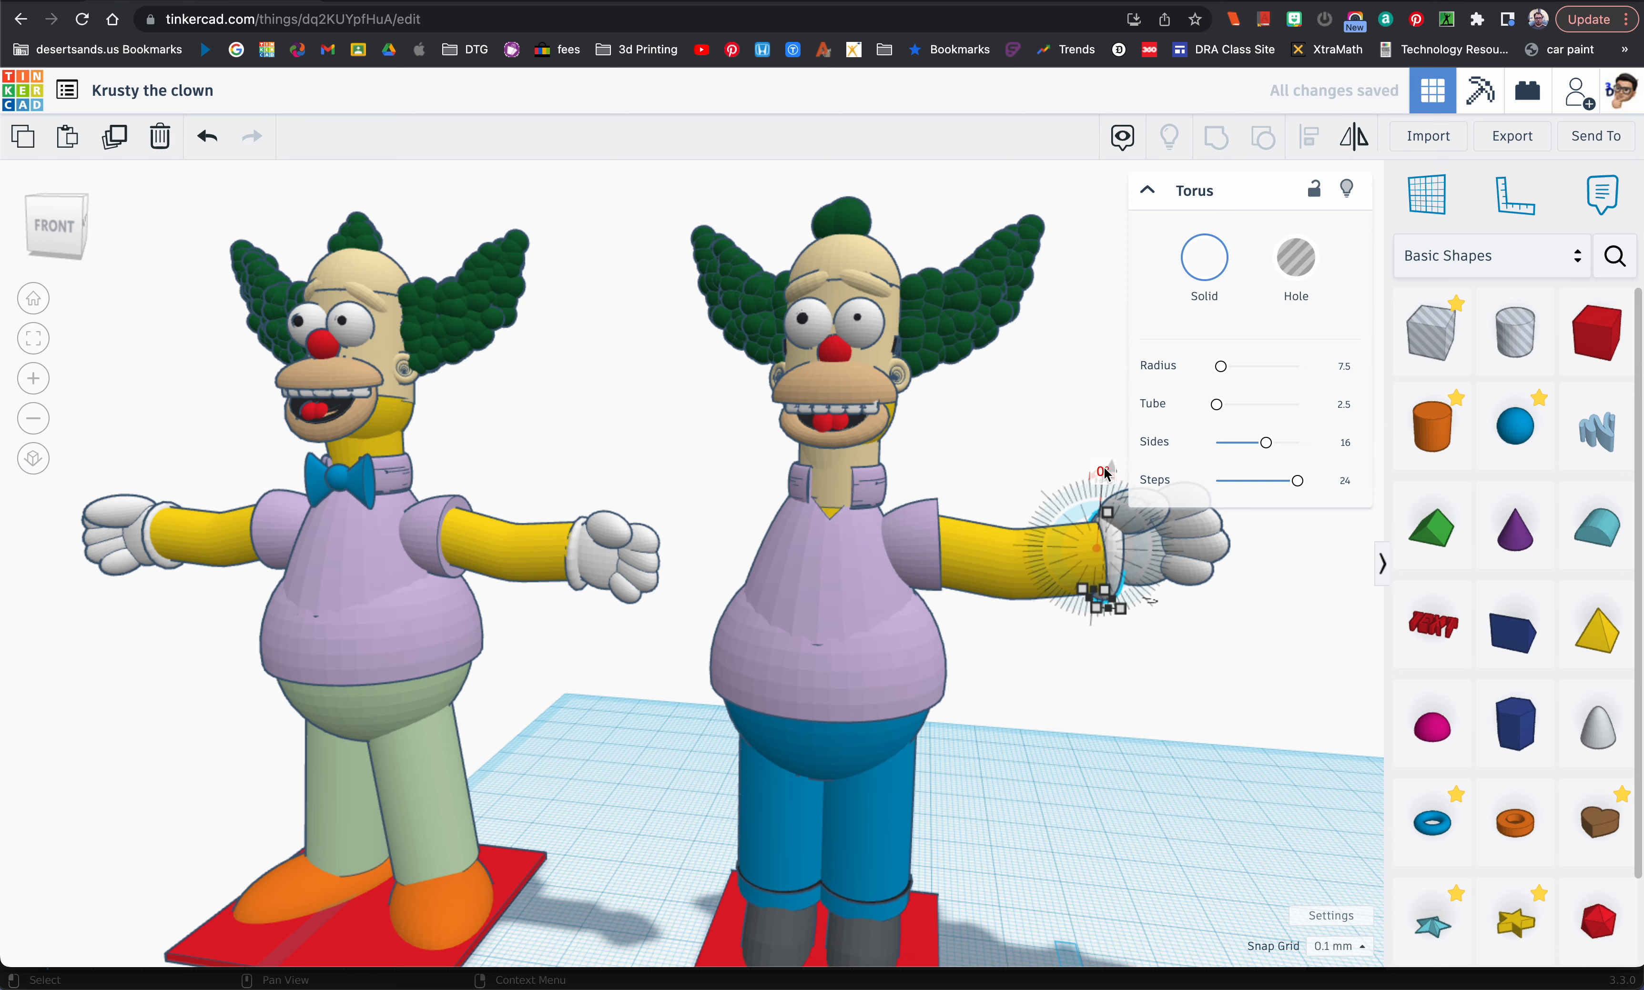
{"action": "right_click_drag", "start_coordinate": [1094, 469], "coordinate": [1059, 586]}
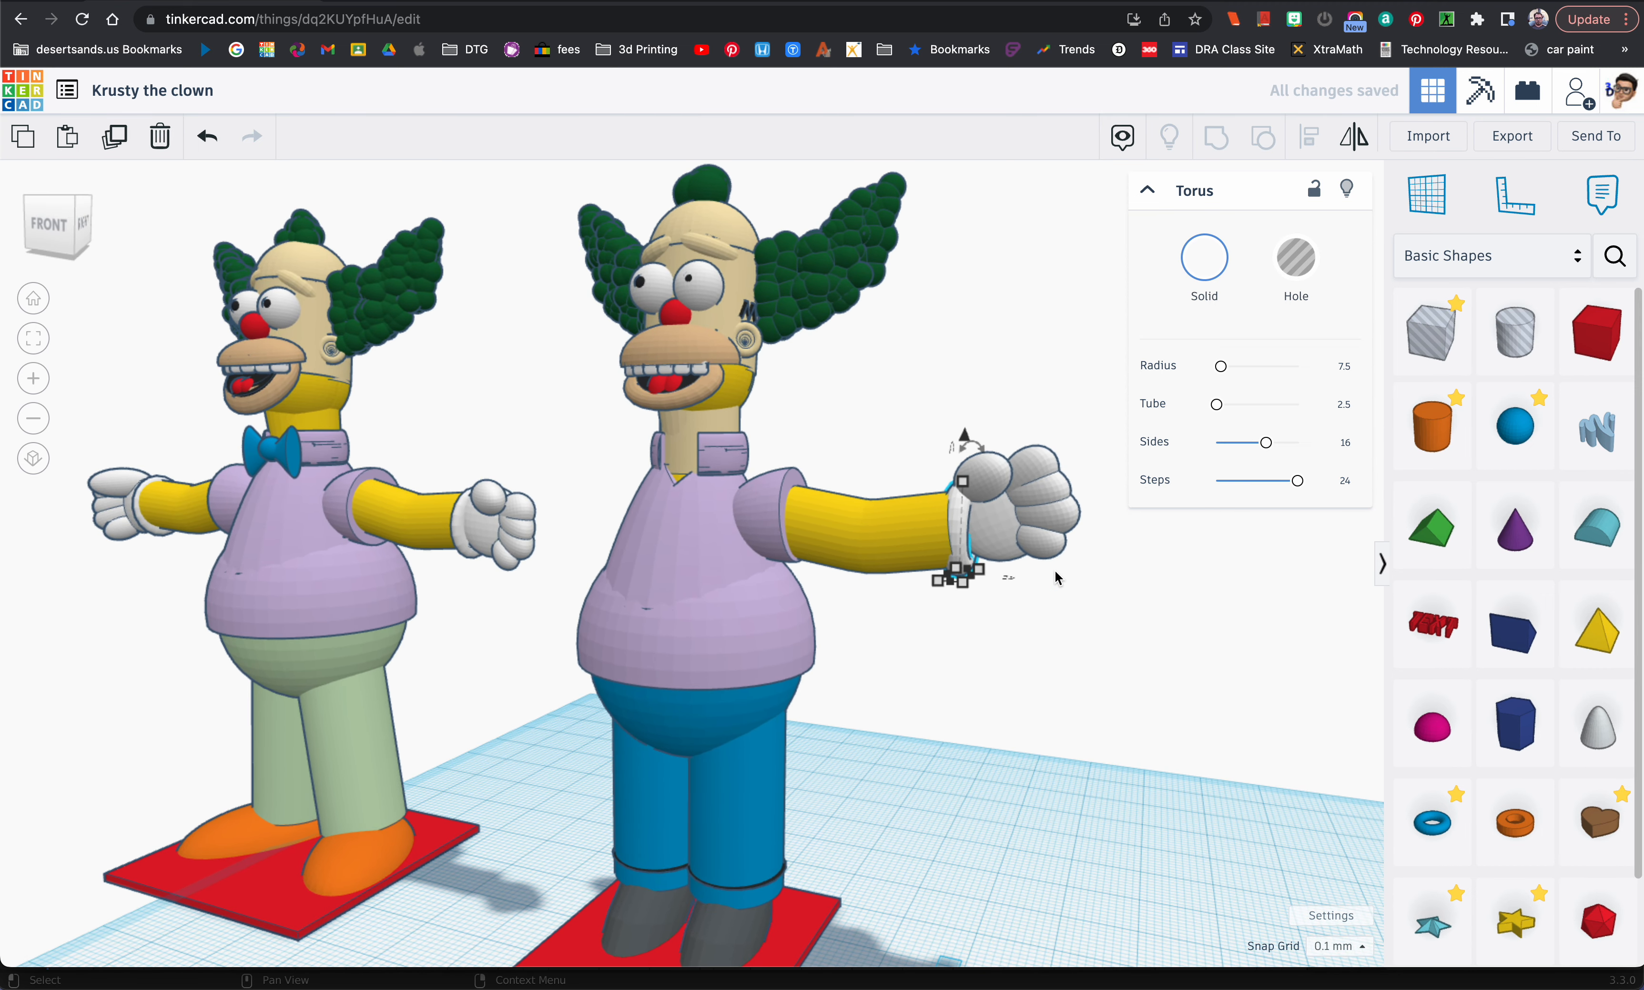
{"action": "left_click", "coordinate": [968, 444]}
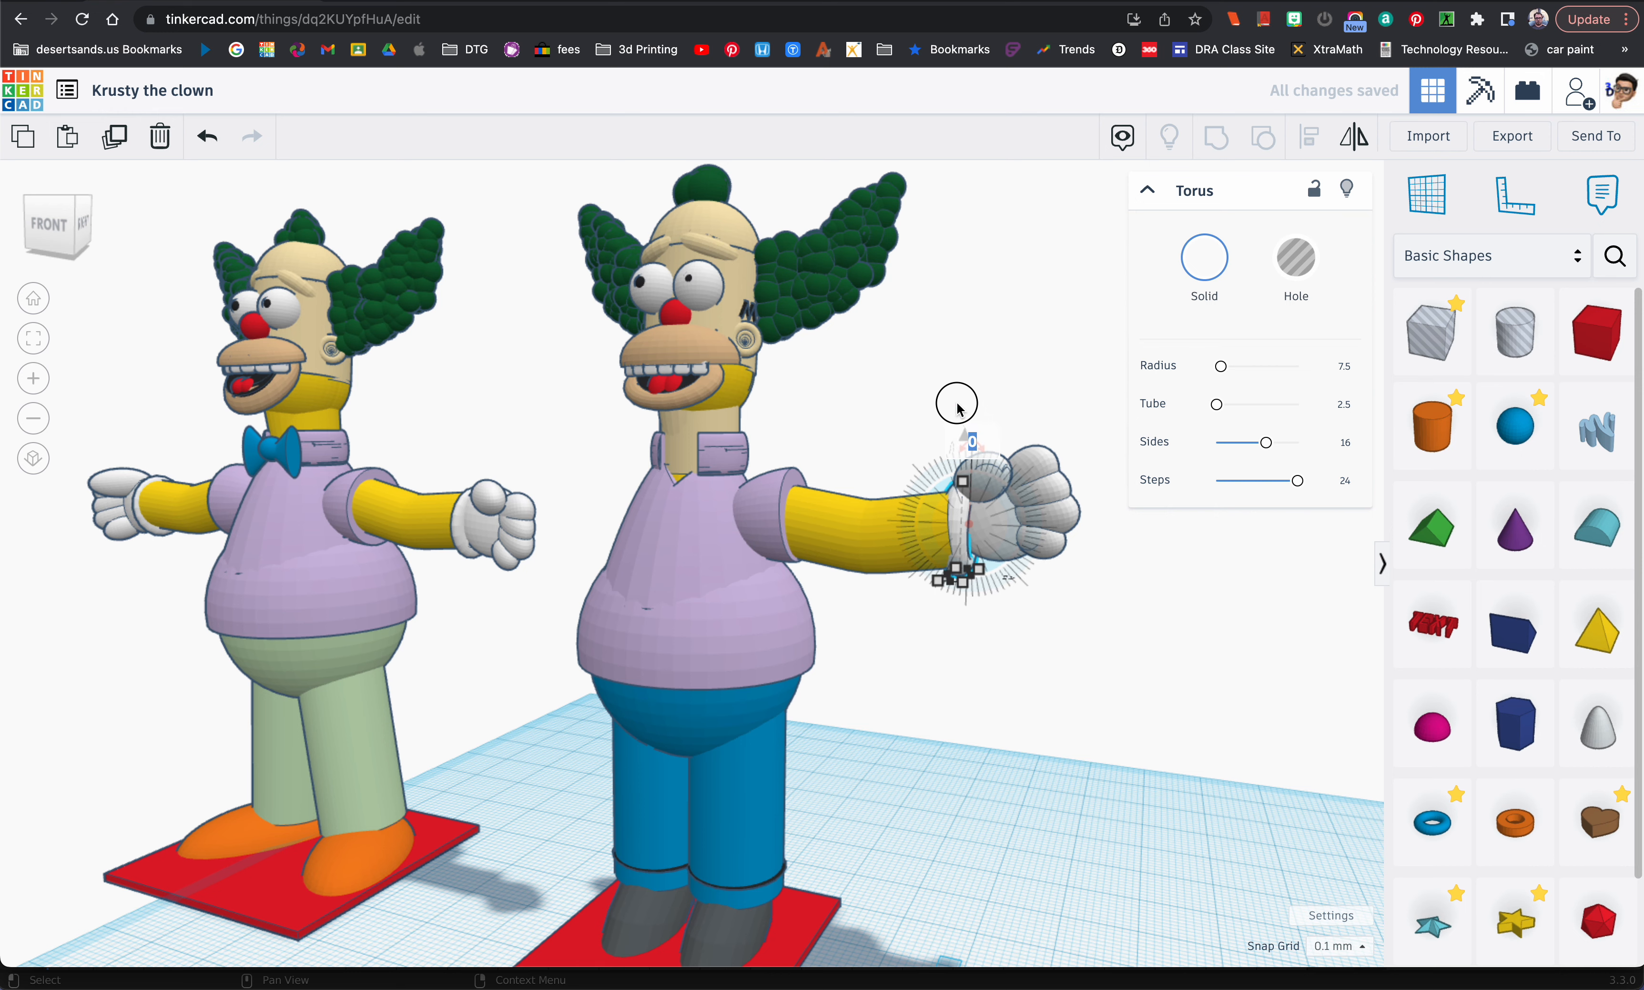
{"action": "scroll", "coordinate": [965, 462], "scroll_direction": "up", "scroll_amount": 8}
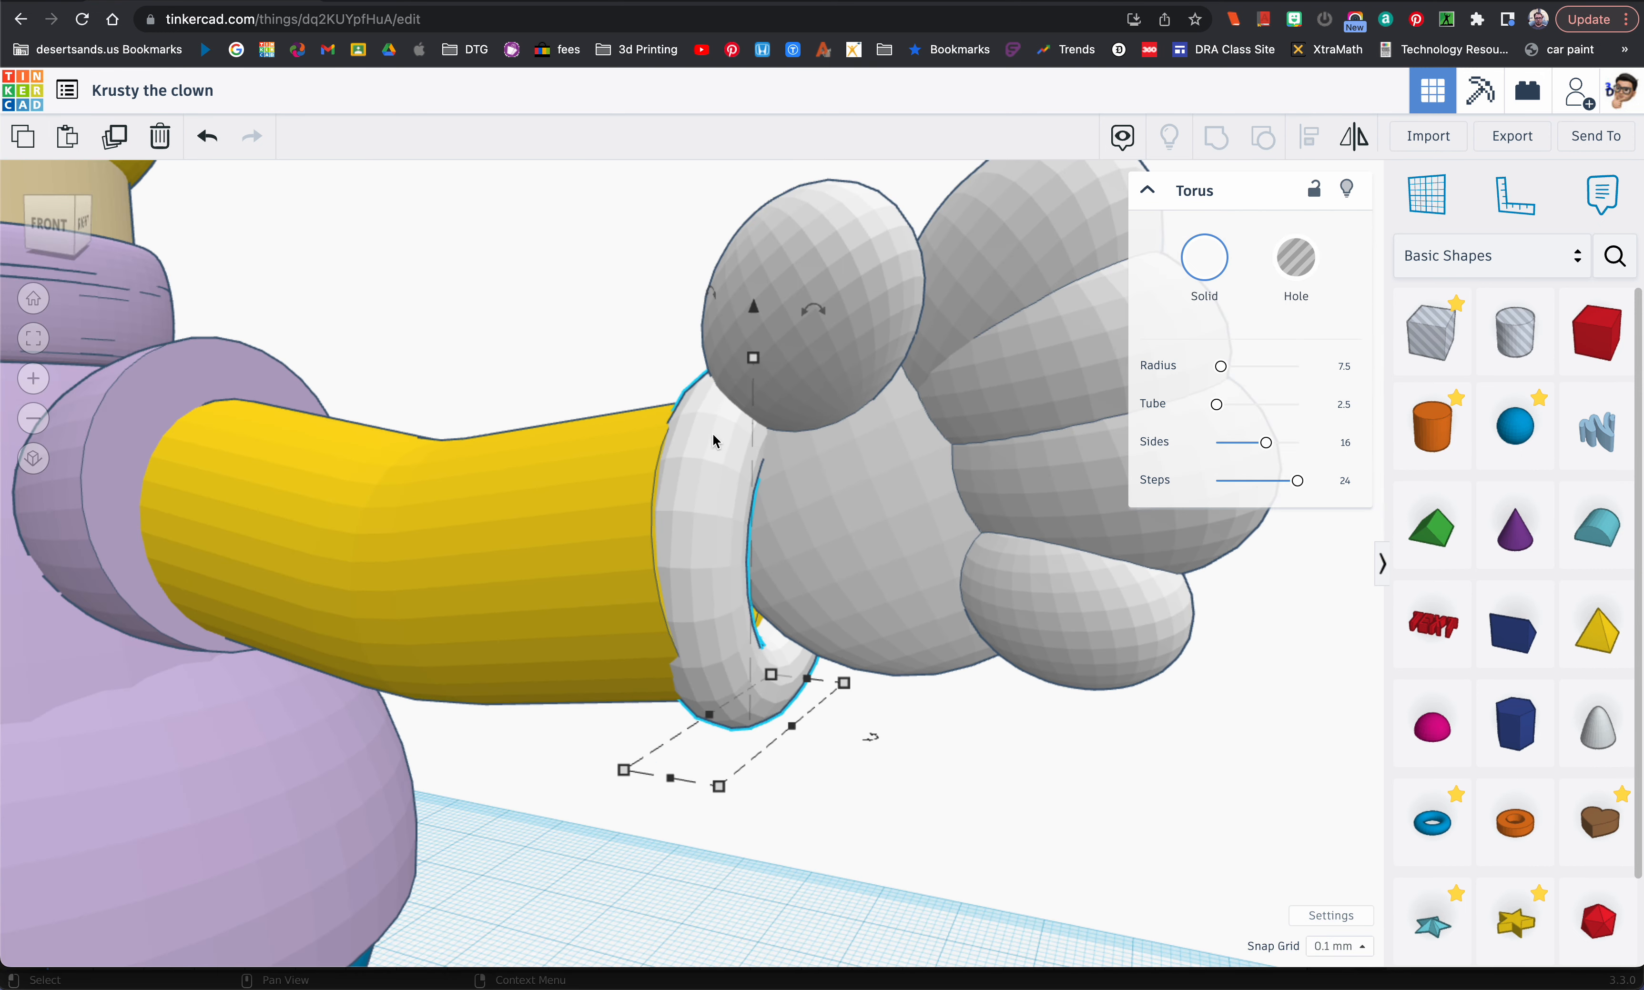
{"action": "mouse_move", "coordinate": [804, 311]}
{"action": "left_click_drag", "start_coordinate": [804, 312], "coordinate": [763, 232]}
{"action": "right_click_drag", "start_coordinate": [790, 456], "coordinate": [975, 577]}
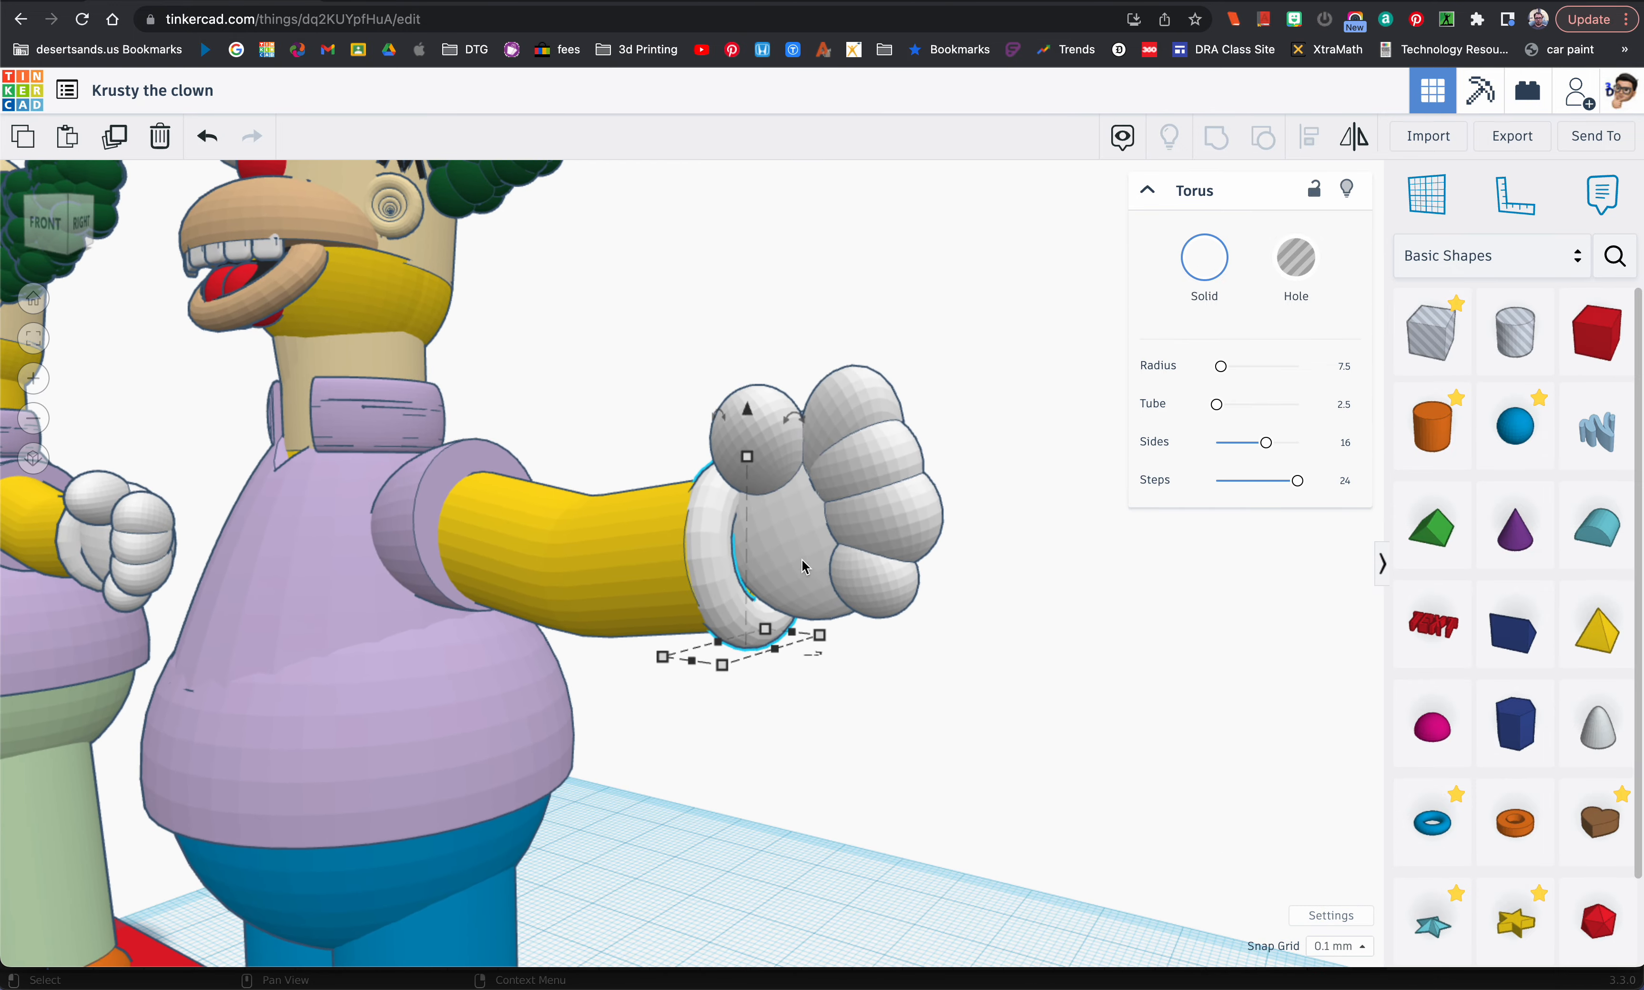
Step: Set the white hand's front-to-back depth to 11 mm
{"action": "left_click", "coordinate": [782, 562]}
{"action": "right_click_drag", "start_coordinate": [781, 562], "coordinate": [977, 580]}
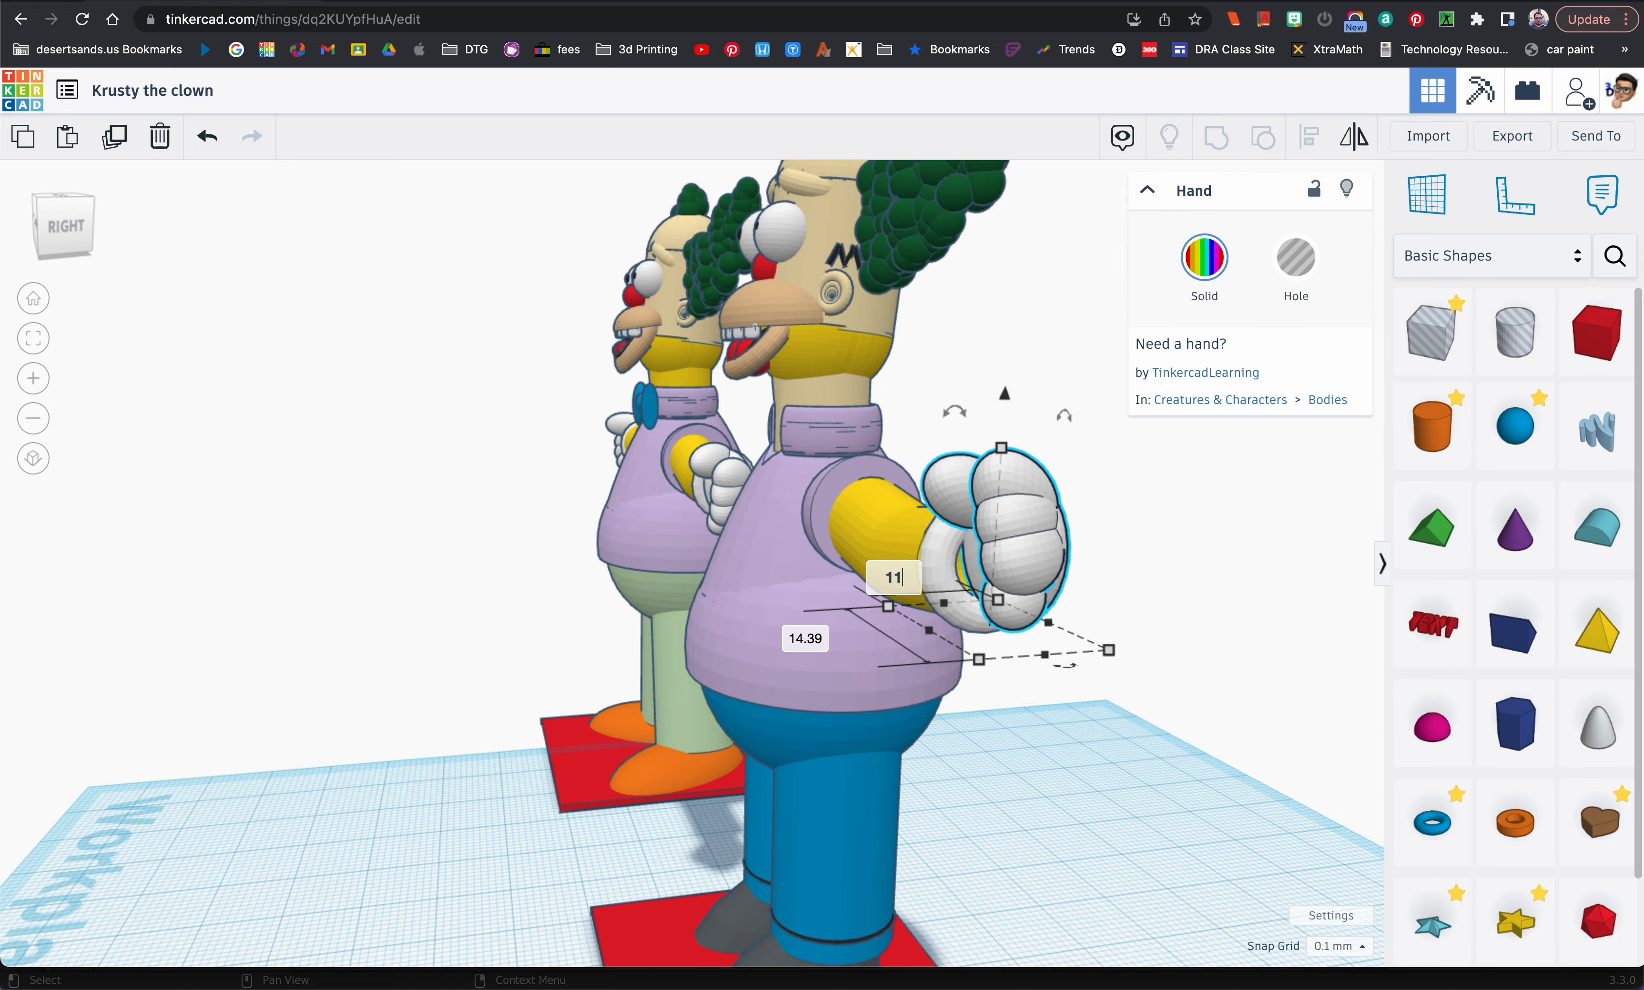
{"action": "key", "text": "Return"}
{"action": "right_click_drag", "start_coordinate": [828, 589], "coordinate": [443, 517]}
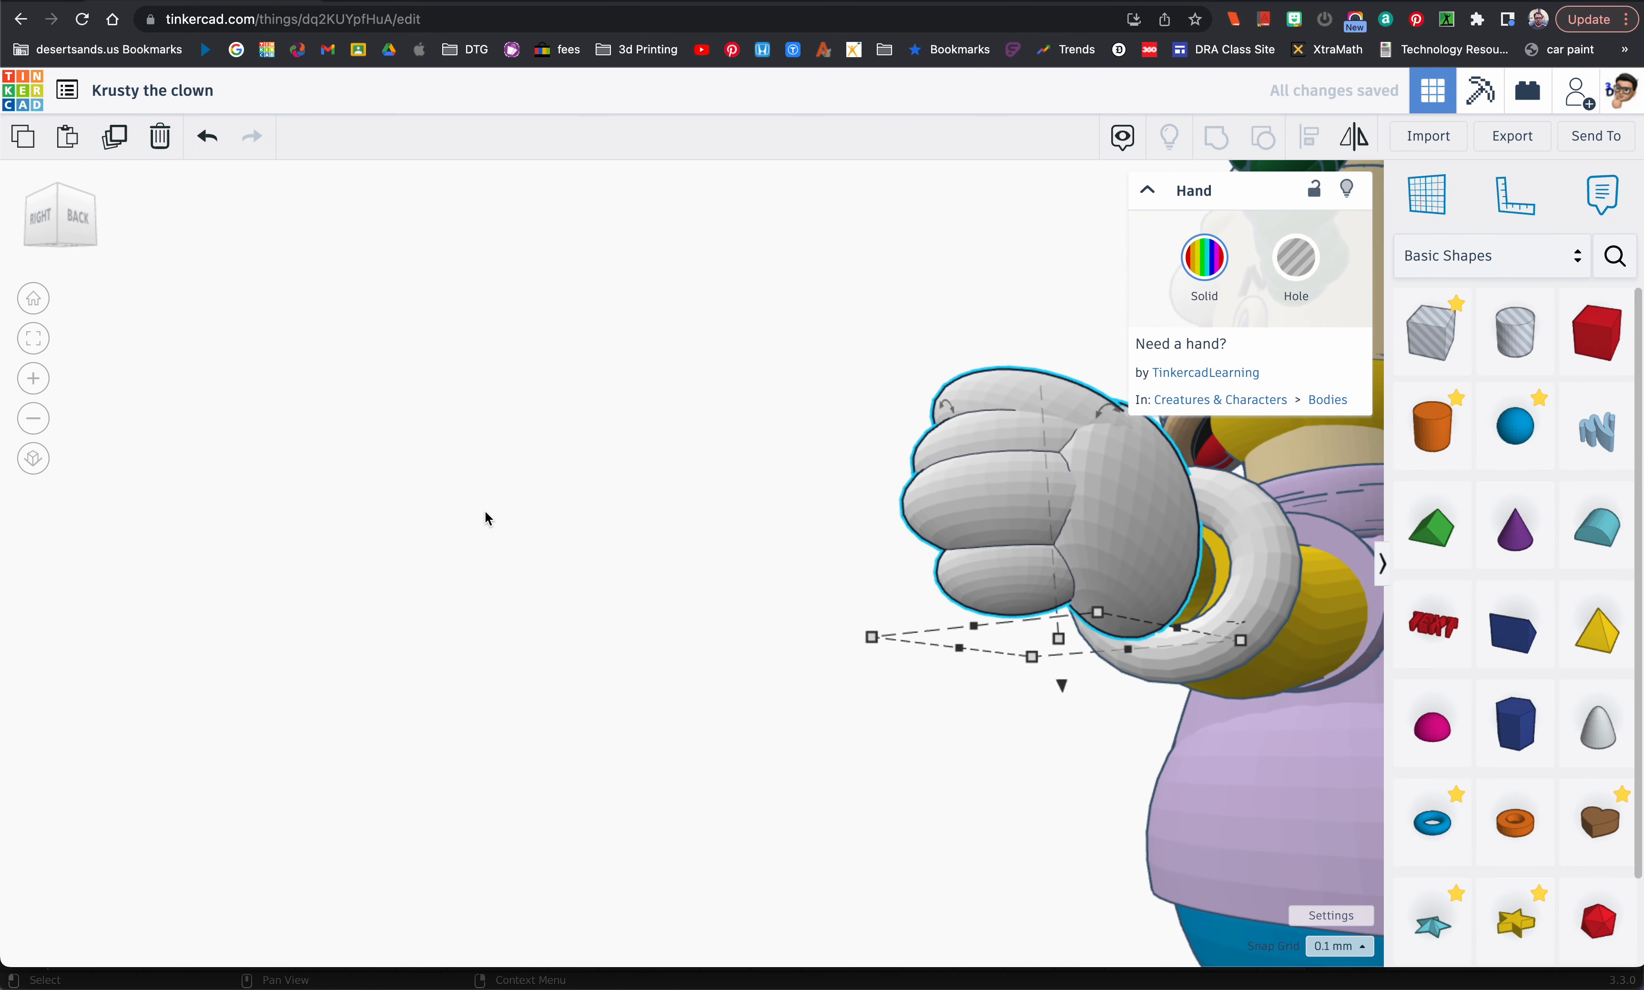
Step: Reduce the torus's size and position it so it fits closely around the wrist as a thin cuff
{"action": "left_click", "coordinate": [1255, 595]}
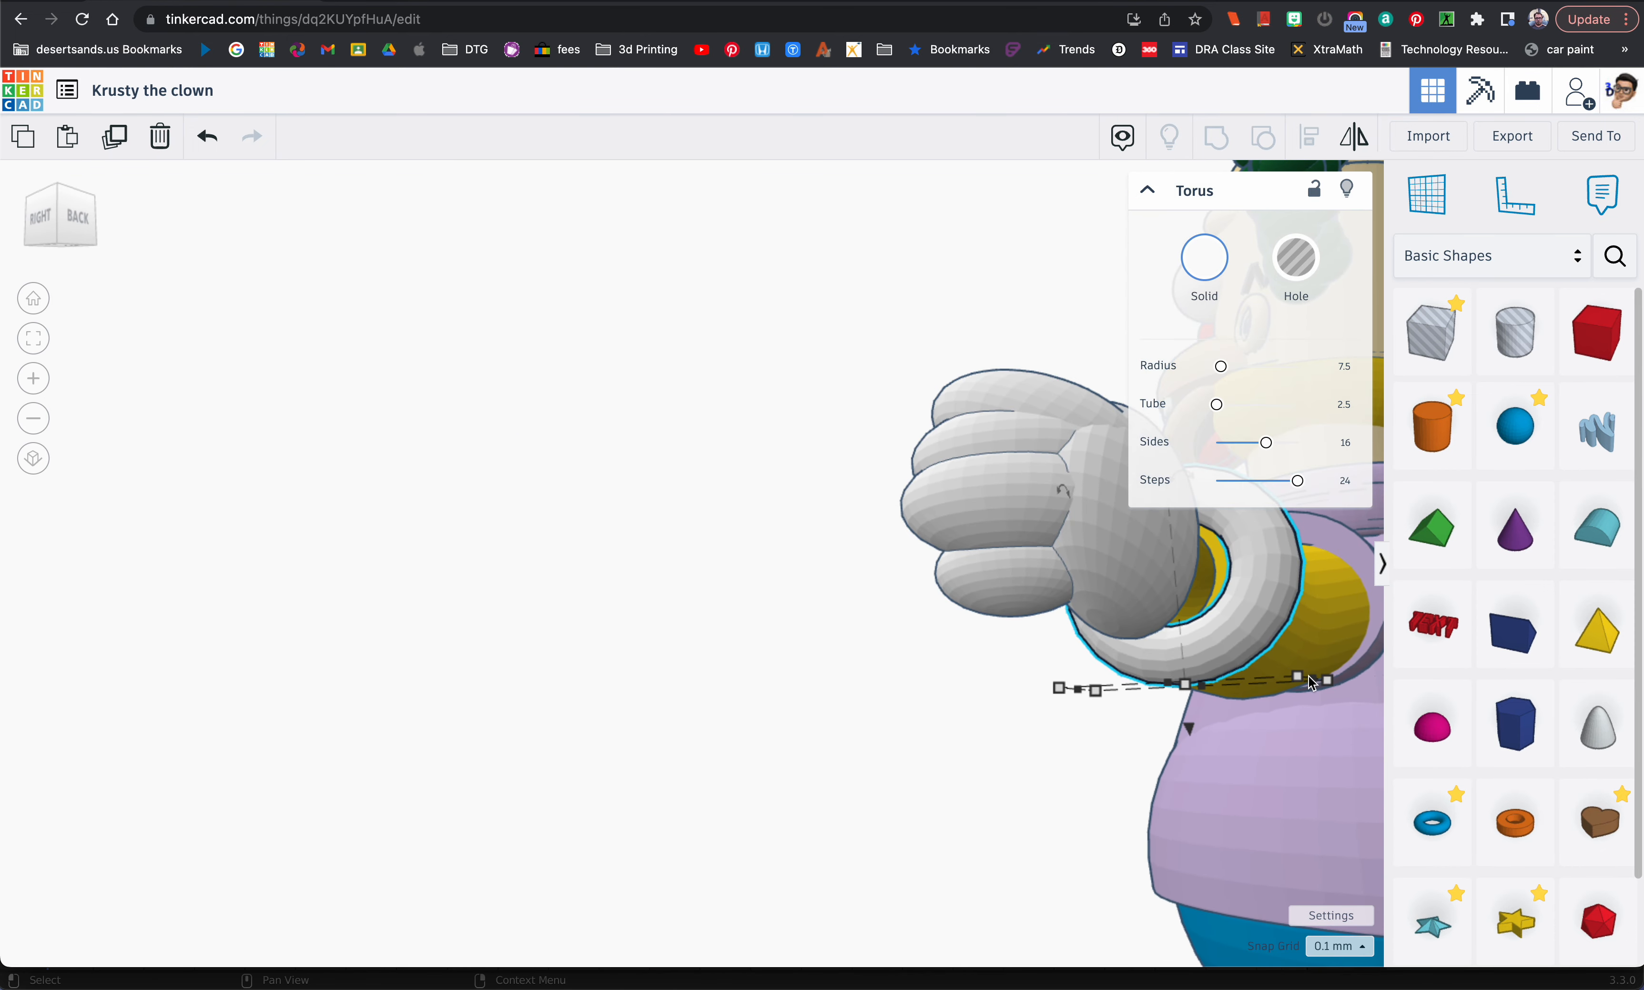
{"action": "left_click_drag", "start_coordinate": [1289, 687], "coordinate": [1261, 688]}
{"action": "right_click_drag", "start_coordinate": [1215, 697], "coordinate": [1300, 697]}
{"action": "scroll", "coordinate": [1032, 746], "scroll_direction": "down", "scroll_amount": 5}
{"action": "right_click_drag", "start_coordinate": [1033, 746], "coordinate": [1137, 700]}
{"action": "mouse_move", "coordinate": [847, 697]}
{"action": "right_mouse_down"}
{"action": "mouse_move", "coordinate": [907, 688]}
{"action": "mouse_move", "coordinate": [878, 689]}
{"action": "right_mouse_up"}
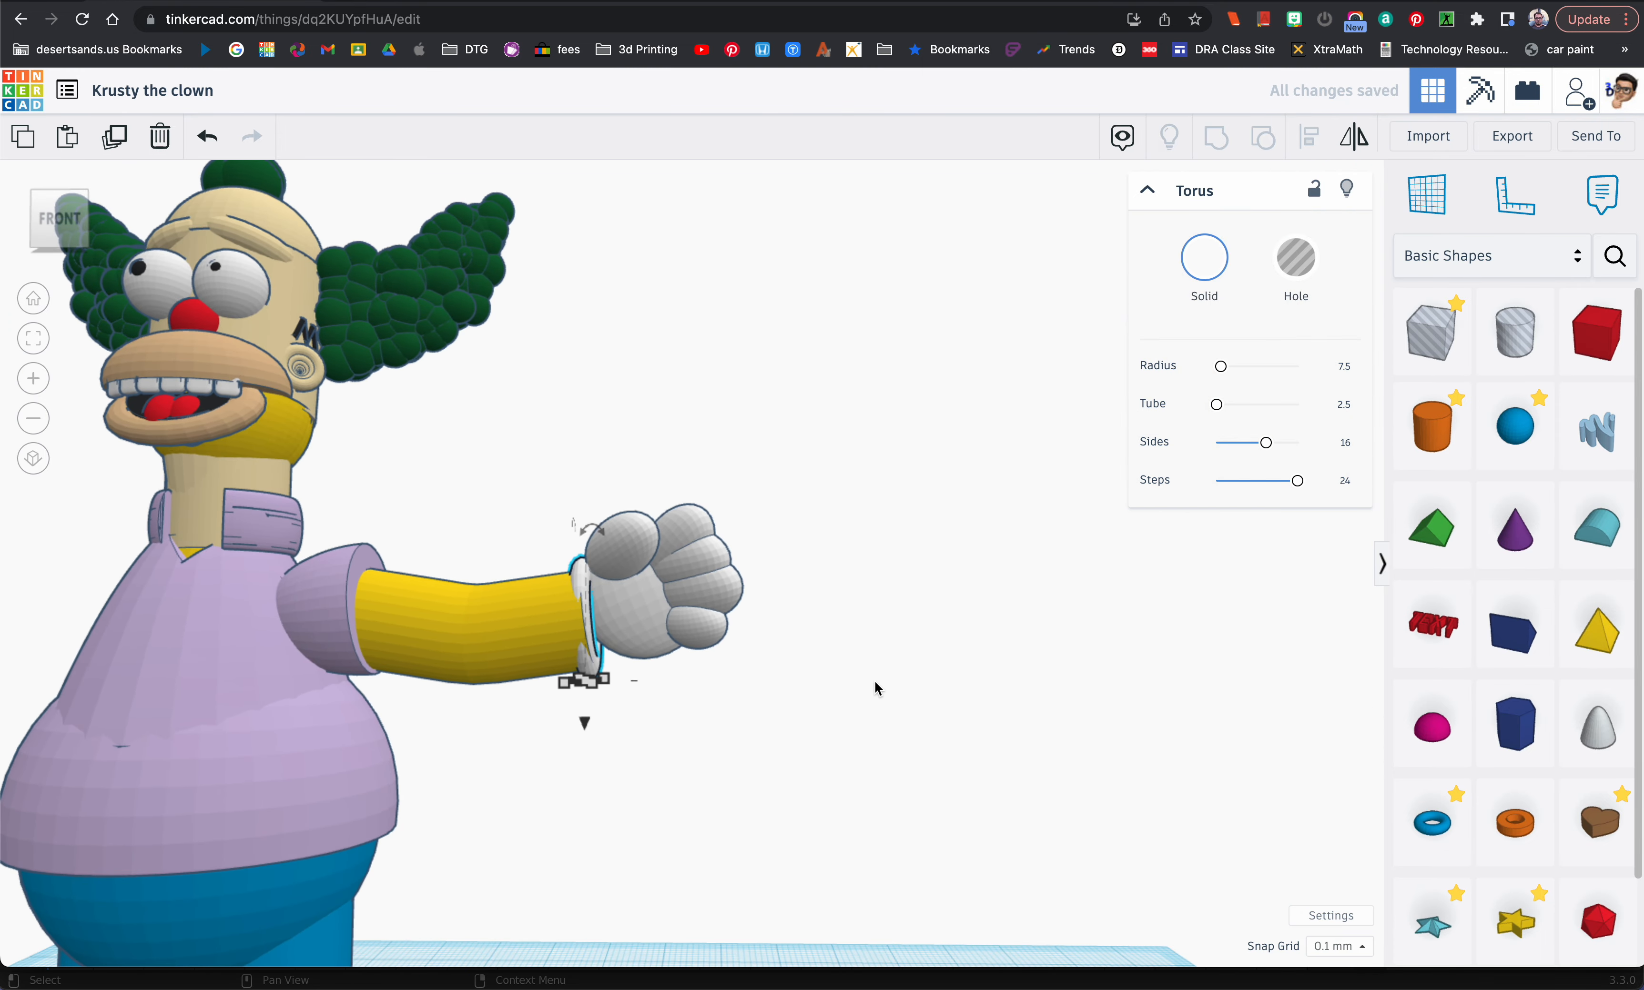
Step: Nudge the cuff outward toward the hand and tilt it about 6° to sit flush on the forearm's end
{"action": "key", "text": "Right"}
{"action": "key", "text": "Right"}
{"action": "key", "text": "Right"}
{"action": "key", "text": "Right"}
{"action": "key", "text": "Right"}
{"action": "key", "text": "Right"}
{"action": "key", "text": "Right"}
{"action": "key", "text": "Right"}
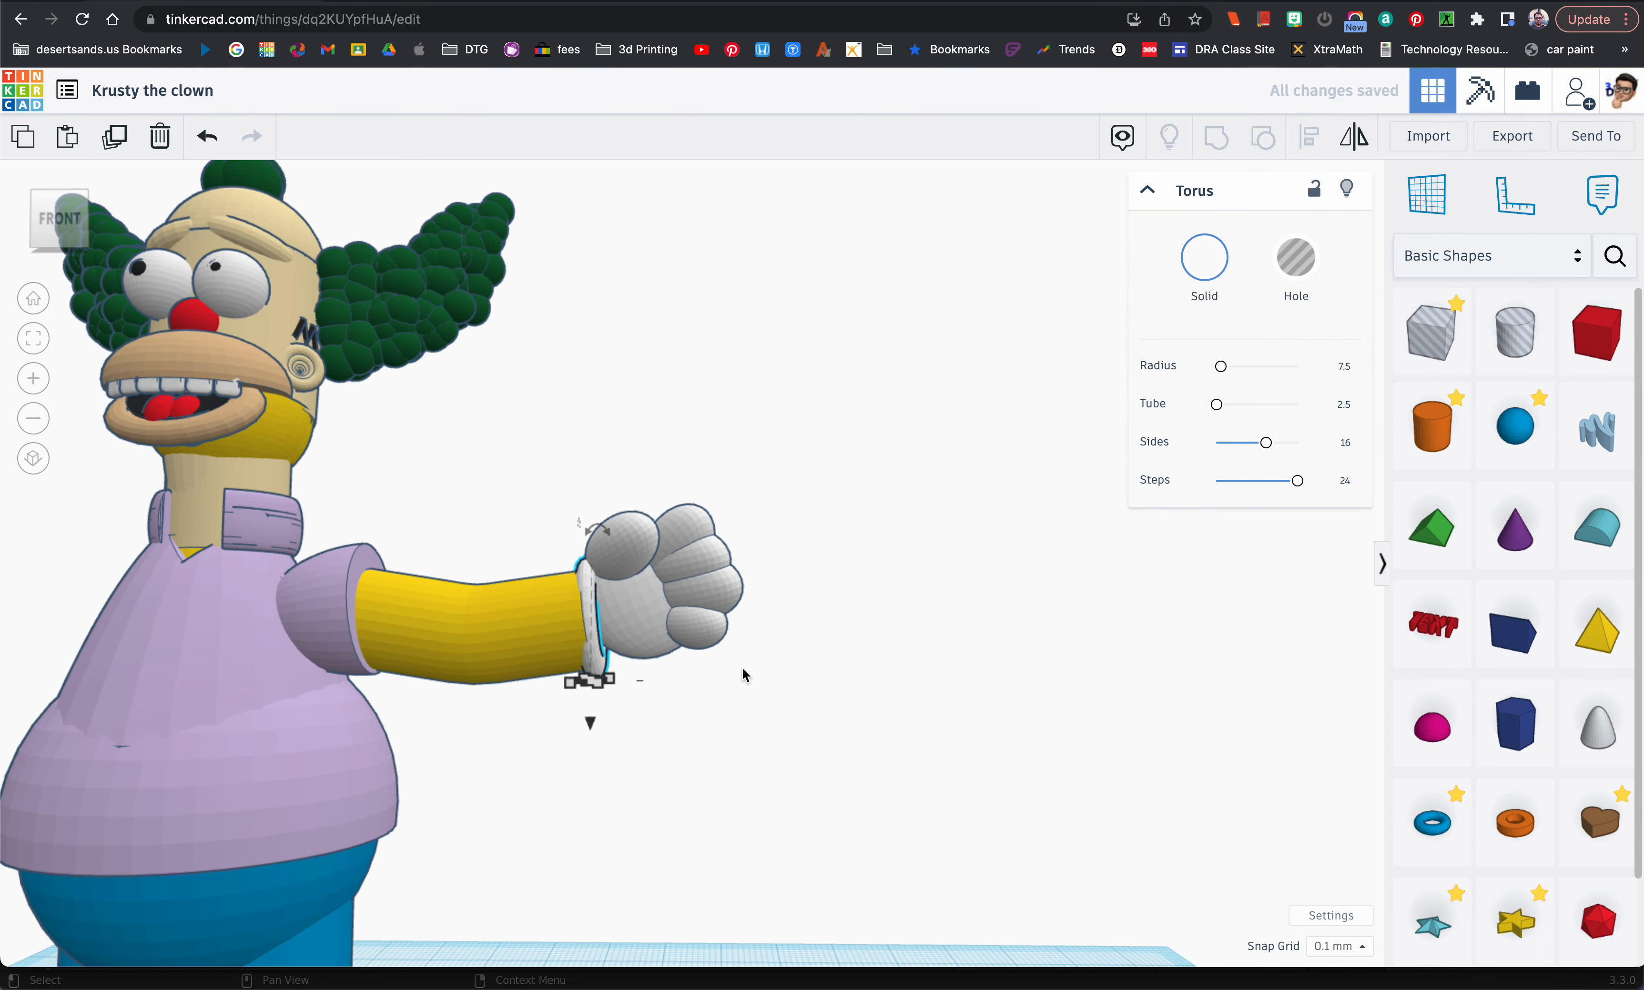
{"action": "scroll", "coordinate": [771, 700], "scroll_direction": "up", "scroll_amount": 3}
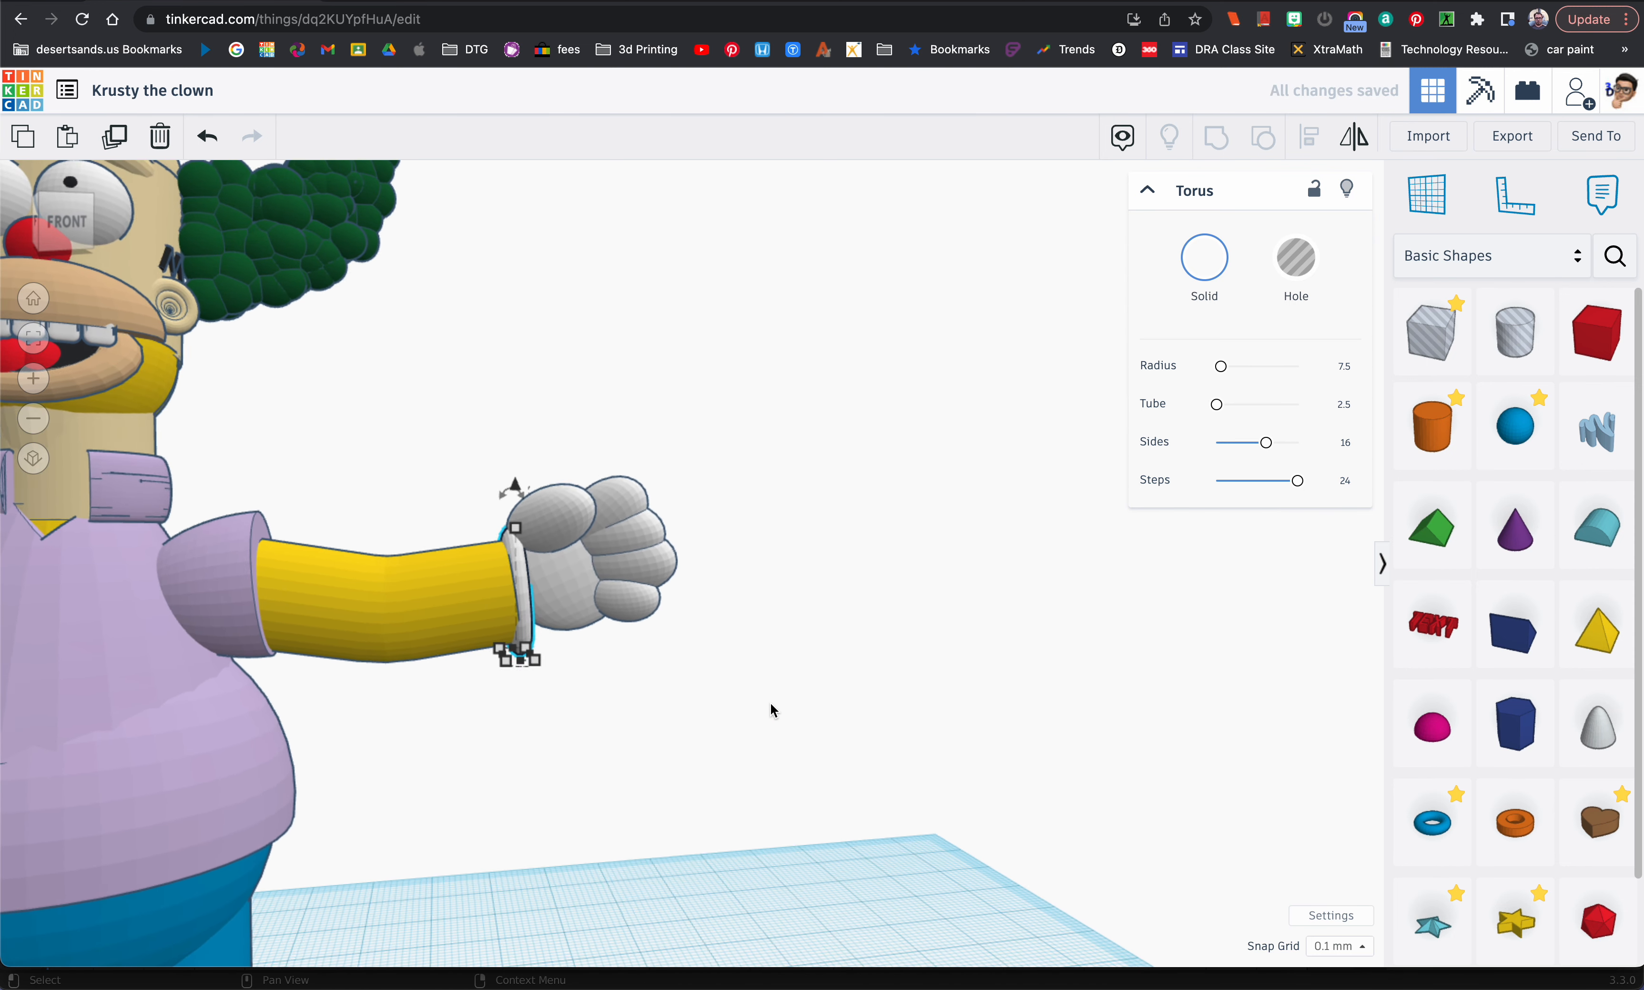
{"action": "left_click_drag", "start_coordinate": [514, 485], "coordinate": [505, 497]}
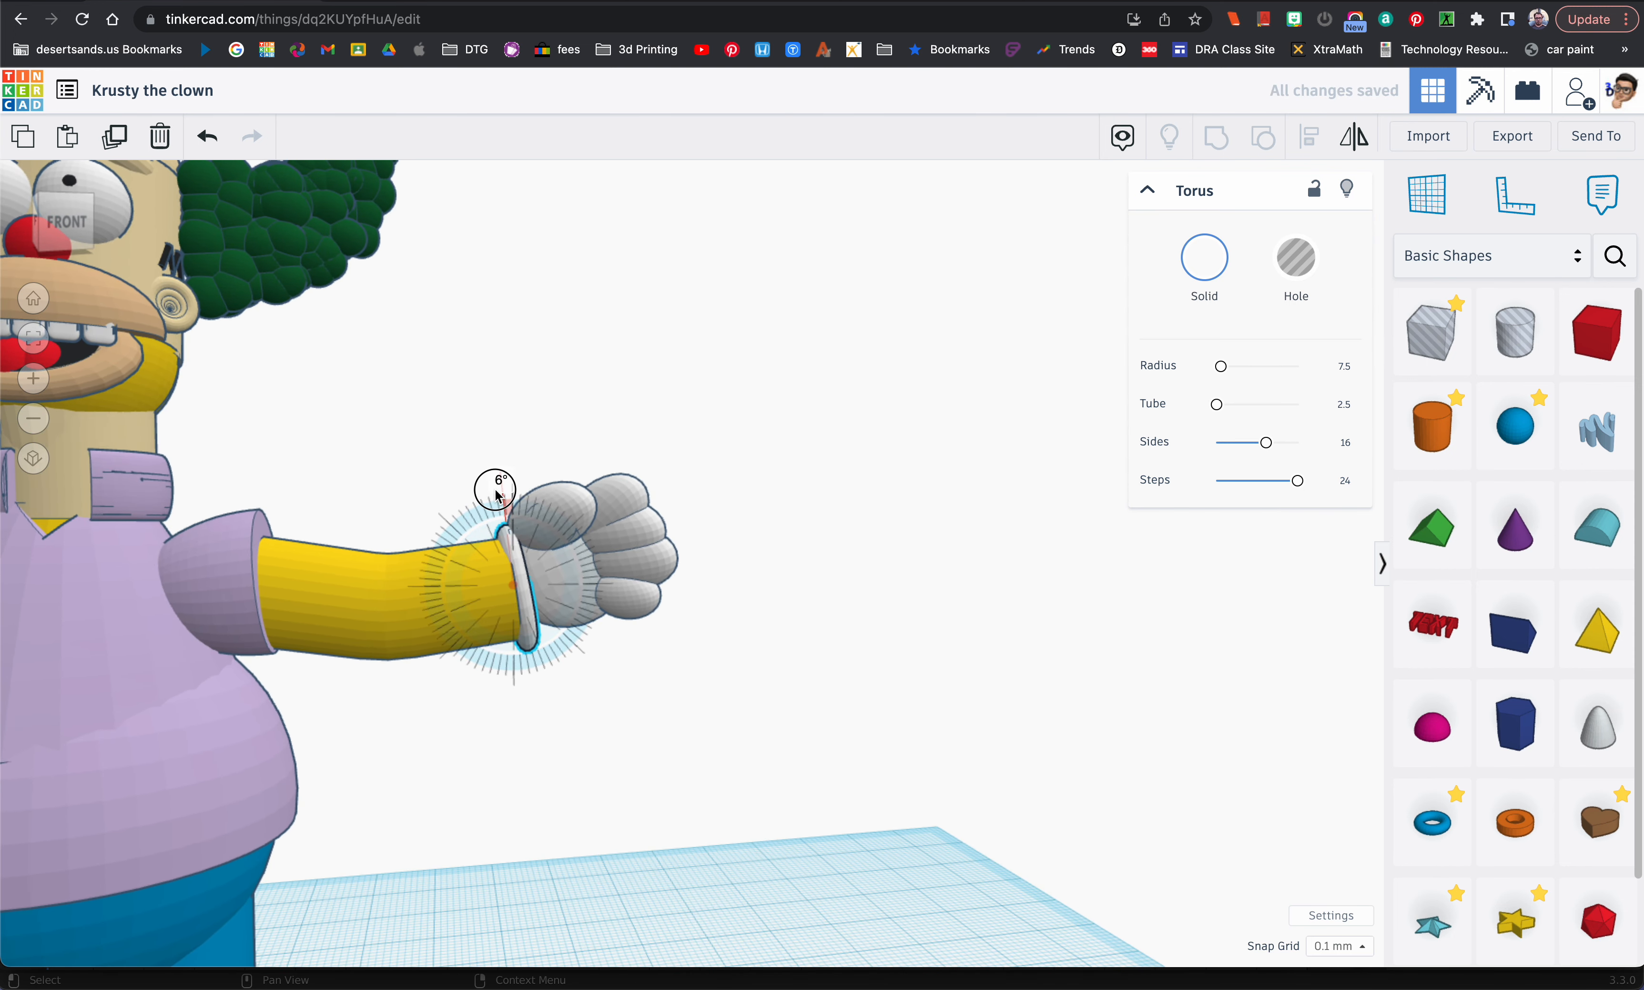
{"action": "left_click_drag", "start_coordinate": [570, 652], "coordinate": [574, 657]}
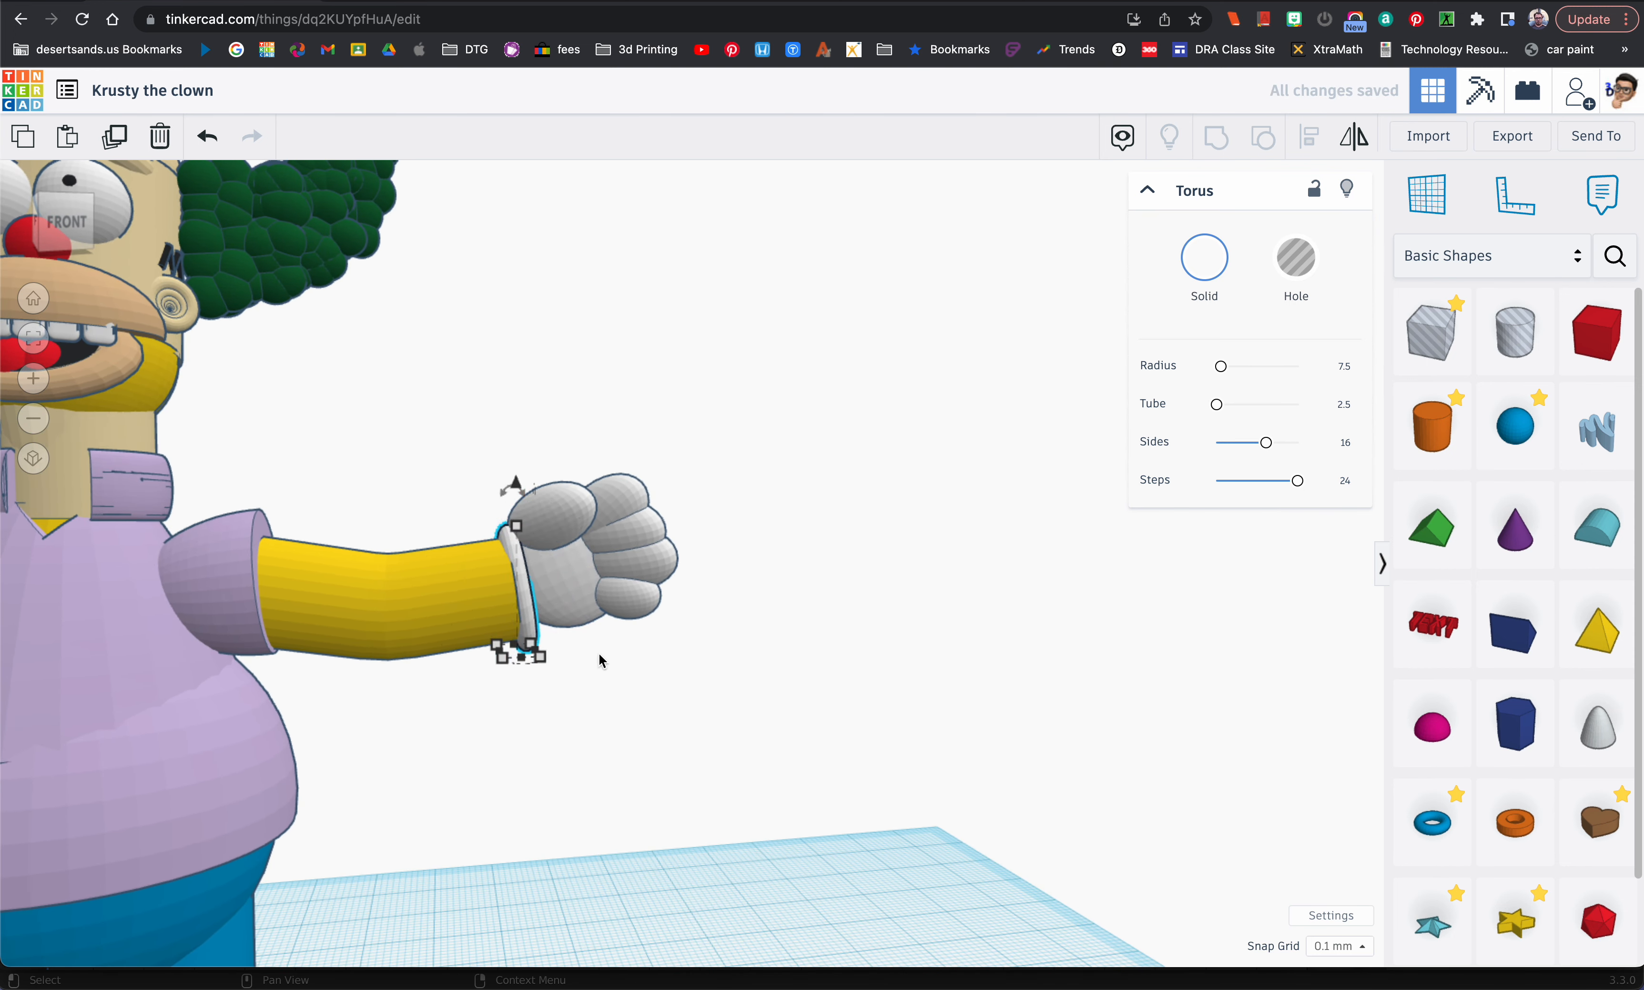
Step: Lower the white hand by about 0.76 mm and nudge it slightly outward from the cuff
{"action": "left_click", "coordinate": [569, 578]}
{"action": "left_click_drag", "start_coordinate": [587, 442], "coordinate": [588, 448]}
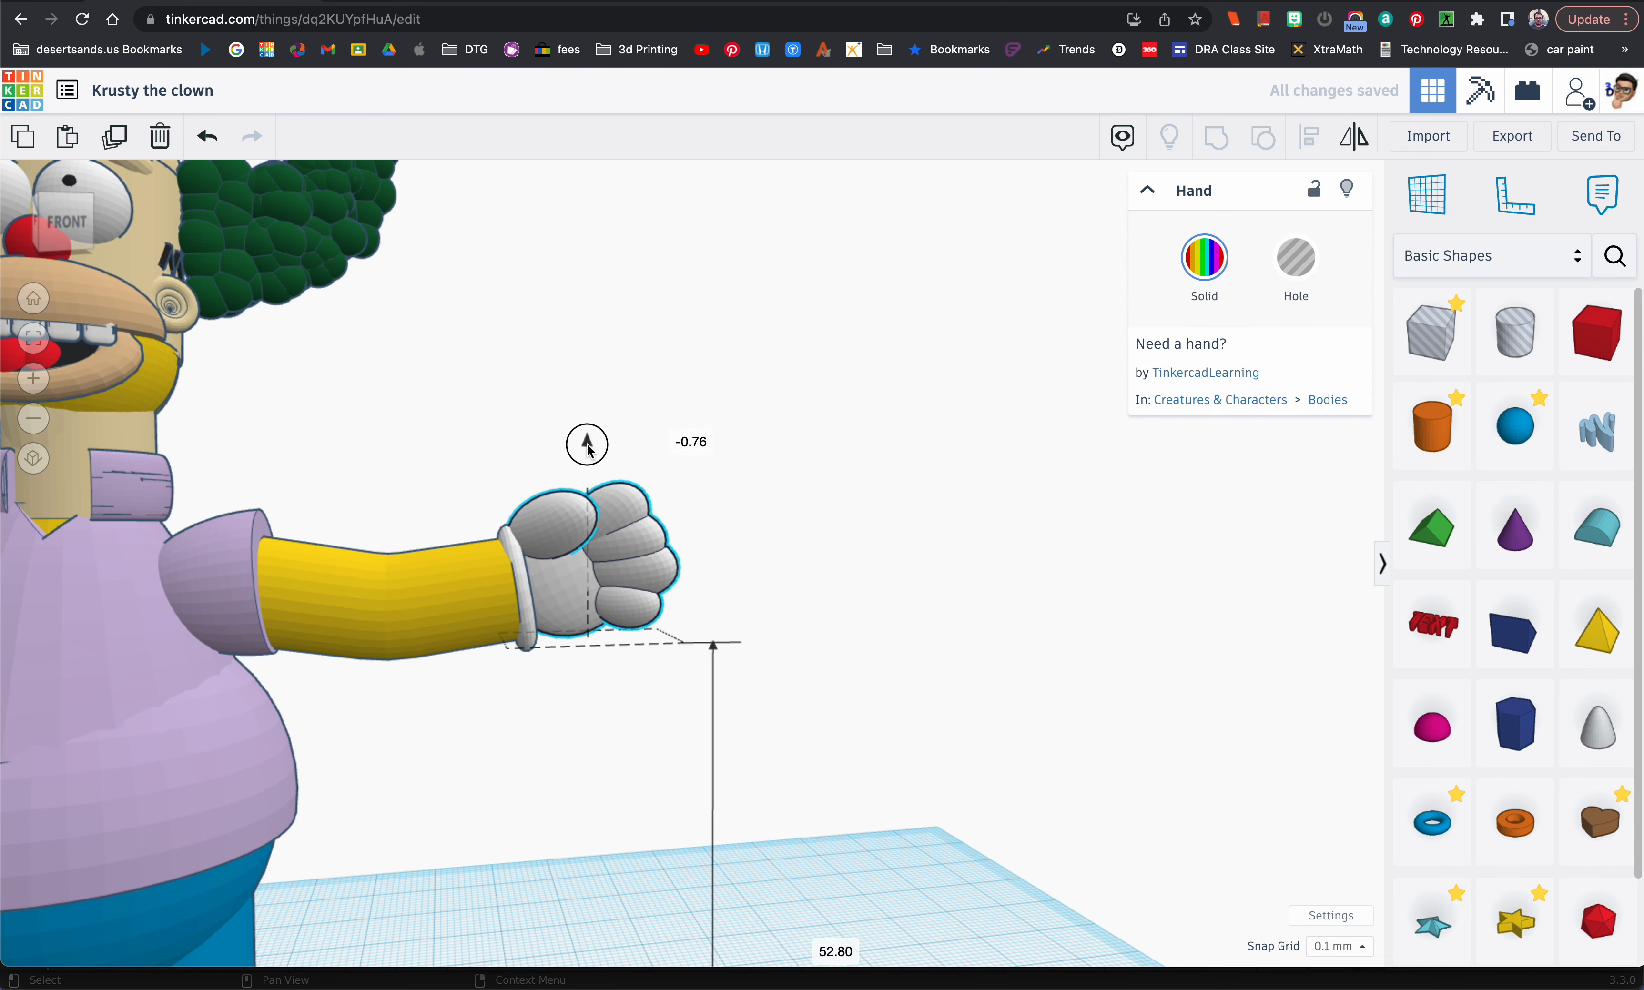
{"action": "left_click", "coordinate": [605, 691]}
{"action": "scroll", "coordinate": [619, 702], "scroll_direction": "down", "scroll_amount": 5}
{"action": "right_click_drag", "start_coordinate": [636, 709], "coordinate": [620, 661]}
{"action": "left_click", "coordinate": [600, 641]}
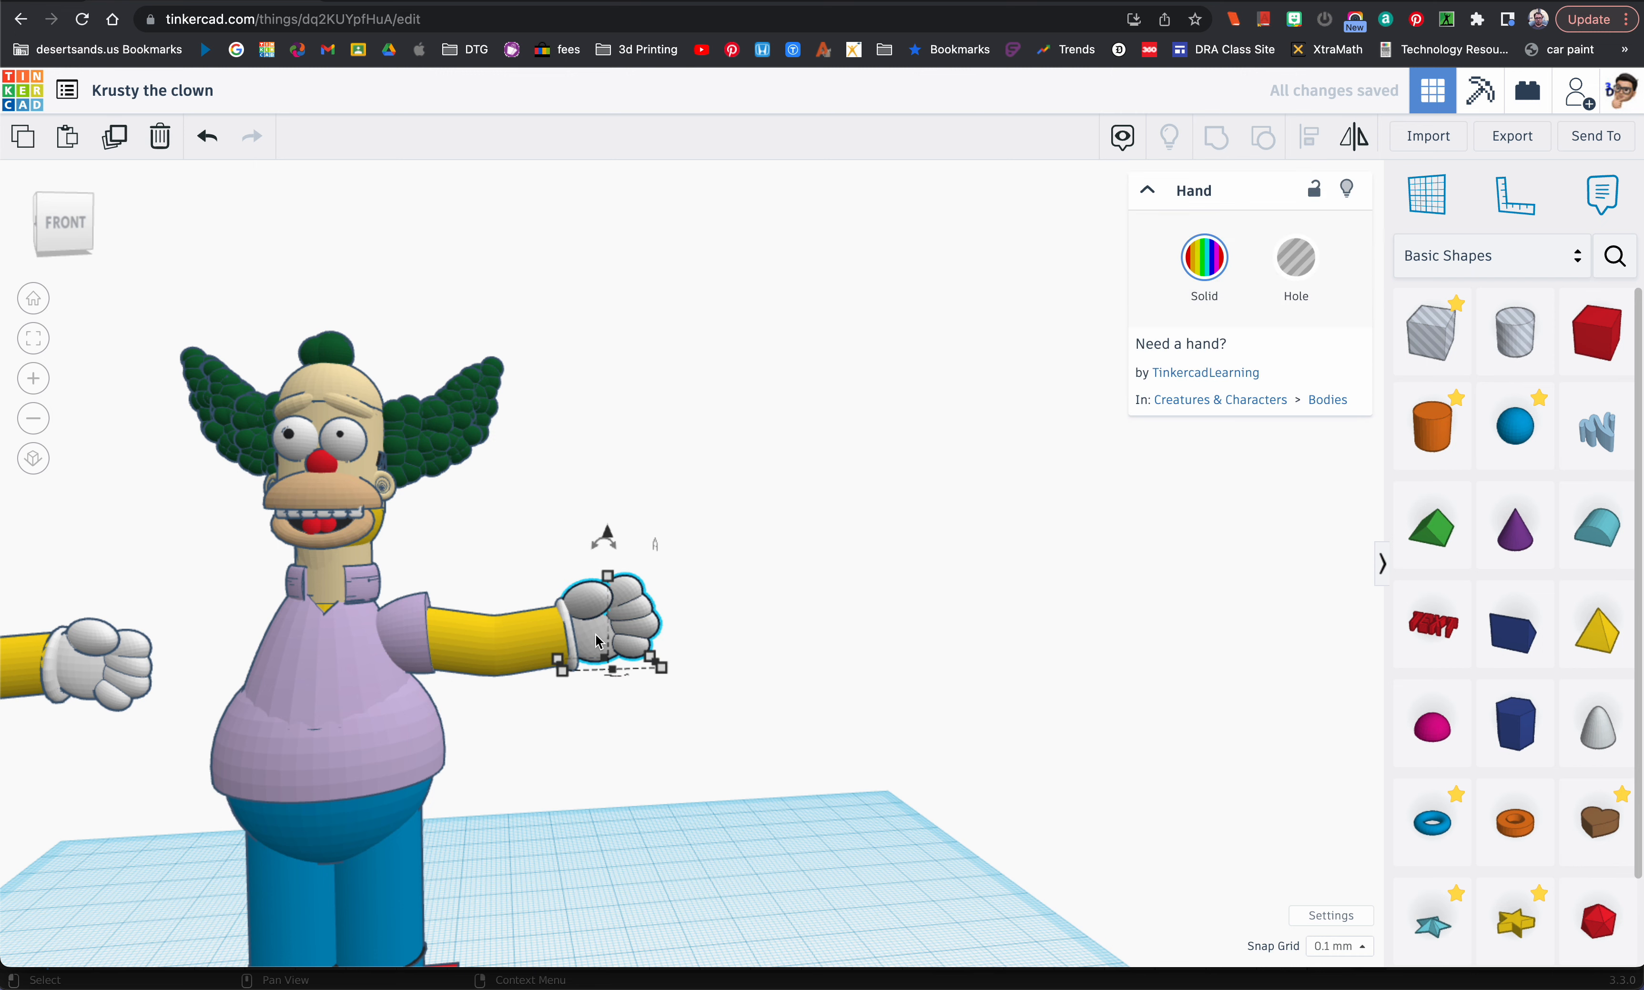
{"action": "key", "text": "Right"}
{"action": "key", "text": "Right"}
{"action": "key", "text": "Right"}
{"action": "key", "text": "Right"}
Step: Rotate the light purple half-sphere sleeve slightly at the shoulder to line it up with the forearm
{"action": "right_click_drag", "start_coordinate": [690, 667], "coordinate": [675, 669]}
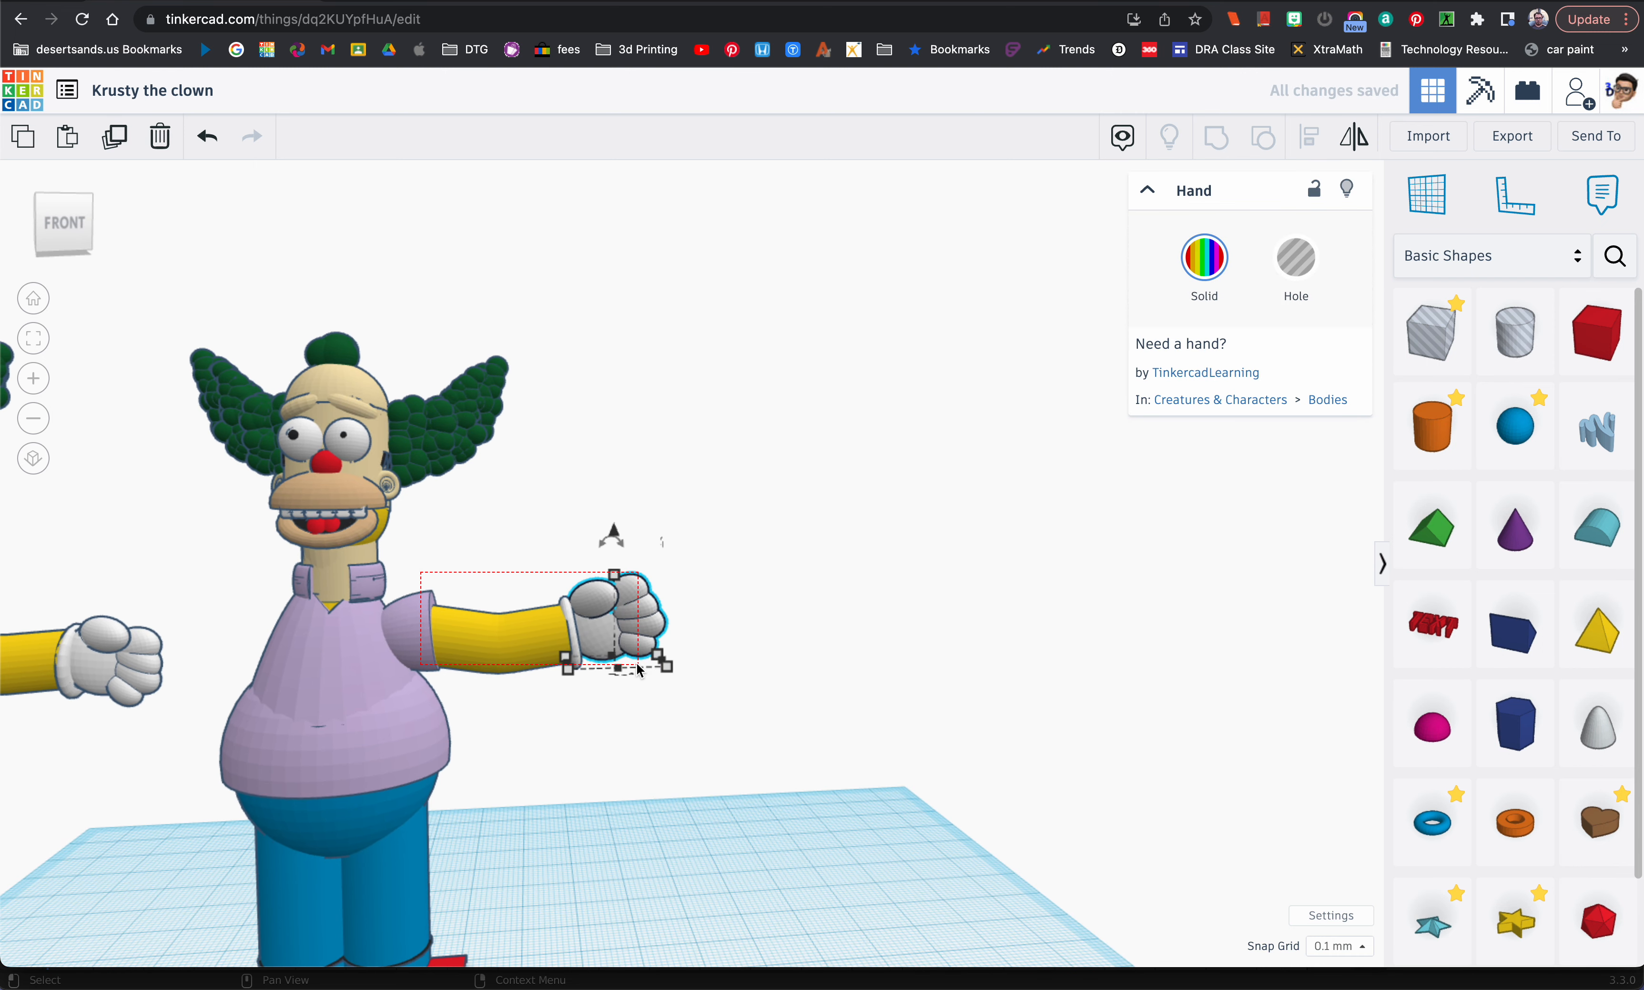
{"action": "left_click_drag", "start_coordinate": [639, 669], "coordinate": [639, 670]}
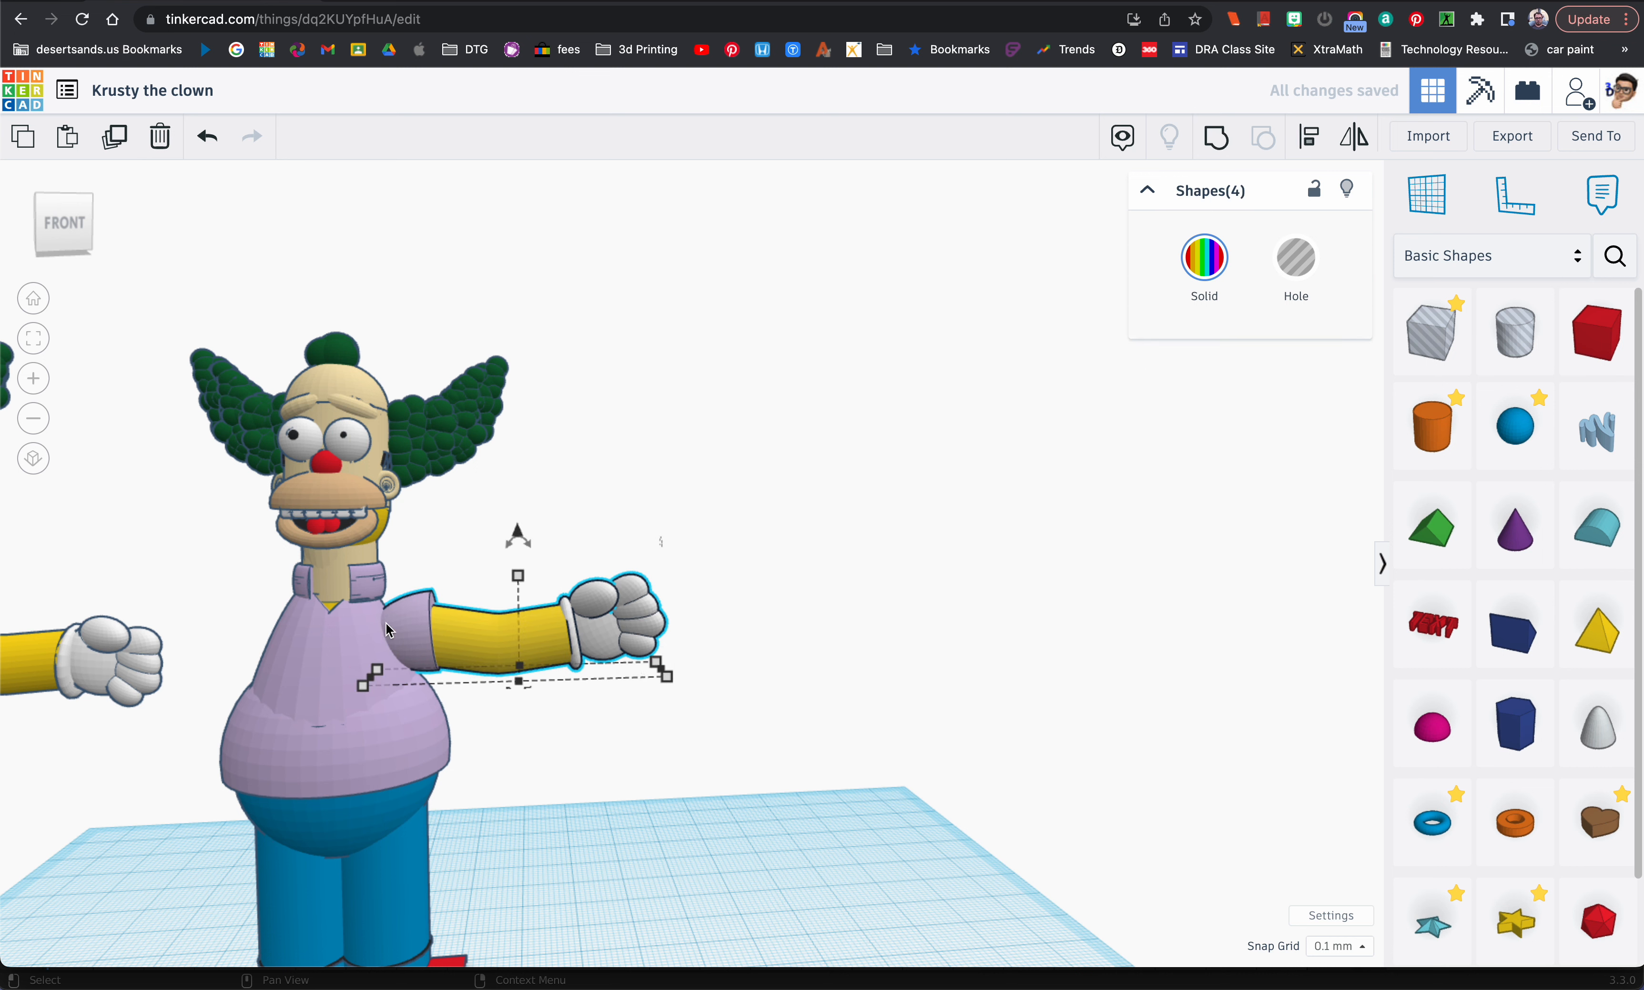
{"action": "left_click", "coordinate": [407, 627]}
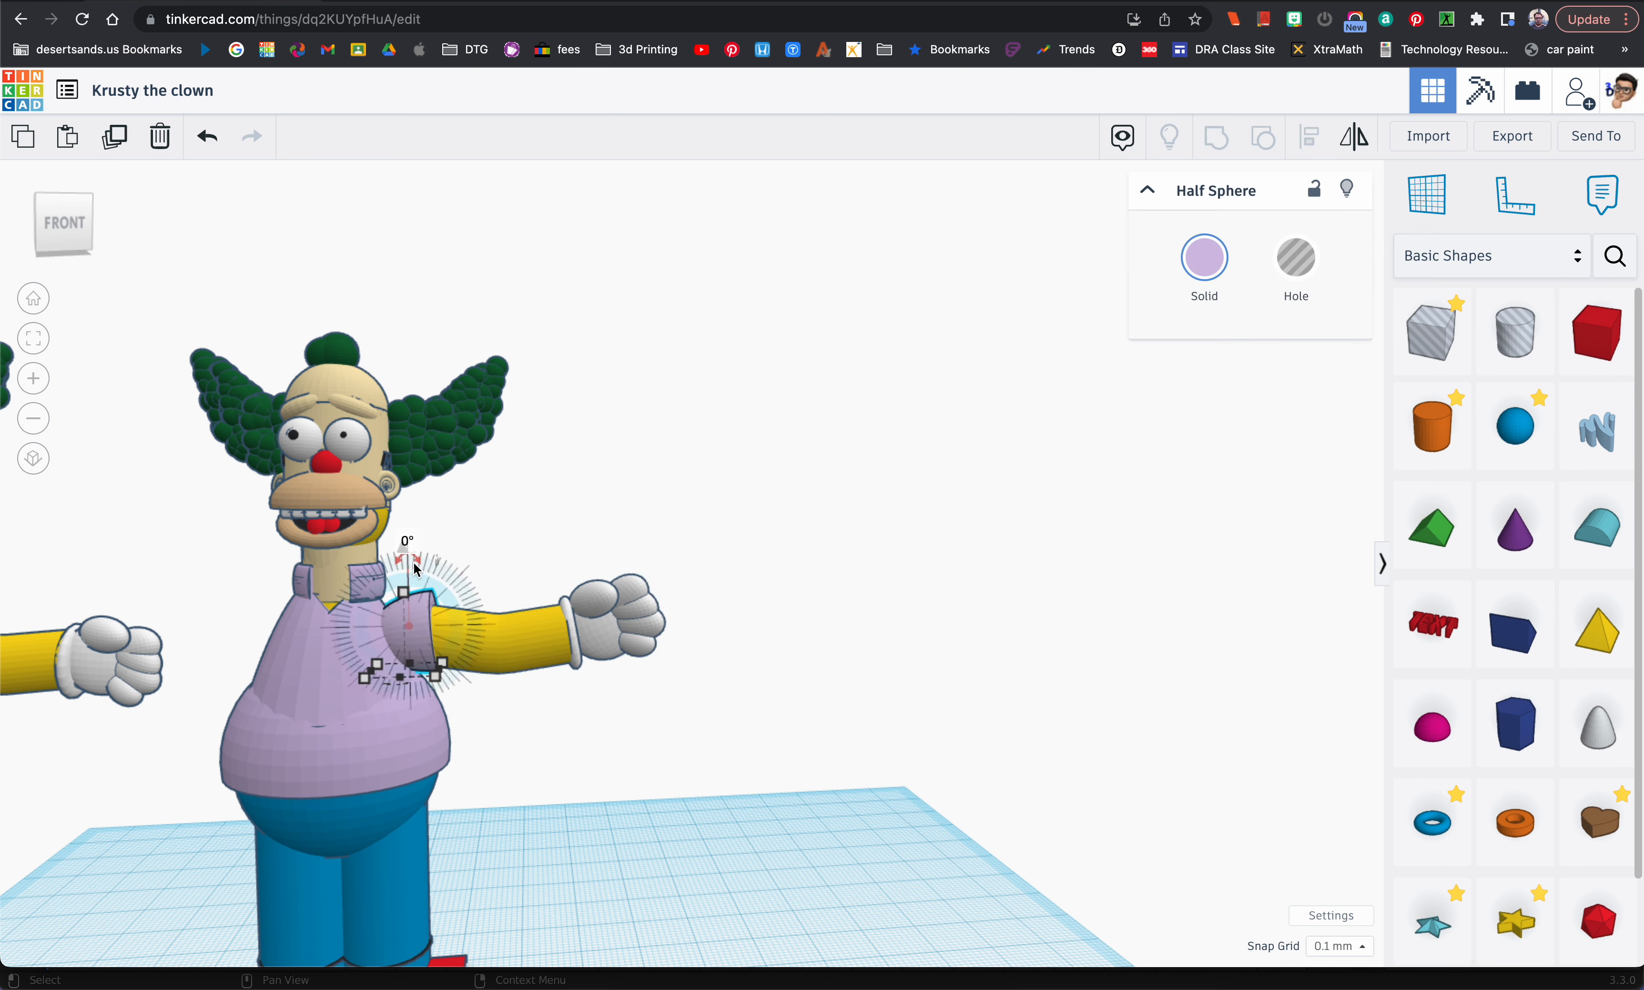
{"action": "left_click_drag", "start_coordinate": [408, 555], "coordinate": [427, 568]}
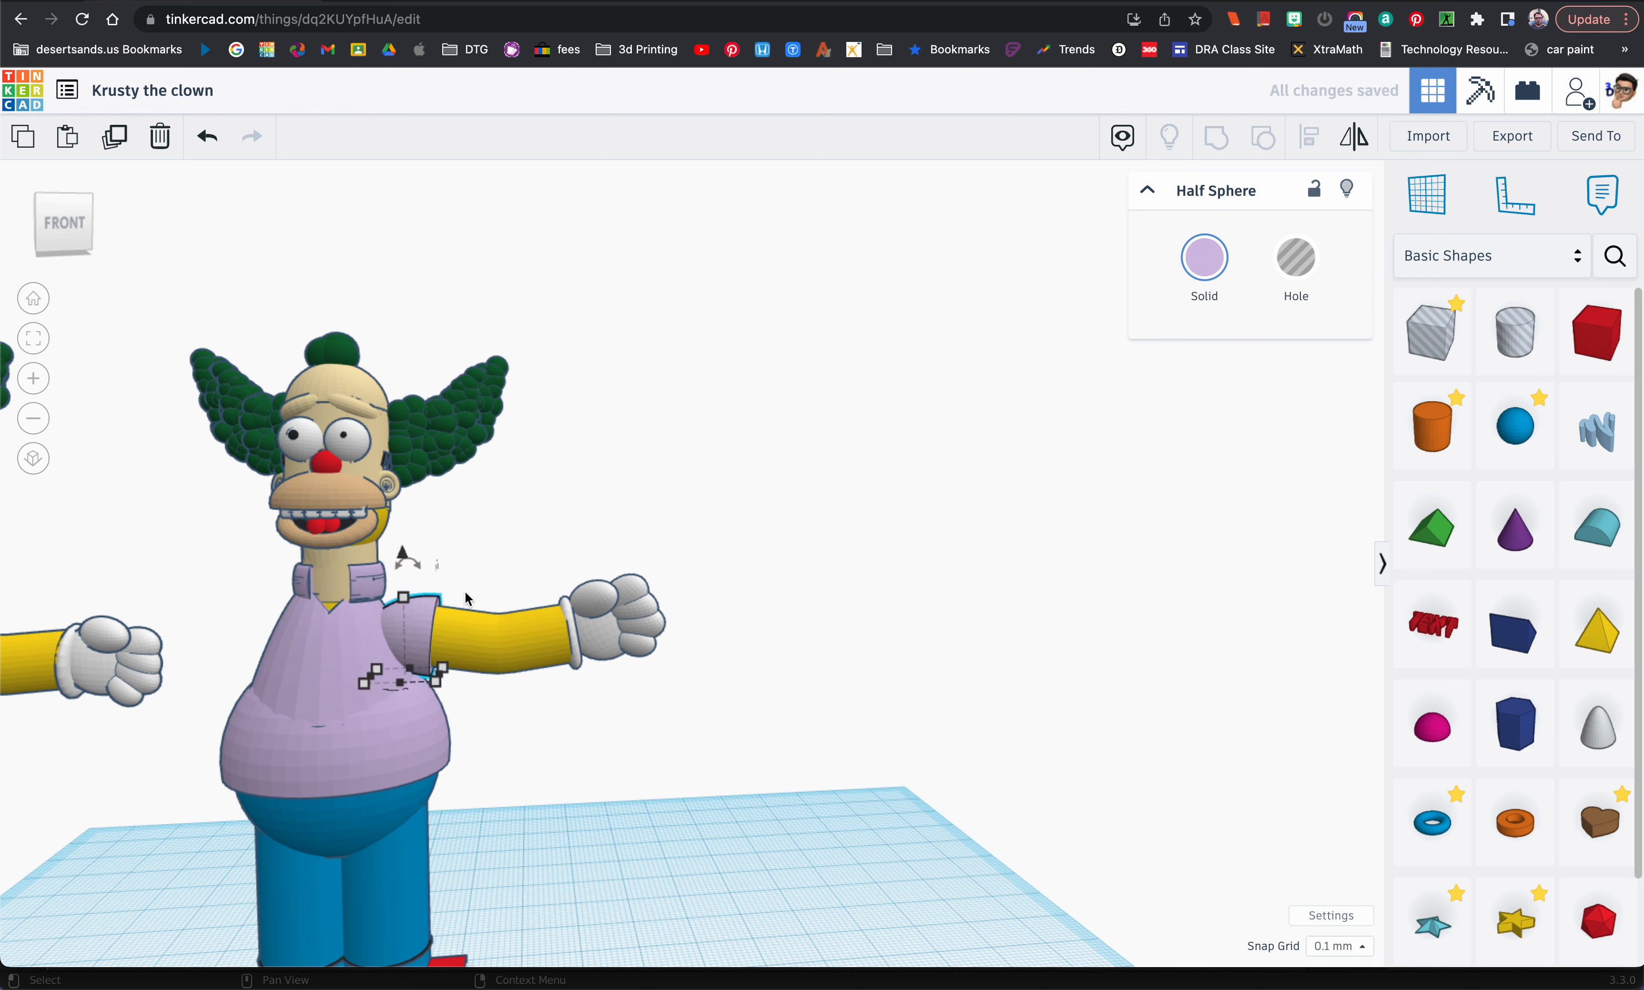
Step: Mirror a copy of the sleeve, forearm, cuff and gloved hand left to right and place it on the opposite shoulder
{"action": "left_click", "coordinate": [460, 620], "text": "shift"}
{"action": "left_click", "coordinate": [587, 630], "text": "shift"}
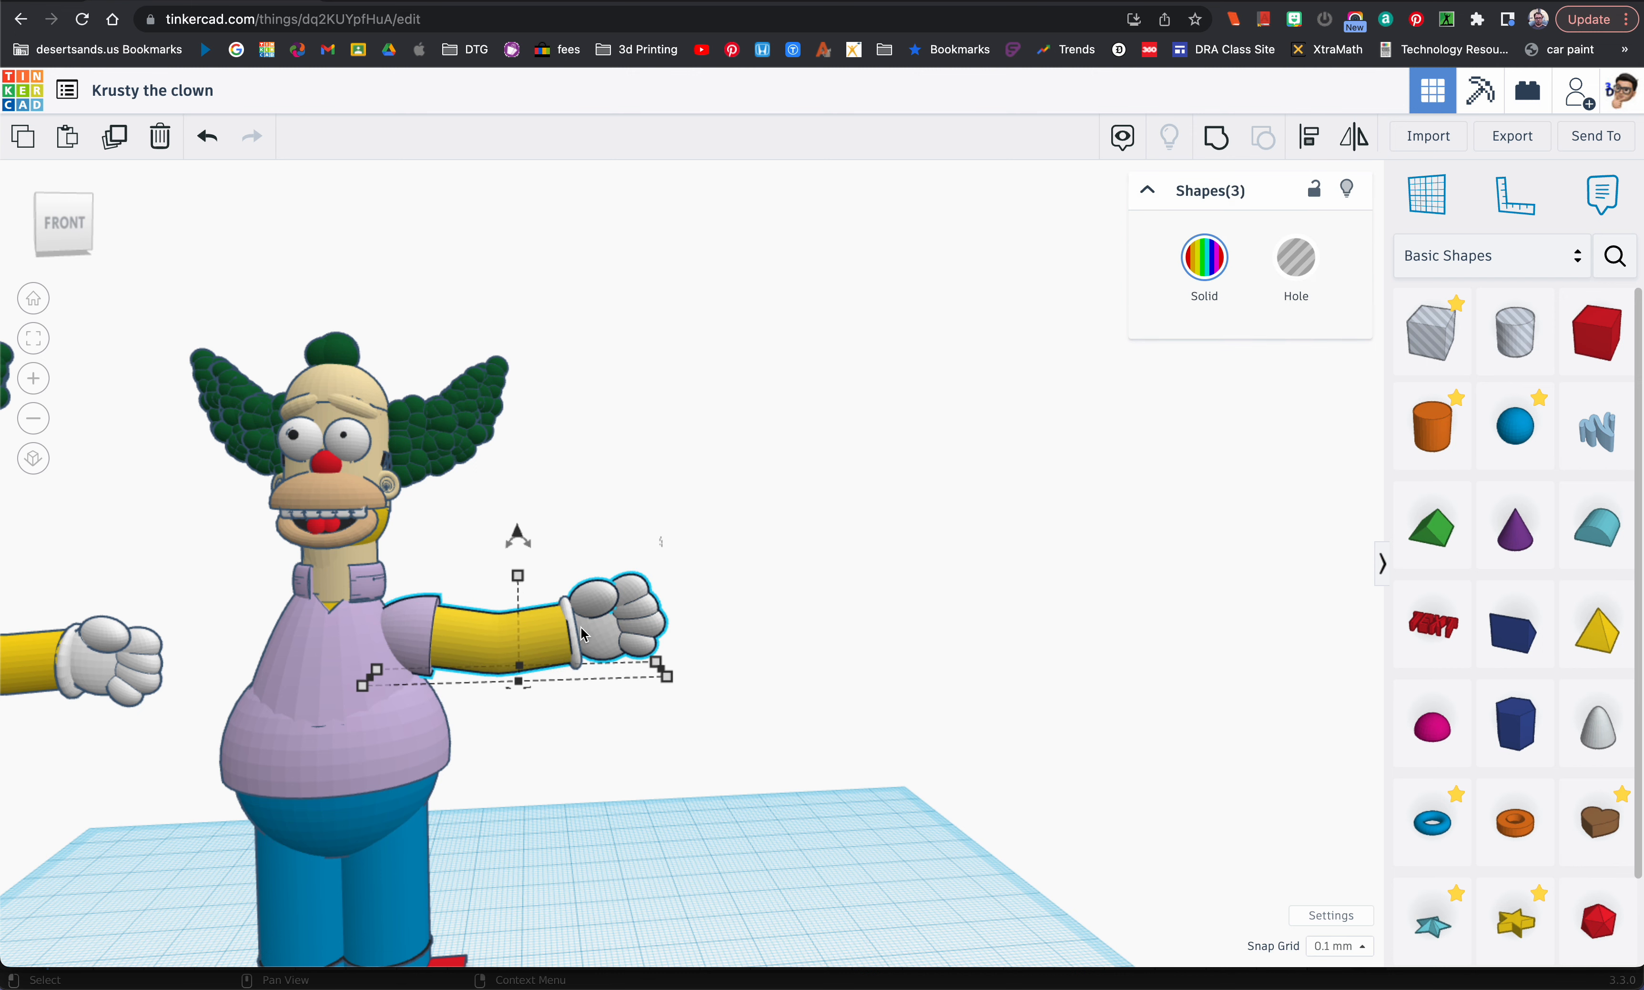
{"action": "left_click", "coordinate": [577, 639], "text": "shift"}
{"action": "key", "text": "m"}
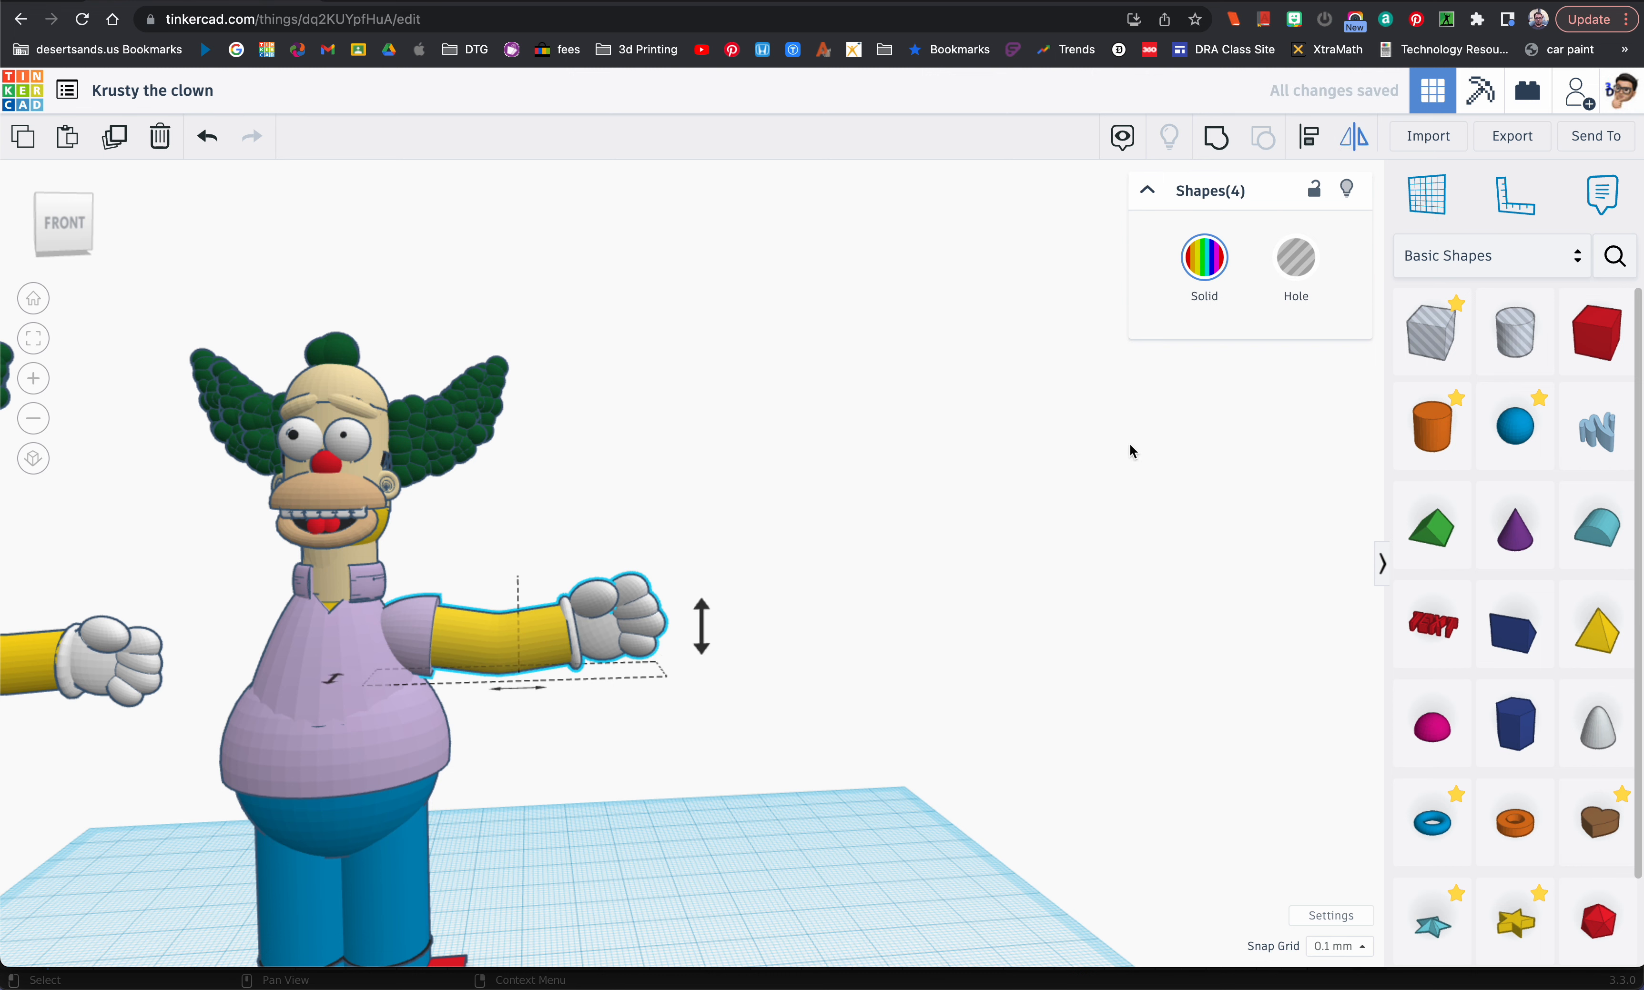
{"action": "left_click", "coordinate": [540, 687]}
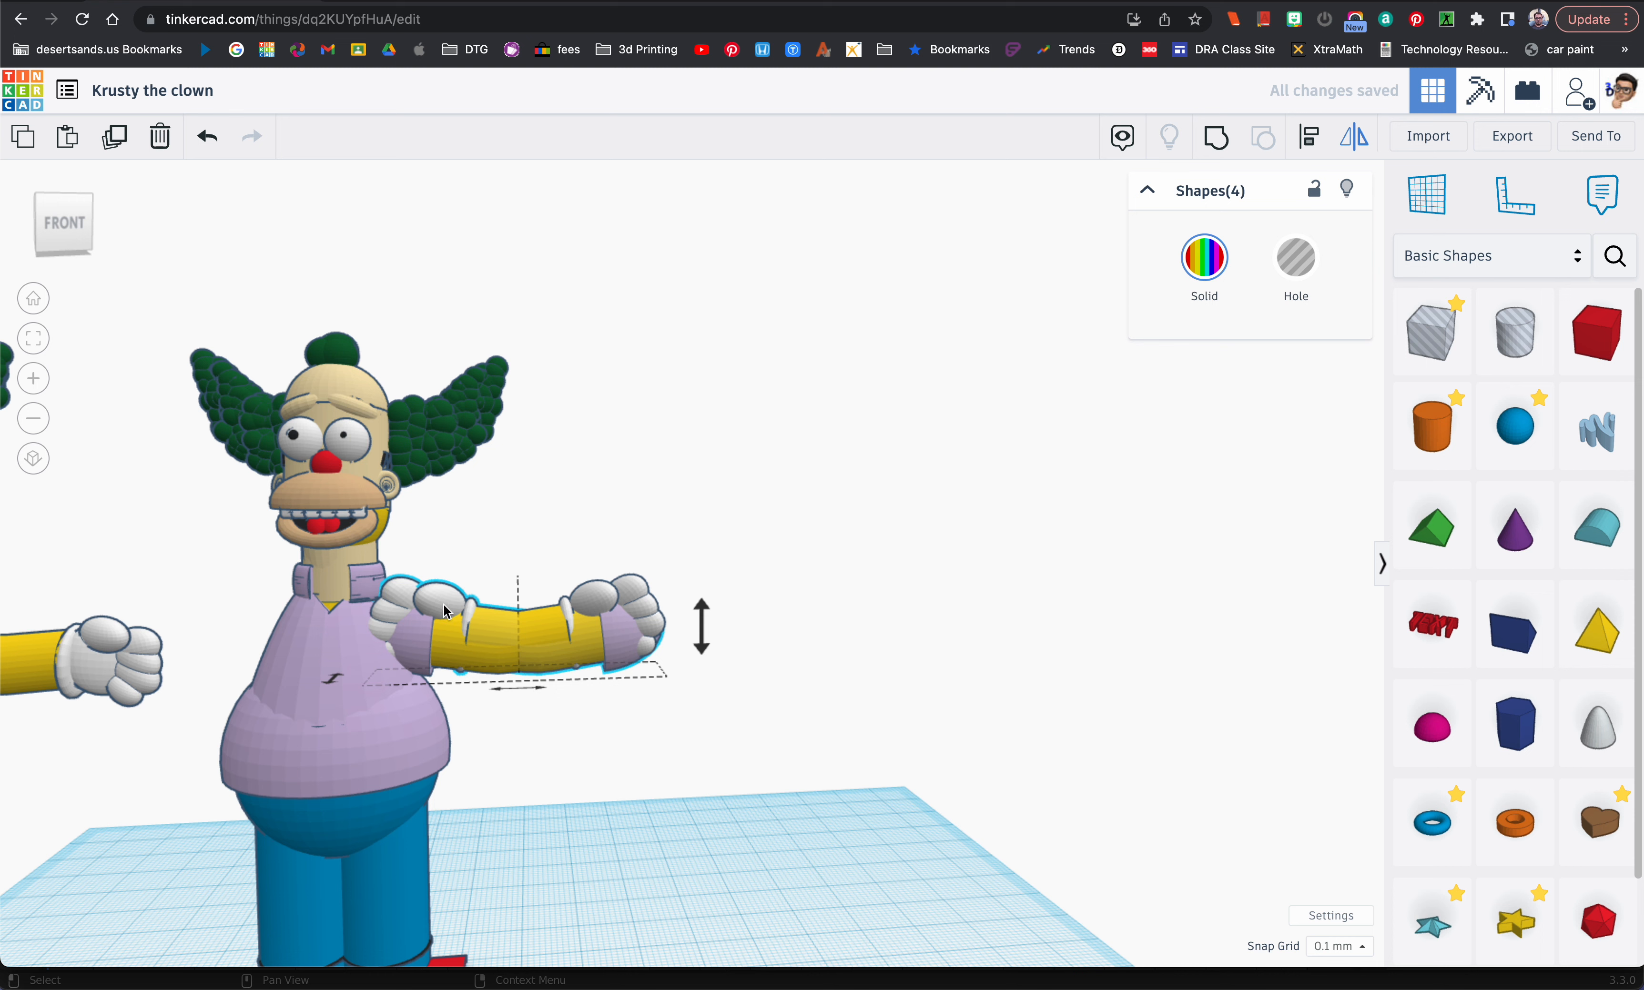
{"action": "left_click_drag", "start_coordinate": [444, 610], "coordinate": [77, 608]}
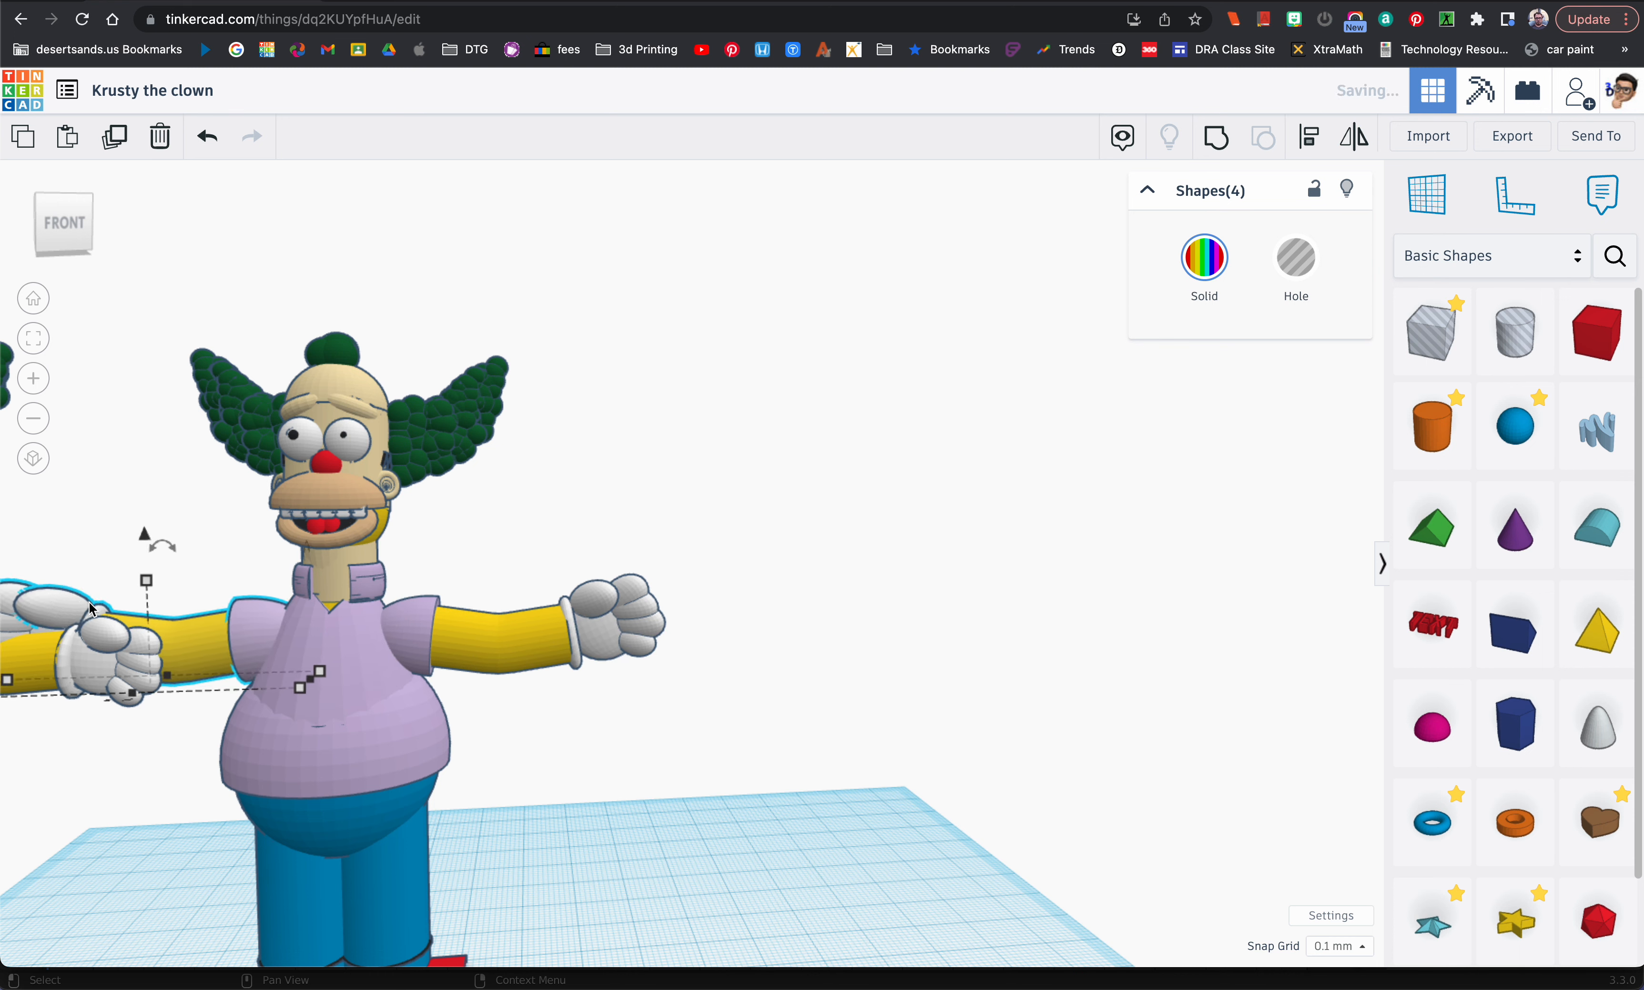
{"action": "left_click", "coordinate": [691, 572]}
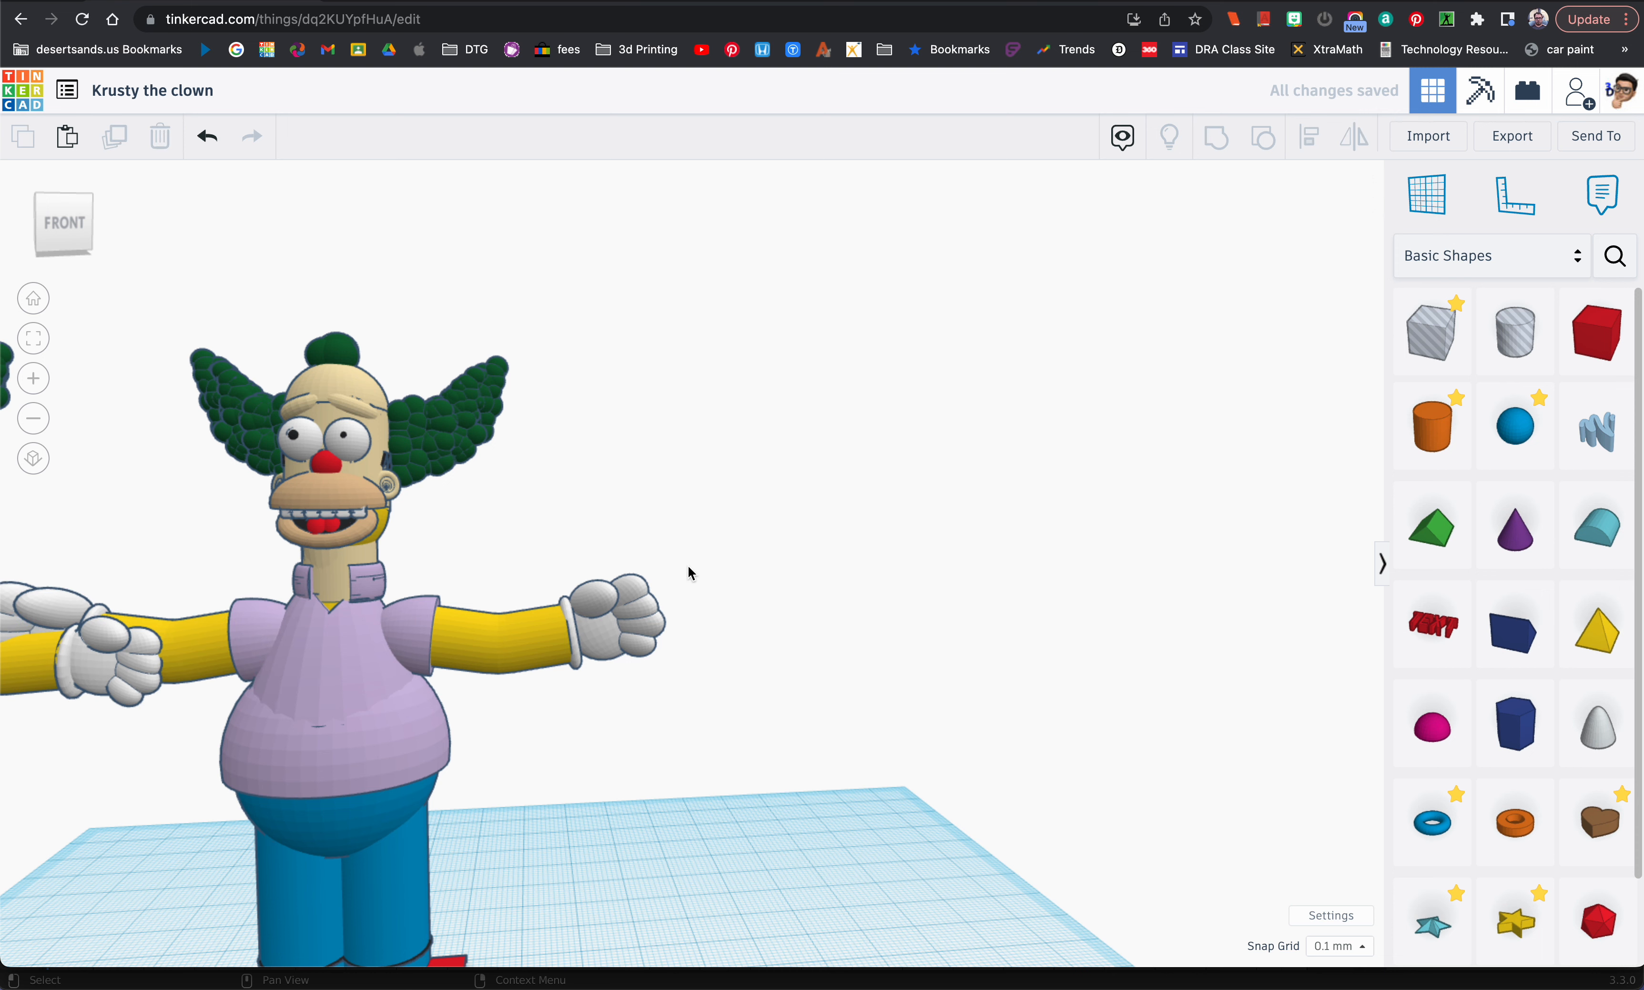
Step: Duplicate the red nose sphere, move the copy about 16.4 mm down to the collar and colour it blue
{"action": "left_click", "coordinate": [344, 469]}
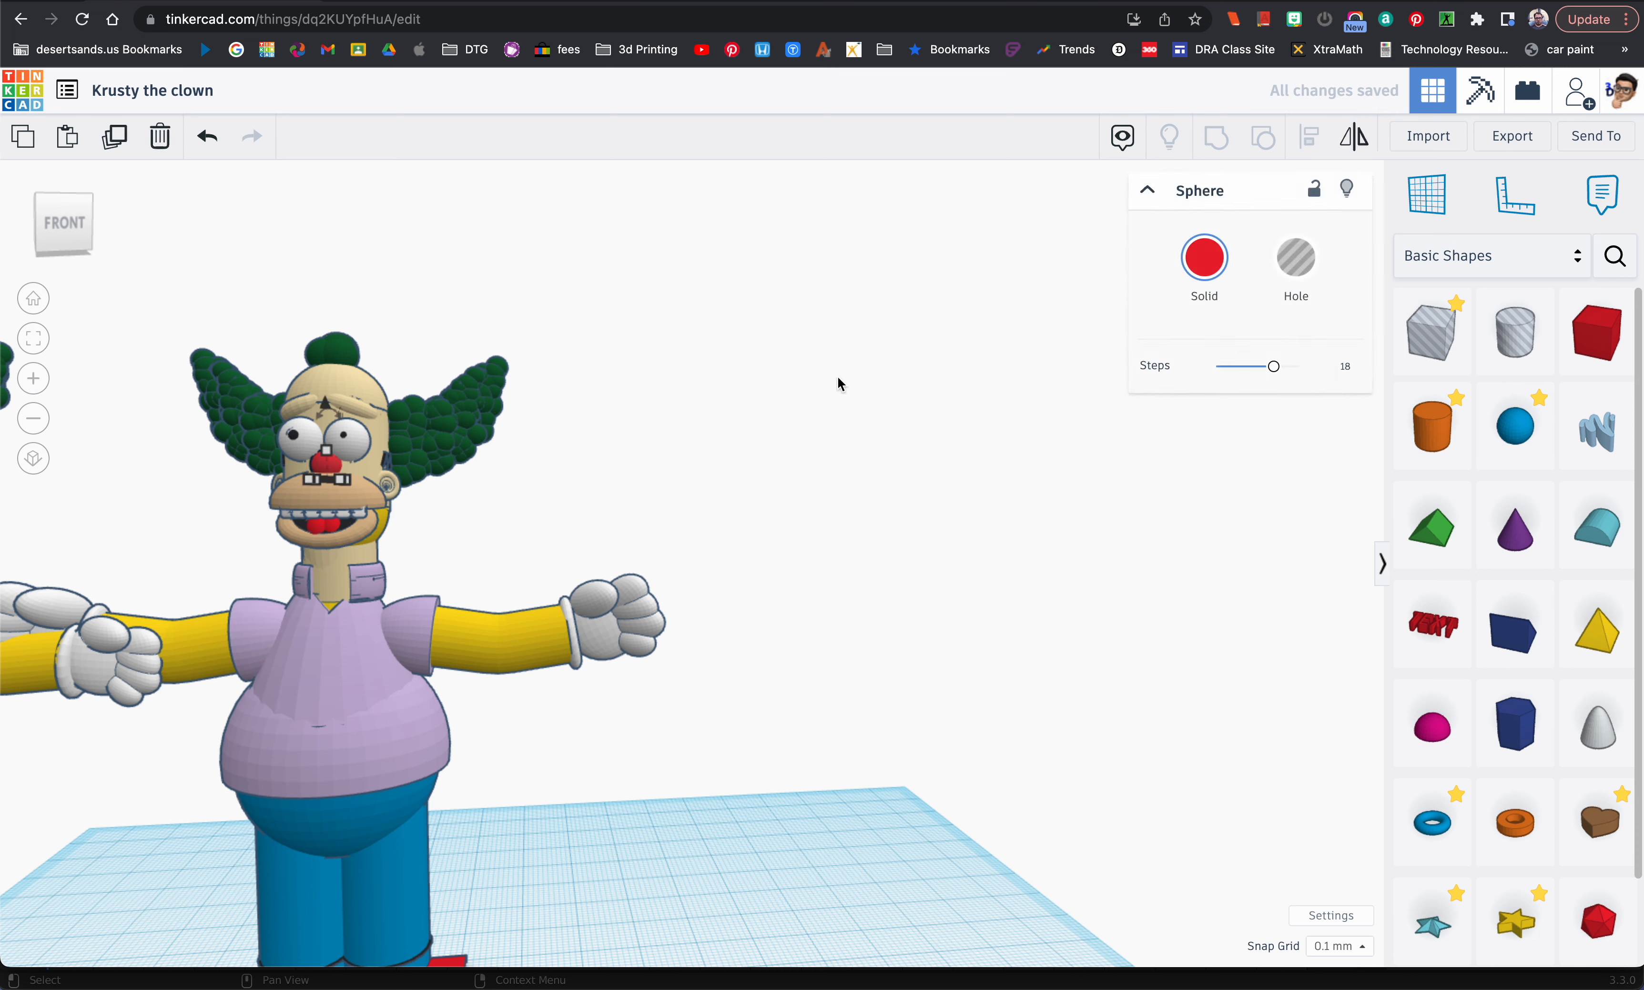
{"action": "left_click_drag", "start_coordinate": [332, 414], "coordinate": [335, 530]}
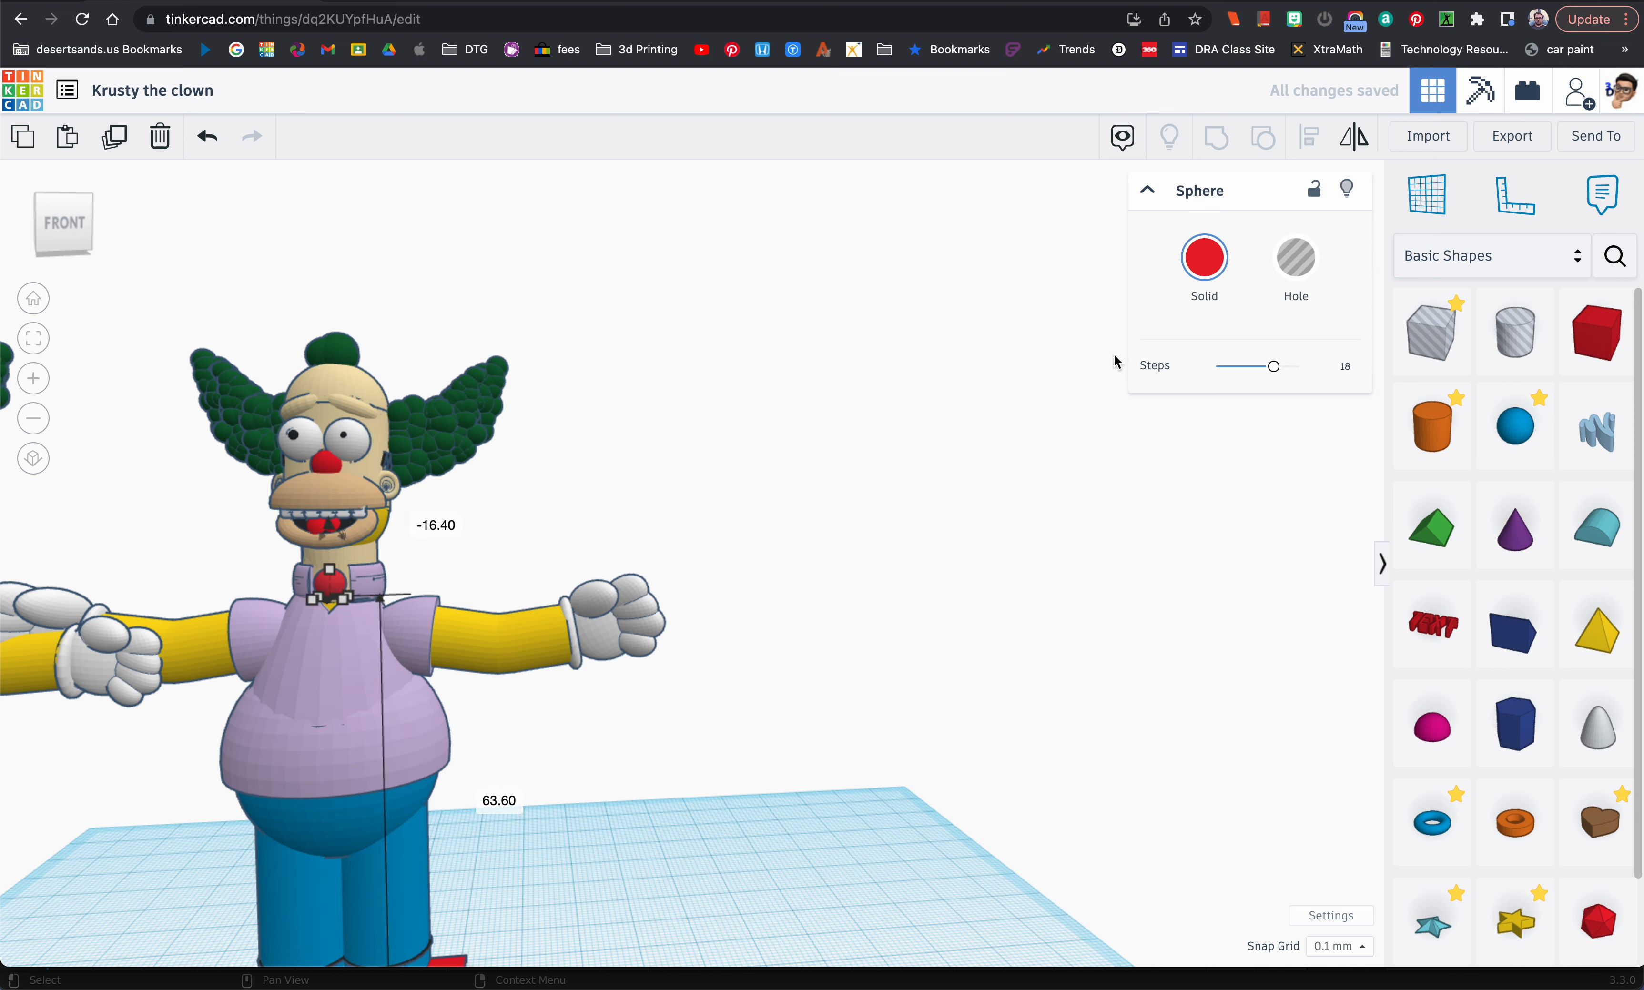
{"action": "left_click", "coordinate": [1204, 259]}
{"action": "left_click", "coordinate": [1353, 431]}
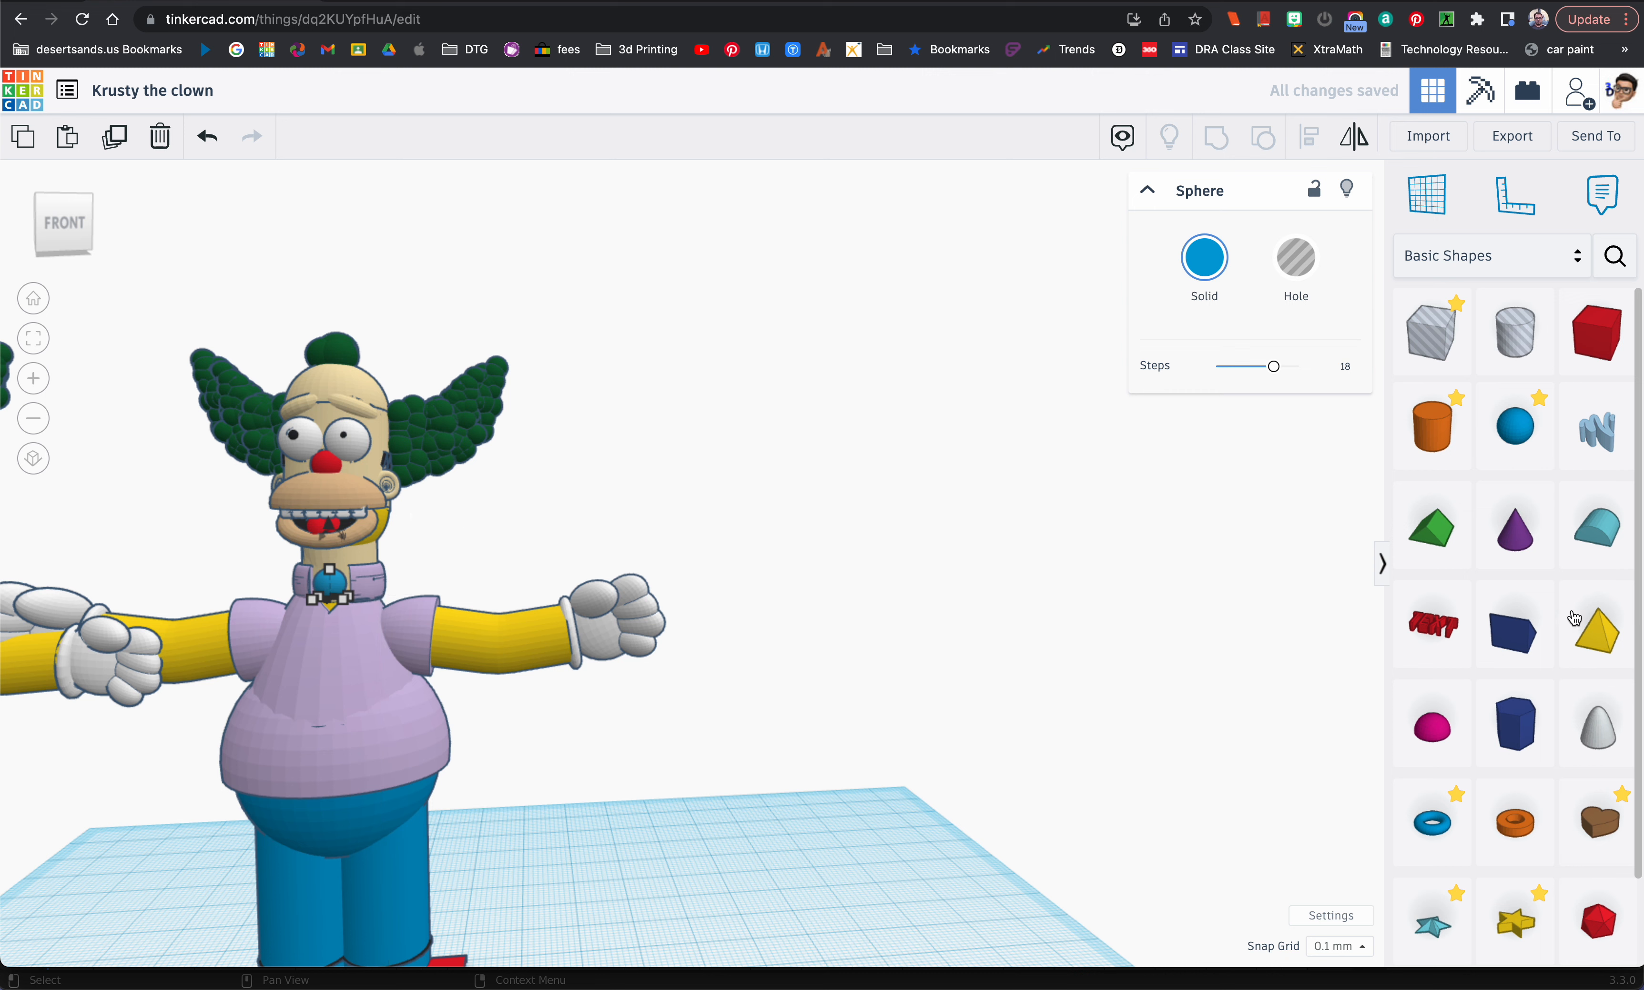
{"action": "left_click", "coordinate": [1297, 470]}
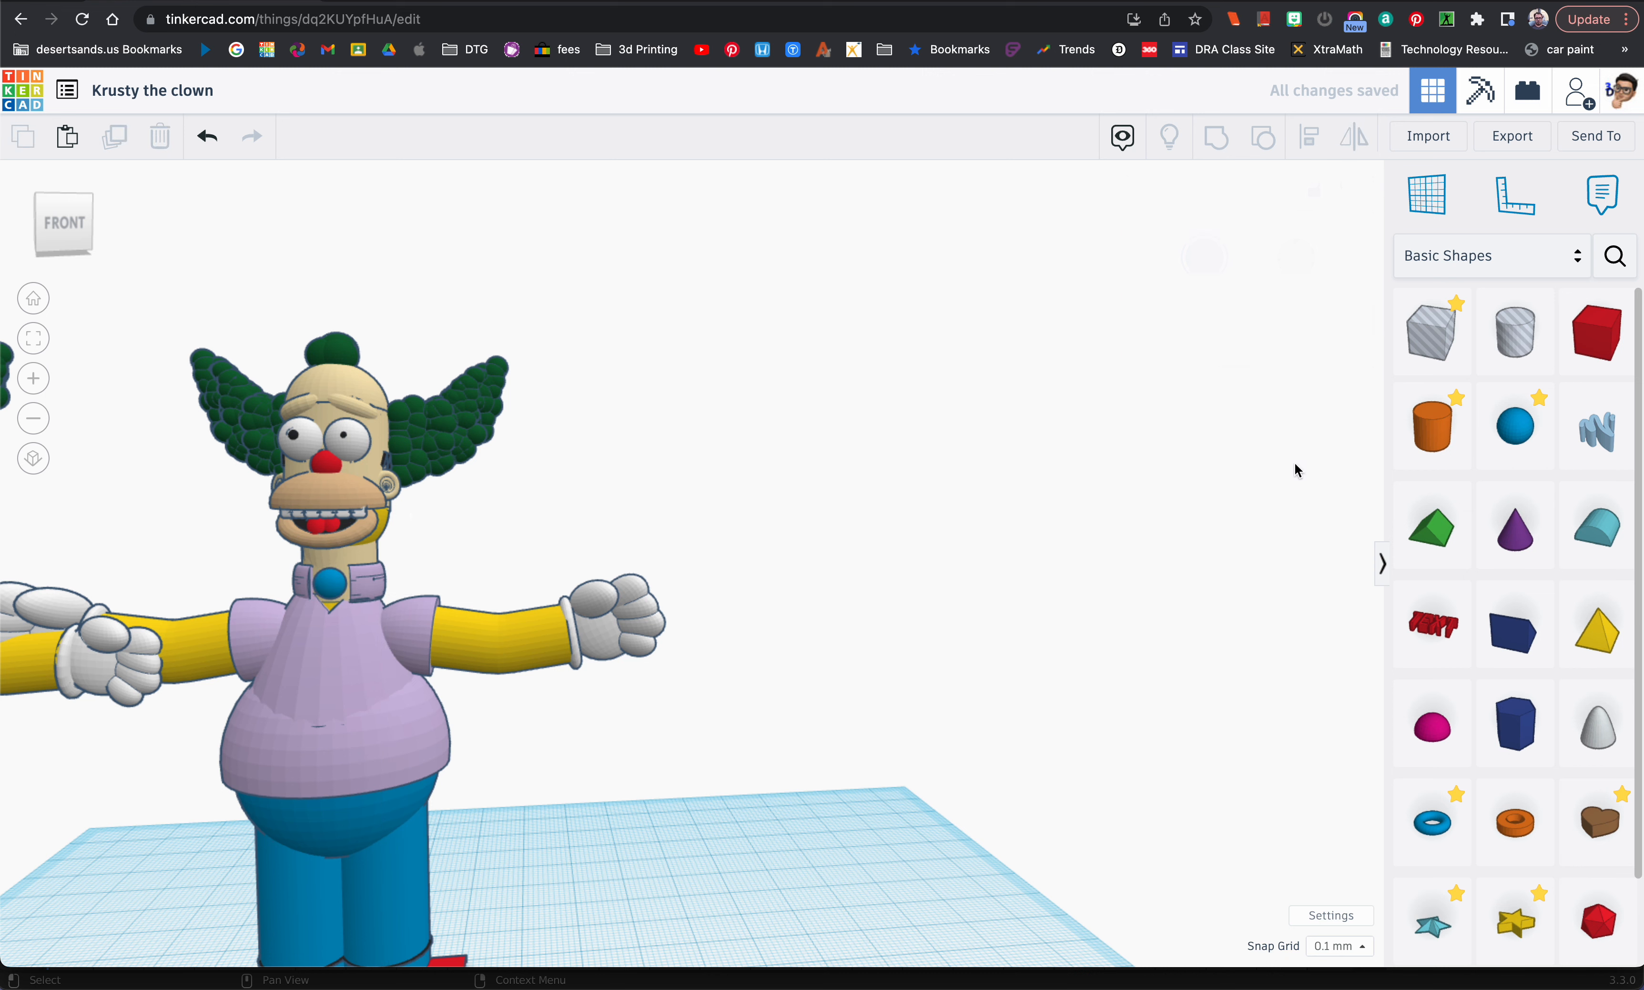
Step: Add a Hyperboloid from the Shape Generators beside the figure and colour it blue
{"action": "left_click", "coordinate": [1615, 255]}
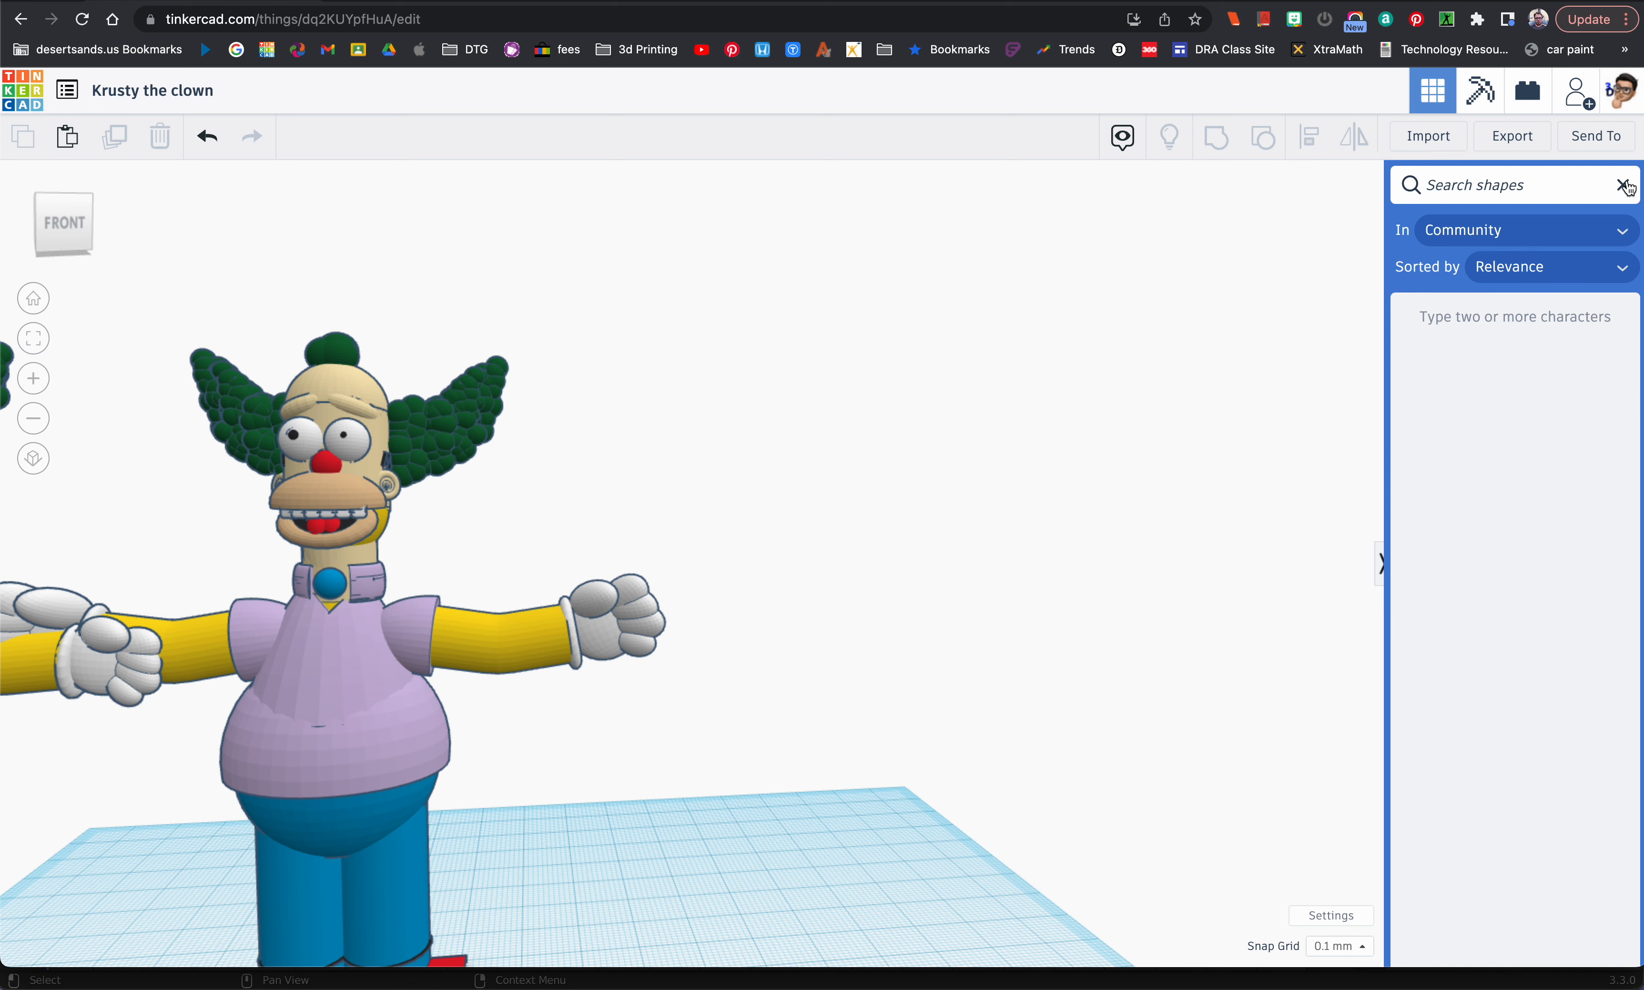
{"action": "left_click", "coordinate": [1624, 185]}
{"action": "left_click", "coordinate": [1540, 260]}
{"action": "left_click", "coordinate": [1514, 810]}
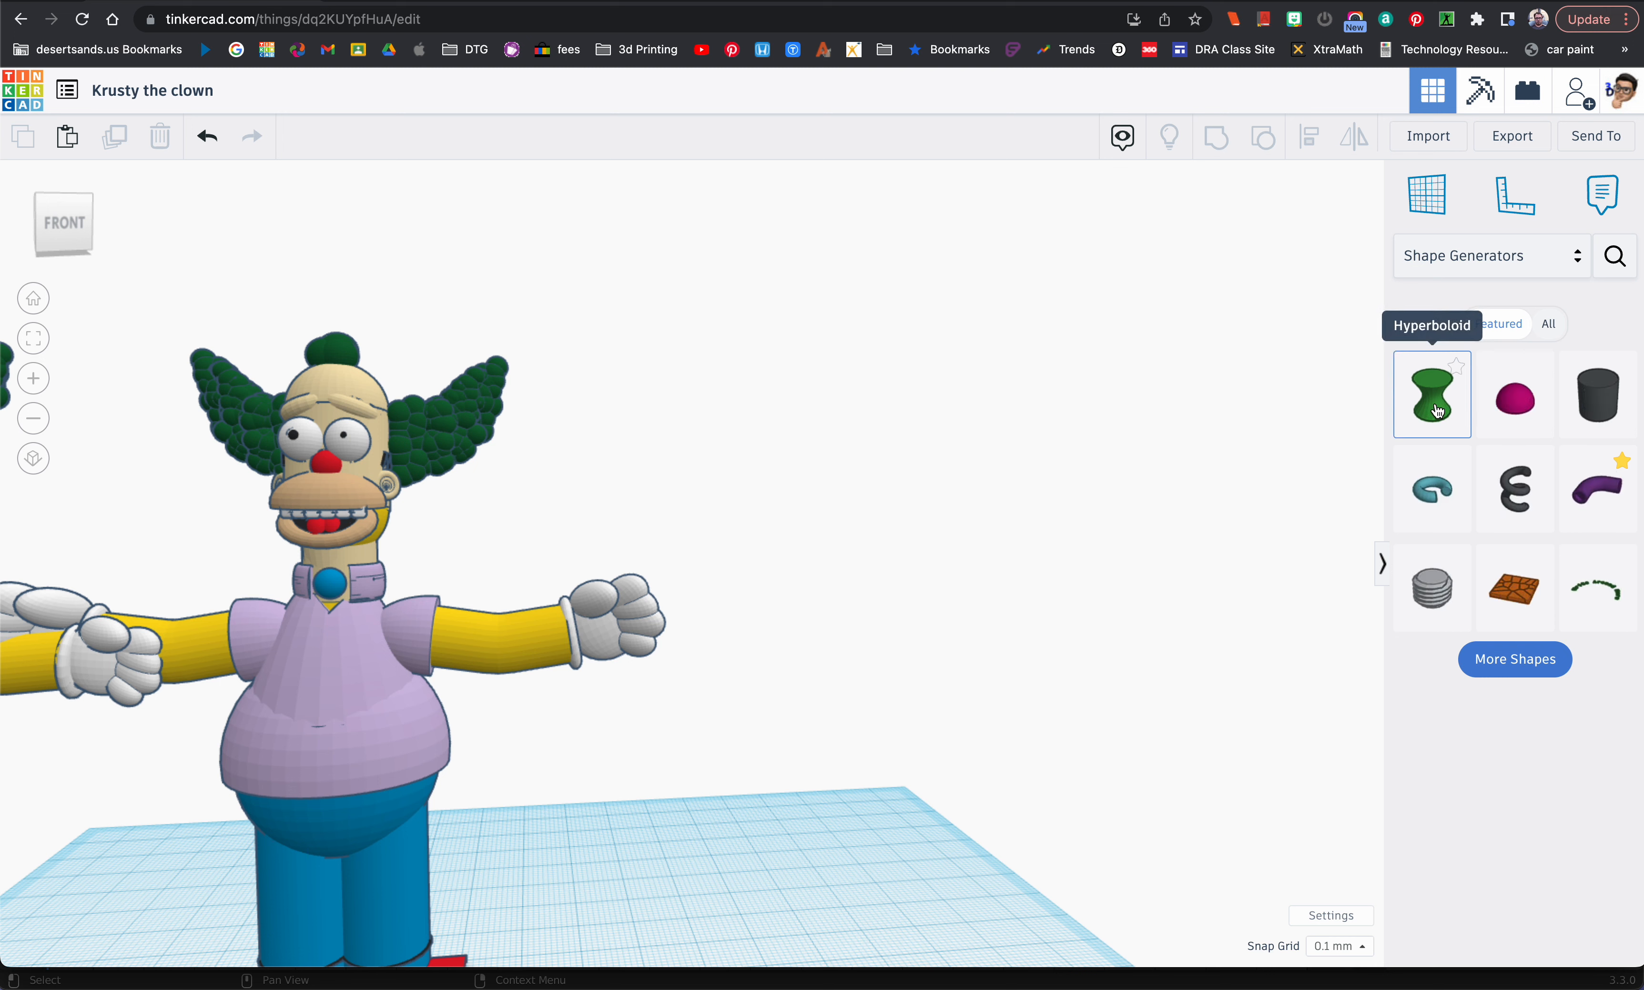
{"action": "left_click_drag", "start_coordinate": [1436, 411], "coordinate": [559, 964]}
{"action": "left_click", "coordinate": [1204, 259]}
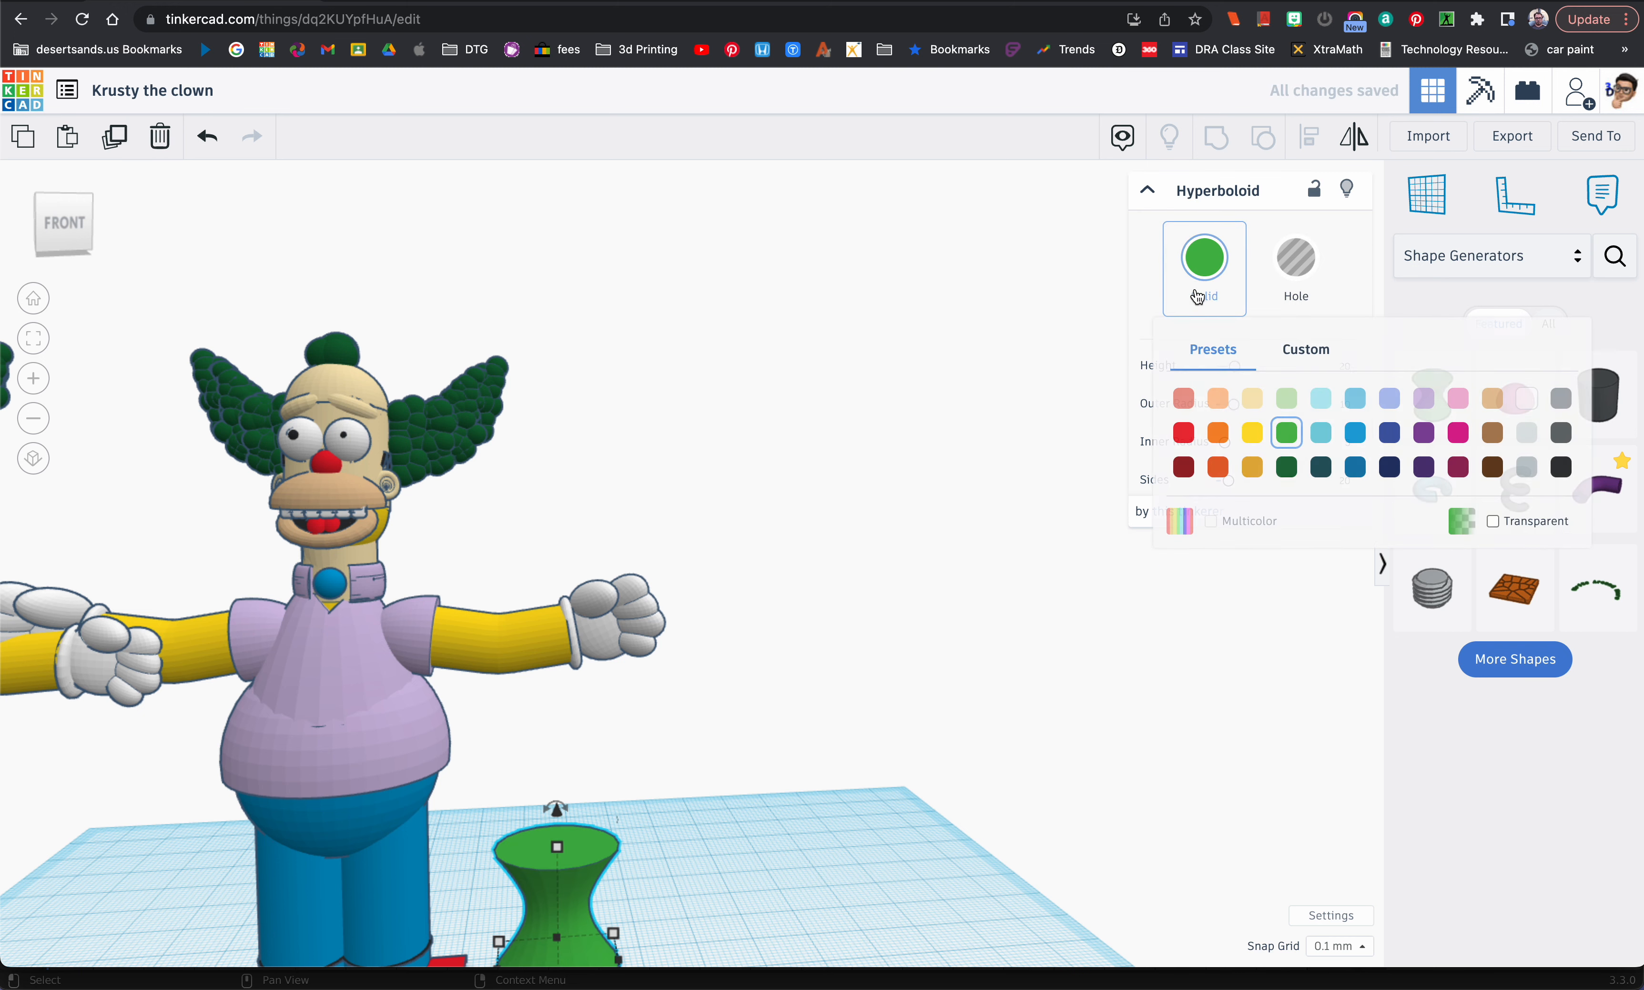
{"action": "left_click", "coordinate": [1349, 428]}
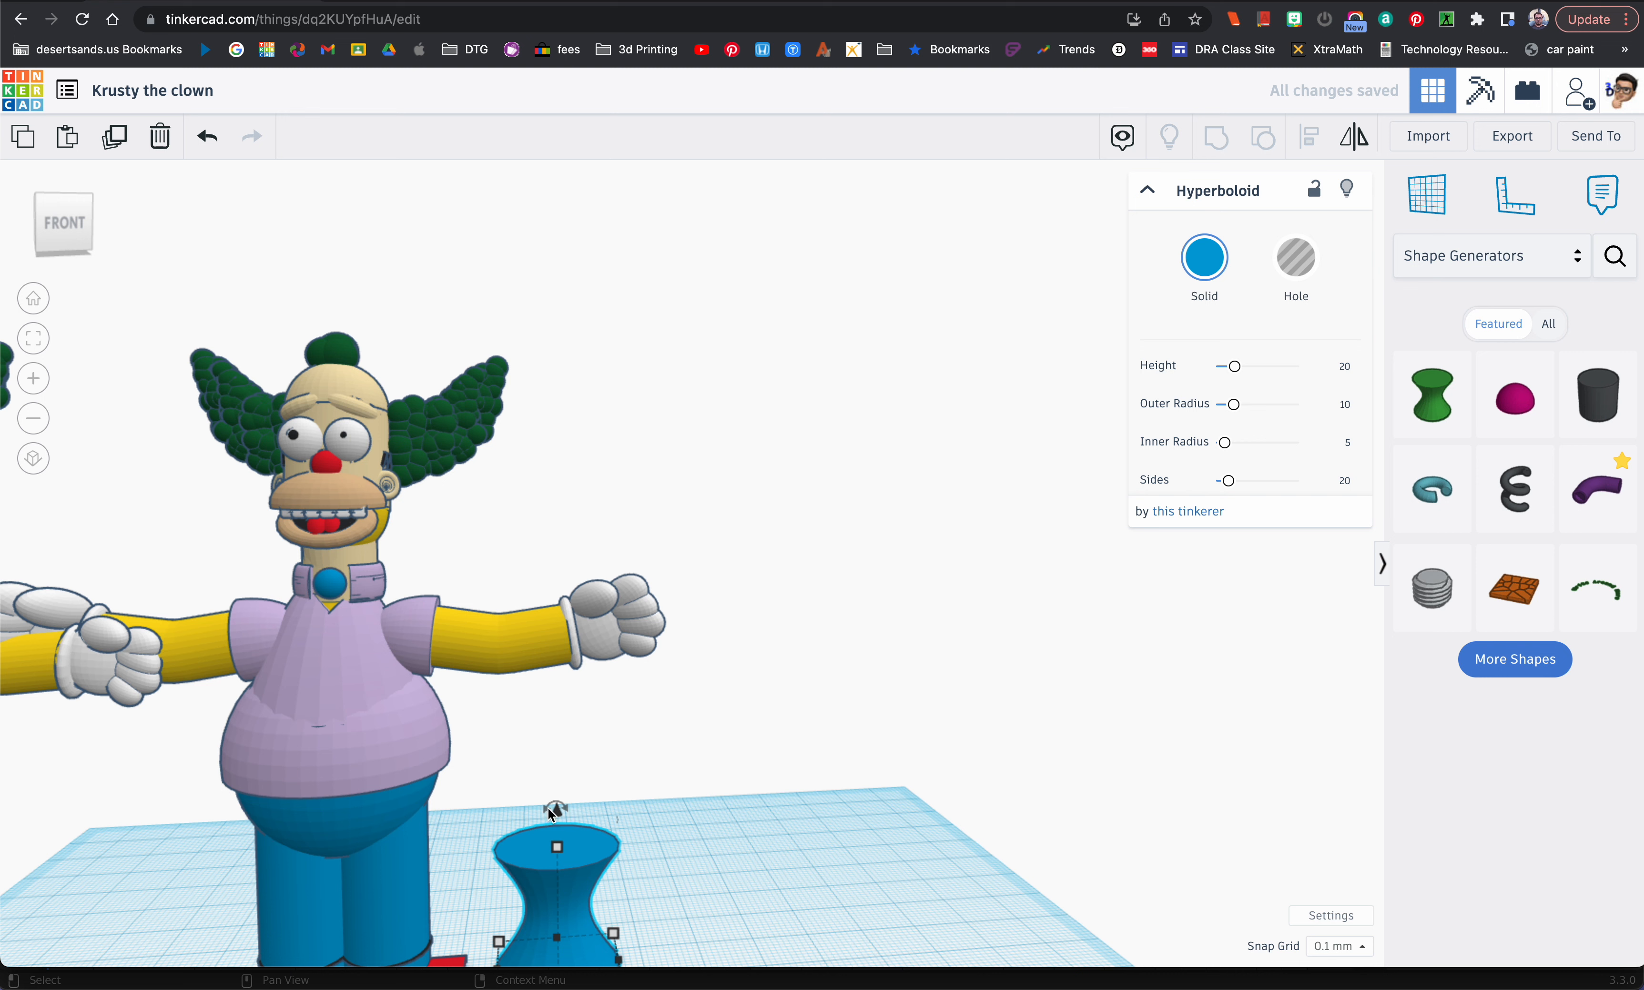
Step: Fit the blue hyperboloid on its side at the neck and nudge it forward around the blue sphere as a bow tie
{"action": "left_click_drag", "start_coordinate": [550, 813], "coordinate": [345, 594]}
{"action": "left_click", "coordinate": [429, 443]}
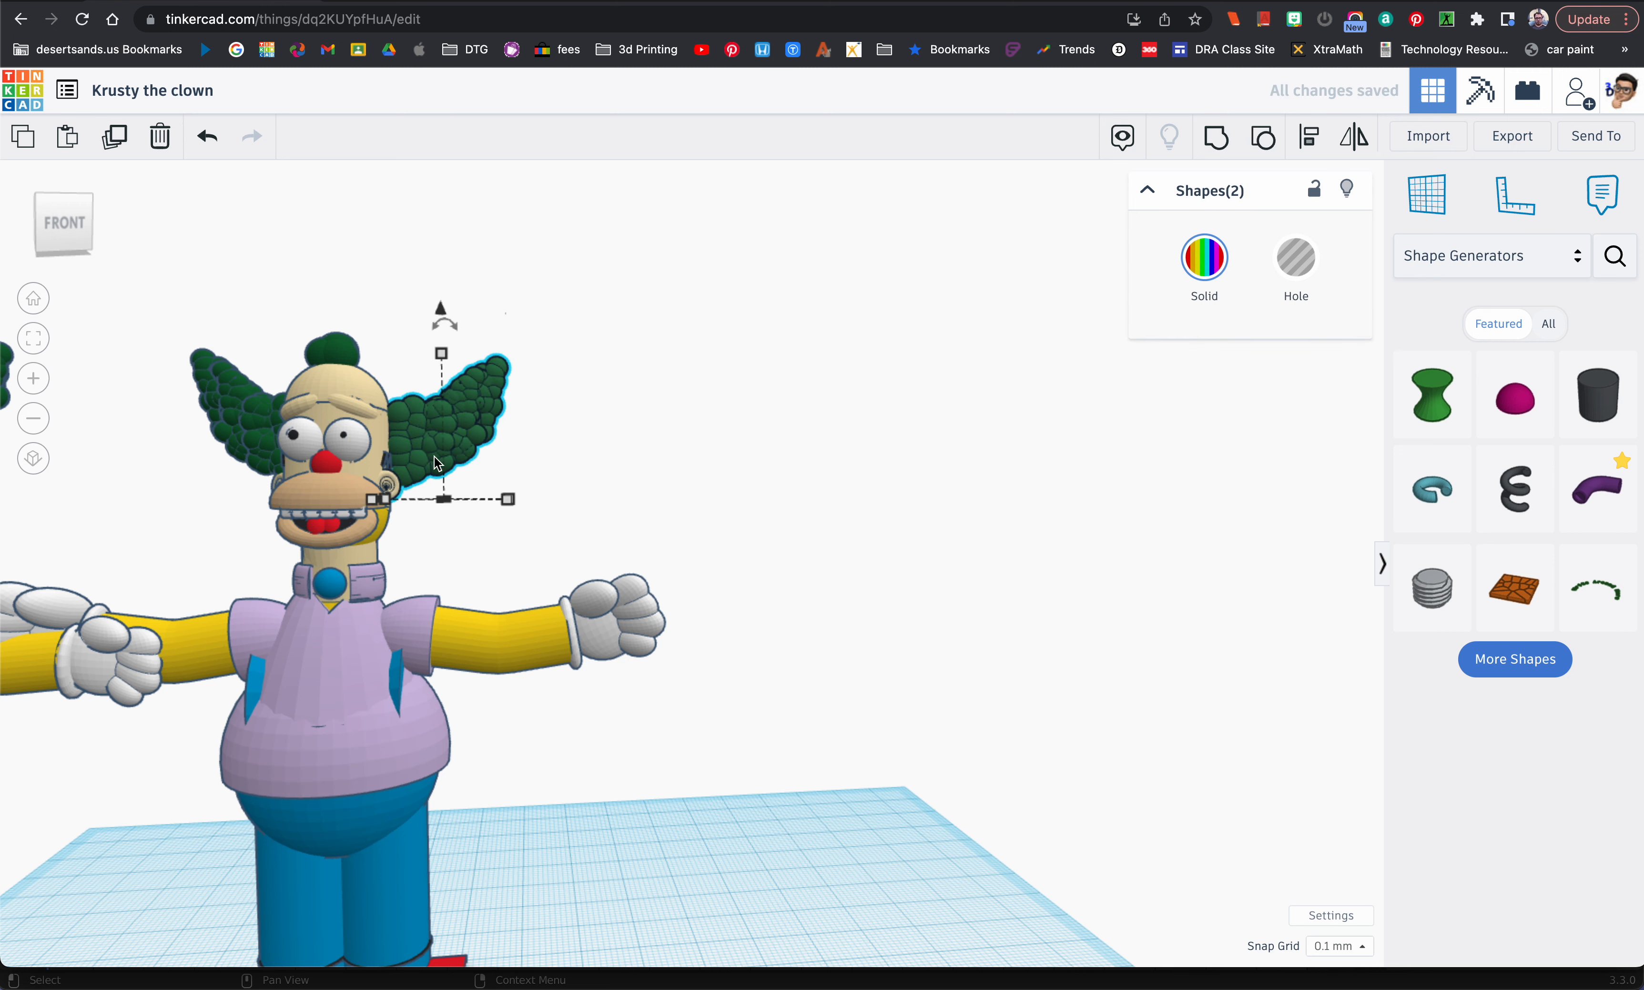
{"action": "left_click", "coordinate": [400, 691]}
{"action": "left_click_drag", "start_coordinate": [400, 690], "coordinate": [339, 509]}
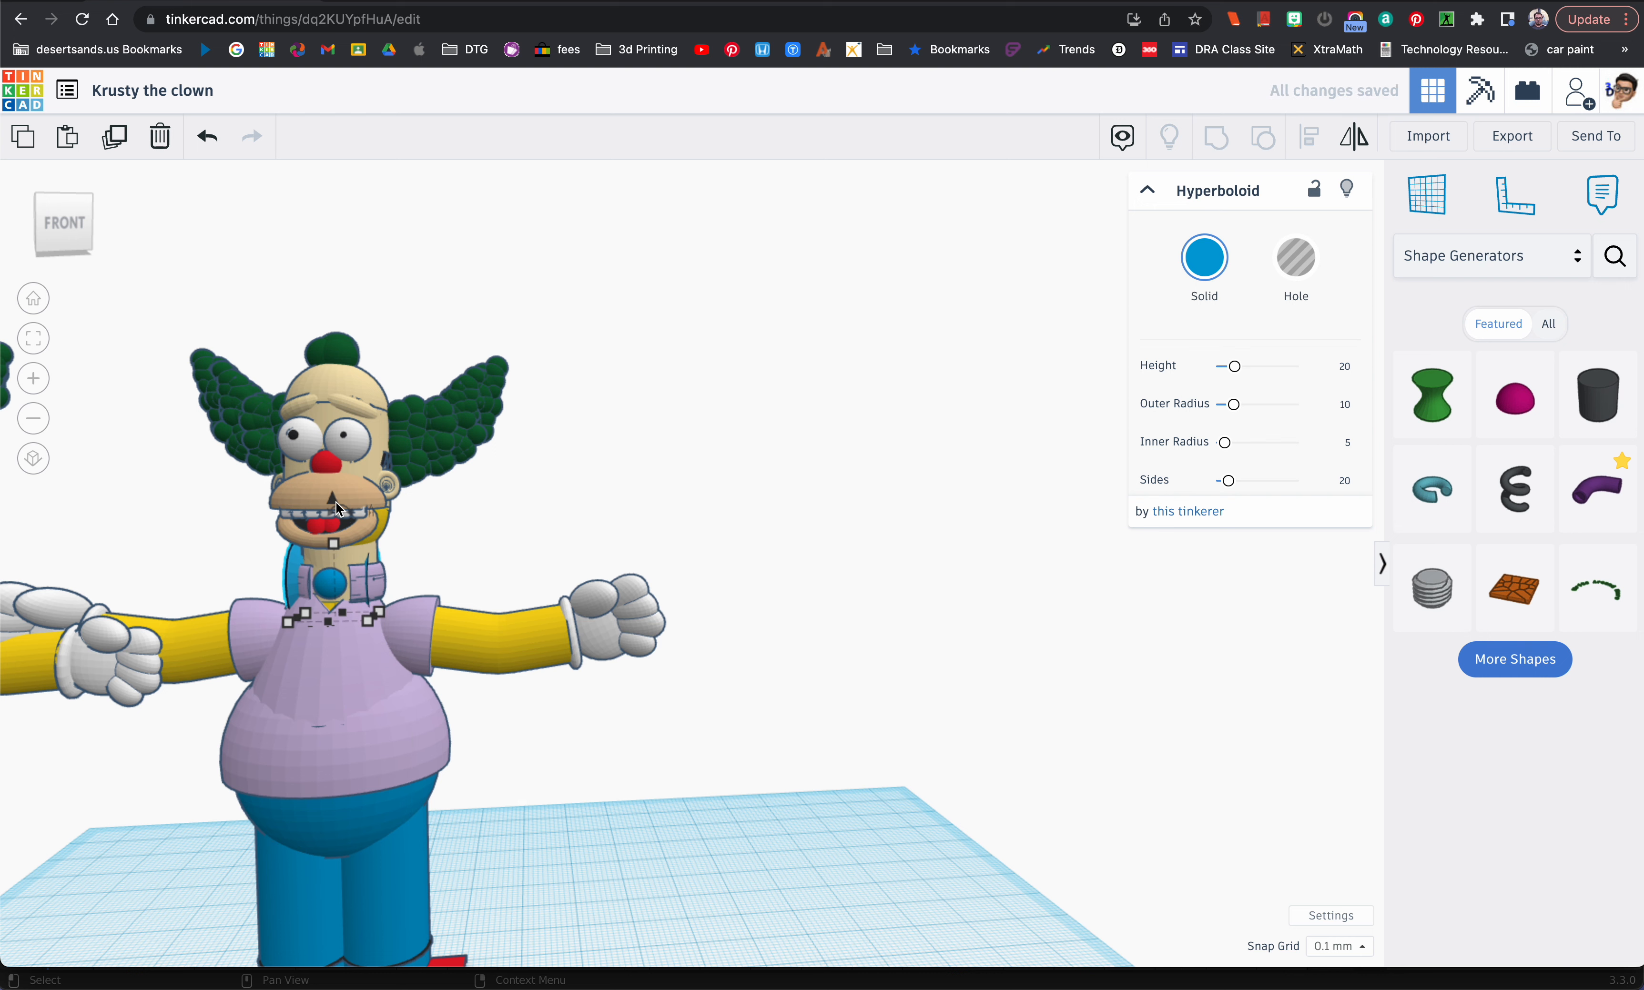
{"action": "key", "text": "Down"}
{"action": "key", "text": "Down"}
{"action": "key", "text": "Down"}
{"action": "key", "text": "Down"}
{"action": "key", "text": "Down"}
{"action": "key", "text": "Down"}
{"action": "key", "text": "Down"}
{"action": "key", "text": "Down"}
{"action": "key", "text": "Down"}
{"action": "key", "text": "Down"}
{"action": "key", "text": "Down"}
{"action": "key", "text": "Down"}
{"action": "key", "text": "Down"}
{"action": "key", "text": "Down"}
{"action": "key", "text": "Down"}
{"action": "key", "text": "Down"}
{"action": "key", "text": "Down"}
{"action": "key", "text": "Down"}
{"action": "key", "text": "Down"}
{"action": "key", "text": "Down"}
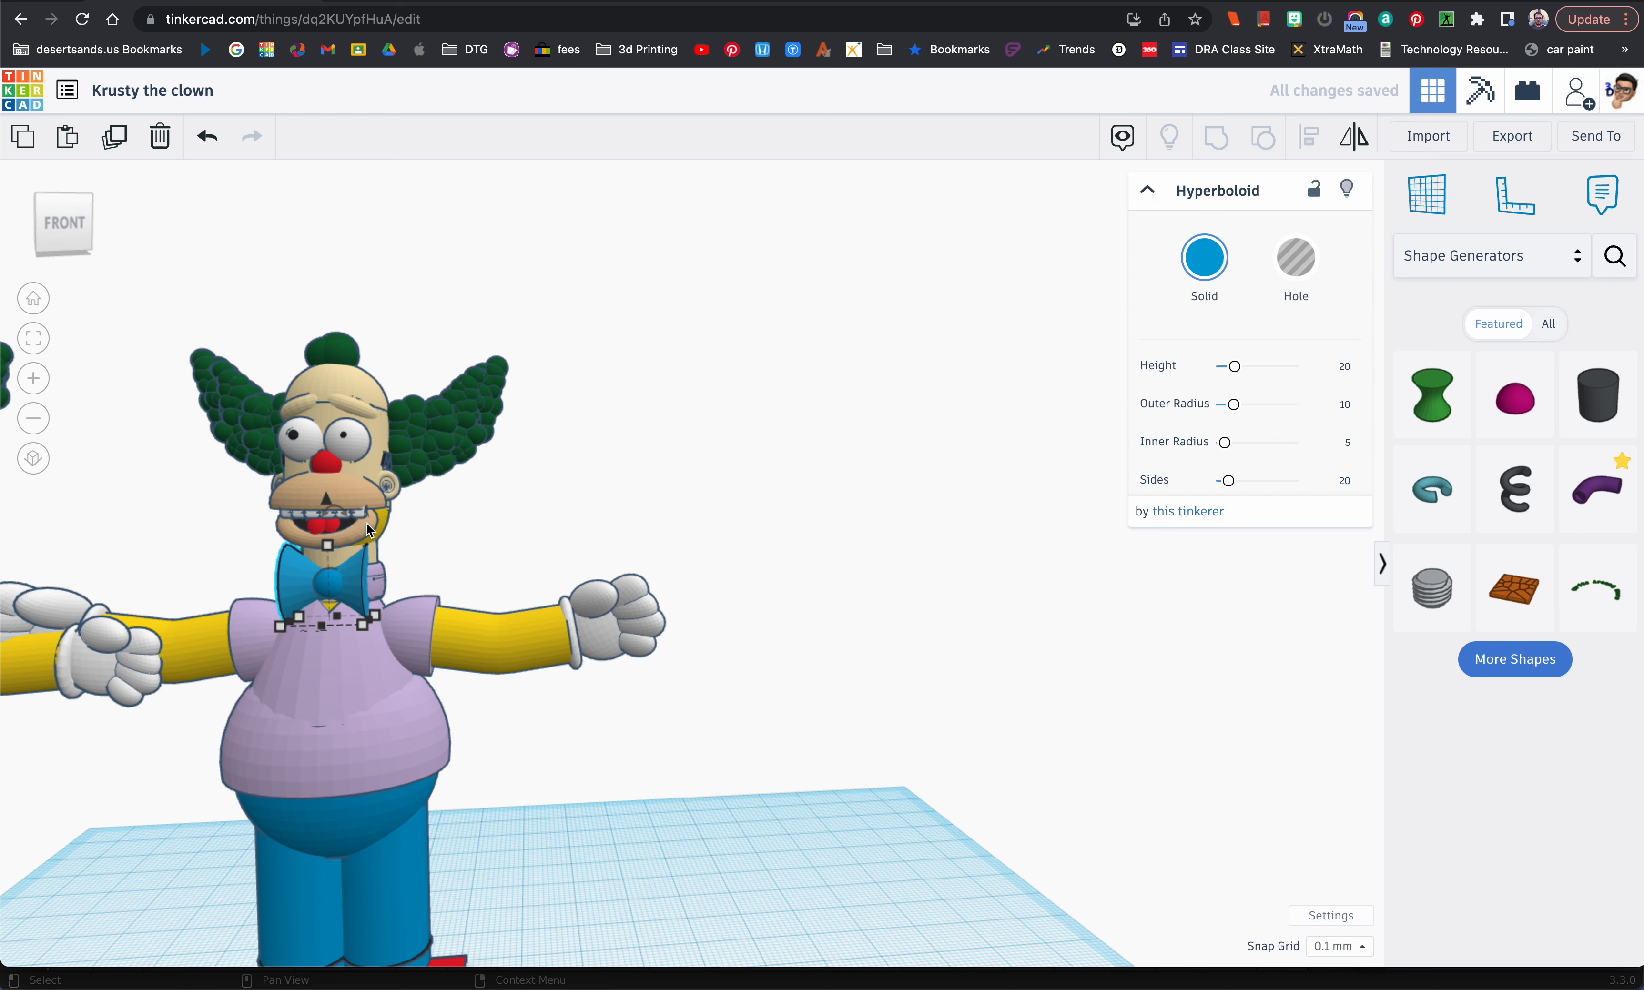
Step: Set the bow tie hyperboloid's front-to-back depth to 1 mm
{"action": "mouse_move", "coordinate": [453, 587]}
{"action": "right_mouse_down"}
{"action": "mouse_move", "coordinate": [511, 569]}
{"action": "mouse_move", "coordinate": [465, 575]}
{"action": "right_mouse_up"}
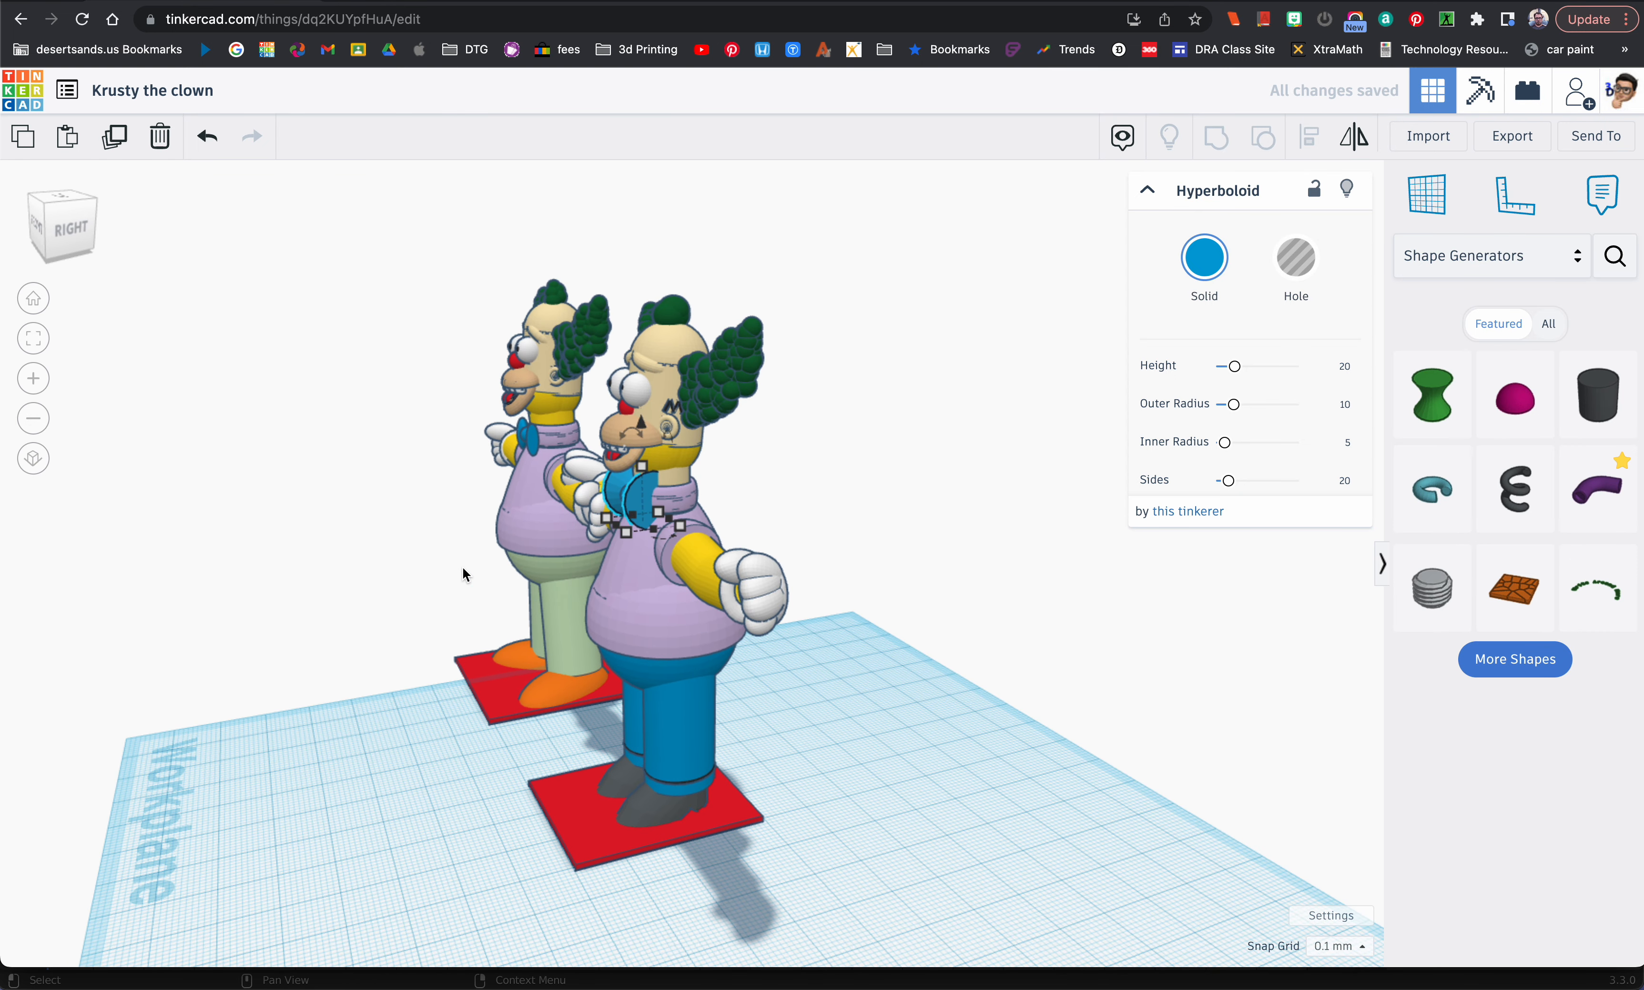
{"action": "left_click", "coordinate": [701, 561]}
{"action": "type", "text": "1"}
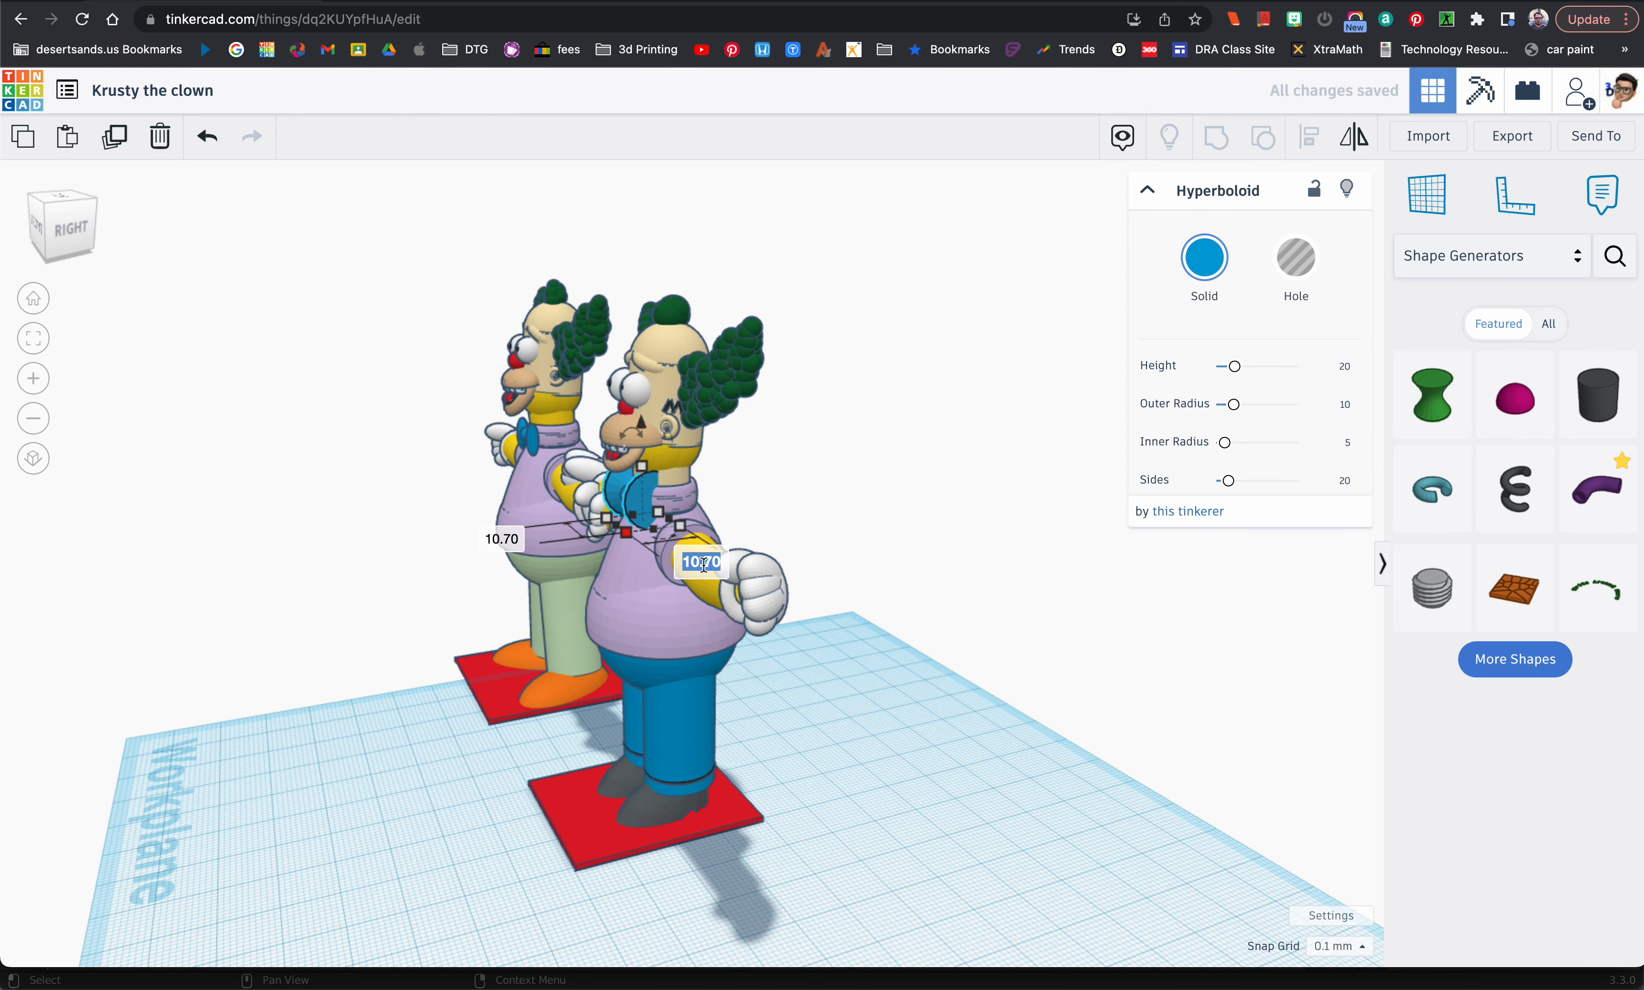
{"action": "key", "text": "Return"}
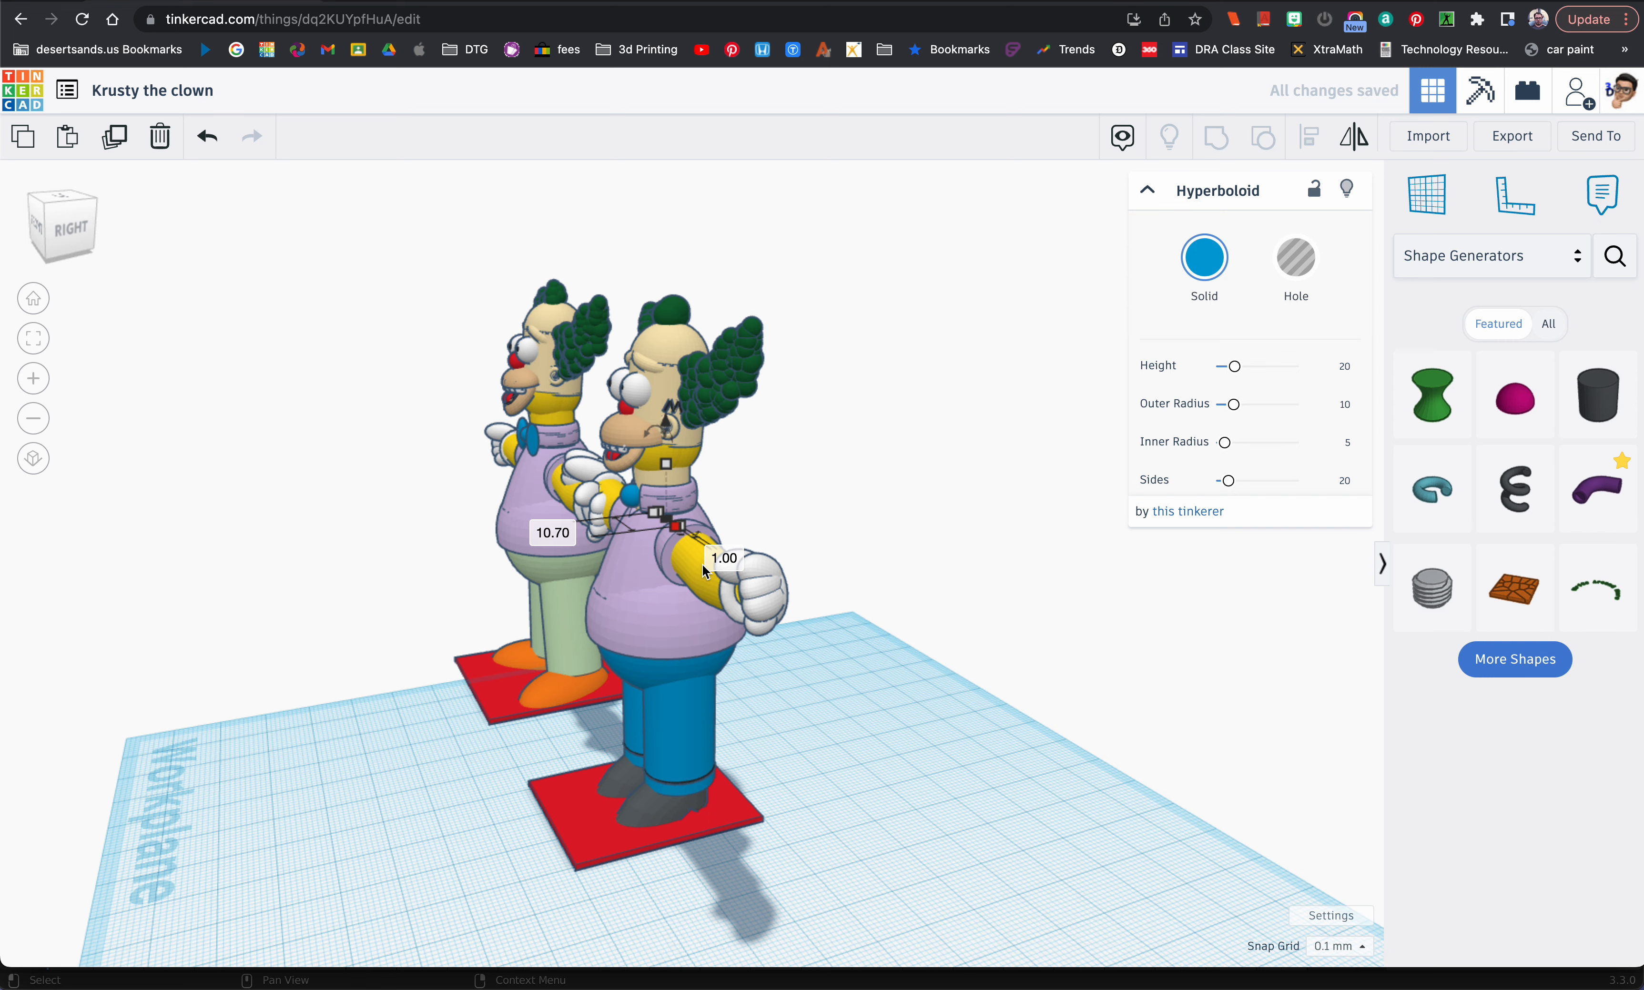
Step: Bring the flattened hyperboloid forward to the blue sphere and adjust its height to form the bow tie
{"action": "right_click_drag", "start_coordinate": [655, 586], "coordinate": [976, 599]}
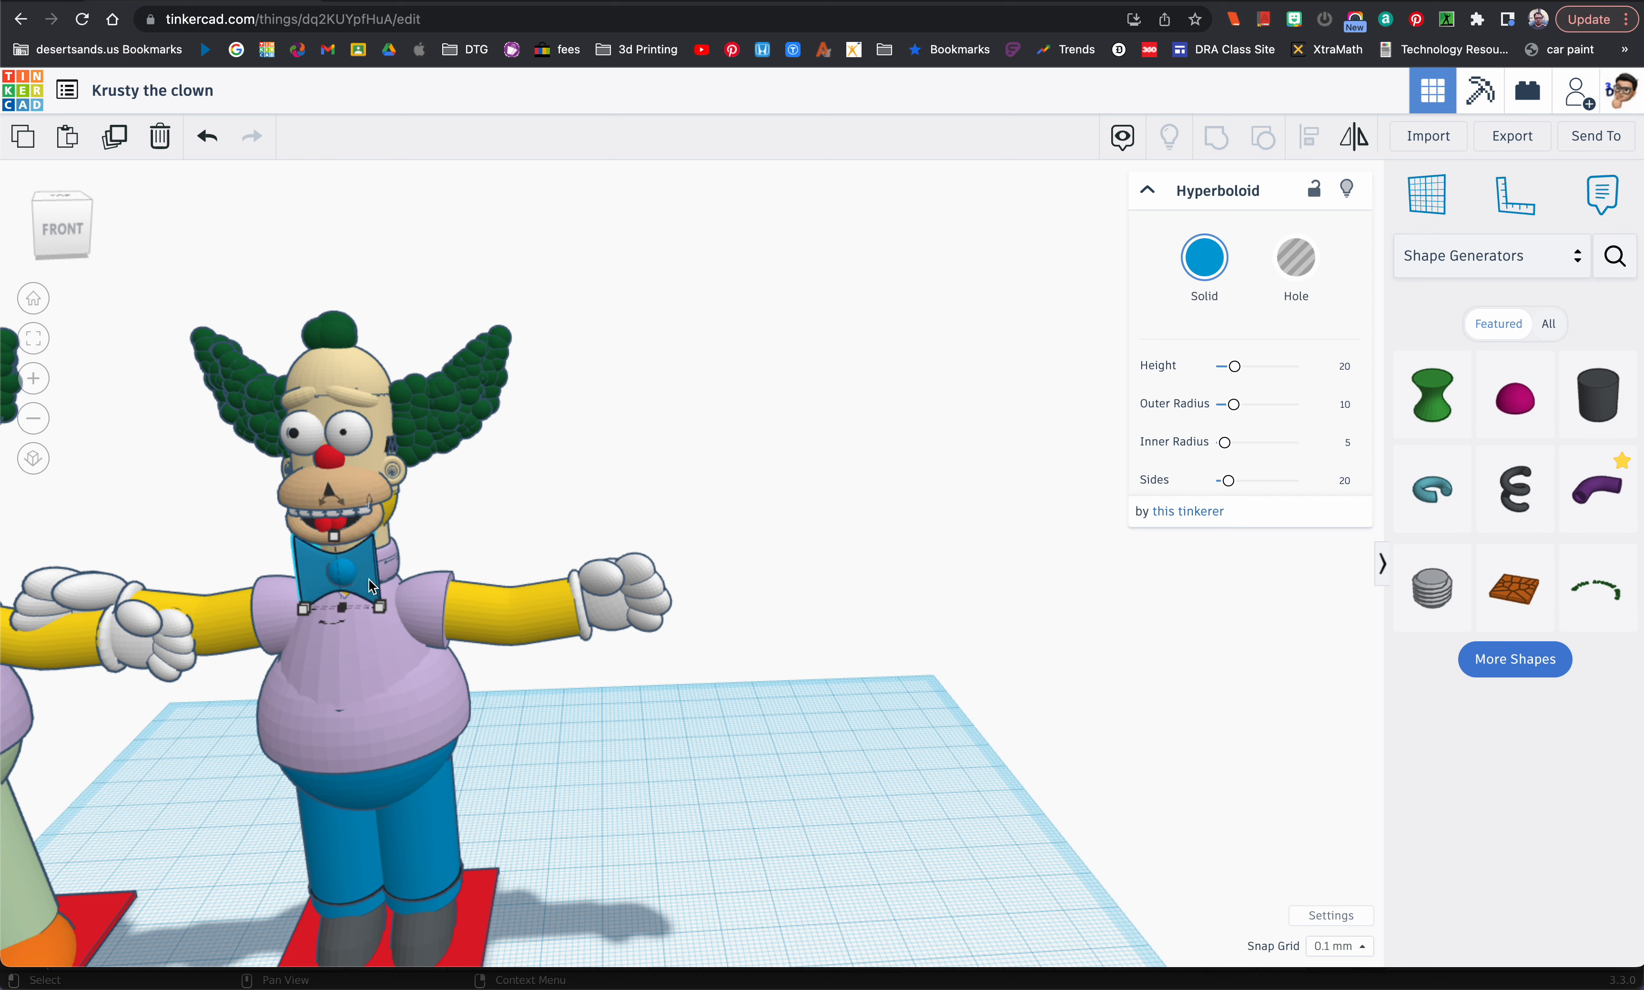
{"action": "mouse_move", "coordinate": [335, 533]}
{"action": "left_mouse_down"}
{"action": "mouse_move", "coordinate": [339, 549]}
{"action": "mouse_move", "coordinate": [337, 511]}
{"action": "left_mouse_up"}
{"action": "scroll", "coordinate": [358, 544], "scroll_direction": "down", "scroll_amount": 5}
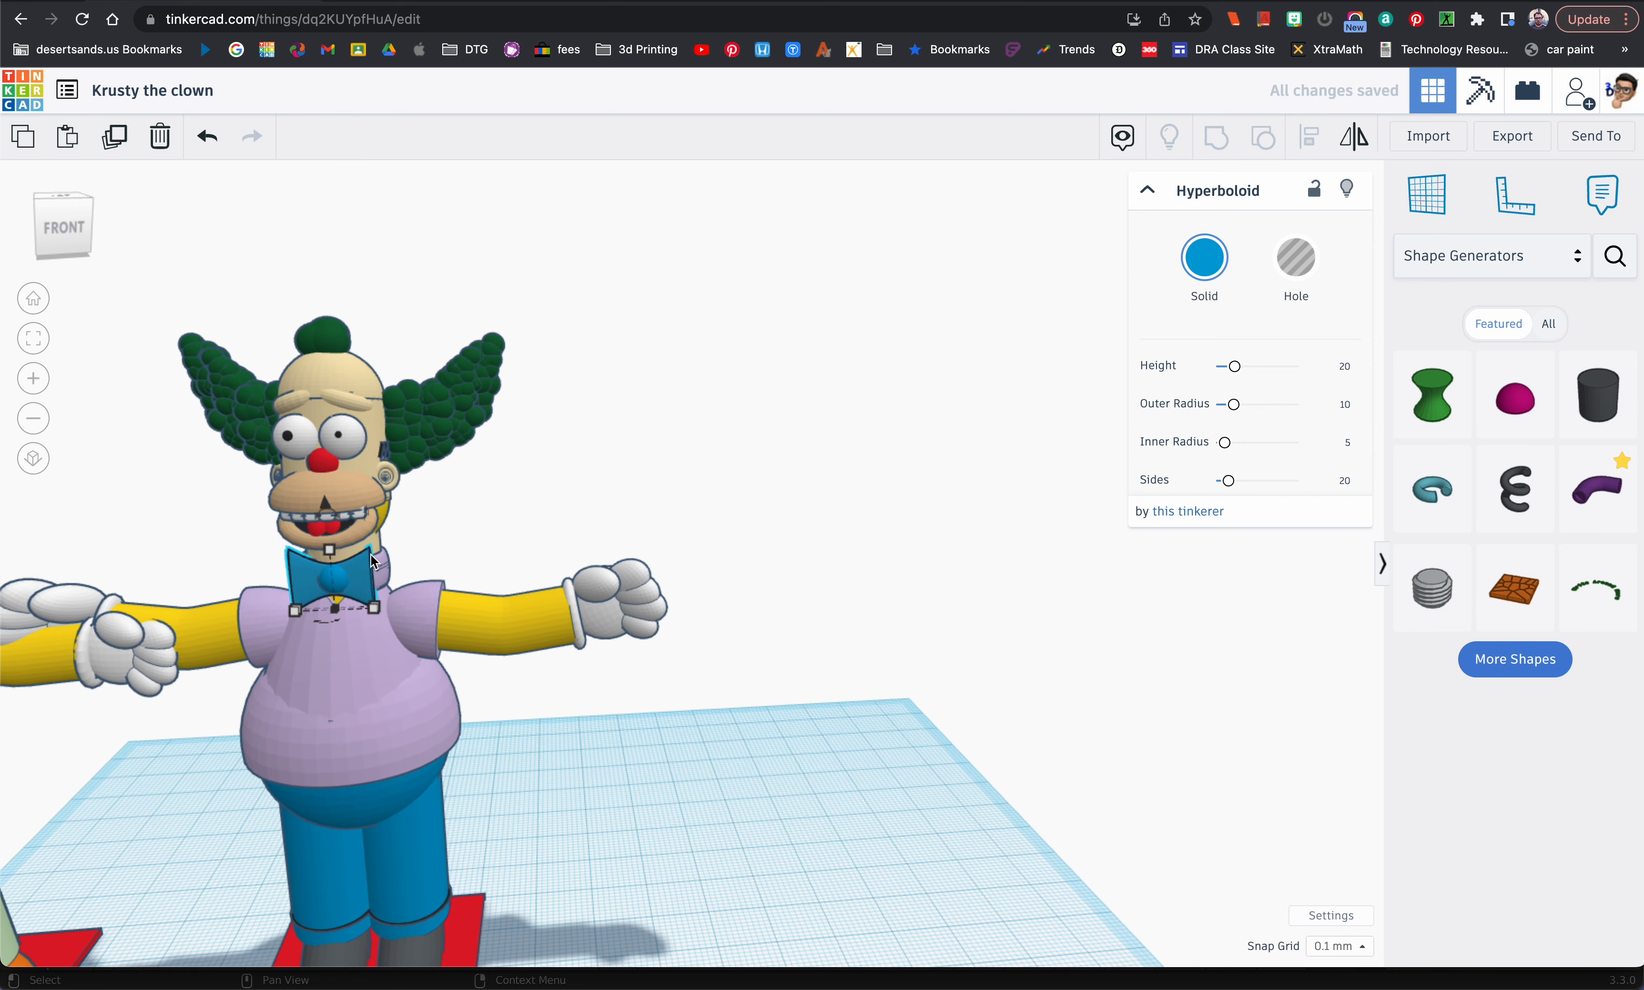
{"action": "scroll", "coordinate": [253, 585], "scroll_direction": "up", "scroll_amount": 1}
Step: Compare the bow tie with the reference figure, then reduce its height slightly and reposition it at the collar
{"action": "left_click", "coordinate": [172, 567]}
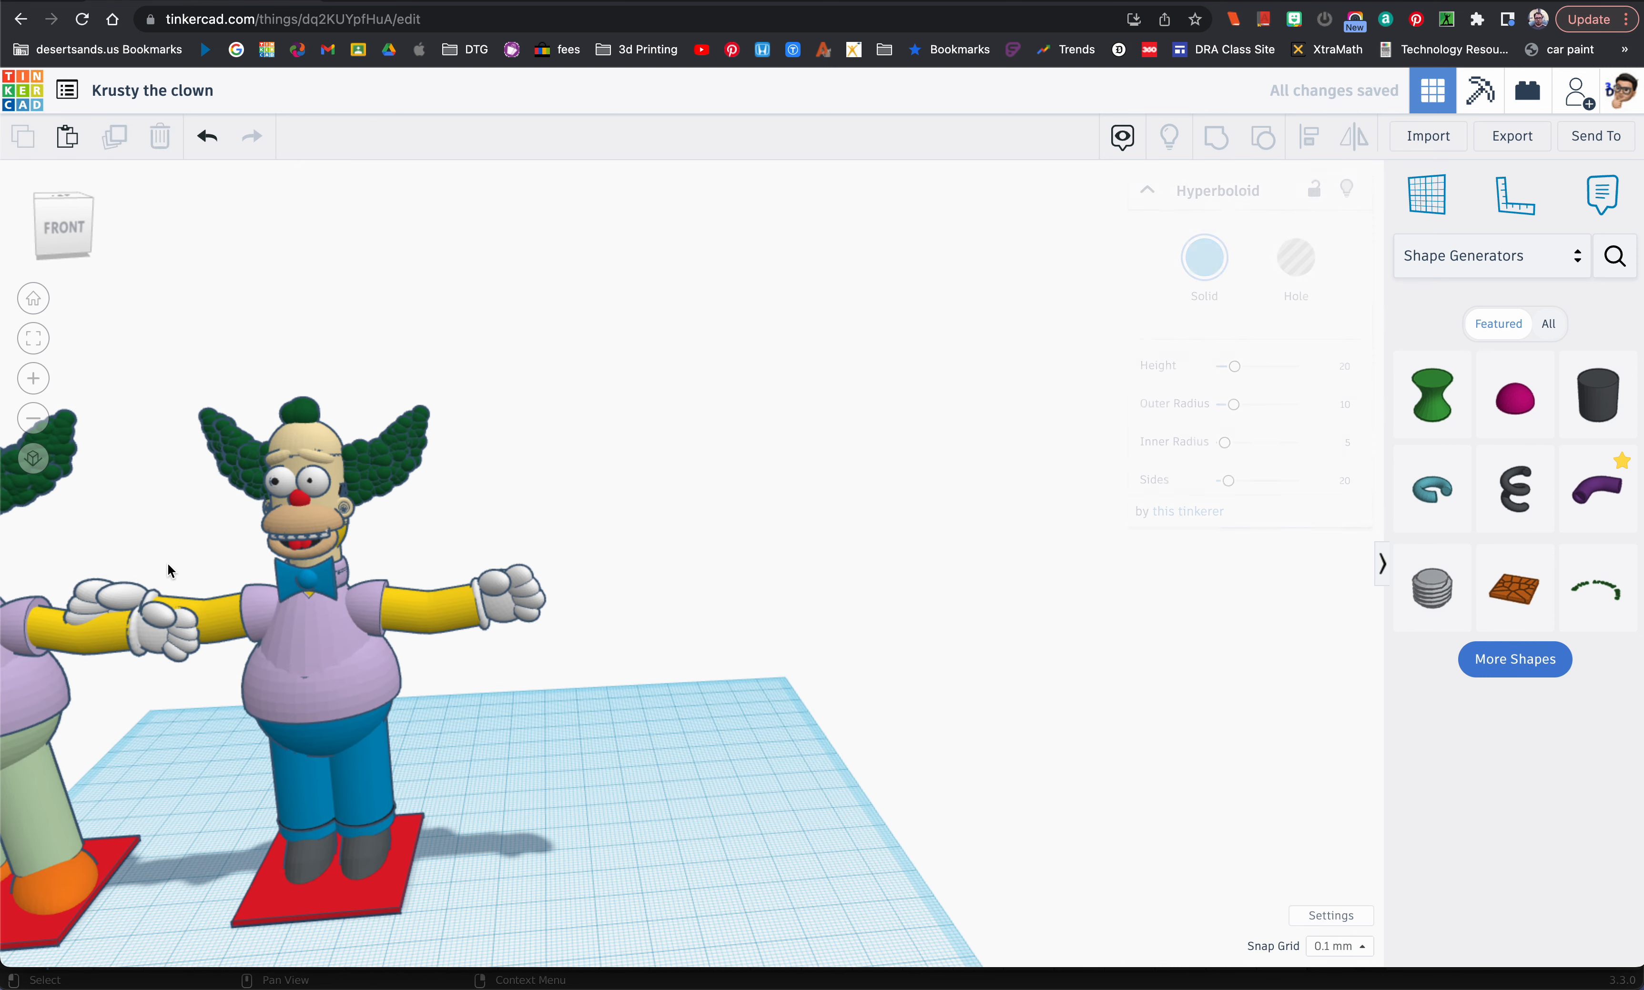
{"action": "key", "text": "f"}
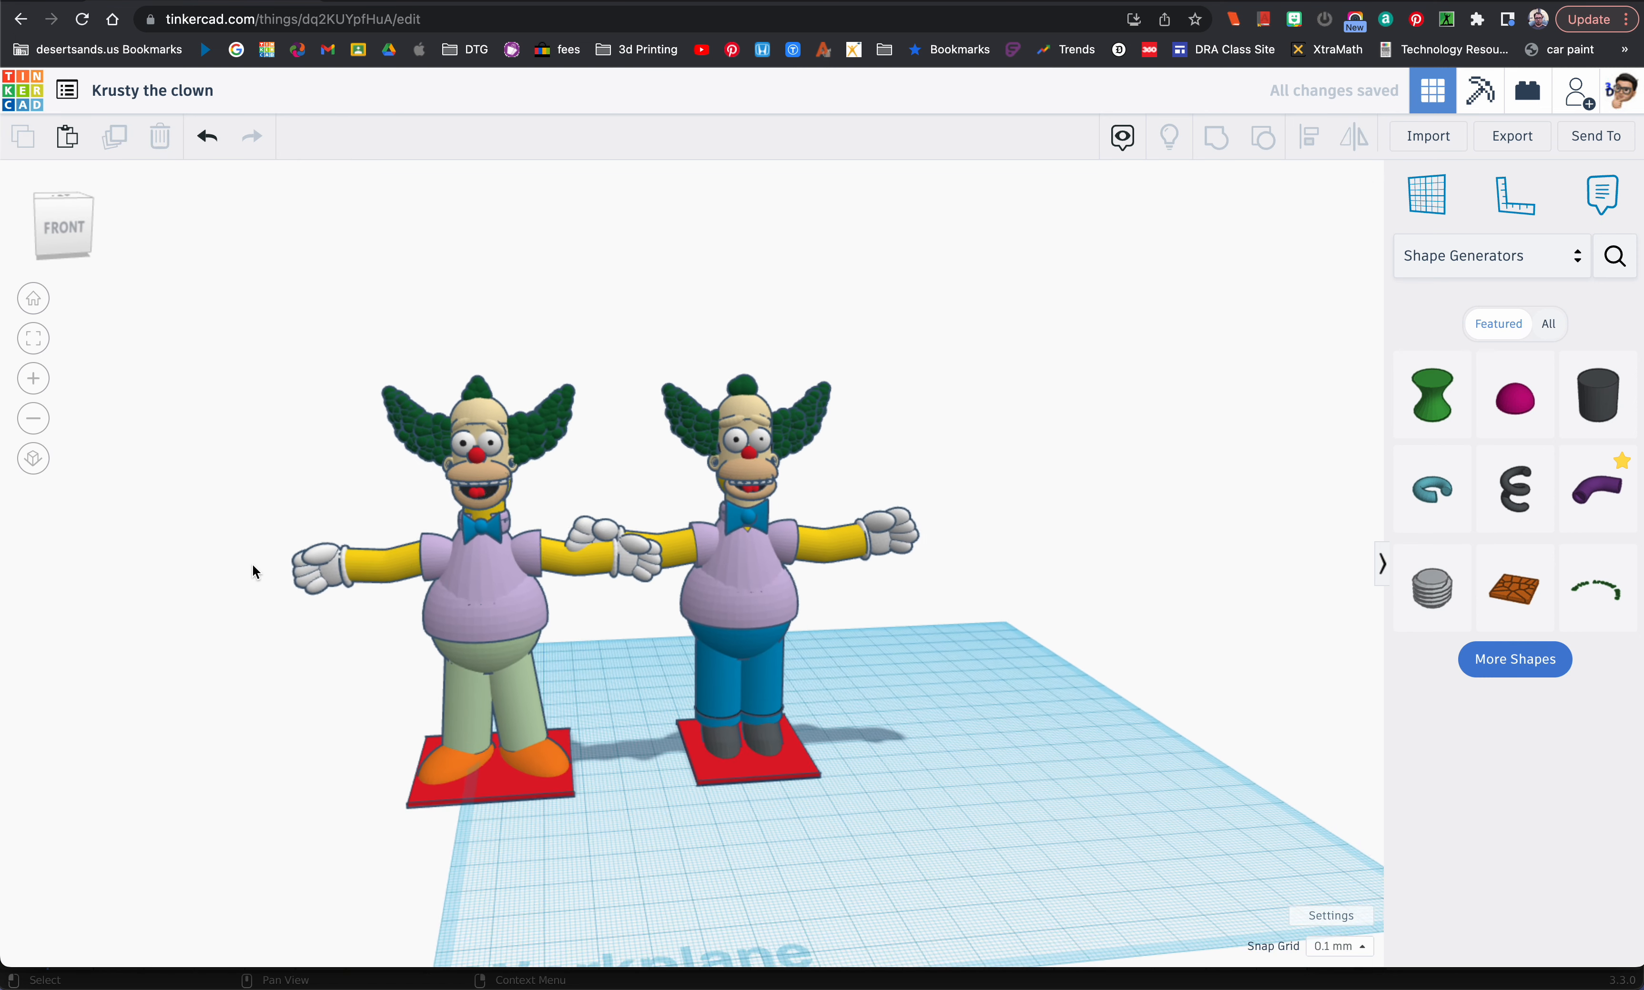
{"action": "scroll", "coordinate": [827, 539], "scroll_direction": "up", "scroll_amount": 8}
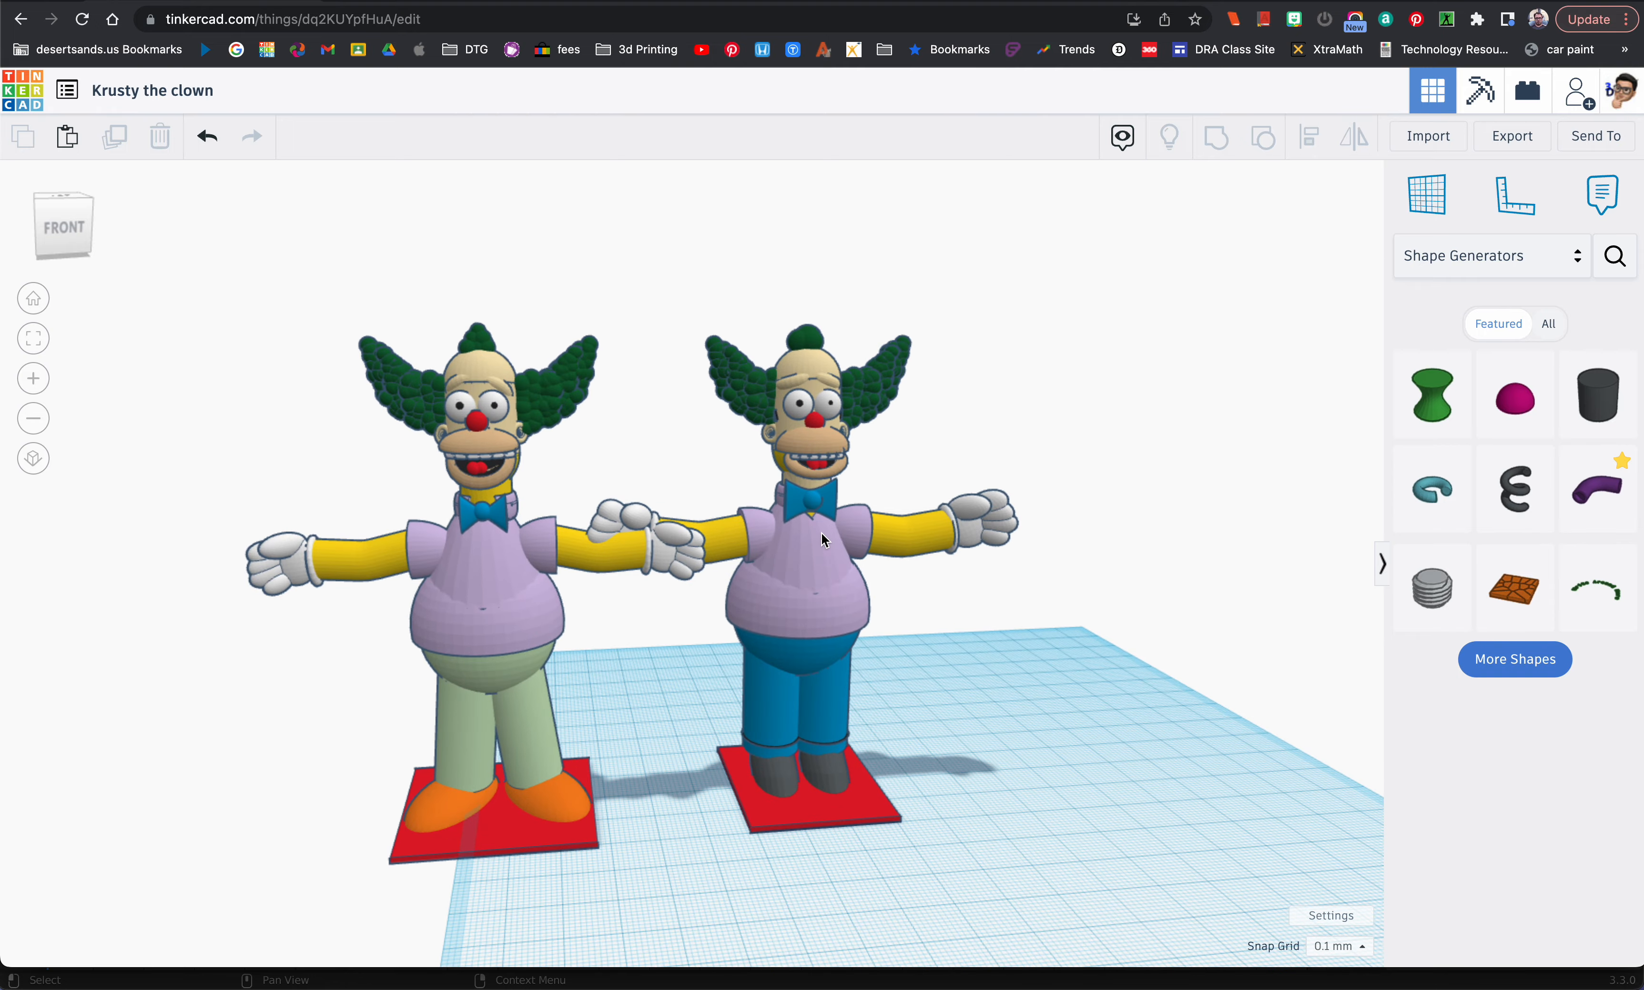
{"action": "scroll", "coordinate": [814, 533], "scroll_direction": "down", "scroll_amount": 2}
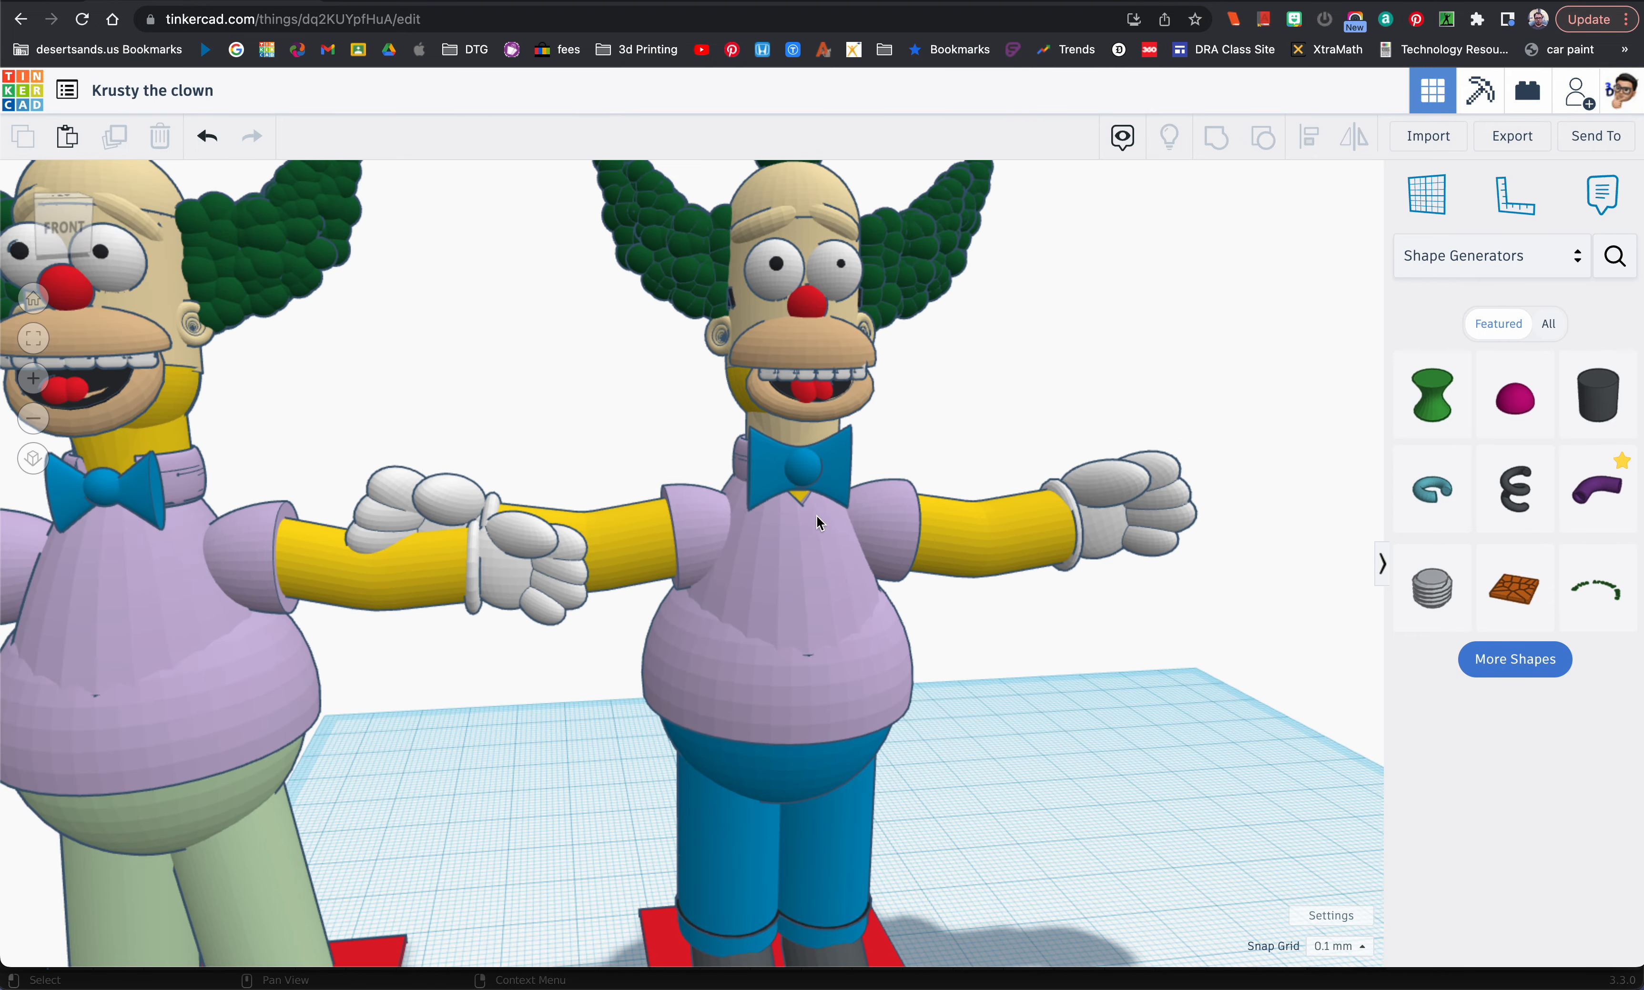
{"action": "right_click_drag", "start_coordinate": [837, 487], "coordinate": [430, 504]}
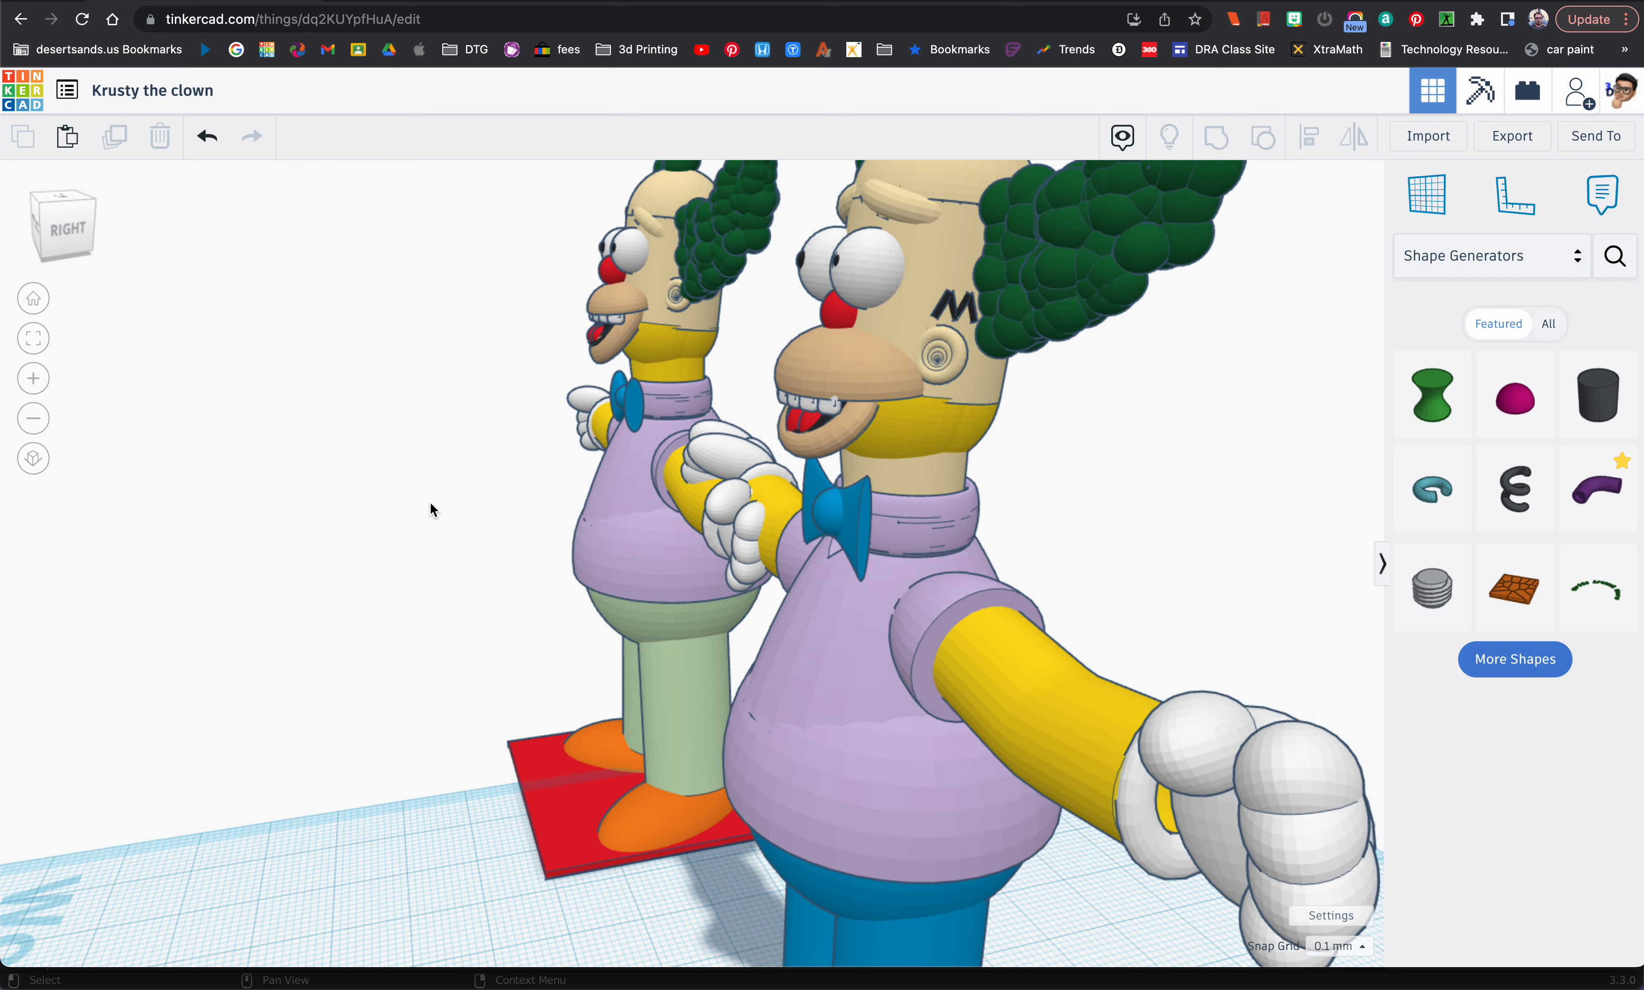
{"action": "left_click", "coordinate": [831, 500]}
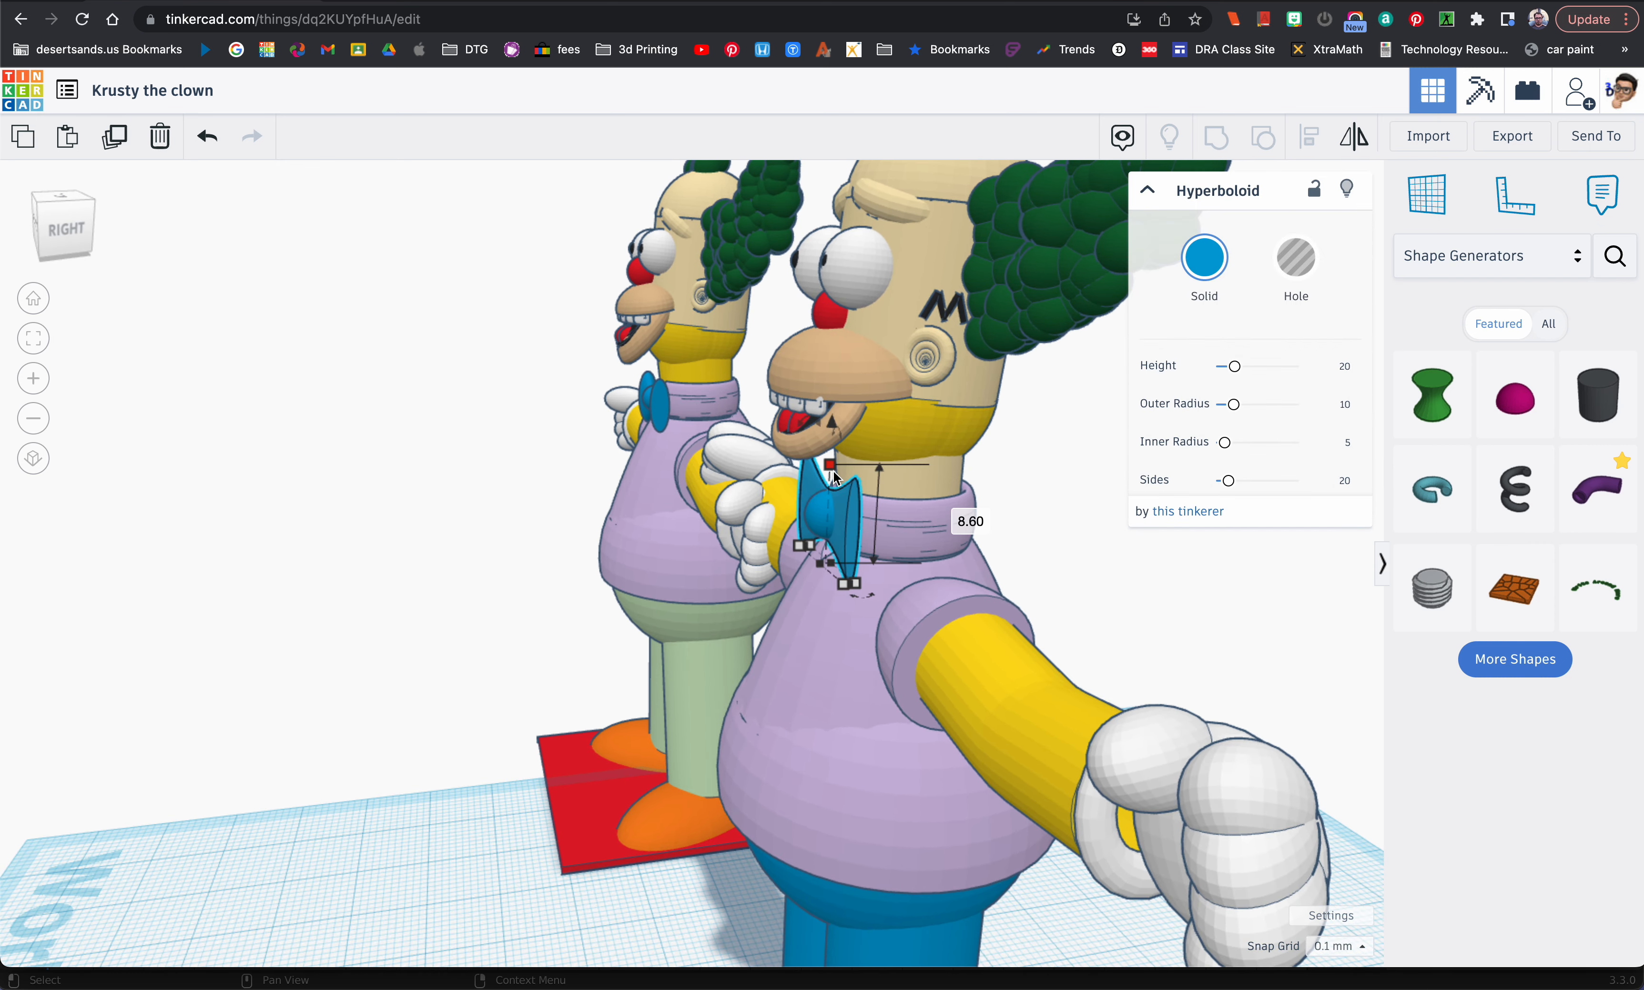
{"action": "mouse_move", "coordinate": [833, 471]}
{"action": "left_mouse_down"}
{"action": "mouse_move", "coordinate": [833, 492]}
{"action": "mouse_move", "coordinate": [834, 439]}
{"action": "left_mouse_up"}
{"action": "right_click_drag", "start_coordinate": [868, 544], "coordinate": [1127, 565]}
{"action": "right_click_drag", "start_coordinate": [818, 565], "coordinate": [829, 564]}
Step: Ungroup the upper shirt shape and delete the V-shaped neckline hole below the bow tie
{"action": "left_click", "coordinate": [845, 520]}
{"action": "left_click", "coordinate": [832, 504]}
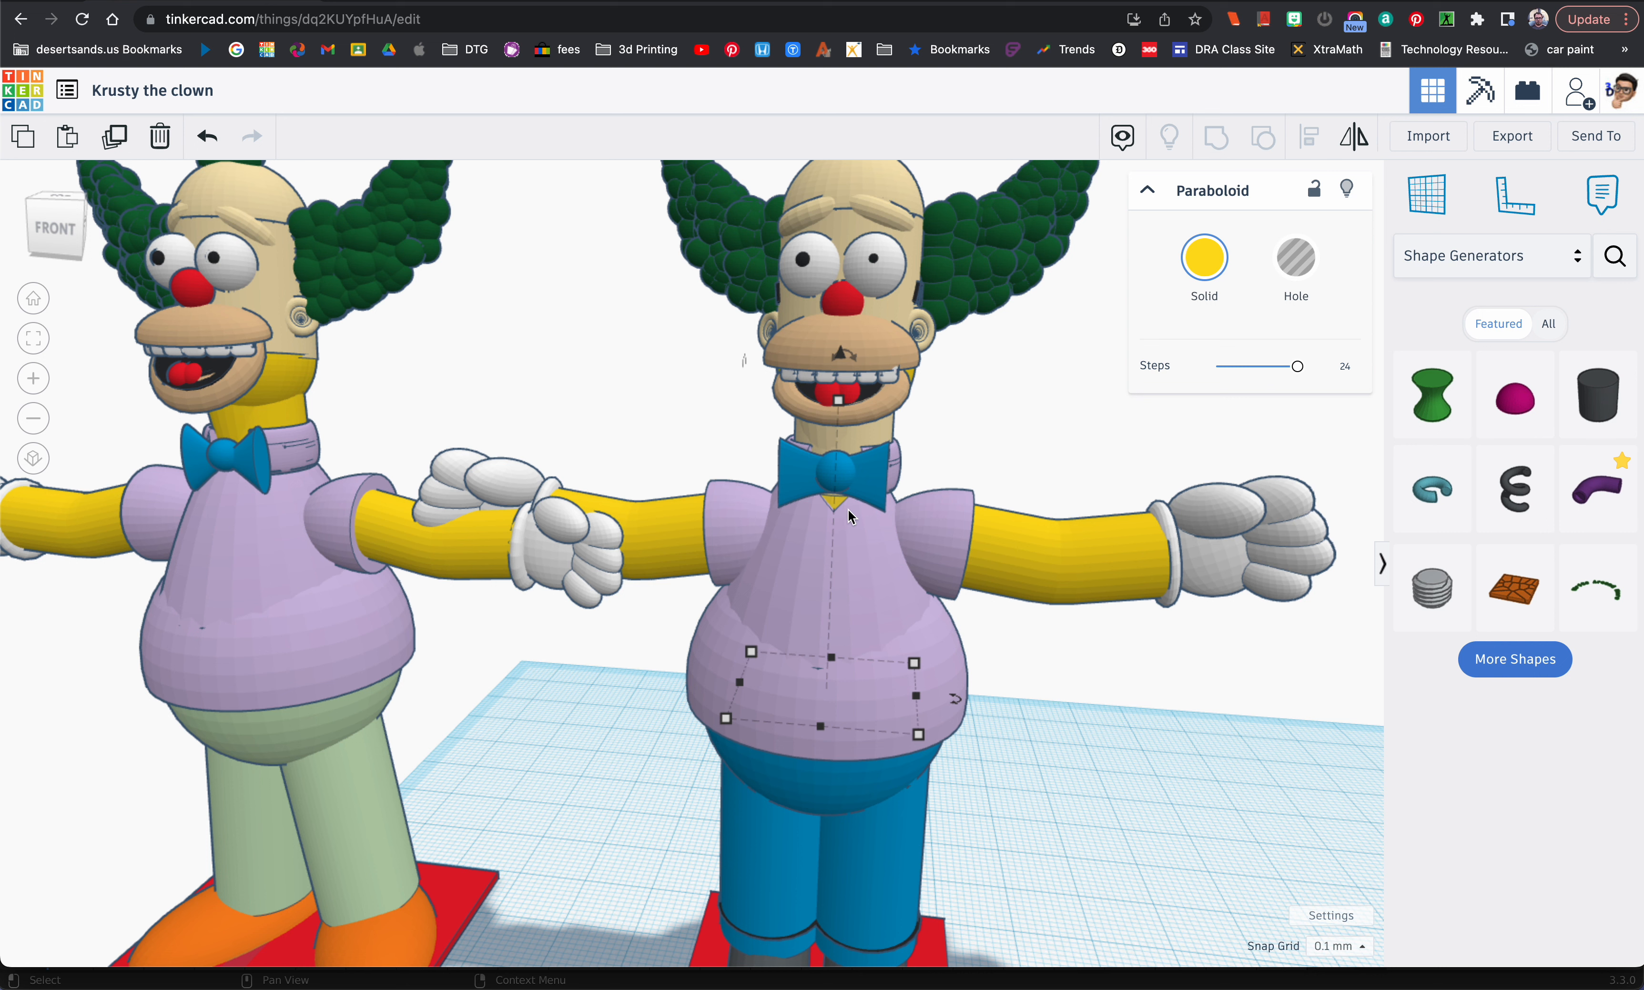
{"action": "left_click", "coordinate": [841, 534]}
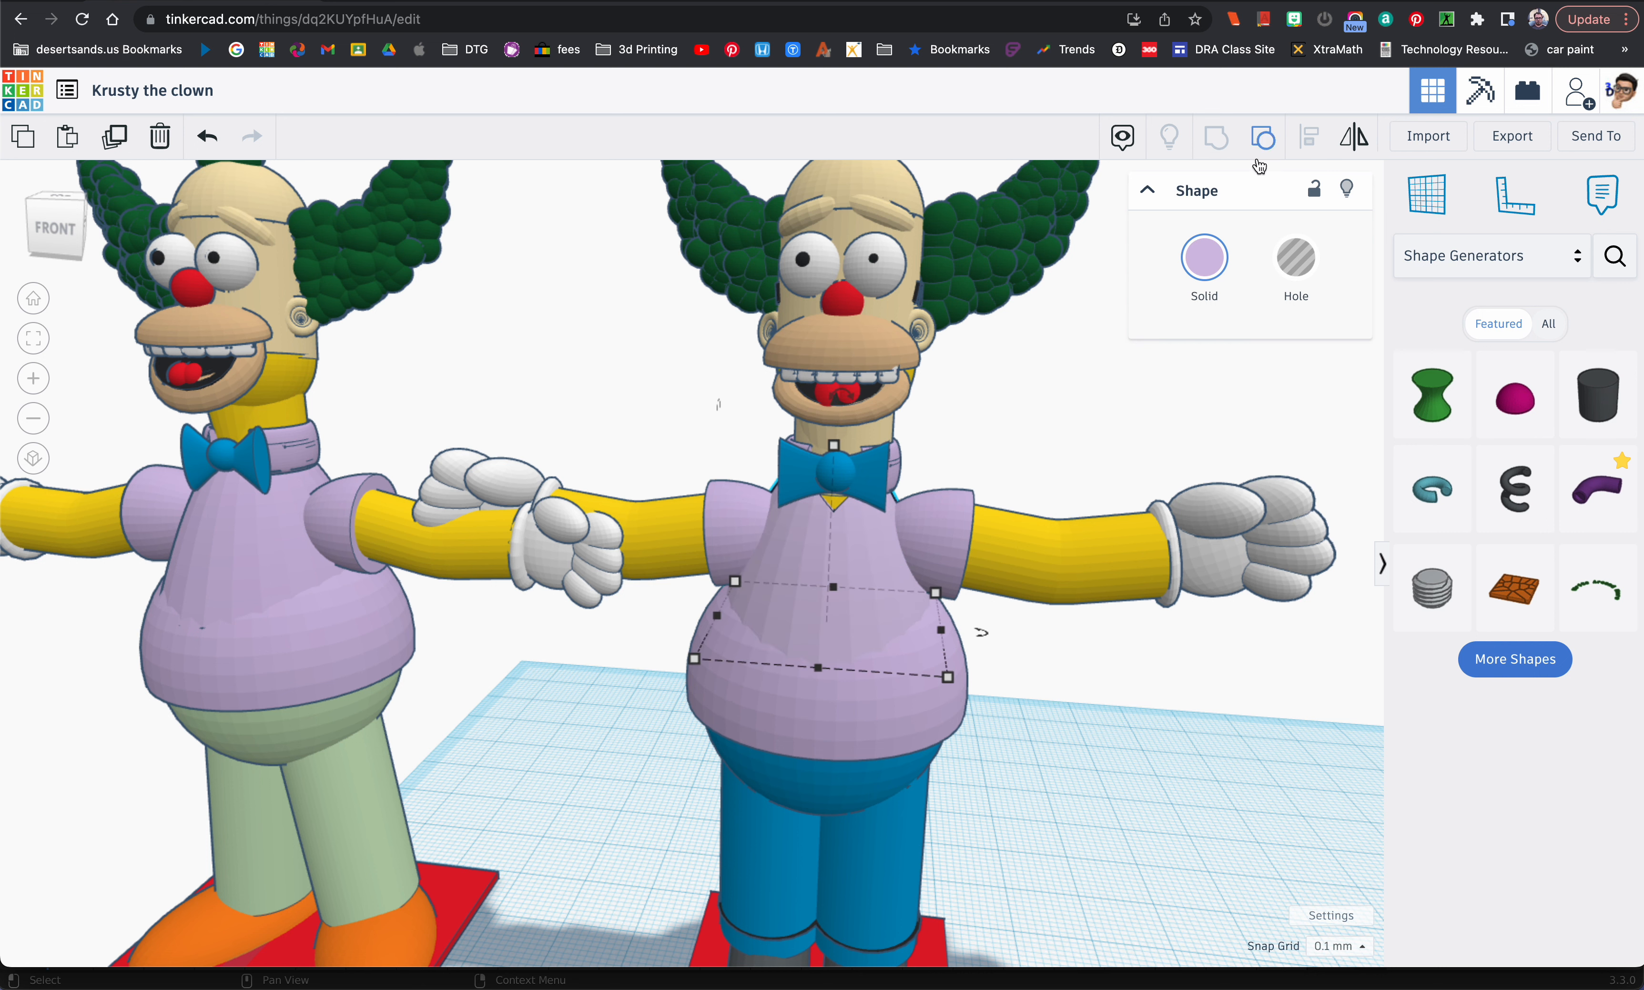
{"action": "left_click", "coordinate": [1262, 142]}
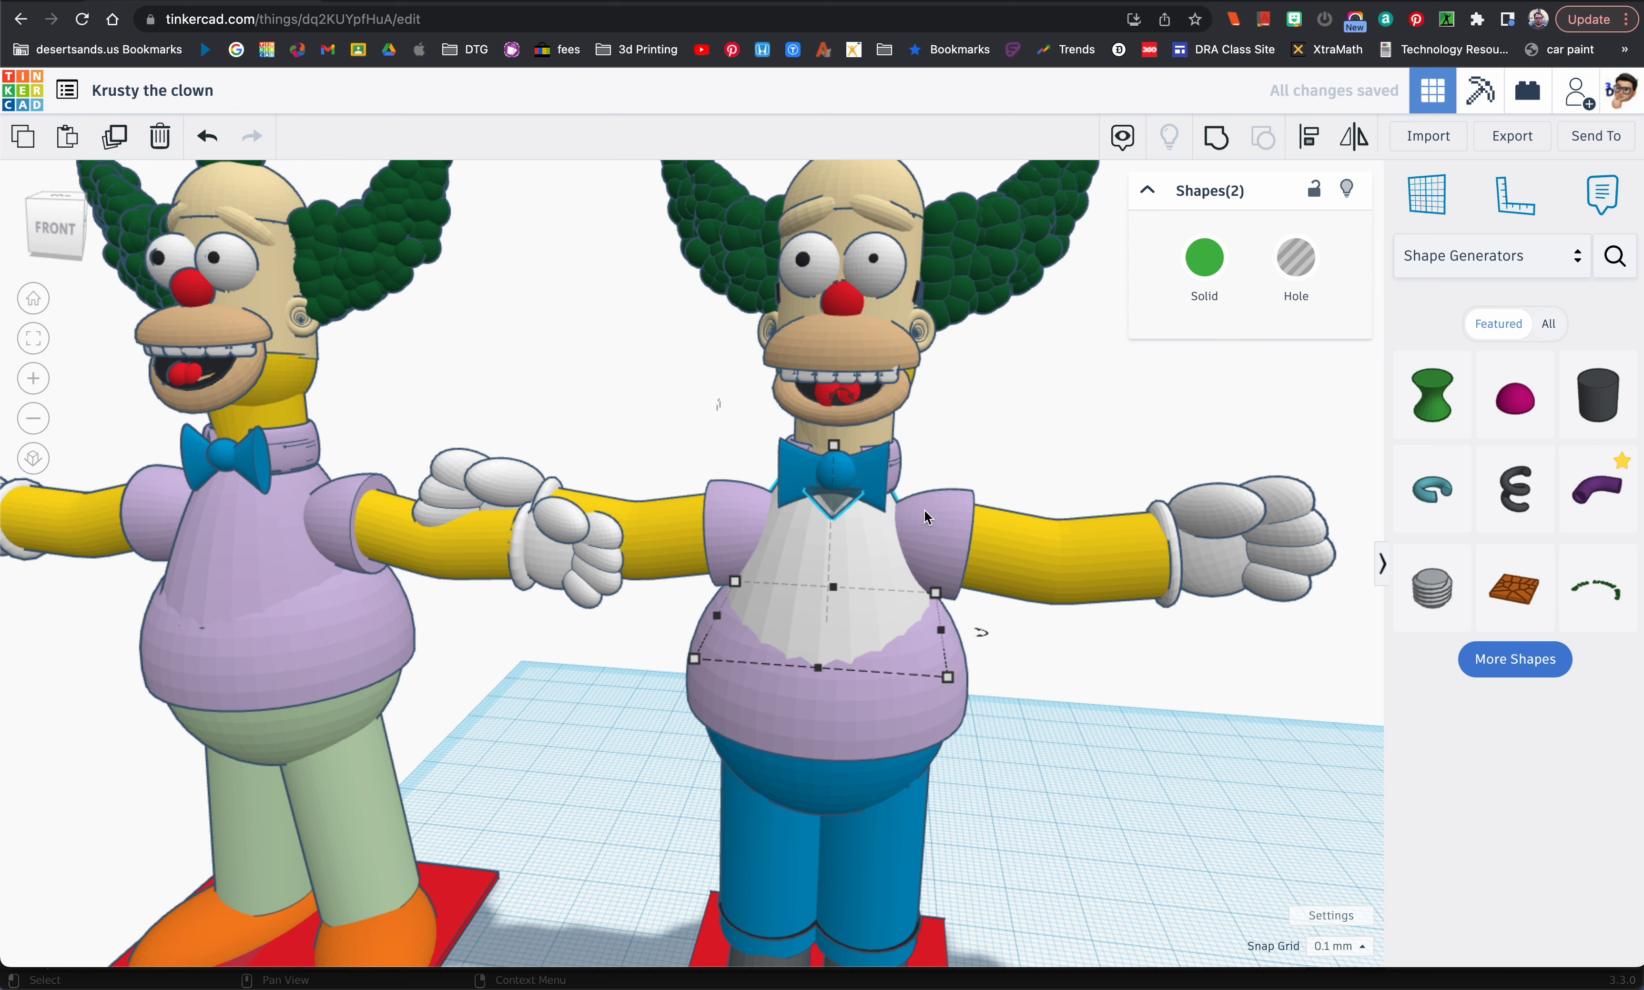
{"action": "left_click", "coordinate": [1058, 440]}
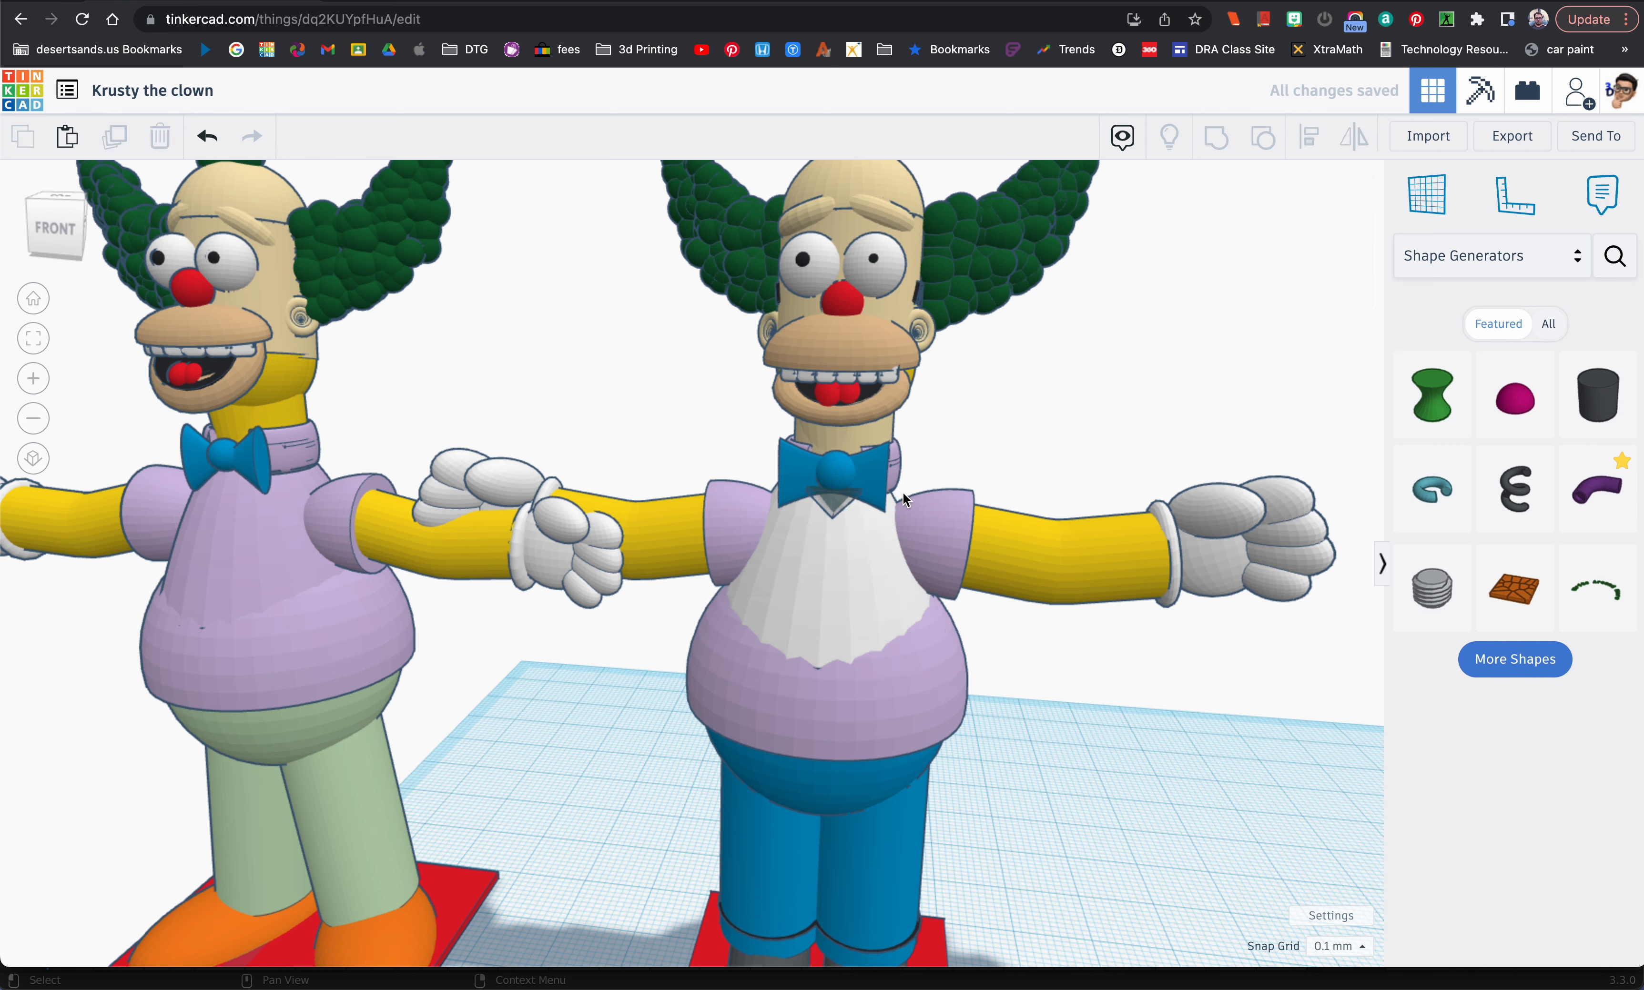
{"action": "left_click", "coordinate": [843, 502]}
{"action": "key", "text": "Delete"}
Step: Colour the ungrouped white paraboloid of the upper shirt light purple
{"action": "left_click", "coordinate": [865, 539]}
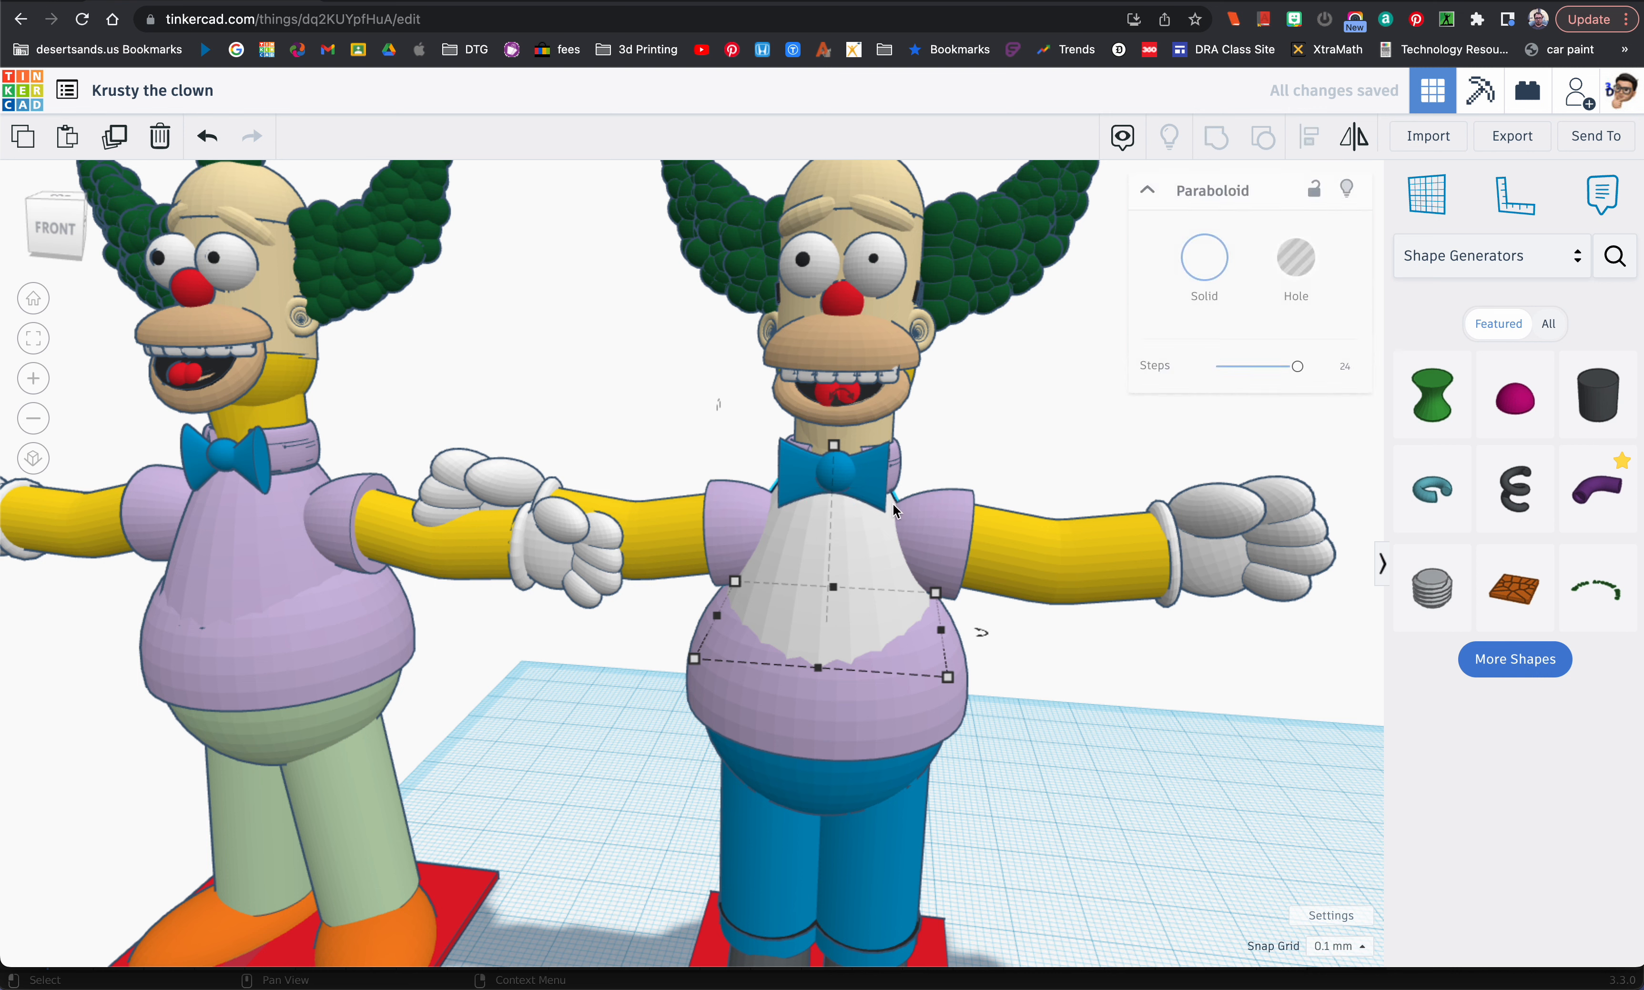
{"action": "left_click", "coordinate": [1180, 284]}
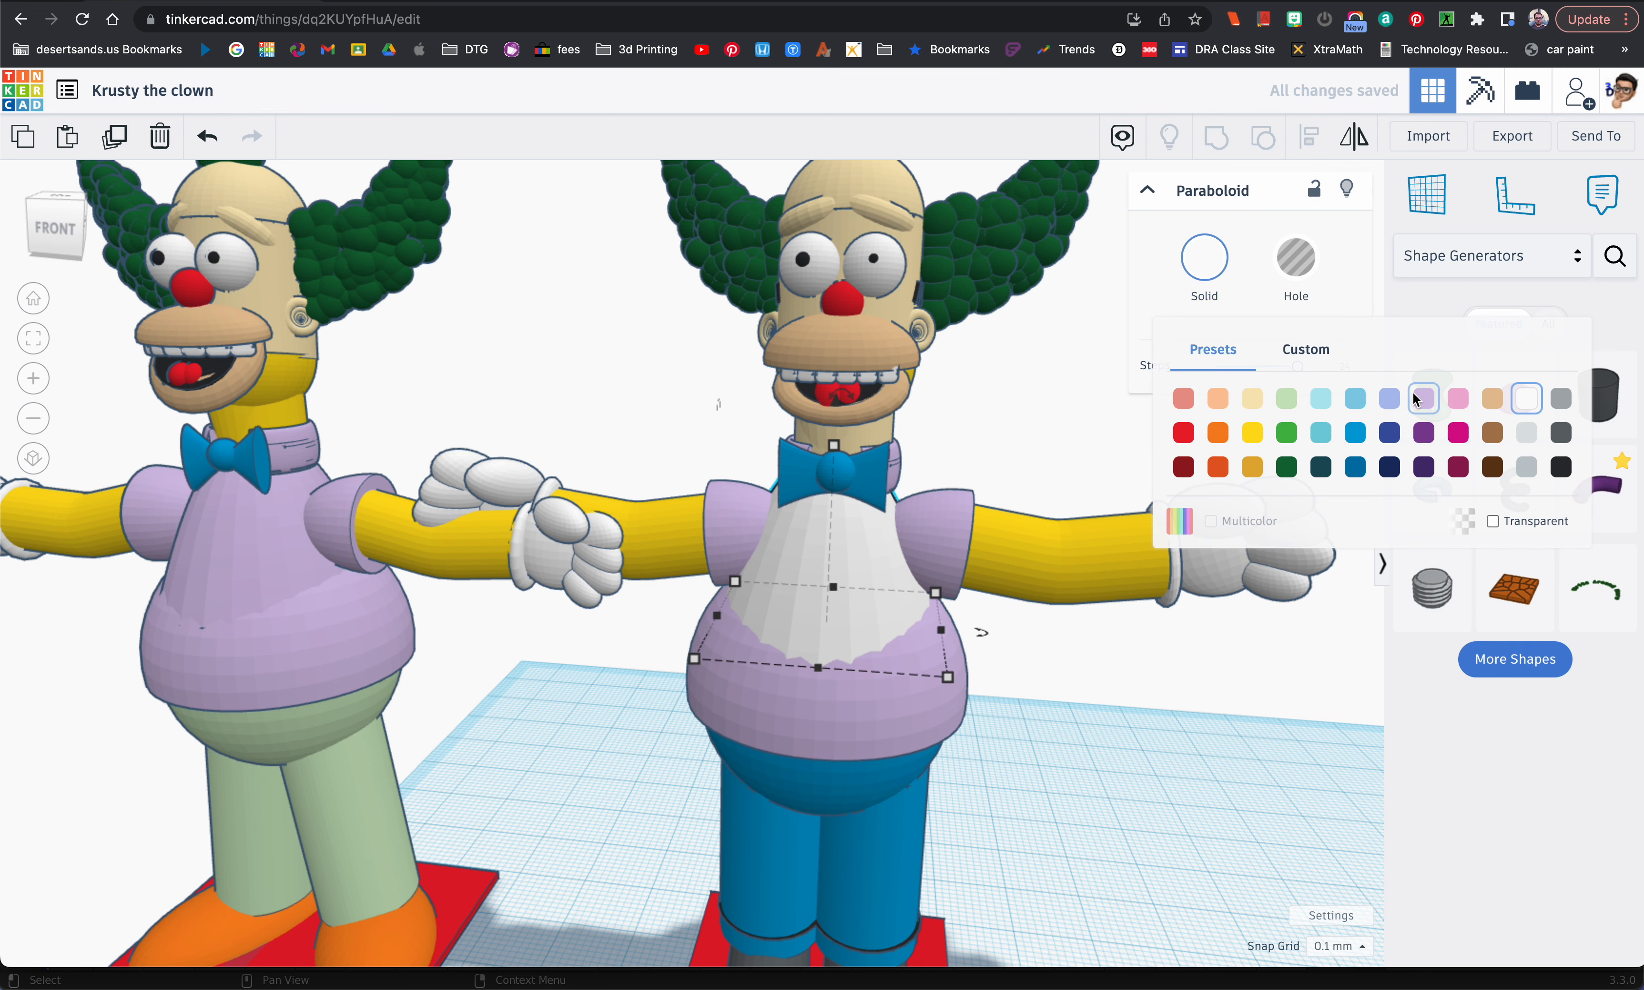
{"action": "left_click", "coordinate": [1401, 400]}
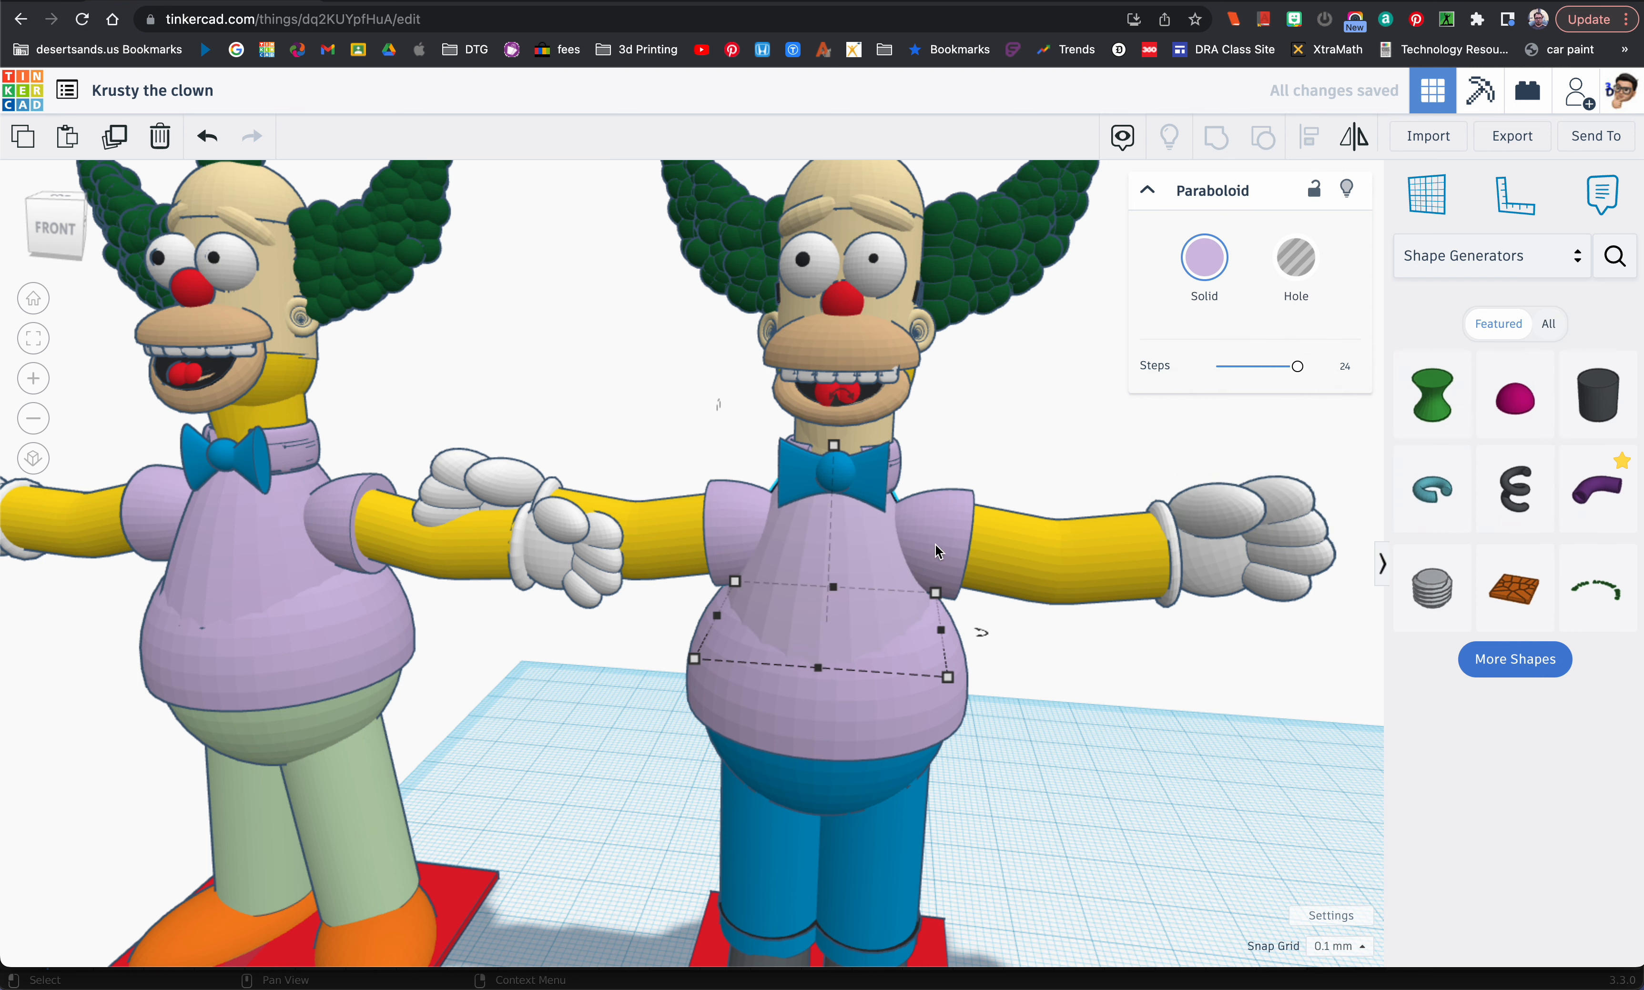
Step: Colour the hip sphere and both leg cylinders of the right-hand figure light green from the preset colours
{"action": "left_click", "coordinate": [796, 798]}
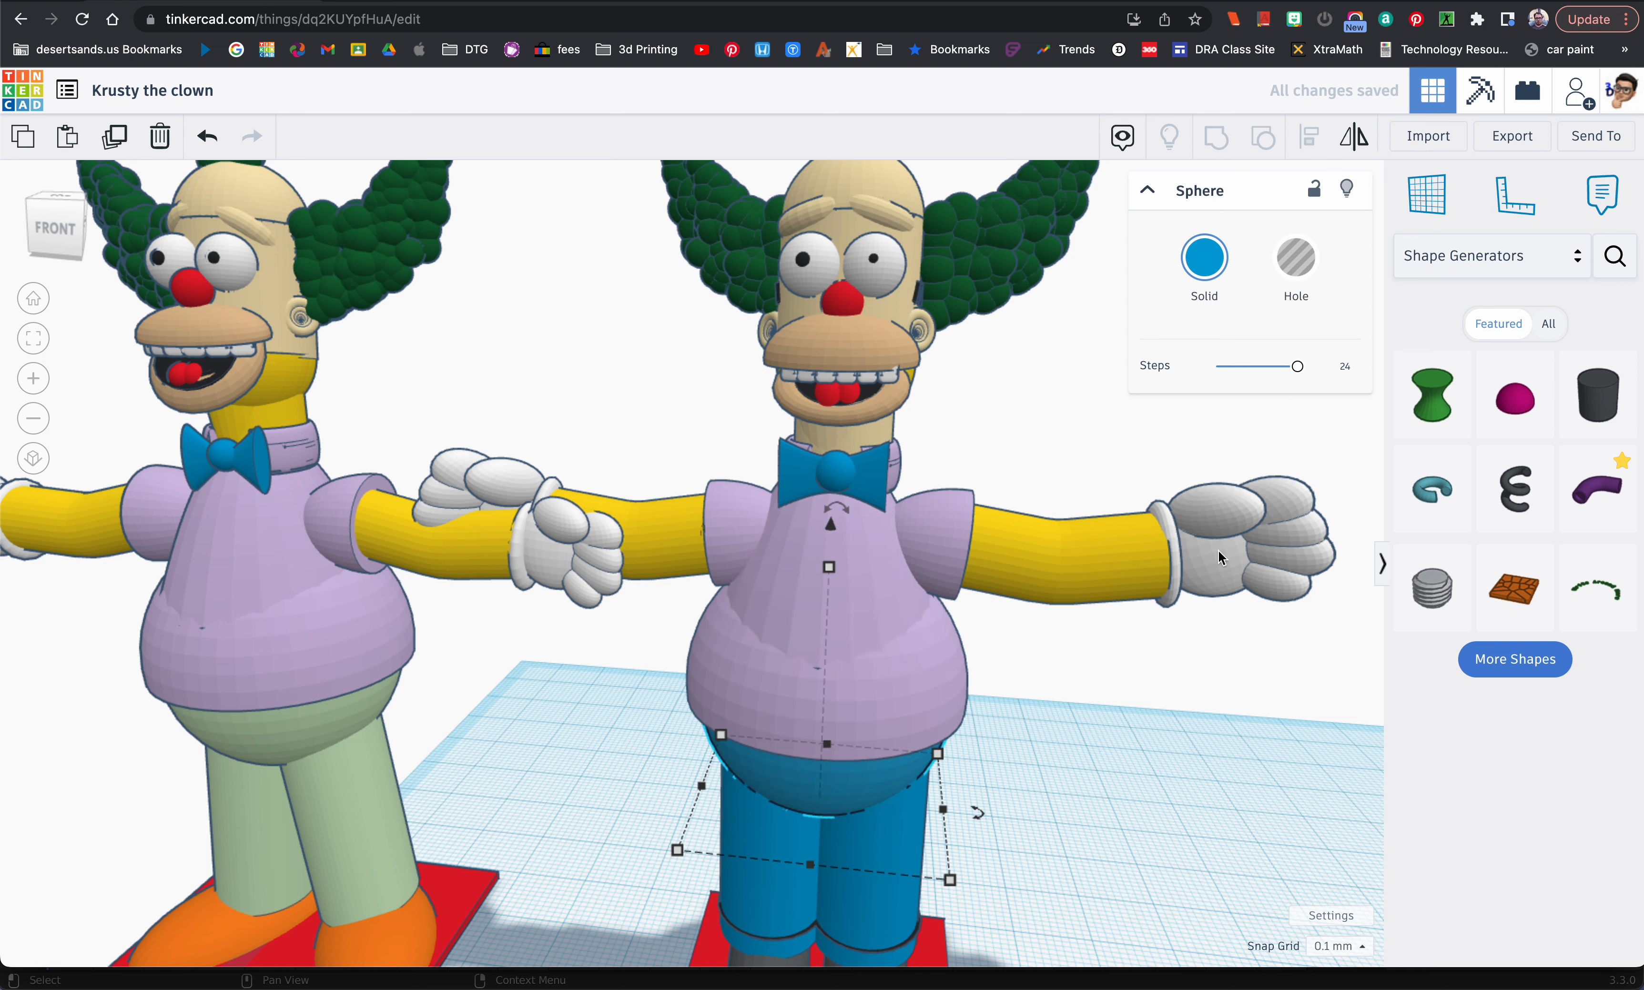
{"action": "left_click", "coordinate": [1204, 272]}
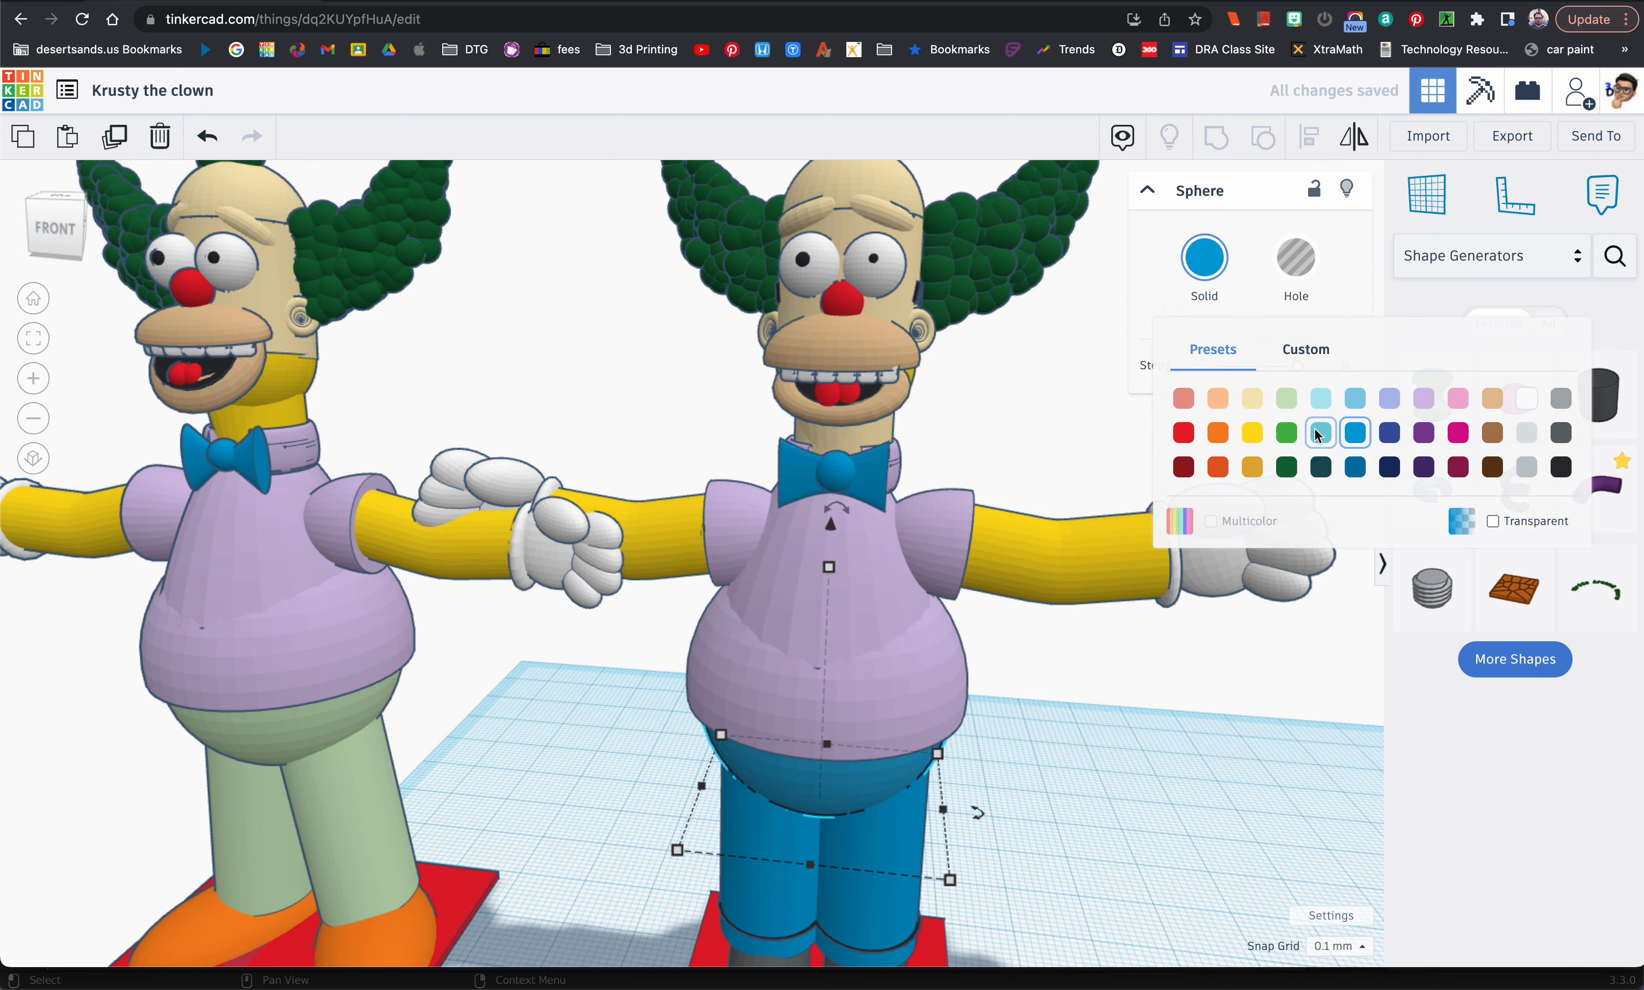
{"action": "left_click", "coordinate": [1287, 398]}
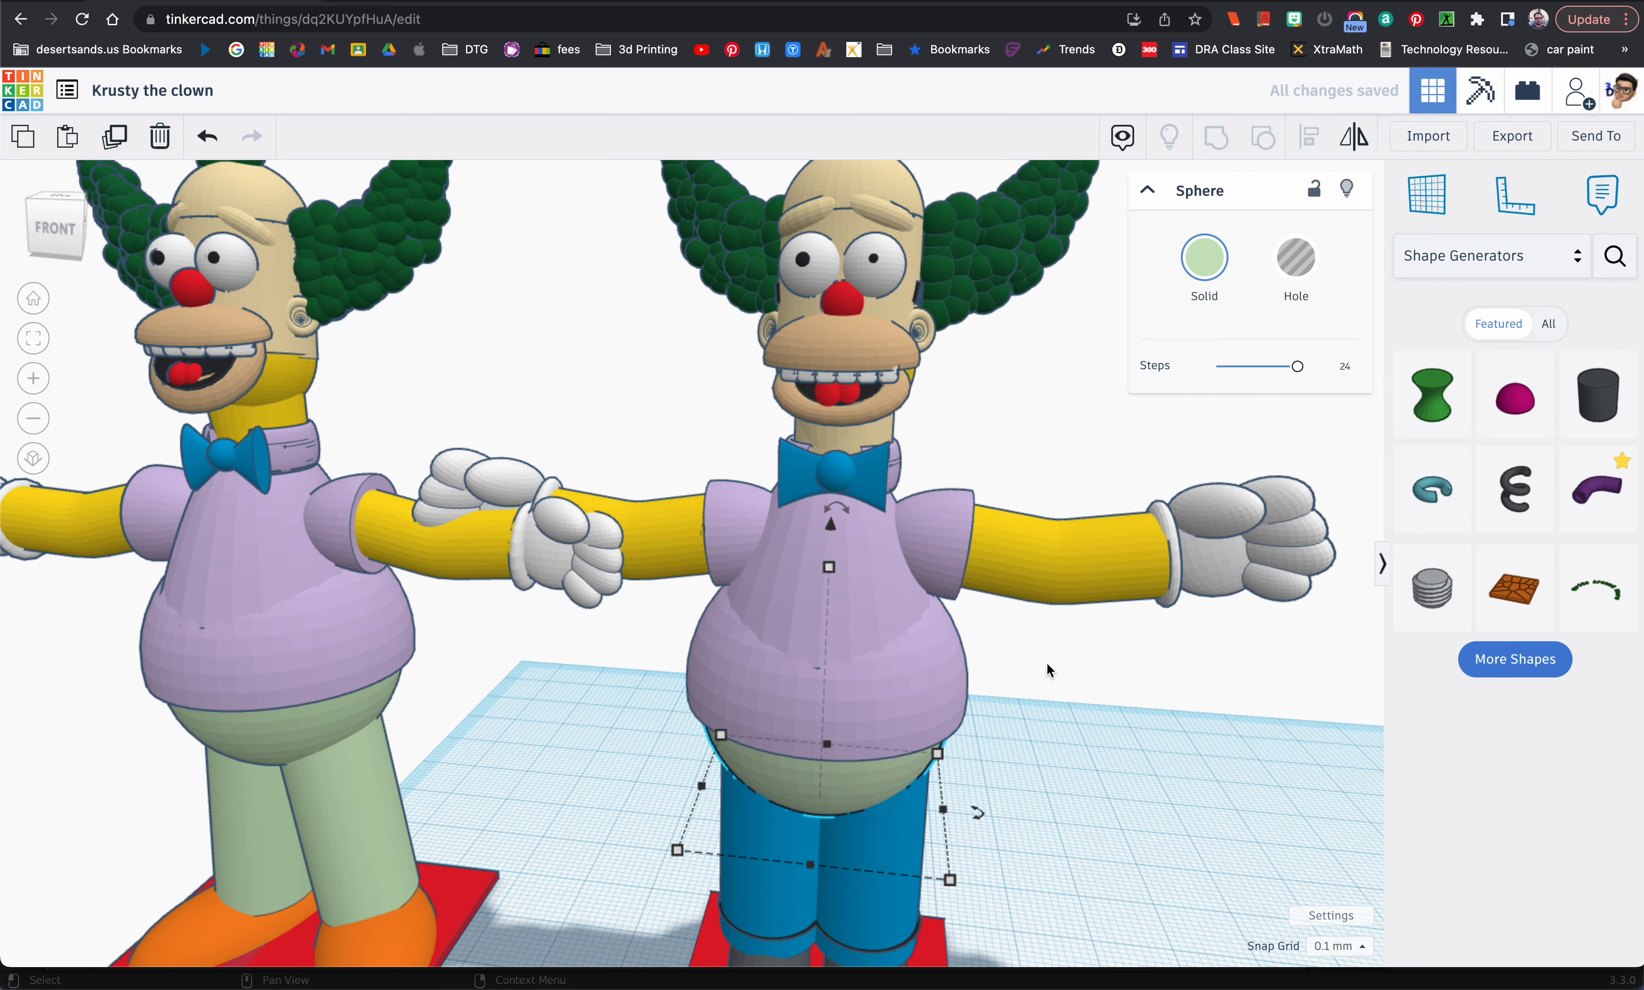
{"action": "left_click", "coordinate": [798, 829]}
{"action": "left_click", "coordinate": [1204, 264]}
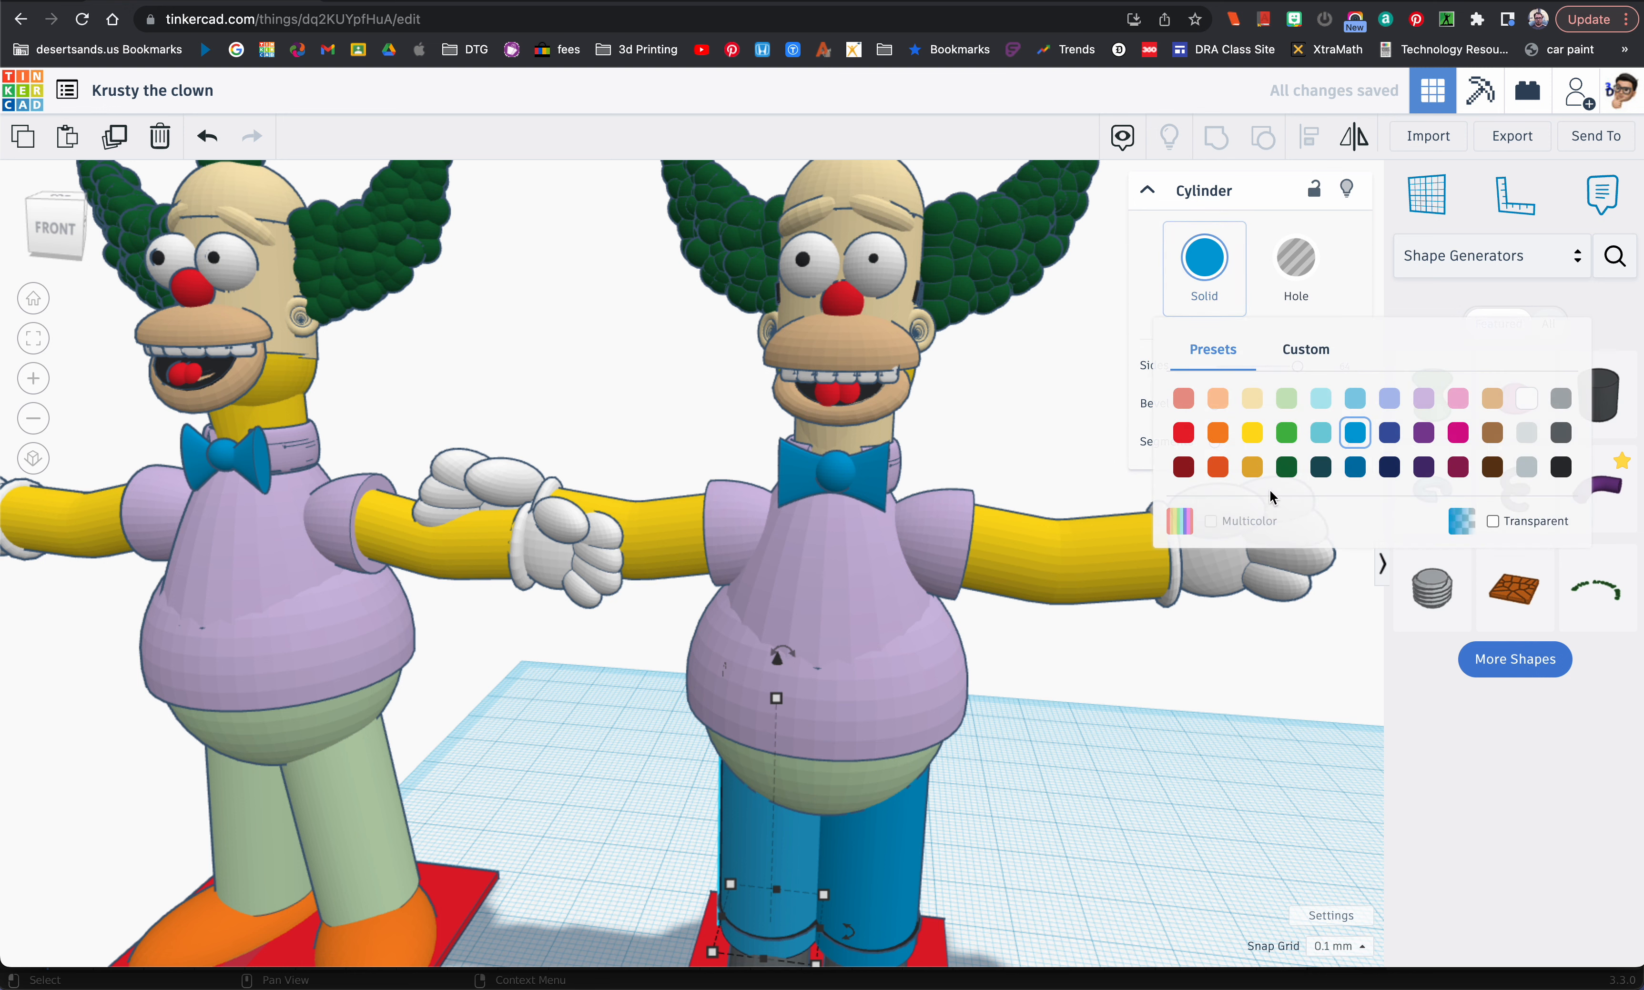
{"action": "left_click", "coordinate": [1287, 399]}
{"action": "left_click", "coordinate": [874, 834]}
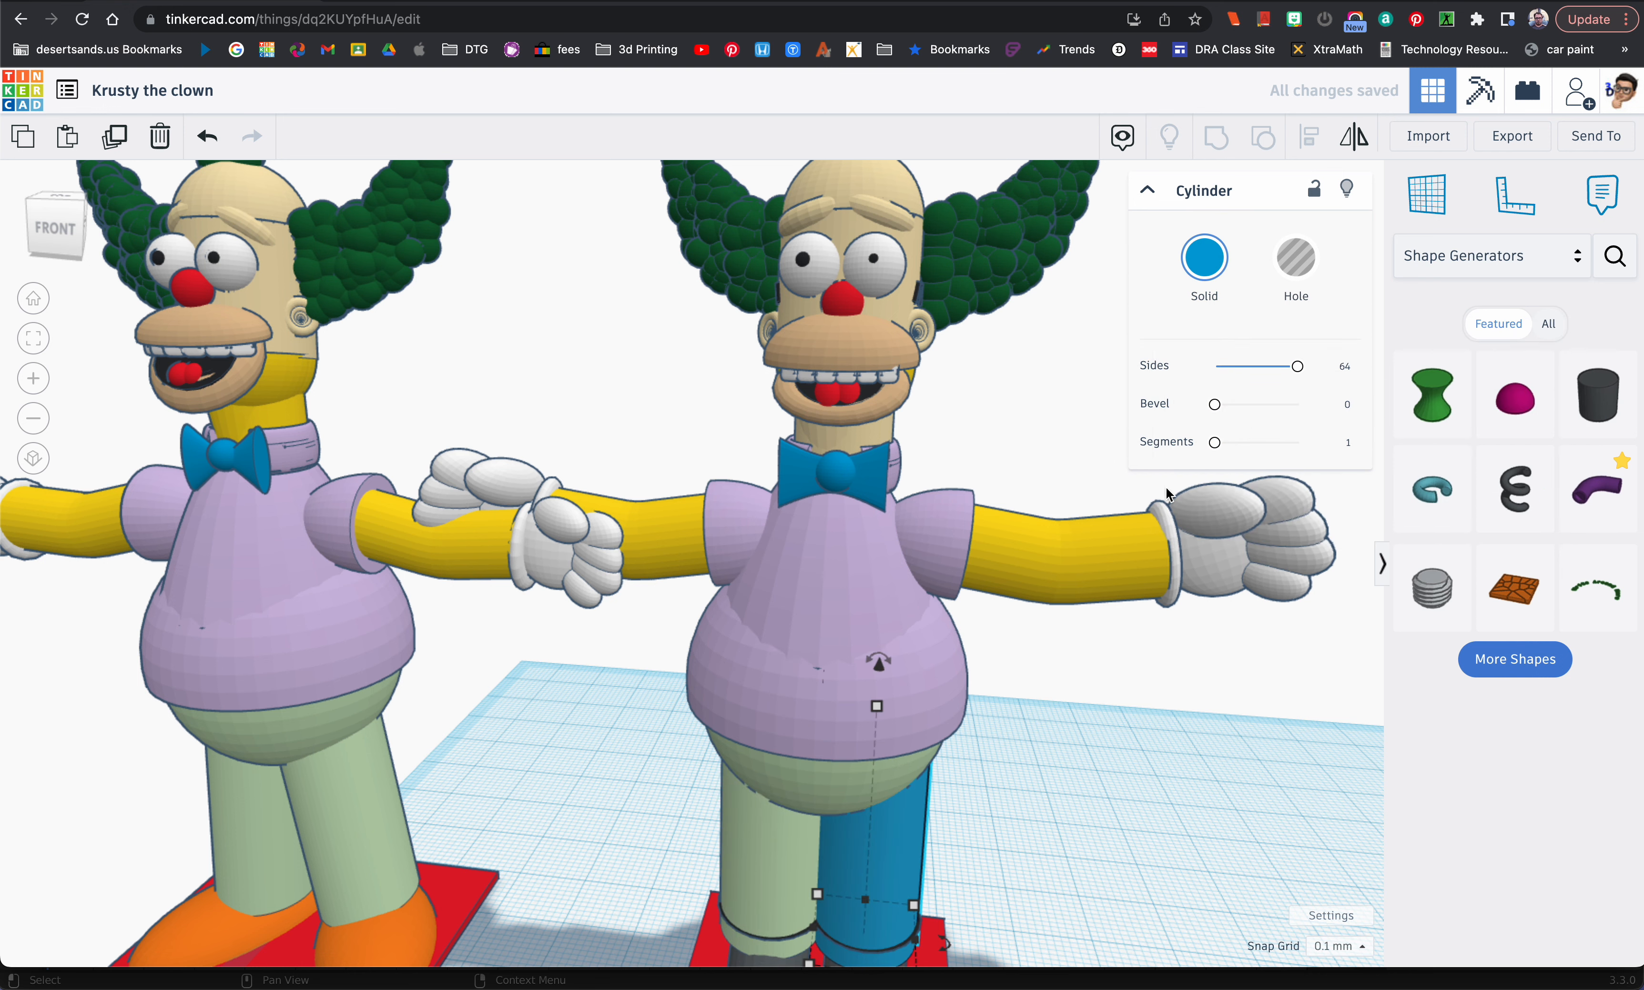
{"action": "left_click", "coordinate": [1204, 264]}
{"action": "left_click", "coordinate": [1287, 399]}
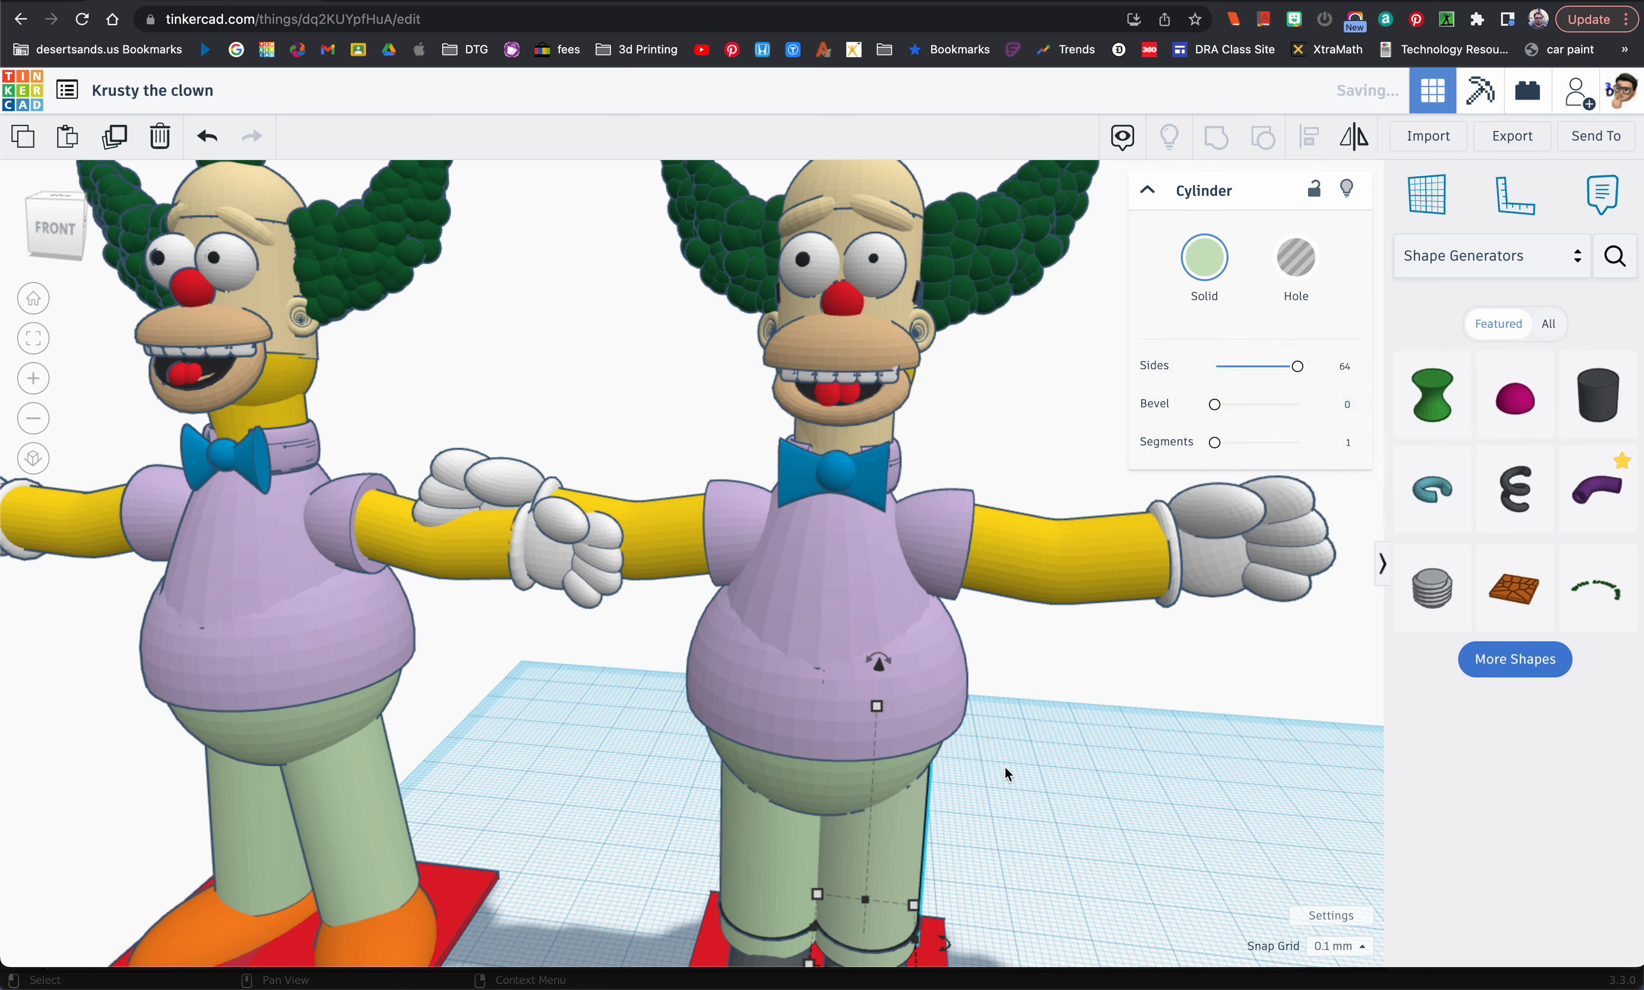
Step: Delete the black torus ring around the lower end of each leg, keeping both leg cylinders
{"action": "left_click", "coordinate": [794, 939]}
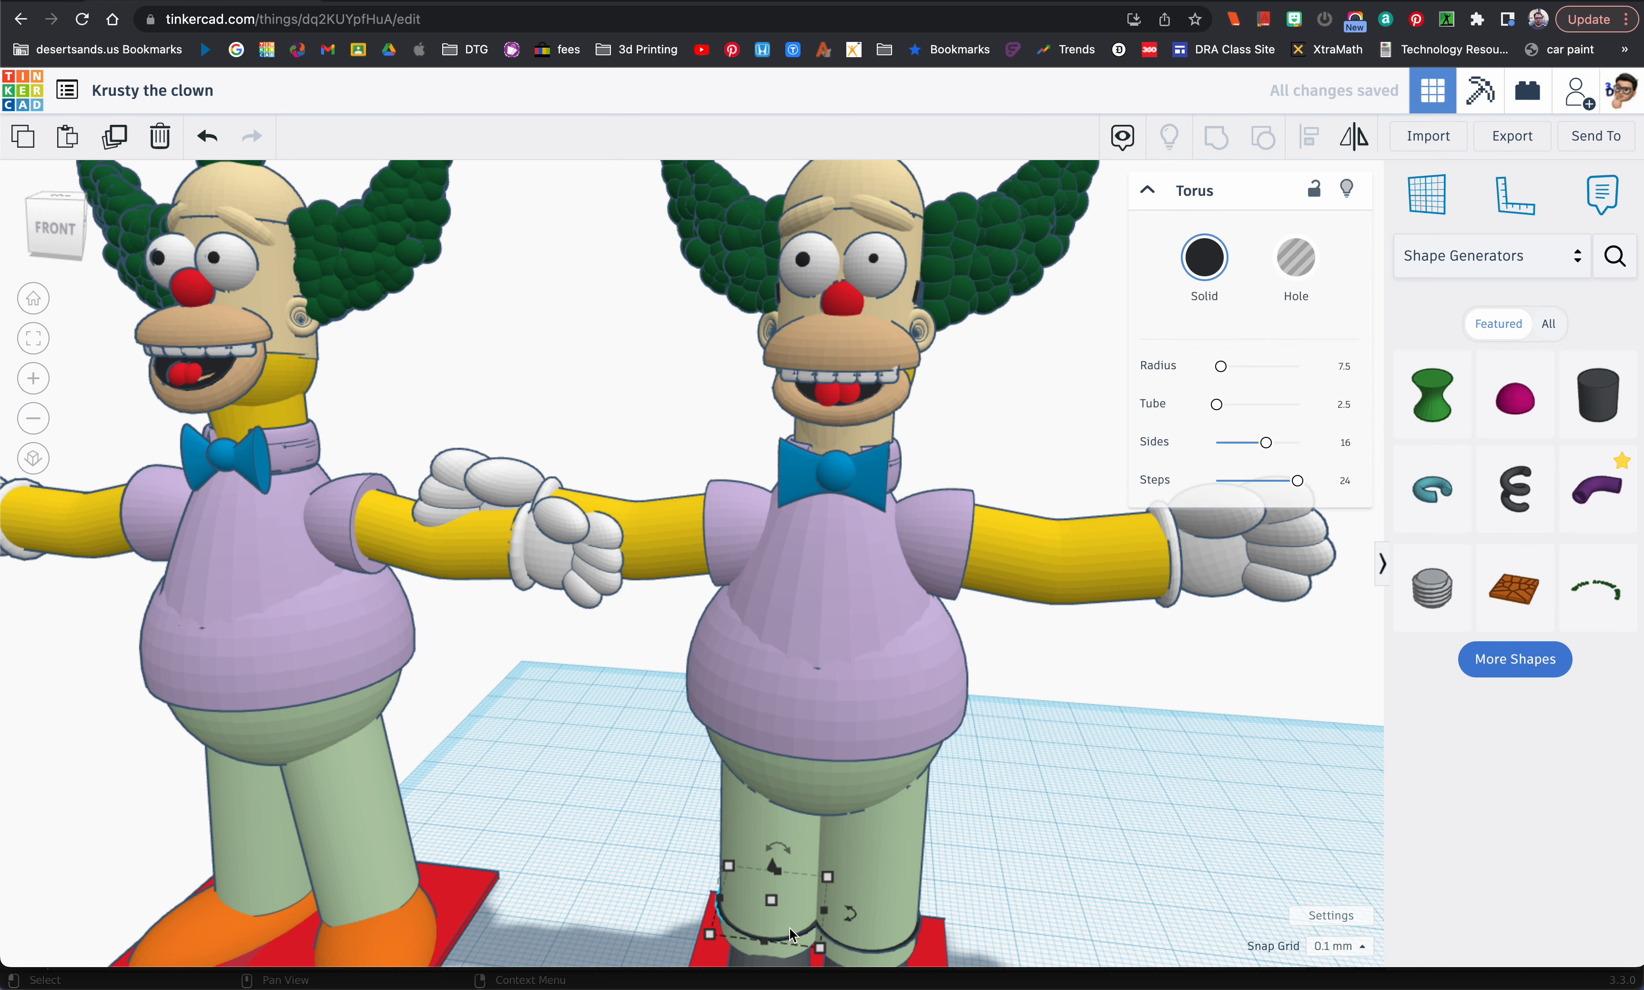
{"action": "key", "text": "Delete"}
{"action": "left_click", "coordinate": [910, 941]}
{"action": "key", "text": "Delete"}
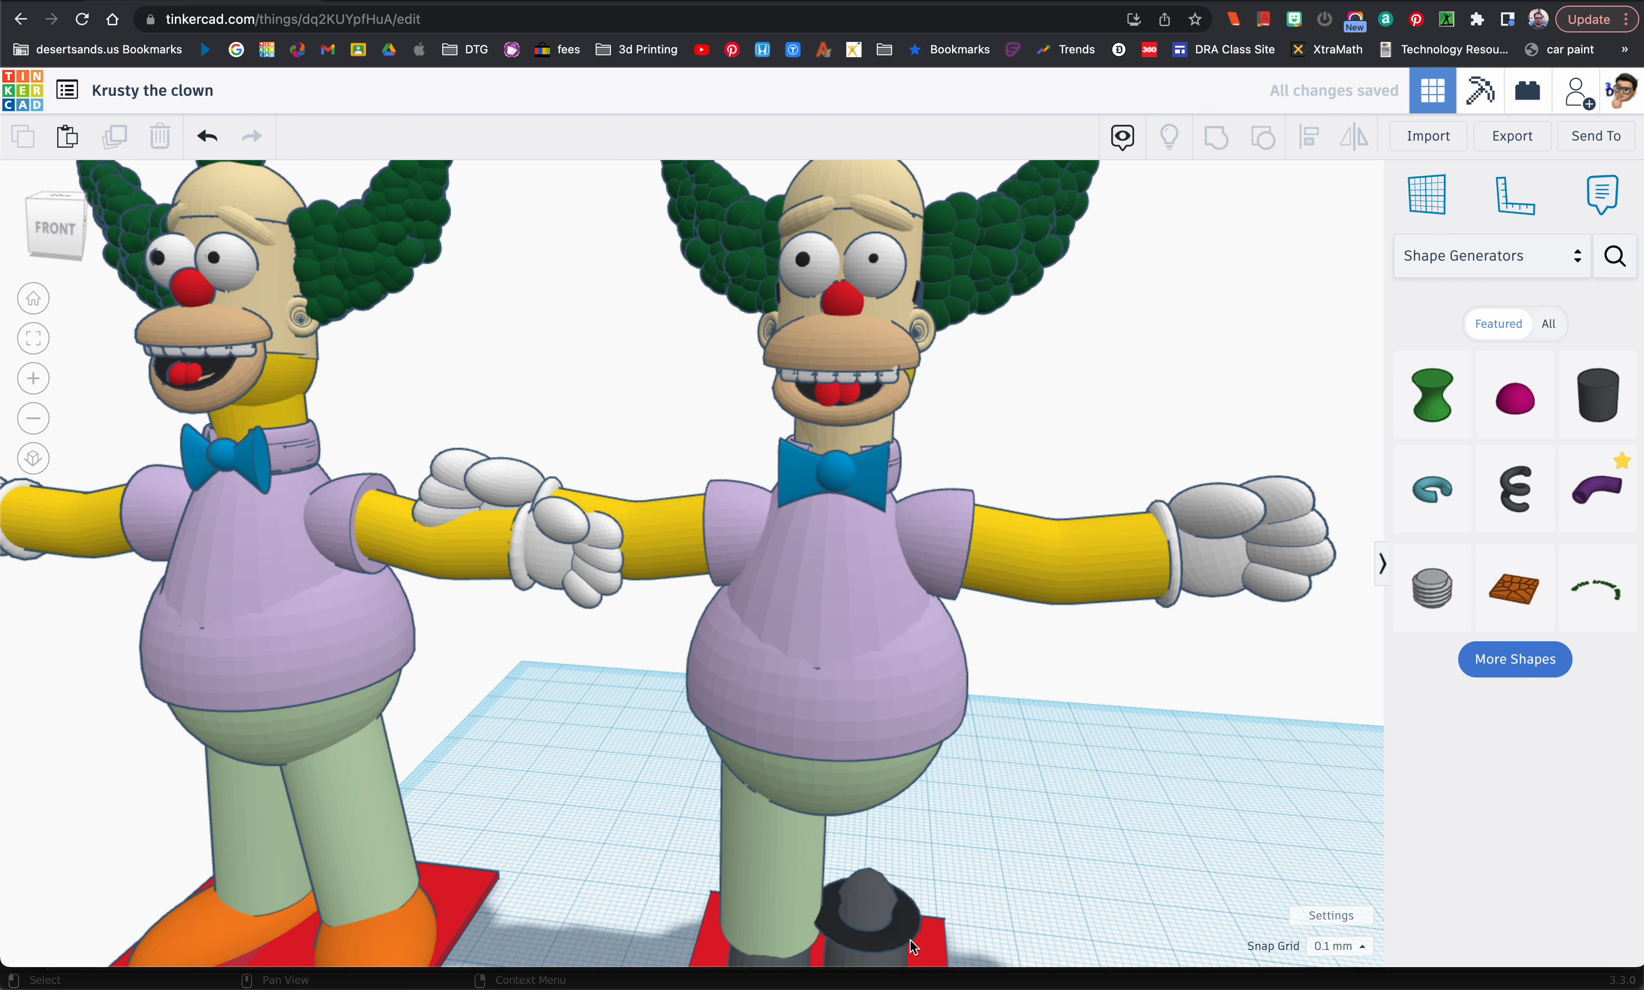
{"action": "key", "text": "ctrl+z"}
{"action": "left_click", "coordinate": [914, 946]}
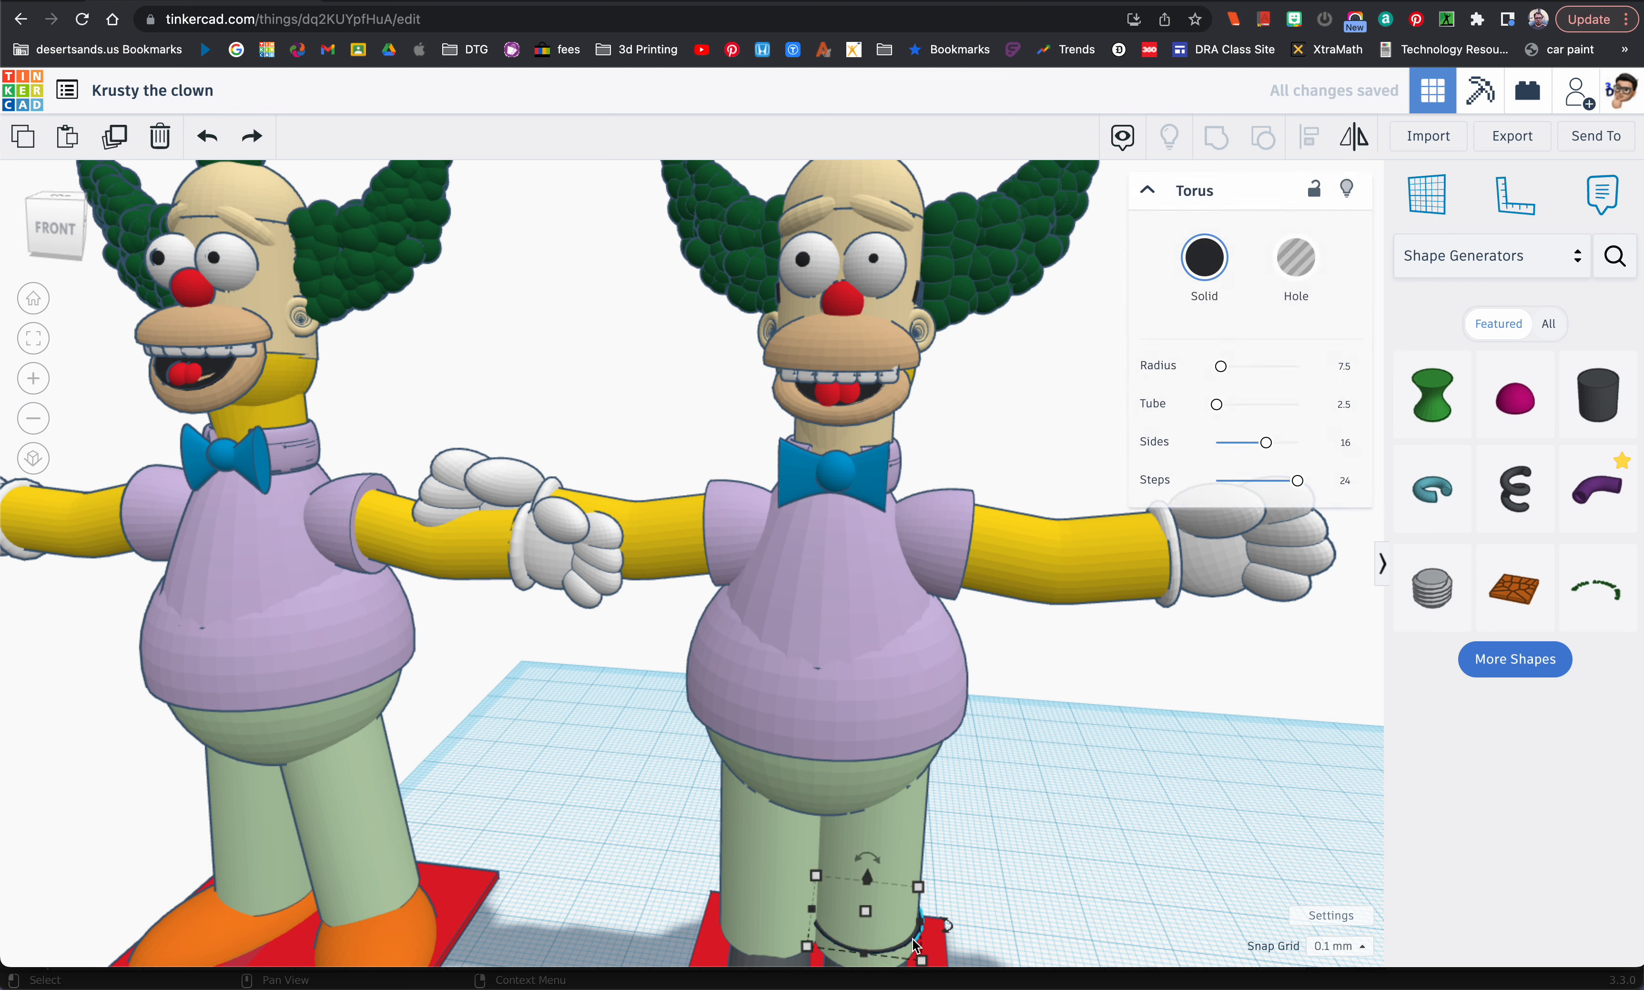
{"action": "key", "text": "Delete"}
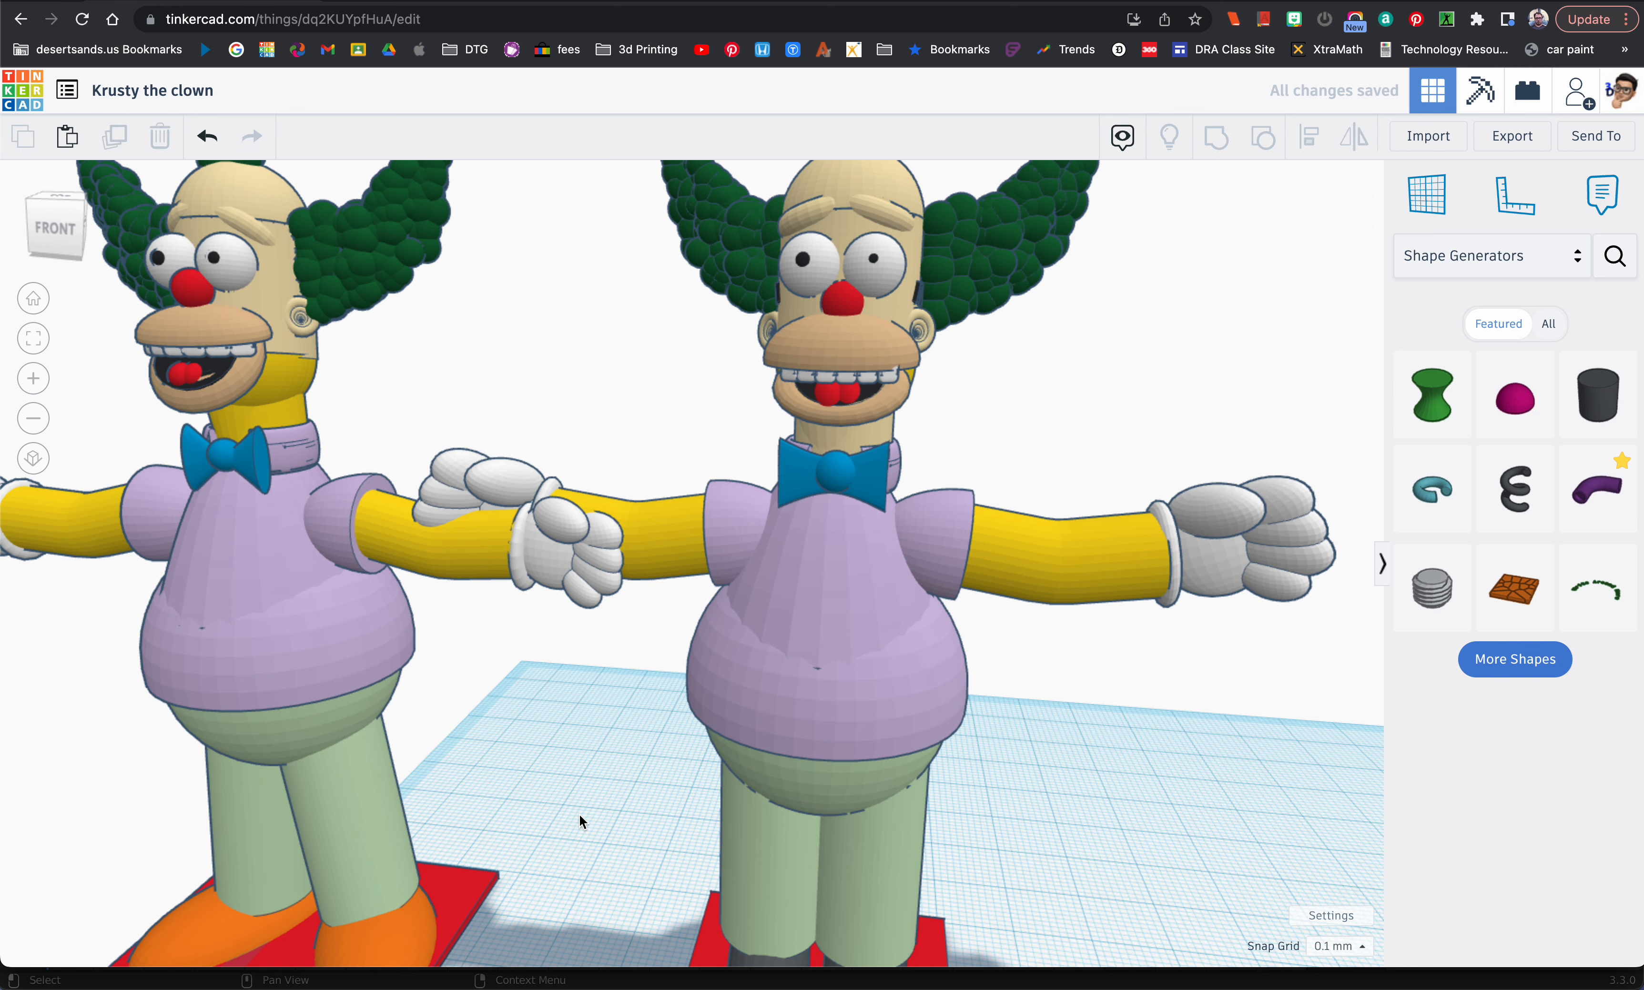
Step: Set the height of both light green leg cylinders to 33 mm
{"action": "left_click", "coordinate": [774, 963]}
{"action": "scroll", "coordinate": [774, 962], "scroll_direction": "up", "scroll_amount": 5}
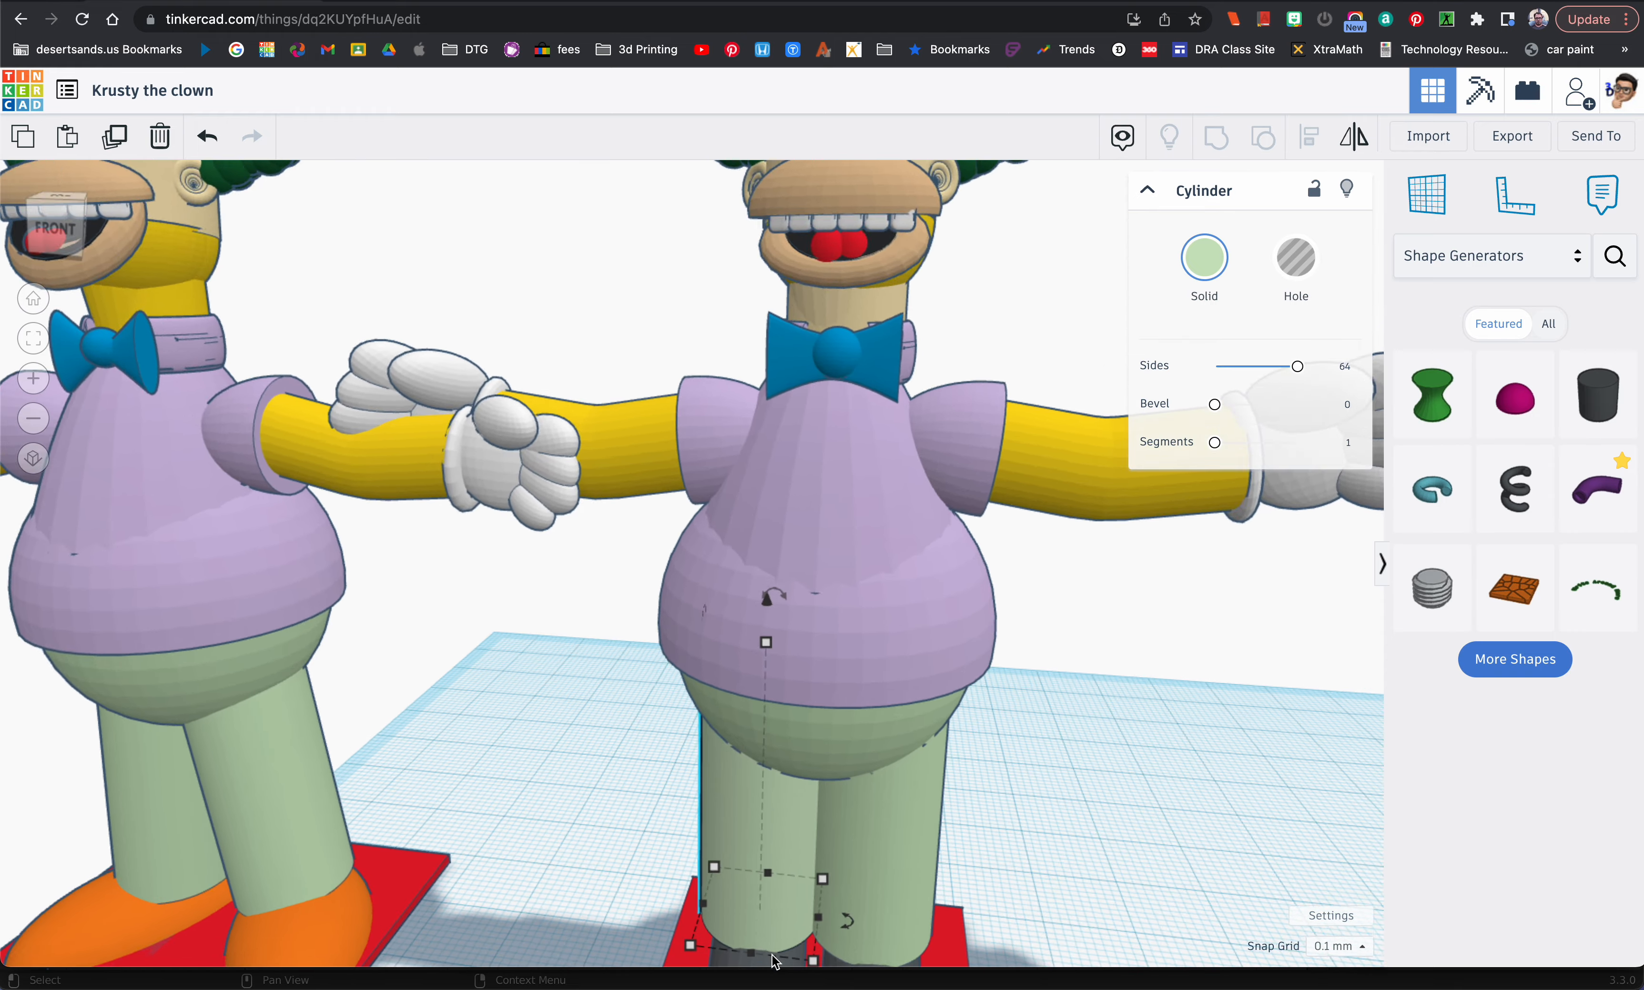
{"action": "scroll", "coordinate": [756, 934], "scroll_direction": "down", "scroll_amount": 5}
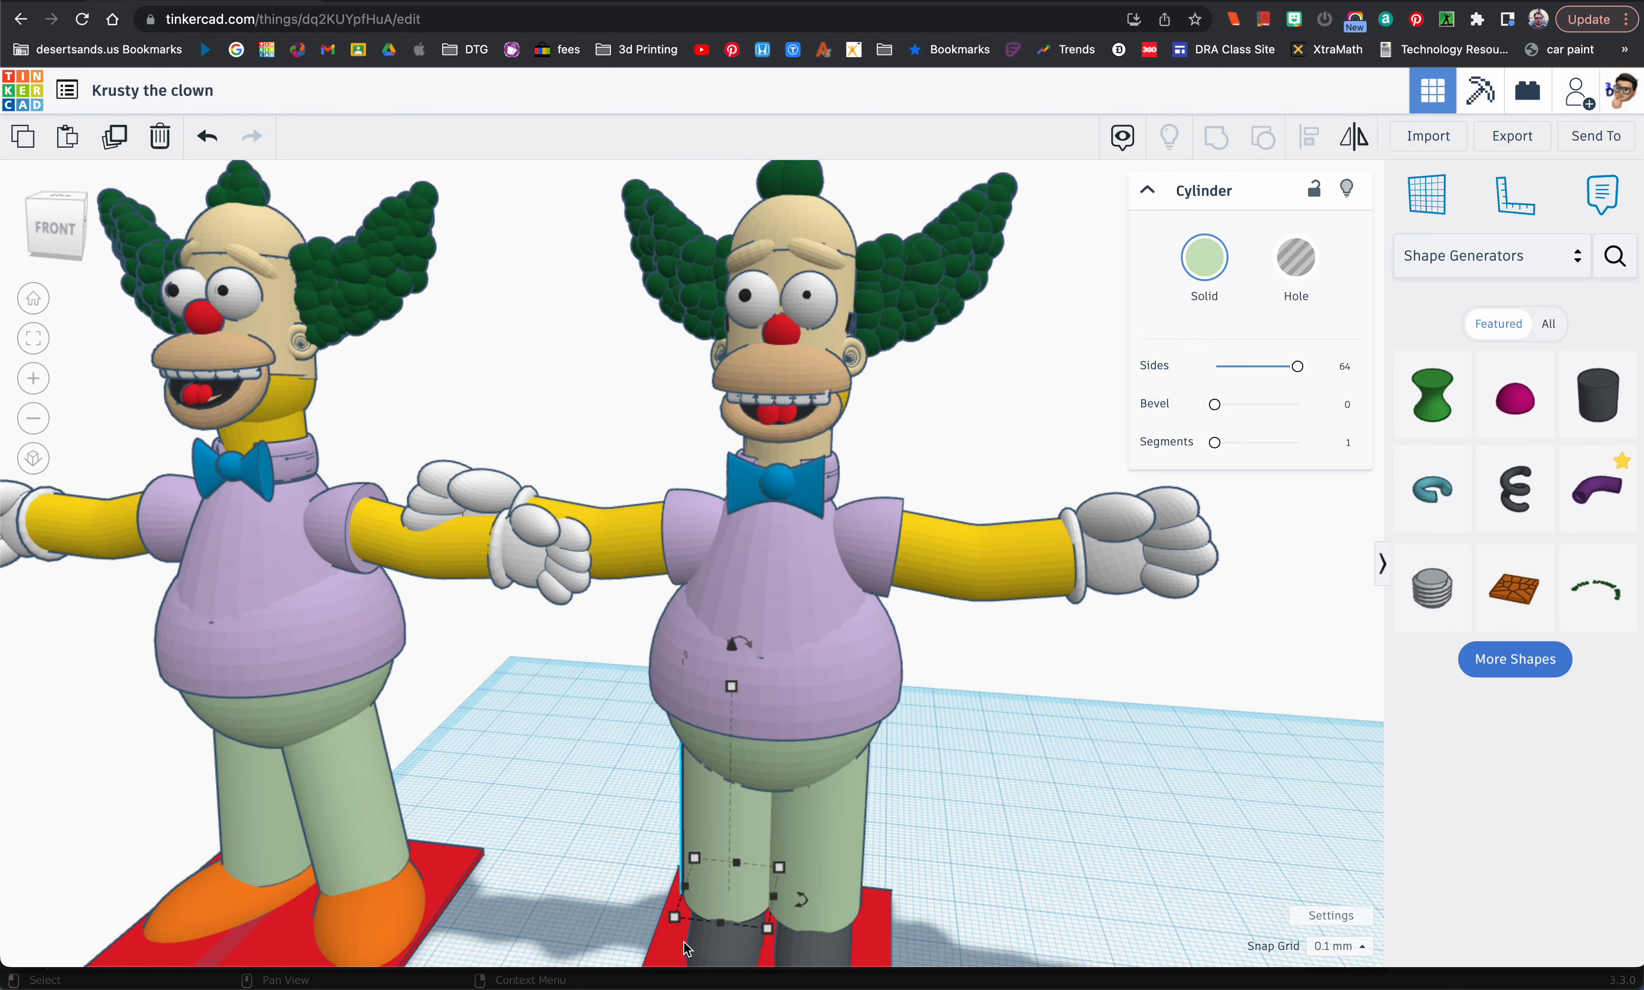
{"action": "right_click_drag", "start_coordinate": [728, 859], "coordinate": [725, 864]}
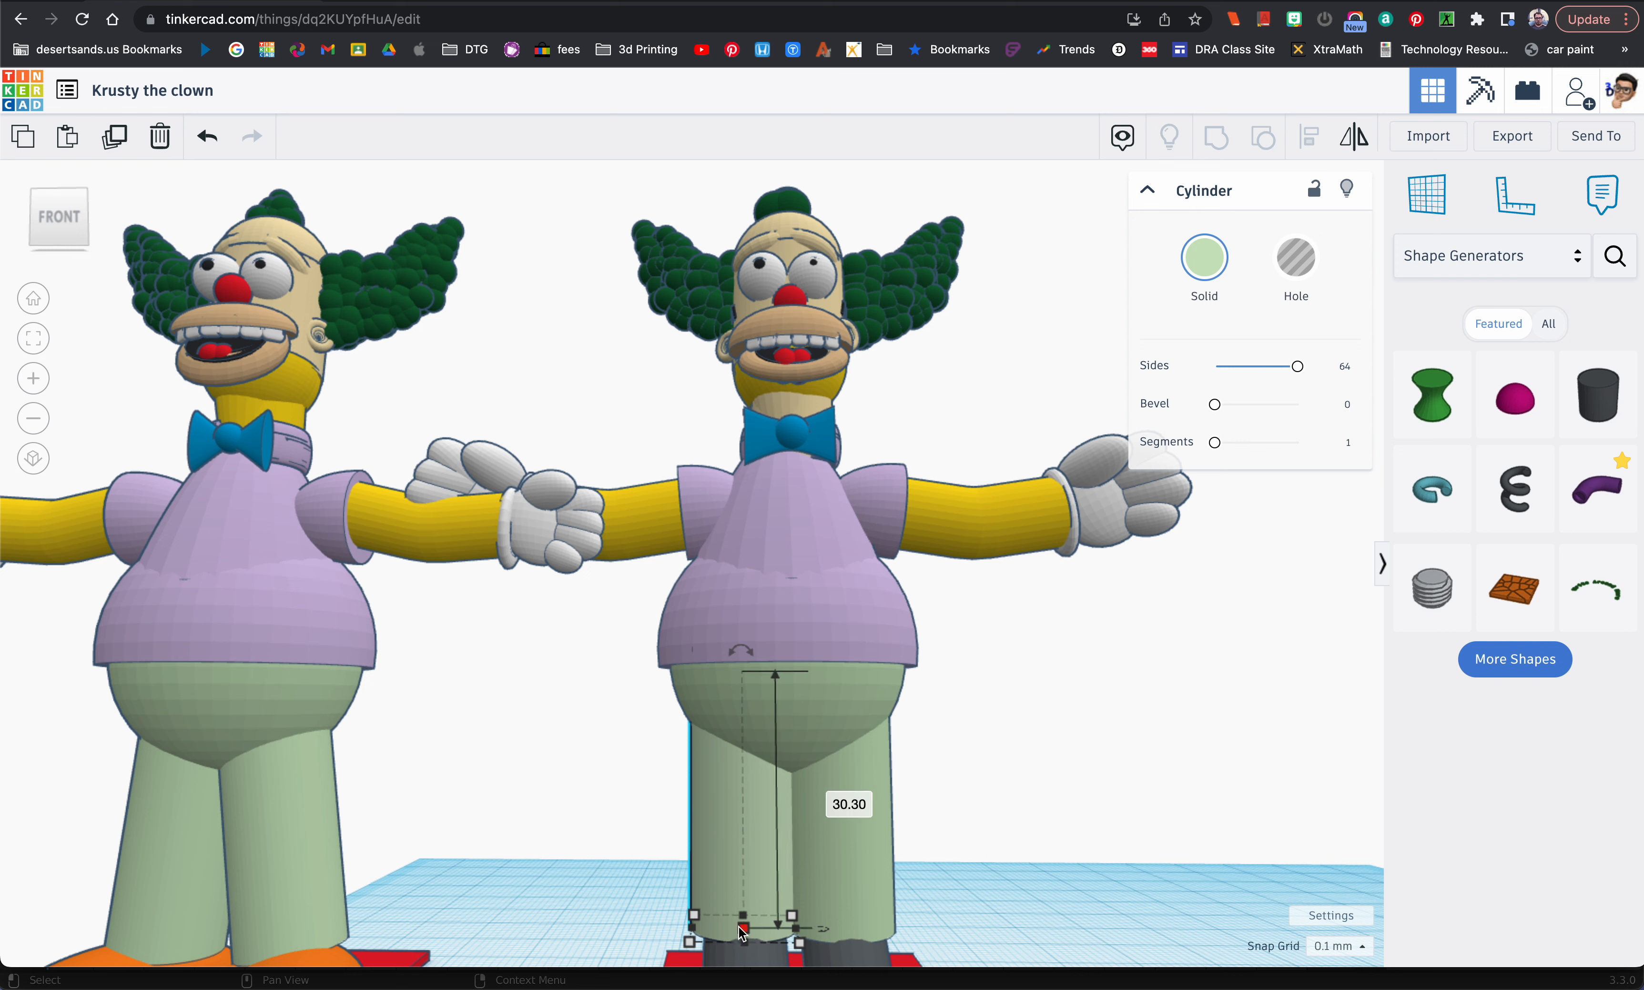
{"action": "left_click", "coordinate": [858, 811]}
{"action": "type", "text": "33"}
{"action": "key", "text": "Return"}
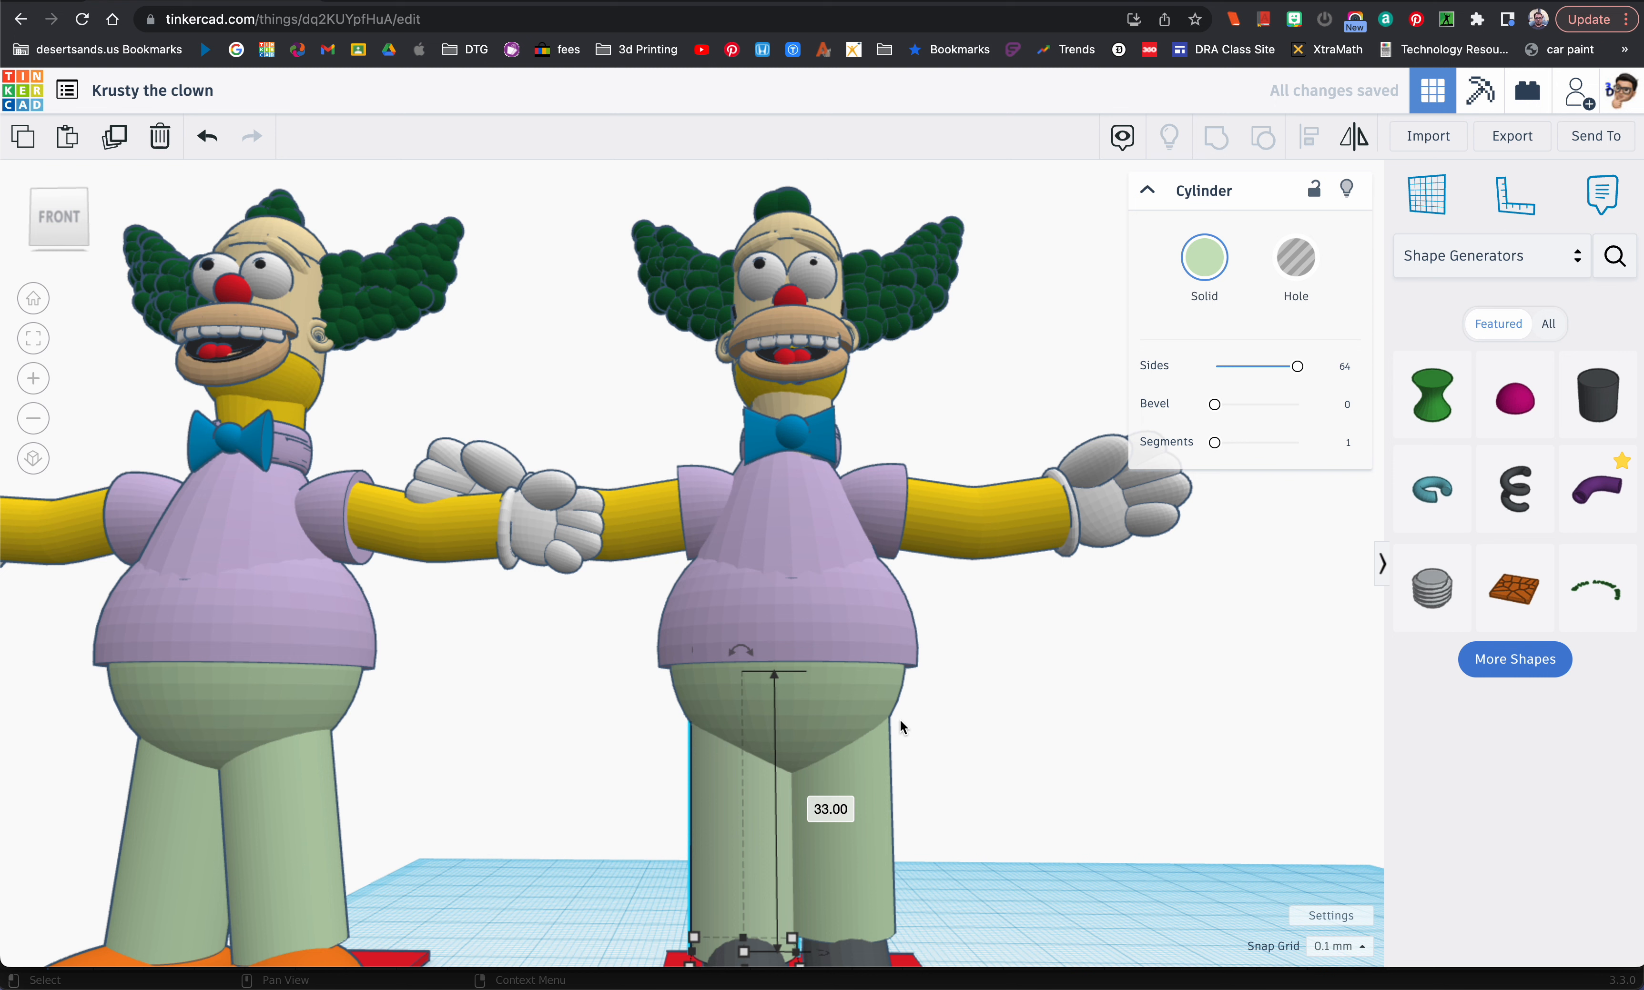
{"action": "left_click", "coordinate": [846, 879]}
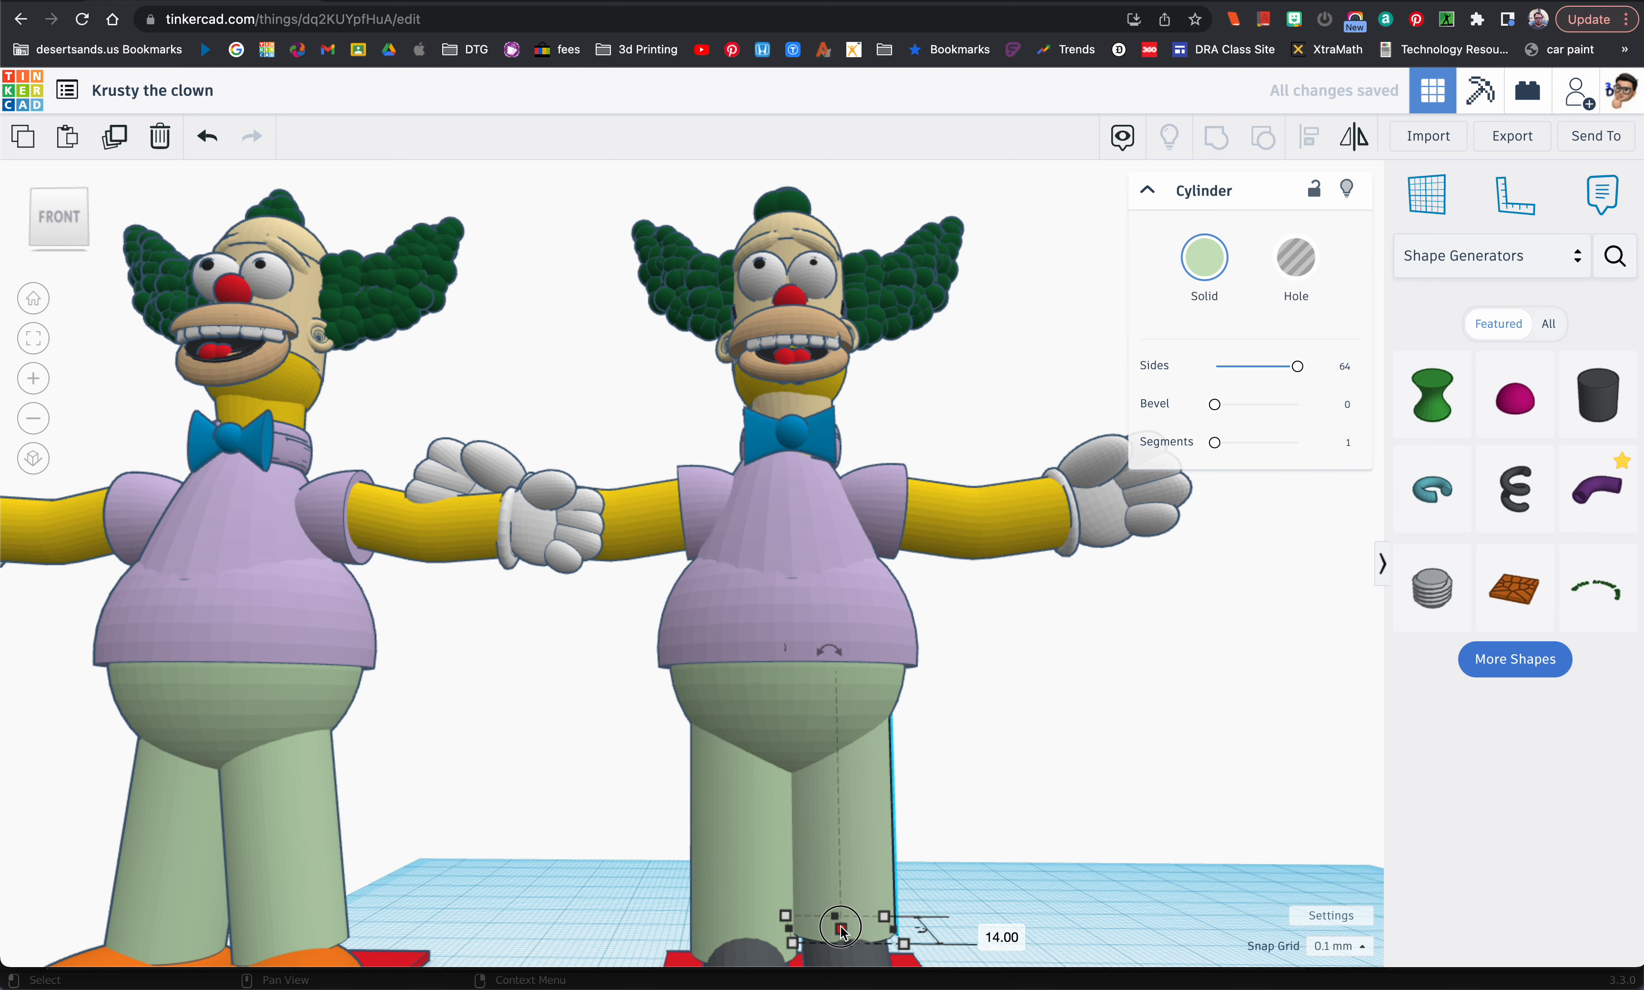
{"action": "left_click", "coordinate": [934, 794]}
{"action": "type", "text": "33"}
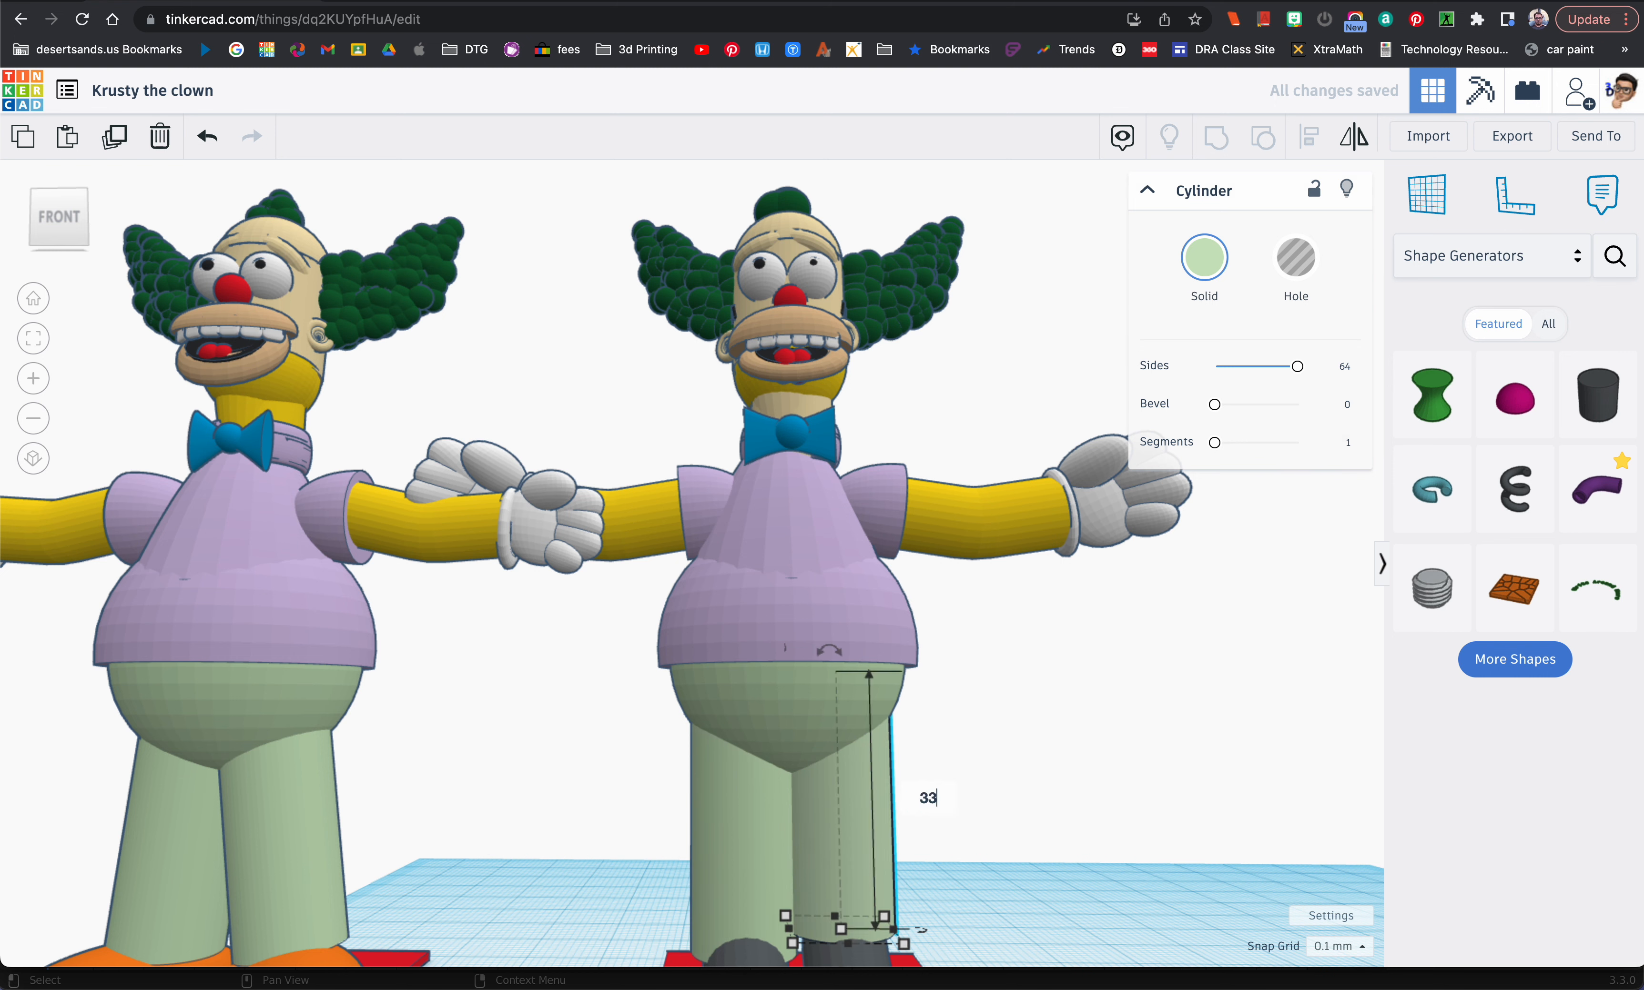
{"action": "key", "text": "Return"}
Step: Delete both dark grey shoes beneath the legs
{"action": "scroll", "coordinate": [558, 854], "scroll_direction": "down", "scroll_amount": 5}
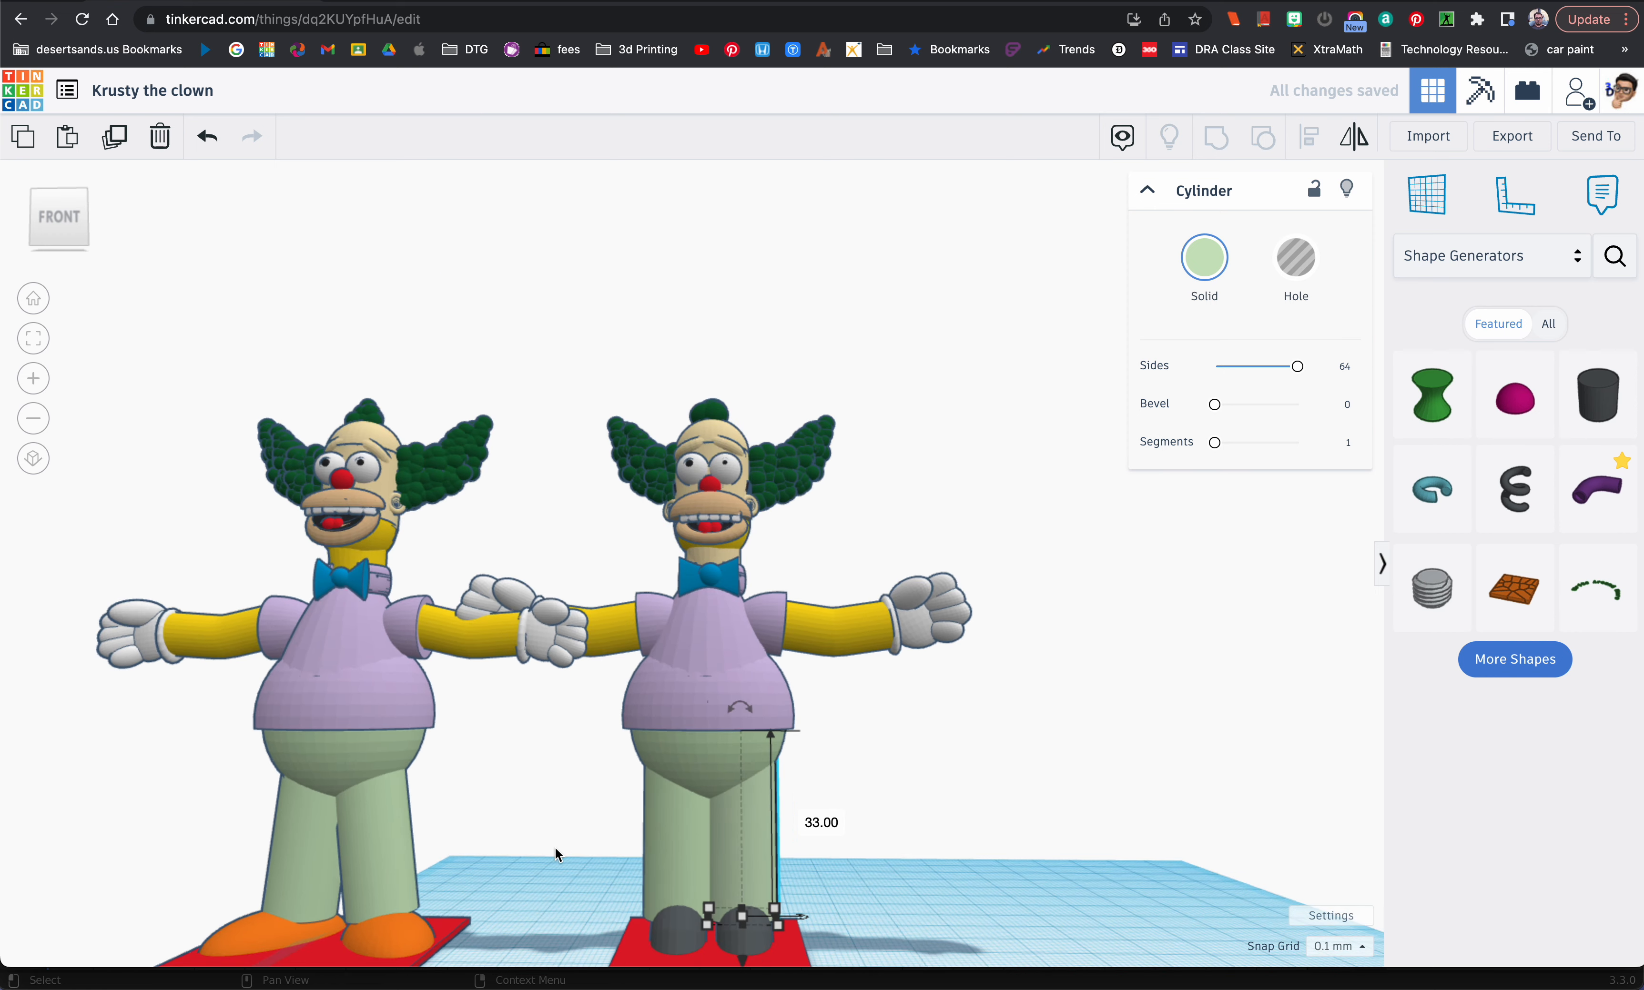
{"action": "key", "text": "Delete"}
{"action": "left_click", "coordinate": [722, 935]}
{"action": "key", "text": "Delete"}
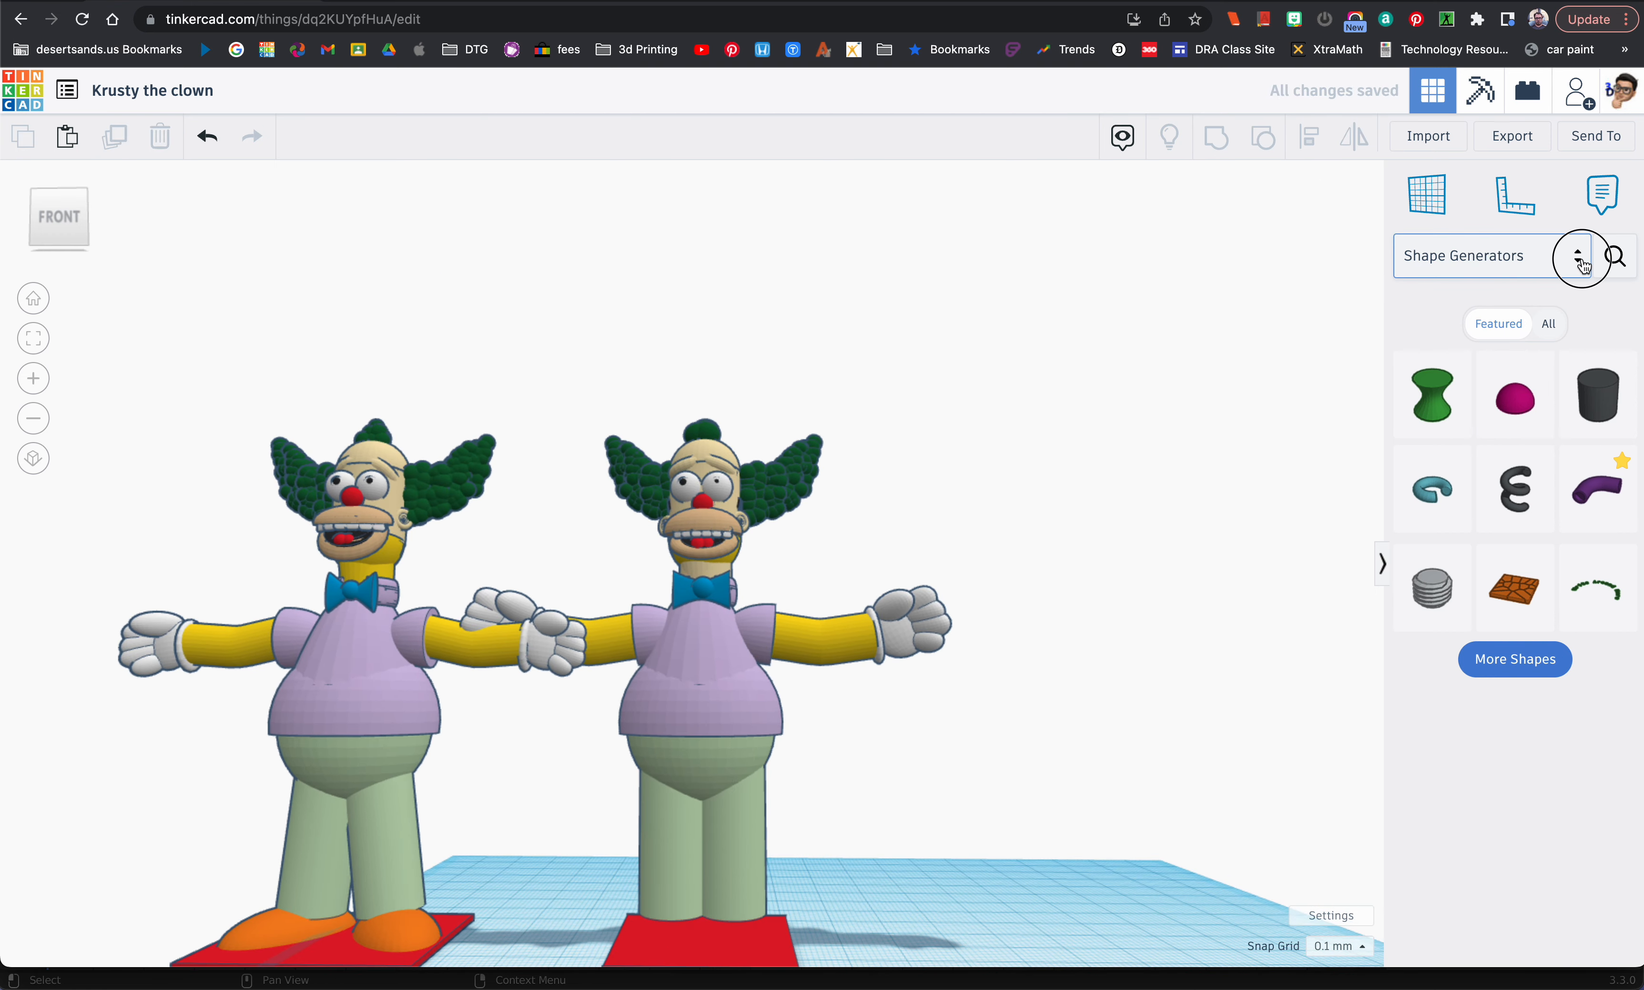
Step: Add a half sphere from the basic shapes at the foot of the leg and colour it orange
{"action": "left_click", "coordinate": [1577, 256]}
{"action": "left_click", "coordinate": [1545, 337]}
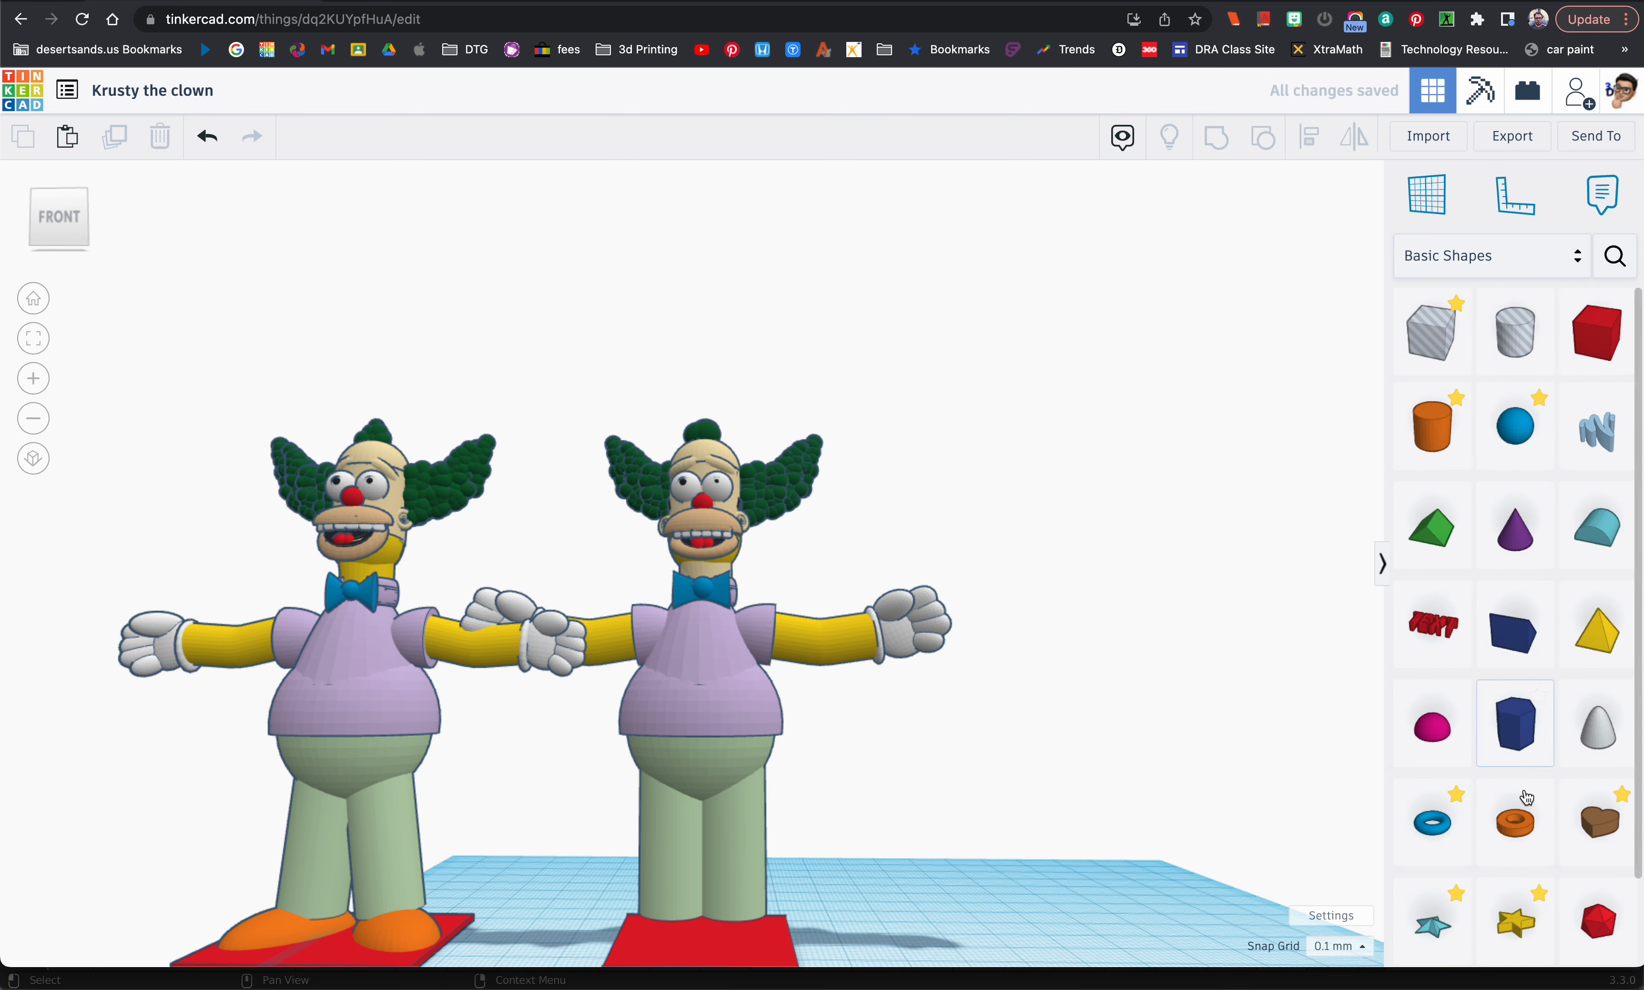
{"action": "left_click_drag", "start_coordinate": [1467, 734], "coordinate": [763, 934]}
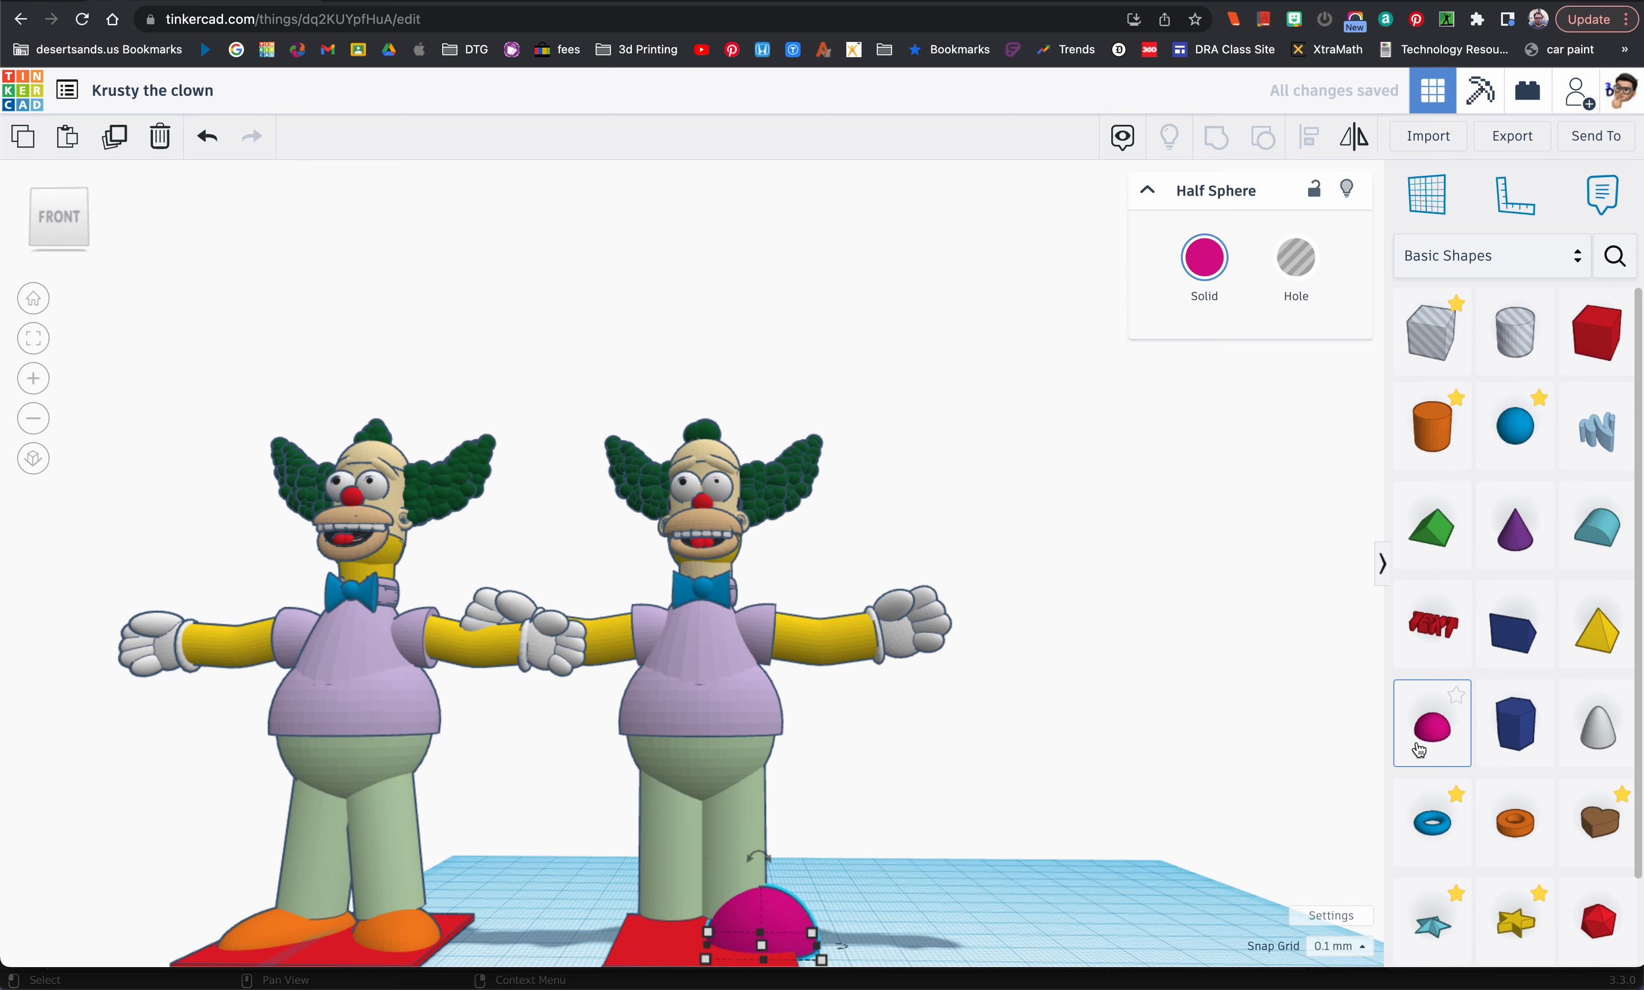
{"action": "right_click_drag", "start_coordinate": [1228, 830], "coordinate": [1120, 767]}
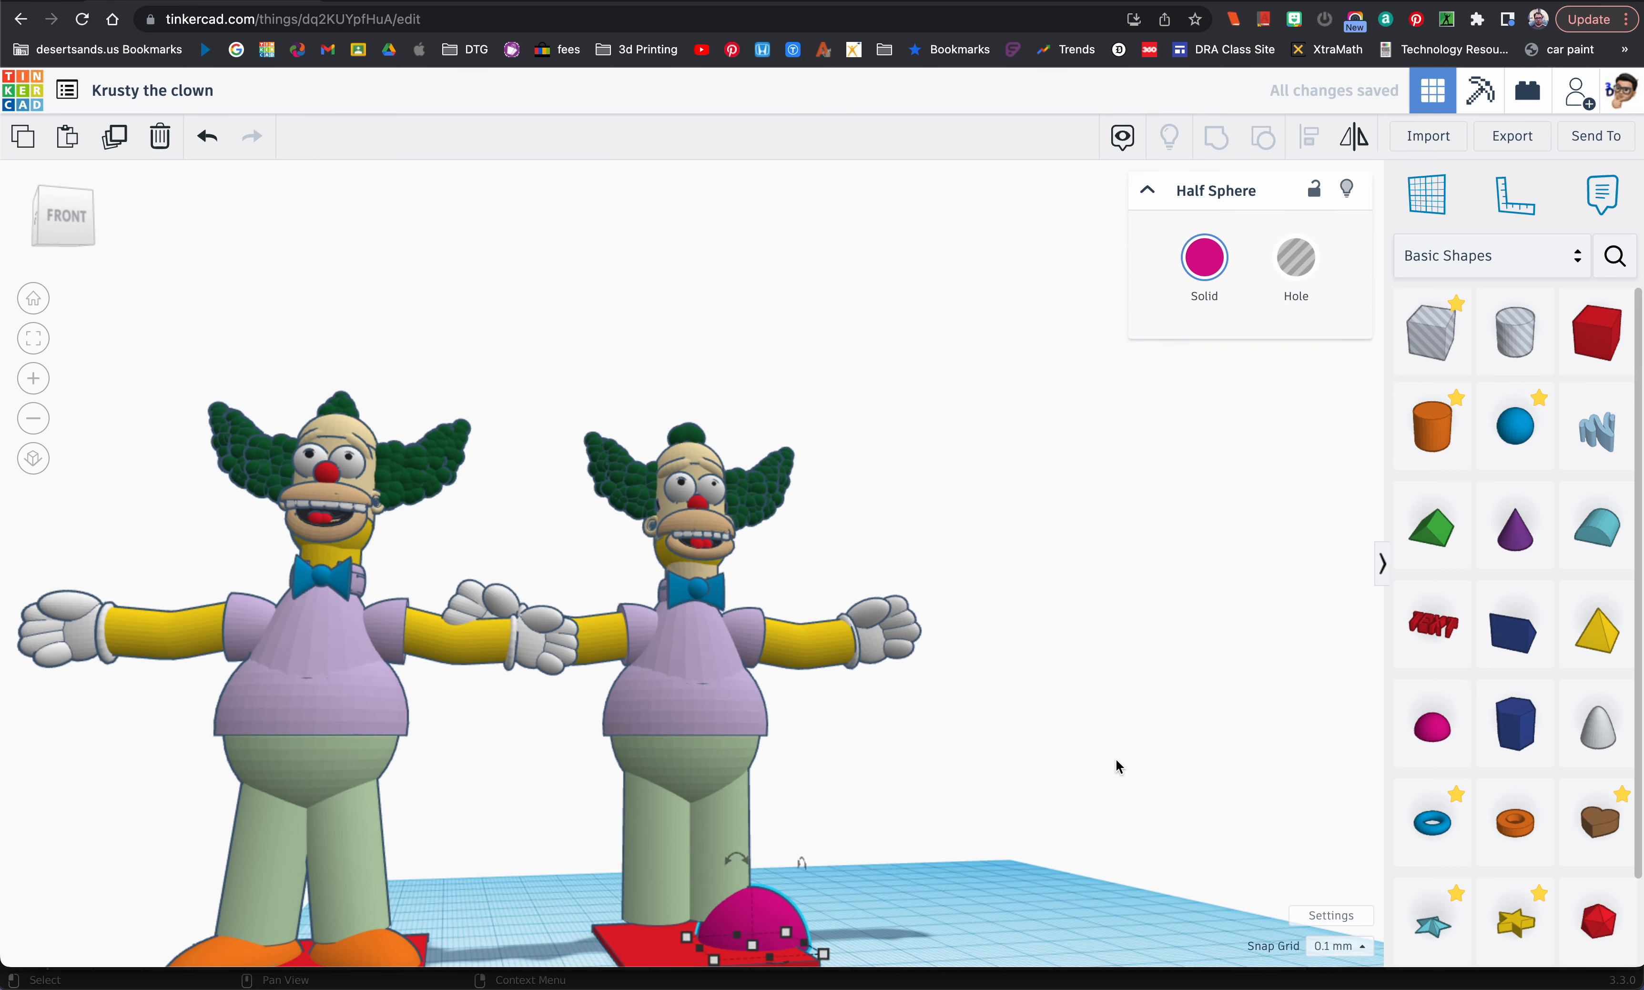
{"action": "left_click", "coordinate": [1204, 257]}
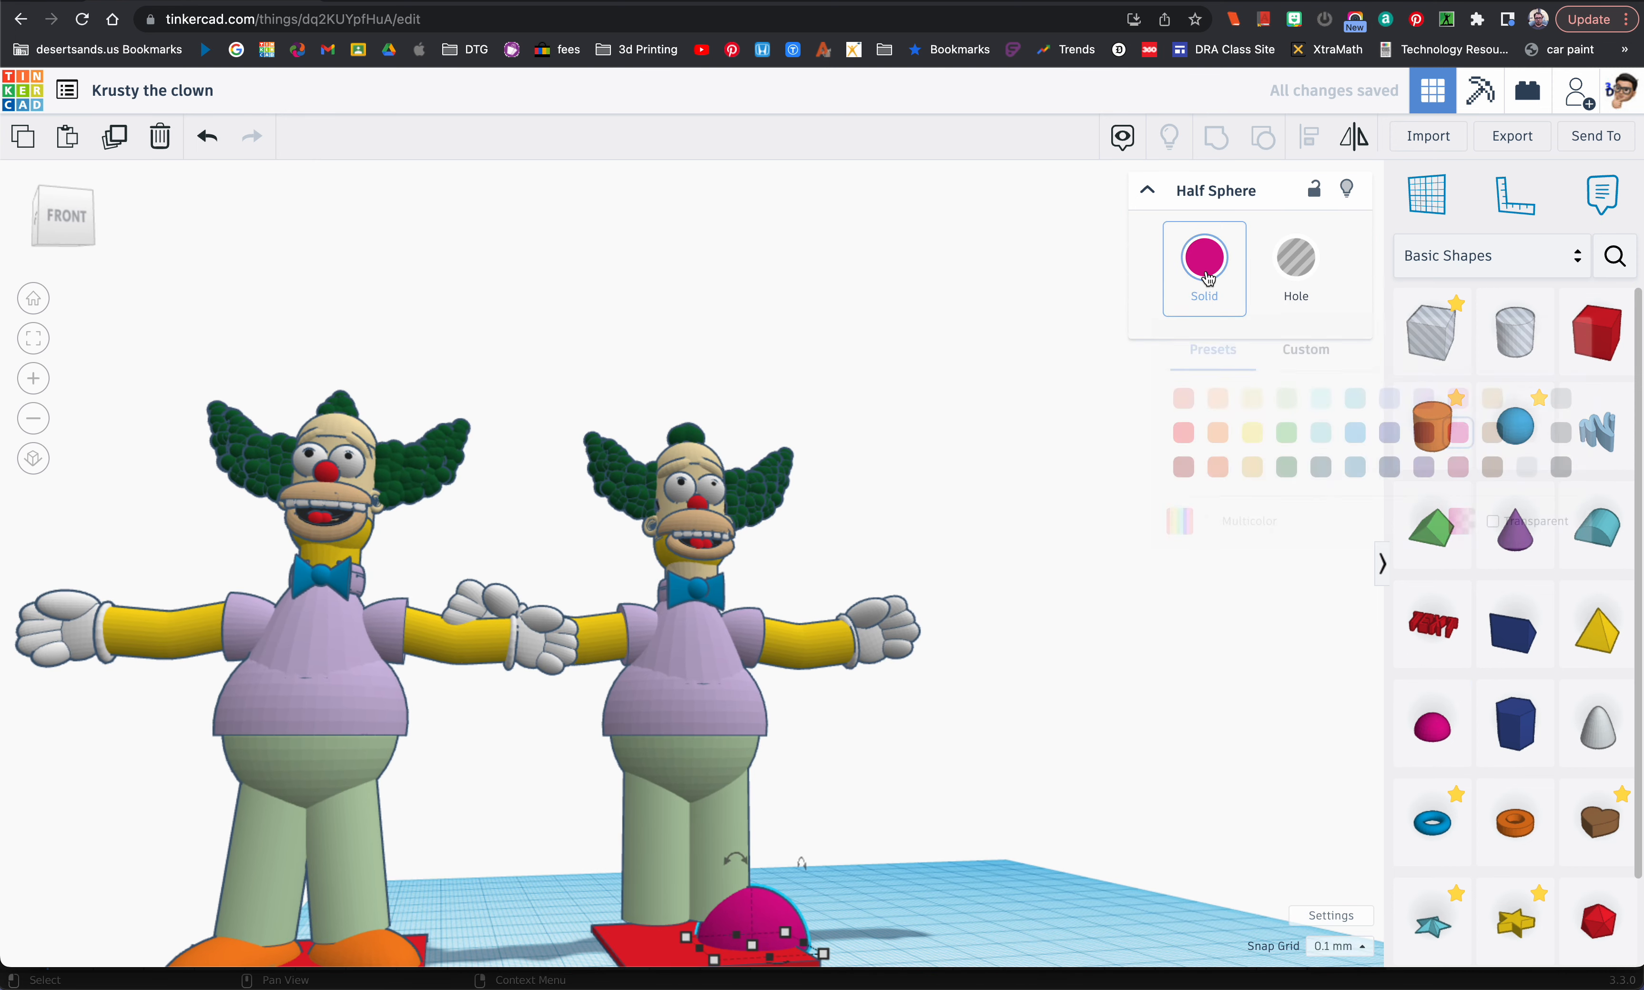
{"action": "left_click", "coordinate": [1225, 434]}
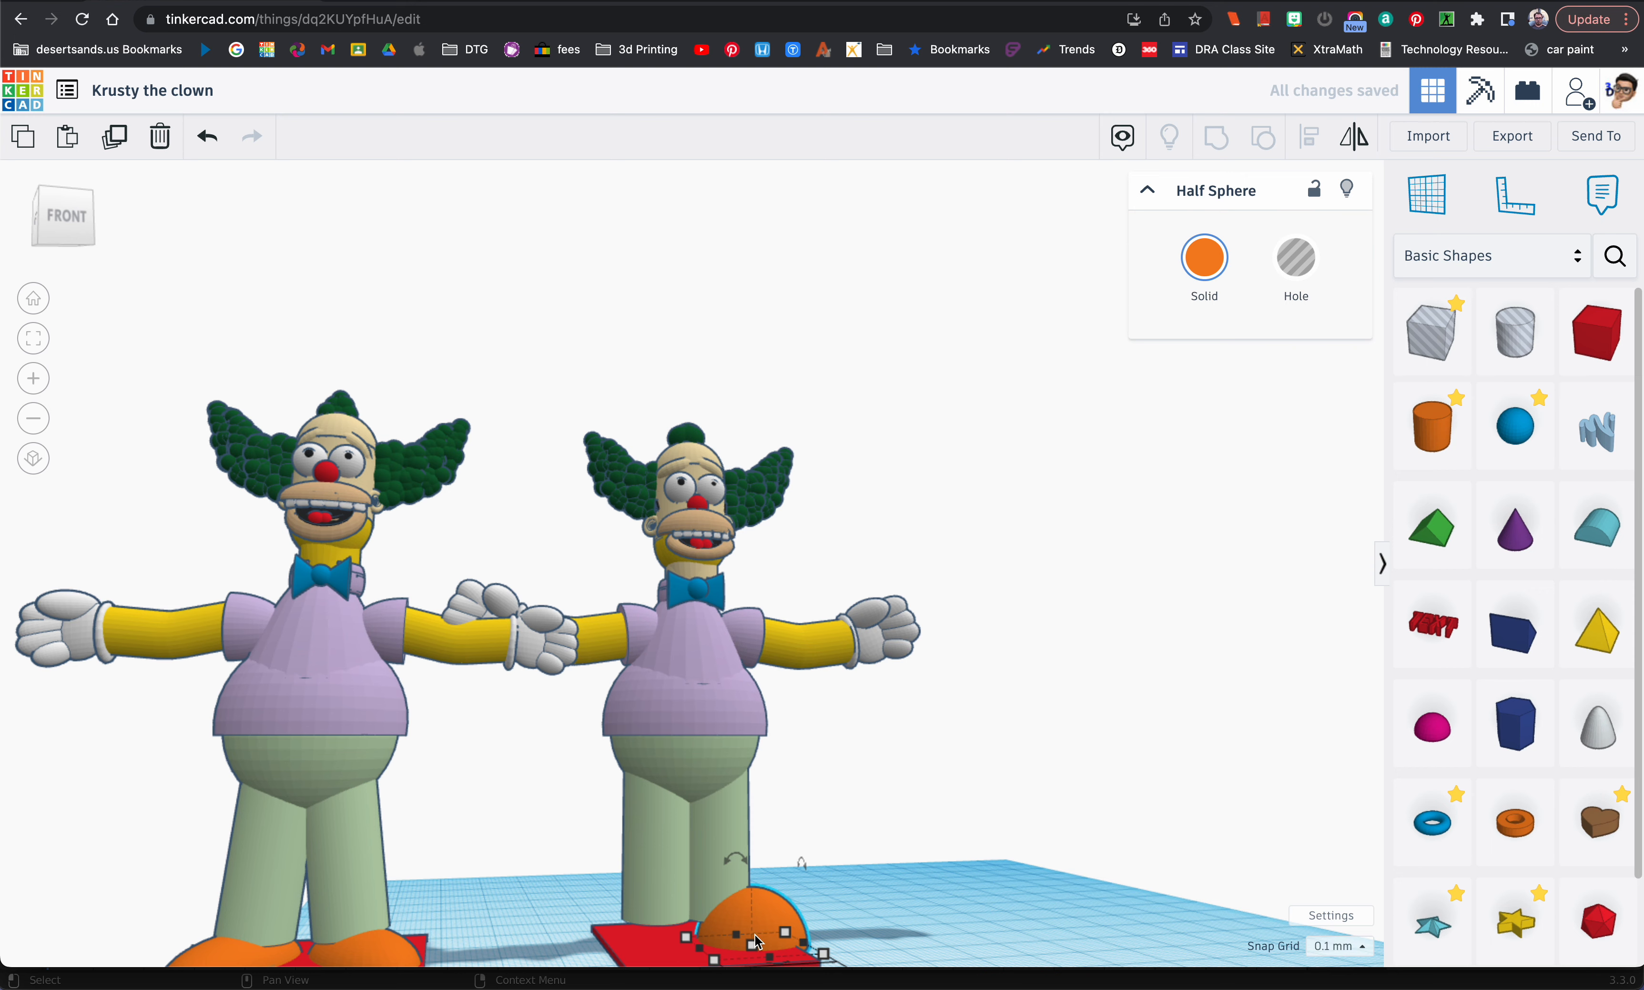
Step: Flatten the orange half sphere, stretch it to about 30.6 mm long and position it under the leg as a shoe
{"action": "right_click_drag", "start_coordinate": [761, 910], "coordinate": [763, 932]}
{"action": "right_click_drag", "start_coordinate": [758, 900], "coordinate": [763, 912]}
{"action": "left_click_drag", "start_coordinate": [747, 862], "coordinate": [747, 882]}
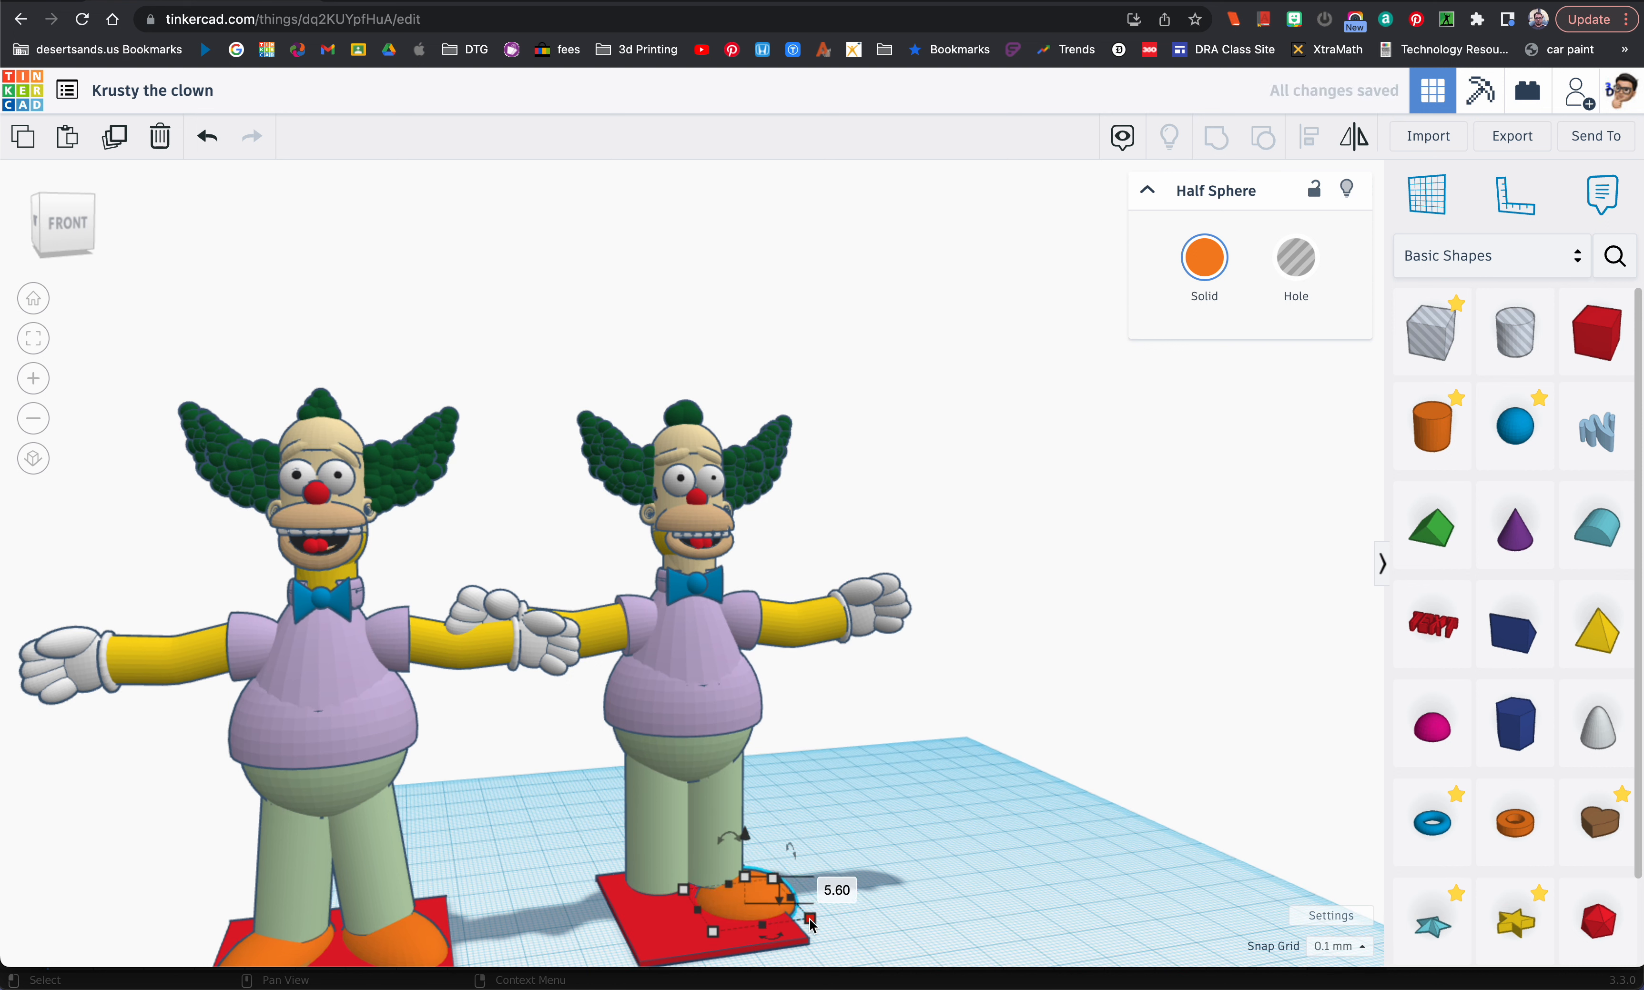
{"action": "left_click_drag", "start_coordinate": [802, 932], "coordinate": [816, 951]}
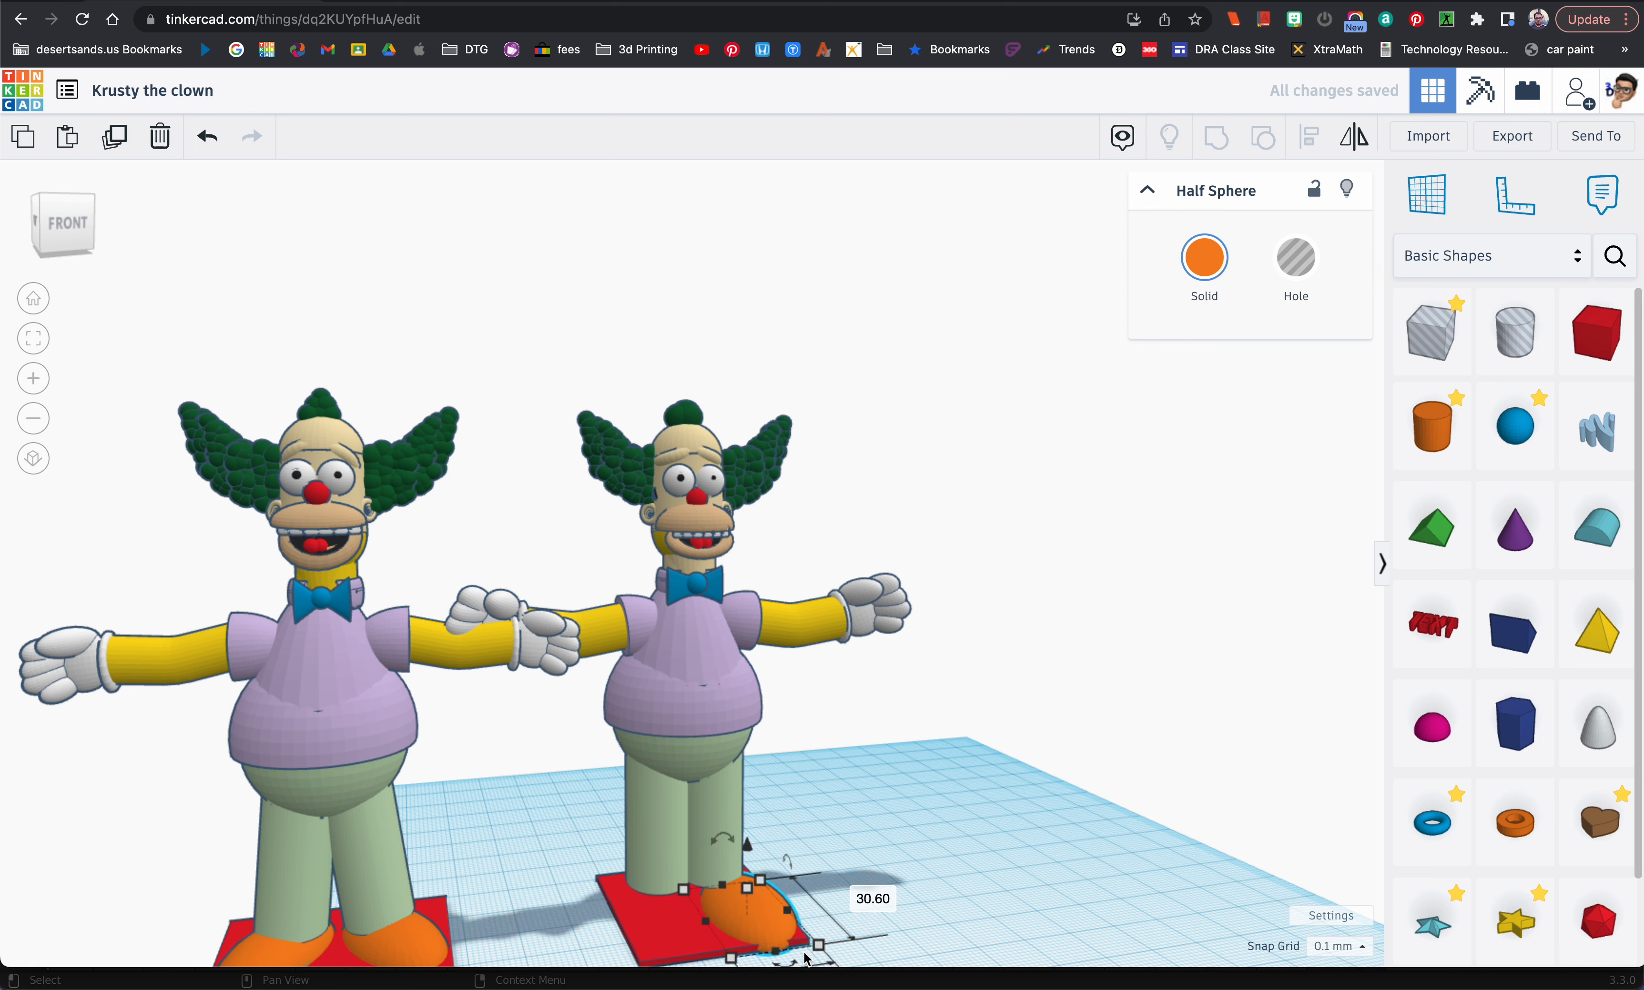
{"action": "left_click_drag", "start_coordinate": [794, 961], "coordinate": [755, 893]}
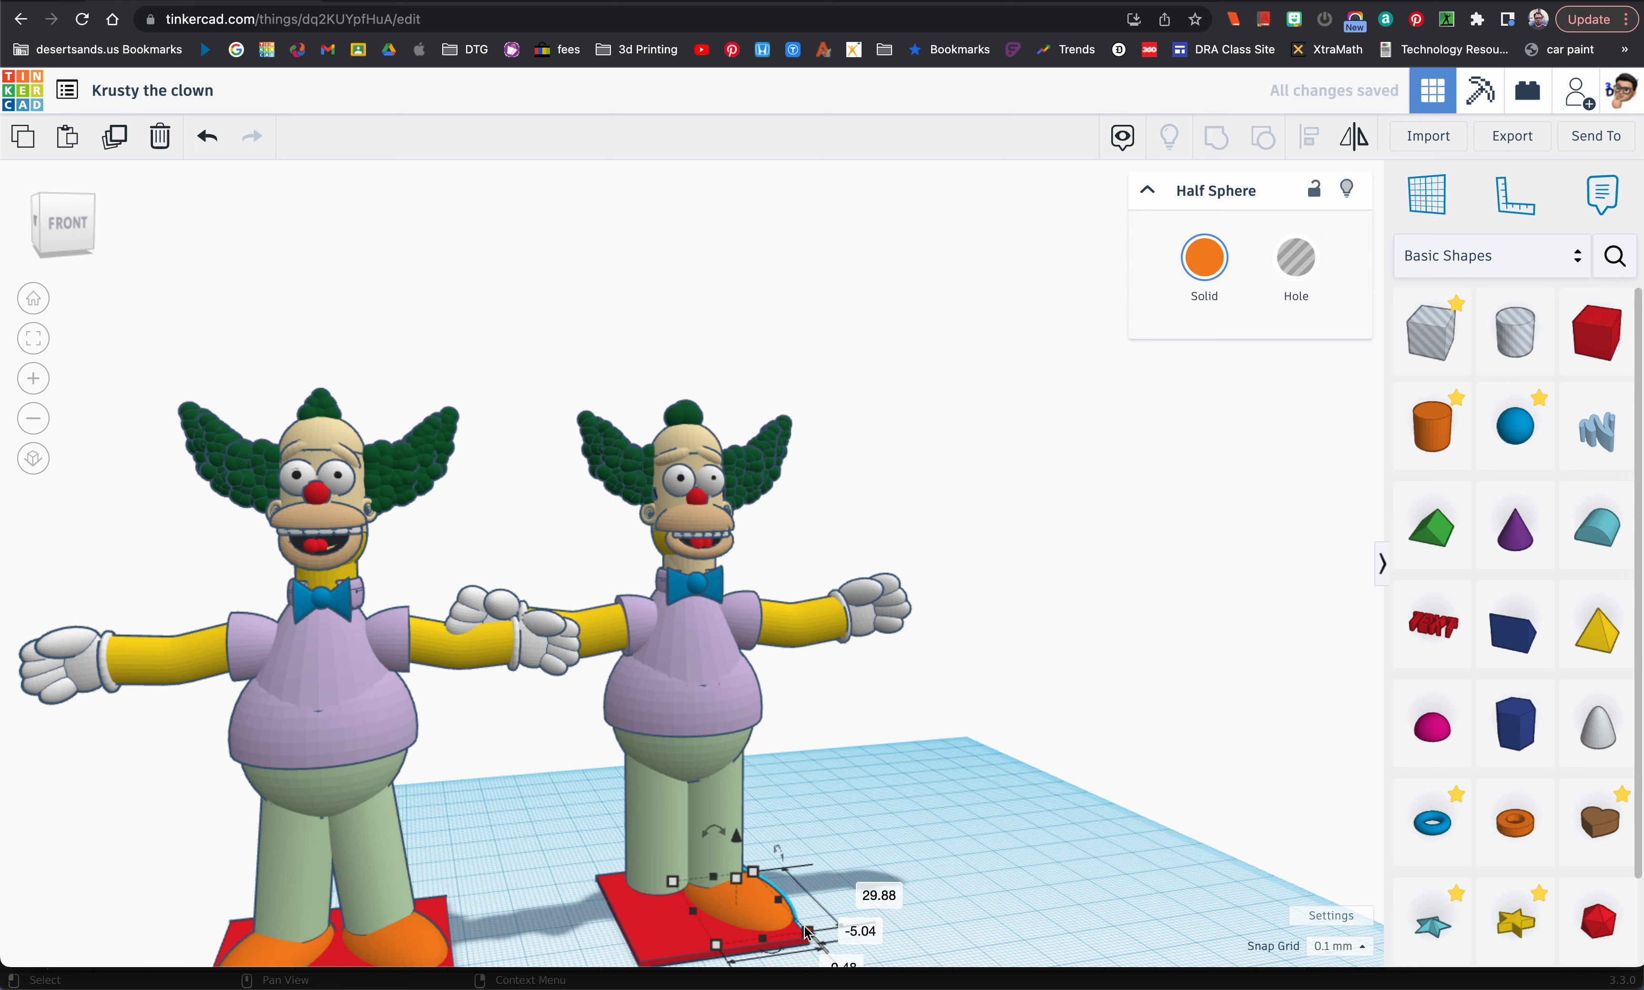
Step: Duplicate the orange shoe, mirror the copy and place it under the other leg
{"action": "left_click", "coordinate": [768, 909]}
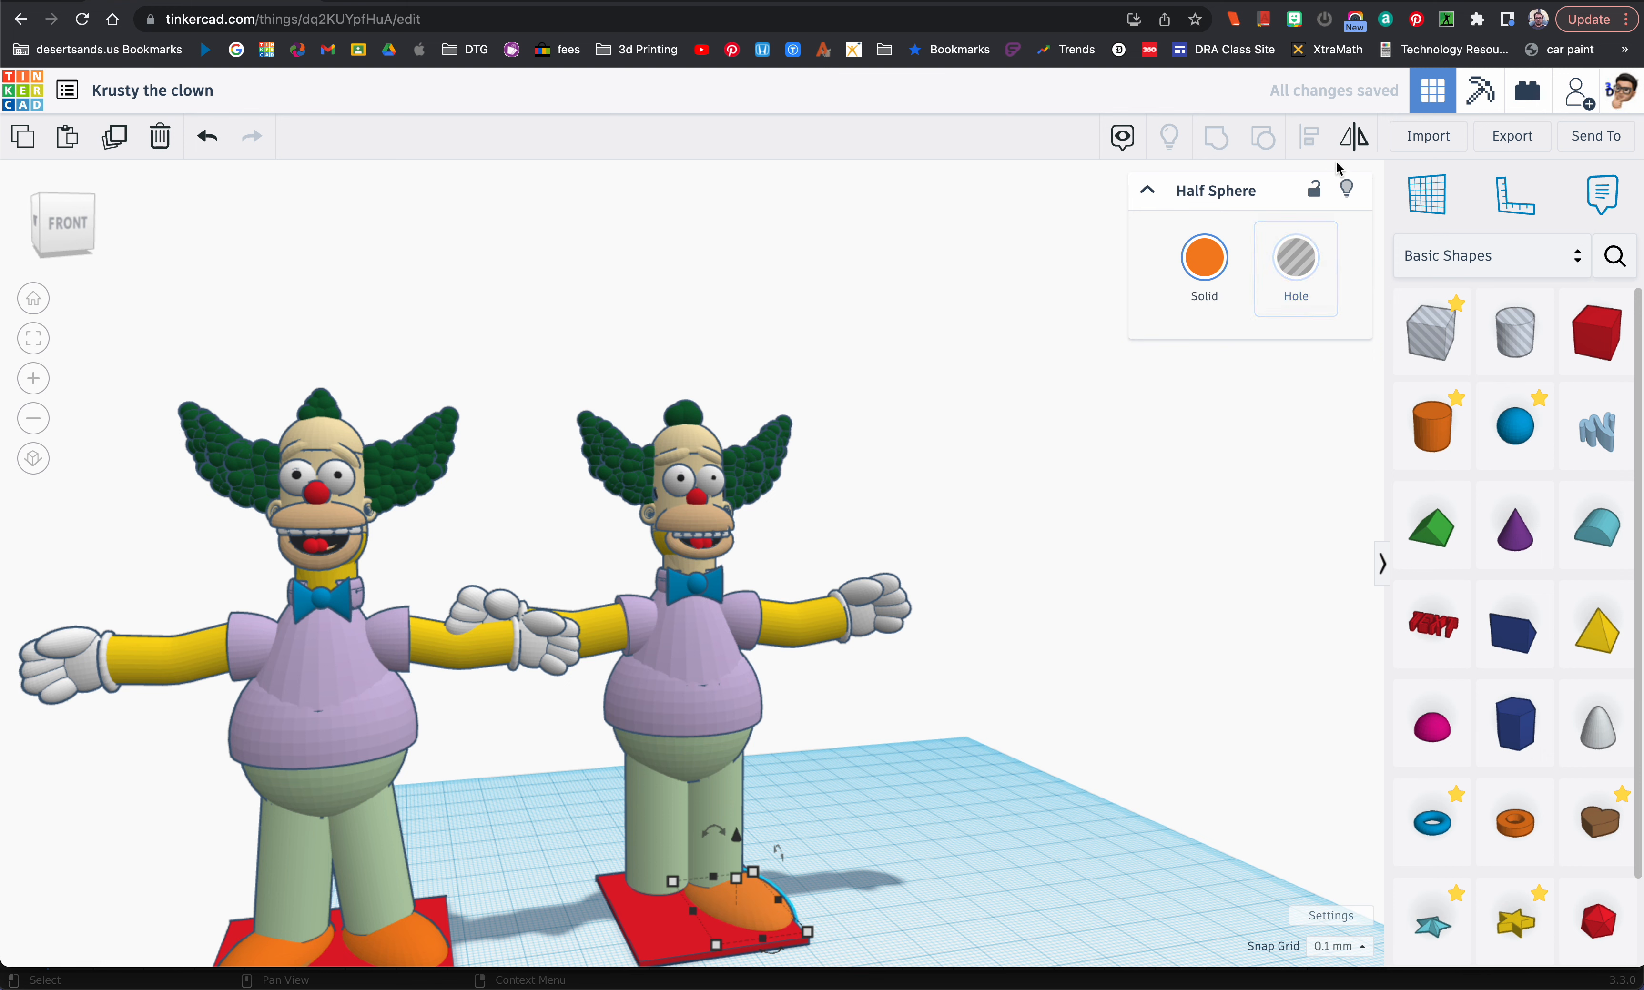
{"action": "left_click", "coordinate": [1356, 143]}
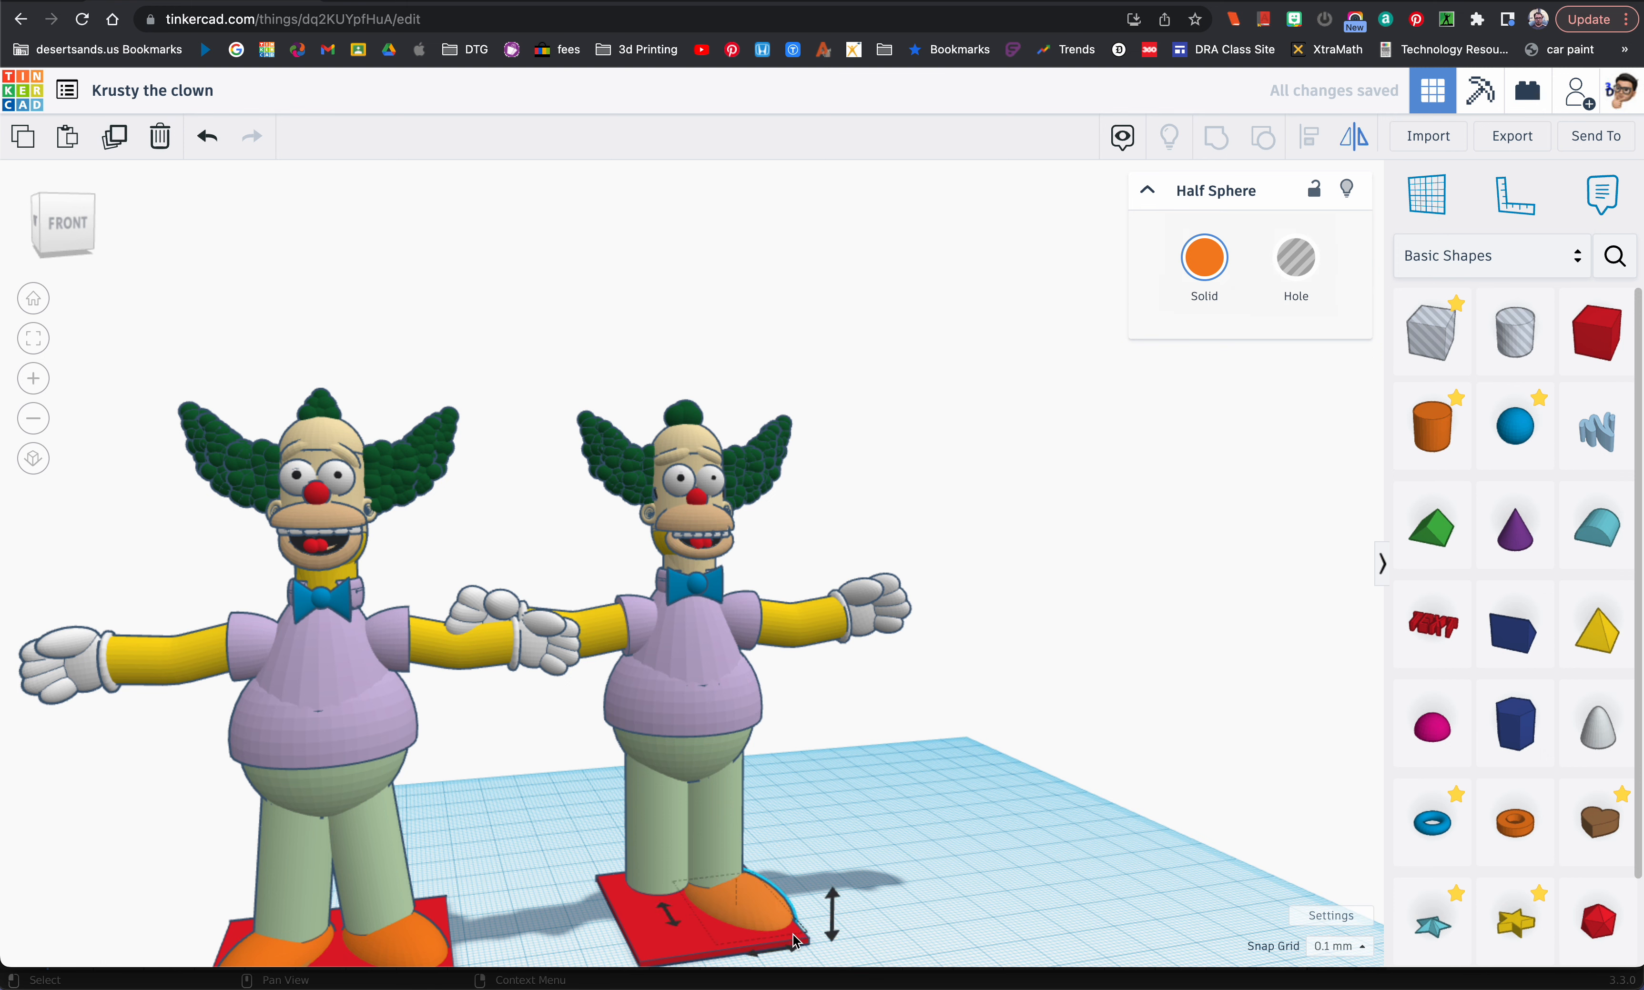
{"action": "left_click", "coordinate": [767, 930]}
{"action": "left_click_drag", "start_coordinate": [763, 926], "coordinate": [670, 922]}
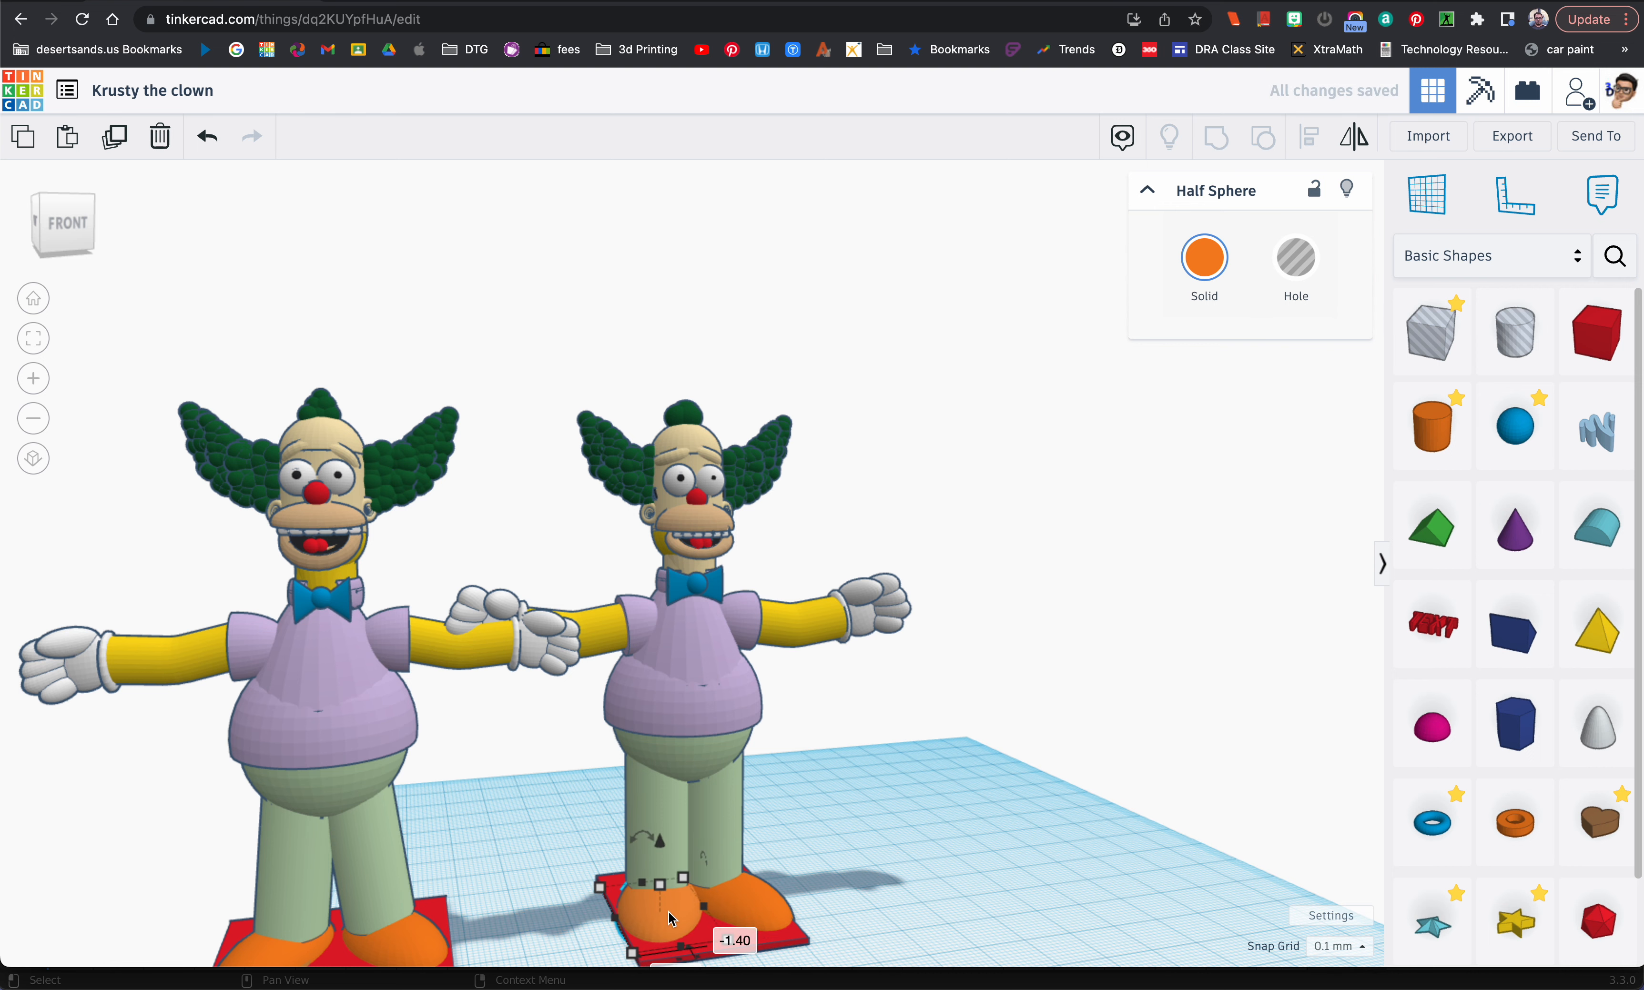
Step: Compare the shoes and trouser legs with the Krusty reference image, then return to Tinkercad and view the figure from the front
{"action": "key", "text": "super+Tab"}
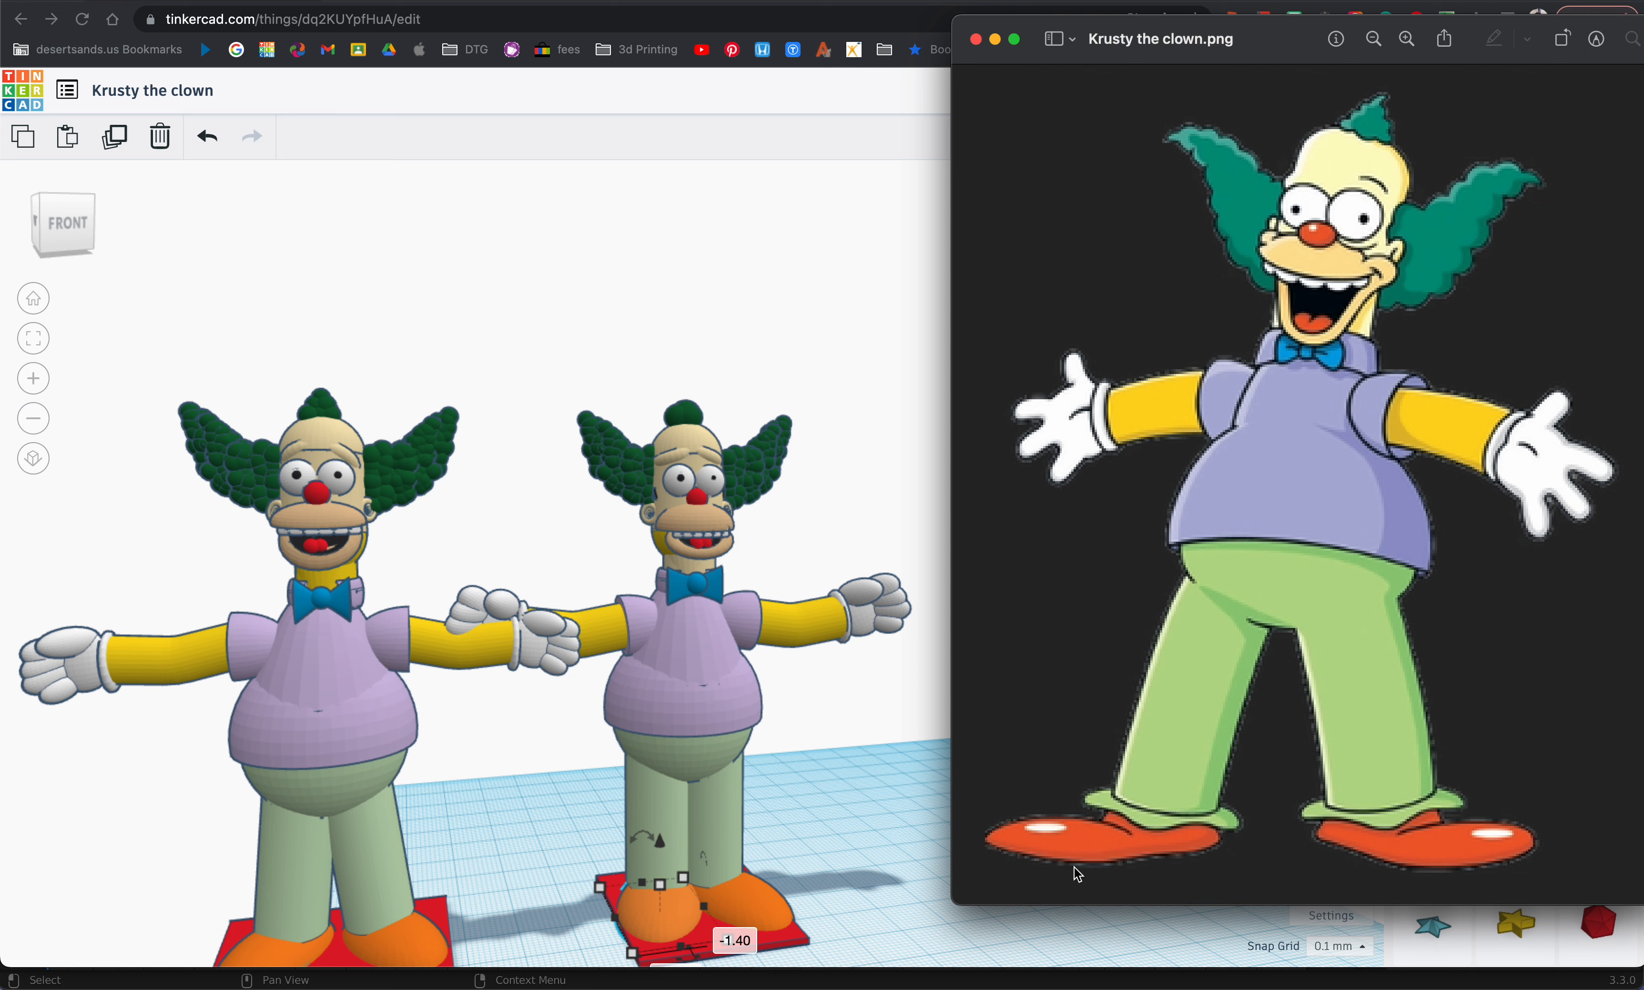
{"action": "key", "text": "super+Tab"}
{"action": "right_click_drag", "start_coordinate": [802, 925], "coordinate": [717, 917]}
{"action": "left_click", "coordinate": [865, 883]}
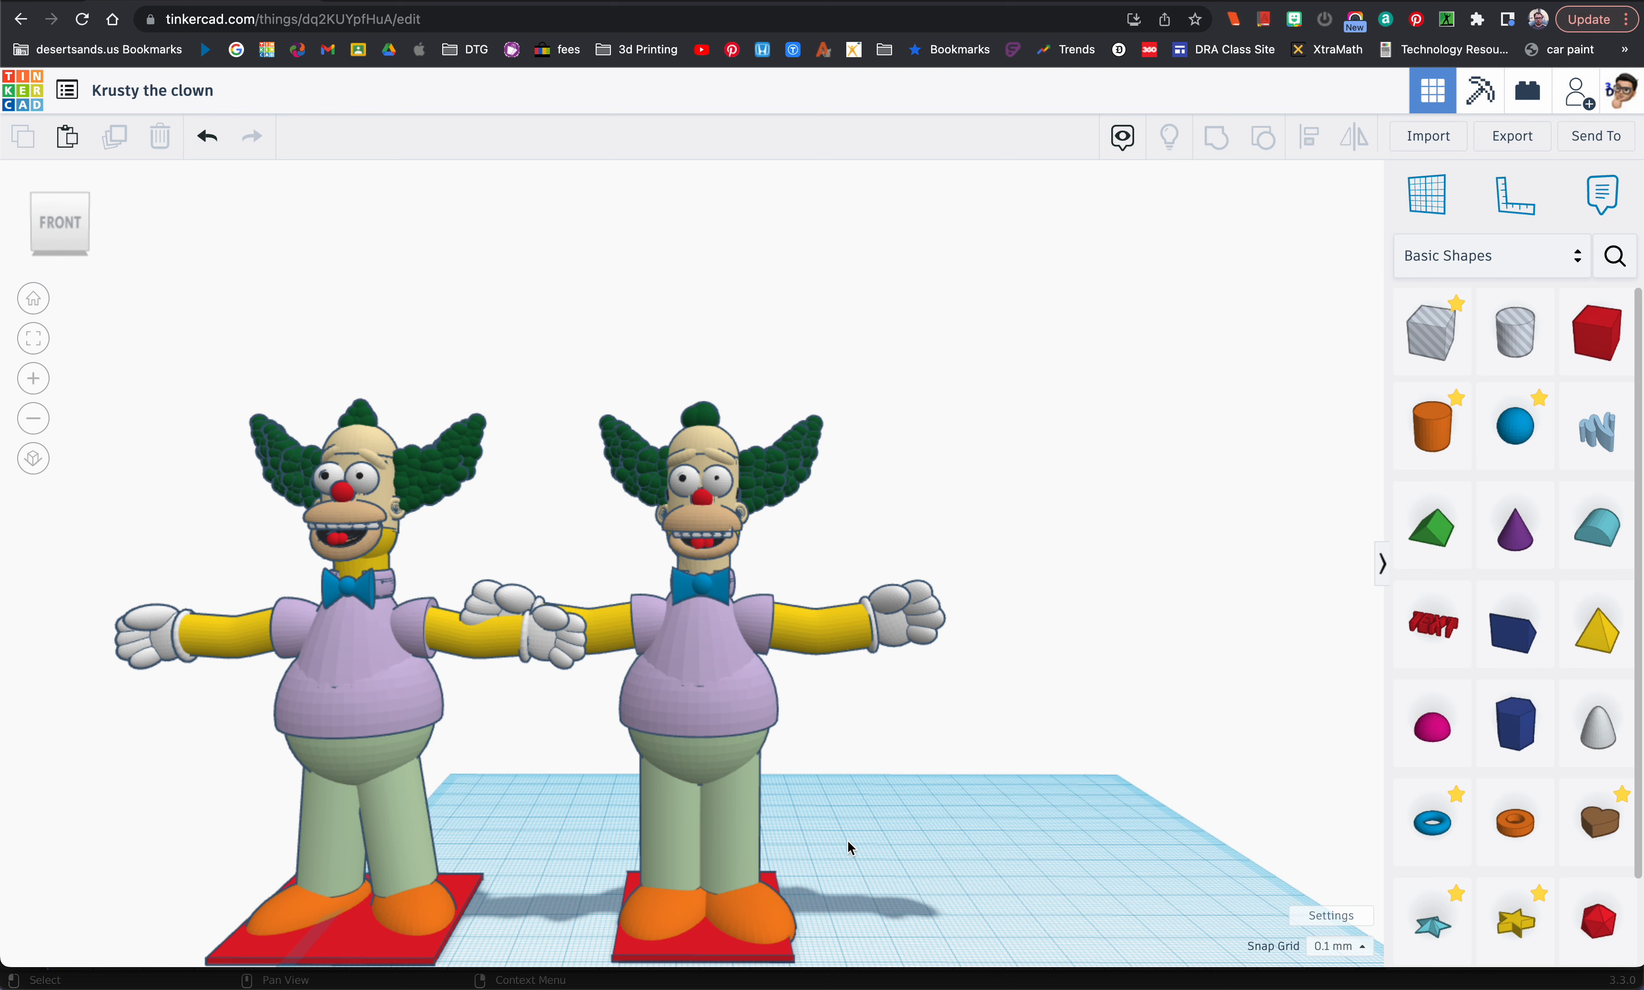
Step: Place a cylinder on the workplane beside the figure and set its height to 14 mm, matching the leg's 14 mm dimension
{"action": "left_click_drag", "start_coordinate": [1423, 461], "coordinate": [992, 891]}
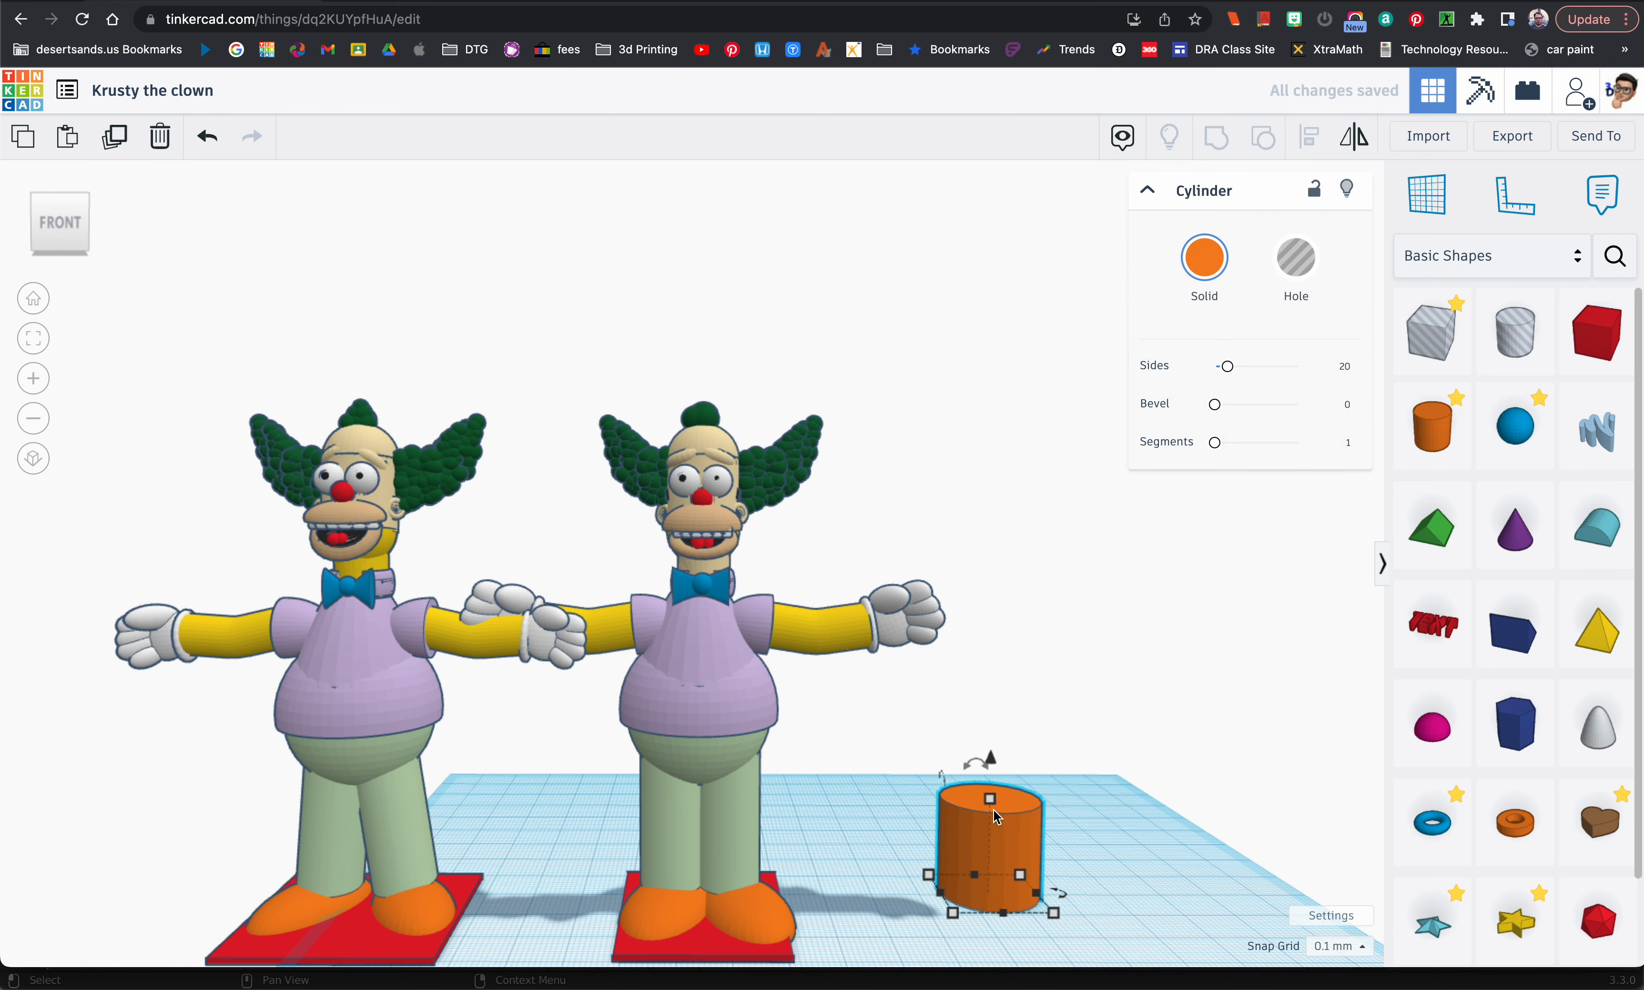
{"action": "left_click", "coordinate": [730, 860]}
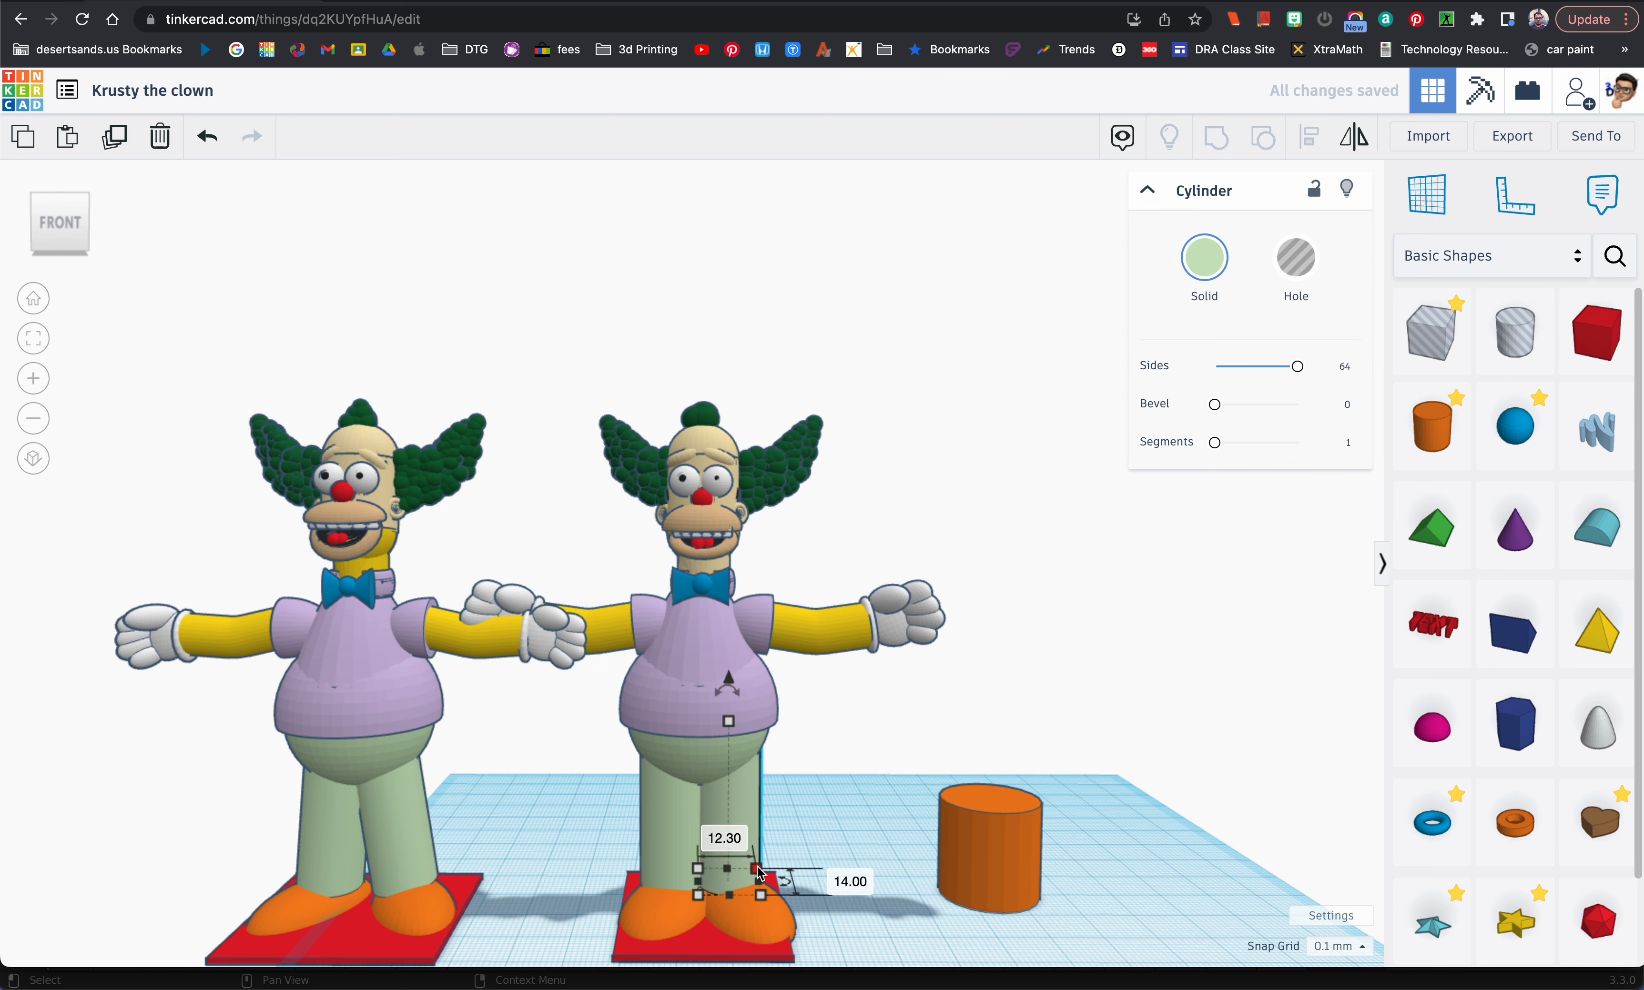
{"action": "left_click", "coordinate": [981, 867]}
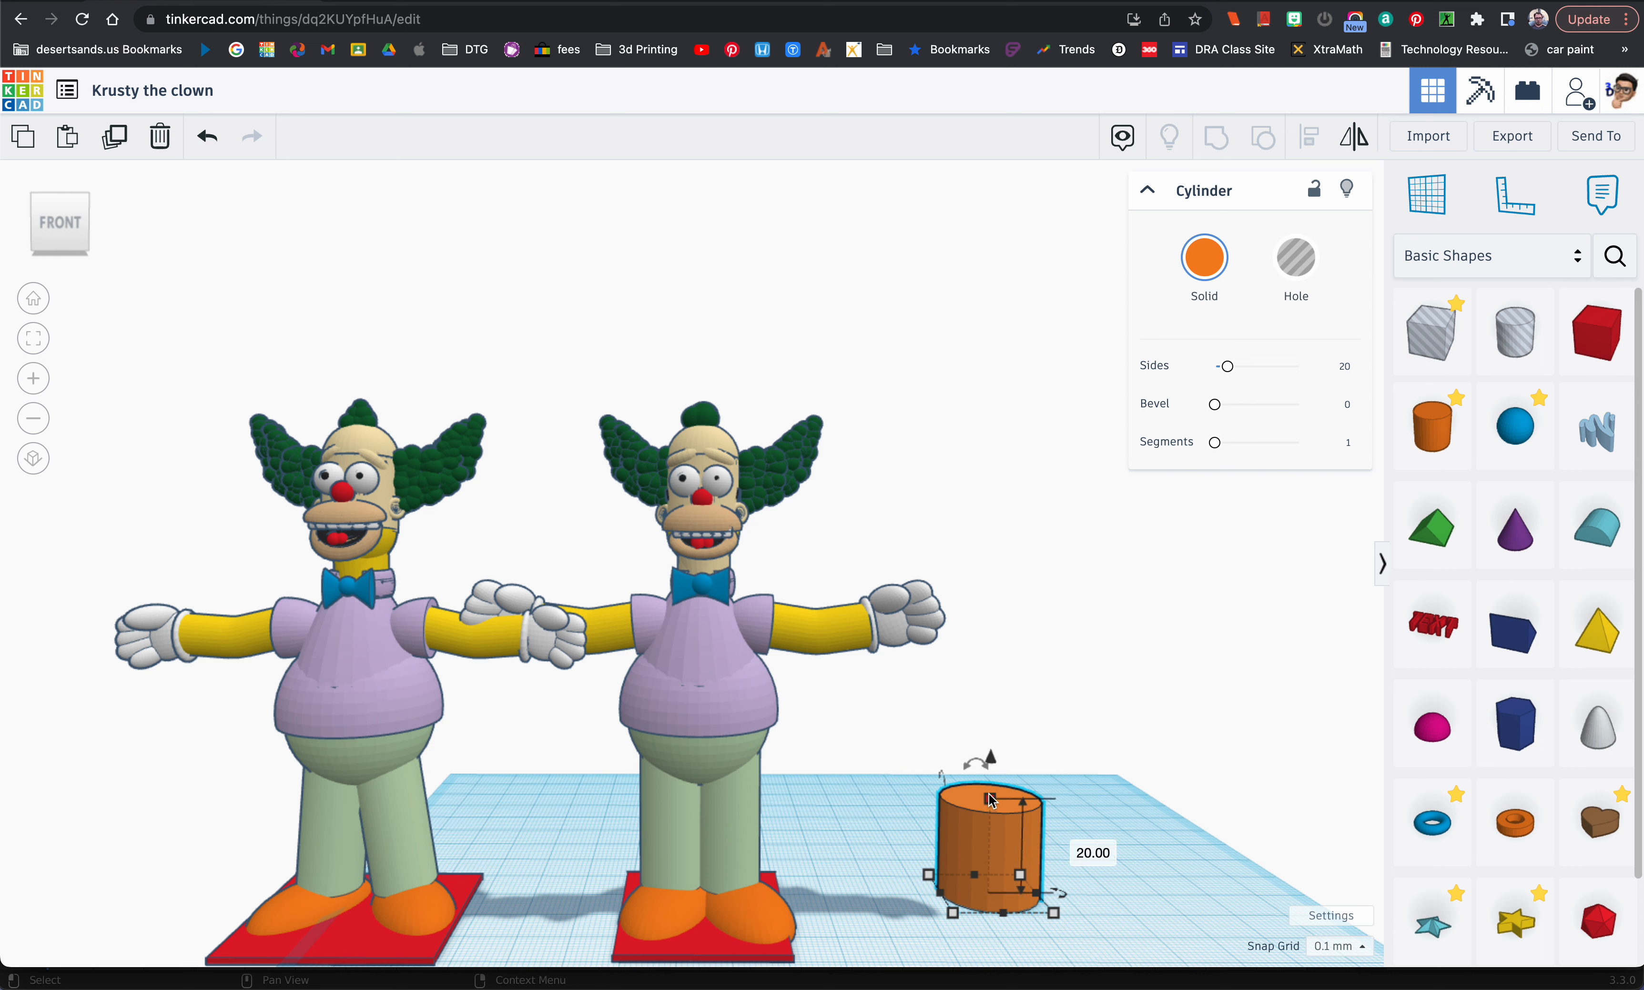
{"action": "left_click", "coordinate": [1080, 850]}
{"action": "type", "text": "14"}
{"action": "key", "text": "Return"}
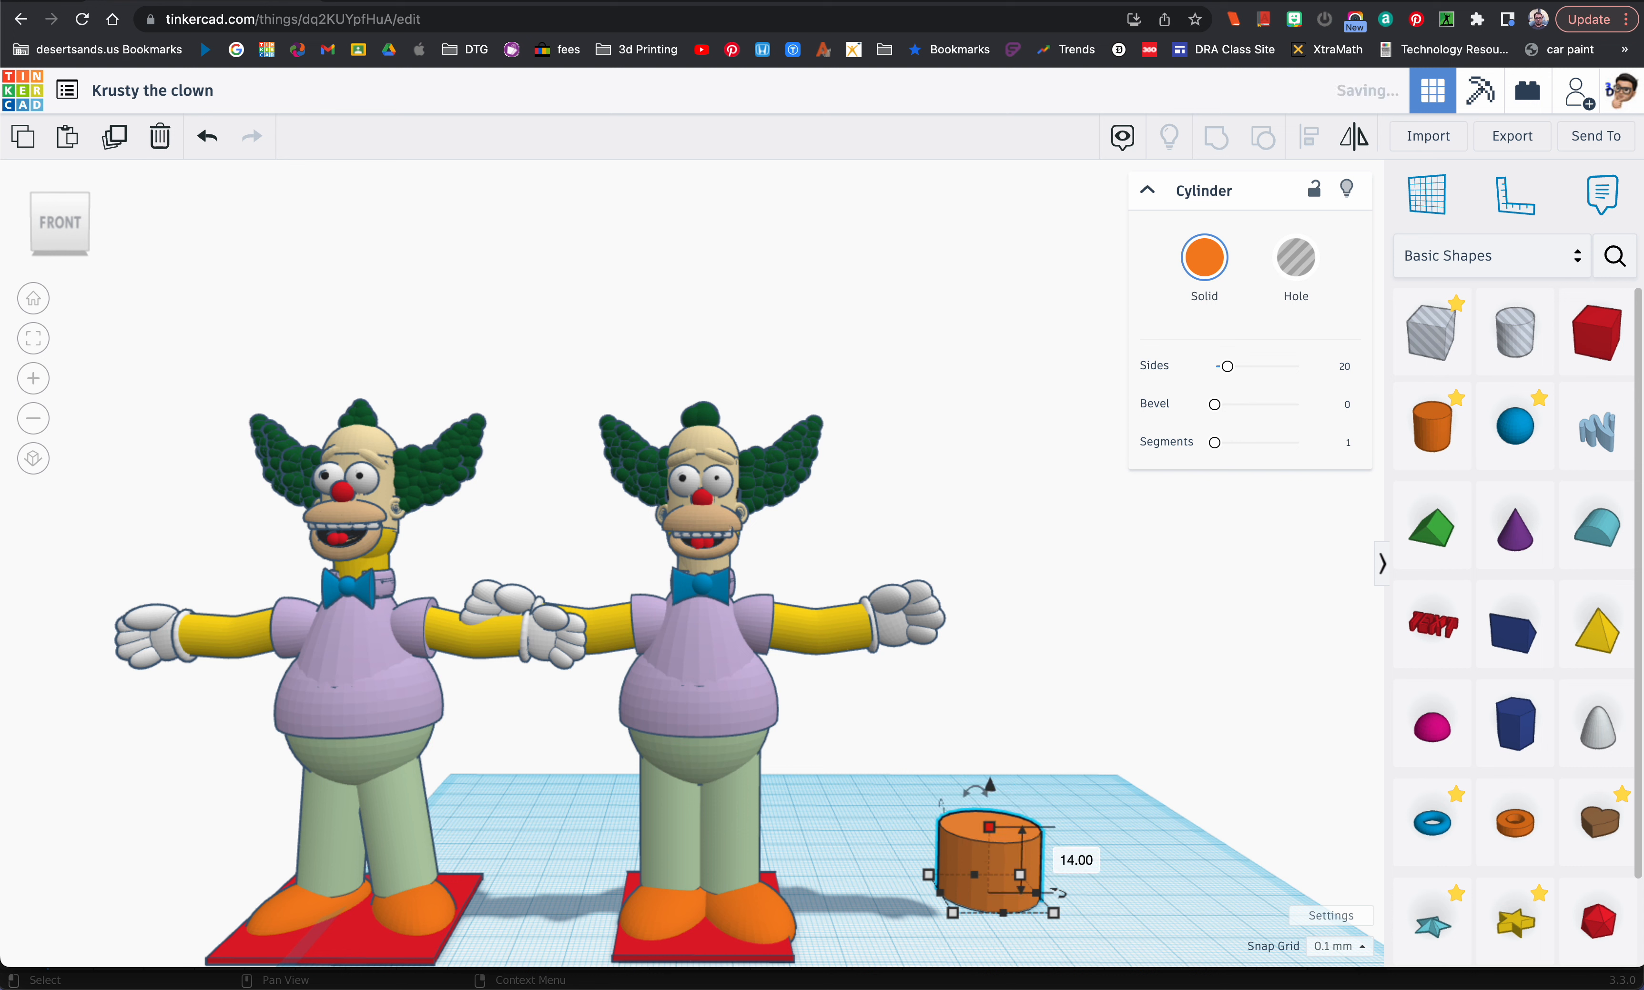
Step: Set the depth of the orange cylinder beside the figure to 14 mm
{"action": "left_click", "coordinate": [1120, 906]}
{"action": "type", "text": "14"}
{"action": "key", "text": "Return"}
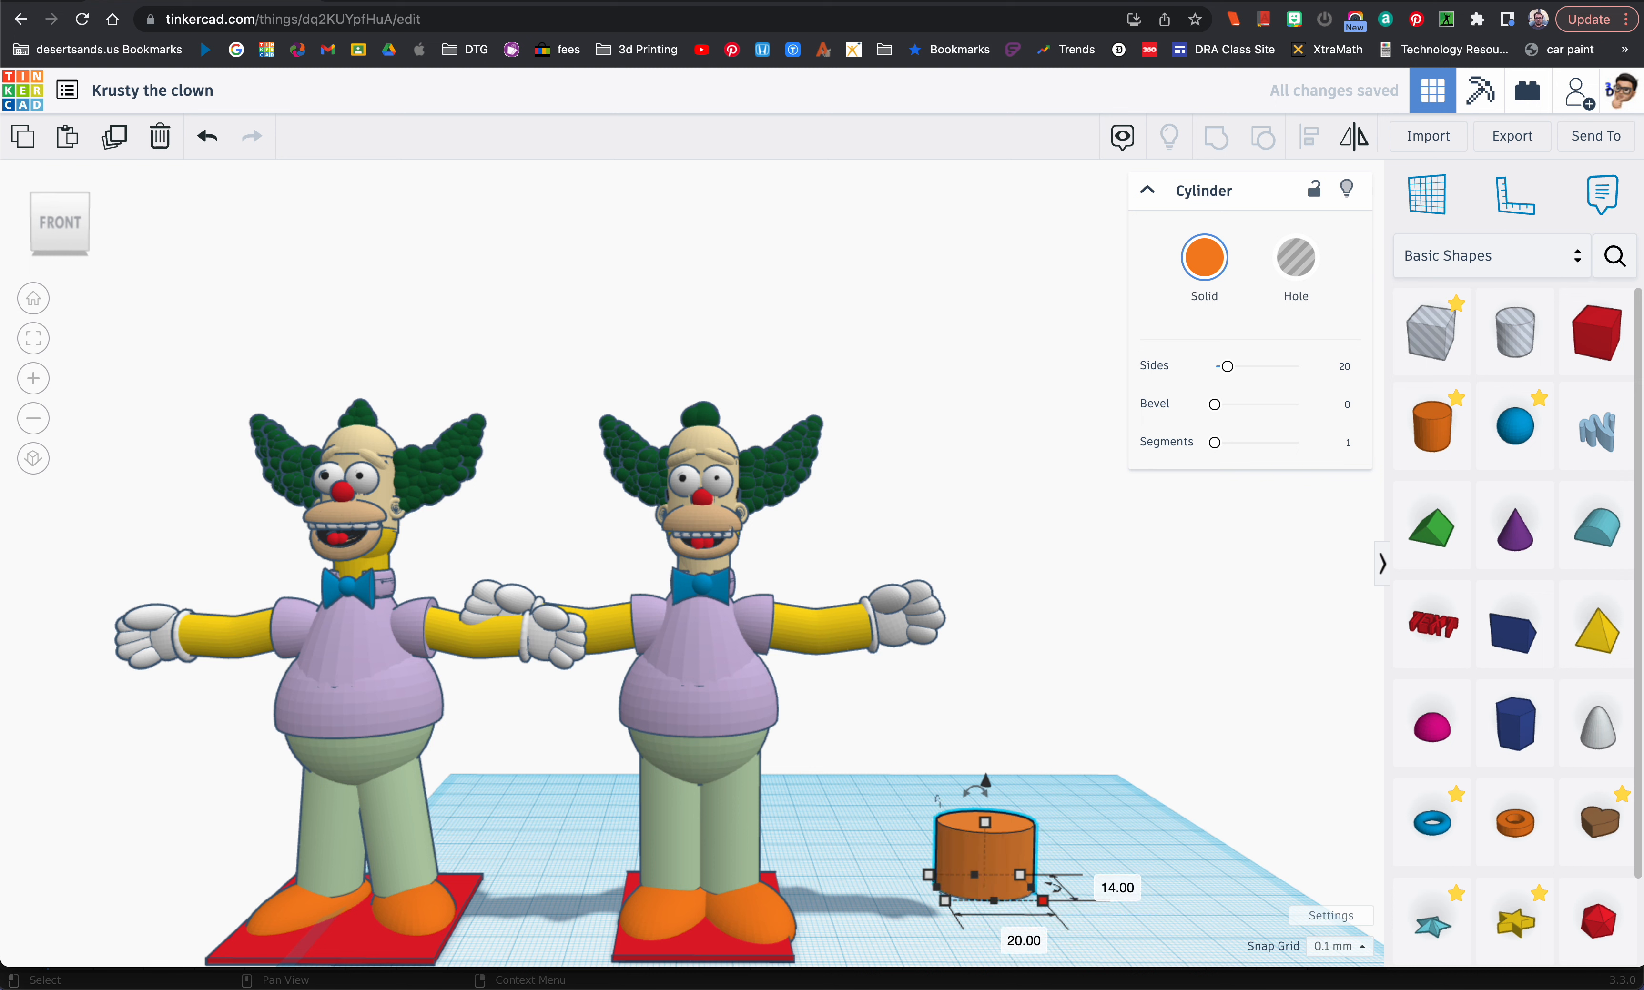
Step: Resize the orange cylinder to 18 mm wide, 18 mm deep and 1 mm high
{"action": "left_click", "coordinate": [1111, 893]}
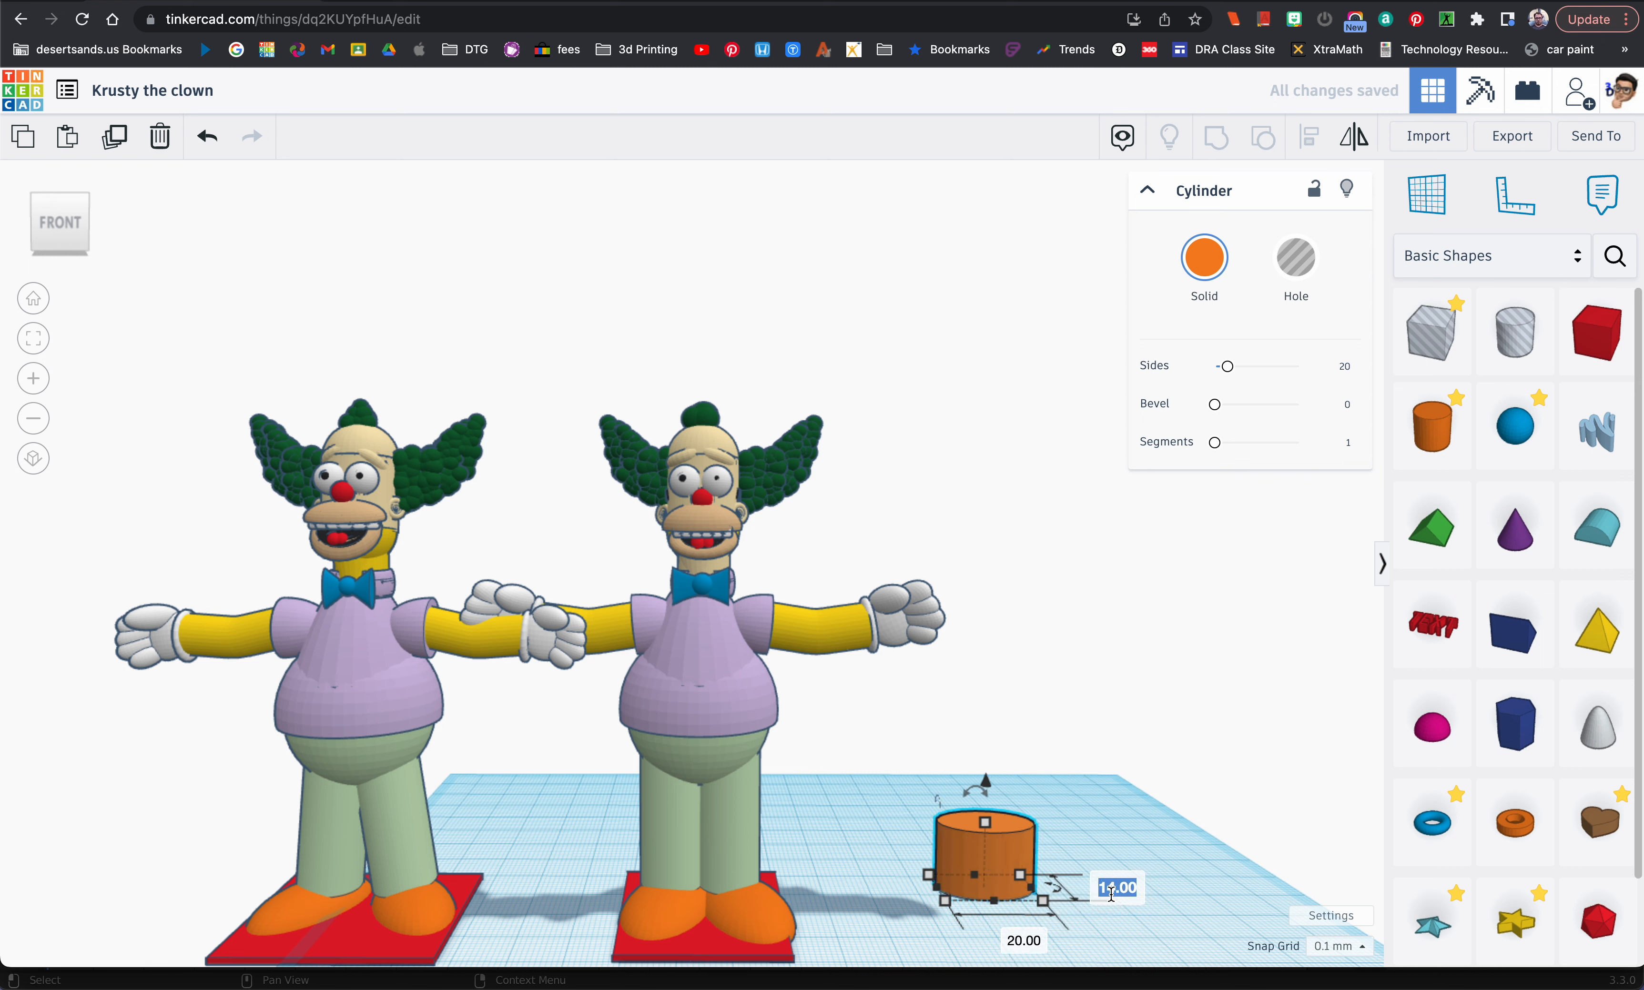
{"action": "type", "text": "18"}
{"action": "left_click", "coordinate": [1034, 947]}
{"action": "type", "text": "18"}
{"action": "key", "text": "Return"}
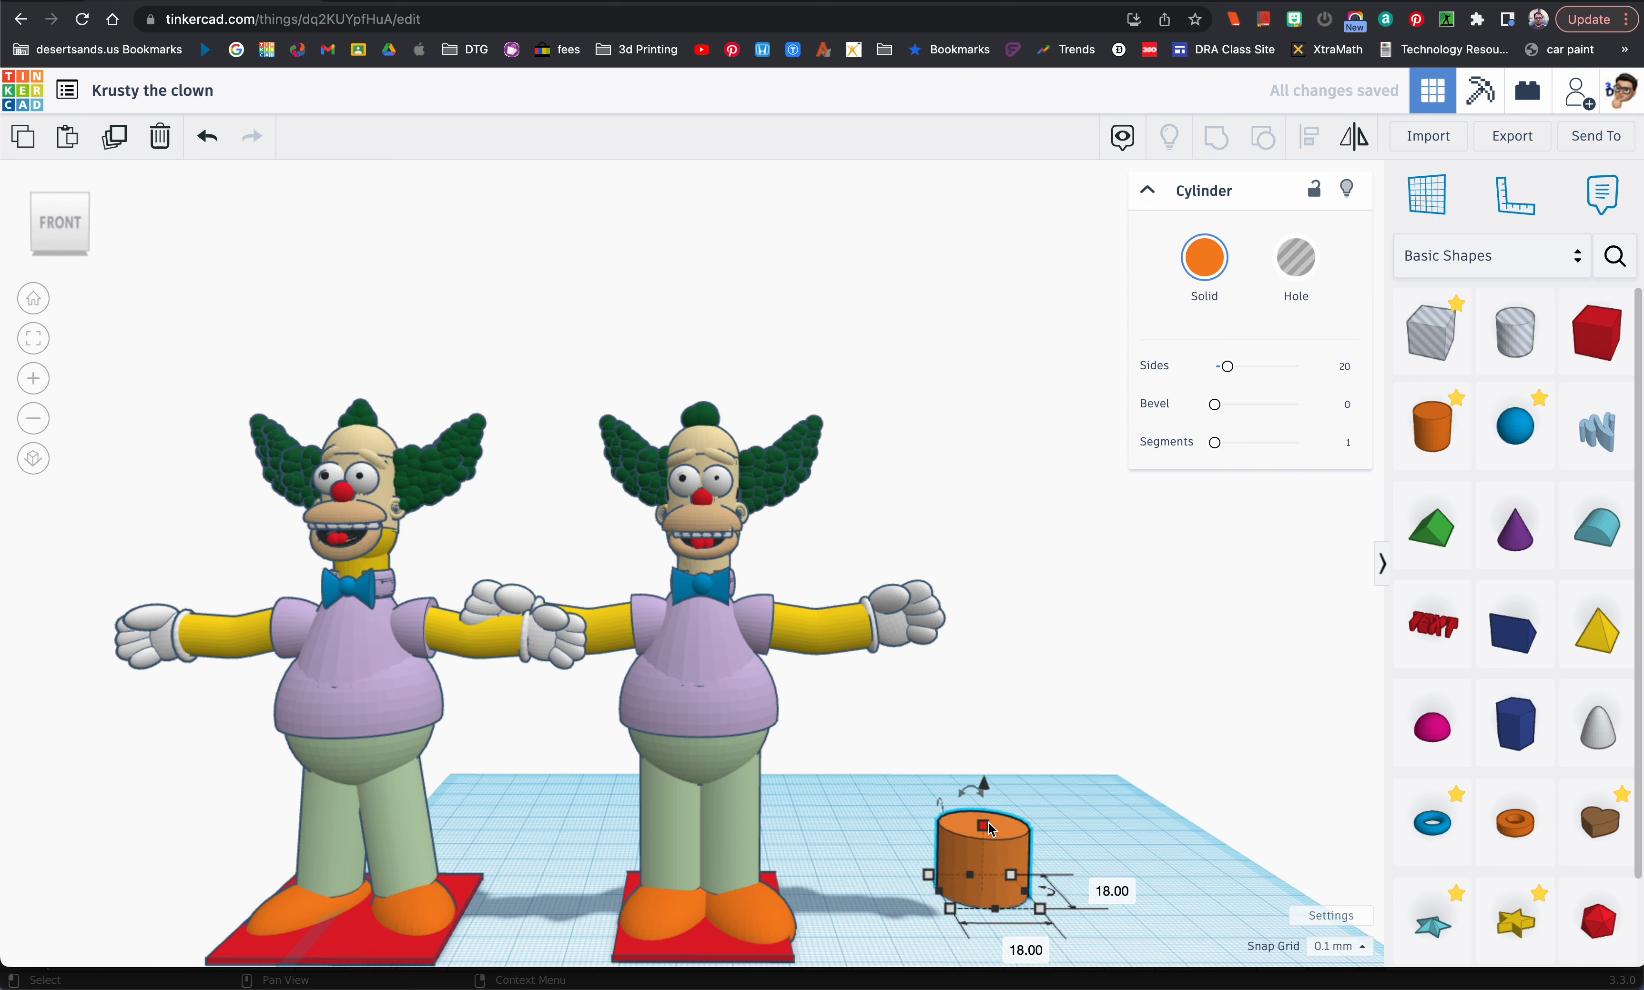
{"action": "left_click", "coordinate": [1065, 857]}
{"action": "type", "text": "1"}
{"action": "key", "text": "Return"}
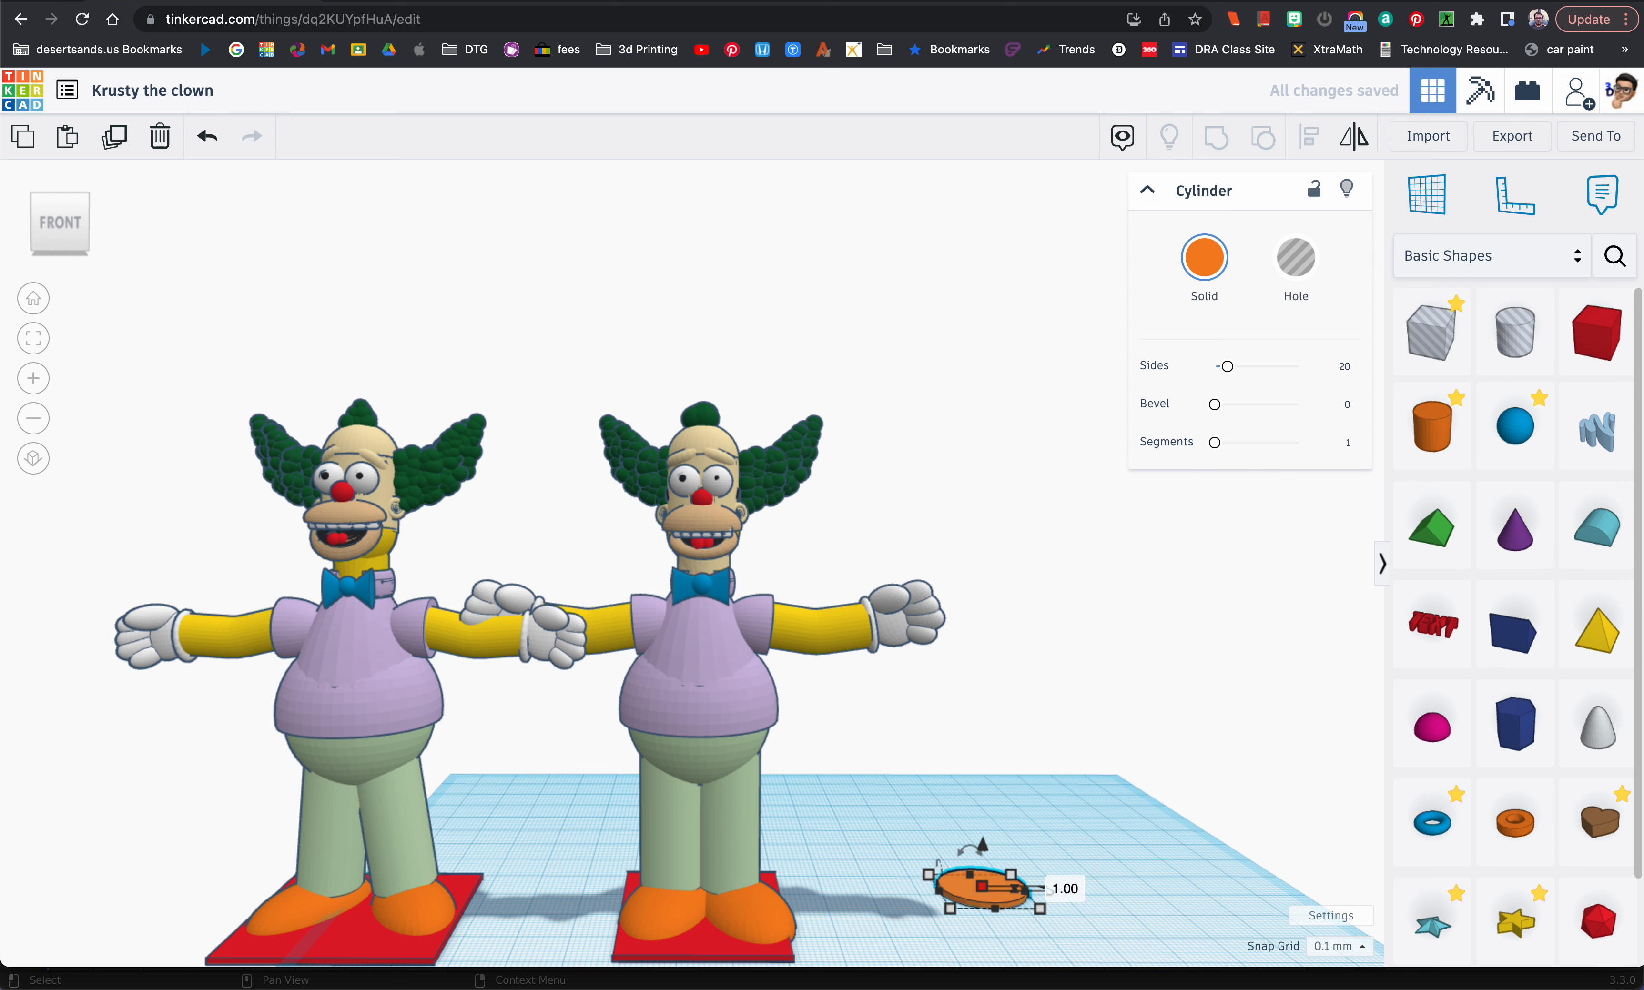
Step: Recolour the thin cylinder from the presets to the light green of the trousers
{"action": "left_click", "coordinate": [1205, 258]}
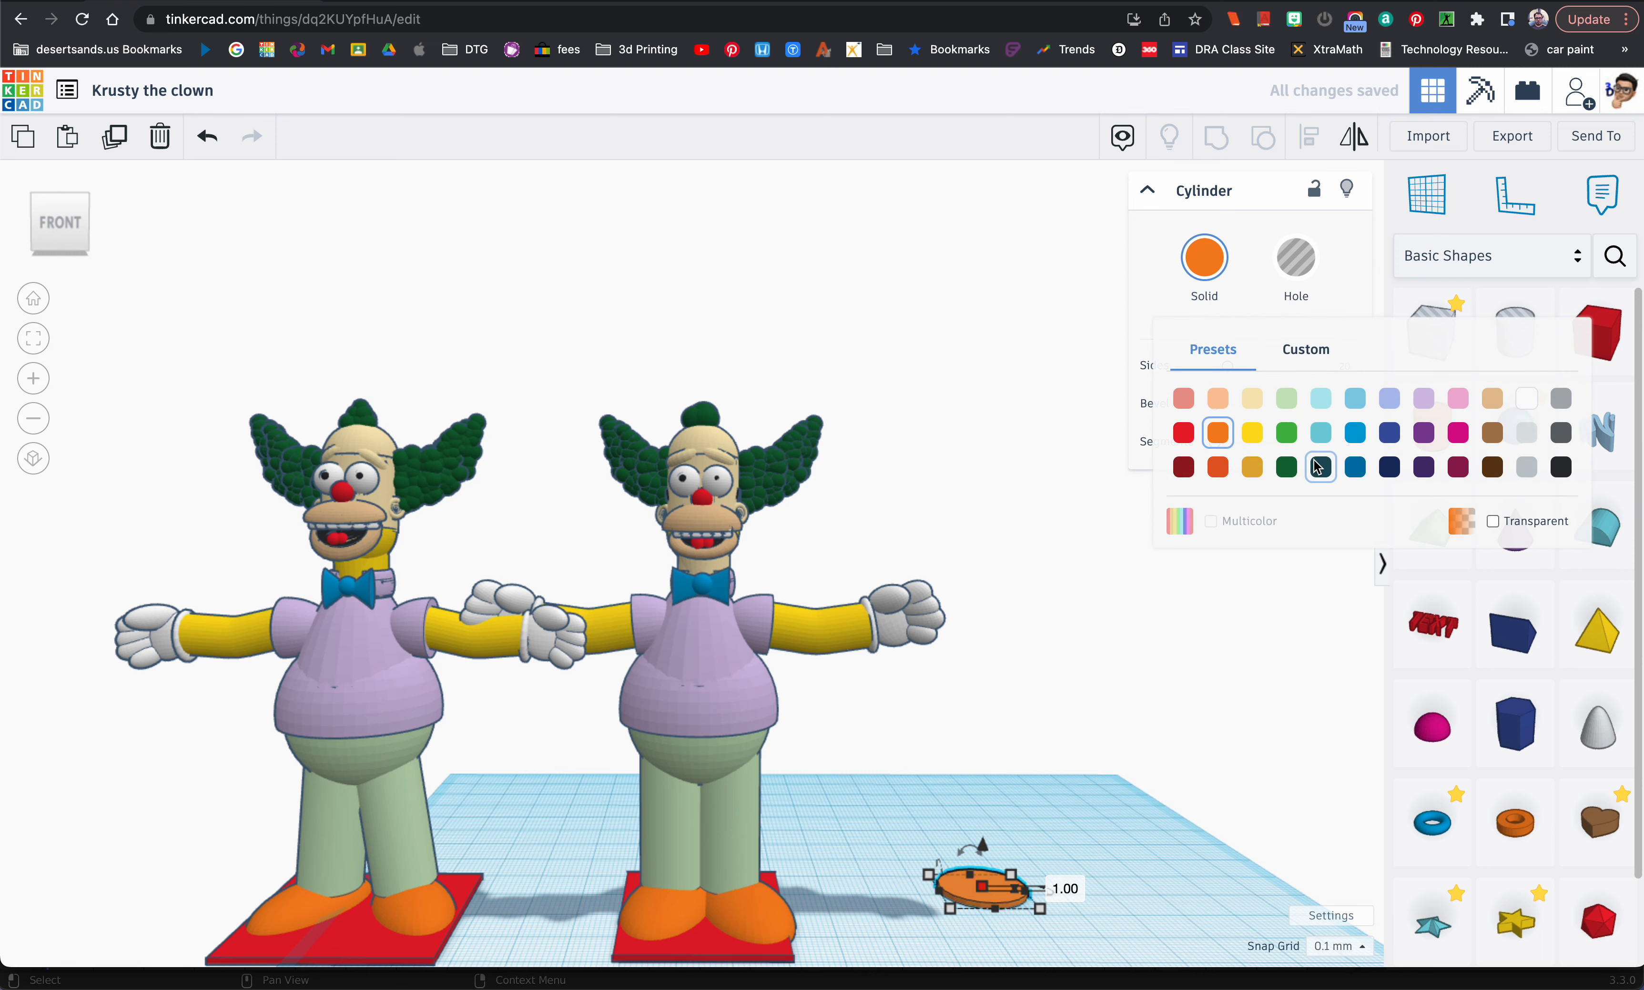
{"action": "left_click", "coordinate": [1286, 398]}
{"action": "left_click_drag", "start_coordinate": [960, 897], "coordinate": [737, 838]}
{"action": "right_click_drag", "start_coordinate": [811, 870], "coordinate": [764, 912]}
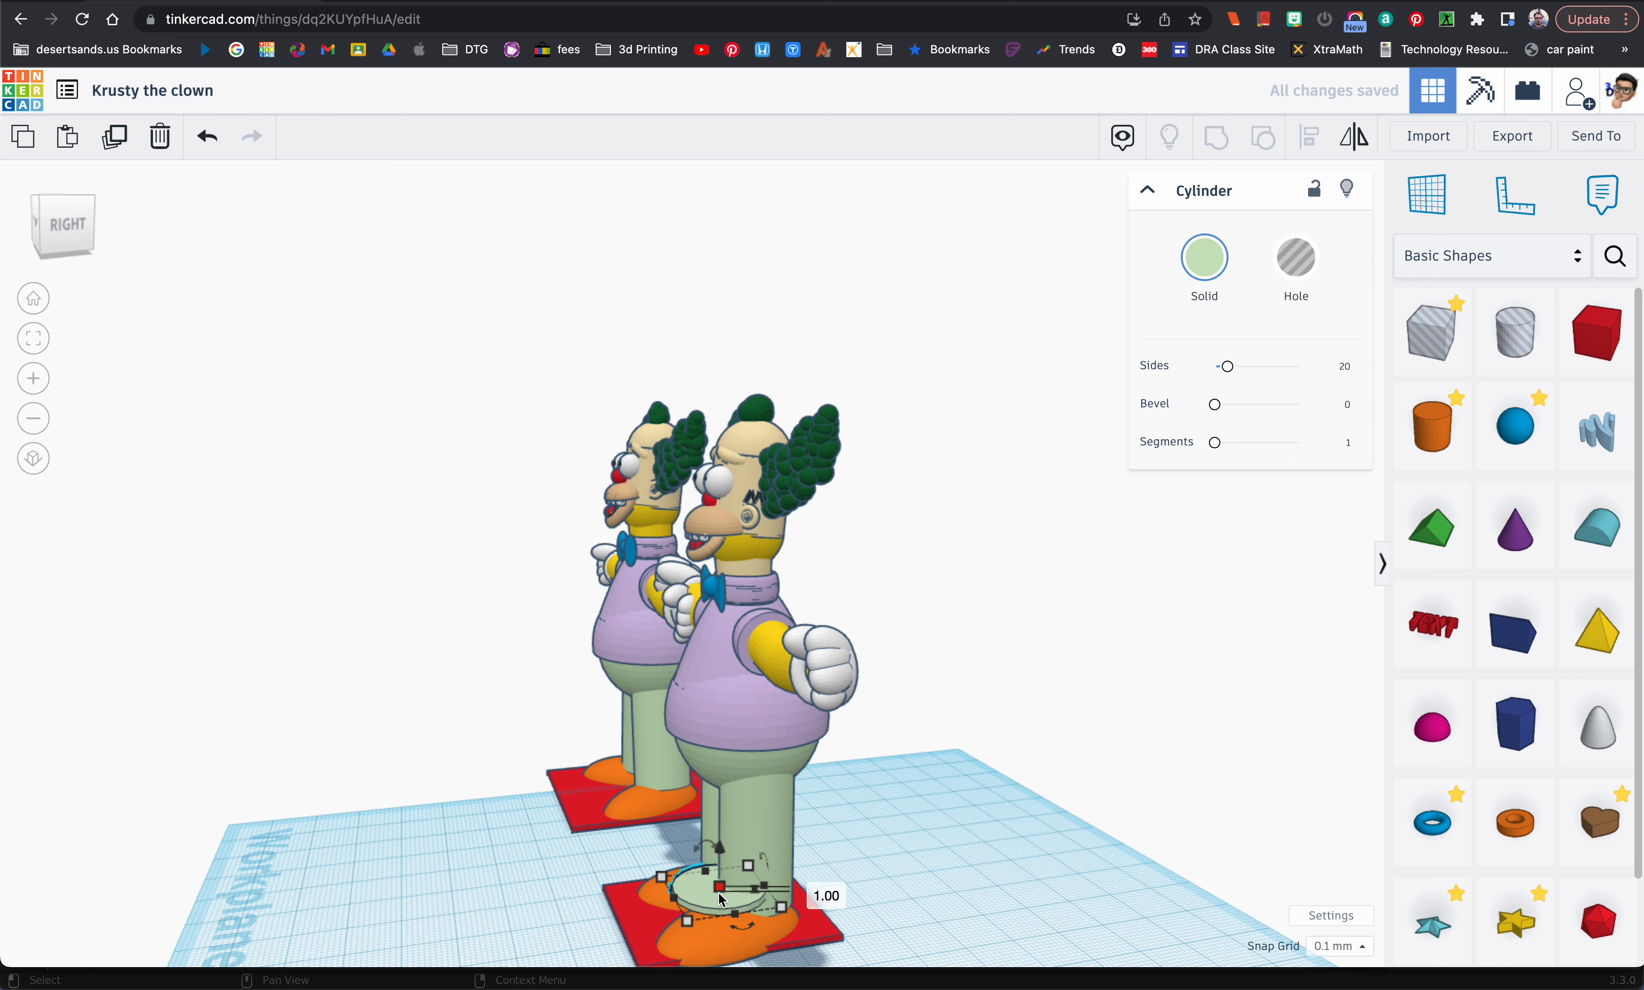
{"action": "left_click_drag", "start_coordinate": [719, 891], "coordinate": [719, 889]}
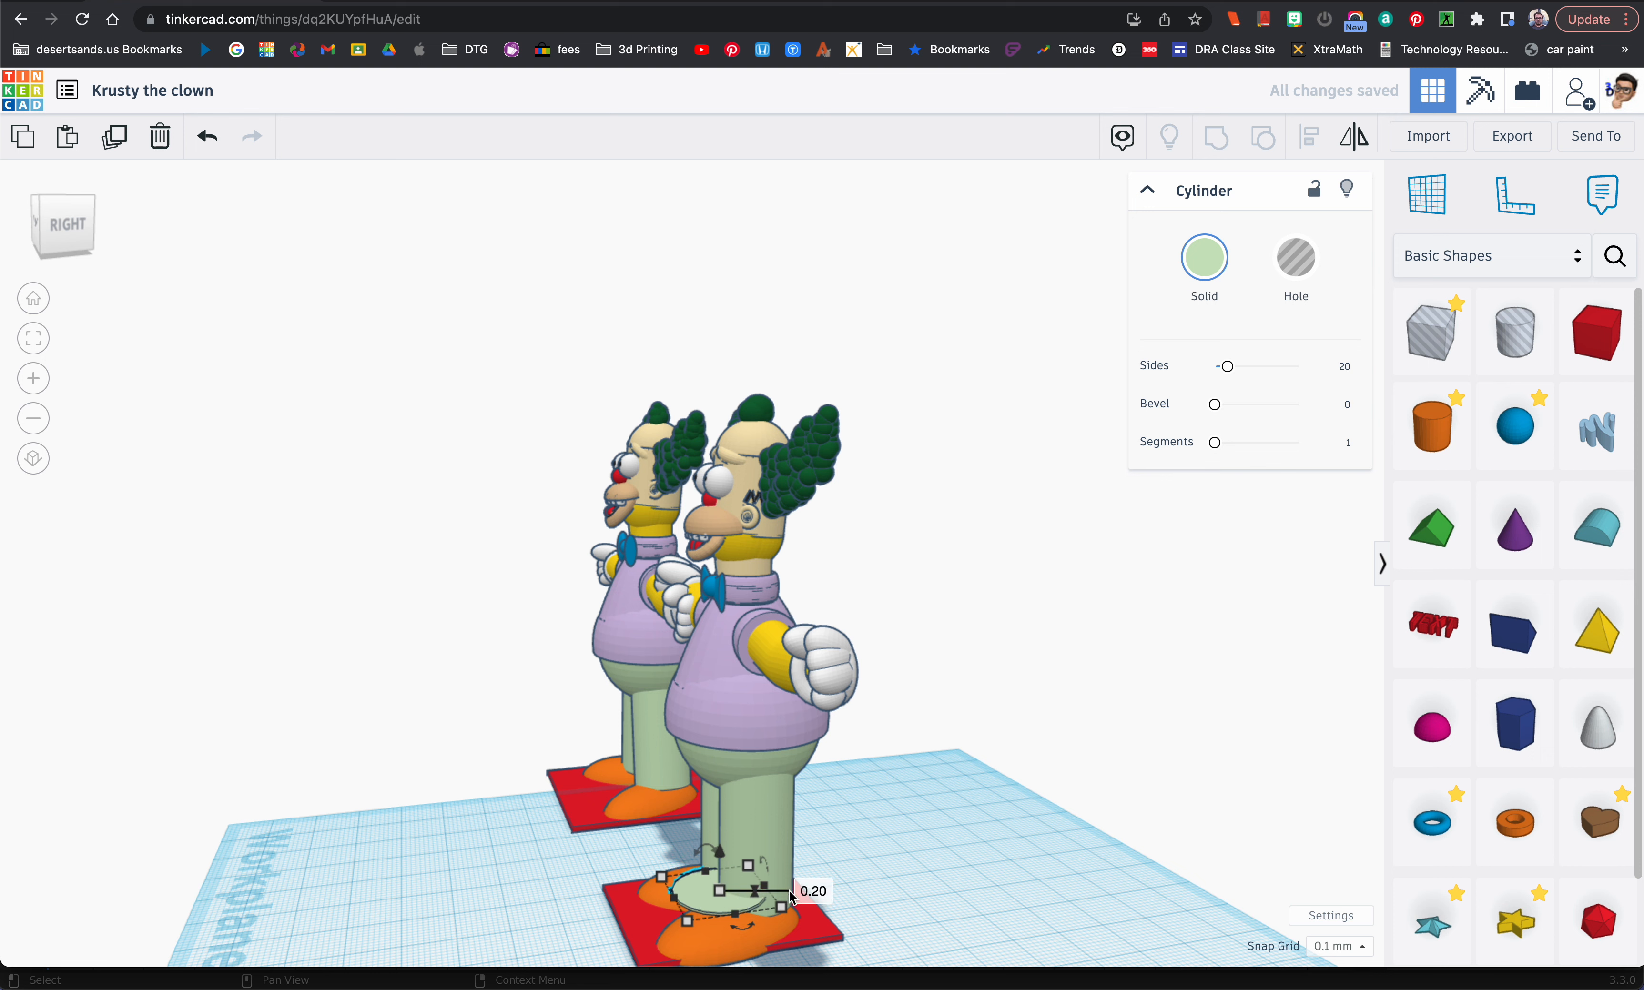
{"action": "left_click", "coordinate": [812, 890]}
{"action": "key", "text": "Return"}
{"action": "key", "text": "super+z"}
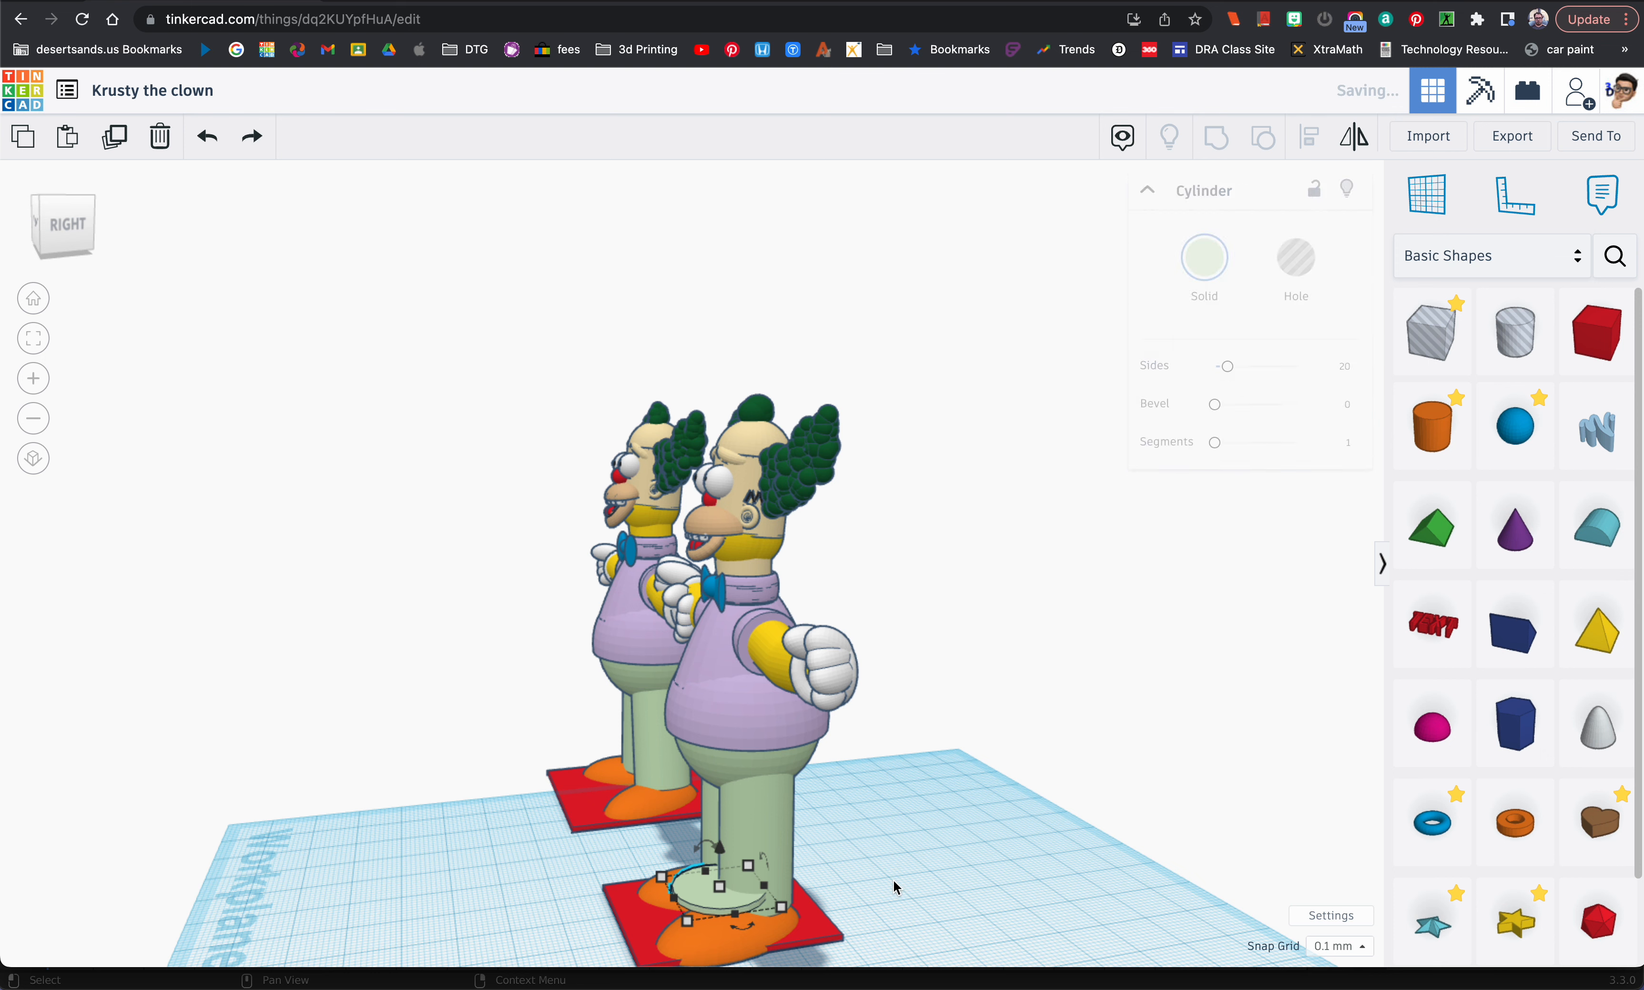
Step: Resize the light green disc to 20 by 20 mm and raise its number of sides to 64
{"action": "left_click_drag", "start_coordinate": [719, 890], "coordinate": [912, 900]}
{"action": "right_click_drag", "start_coordinate": [912, 900], "coordinate": [1001, 906]}
{"action": "left_click_drag", "start_coordinate": [904, 840], "coordinate": [950, 943]}
{"action": "key", "text": "f"}
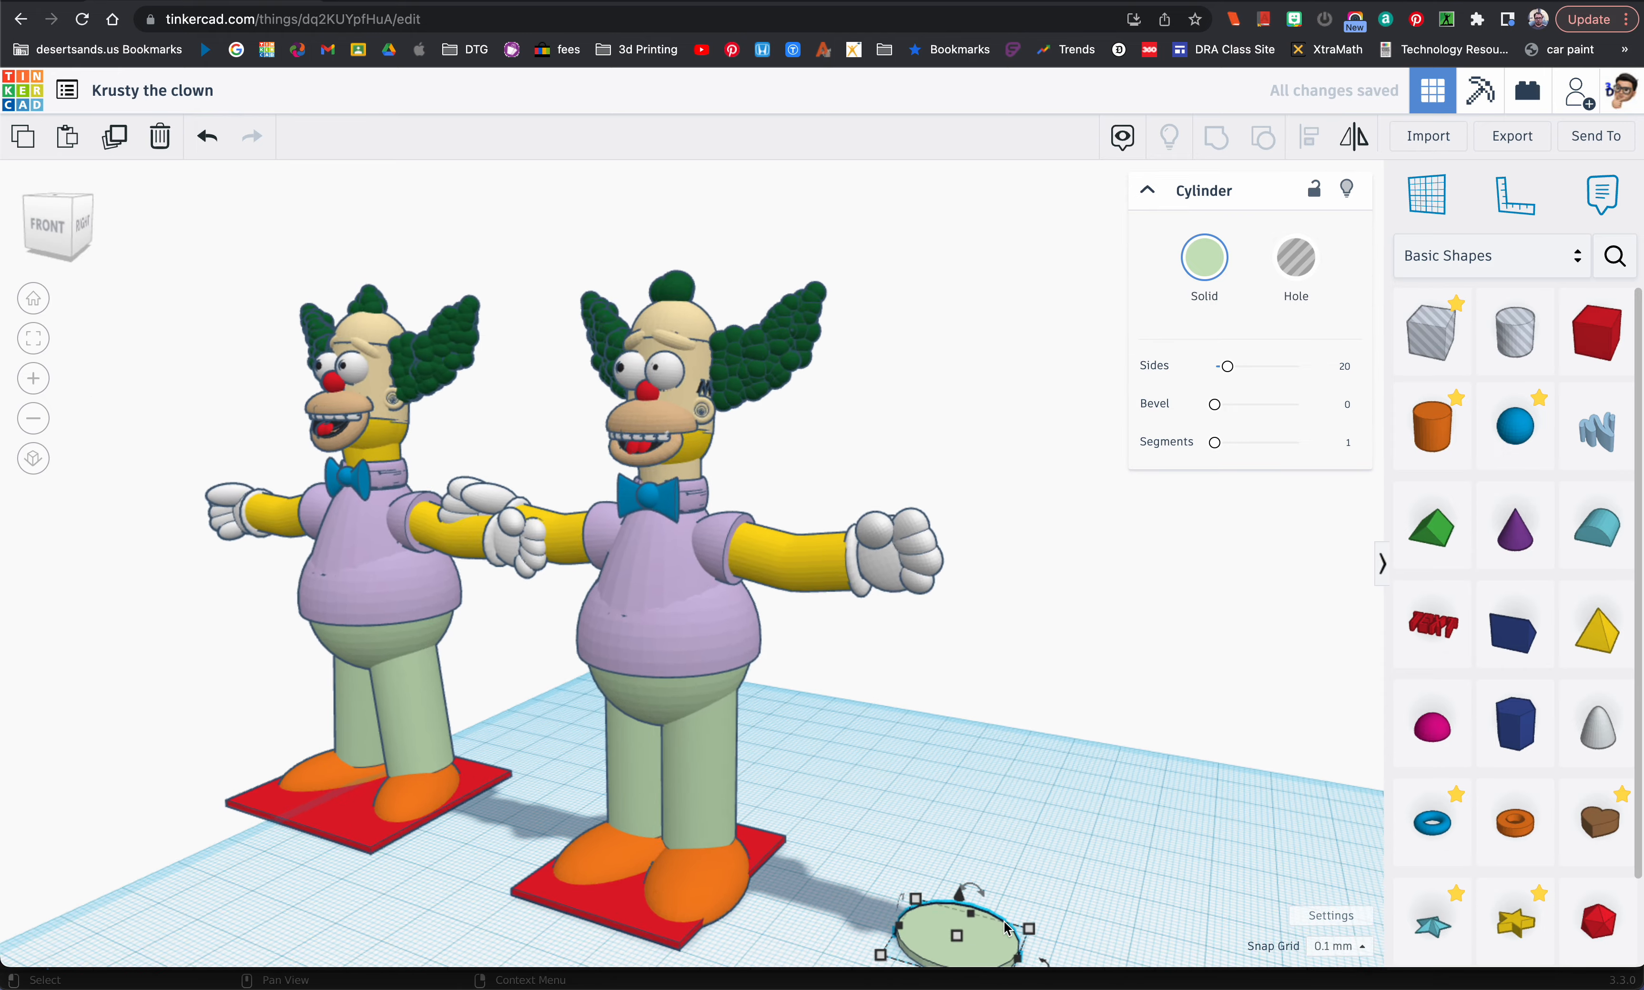
{"action": "mouse_move", "coordinate": [1022, 680]}
{"action": "type", "text": "20"}
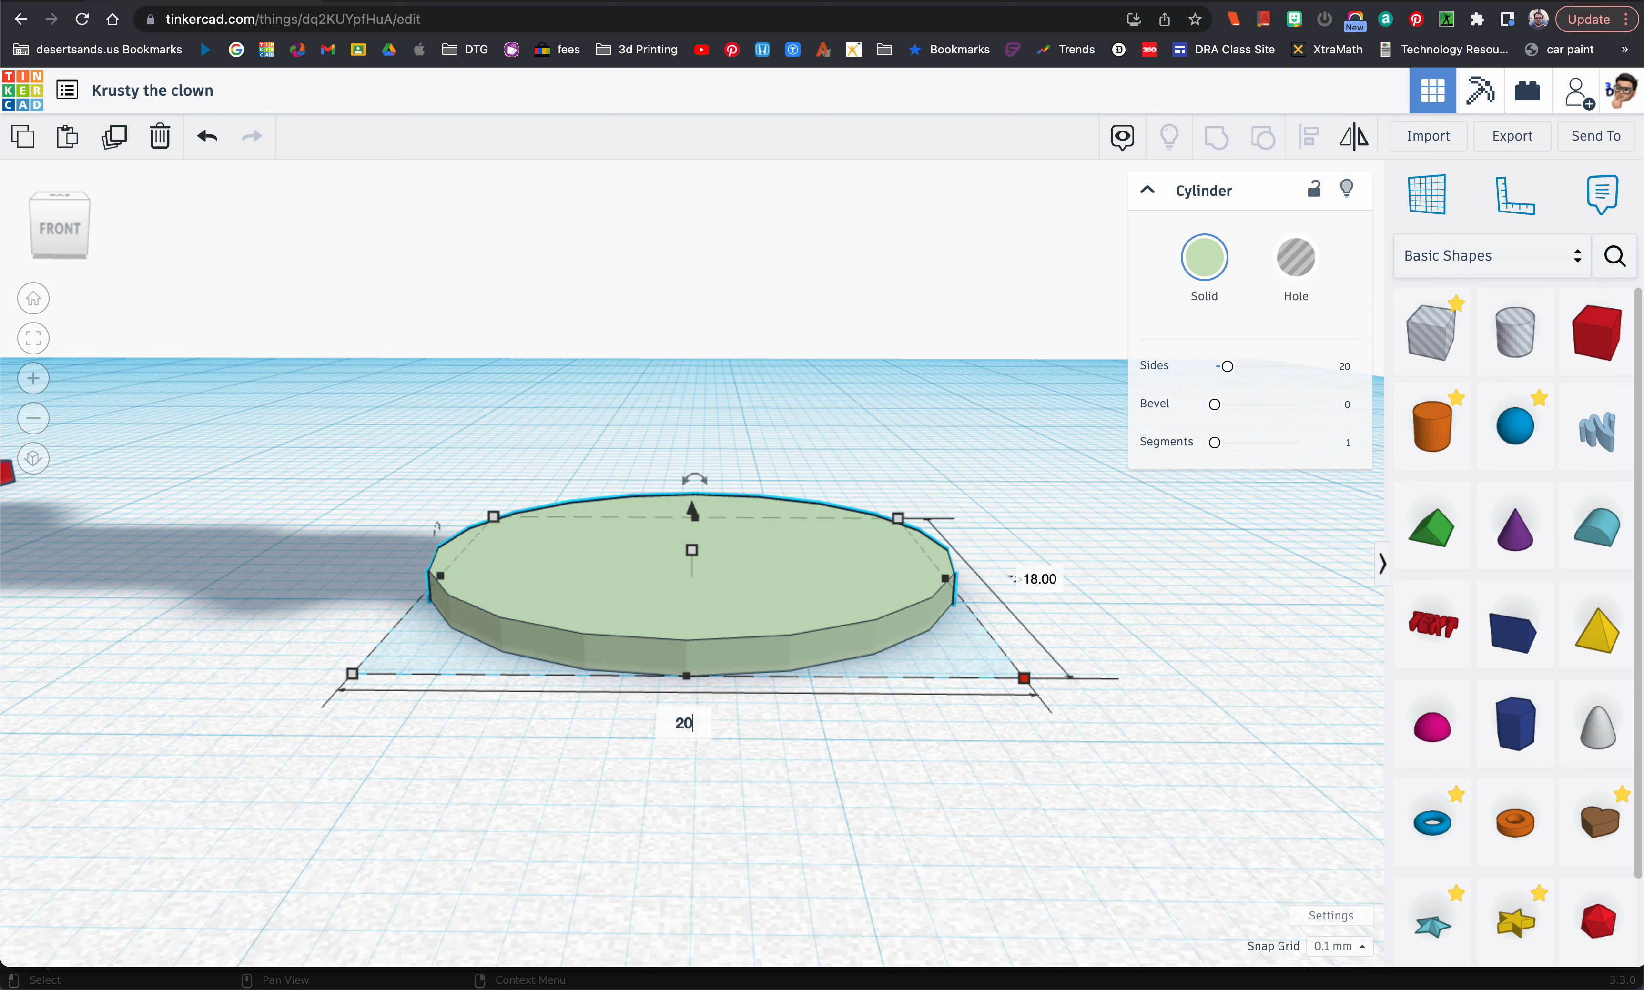
{"action": "key", "text": "Return"}
{"action": "left_click", "coordinate": [1096, 579]}
{"action": "type", "text": "2"}
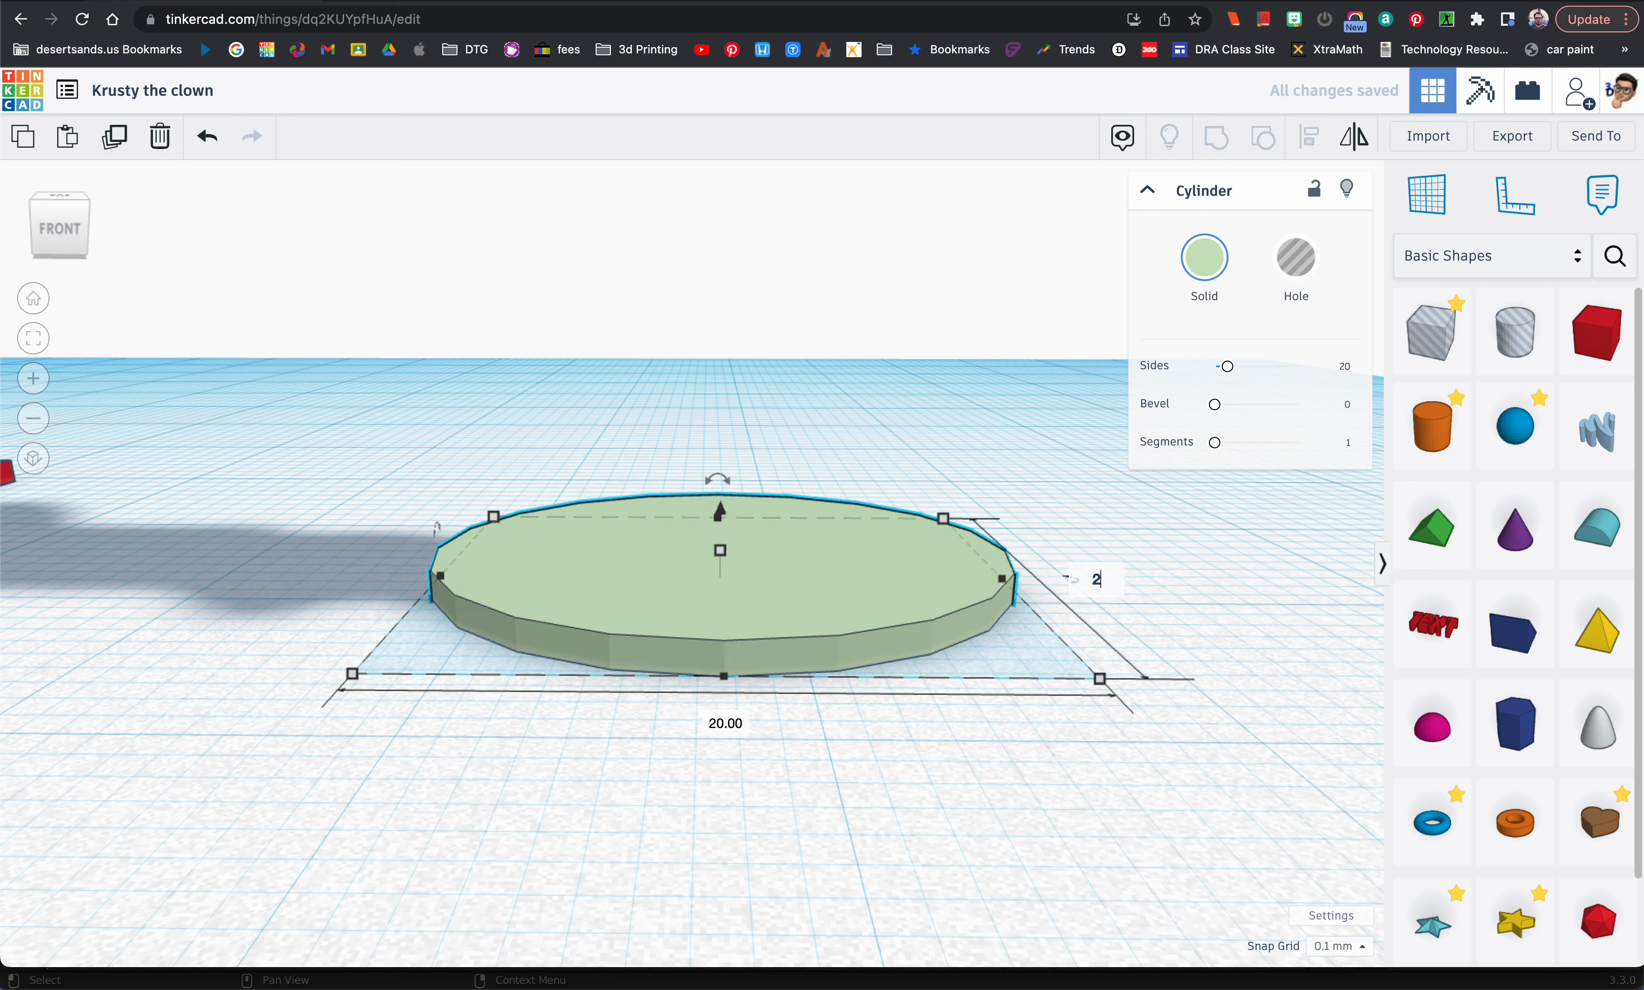
{"action": "type", "text": "0"}
{"action": "key", "text": "Return"}
{"action": "left_click_drag", "start_coordinate": [1226, 366], "coordinate": [1353, 375]}
{"action": "scroll", "coordinate": [837, 662], "scroll_direction": "down", "scroll_amount": 5}
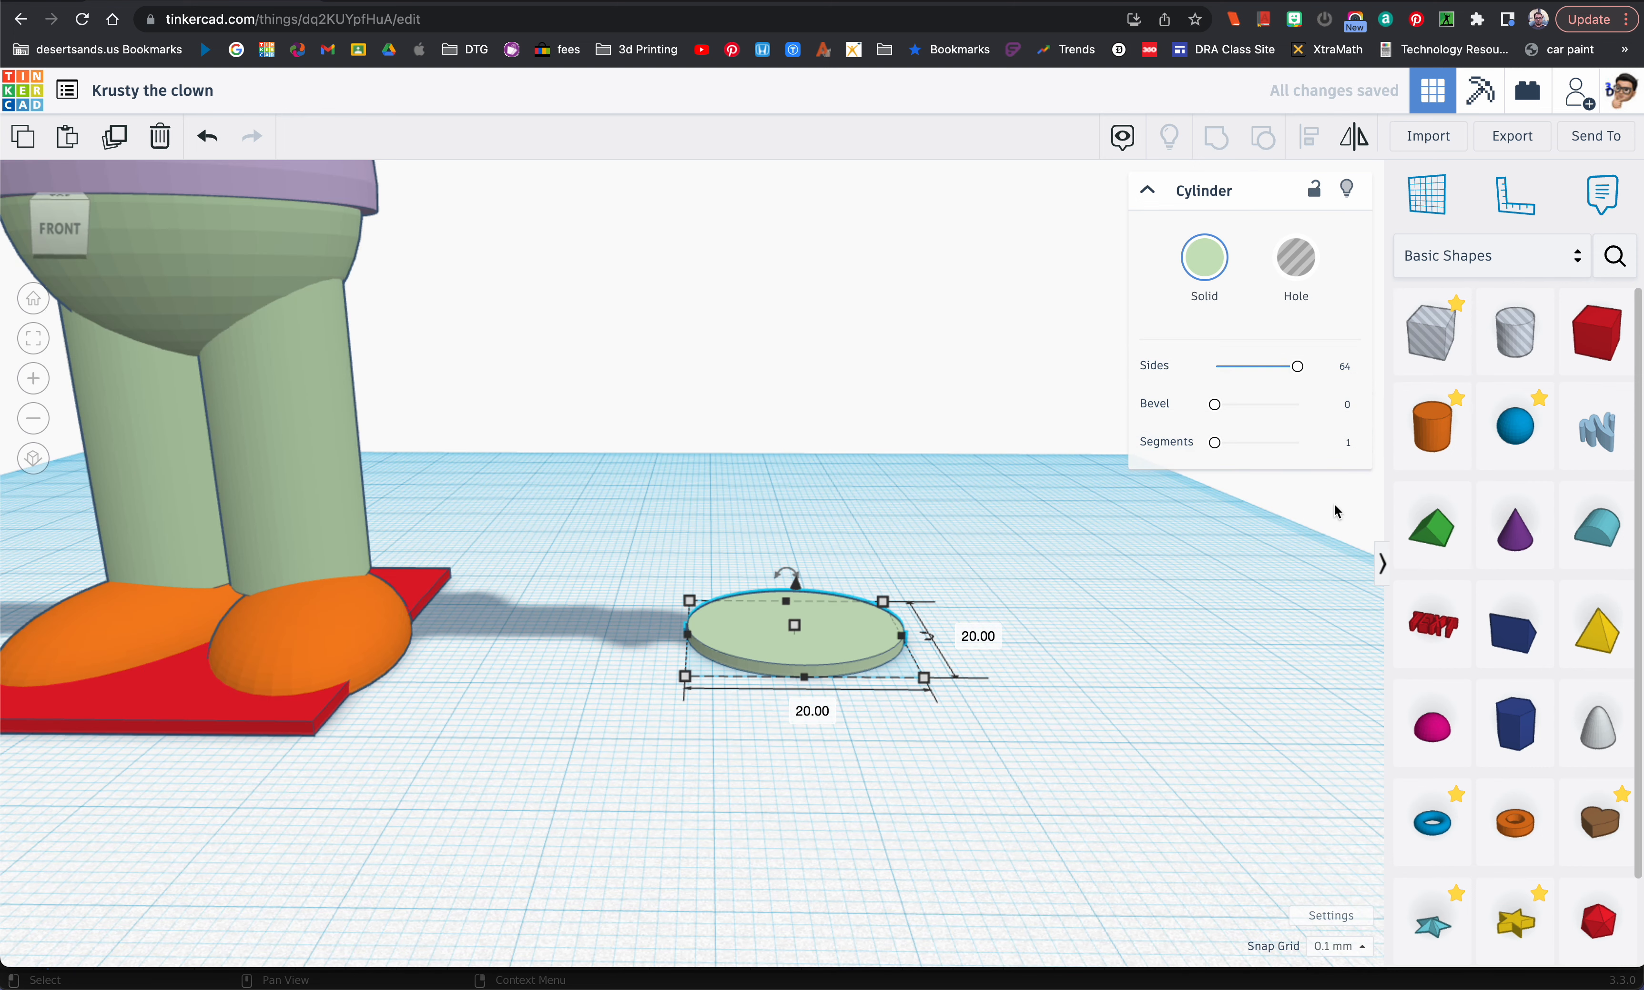
Step: Place a hole cylinder beside the light green disc, overlapping its edge, and align both on their centres front to back
{"action": "left_click_drag", "start_coordinate": [1545, 352], "coordinate": [1002, 652]}
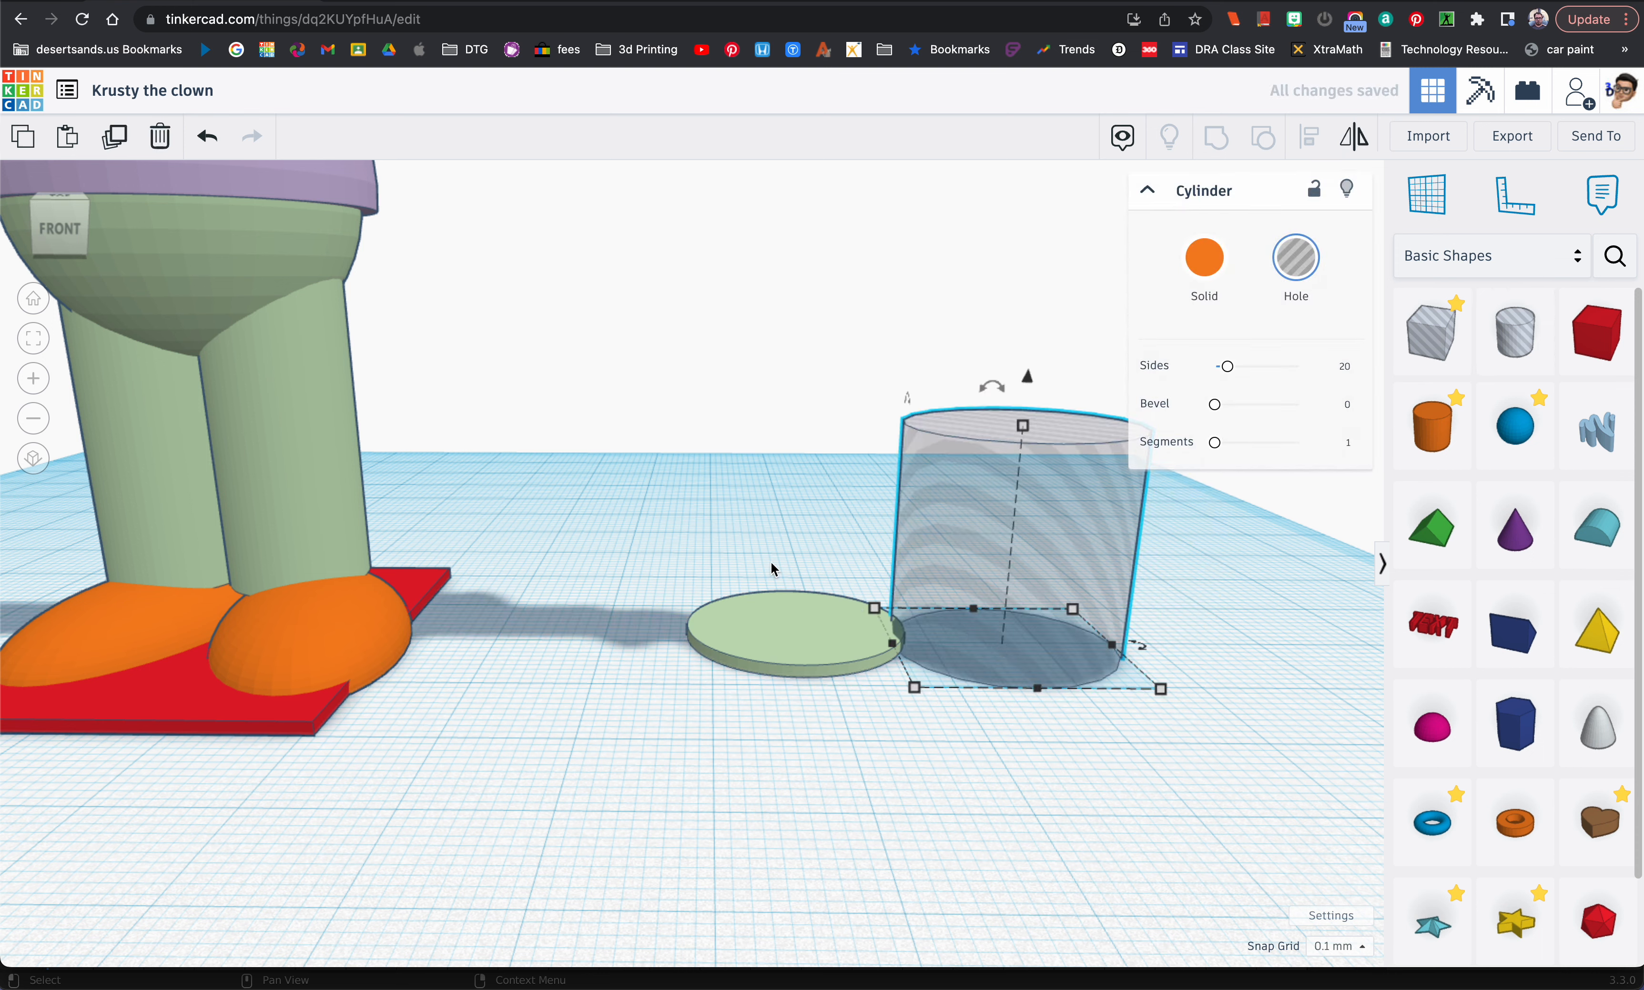
{"action": "left_click", "coordinate": [788, 623], "text": "shift"}
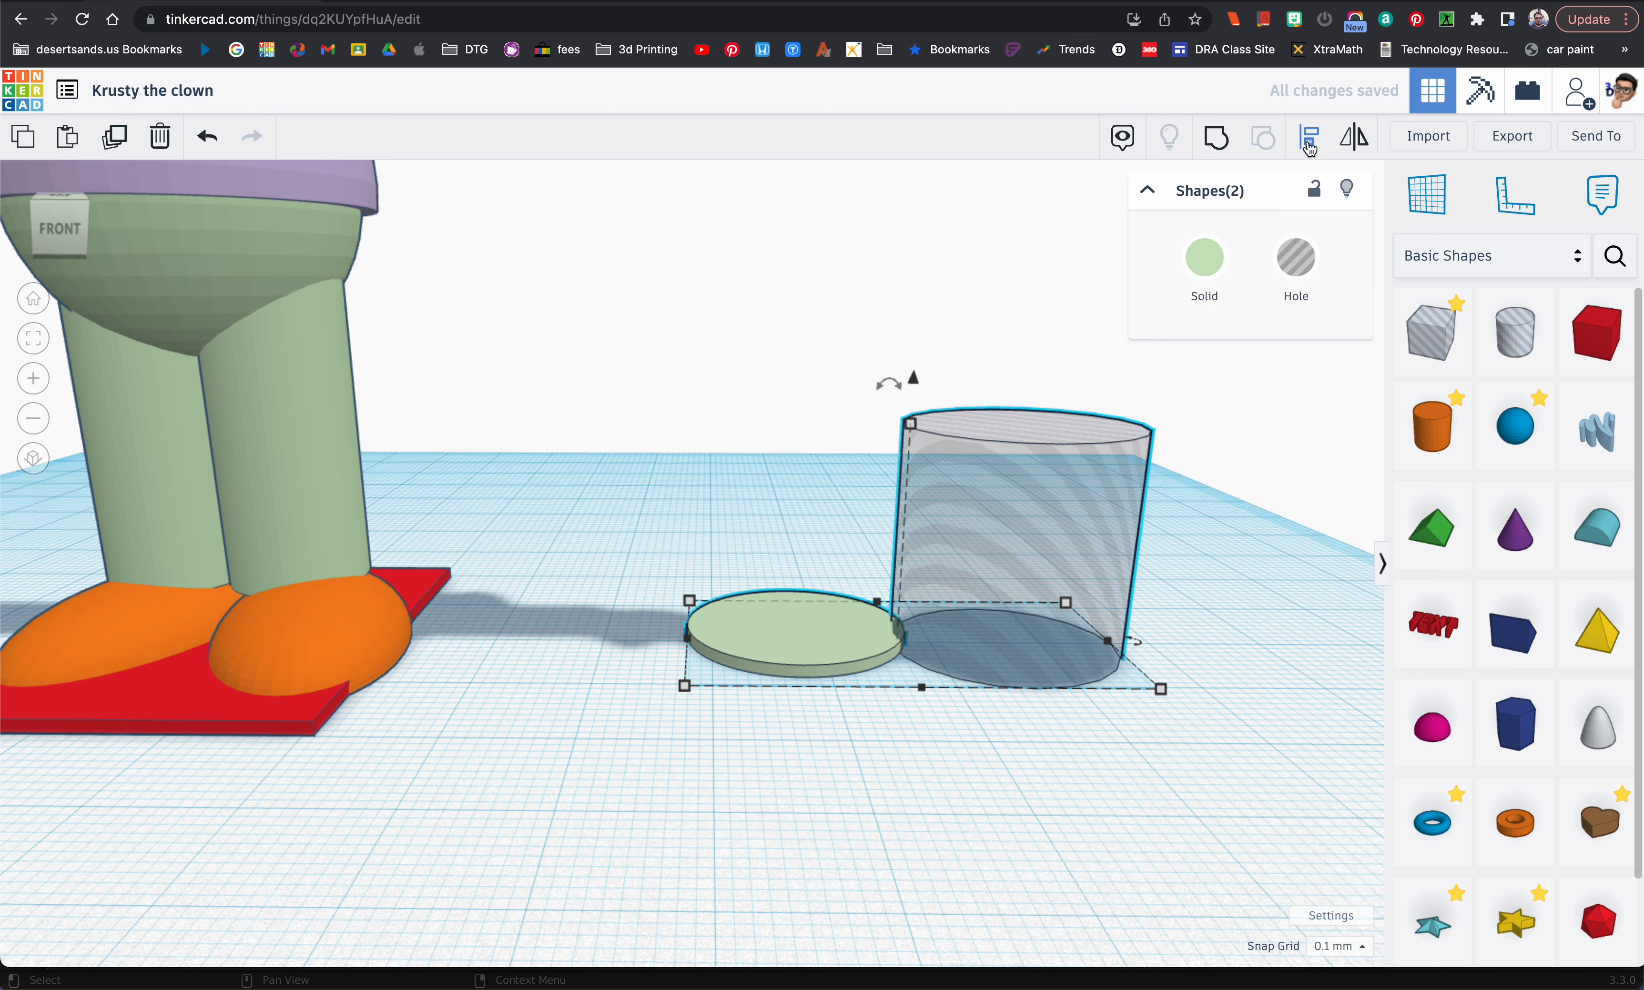
{"action": "left_click", "coordinate": [1308, 136]}
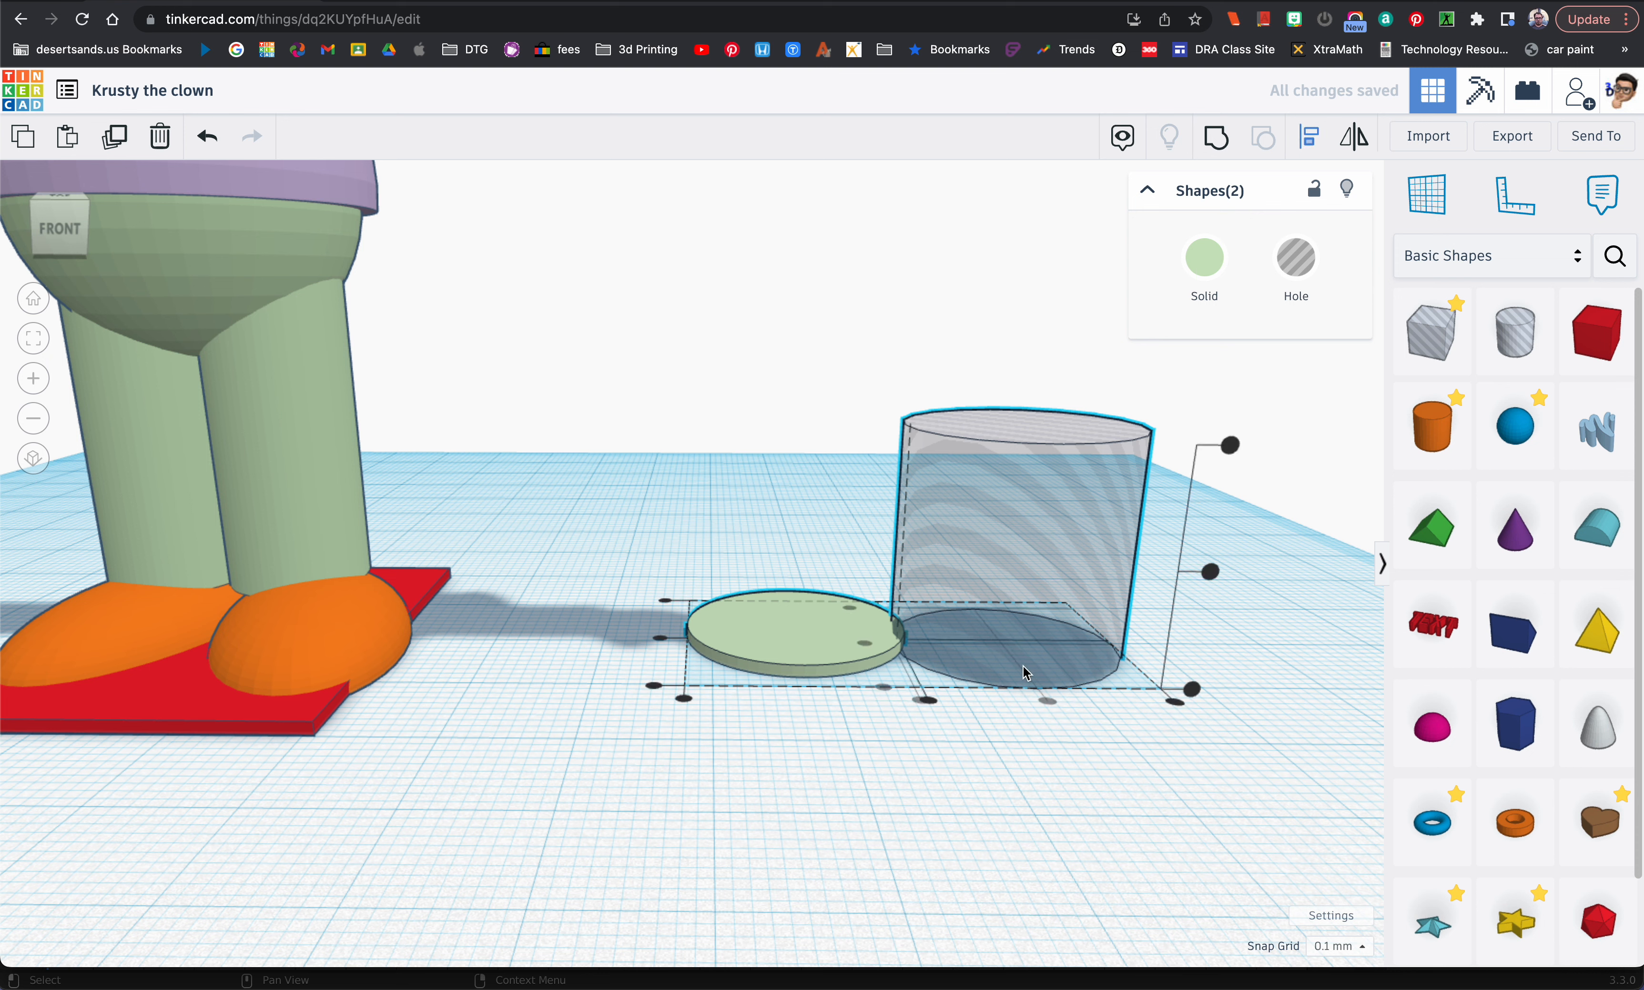
{"action": "left_click", "coordinate": [660, 637]}
{"action": "left_click", "coordinate": [910, 718]}
Step: Duplicate the hole cylinder and move the copy to the opposite side of the light green disc, overlapping its edge
{"action": "left_click", "coordinate": [989, 591]}
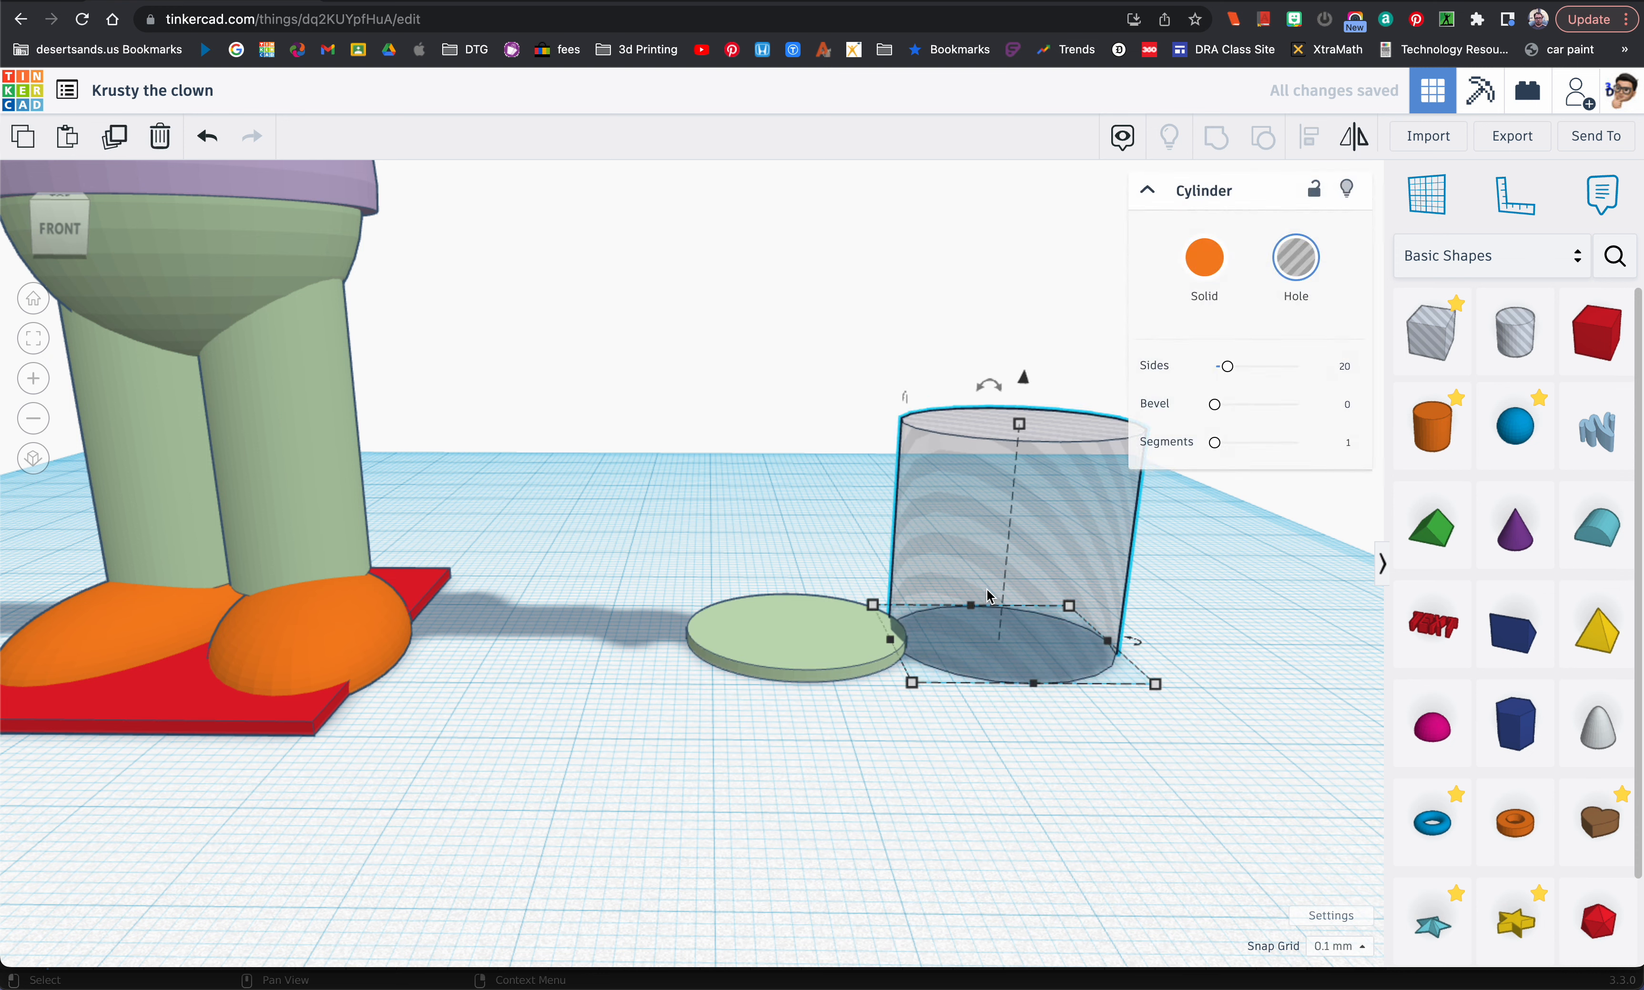
{"action": "key", "text": "super+d"}
{"action": "left_click_drag", "start_coordinate": [1036, 588], "coordinate": [571, 600]}
Step: Duplicate both hole cylinders together and rotate the copies a quarter turn so that four holes surround the light green disc
{"action": "left_click", "coordinate": [977, 578]}
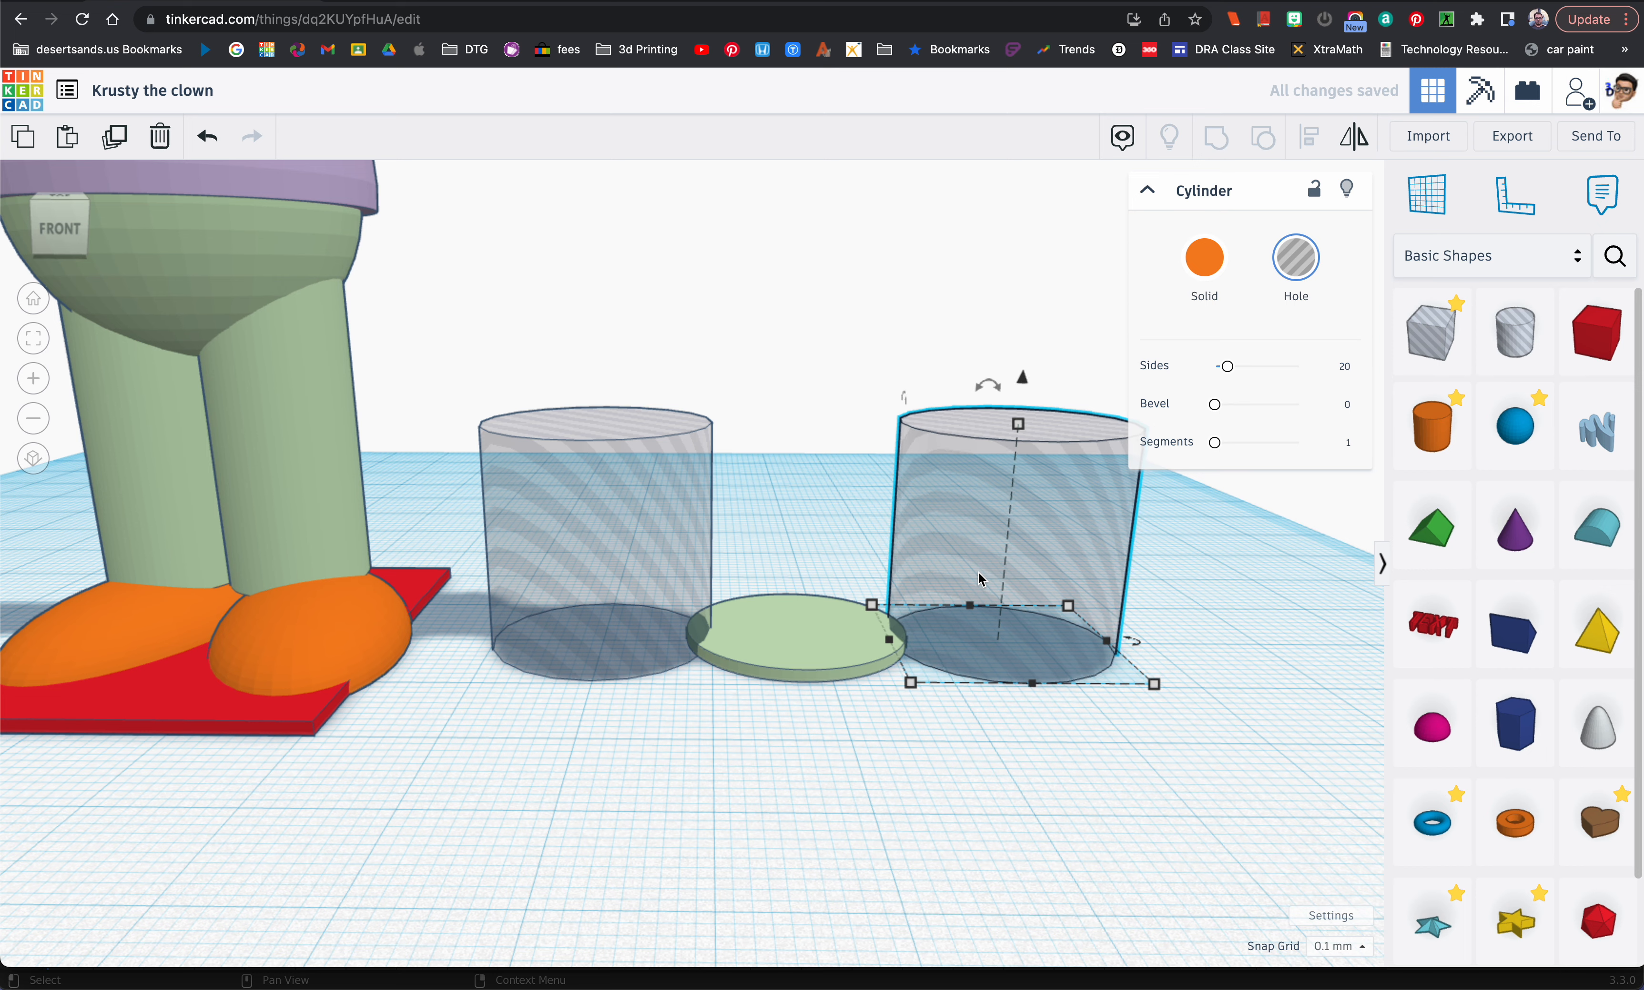
{"action": "right_click_drag", "start_coordinate": [981, 579], "coordinate": [726, 505]}
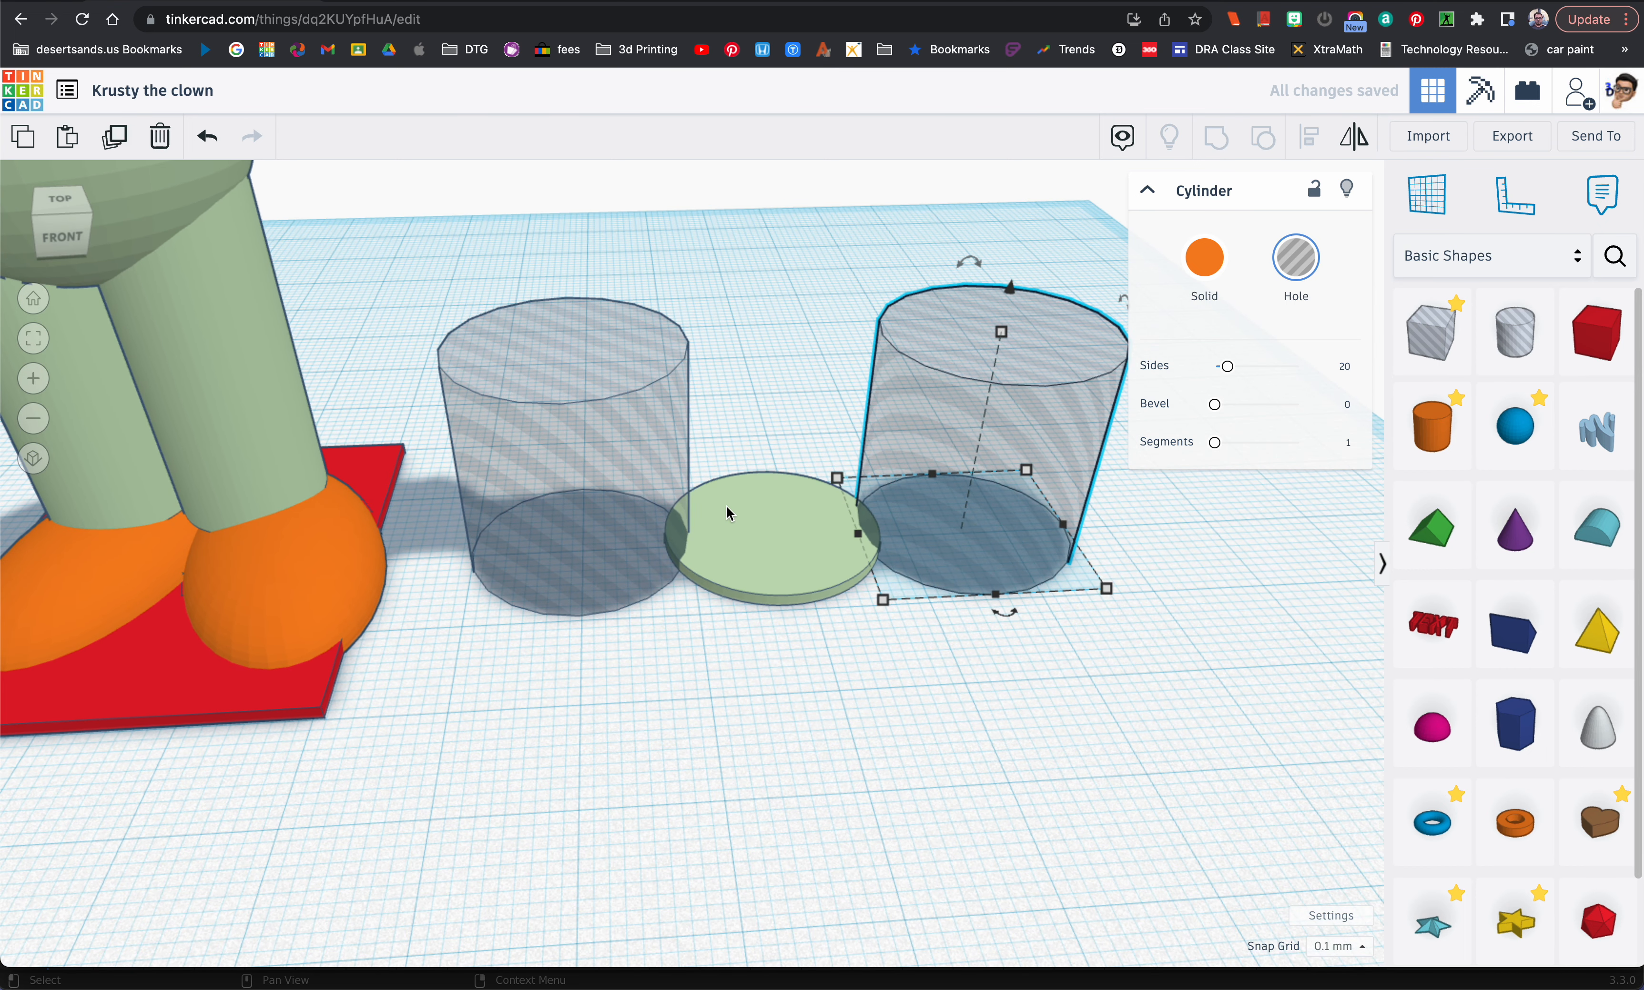
{"action": "left_click", "coordinate": [613, 494], "text": "shift"}
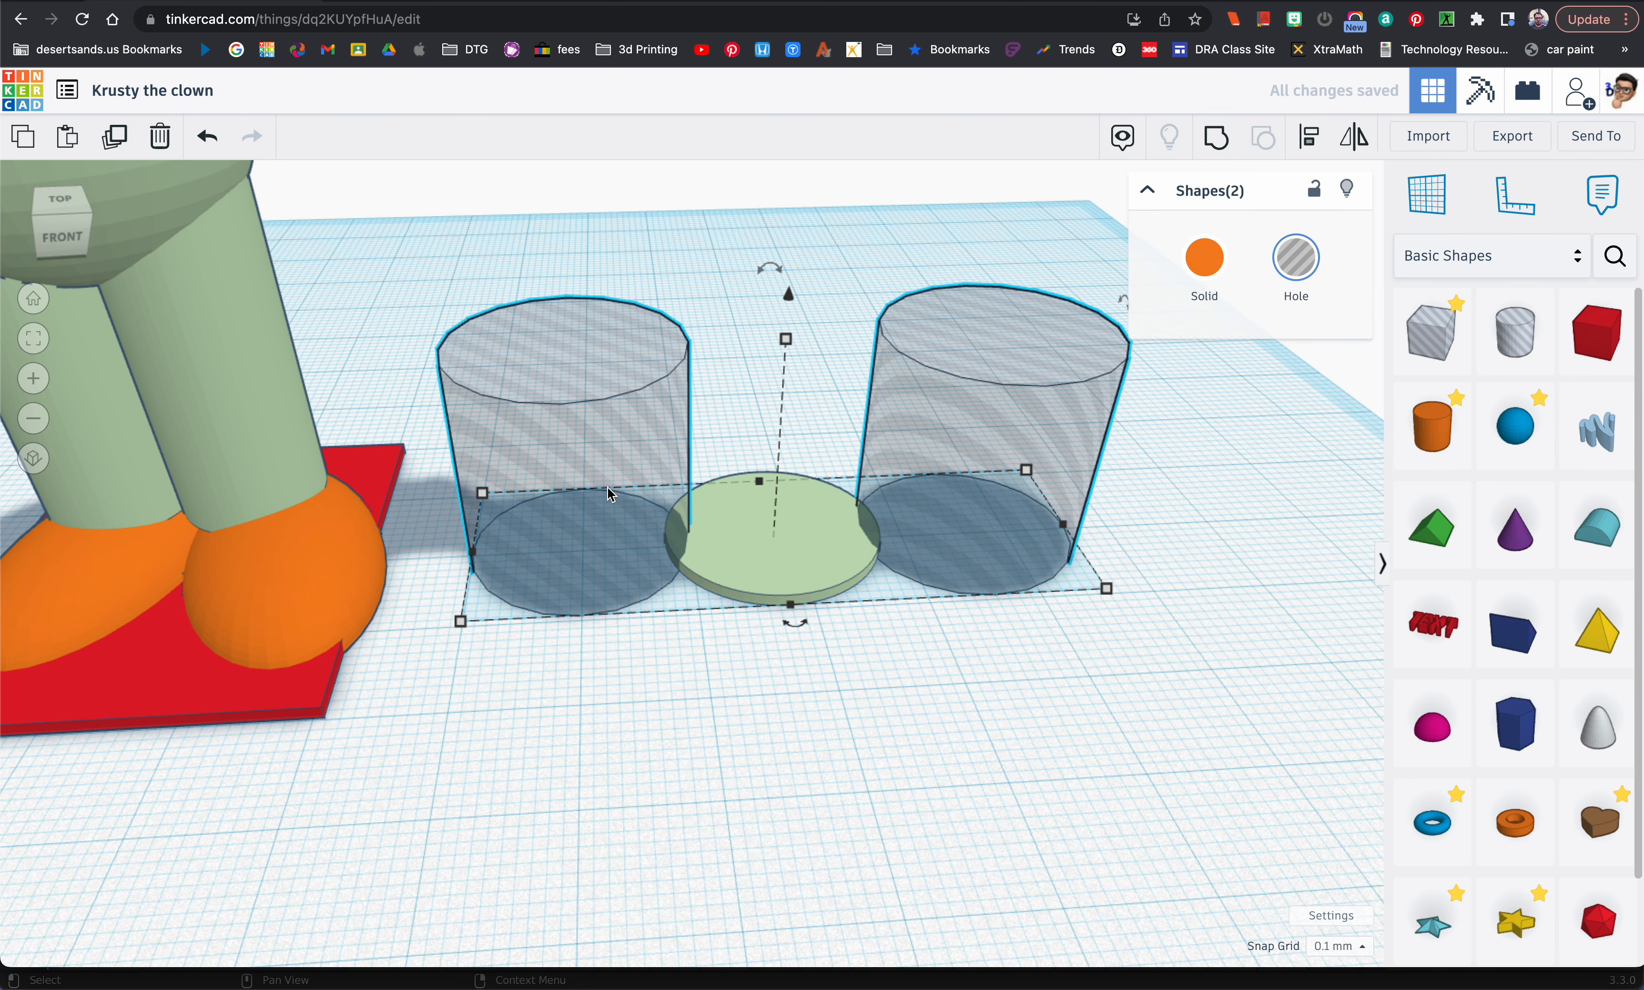
{"action": "left_click_drag", "start_coordinate": [804, 630], "coordinate": [993, 533]}
{"action": "right_click_drag", "start_coordinate": [995, 582], "coordinate": [994, 657]}
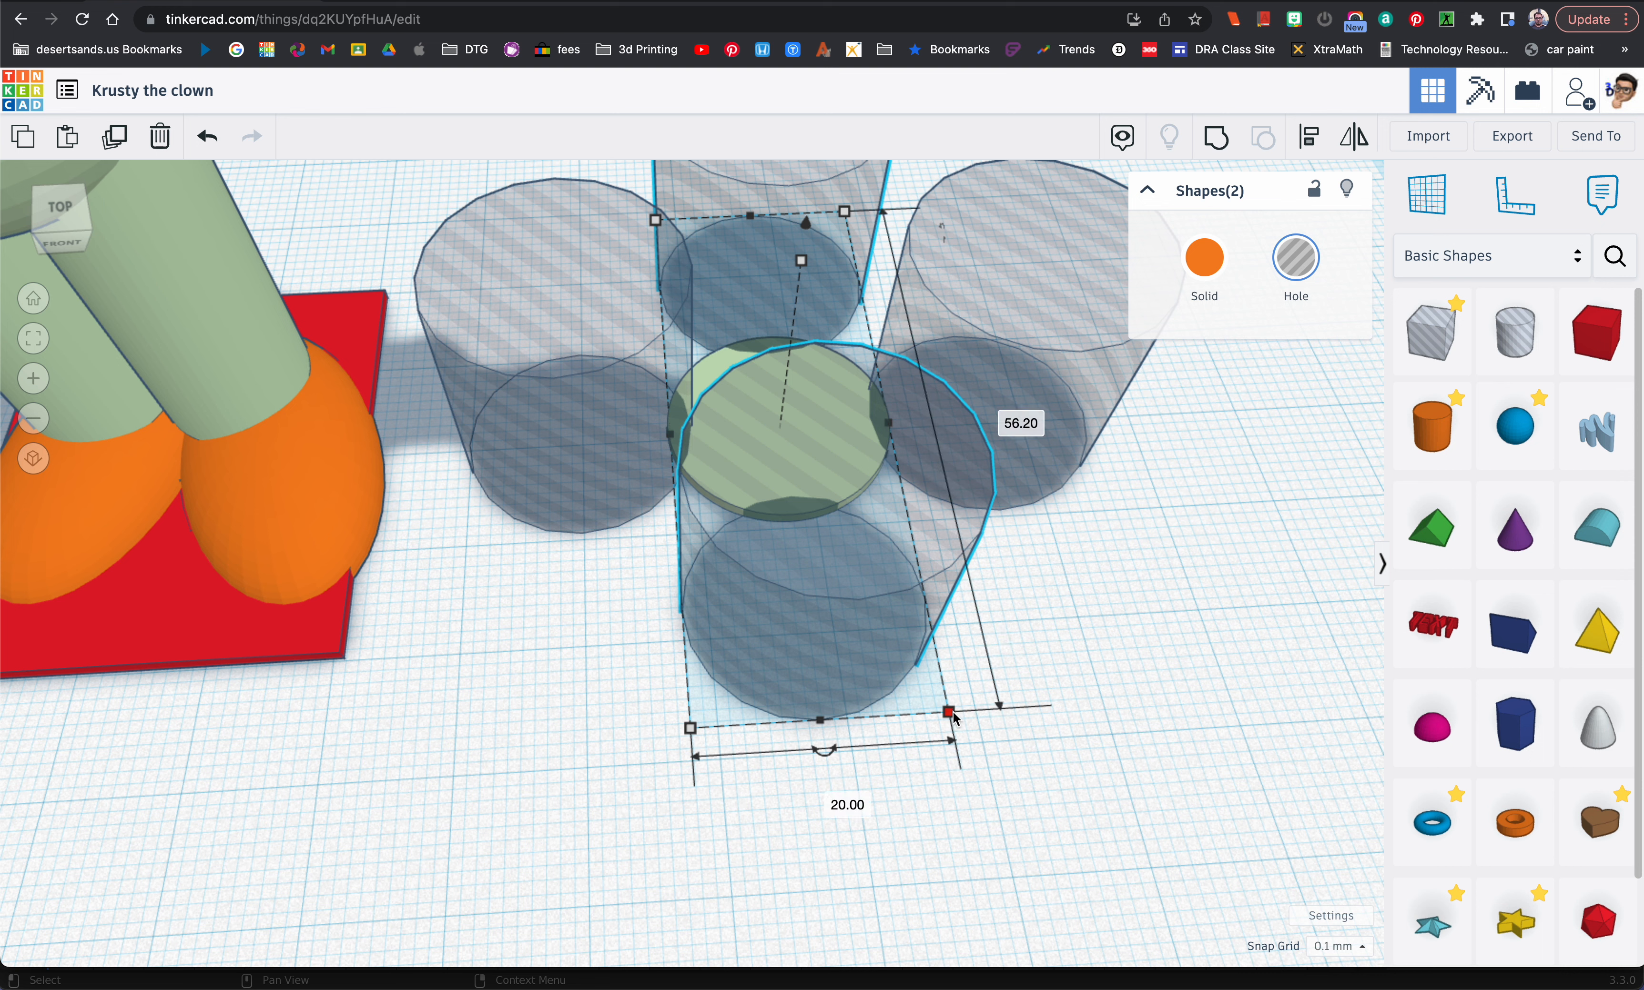
{"action": "left_click", "coordinate": [1029, 637]}
{"action": "right_click_drag", "start_coordinate": [1079, 629], "coordinate": [1038, 694]}
{"action": "right_click_drag", "start_coordinate": [854, 575], "coordinate": [890, 578]}
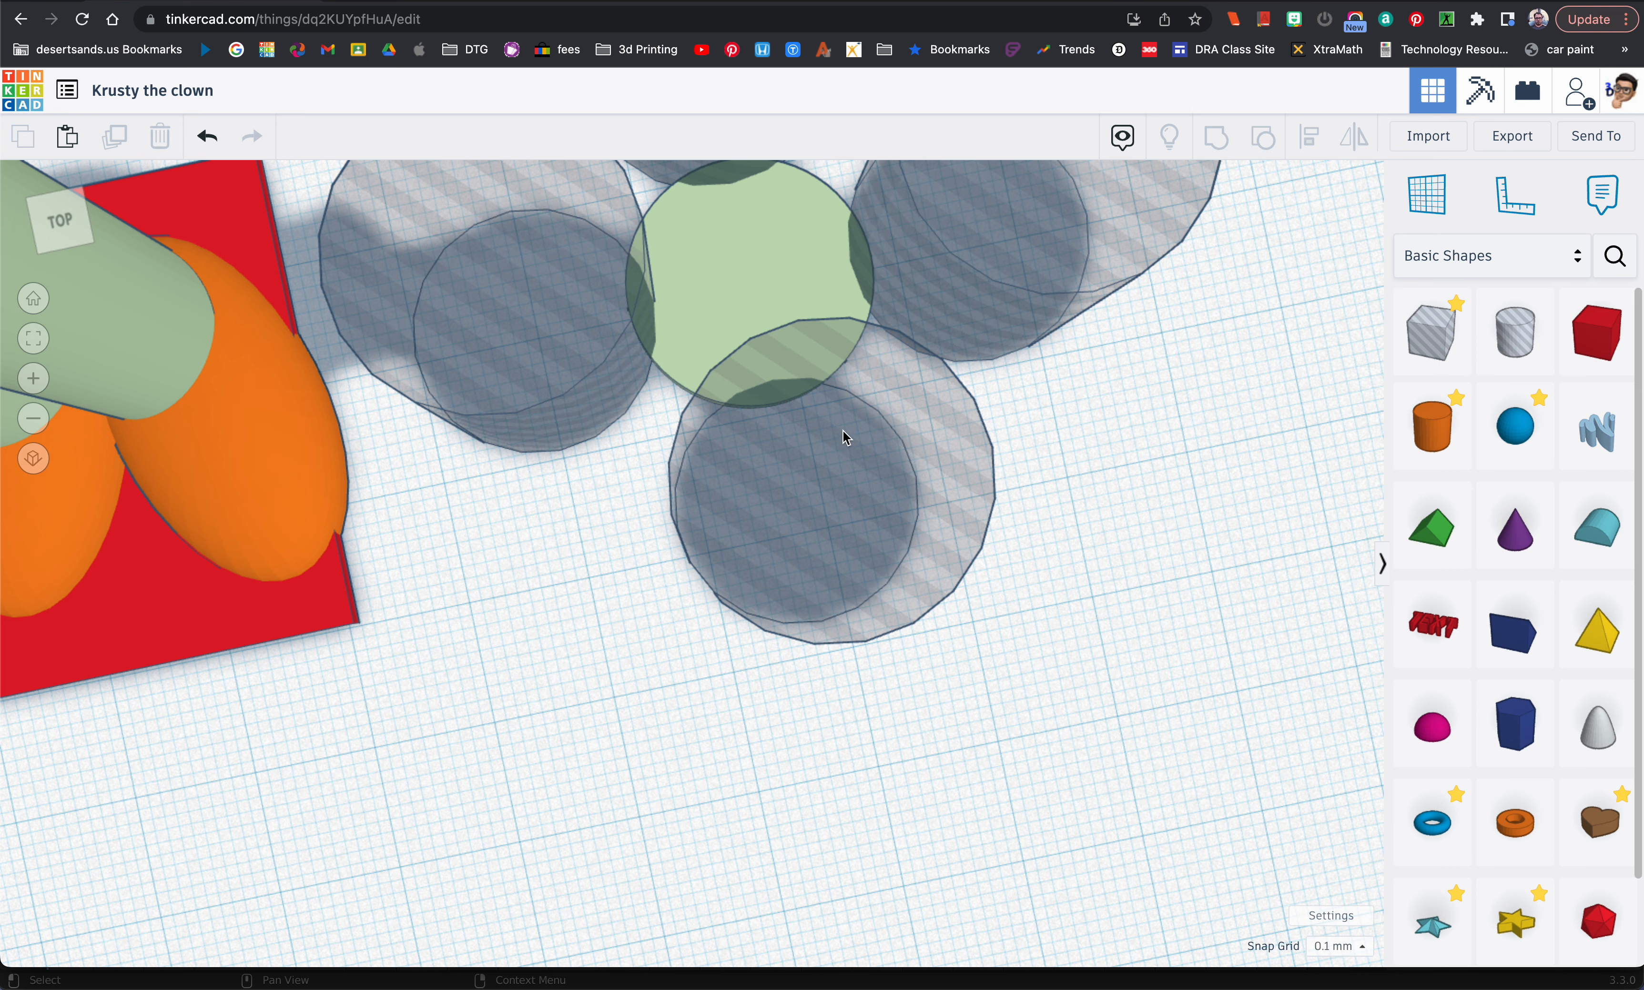
Step: Set the width of the hole cylinder in front of the light green disc to 30 mm and nudge it left towards the disc's centre
{"action": "scroll", "coordinate": [876, 445], "scroll_direction": "down", "scroll_amount": 5}
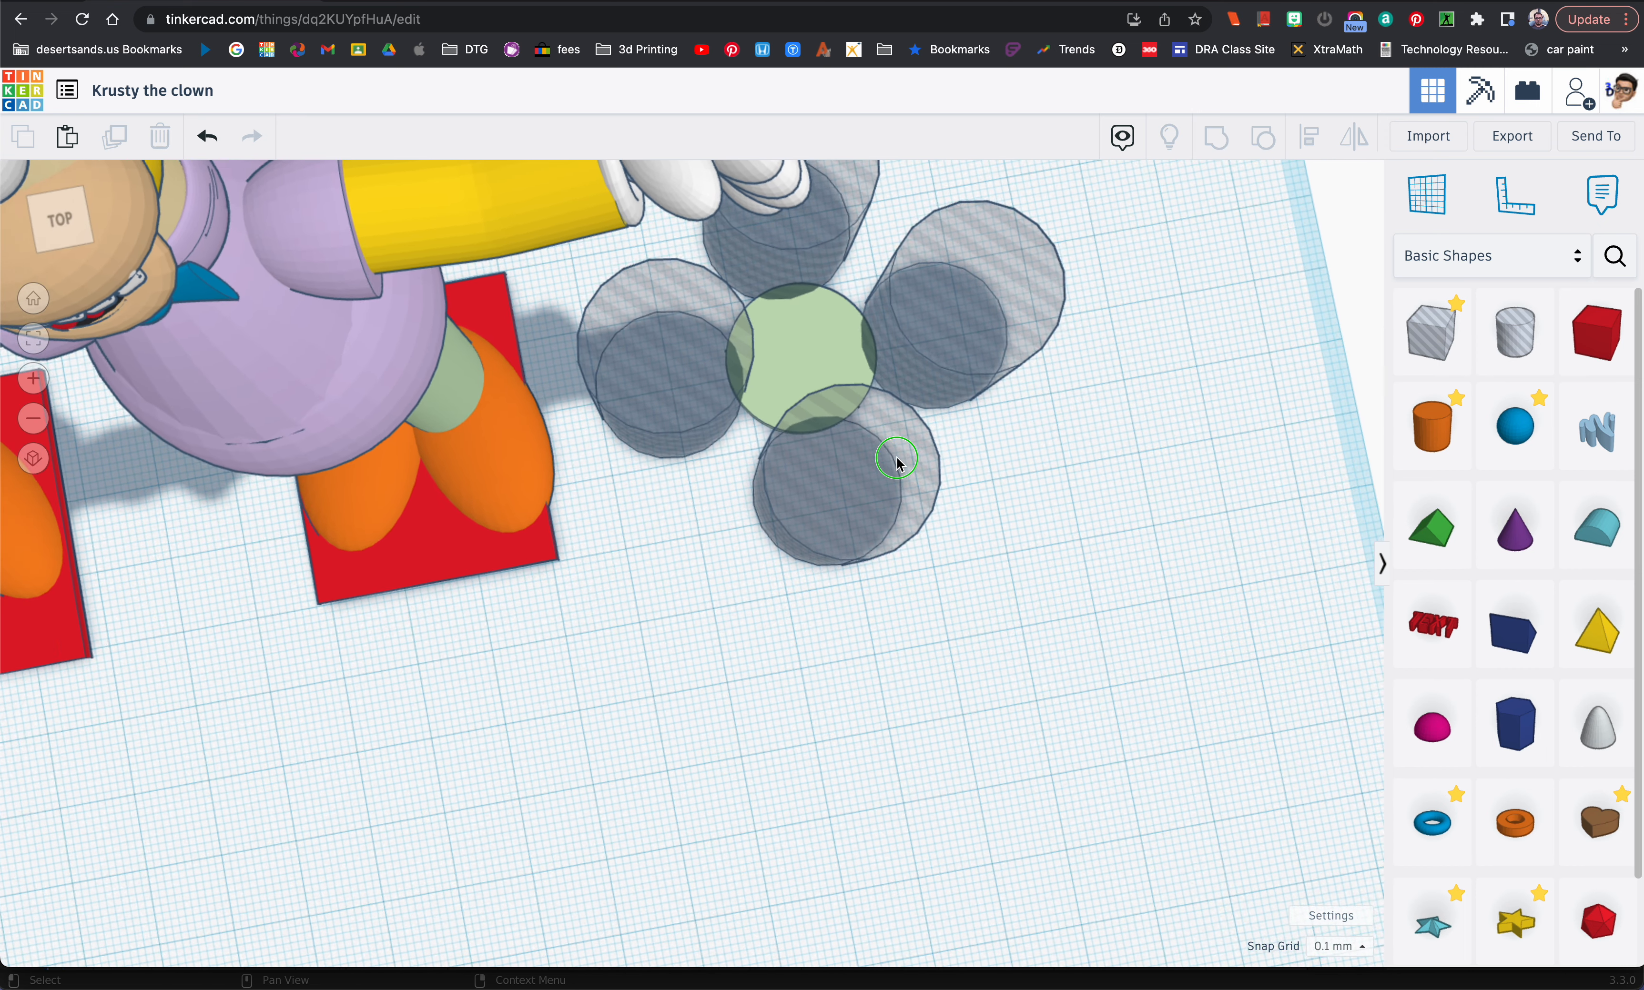
{"action": "right_click_drag", "start_coordinate": [885, 447], "coordinate": [886, 463]}
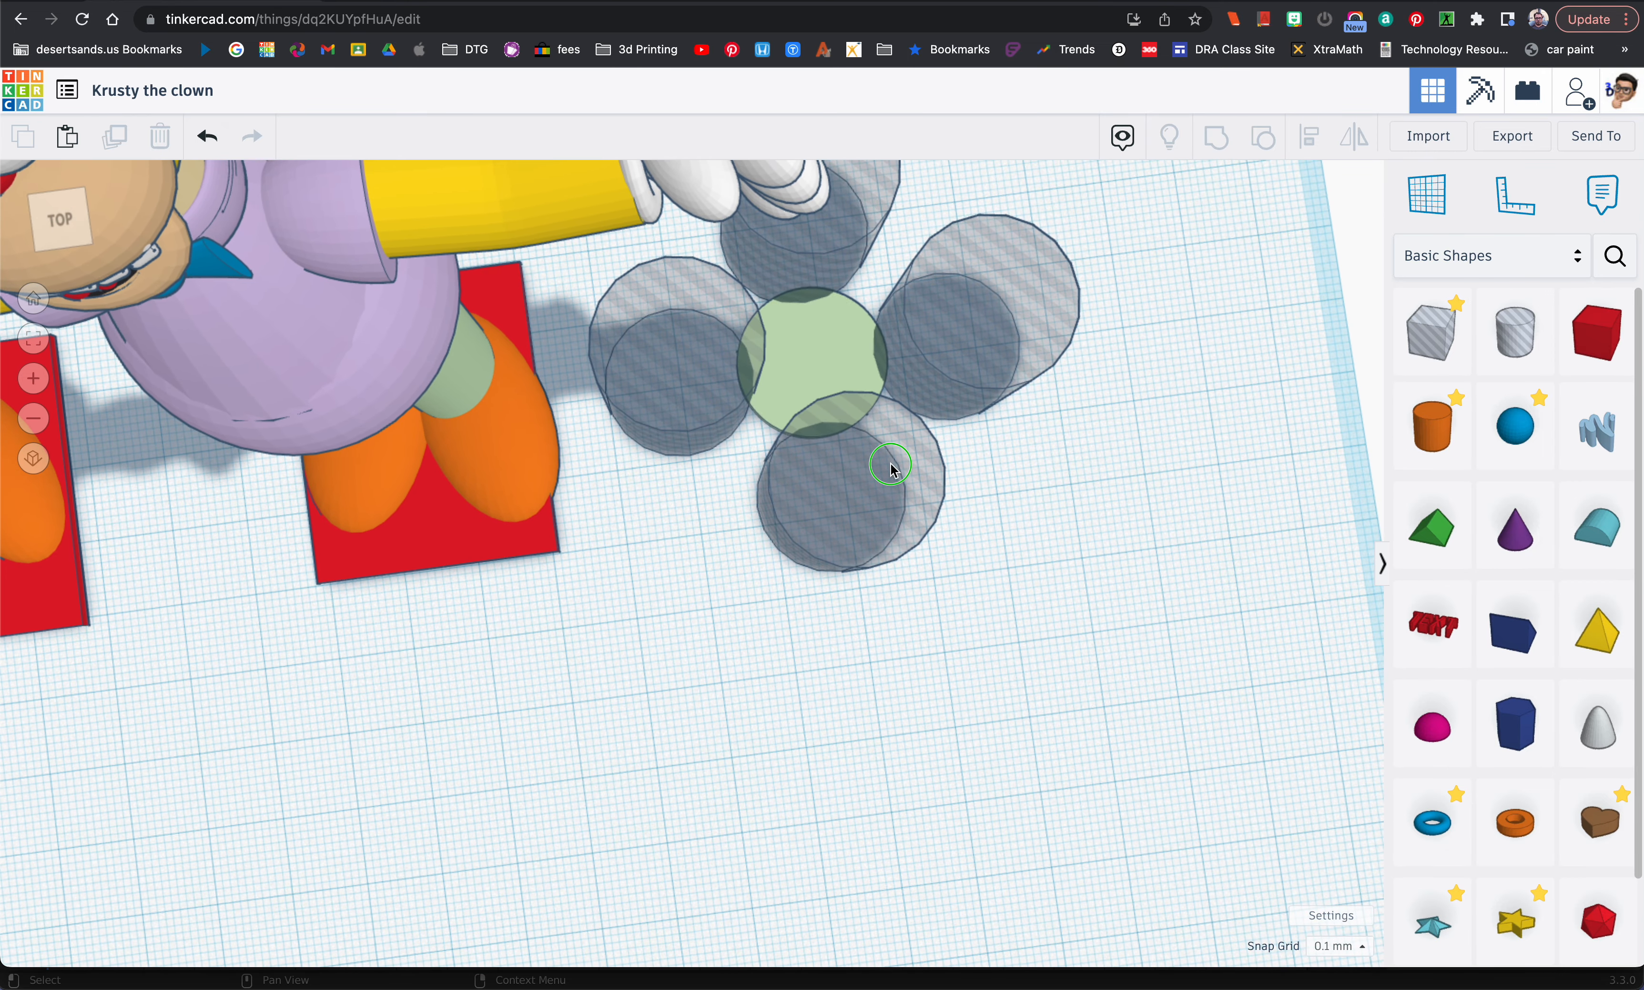
{"action": "left_click", "coordinate": [870, 491]}
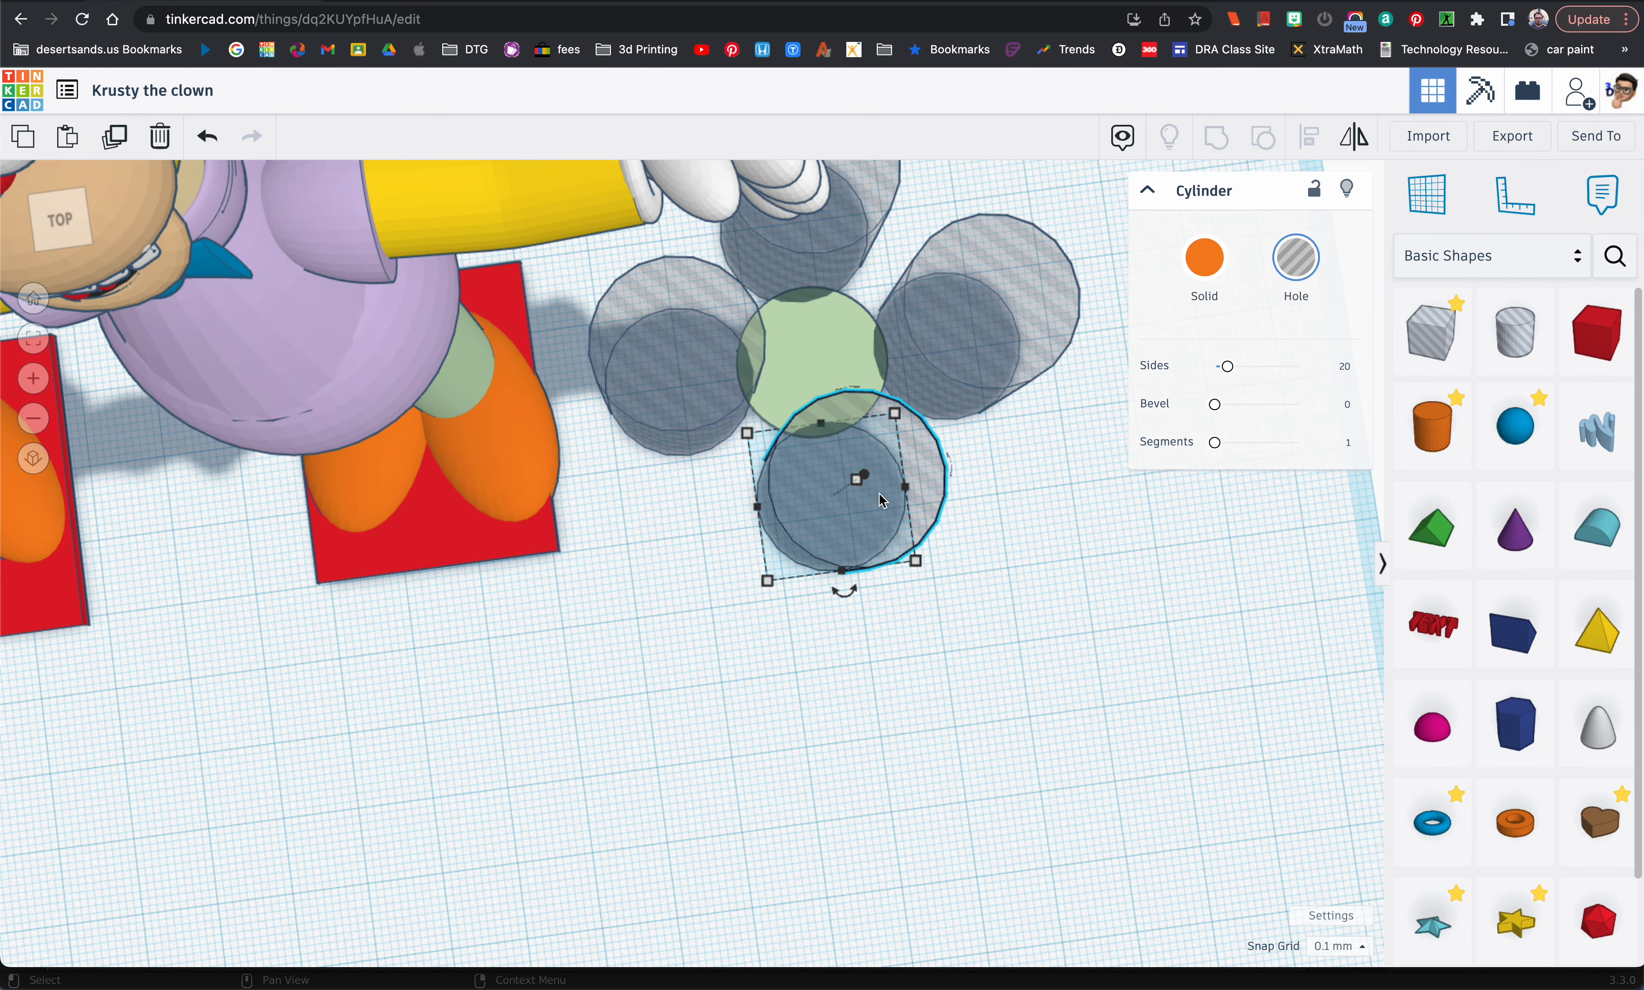
{"action": "mouse_move", "coordinate": [916, 564]}
{"action": "left_click", "coordinate": [855, 641]}
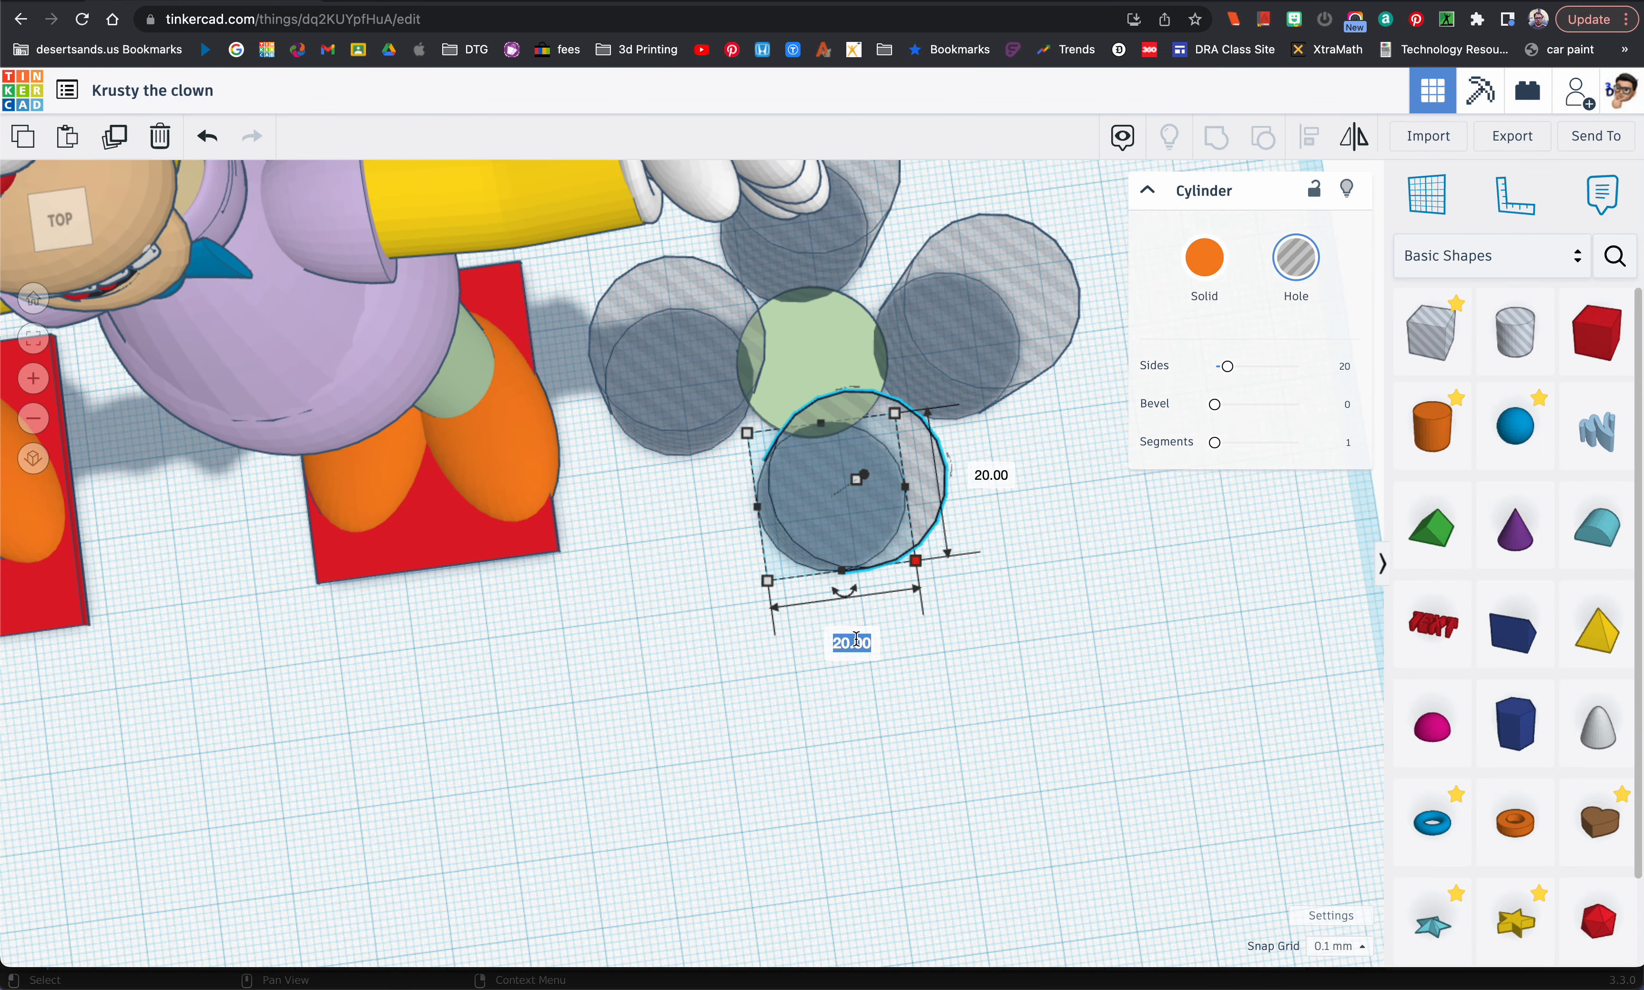
{"action": "type", "text": "30"}
{"action": "key", "text": "Return"}
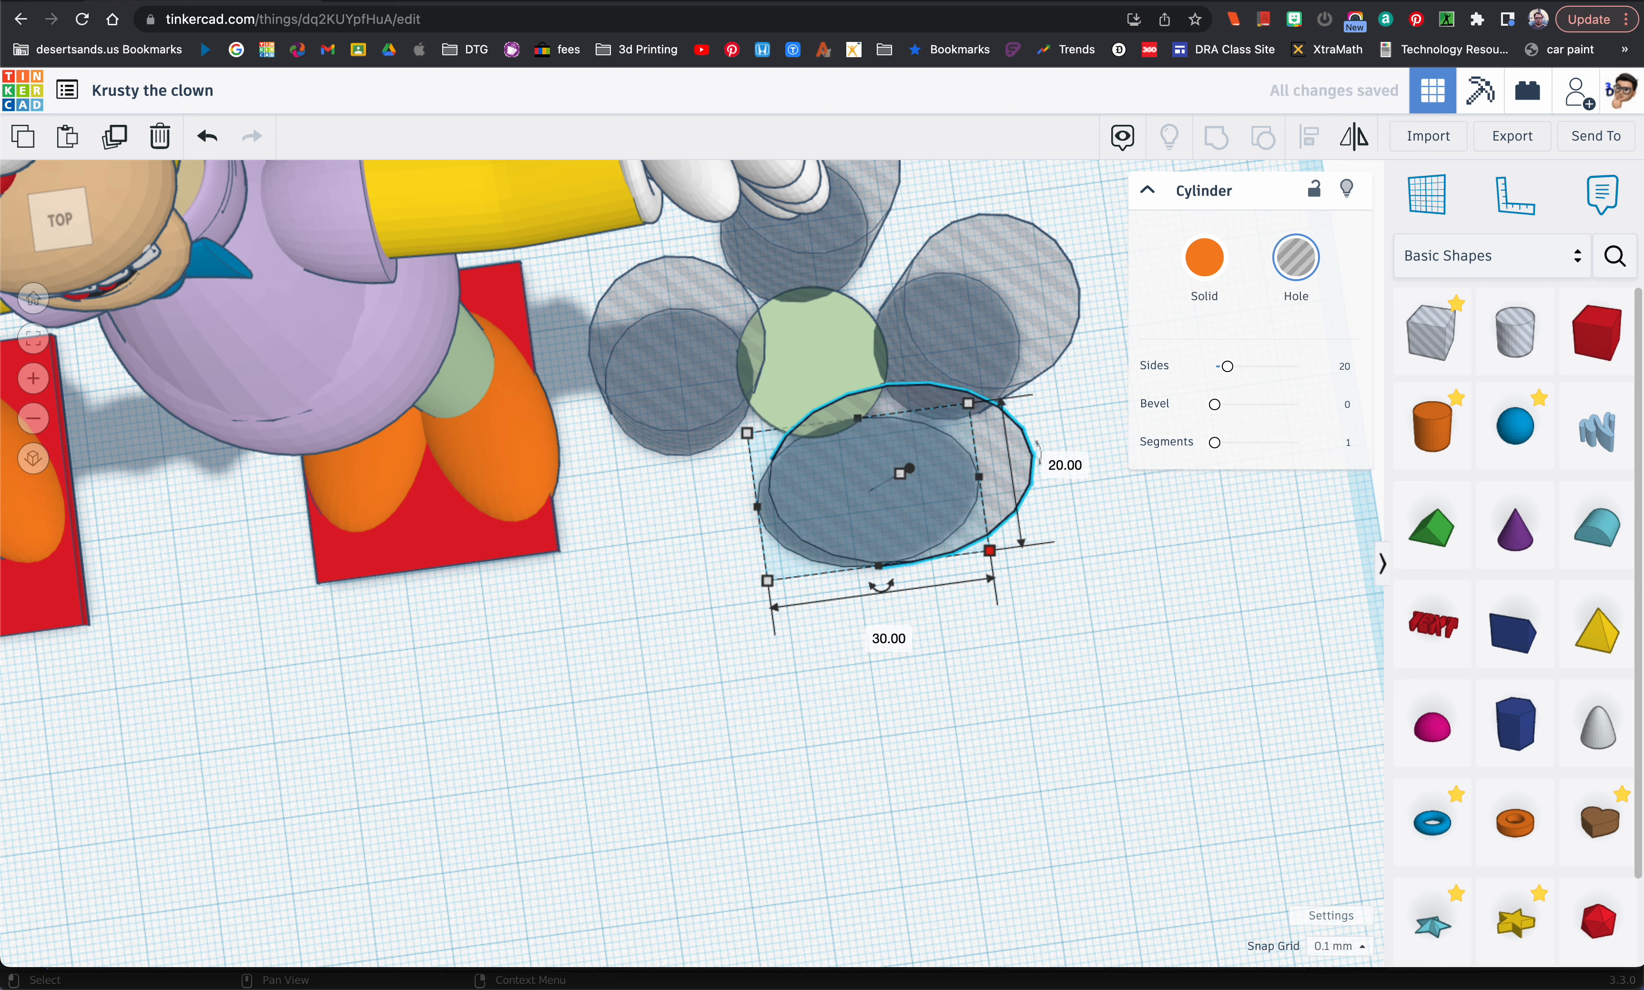
{"action": "key", "text": "Left"}
{"action": "key", "text": "Left"}
{"action": "key", "text": "Left"}
{"action": "key", "text": "Left"}
{"action": "key", "text": "Left"}
{"action": "key", "text": "Left"}
{"action": "key", "text": "Left"}
{"action": "key", "text": "Left"}
{"action": "key", "text": "Left"}
{"action": "key", "text": "Left"}
{"action": "key", "text": "Left"}
{"action": "key", "text": "Left"}
{"action": "key", "text": "Left"}
{"action": "key", "text": "Left"}
{"action": "key", "text": "Left"}
{"action": "key", "text": "Left"}
{"action": "key", "text": "Left"}
{"action": "key", "text": "Left"}
{"action": "key", "text": "Left"}
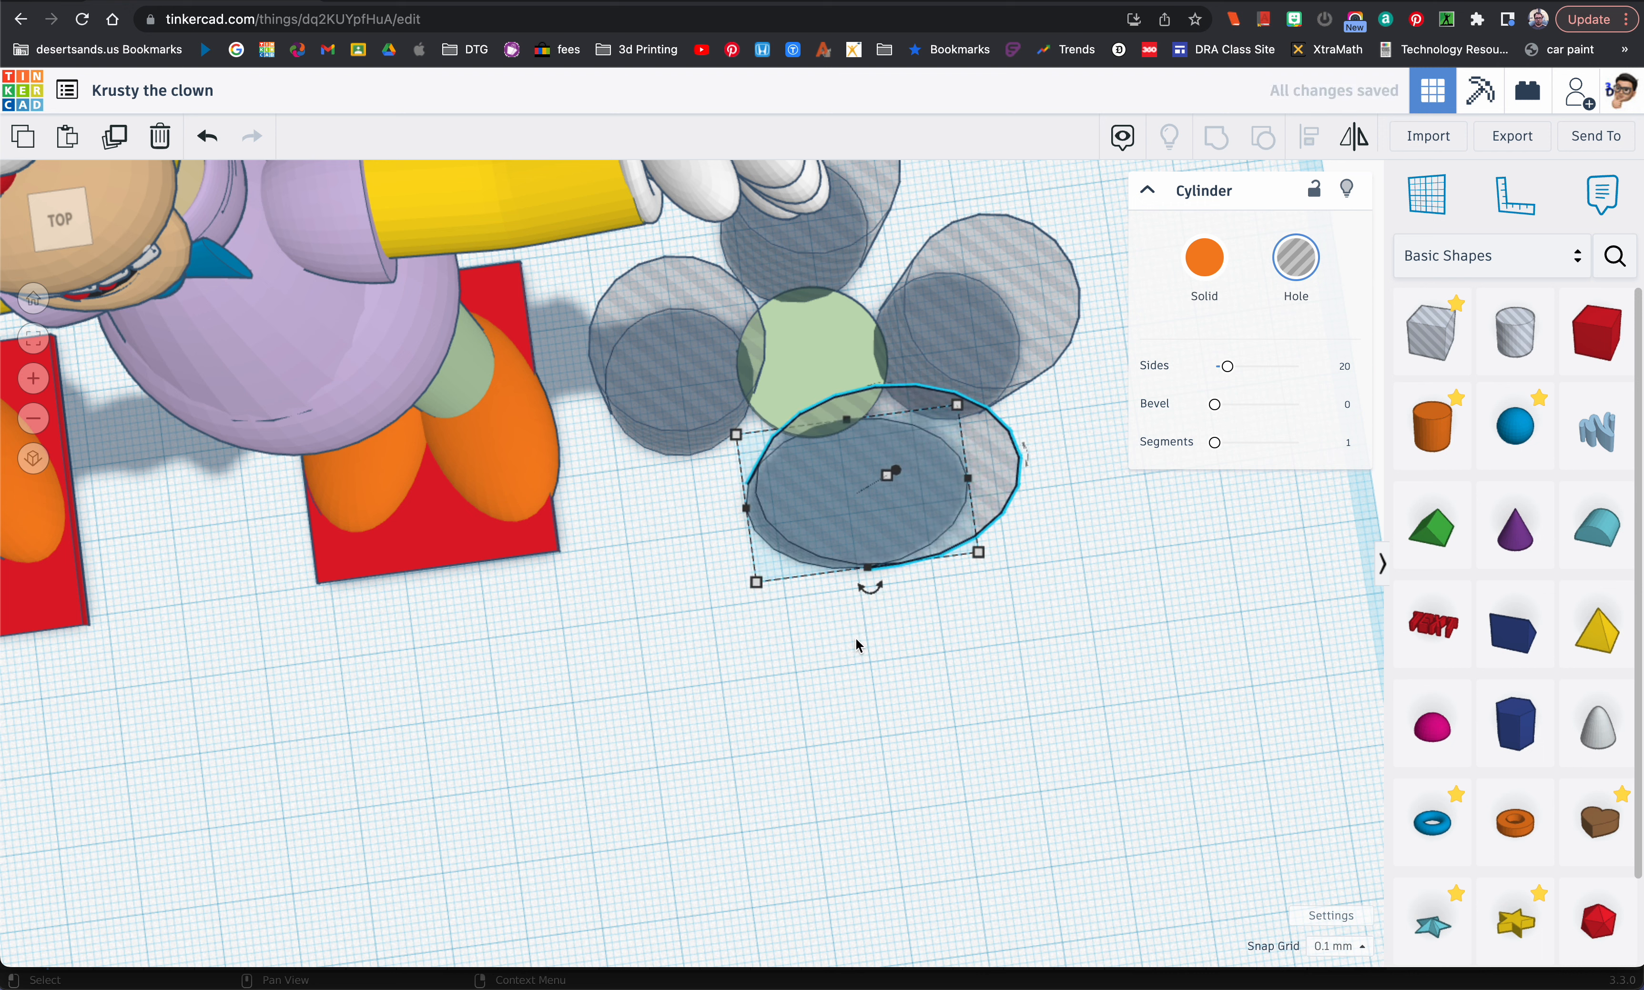
{"action": "key", "text": "Left"}
{"action": "key", "text": "Left"}
{"action": "key", "text": "Left"}
{"action": "key", "text": "Left"}
{"action": "key", "text": "Left"}
{"action": "key", "text": "Left"}
{"action": "key", "text": "Left"}
{"action": "key", "text": "Left"}
{"action": "key", "text": "Left"}
{"action": "key", "text": "Left"}
{"action": "key", "text": "Left"}
{"action": "key", "text": "Left"}
{"action": "key", "text": "Left"}
{"action": "key", "text": "Left"}
{"action": "key", "text": "Left"}
{"action": "key", "text": "Left"}
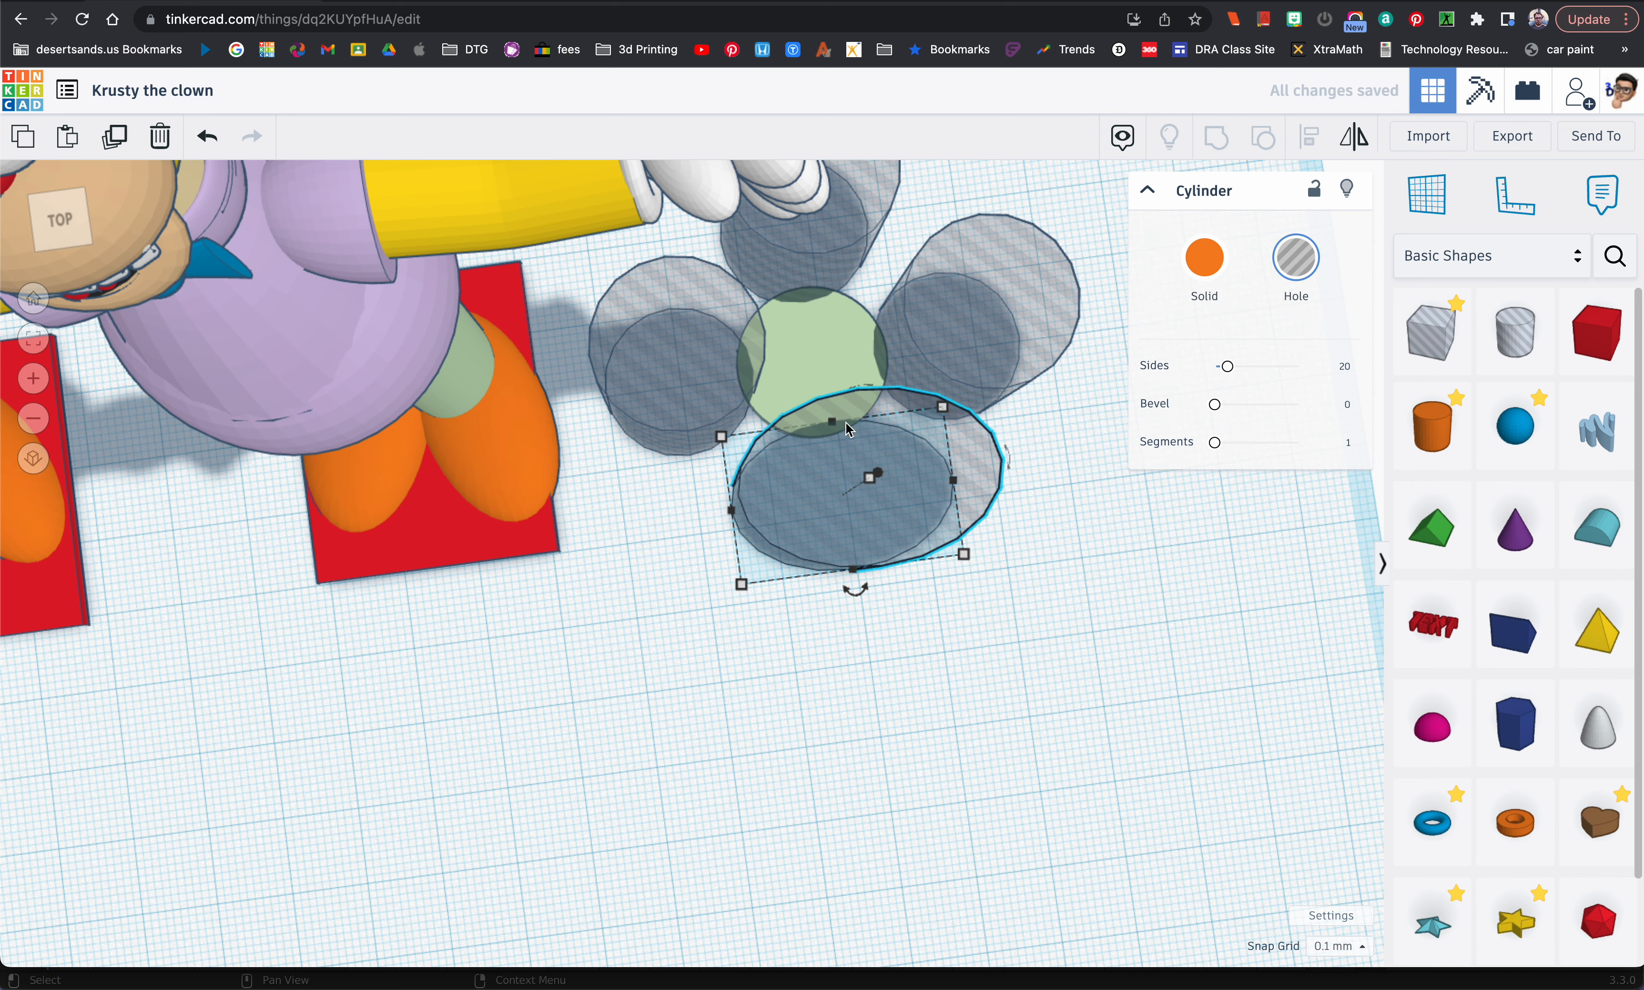
Step: Set the width of the hole cylinder behind the light green disc to 30 mm
{"action": "left_click", "coordinate": [839, 272]}
{"action": "mouse_move", "coordinate": [877, 294]}
{"action": "left_click", "coordinate": [816, 399]}
{"action": "type", "text": "30"}
{"action": "key", "text": "Return"}
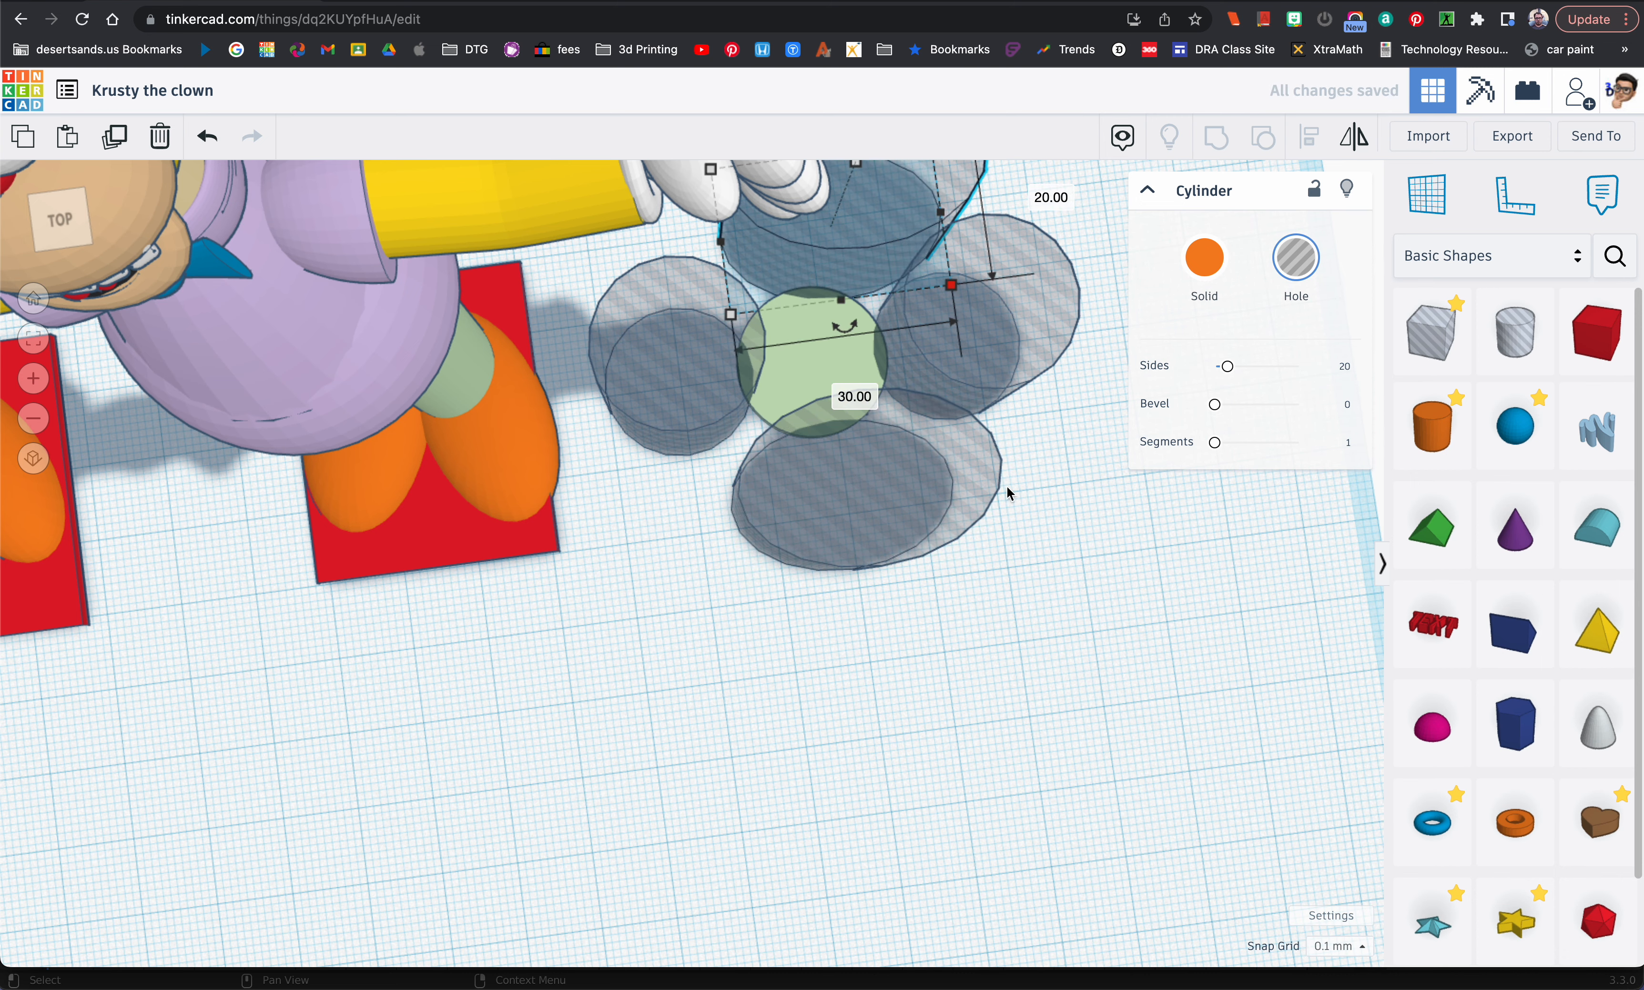
{"action": "left_click", "coordinate": [1015, 489]}
{"action": "scroll", "coordinate": [975, 491], "scroll_direction": "down", "scroll_amount": 2}
{"action": "right_click_drag", "start_coordinate": [1006, 492], "coordinate": [984, 488]}
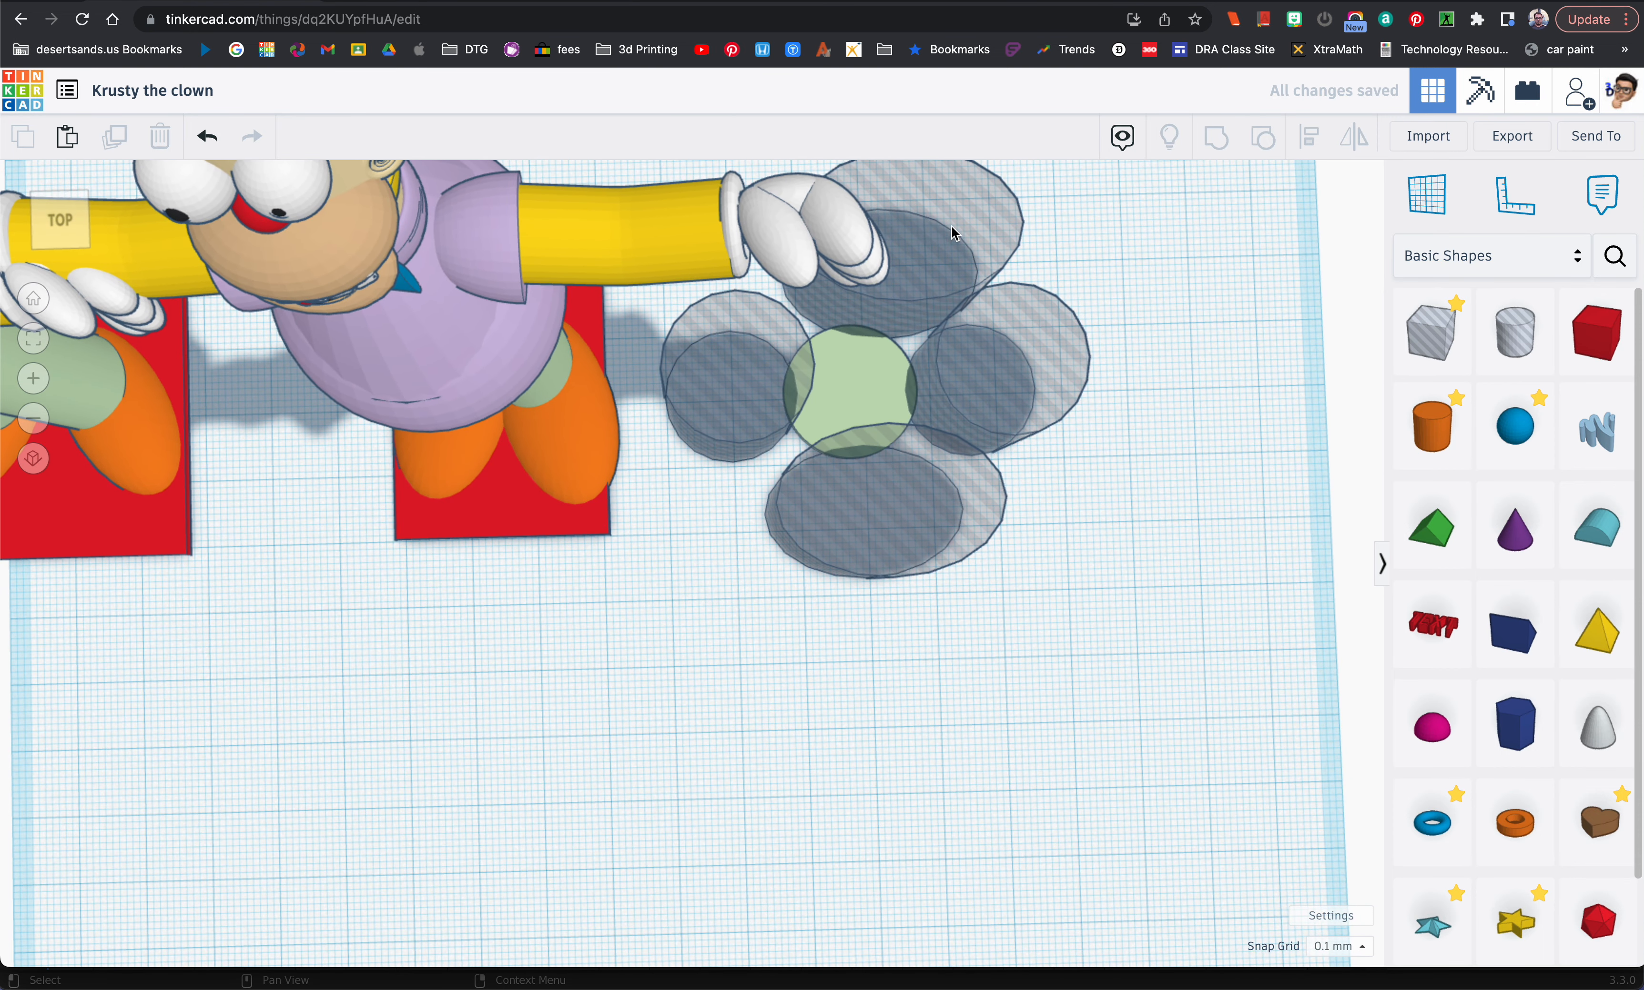
{"action": "left_click_drag", "start_coordinate": [880, 614], "coordinate": [856, 328]}
{"action": "left_click", "coordinate": [1309, 136]}
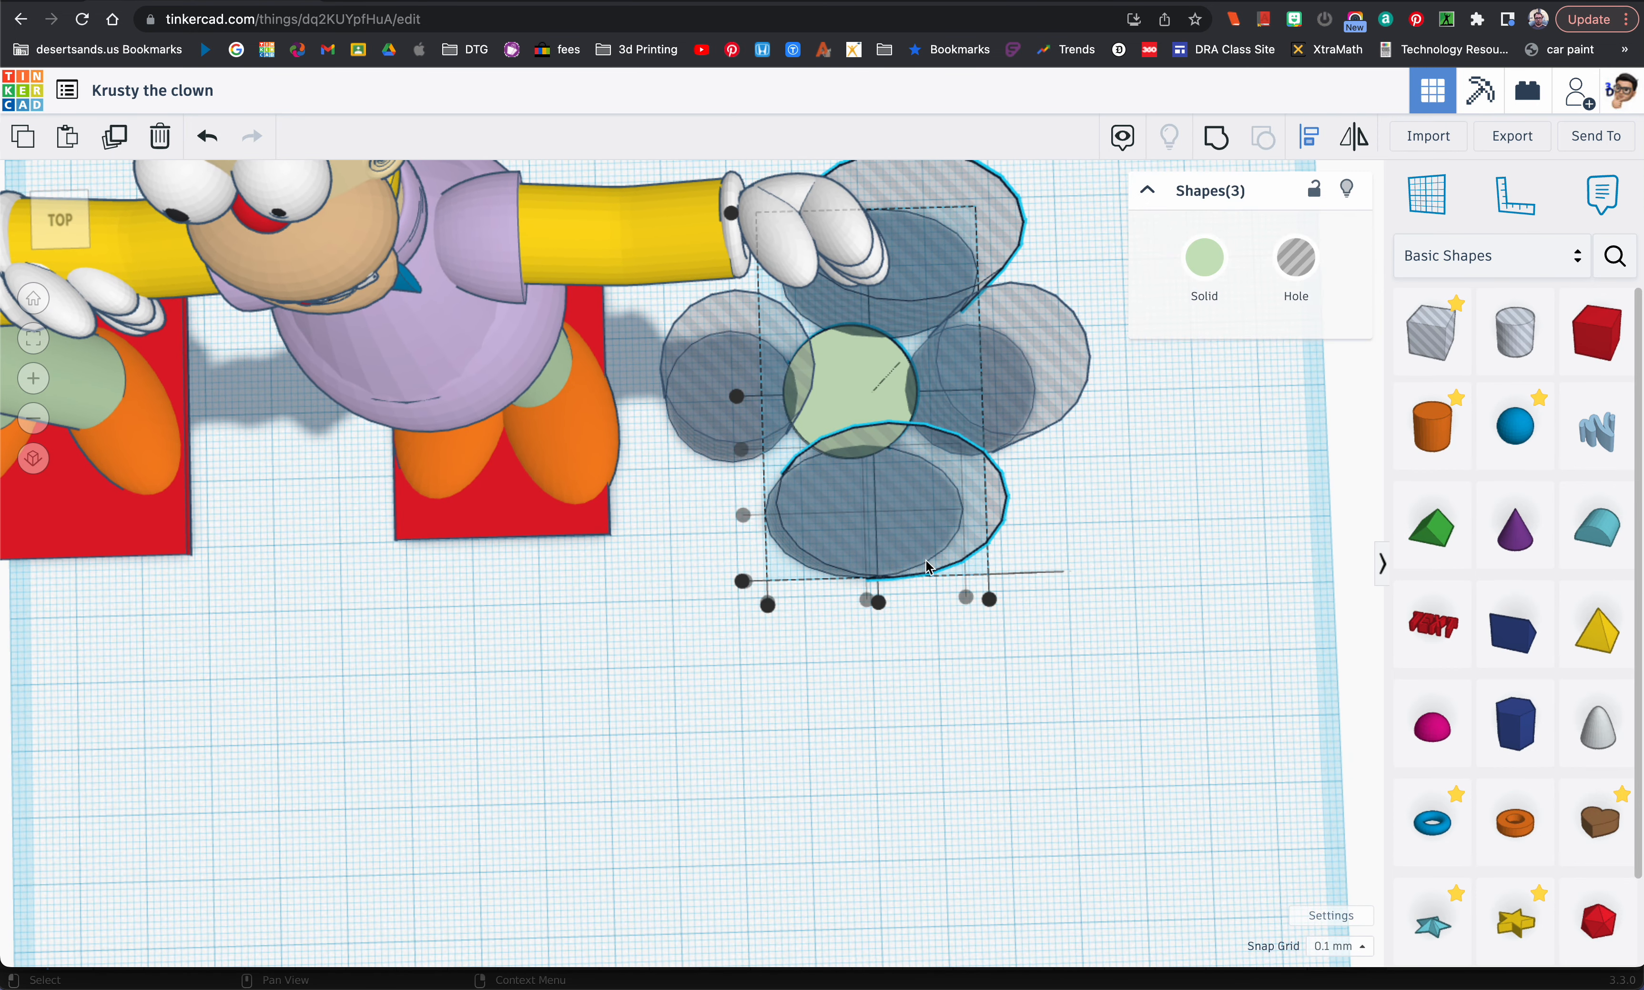
{"action": "left_click", "coordinate": [878, 602]}
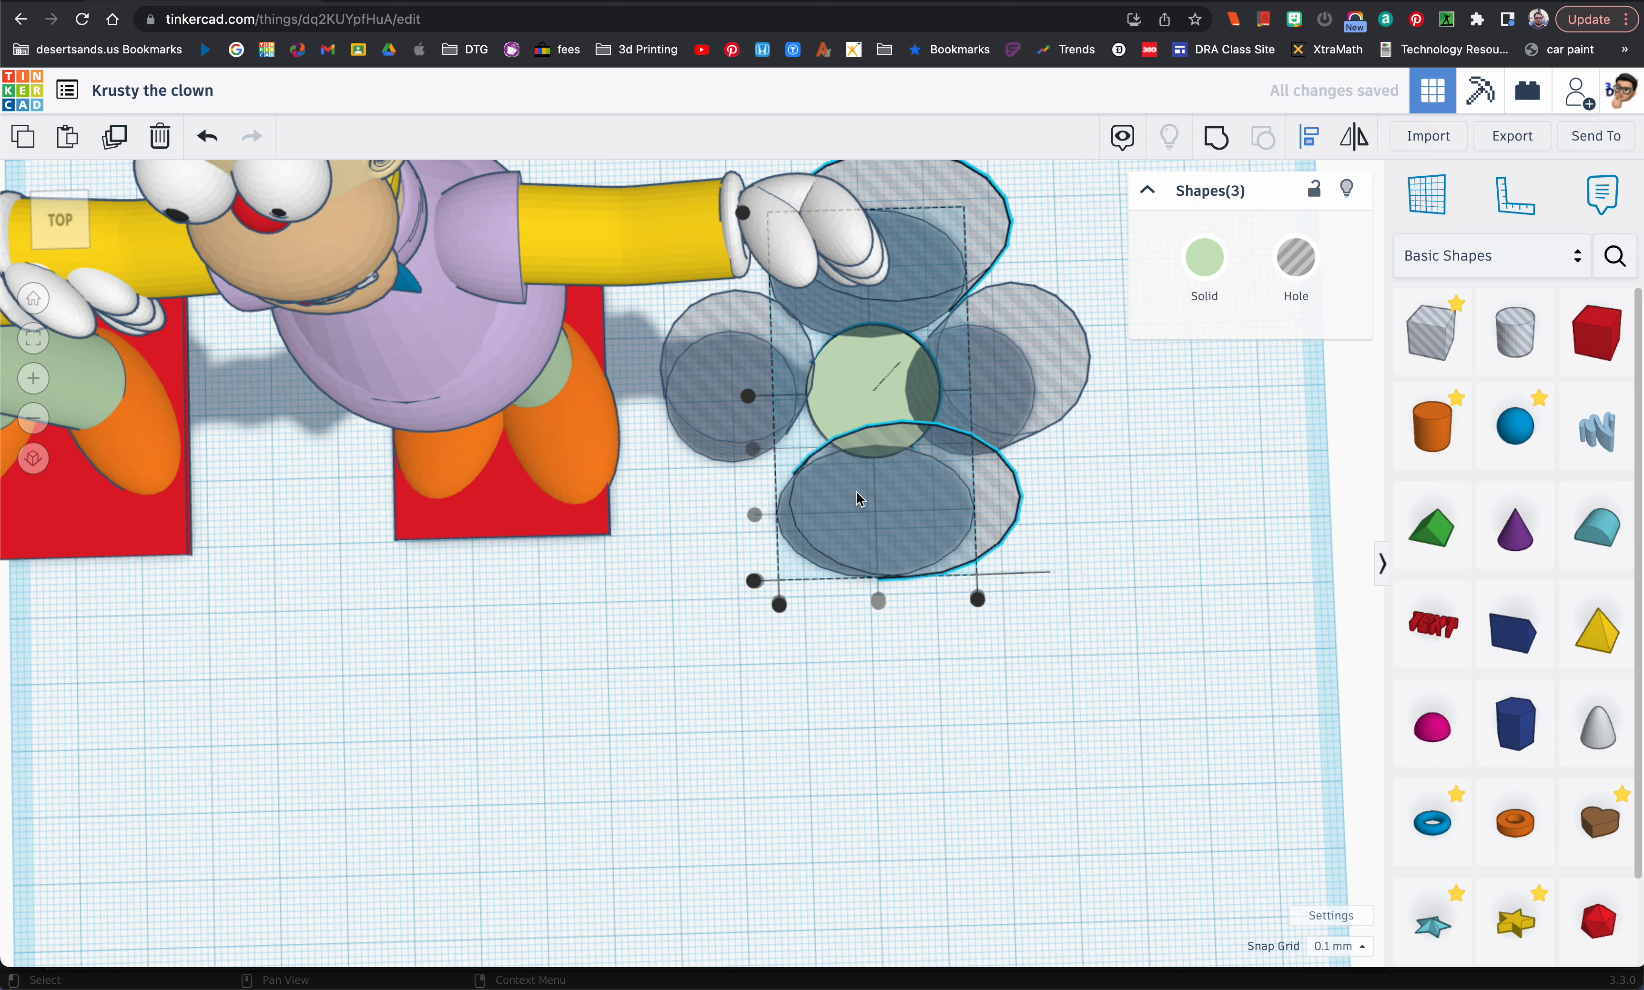
{"action": "left_click", "coordinate": [1087, 518]}
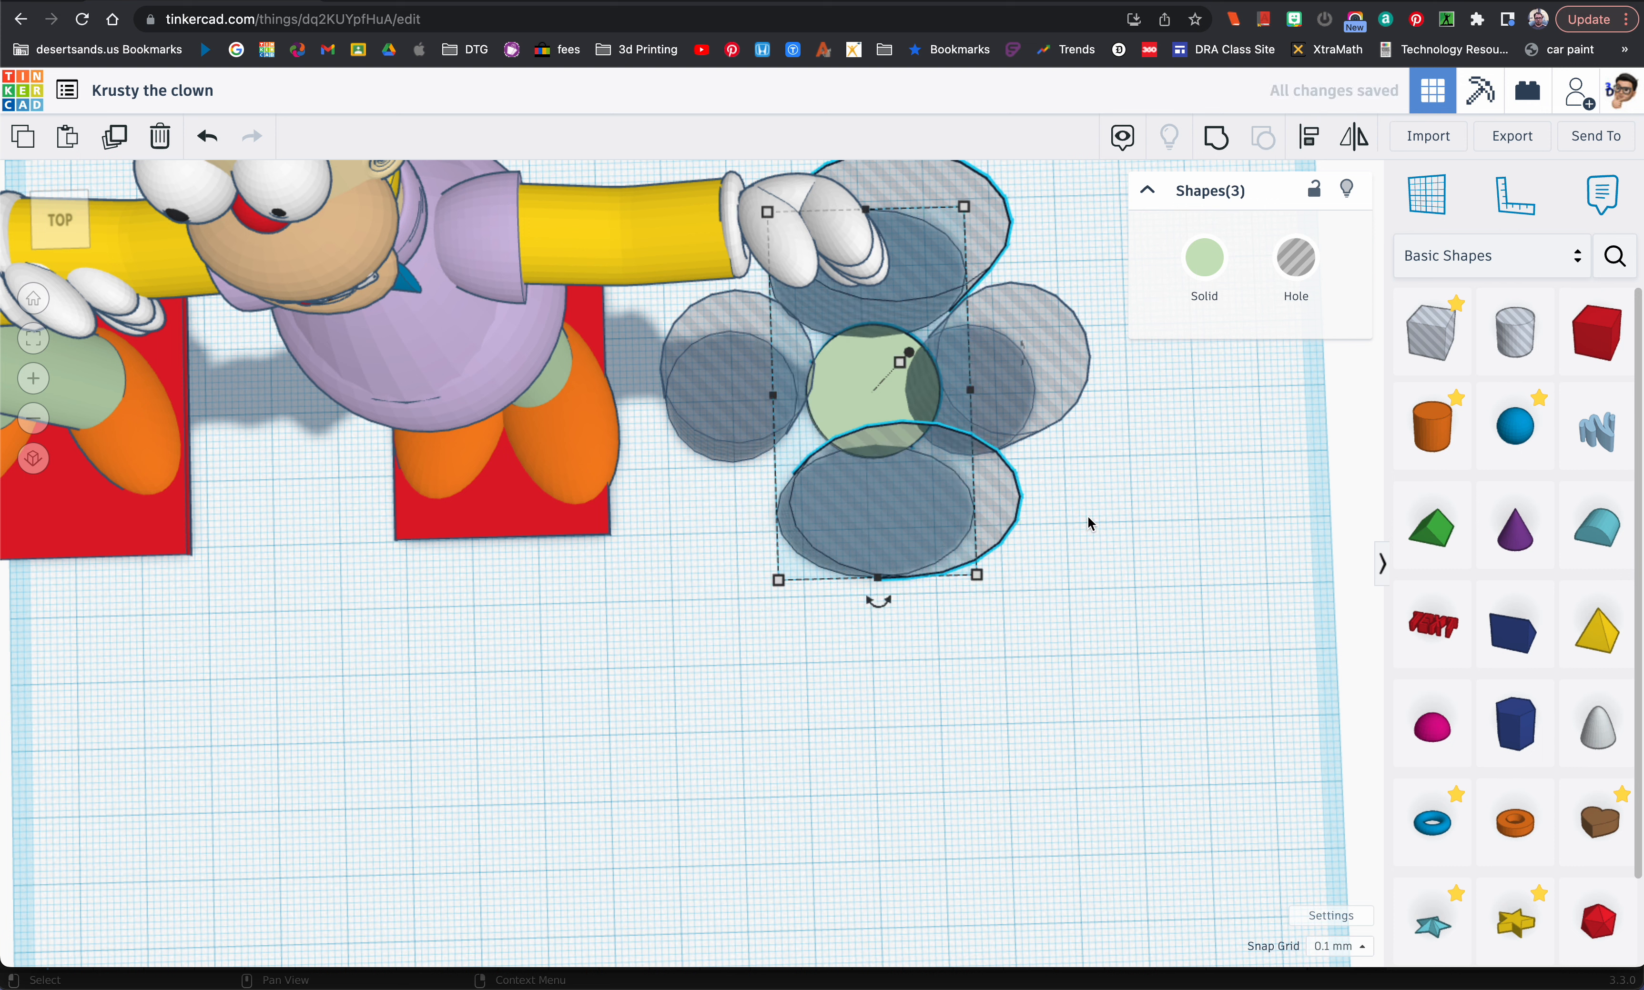
{"action": "key", "text": "super+z"}
{"action": "left_click", "coordinate": [1122, 518]}
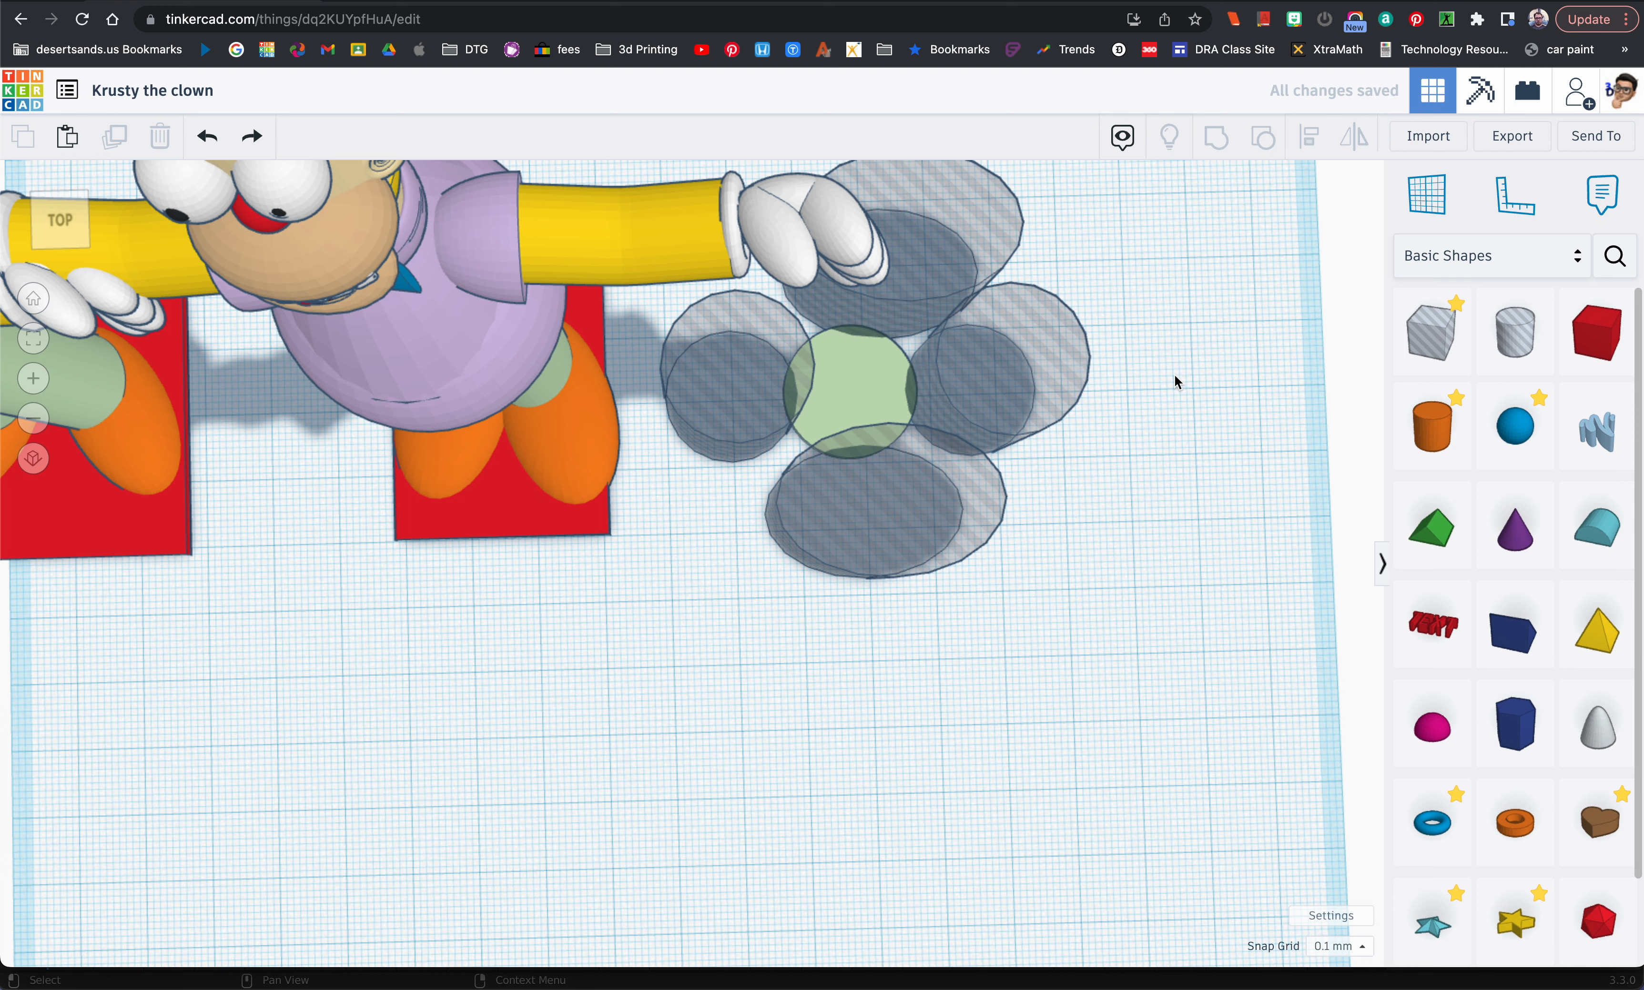
Step: Align the front and rear hole cylinders to the light green disc's centre left to right, keeping the disc fixed as the anchor
{"action": "left_click_drag", "start_coordinate": [842, 624], "coordinate": [861, 314]}
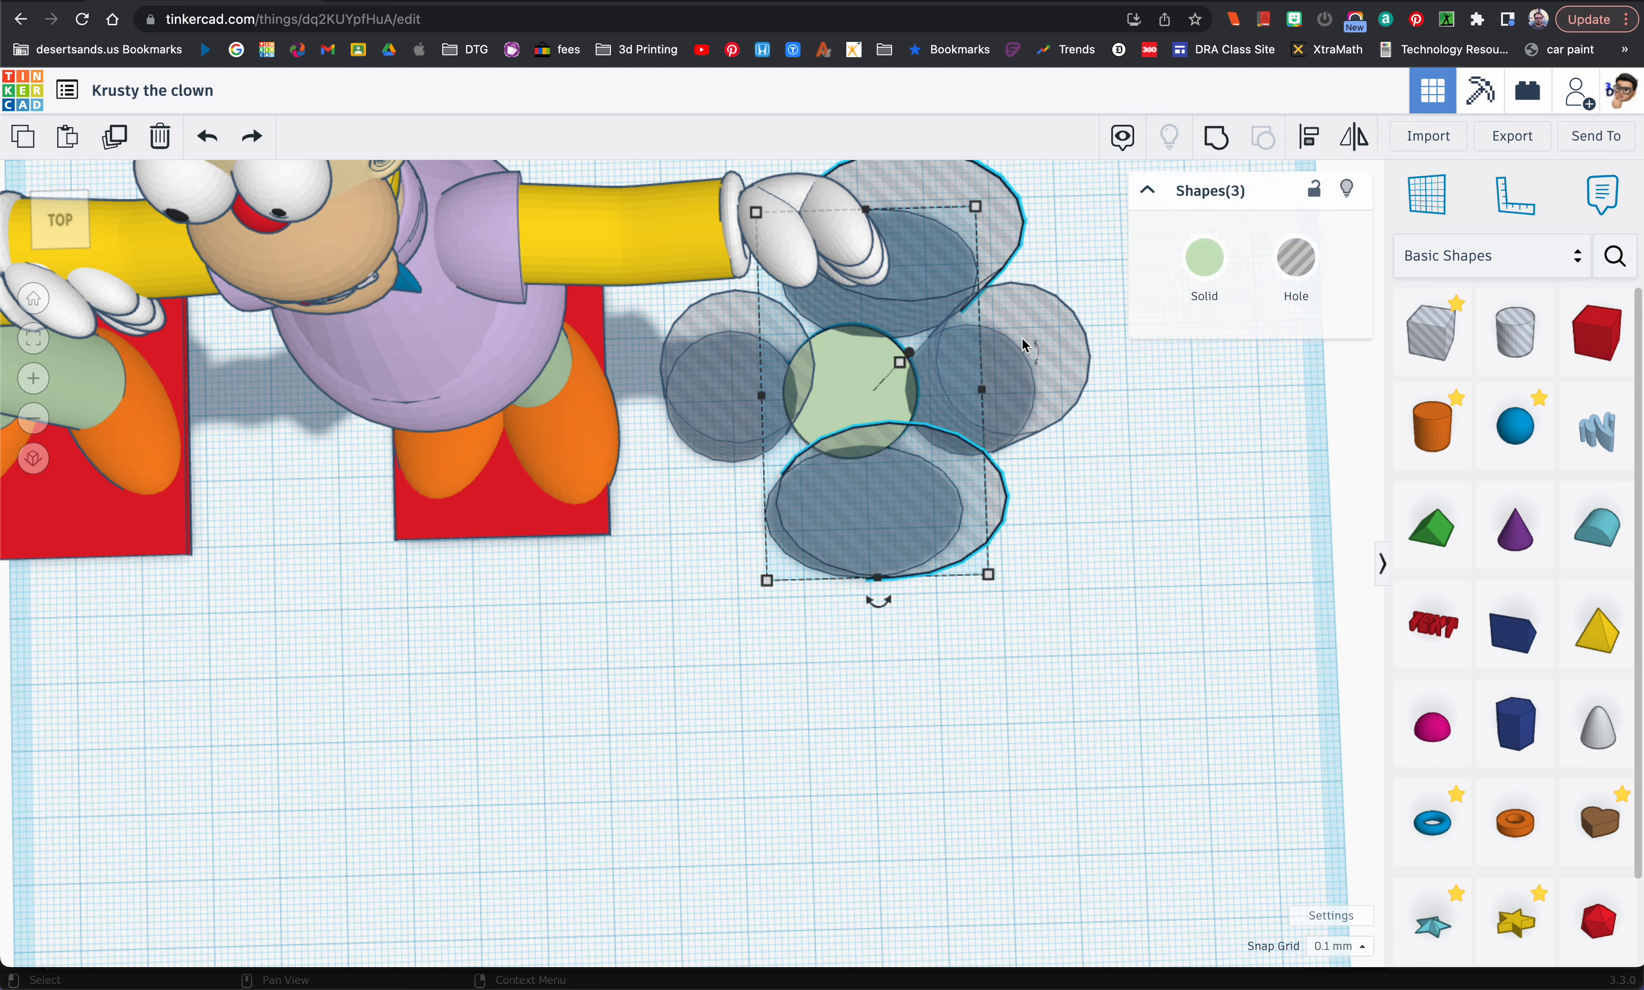
{"action": "left_click", "coordinate": [1309, 137]}
{"action": "left_click", "coordinate": [867, 400]}
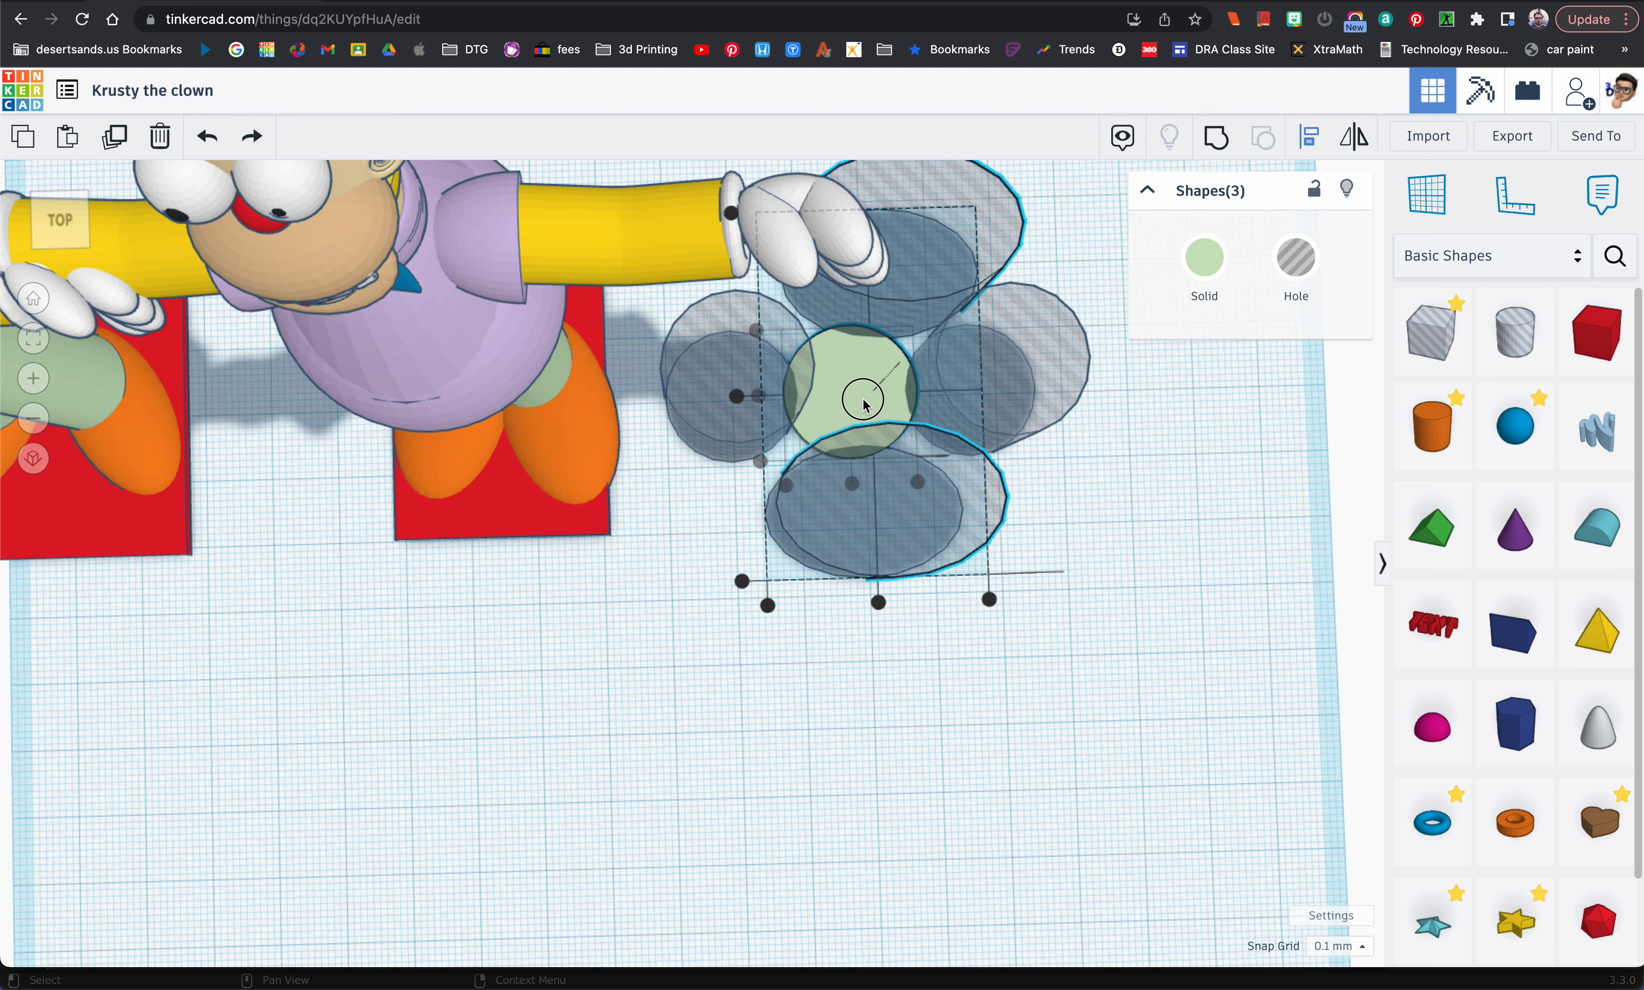
{"action": "left_click", "coordinate": [852, 483]}
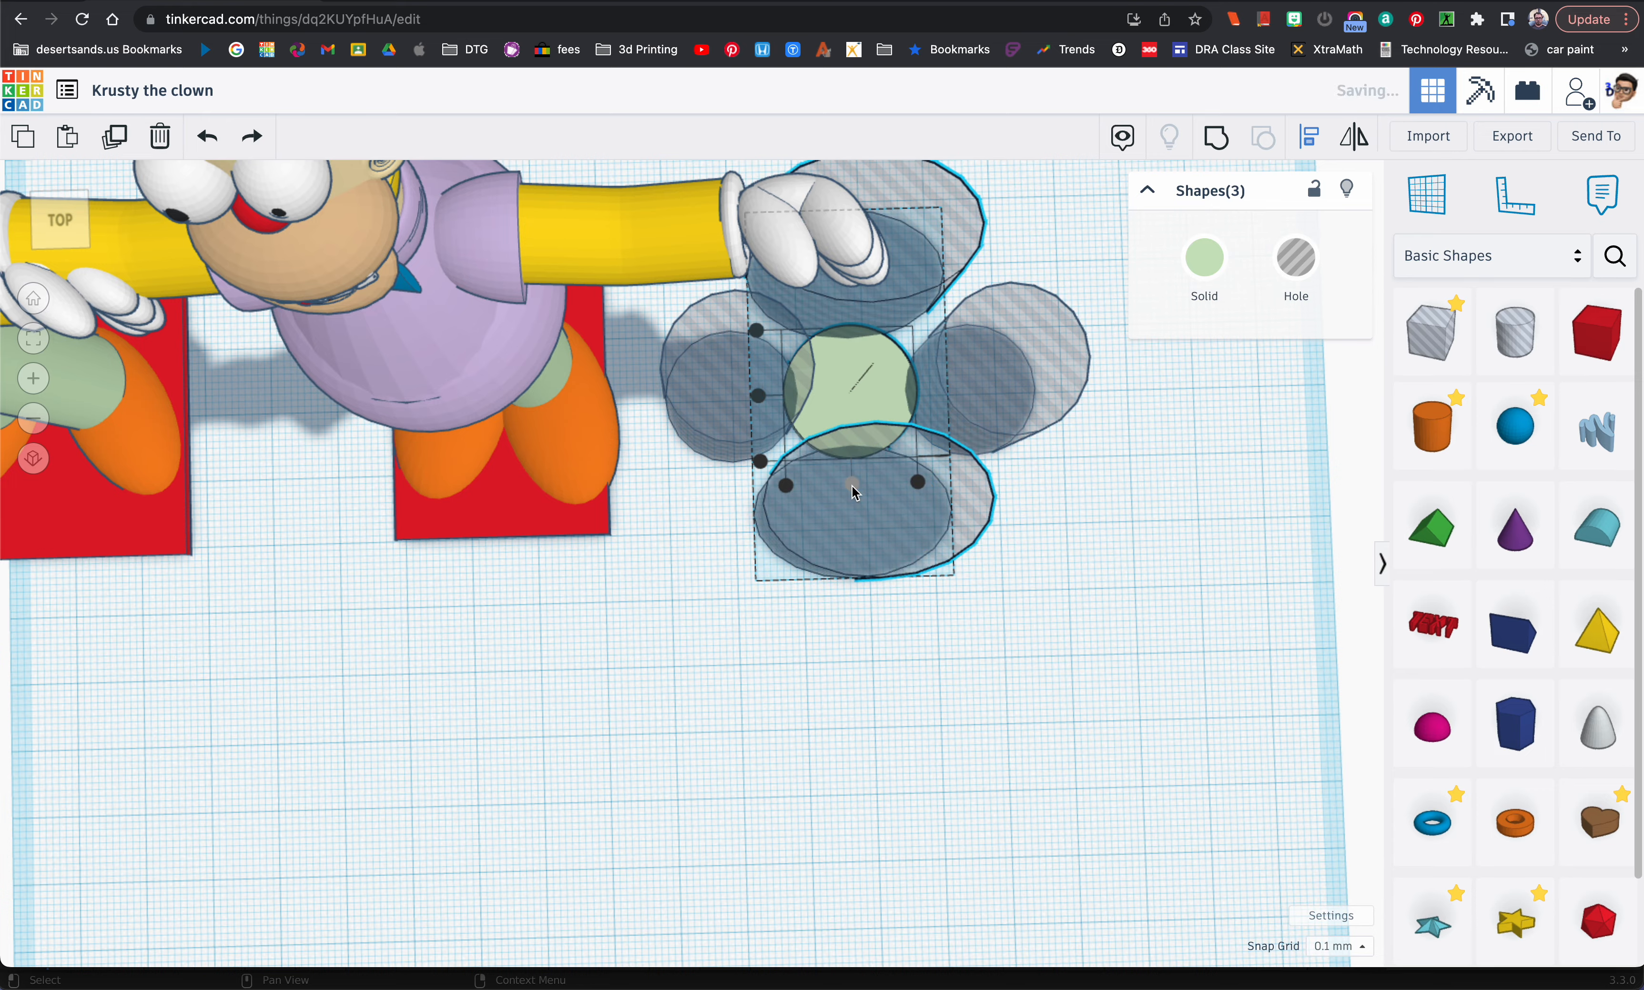
{"action": "left_click", "coordinate": [1047, 505]}
Step: Nudge the front hole cylinder slightly to the right
{"action": "mouse_move", "coordinate": [1039, 487]}
{"action": "right_mouse_down"}
{"action": "mouse_move", "coordinate": [975, 477]}
{"action": "mouse_move", "coordinate": [1001, 507]}
{"action": "mouse_move", "coordinate": [1038, 470]}
{"action": "mouse_move", "coordinate": [1043, 488]}
{"action": "right_mouse_up"}
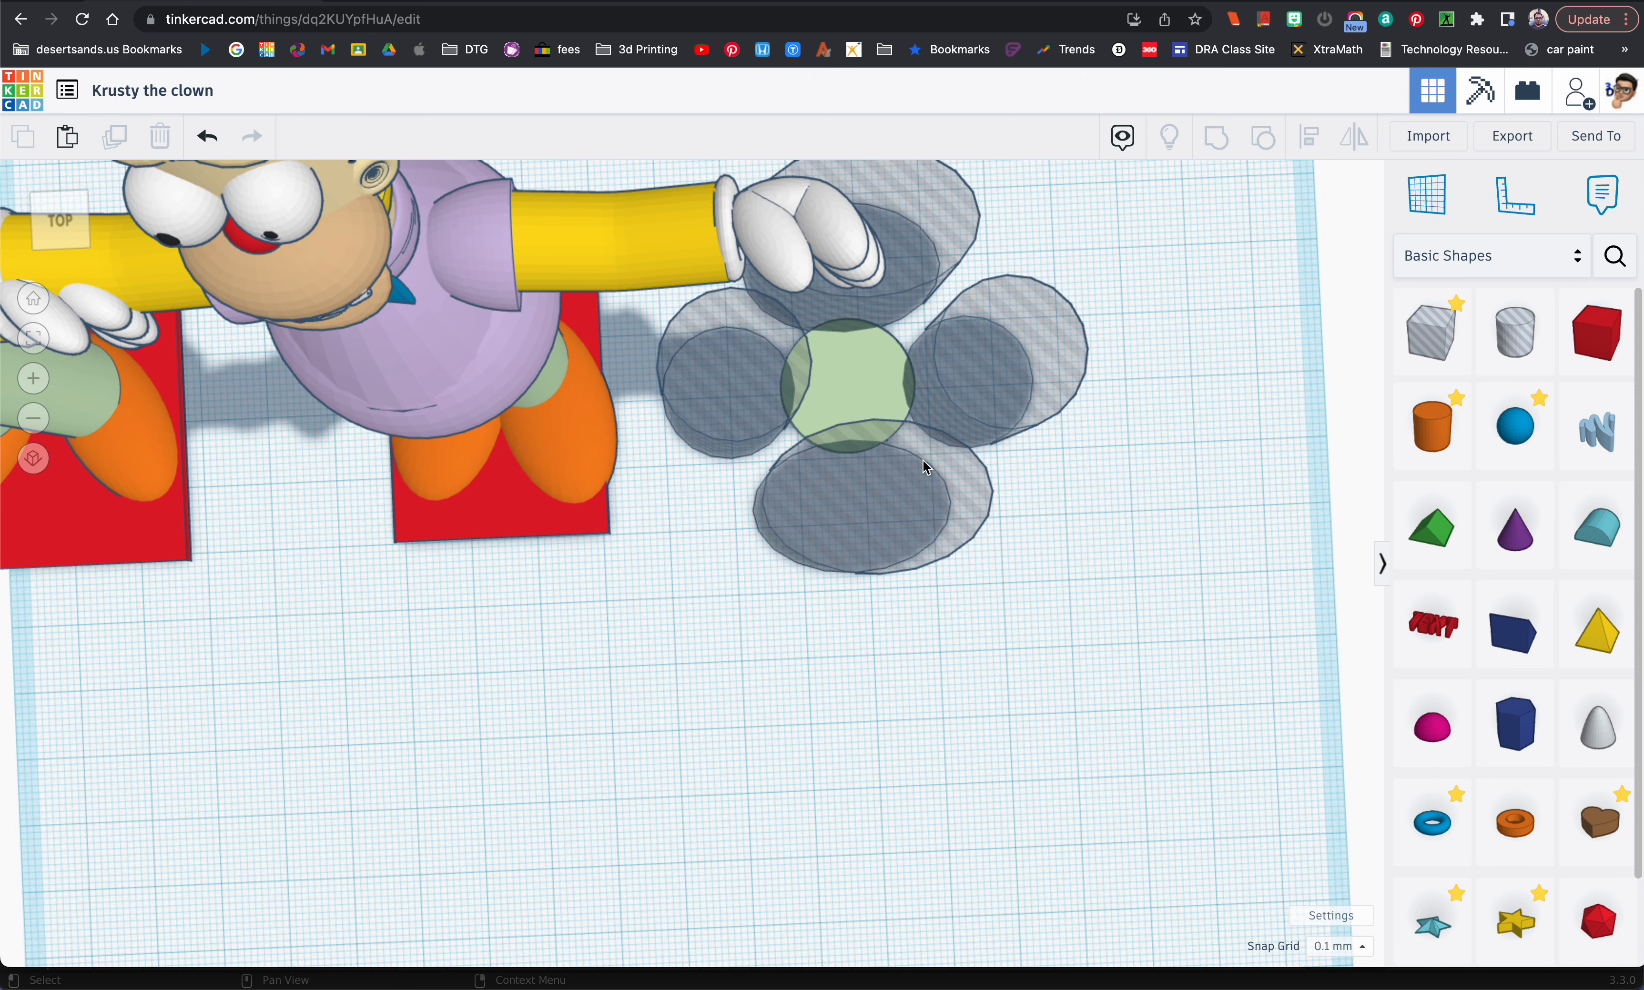
{"action": "left_click", "coordinate": [915, 475]}
{"action": "key", "text": "Right"}
{"action": "key", "text": "Right"}
{"action": "key", "text": "Right"}
{"action": "key", "text": "Right"}
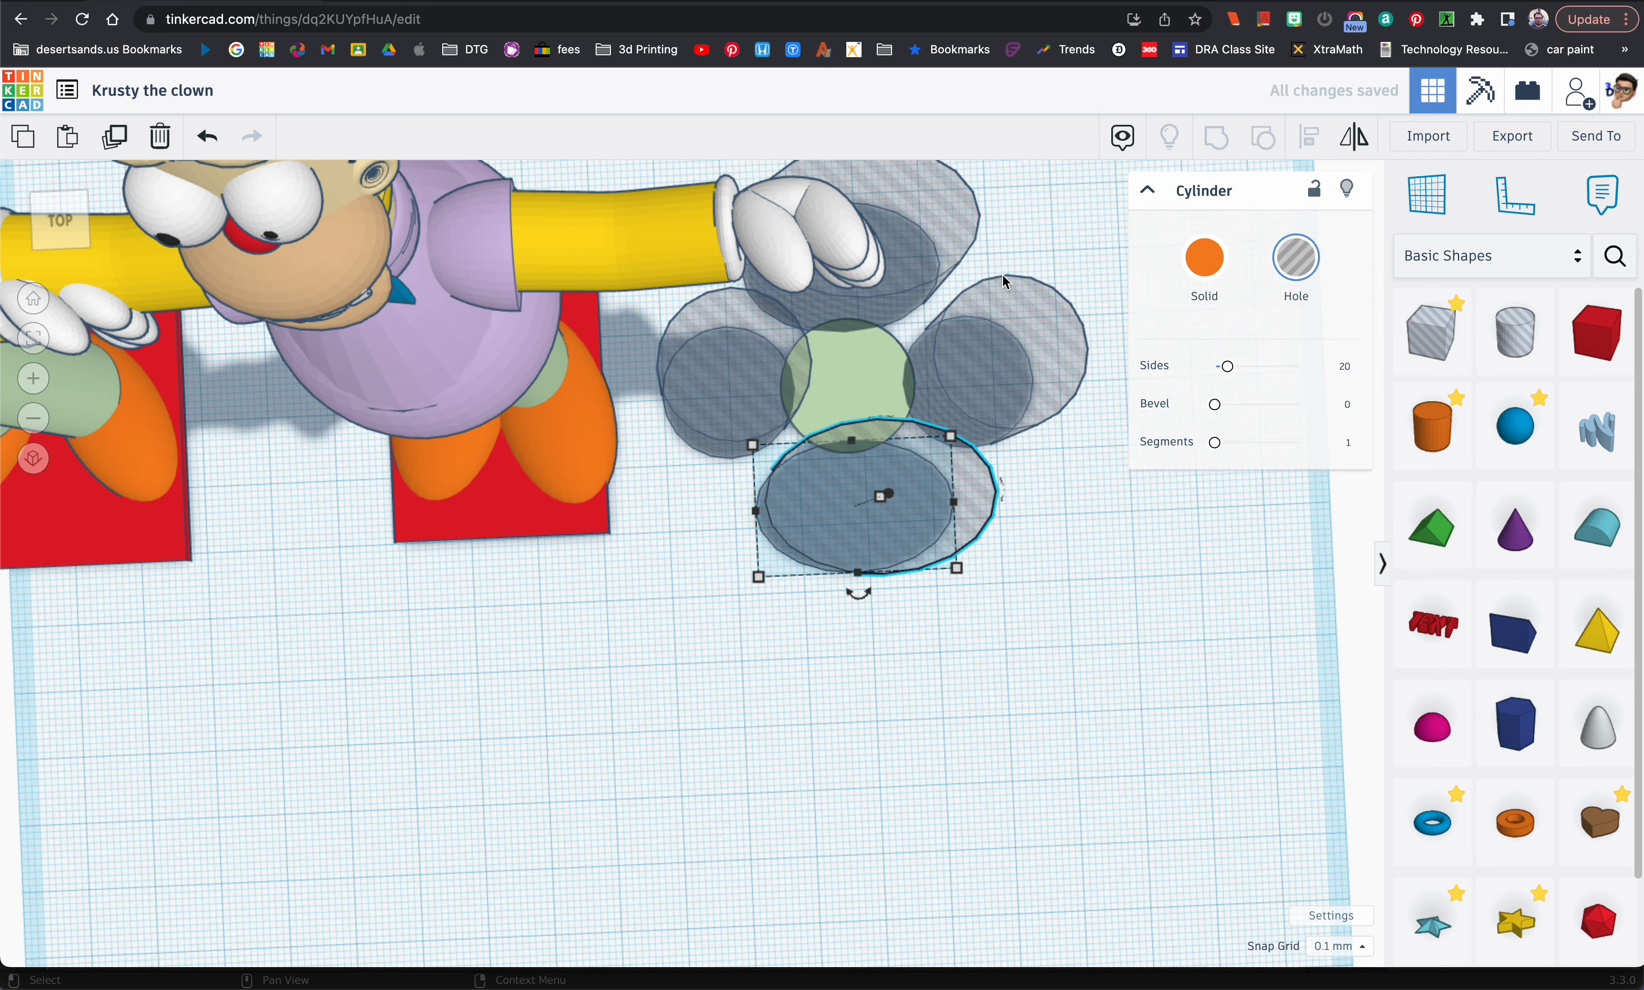
Step: Group the light green disc with the four surrounding hole cylinders to cut scallops into its edge
{"action": "right_click_drag", "start_coordinate": [908, 399], "coordinate": [879, 303]}
{"action": "left_click_drag", "start_coordinate": [736, 331], "coordinate": [978, 551]}
{"action": "left_click", "coordinate": [1215, 137]}
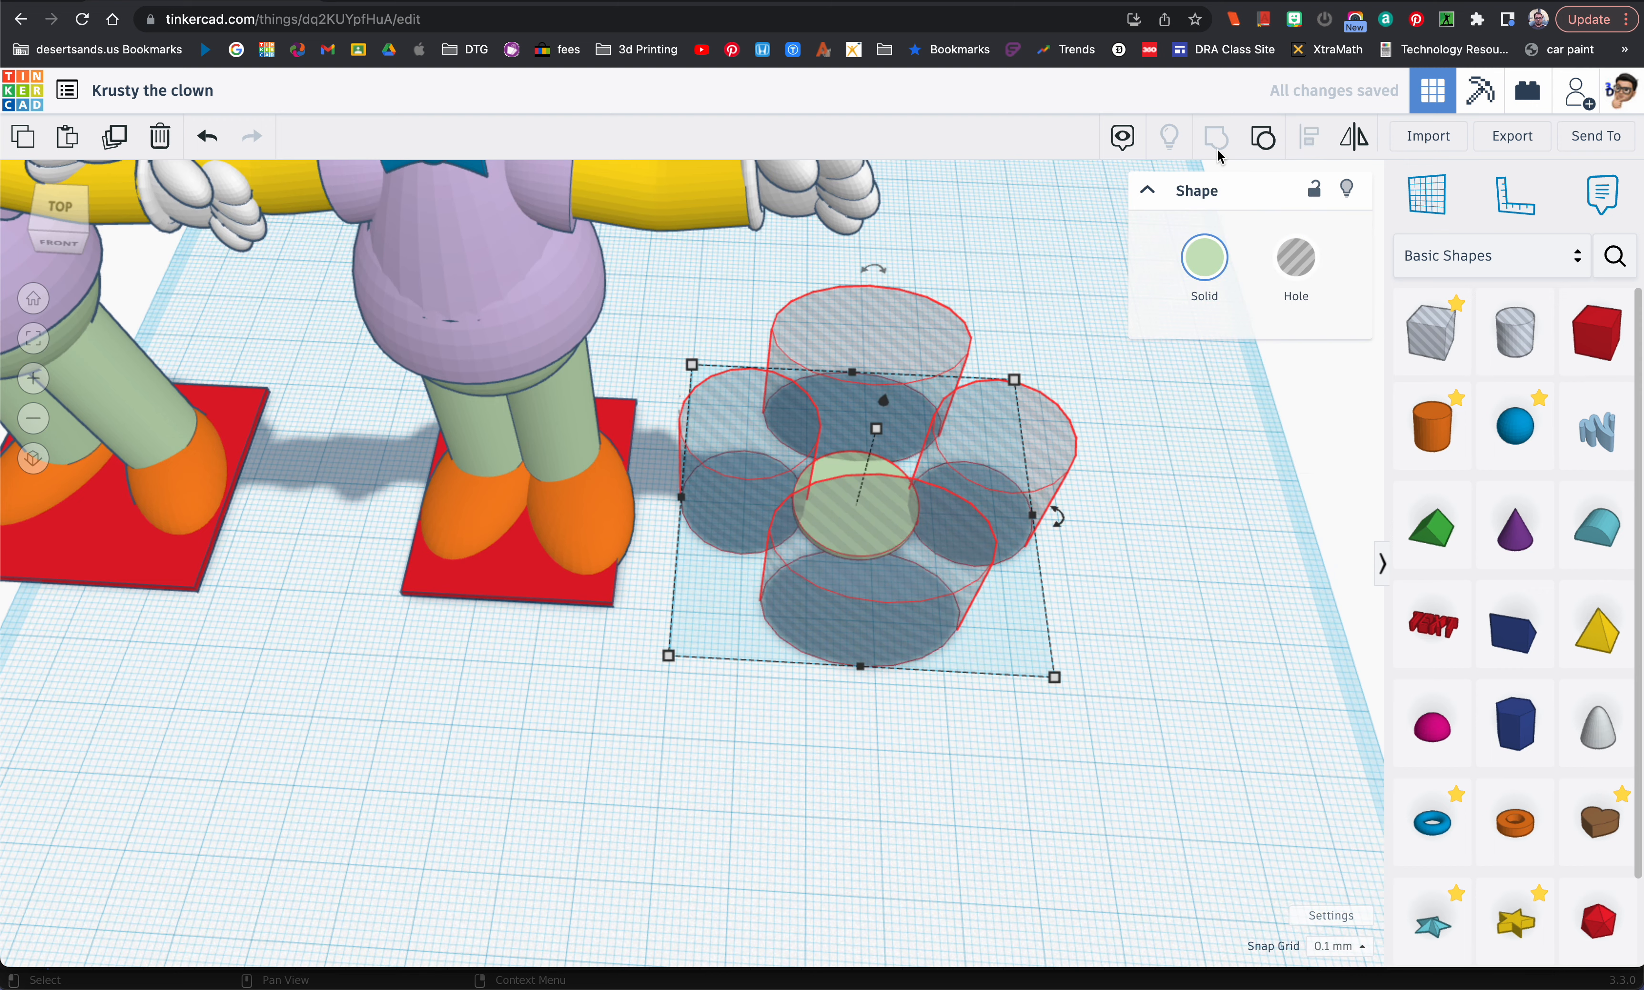
{"action": "right_click_drag", "start_coordinate": [925, 546], "coordinate": [936, 592]}
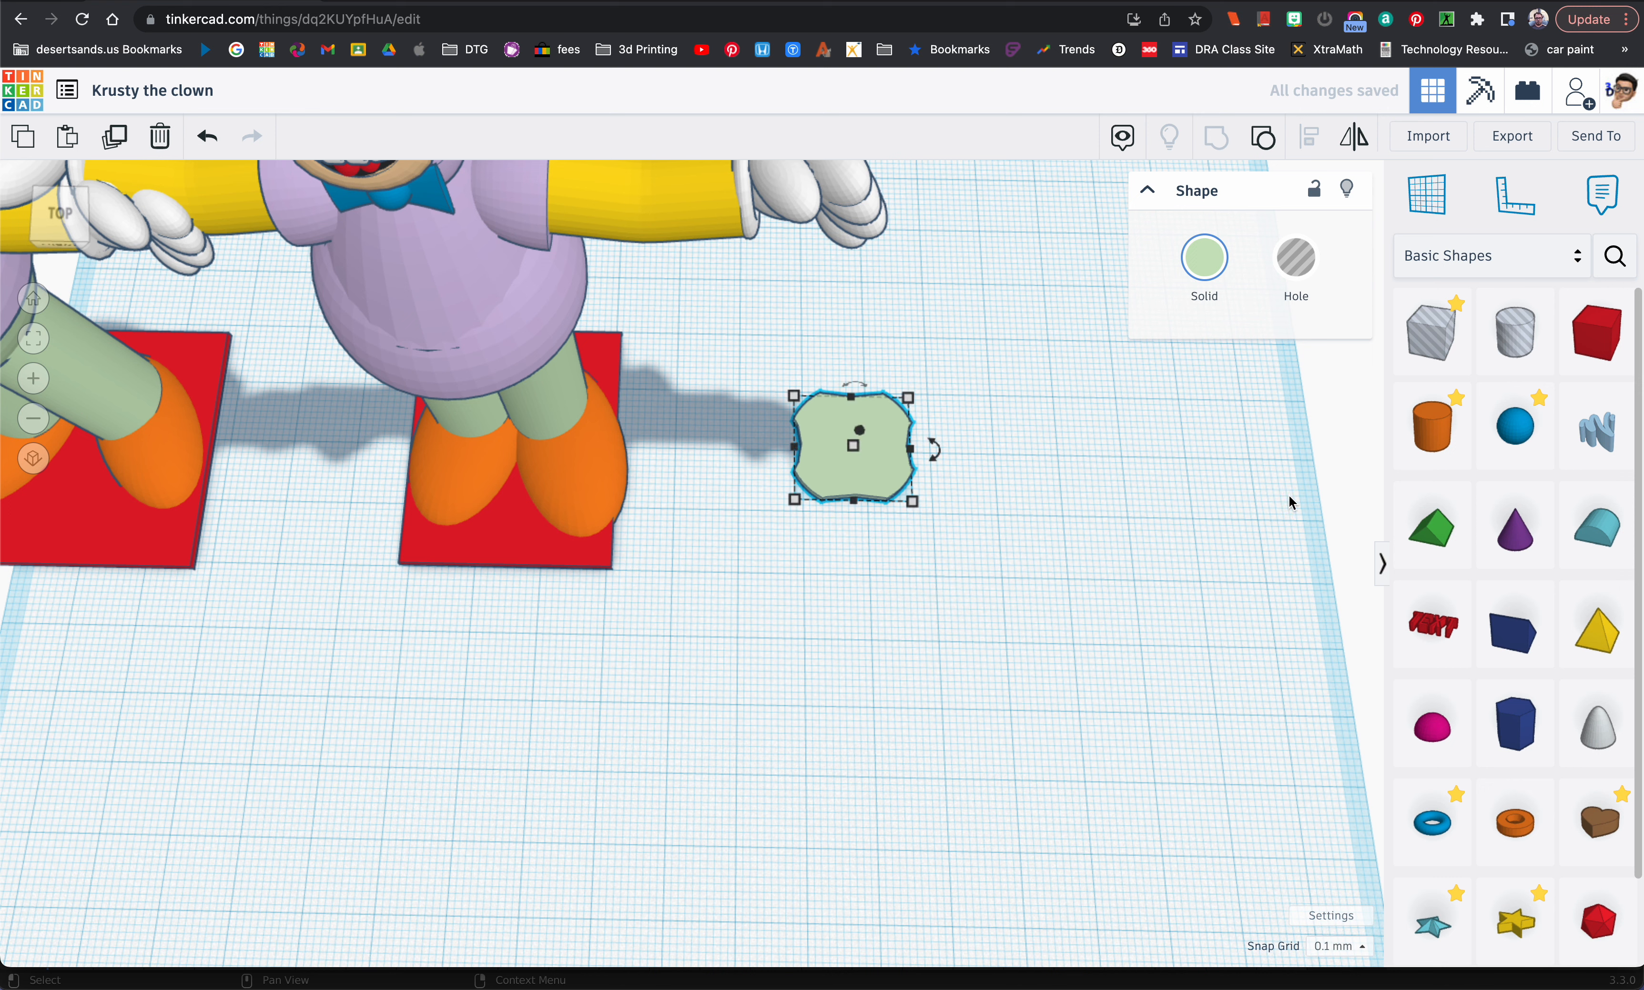
Step: Add a 64-sided hole cylinder and a red box next to each other beside the light green shape
{"action": "left_click_drag", "start_coordinate": [1430, 427], "coordinate": [975, 544]}
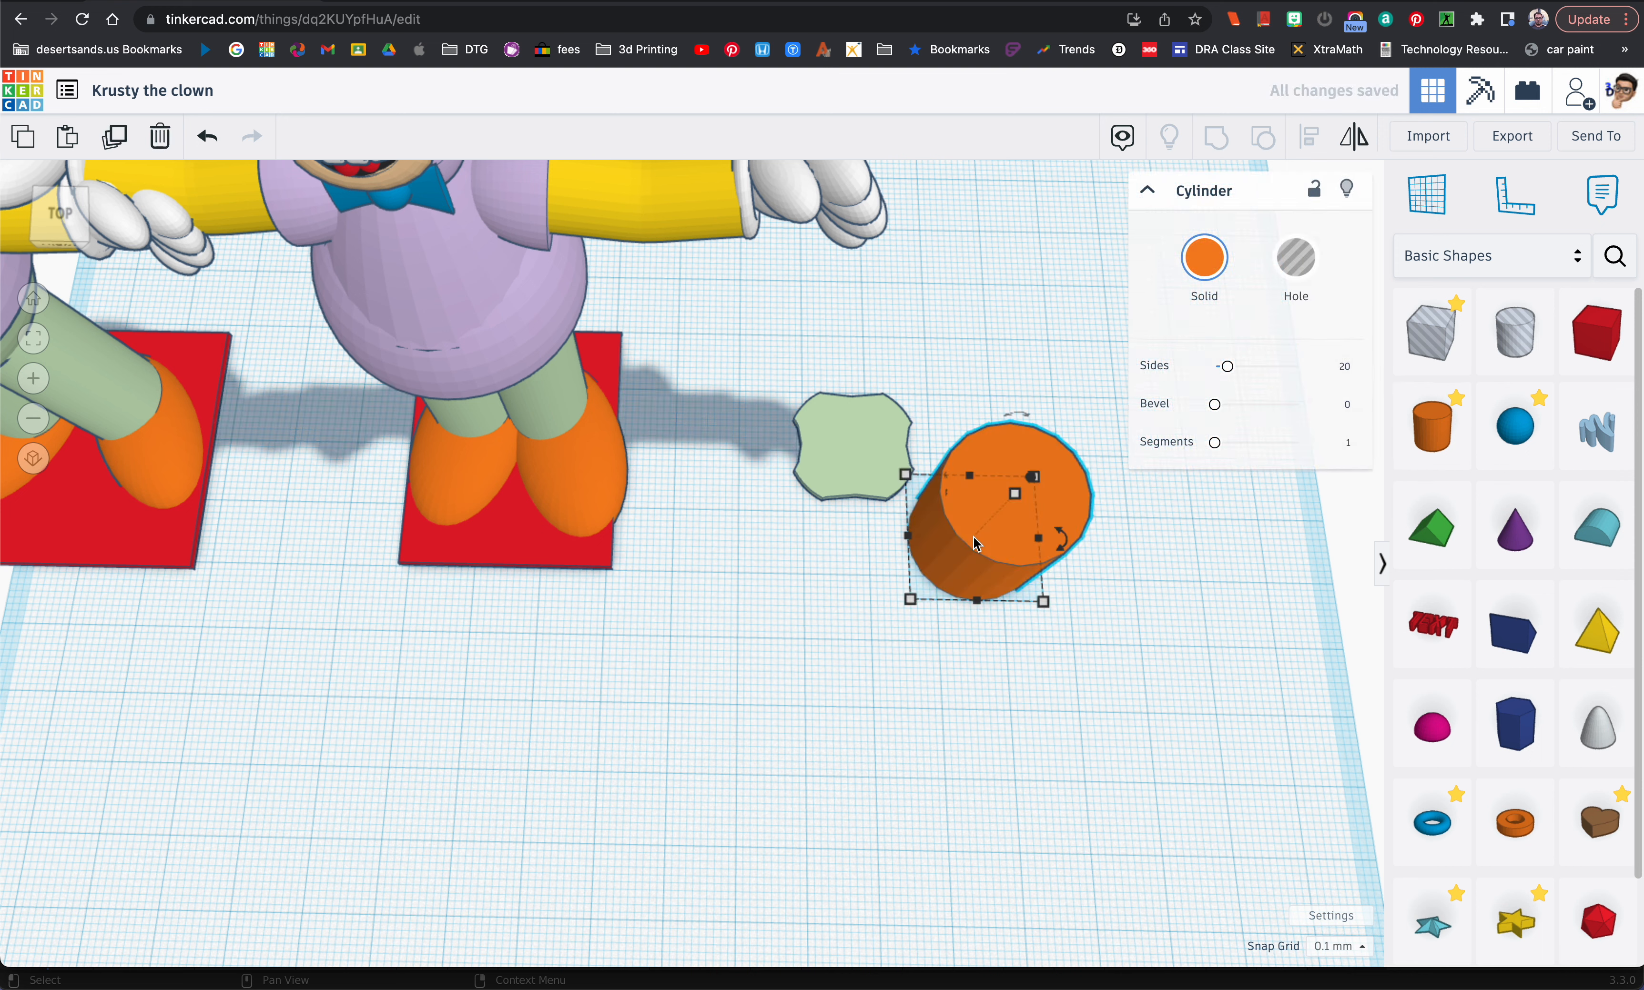
{"action": "left_click_drag", "start_coordinate": [1226, 366], "coordinate": [1292, 363]}
{"action": "left_click_drag", "start_coordinate": [1595, 332], "coordinate": [1112, 541]}
{"action": "left_click", "coordinate": [1036, 529]}
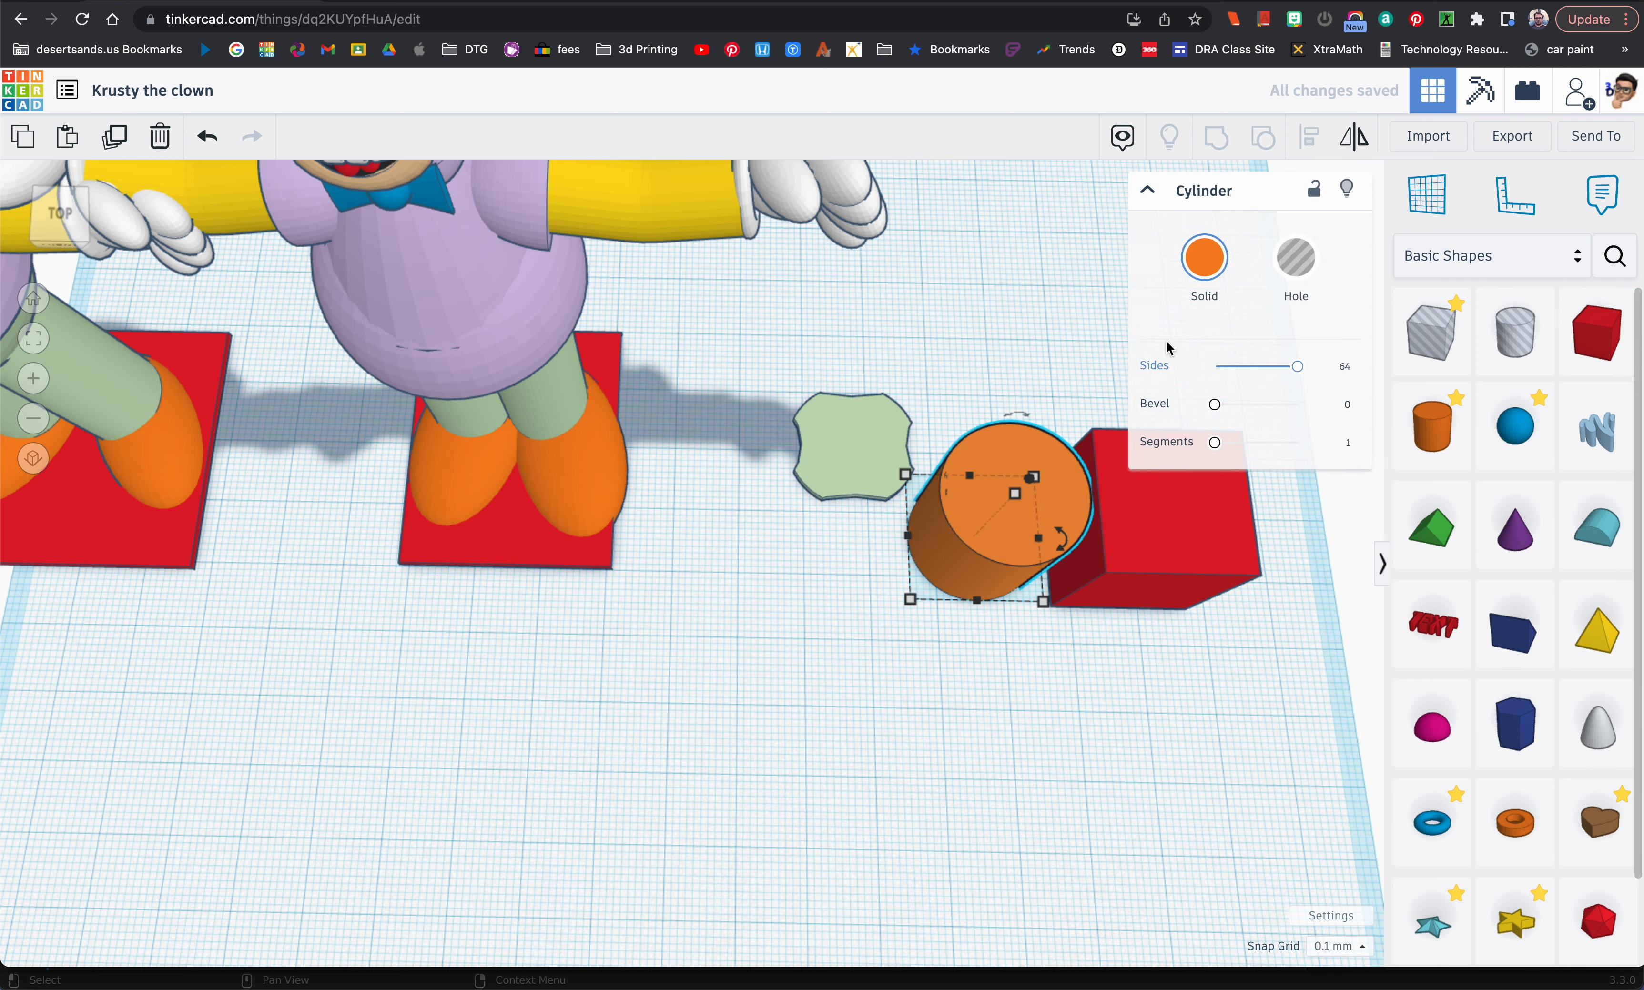
{"action": "left_click", "coordinate": [1296, 257]}
Step: Overlap the red box with a narrowed hole cylinder at its side and group them to cut a rounded notch
{"action": "left_click_drag", "start_coordinate": [1137, 543], "coordinate": [1121, 540]}
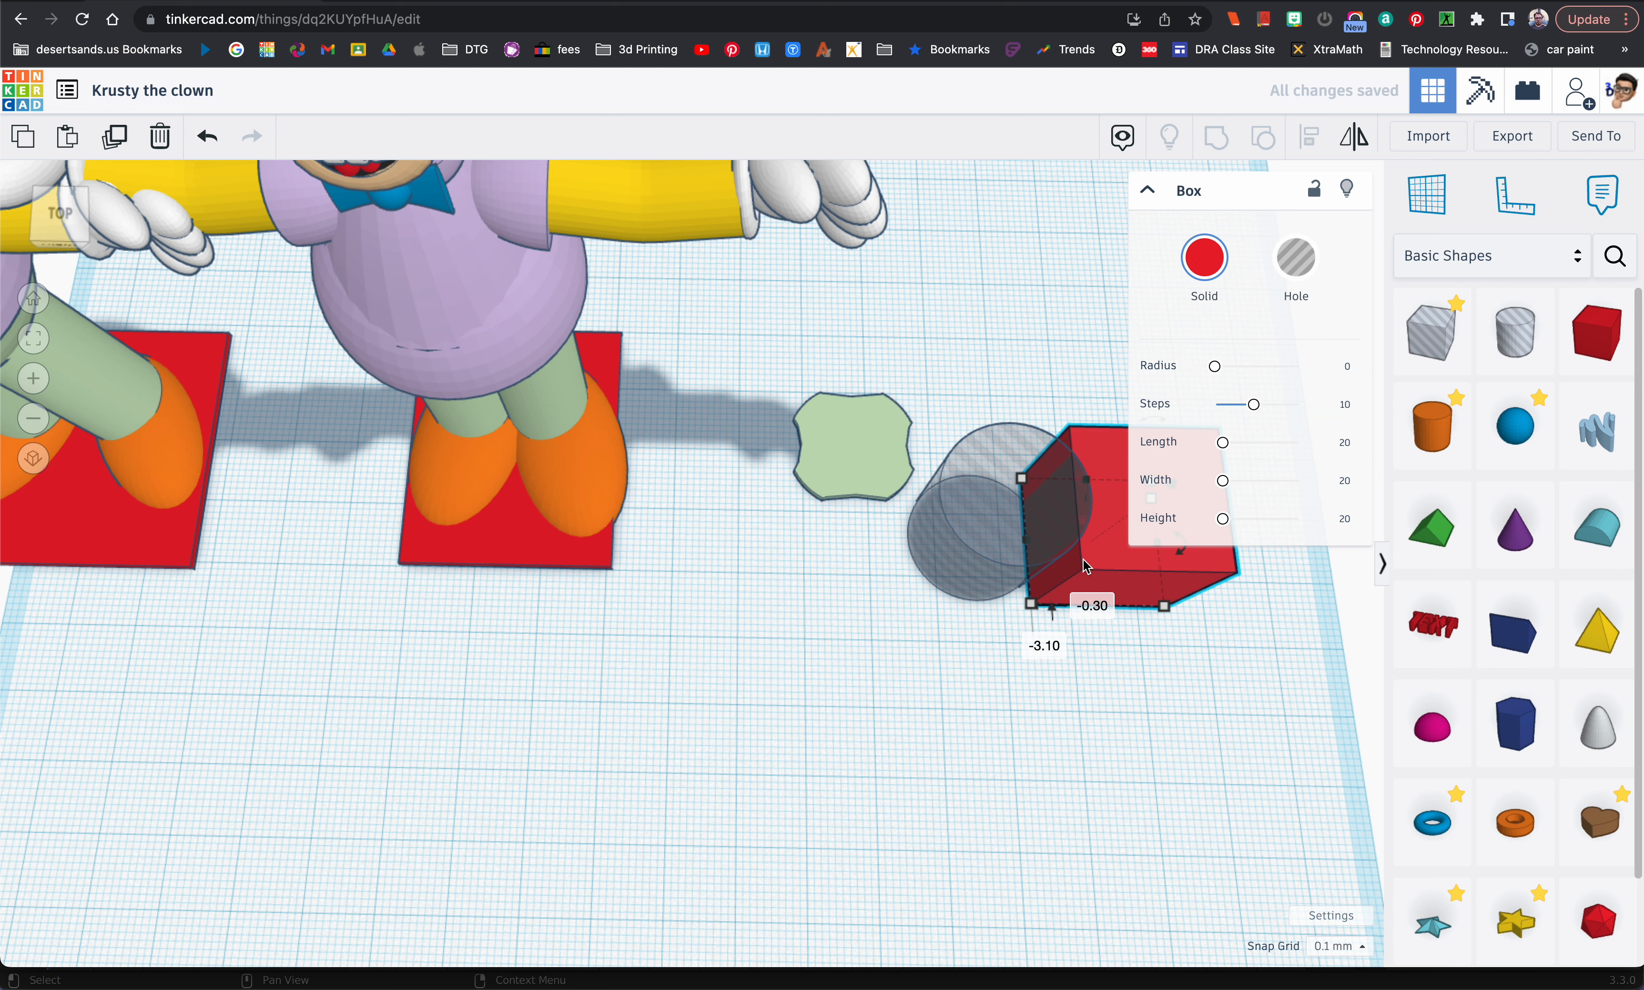
{"action": "left_click", "coordinate": [998, 567]}
{"action": "left_click_drag", "start_coordinate": [909, 598], "coordinate": [1020, 535]}
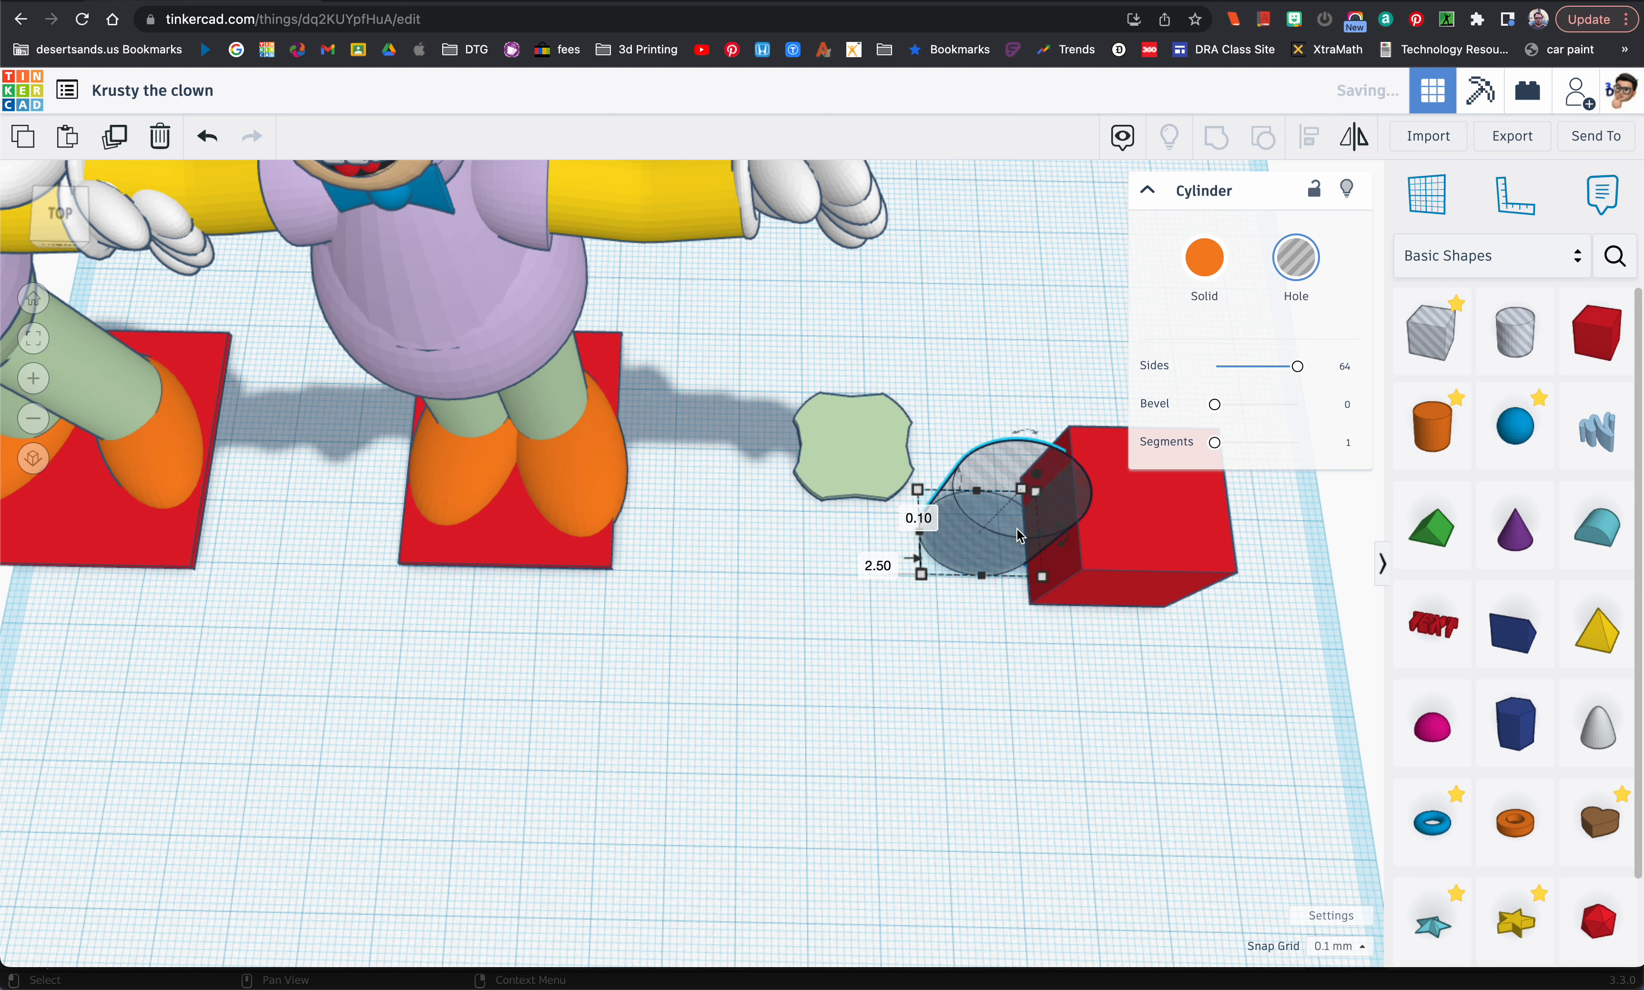
{"action": "left_click", "coordinate": [1101, 531], "text": "shift"}
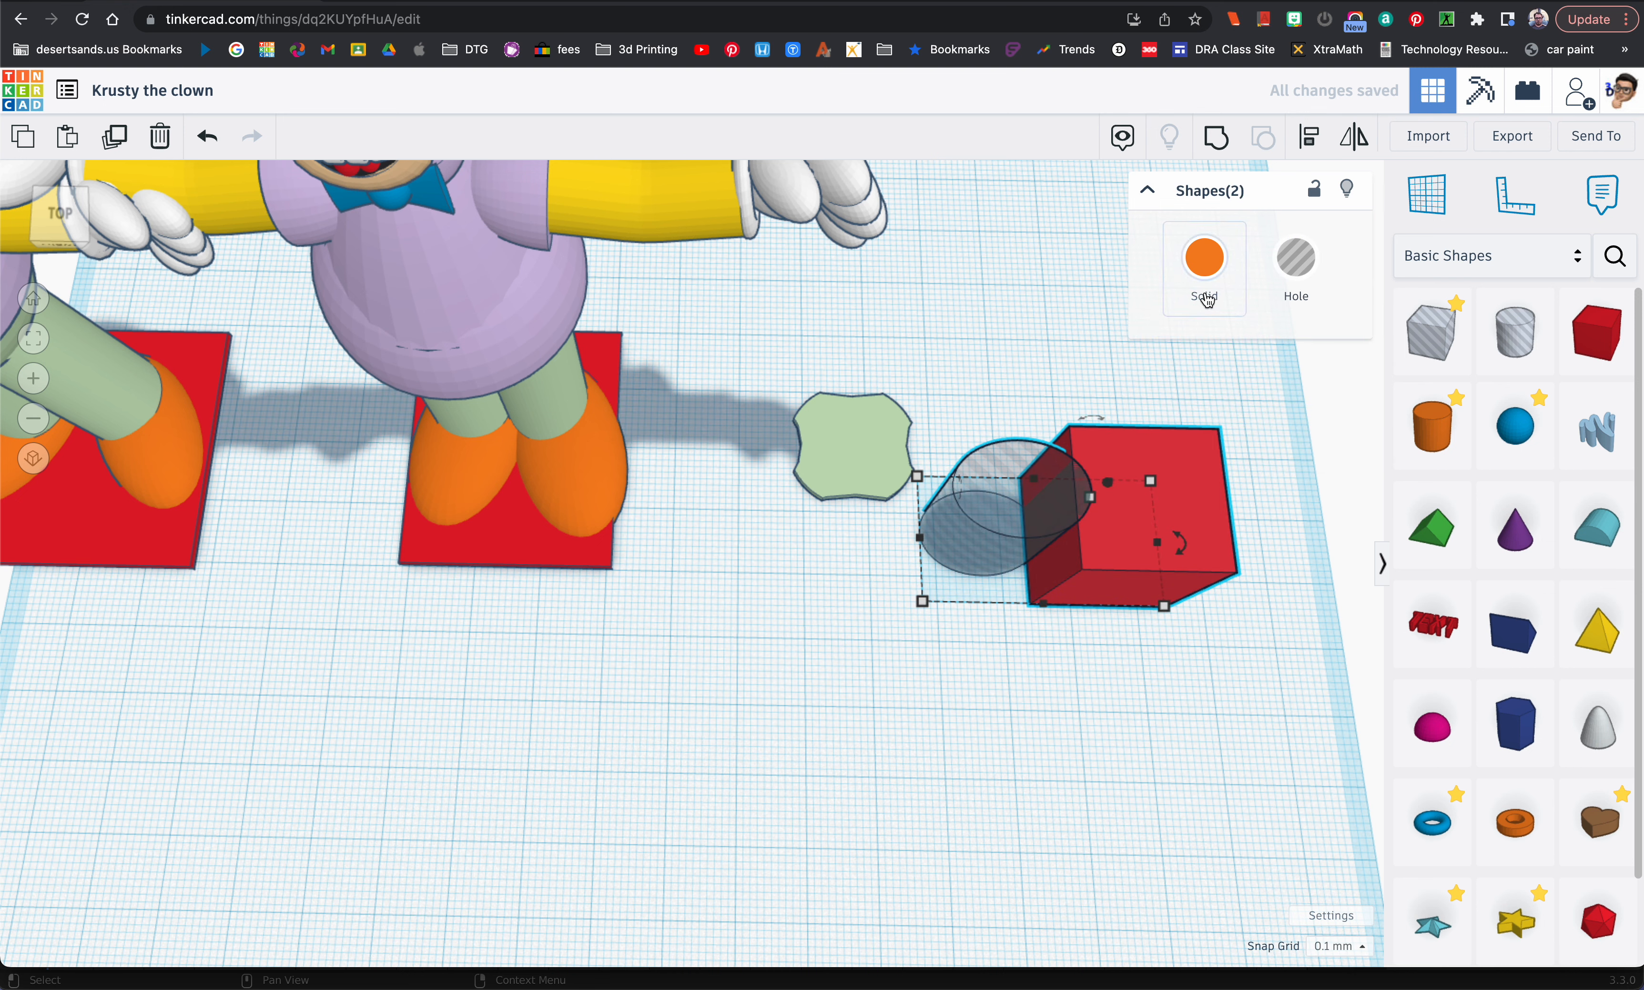
{"action": "left_click", "coordinate": [1227, 142]}
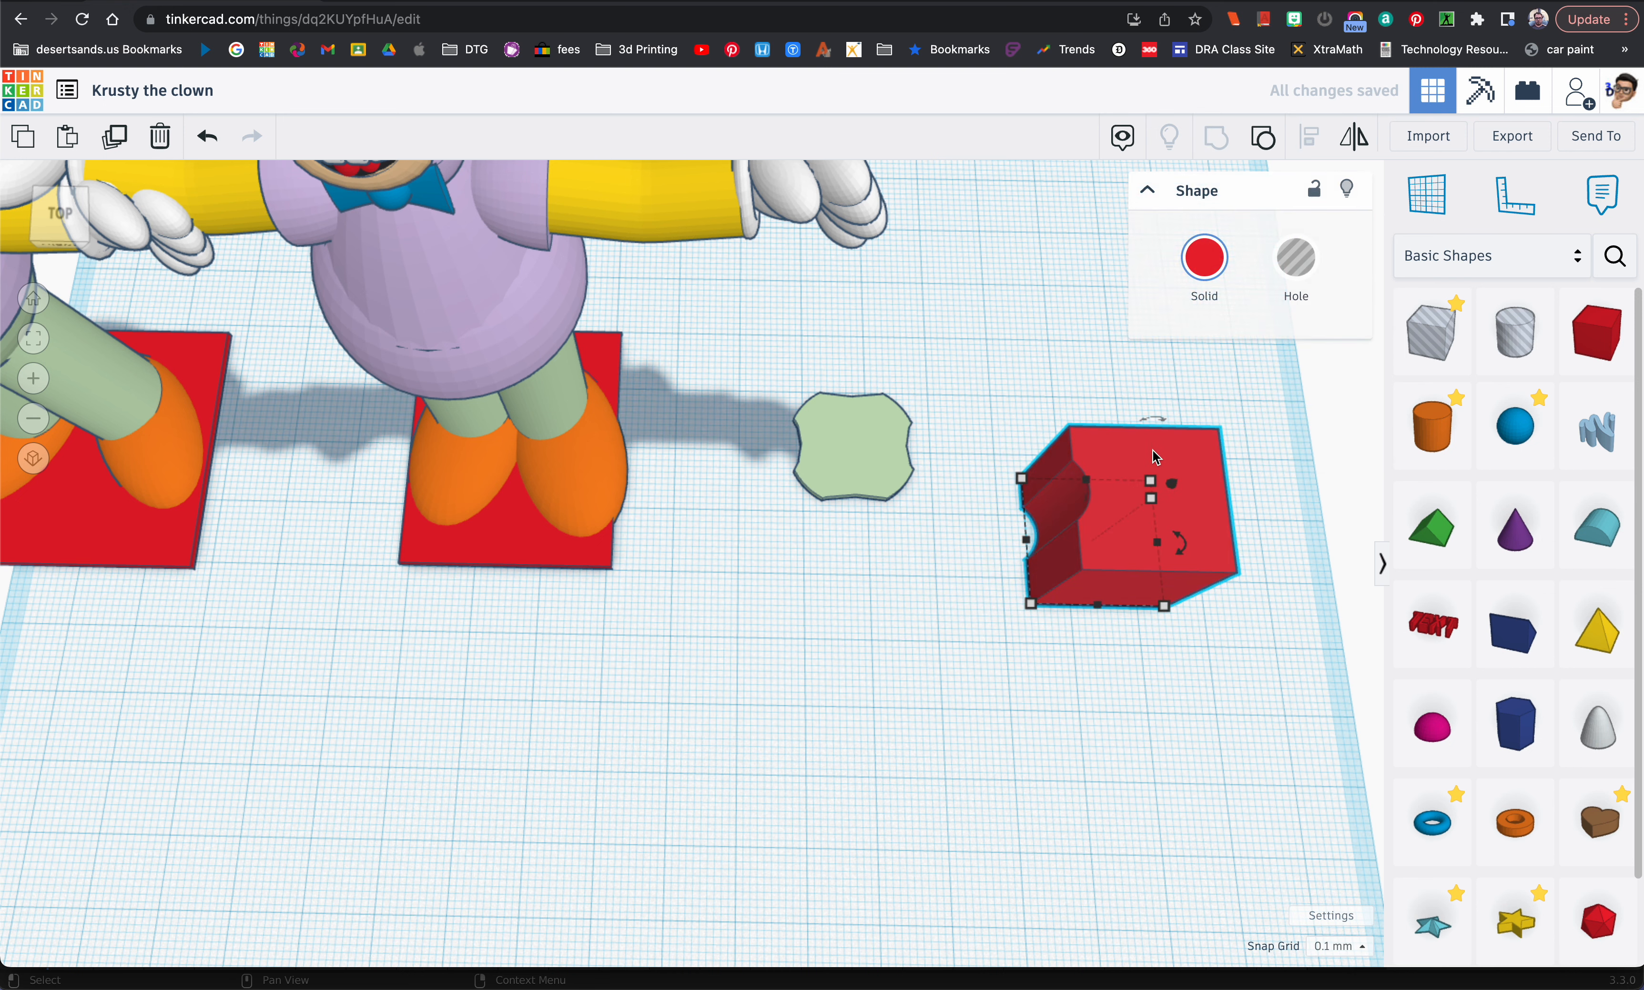
Step: Set the notched red box's height to 2 mm
{"action": "left_click", "coordinate": [1157, 512]}
{"action": "mouse_move", "coordinate": [1158, 512]}
{"action": "right_mouse_down"}
{"action": "mouse_move", "coordinate": [1157, 469]}
{"action": "mouse_move", "coordinate": [1168, 494]}
{"action": "right_mouse_up"}
{"action": "left_click", "coordinate": [1203, 555]}
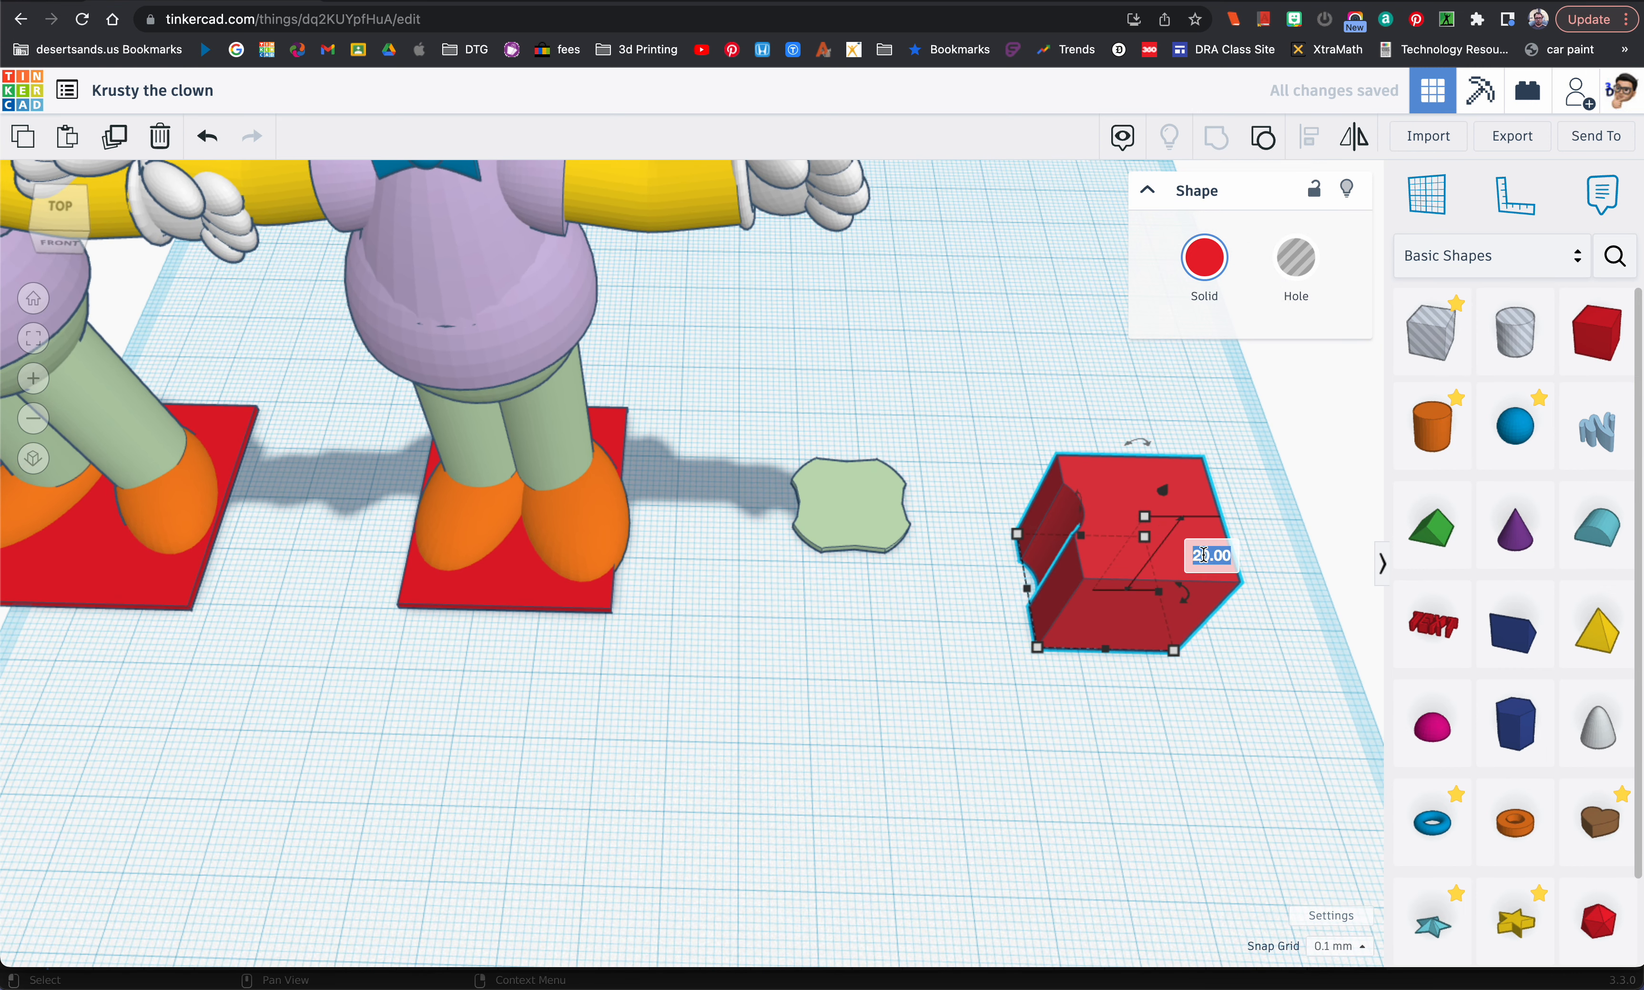
{"action": "type", "text": "2"}
{"action": "key", "text": "Return"}
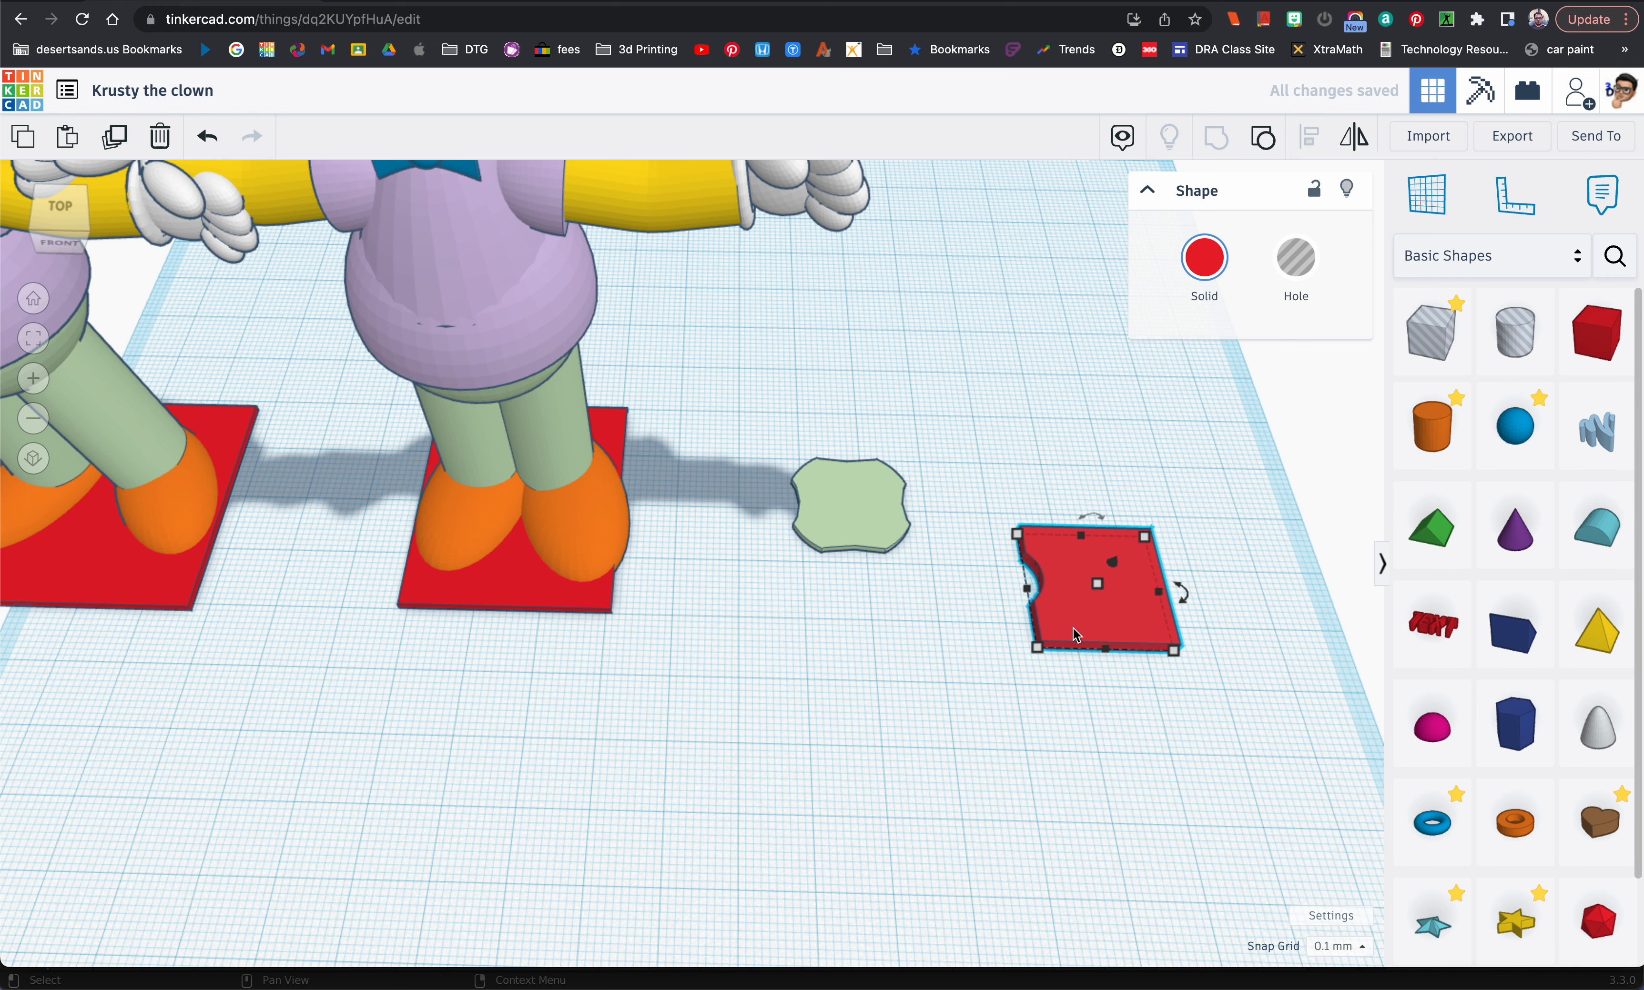
Step: Move the notched red plate to a corner of the light green shape and turn it diagonally so the notch faces that corner
{"action": "left_click_drag", "start_coordinate": [1075, 634], "coordinate": [968, 575]}
{"action": "key", "text": "f"}
{"action": "right_click_drag", "start_coordinate": [813, 535], "coordinate": [671, 667]}
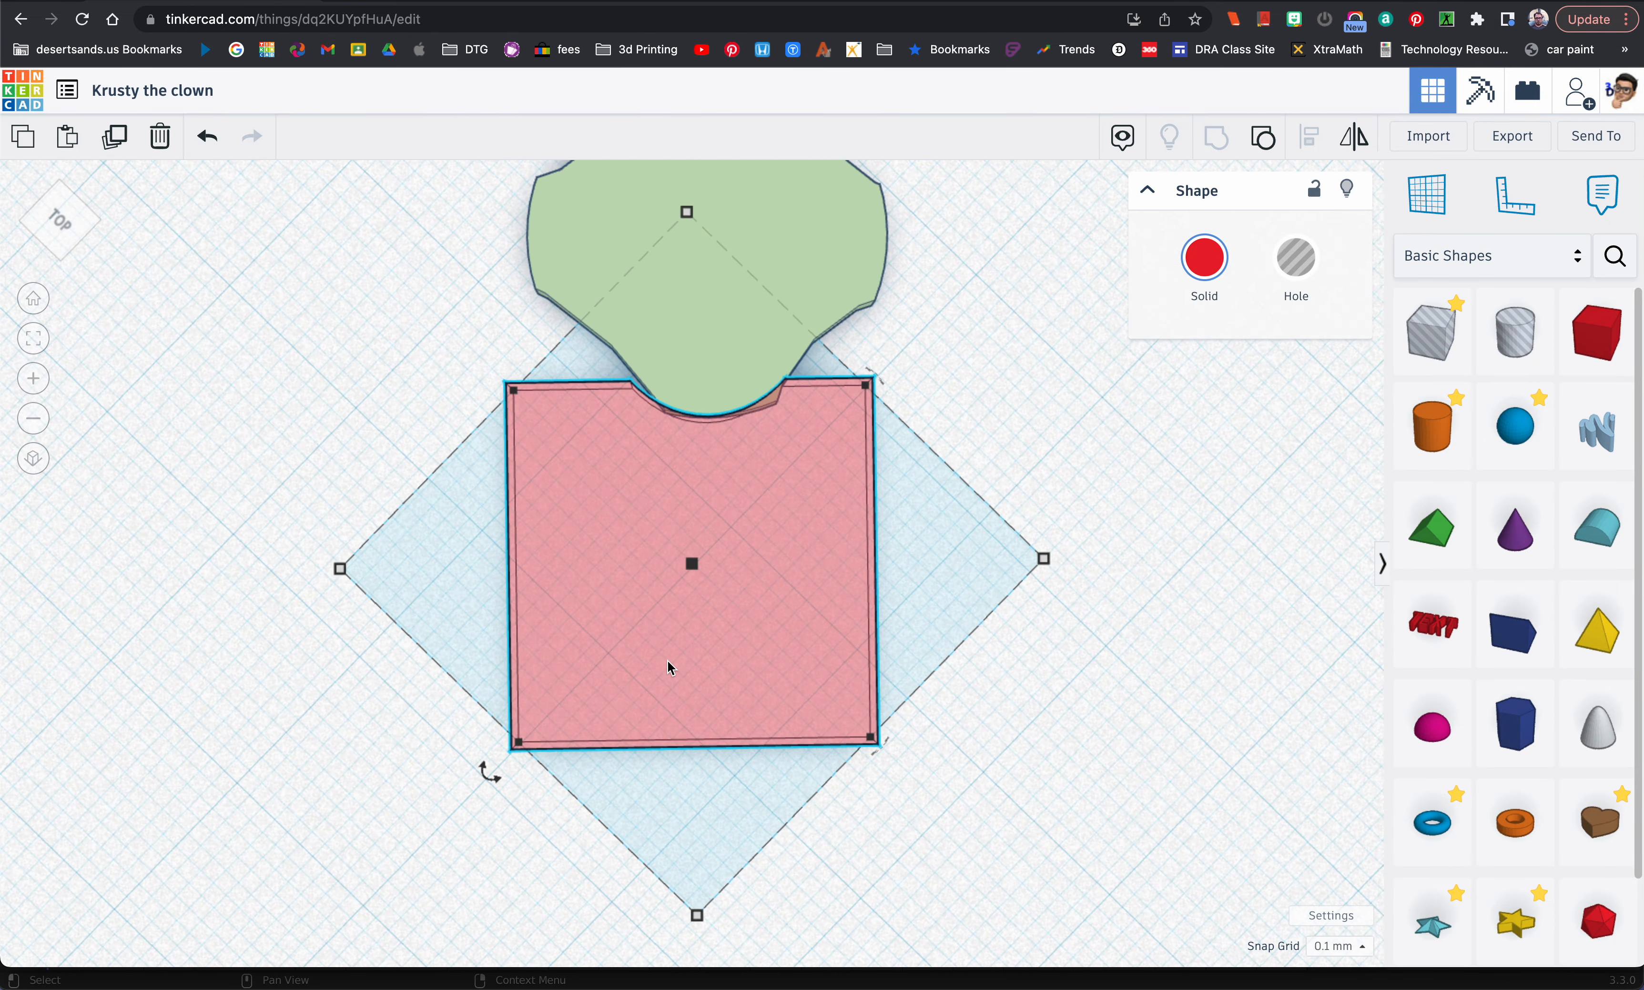
Step: Nudge the red plate sideways in small steps until its notch sits centred over the light green corner
{"action": "key", "text": "Right"}
{"action": "key", "text": "Right"}
{"action": "key", "text": "Right"}
{"action": "key", "text": "Right"}
{"action": "key", "text": "Right"}
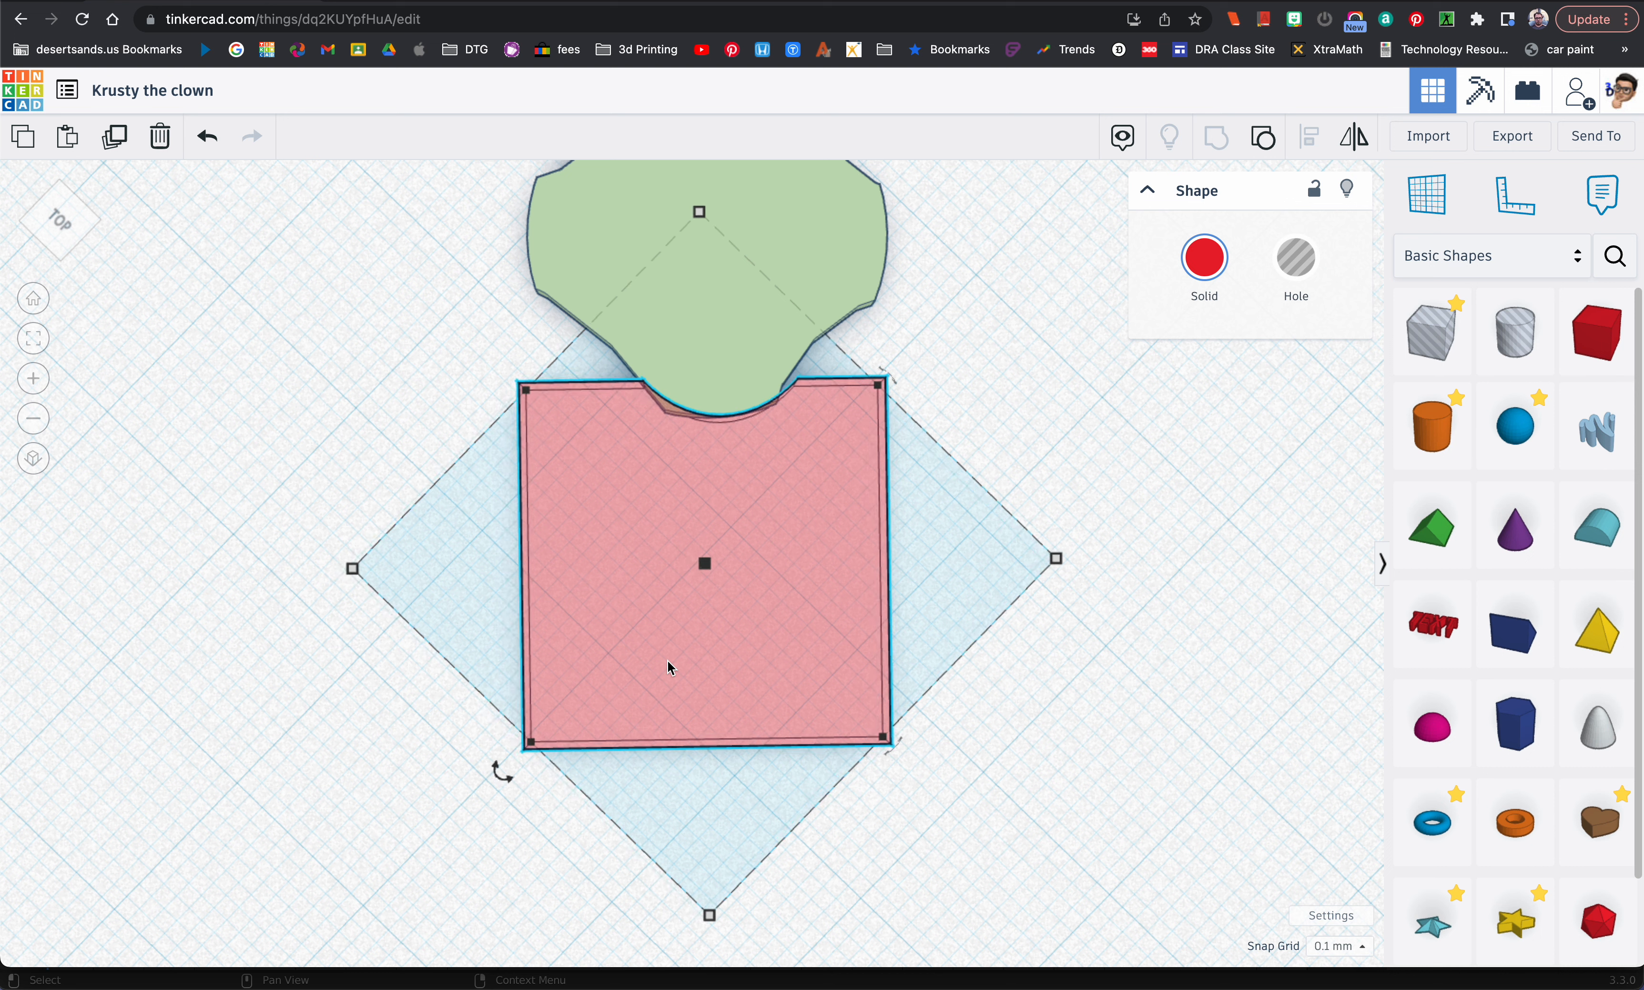
{"action": "key", "text": "Left"}
{"action": "key", "text": "Left"}
{"action": "key", "text": "Left"}
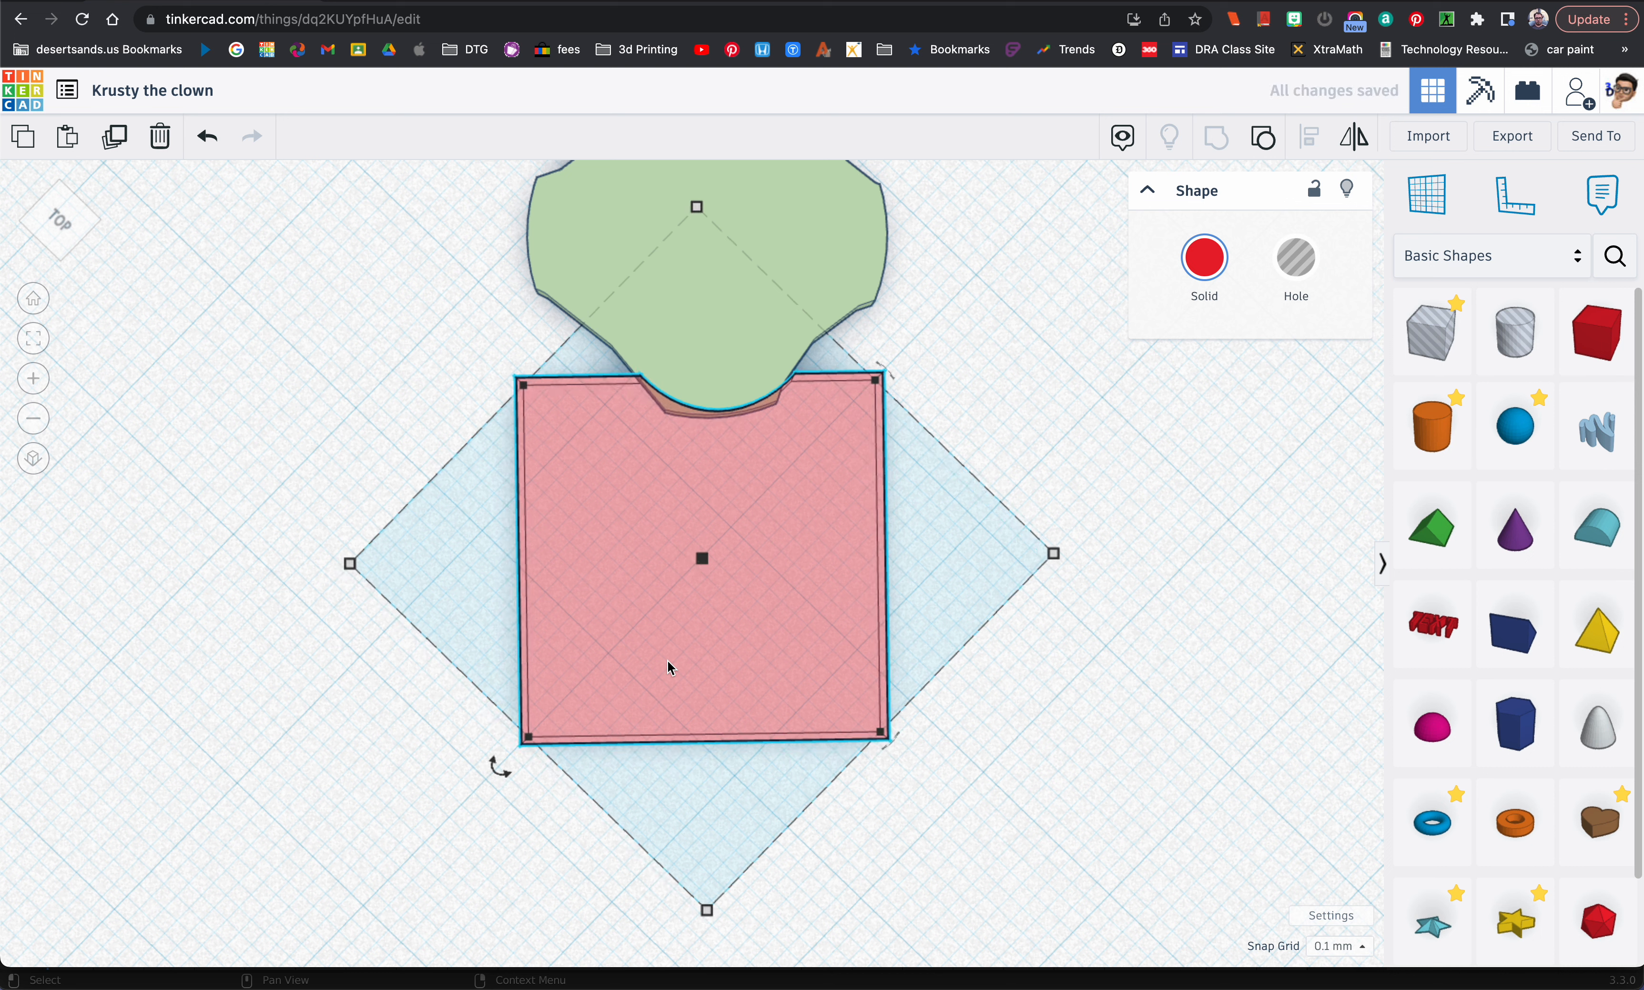
{"action": "key", "text": "Left"}
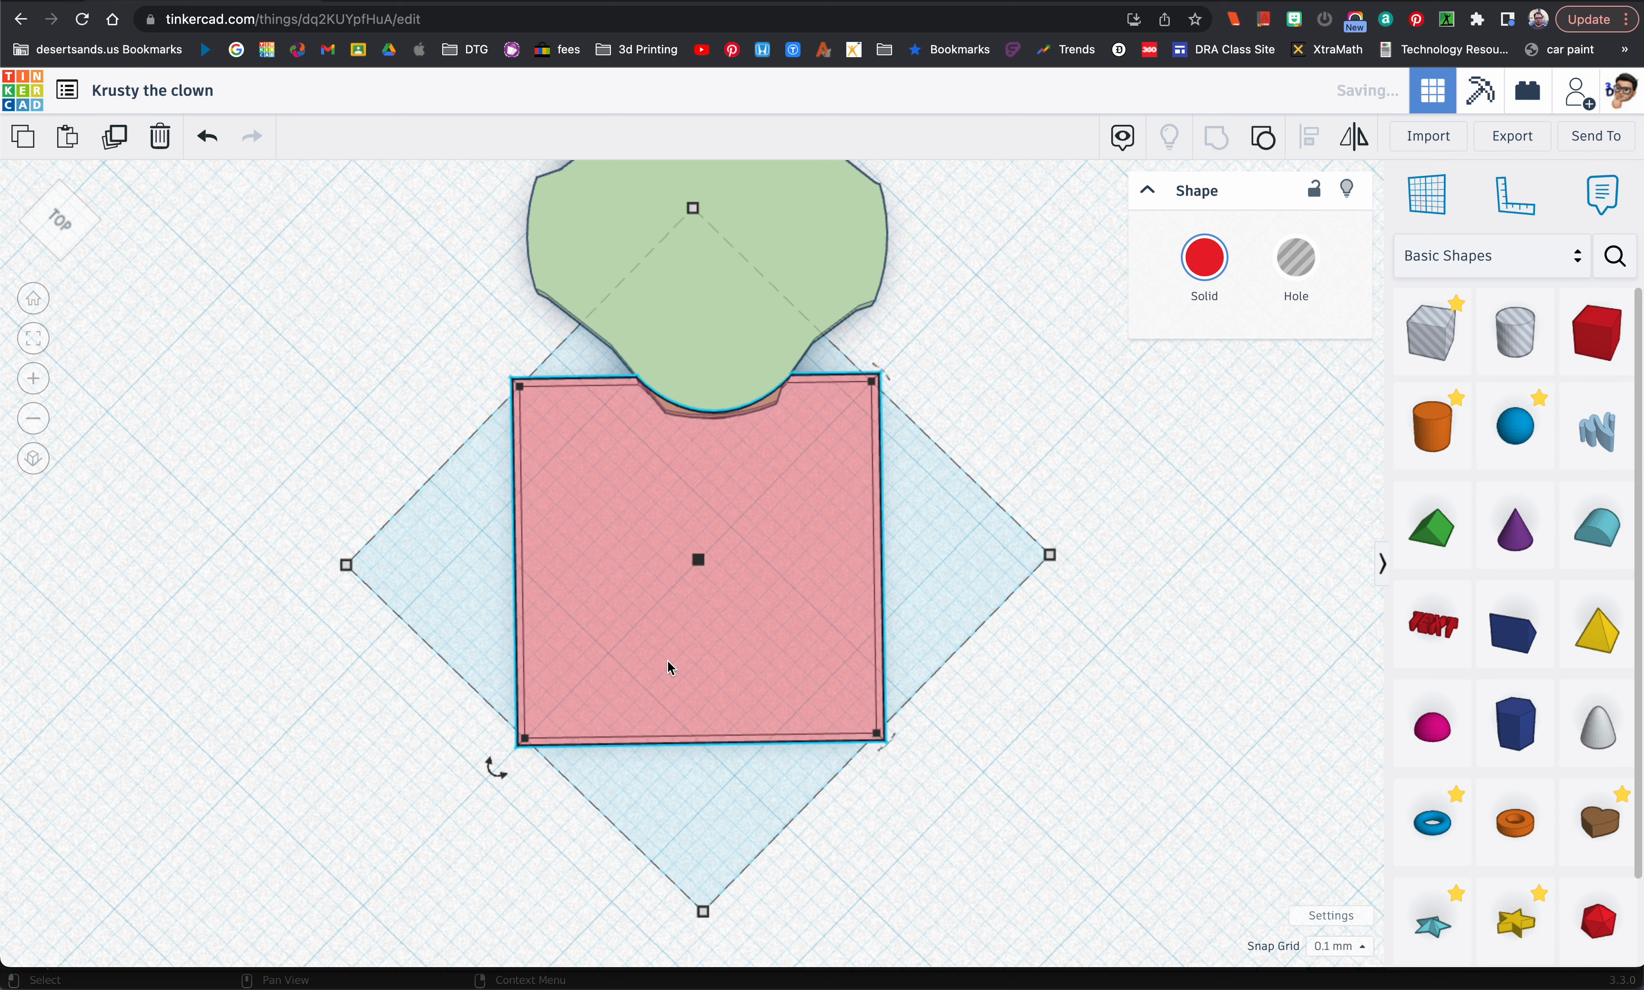
Step: Place a quarter-turned duplicate of the red plate against the neighbouring corner of the light green shape and select both plates
{"action": "right_click_drag", "start_coordinate": [667, 657], "coordinate": [678, 711]}
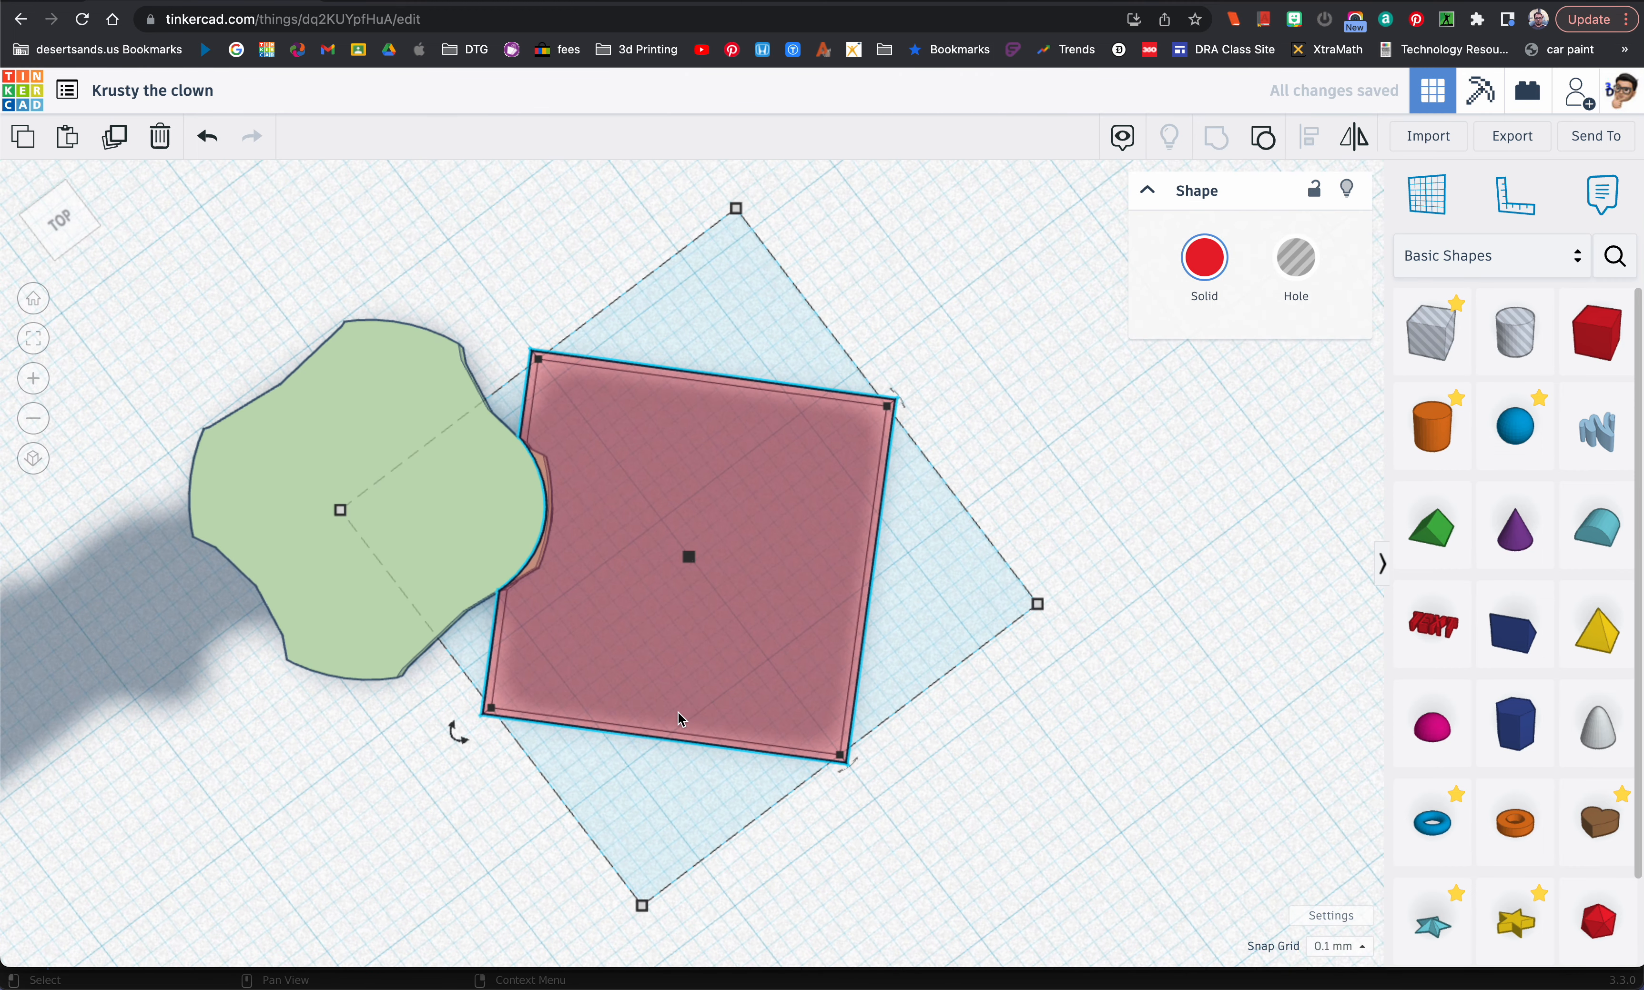
{"action": "left_click_drag", "start_coordinate": [458, 734], "coordinate": [807, 782]}
{"action": "left_click_drag", "start_coordinate": [759, 697], "coordinate": [502, 458]}
{"action": "key", "text": "super+z"}
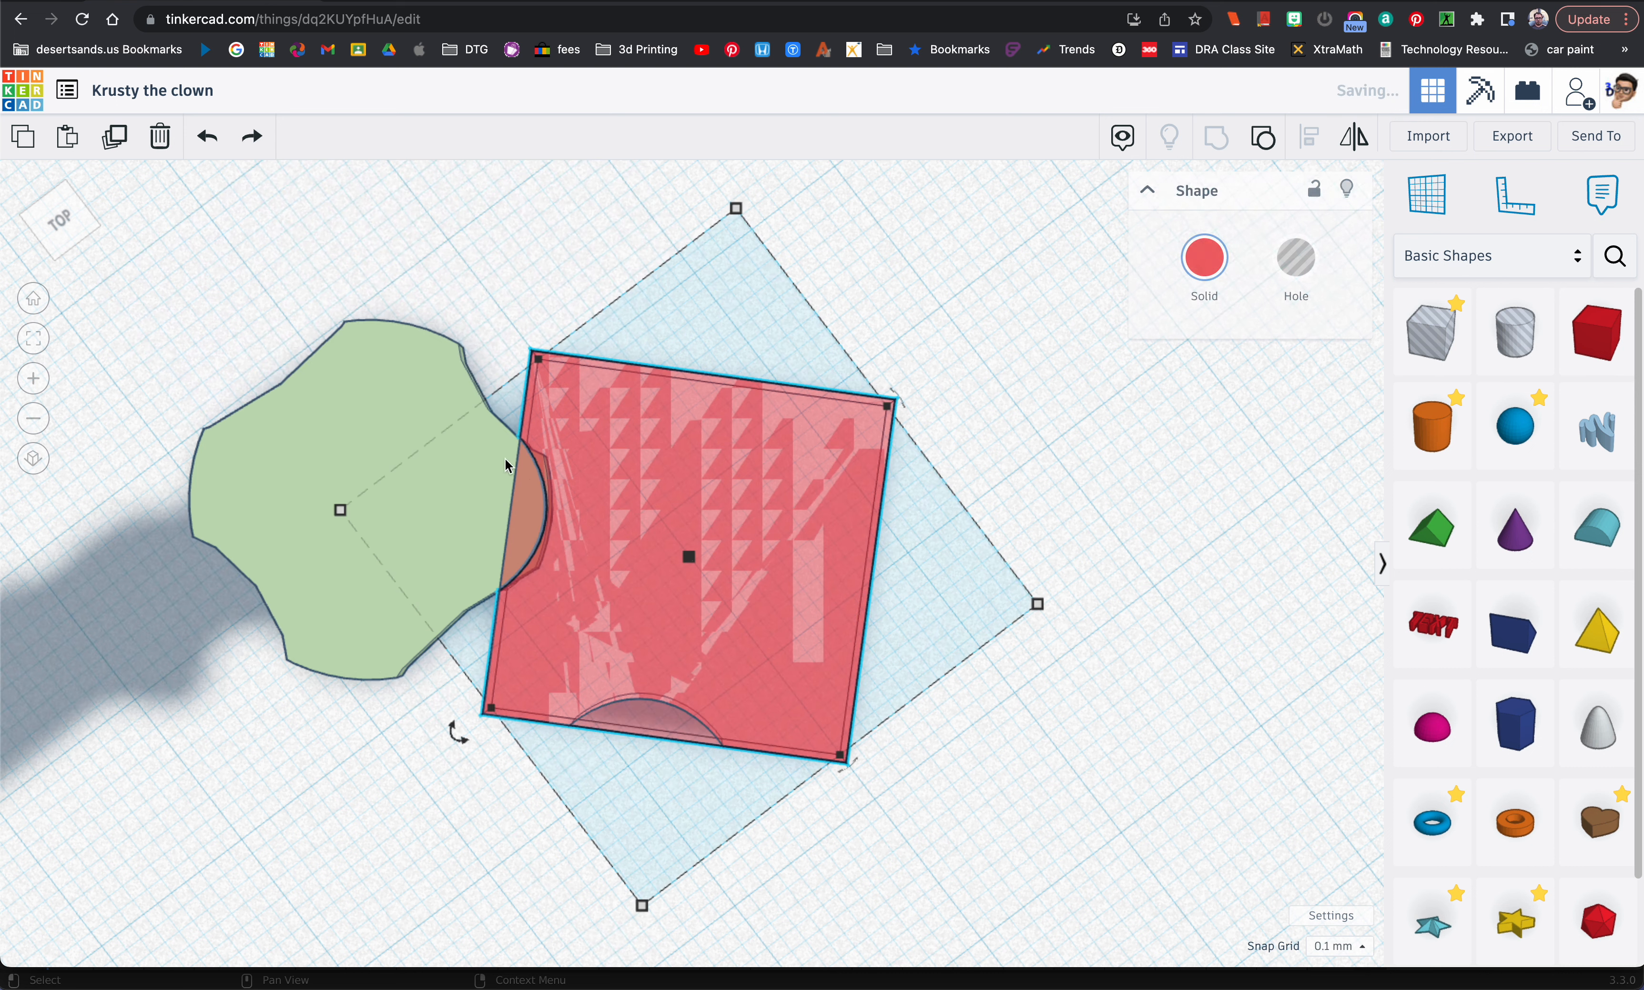
{"action": "left_click_drag", "start_coordinate": [526, 530], "coordinate": [277, 159]}
{"action": "right_click_drag", "start_coordinate": [921, 480], "coordinate": [742, 486]}
{"action": "left_click", "coordinate": [737, 551], "text": "shift"}
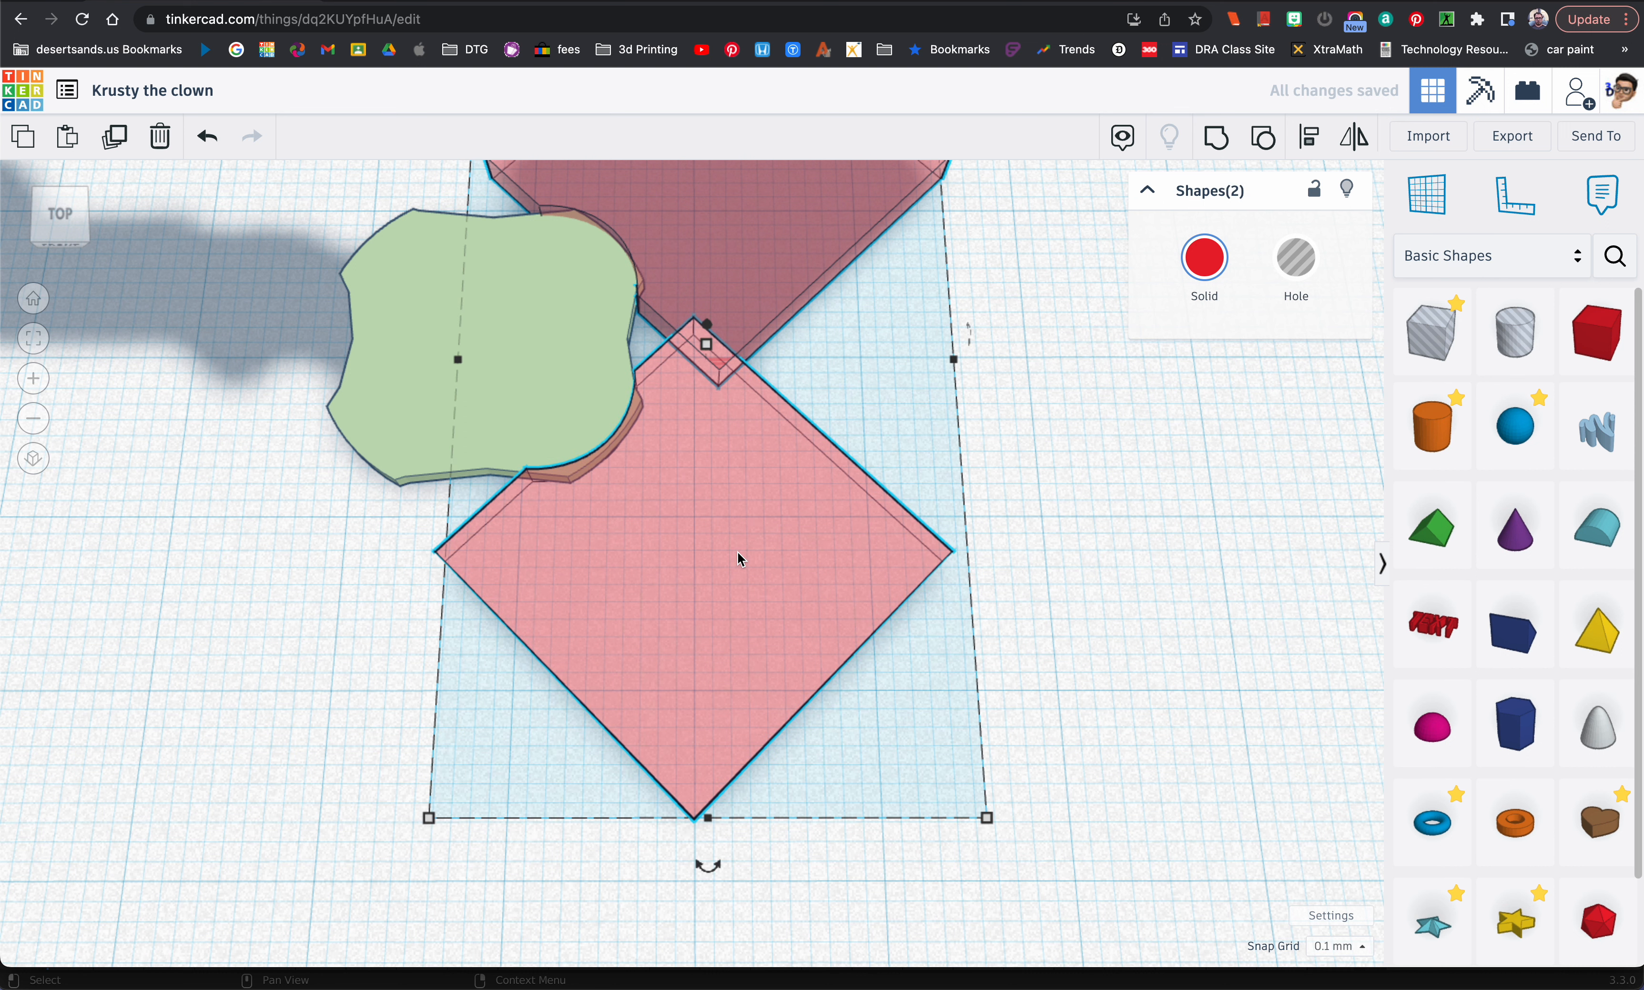
Step: Duplicate the two notched red plates, mirror the copies sideways and place them against the opposite corners of the light green shape
{"action": "key", "text": "t"}
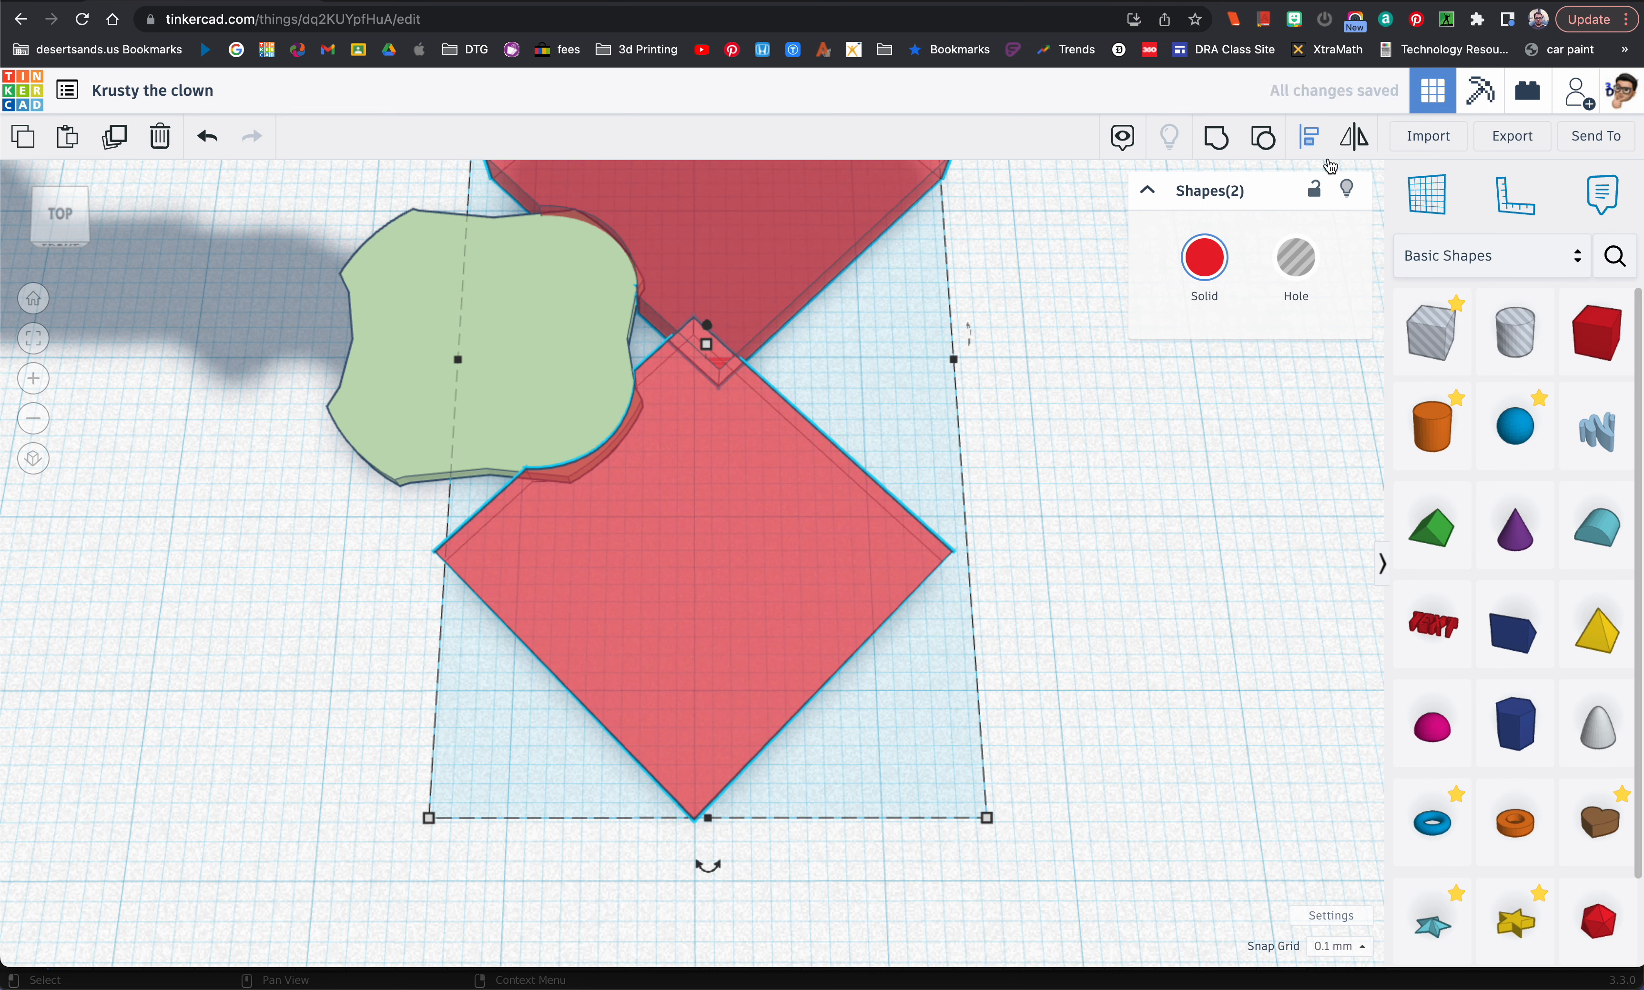
{"action": "left_click", "coordinate": [1350, 151]}
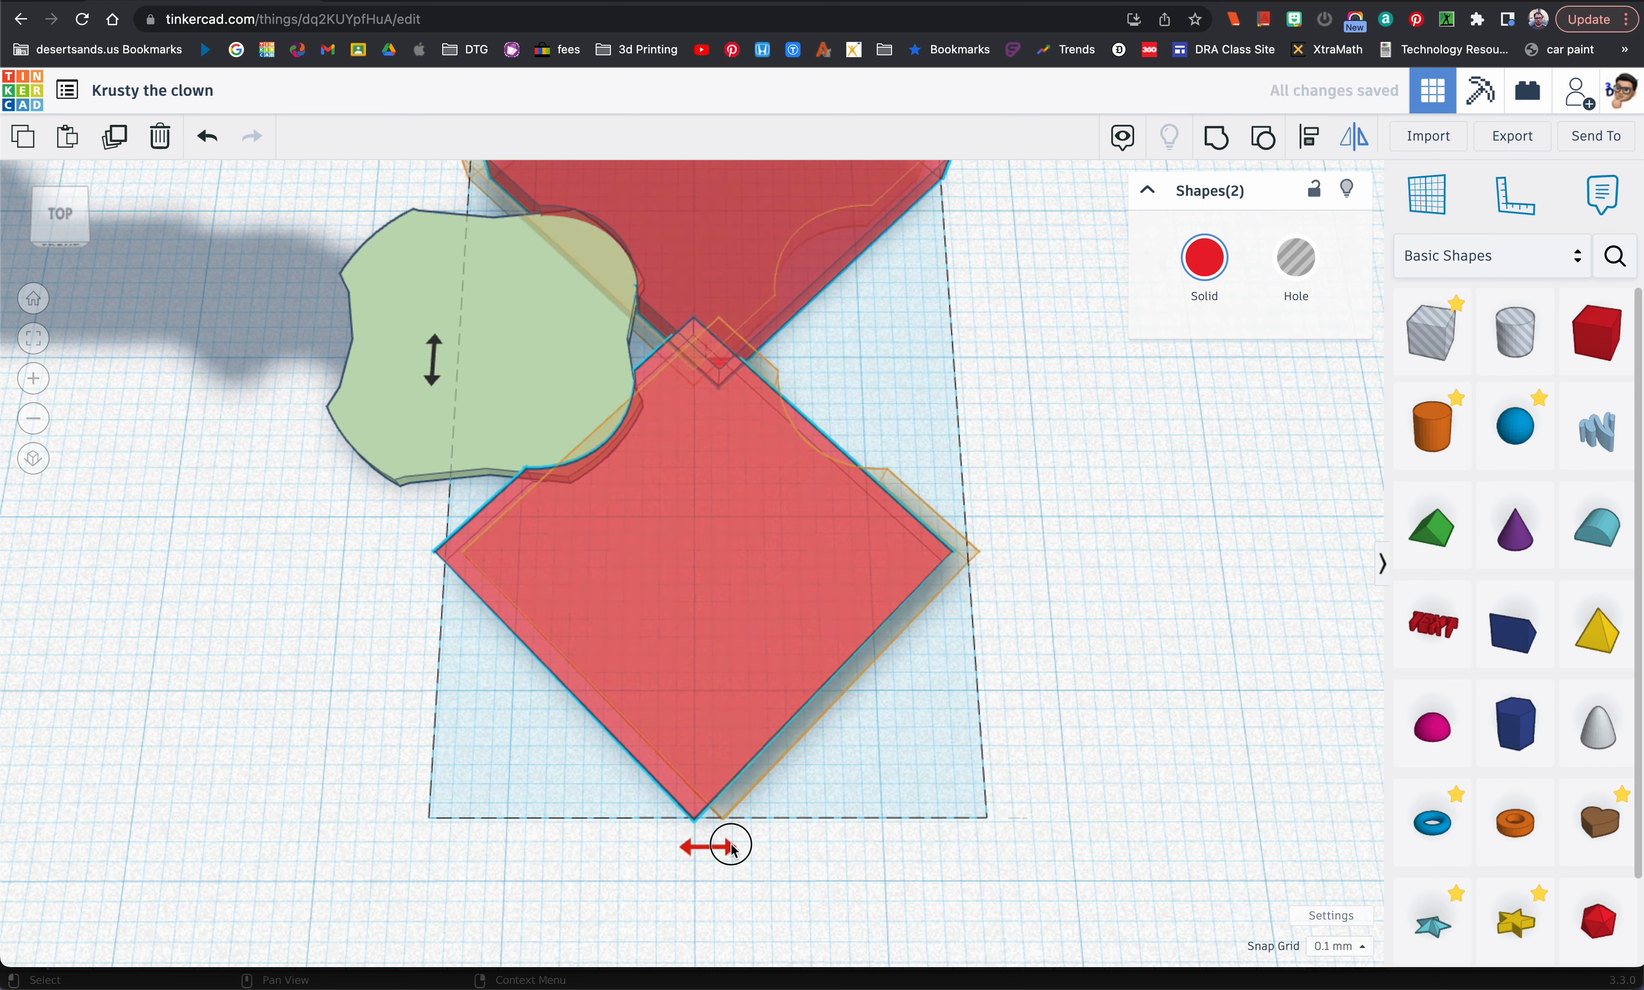
{"action": "left_click", "coordinate": [730, 846]}
{"action": "key", "text": "Left"}
{"action": "key", "text": "Left"}
{"action": "key", "text": "Left"}
{"action": "key", "text": "Left"}
{"action": "key", "text": "Left"}
{"action": "key", "text": "Left"}
{"action": "key", "text": "Left"}
{"action": "key", "text": "Left"}
{"action": "key", "text": "Left"}
{"action": "key", "text": "Left"}
{"action": "key", "text": "Left"}
{"action": "key", "text": "Left"}
{"action": "key", "text": "Left"}
{"action": "key", "text": "Left"}
{"action": "key", "text": "Left"}
{"action": "key", "text": "Left"}
{"action": "key", "text": "Left"}
{"action": "key", "text": "Left"}
{"action": "key", "text": "Left"}
{"action": "key", "text": "Left"}
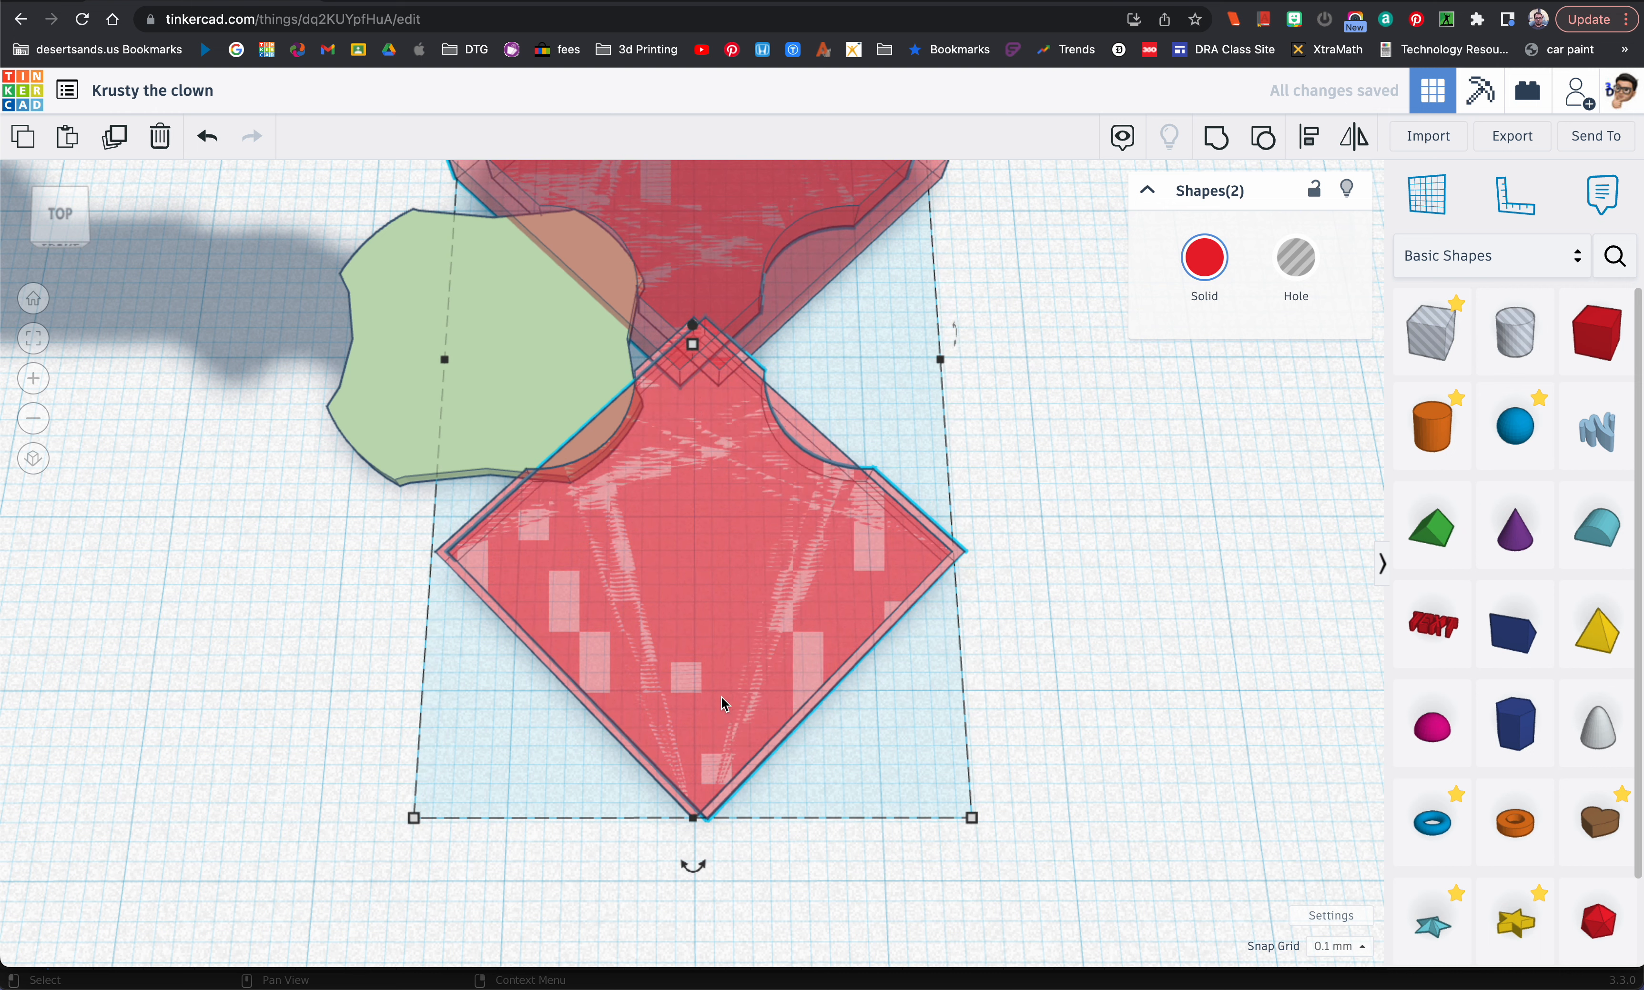
{"action": "key", "text": "Left"}
{"action": "key", "text": "Left"}
{"action": "key", "text": "Left"}
{"action": "key", "text": "Left"}
{"action": "key", "text": "Left"}
{"action": "key", "text": "Left"}
{"action": "key", "text": "Left"}
{"action": "key", "text": "Left"}
{"action": "key", "text": "Left"}
{"action": "key", "text": "Left"}
{"action": "key", "text": "Left"}
{"action": "key", "text": "Left"}
{"action": "key", "text": "Left"}
{"action": "key", "text": "Left"}
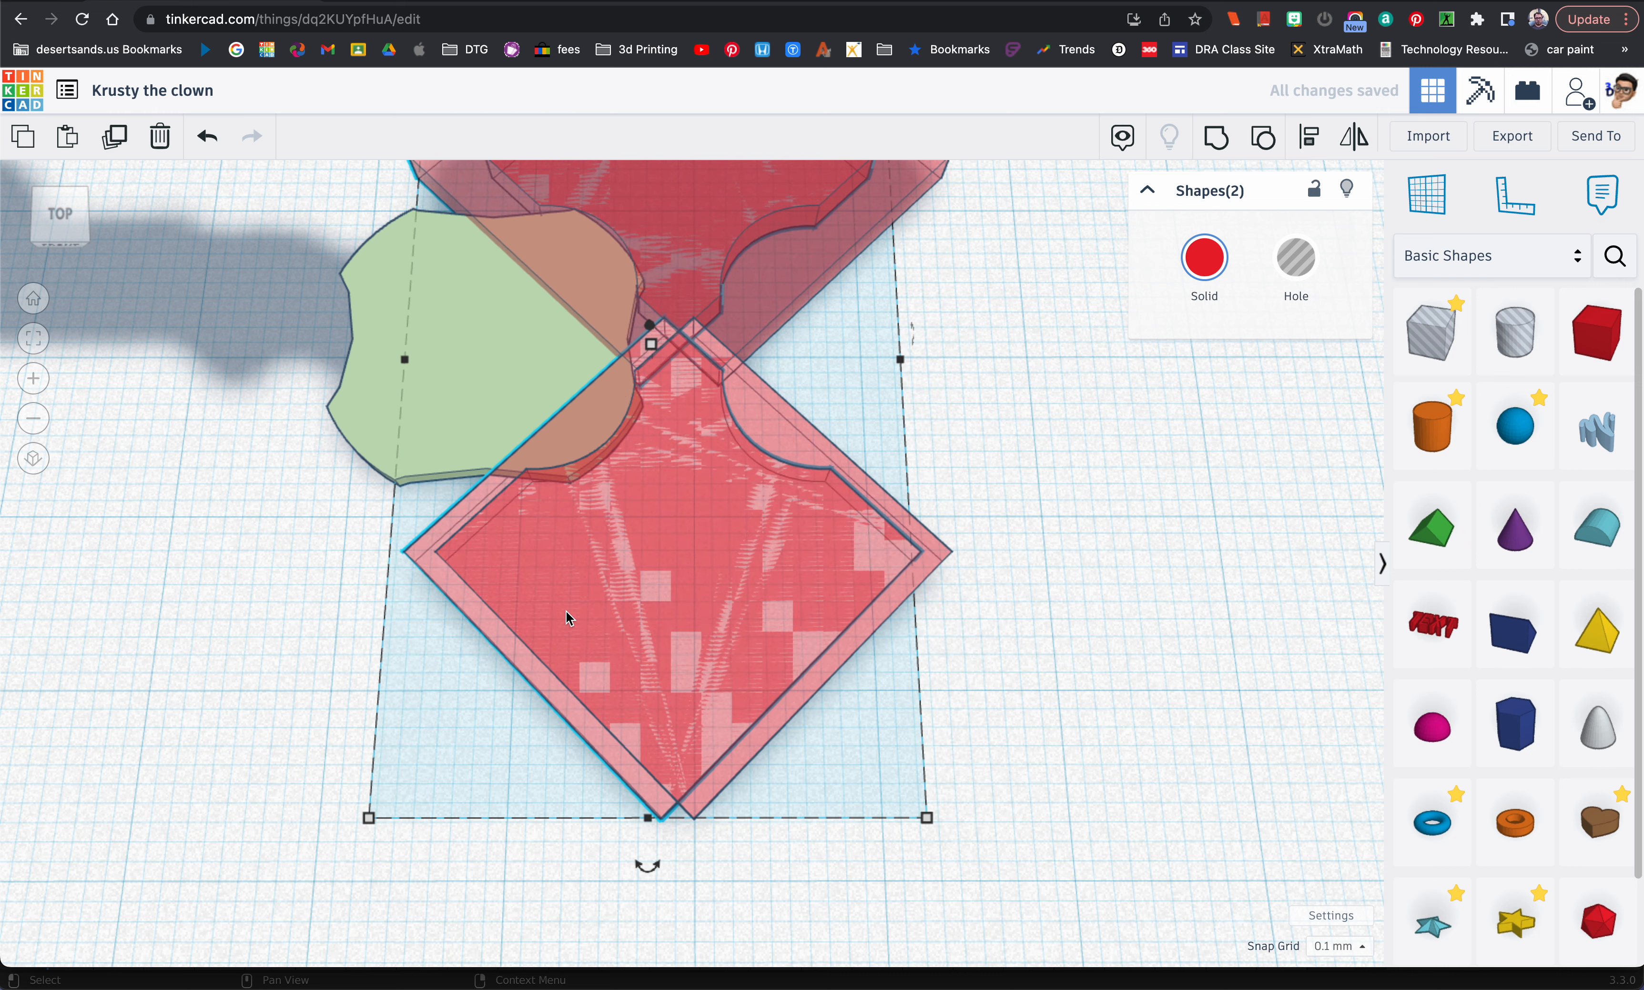
{"action": "left_click_drag", "start_coordinate": [469, 628], "coordinate": [70, 612]}
{"action": "right_click_drag", "start_coordinate": [376, 757], "coordinate": [438, 841]}
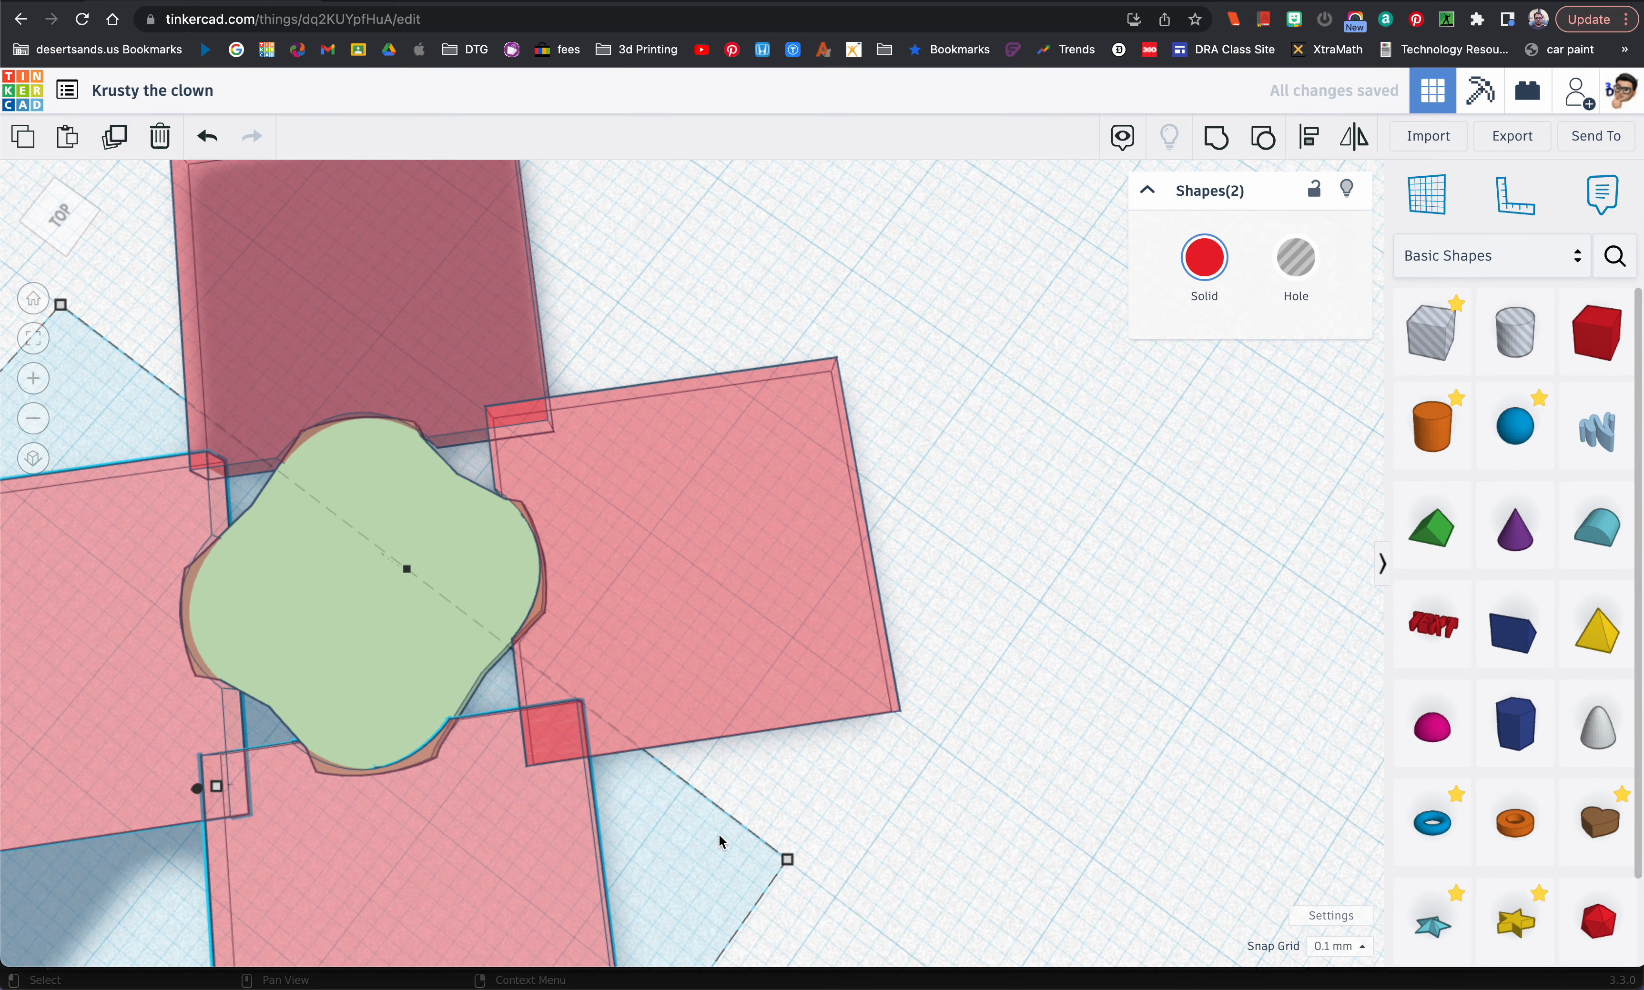
Step: Nudge one front red plate in small steps so its notch lines up with its corner of the light green shape
{"action": "left_click", "coordinate": [766, 789]}
{"action": "left_click", "coordinate": [386, 849]}
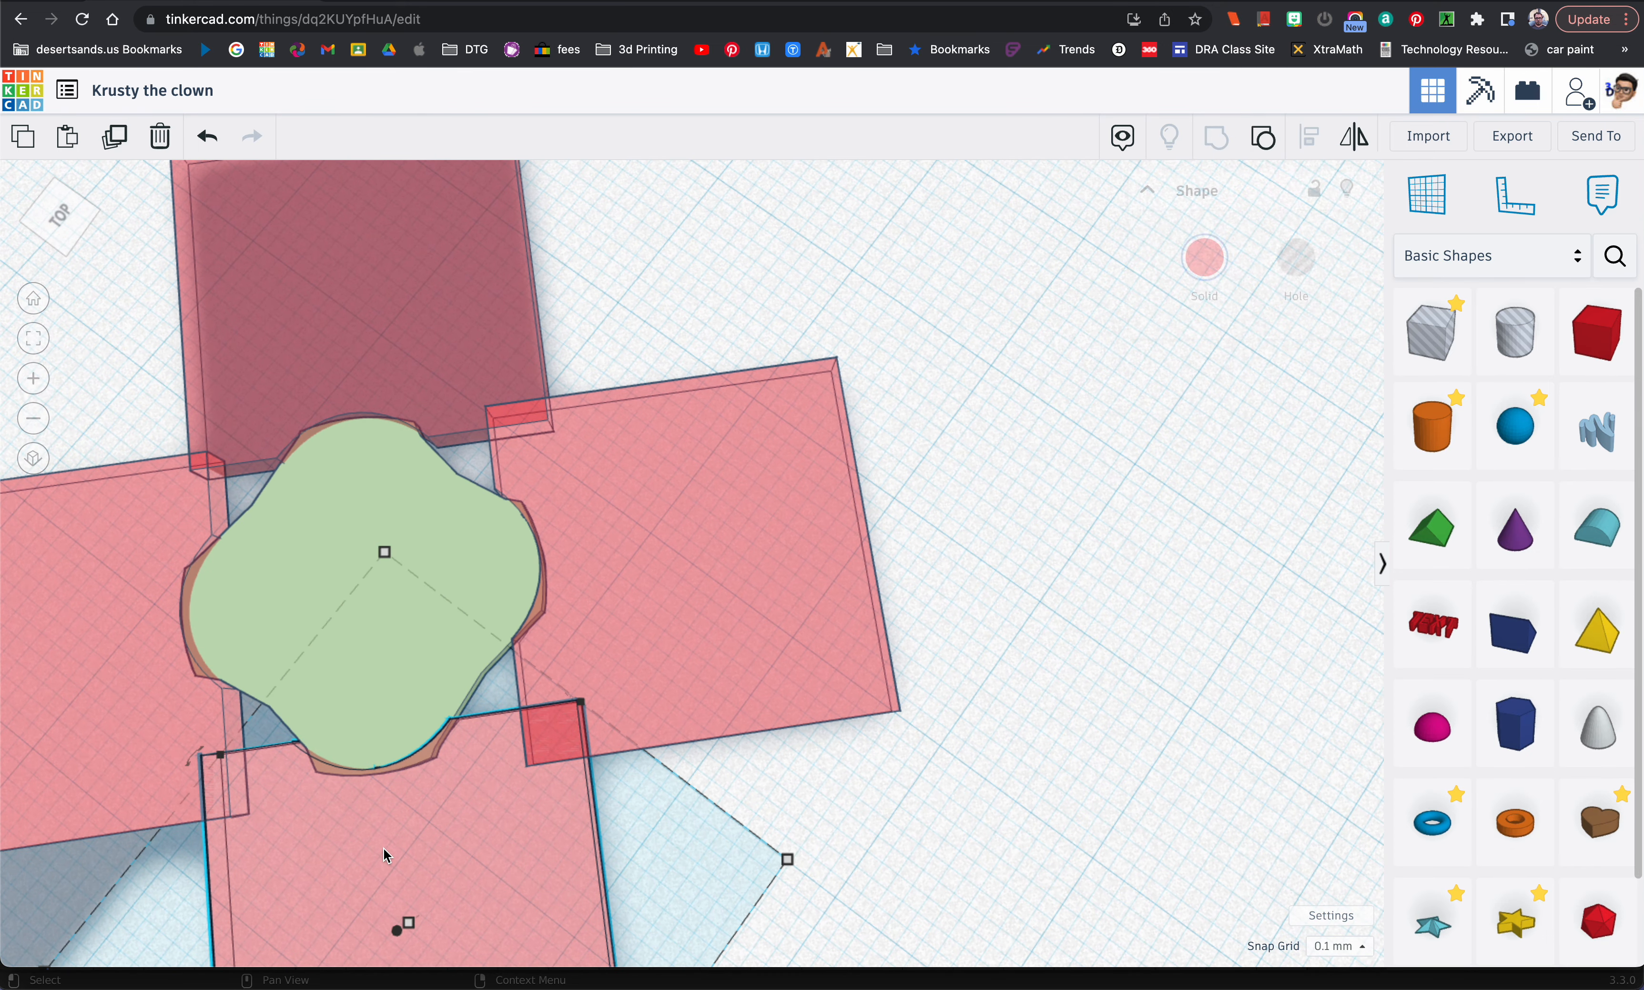
{"action": "key", "text": "Right"}
{"action": "key", "text": "Right"}
{"action": "key", "text": "Up"}
{"action": "key", "text": "Up"}
{"action": "key", "text": "Left"}
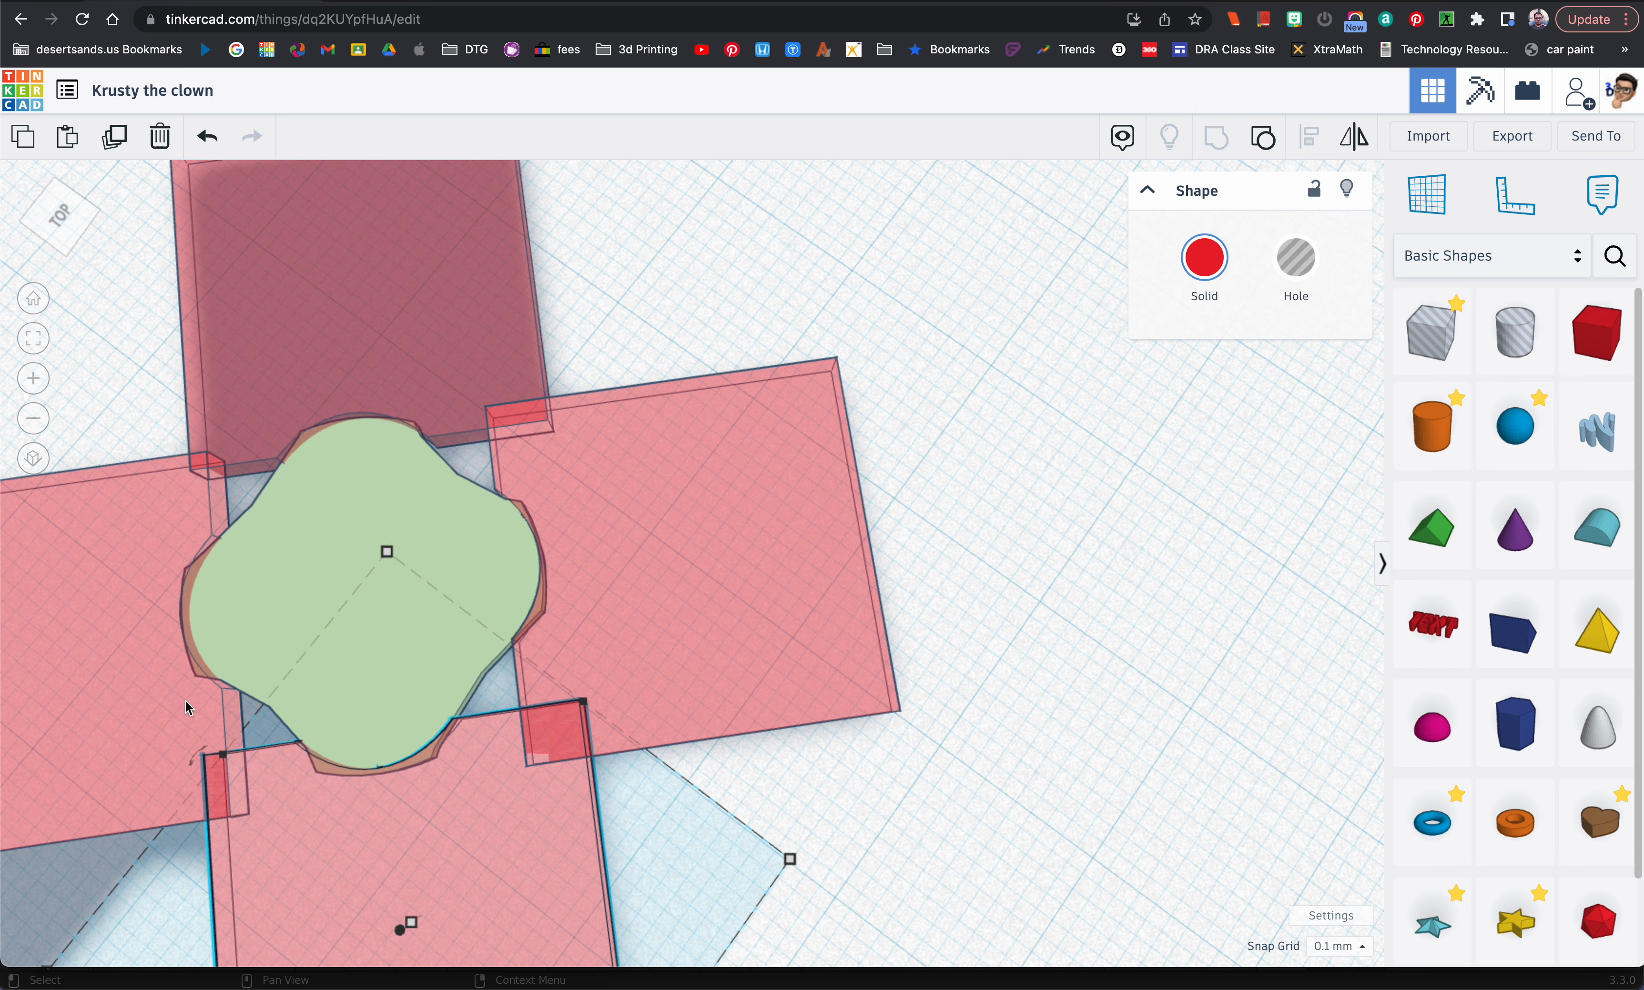
Step: Select all four notched red plates around the light green shape and turn them into holes
{"action": "left_click", "coordinate": [143, 705]}
{"action": "scroll", "coordinate": [435, 750], "scroll_direction": "down", "scroll_amount": 3}
{"action": "right_click_drag", "start_coordinate": [435, 750], "coordinate": [619, 463]}
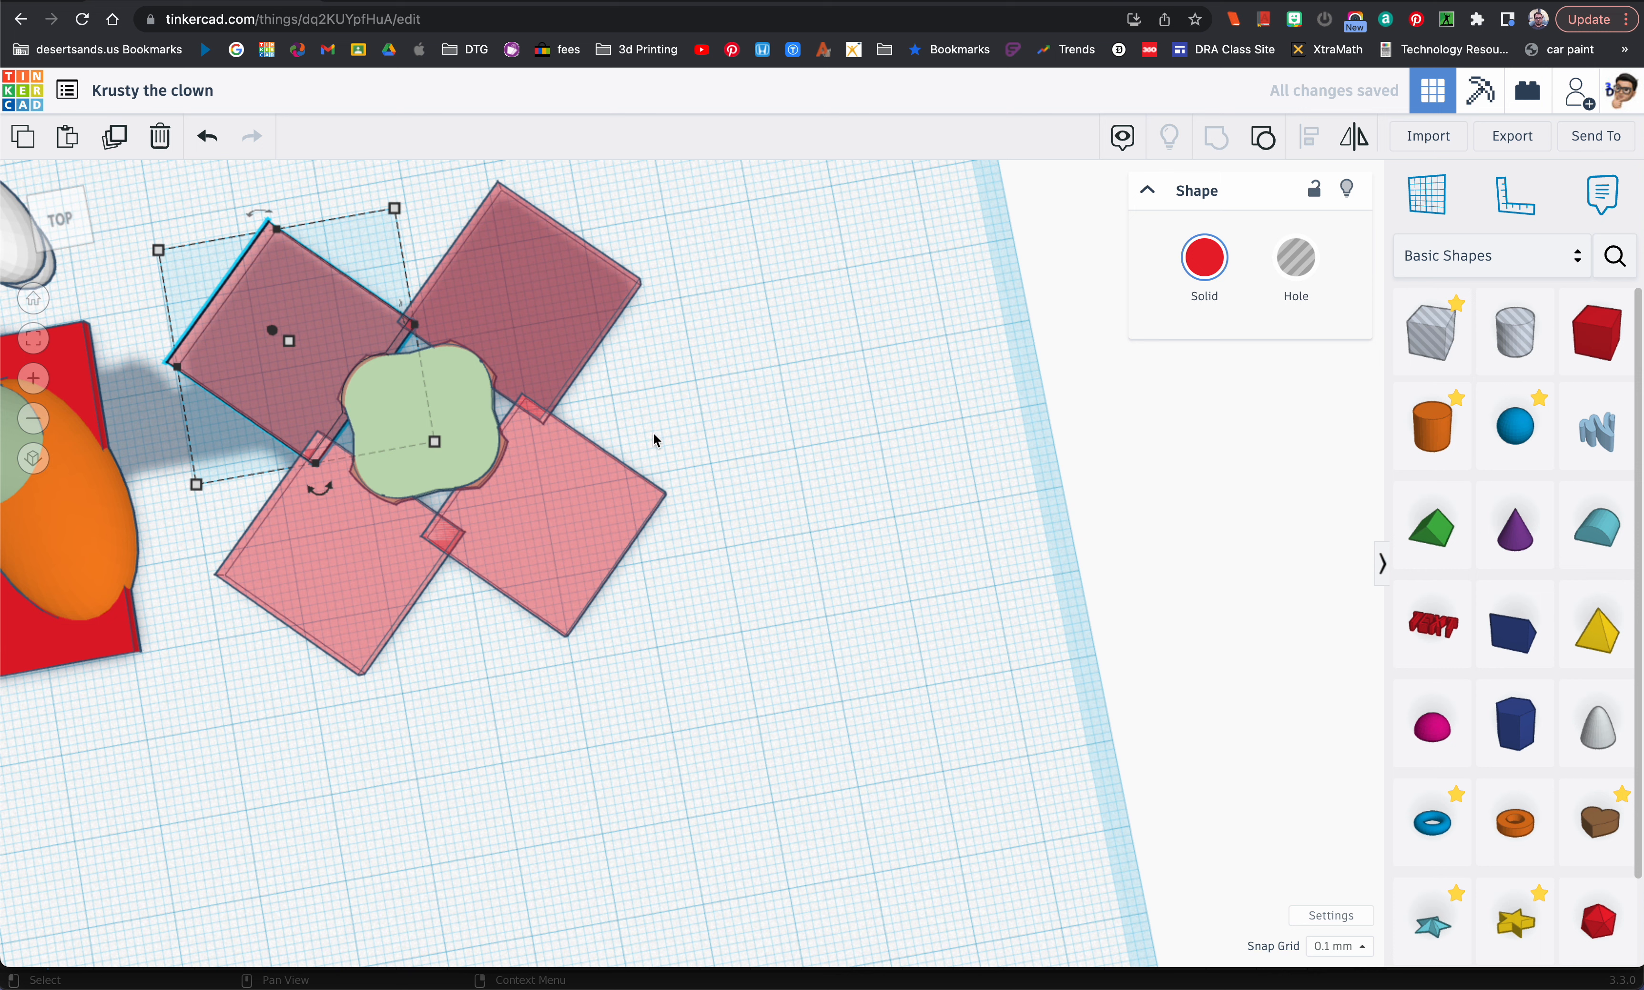
{"action": "left_click", "coordinate": [703, 482]}
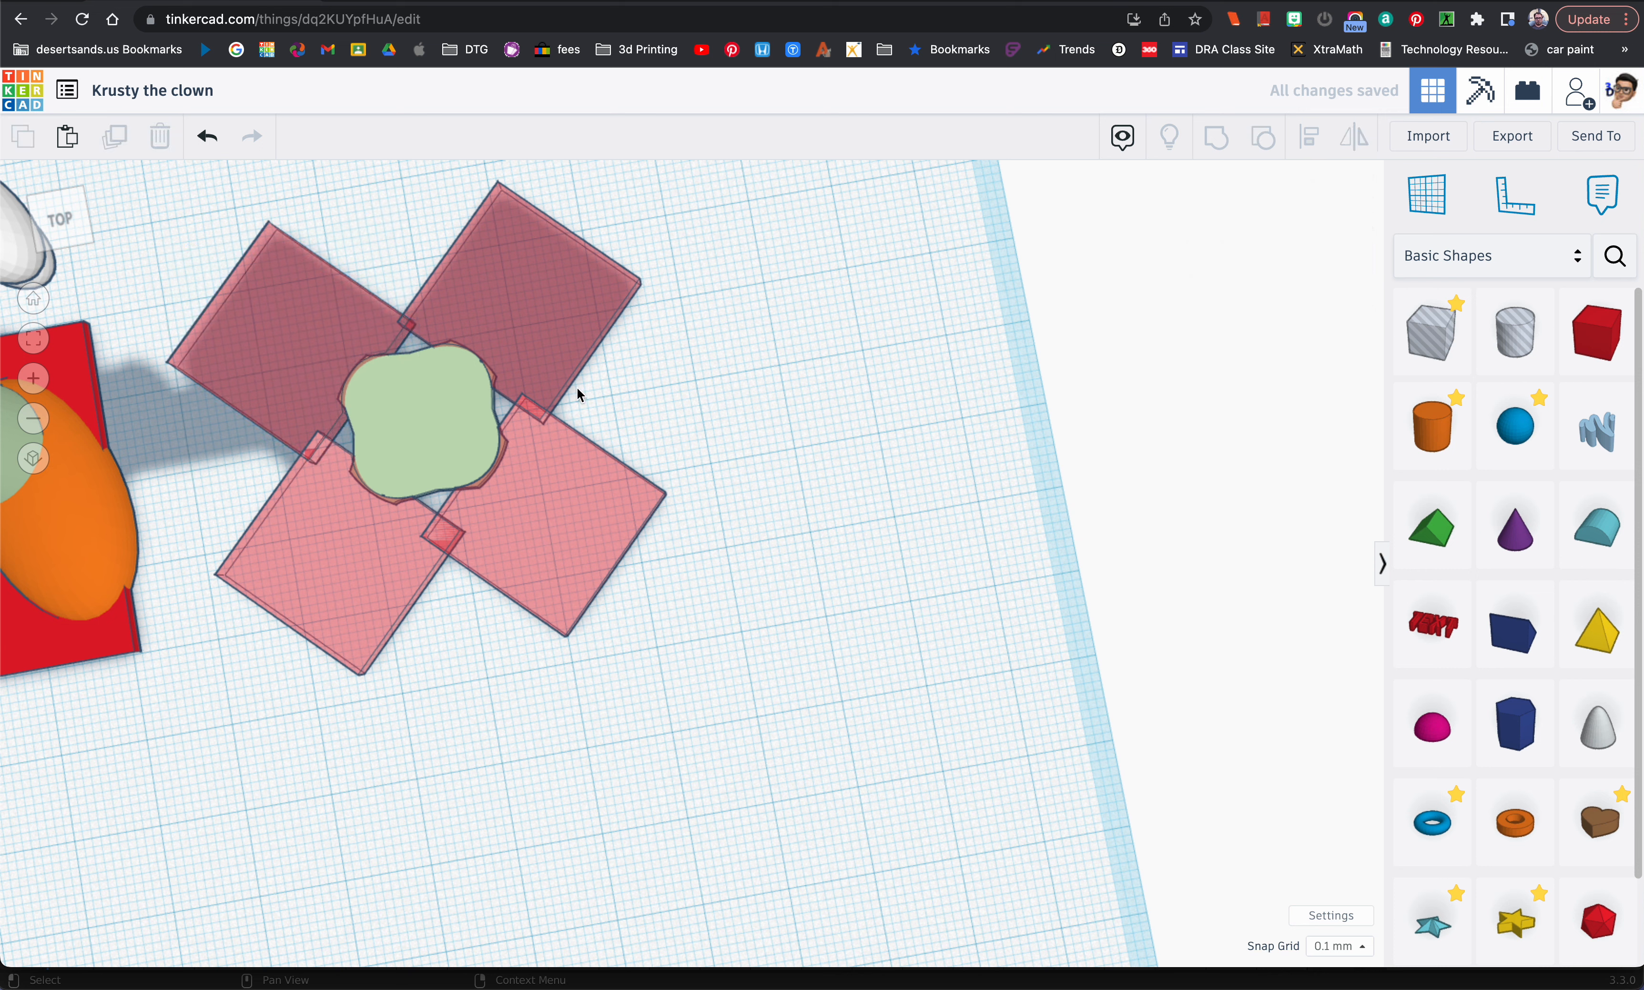
{"action": "left_click", "coordinate": [530, 322]}
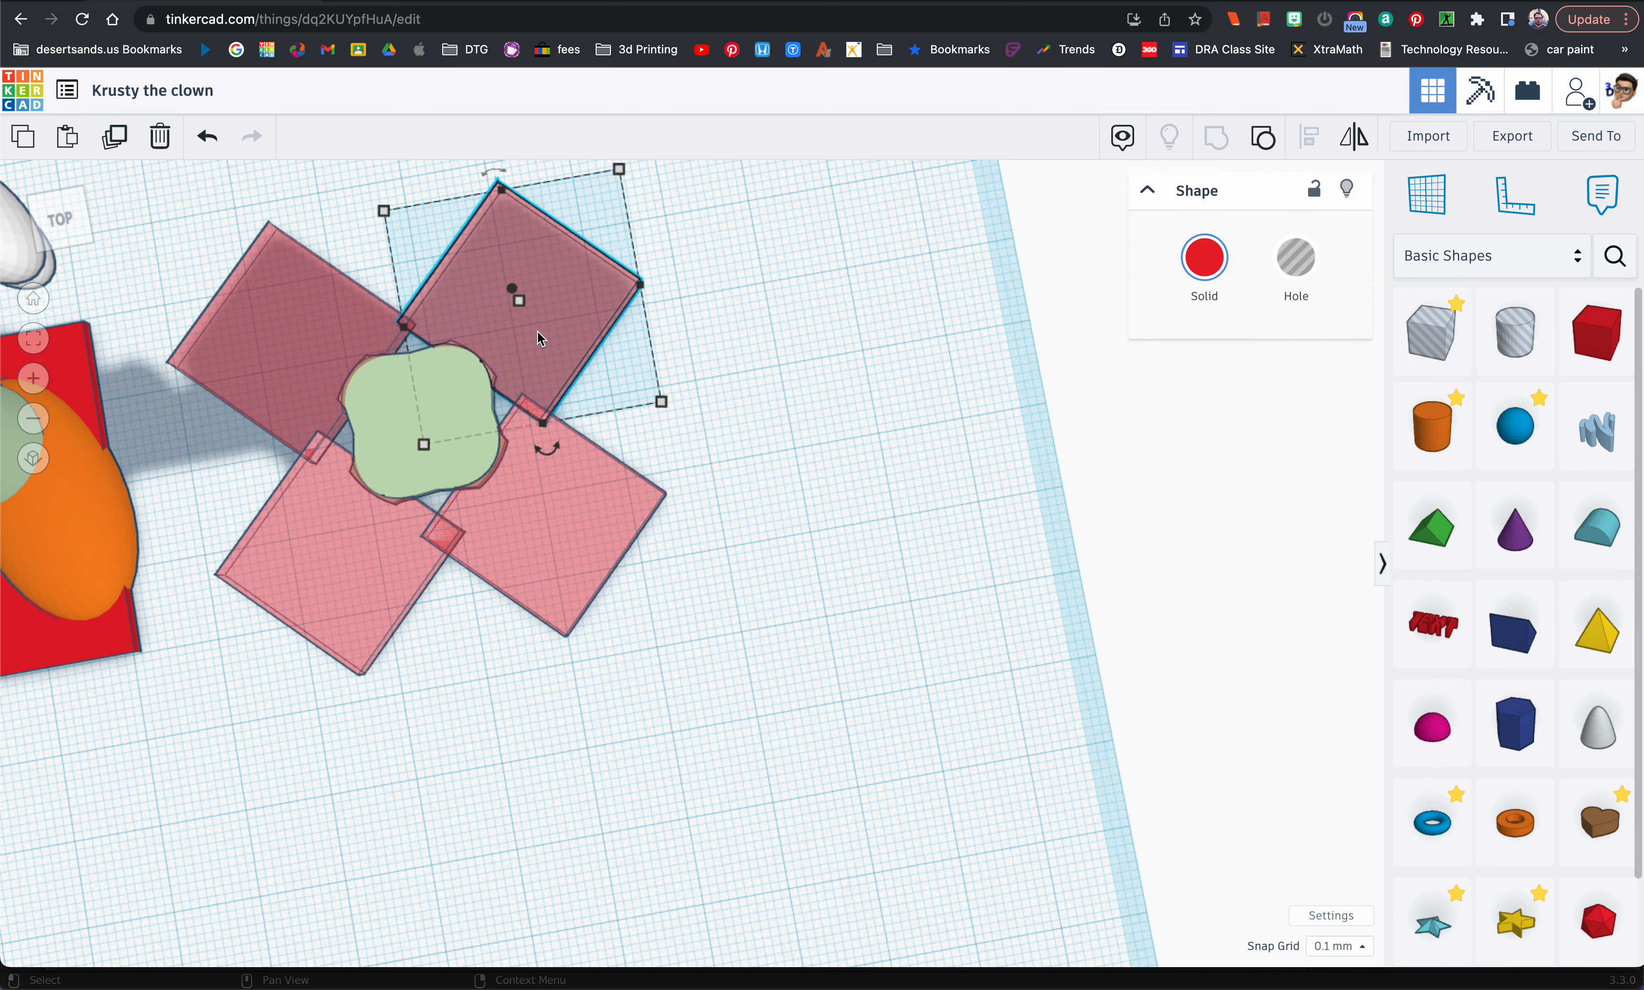
{"action": "left_click", "coordinate": [557, 493], "text": "shift"}
{"action": "left_click", "coordinate": [287, 360], "text": "shift"}
{"action": "left_click", "coordinate": [324, 553], "text": "shift"}
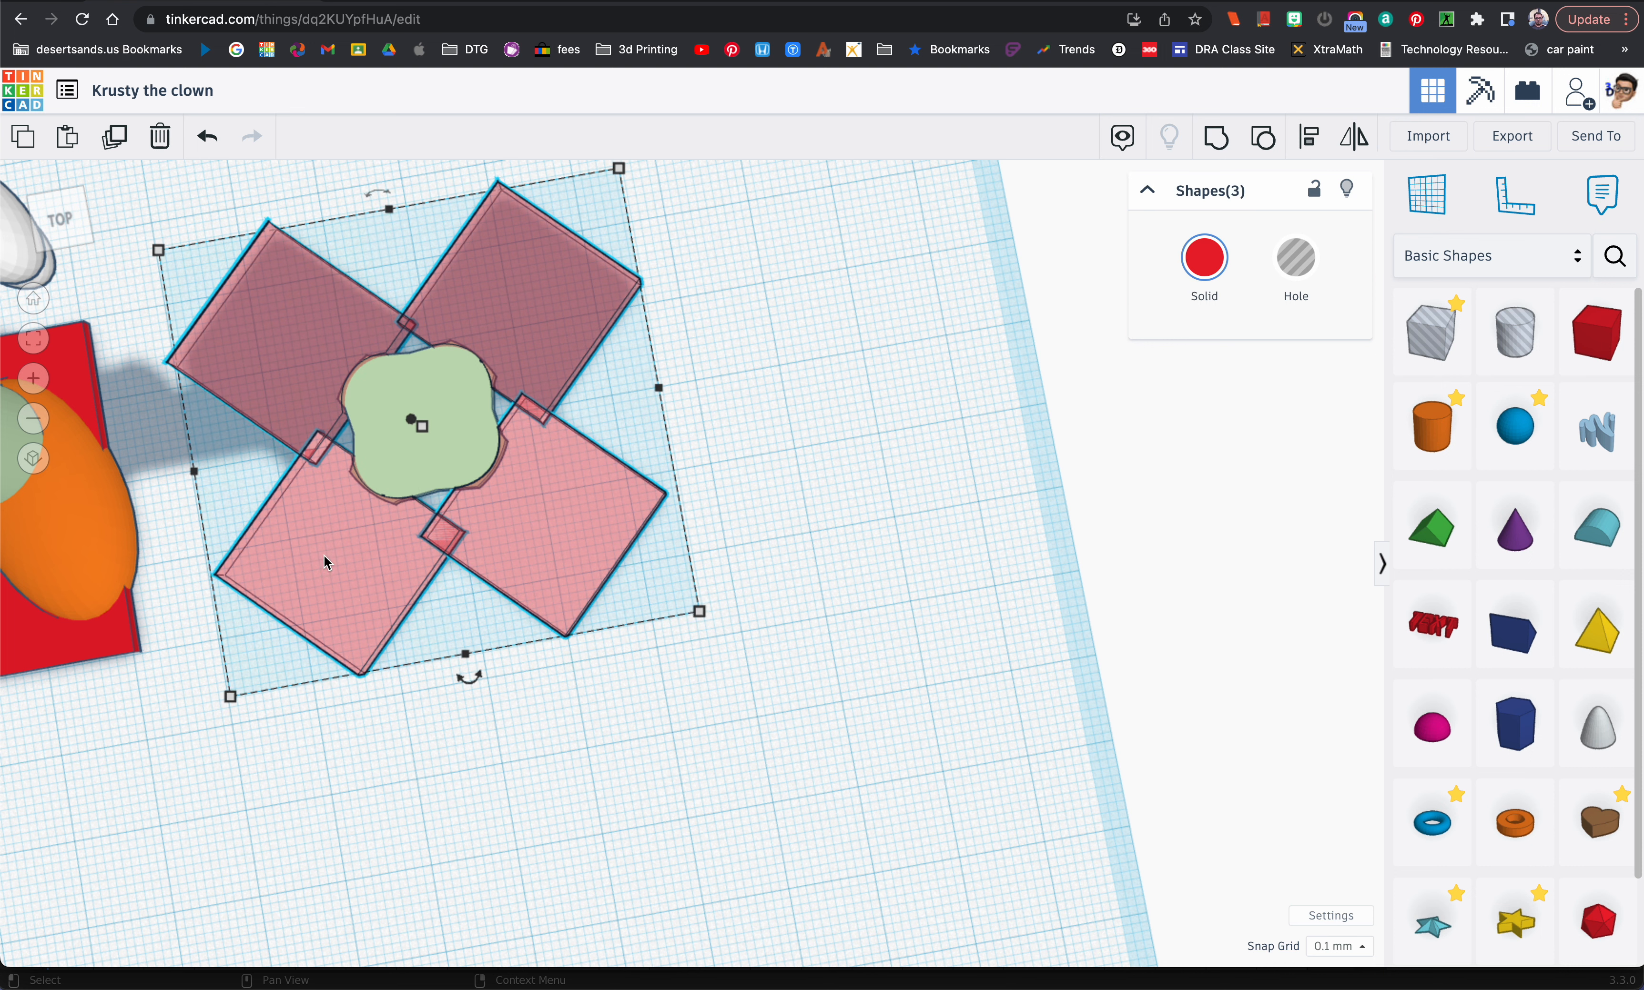
{"action": "left_click", "coordinate": [1263, 287]}
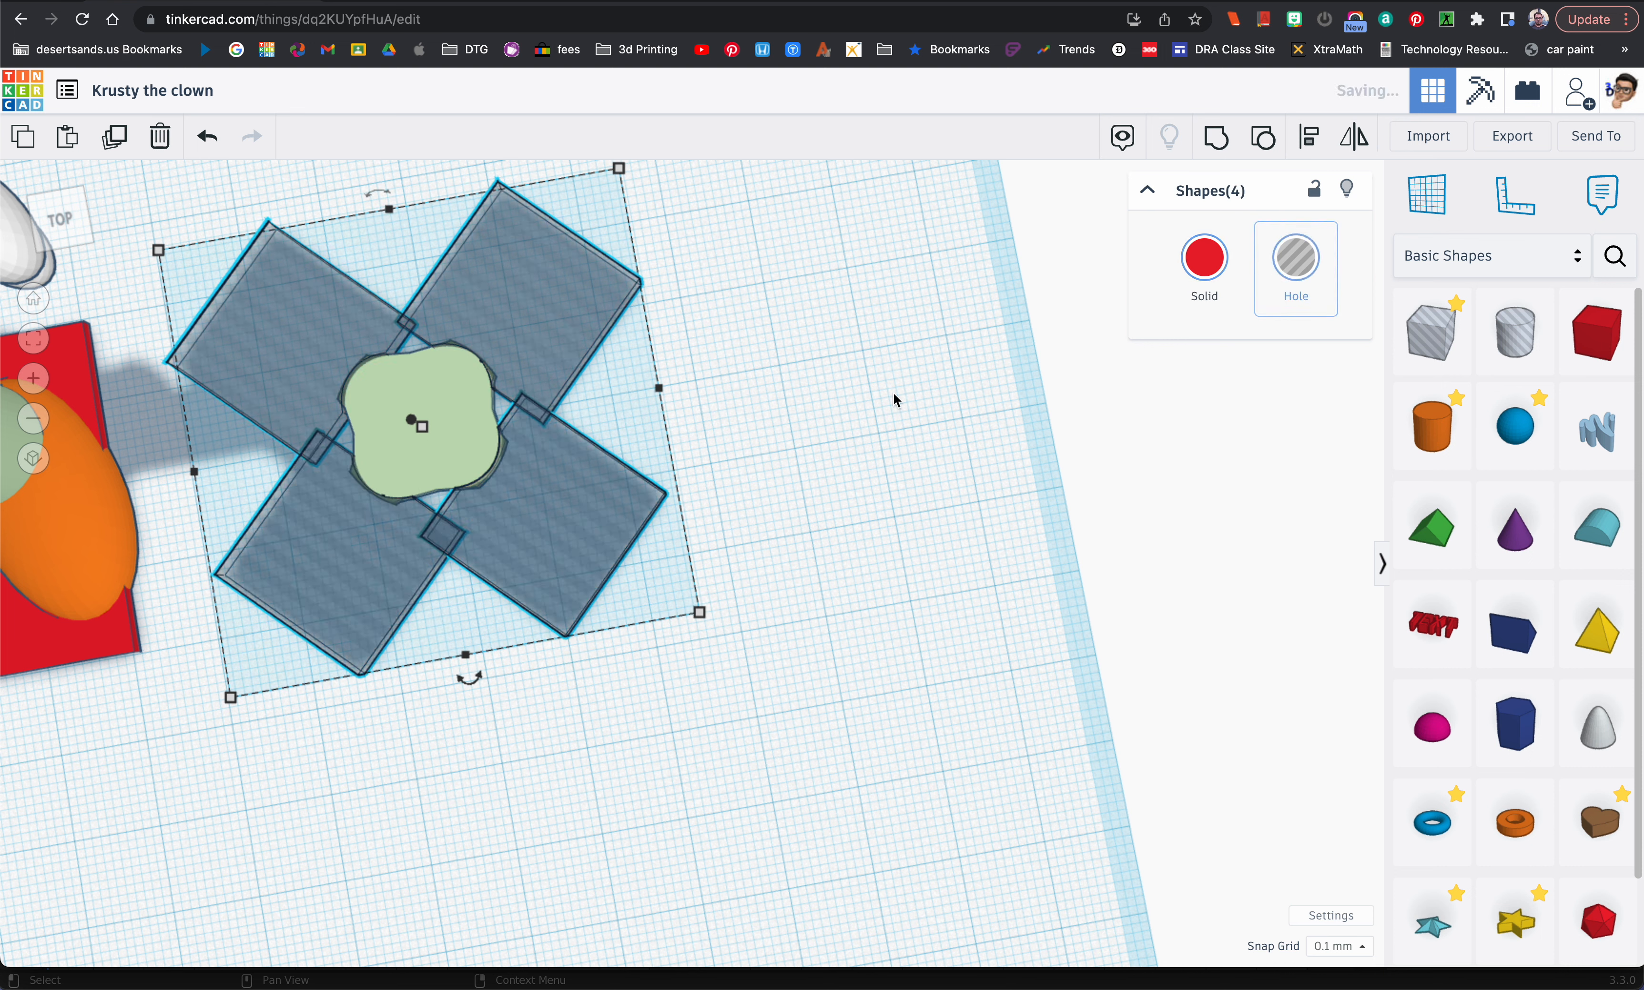
Step: Group the four hole plates with the light green shape to cut its corners round
{"action": "left_click", "coordinate": [814, 421]}
{"action": "left_click_drag", "start_coordinate": [207, 235], "coordinate": [599, 491]}
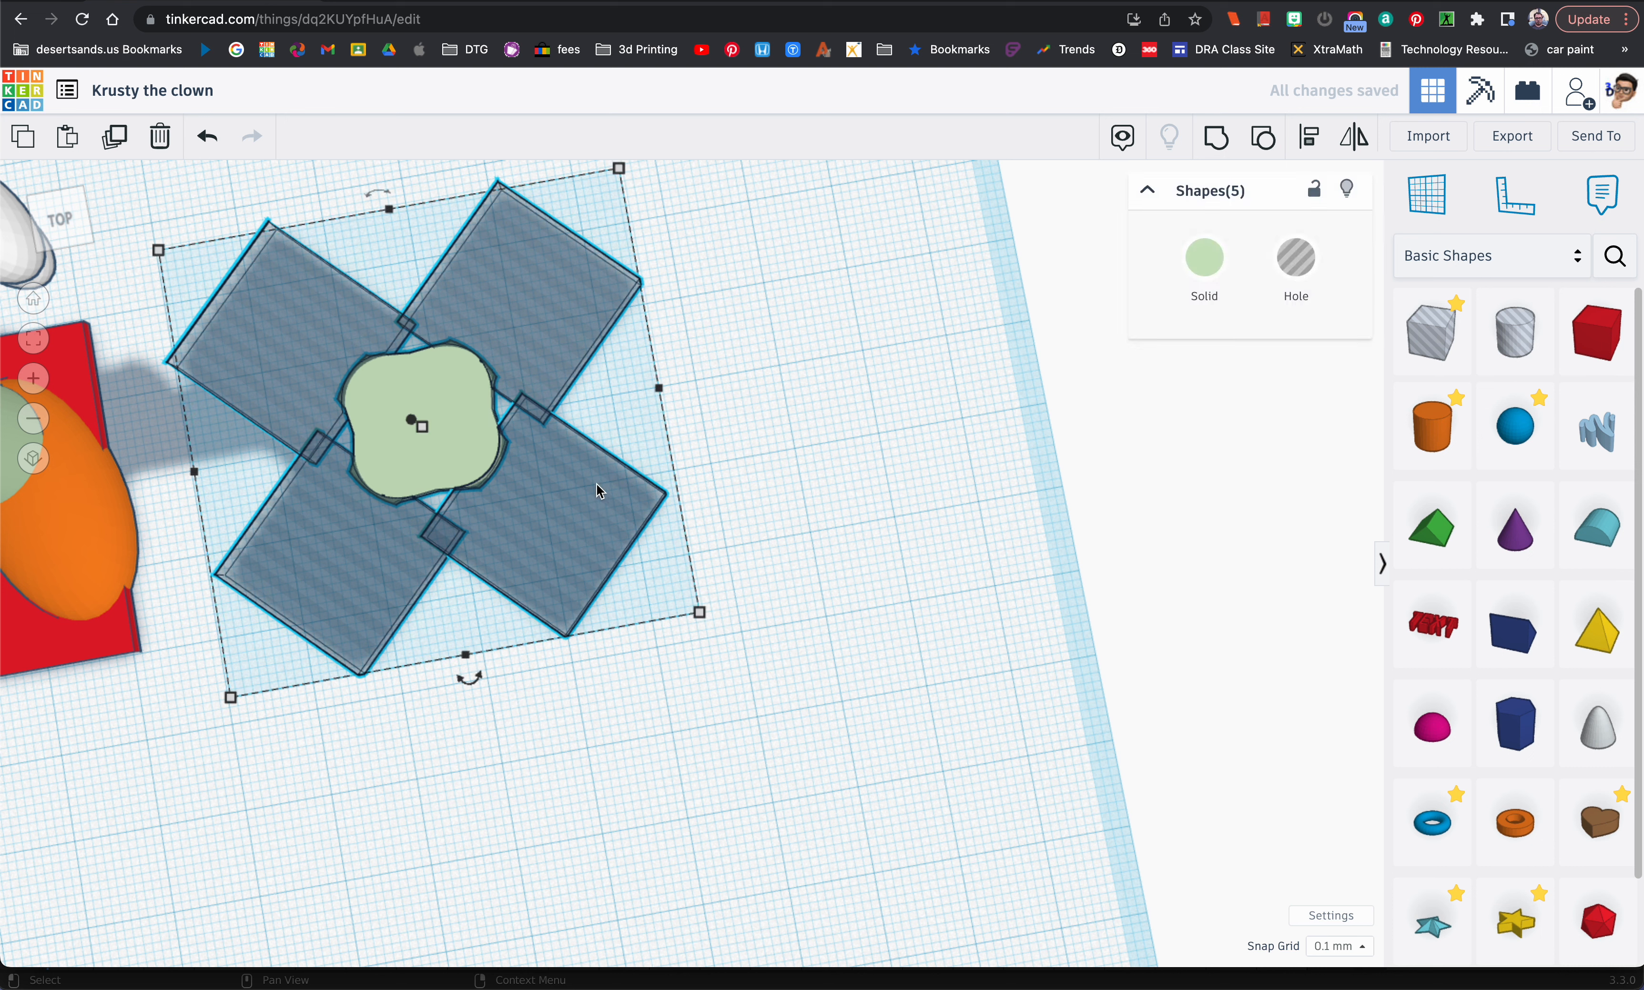
{"action": "left_click", "coordinate": [1221, 149]}
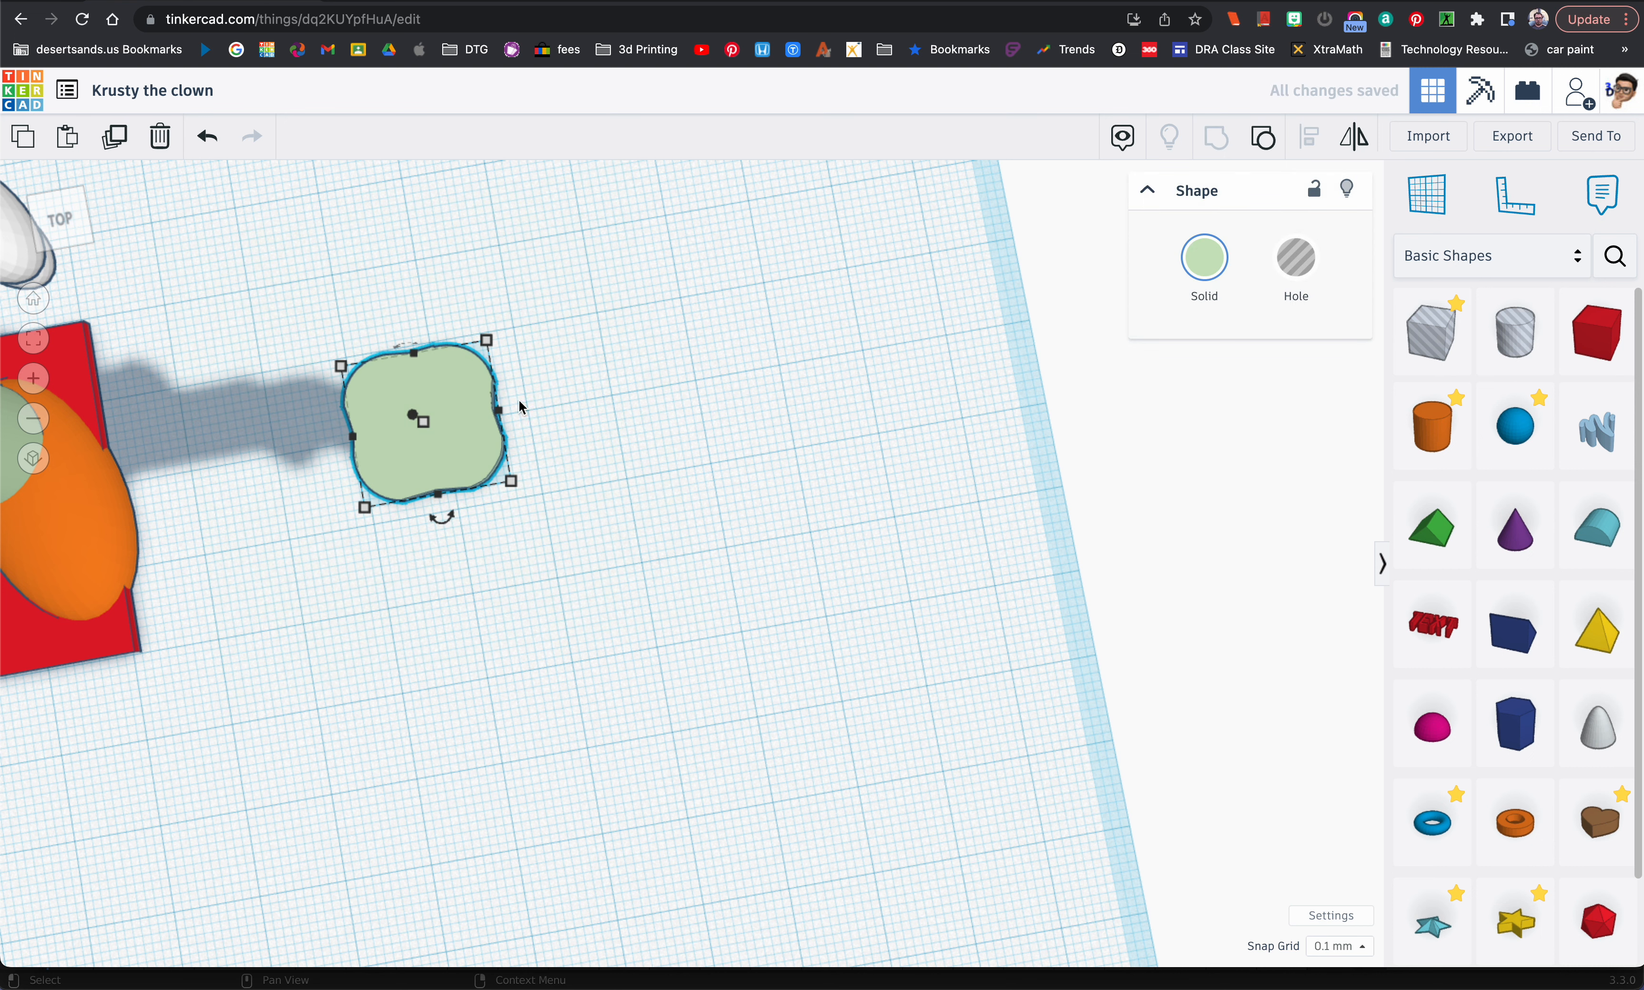
Step: Move the rounded light green cuff onto the figure's left leg, around its lower end just above the orange shoe
{"action": "mouse_move", "coordinate": [553, 470]}
{"action": "right_mouse_down"}
{"action": "mouse_move", "coordinate": [560, 454]}
{"action": "mouse_move", "coordinate": [539, 483]}
{"action": "right_mouse_up"}
{"action": "left_click_drag", "start_coordinate": [539, 483], "coordinate": [242, 452]}
{"action": "left_click_drag", "start_coordinate": [186, 402], "coordinate": [134, 319]}
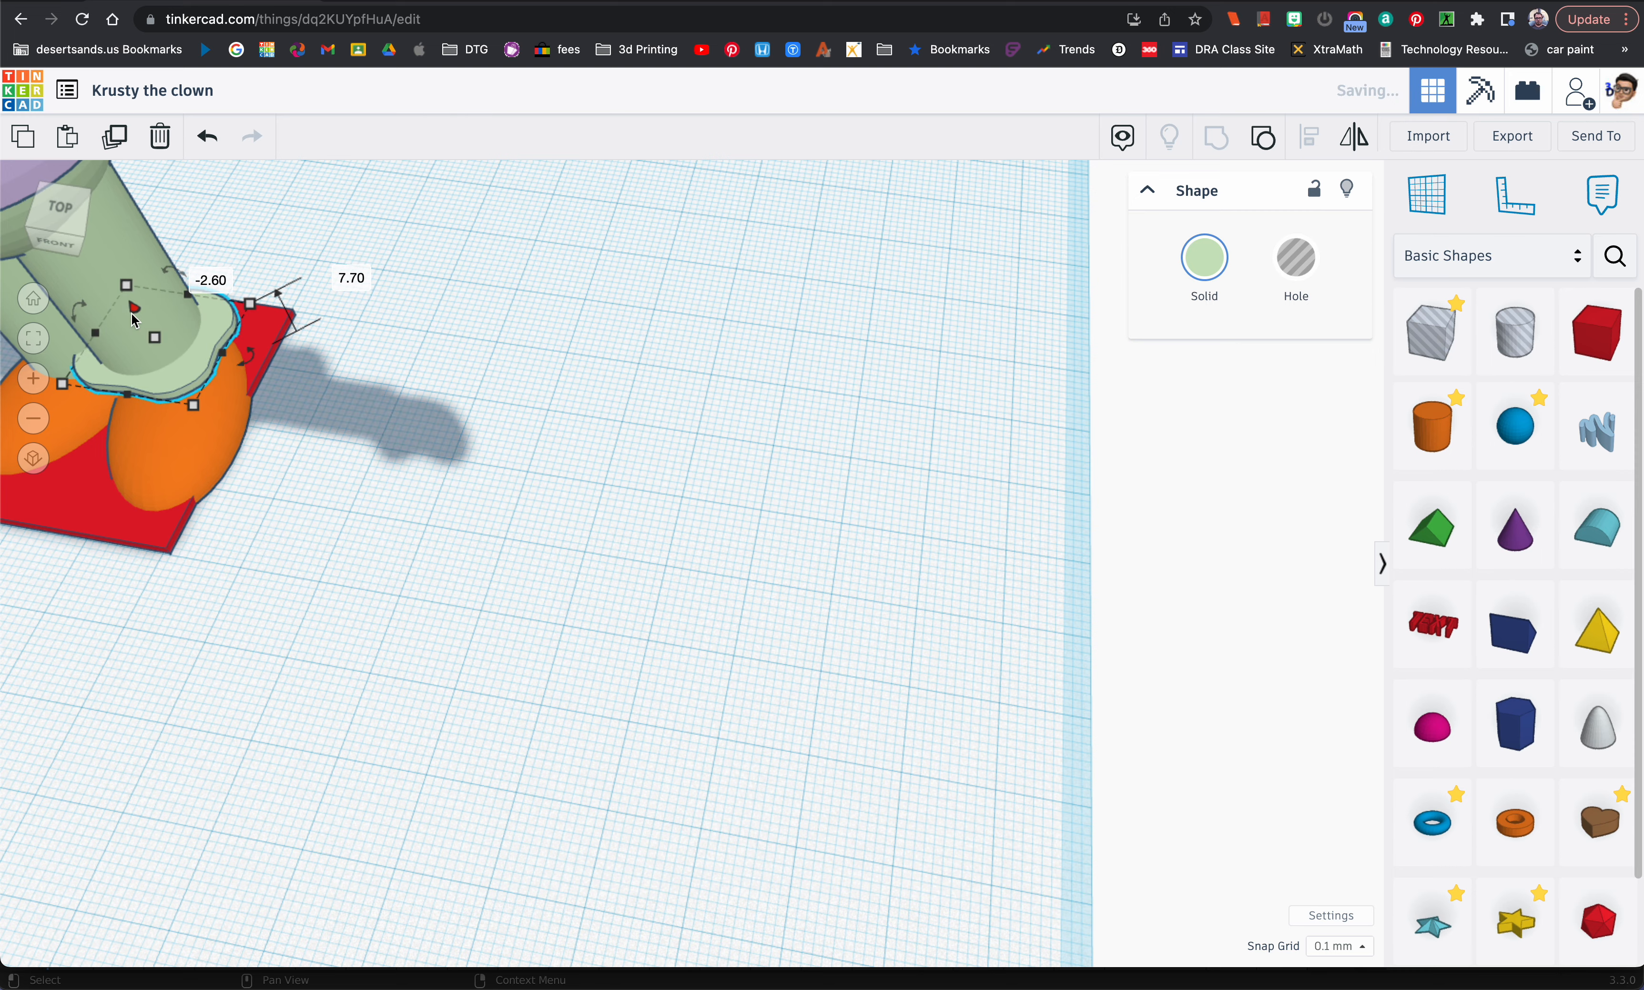
{"action": "key", "text": "f"}
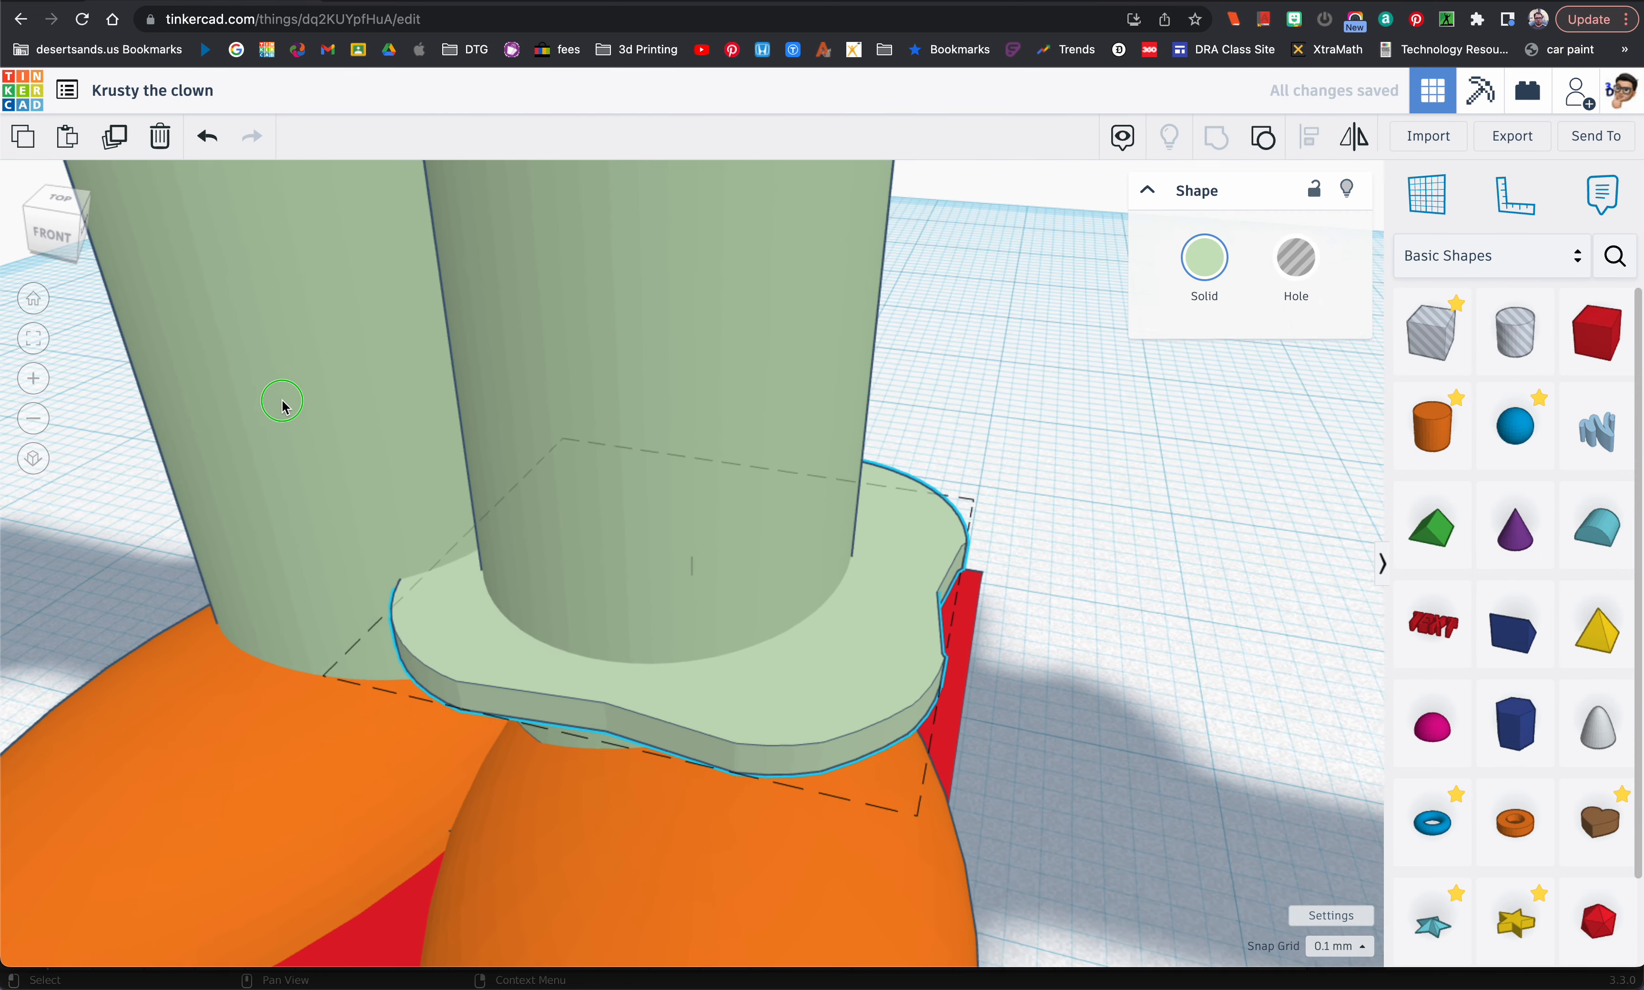
{"action": "scroll", "coordinate": [405, 437], "scroll_direction": "down", "scroll_amount": 8}
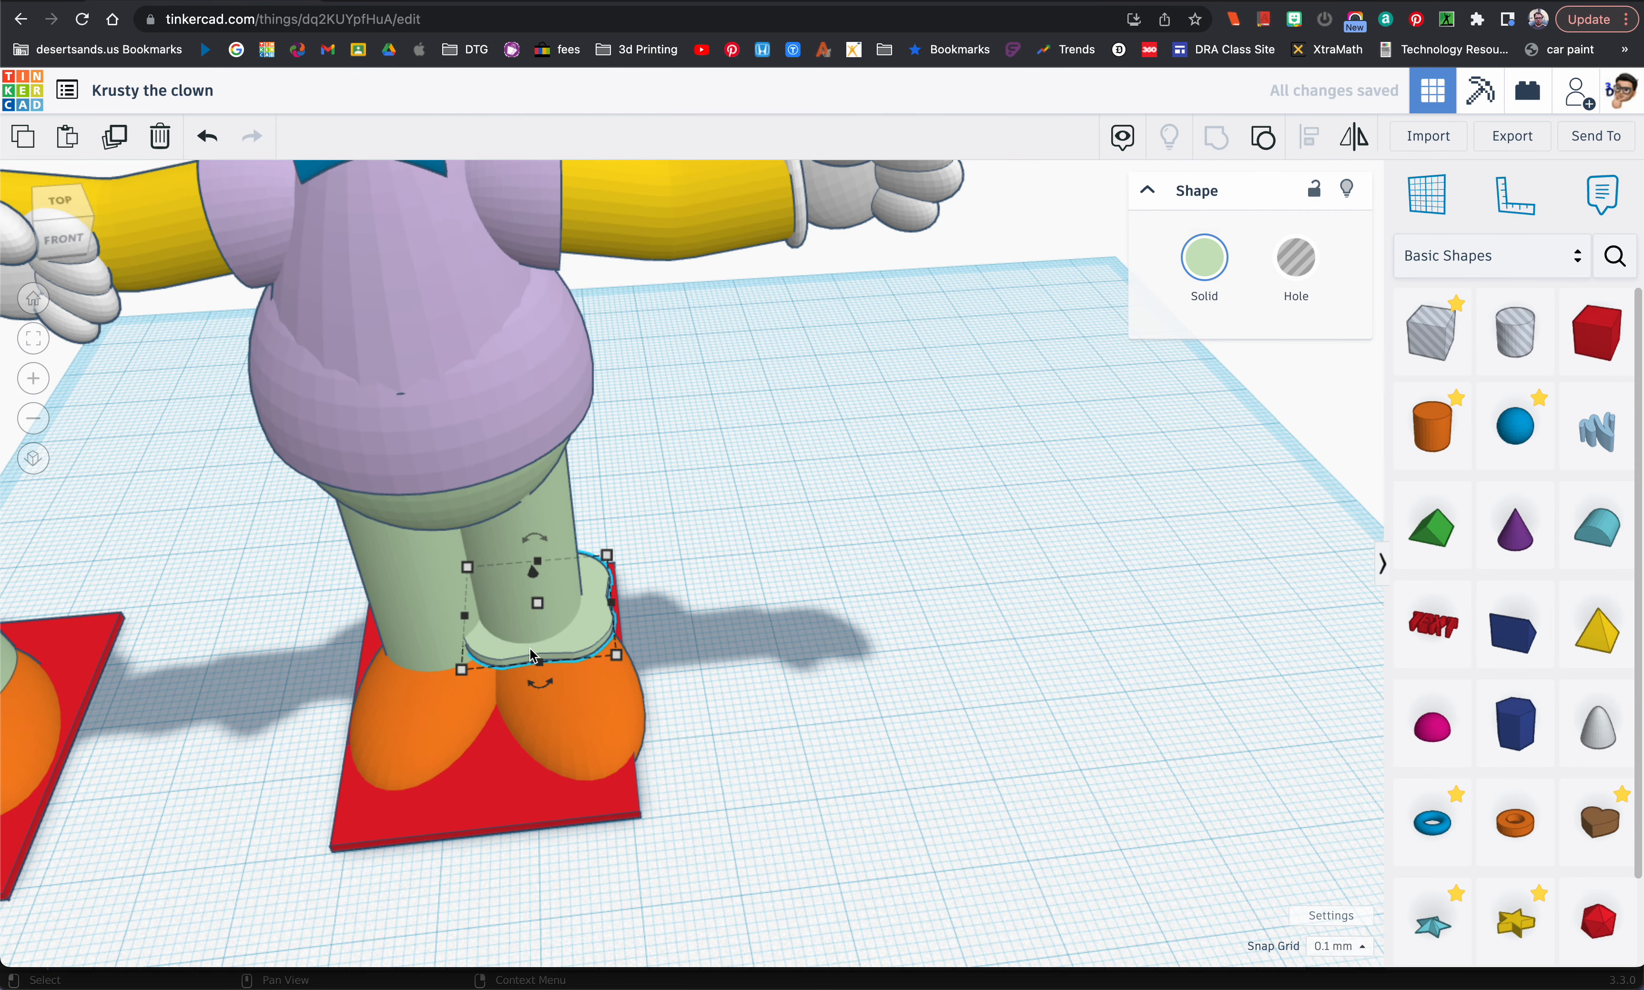
Step: Compare the cuff with the reference figure and shift it slightly to centre it around the leg
{"action": "right_click_drag", "start_coordinate": [619, 579], "coordinate": [340, 645]}
{"action": "left_click", "coordinate": [259, 656]}
{"action": "key", "text": "f"}
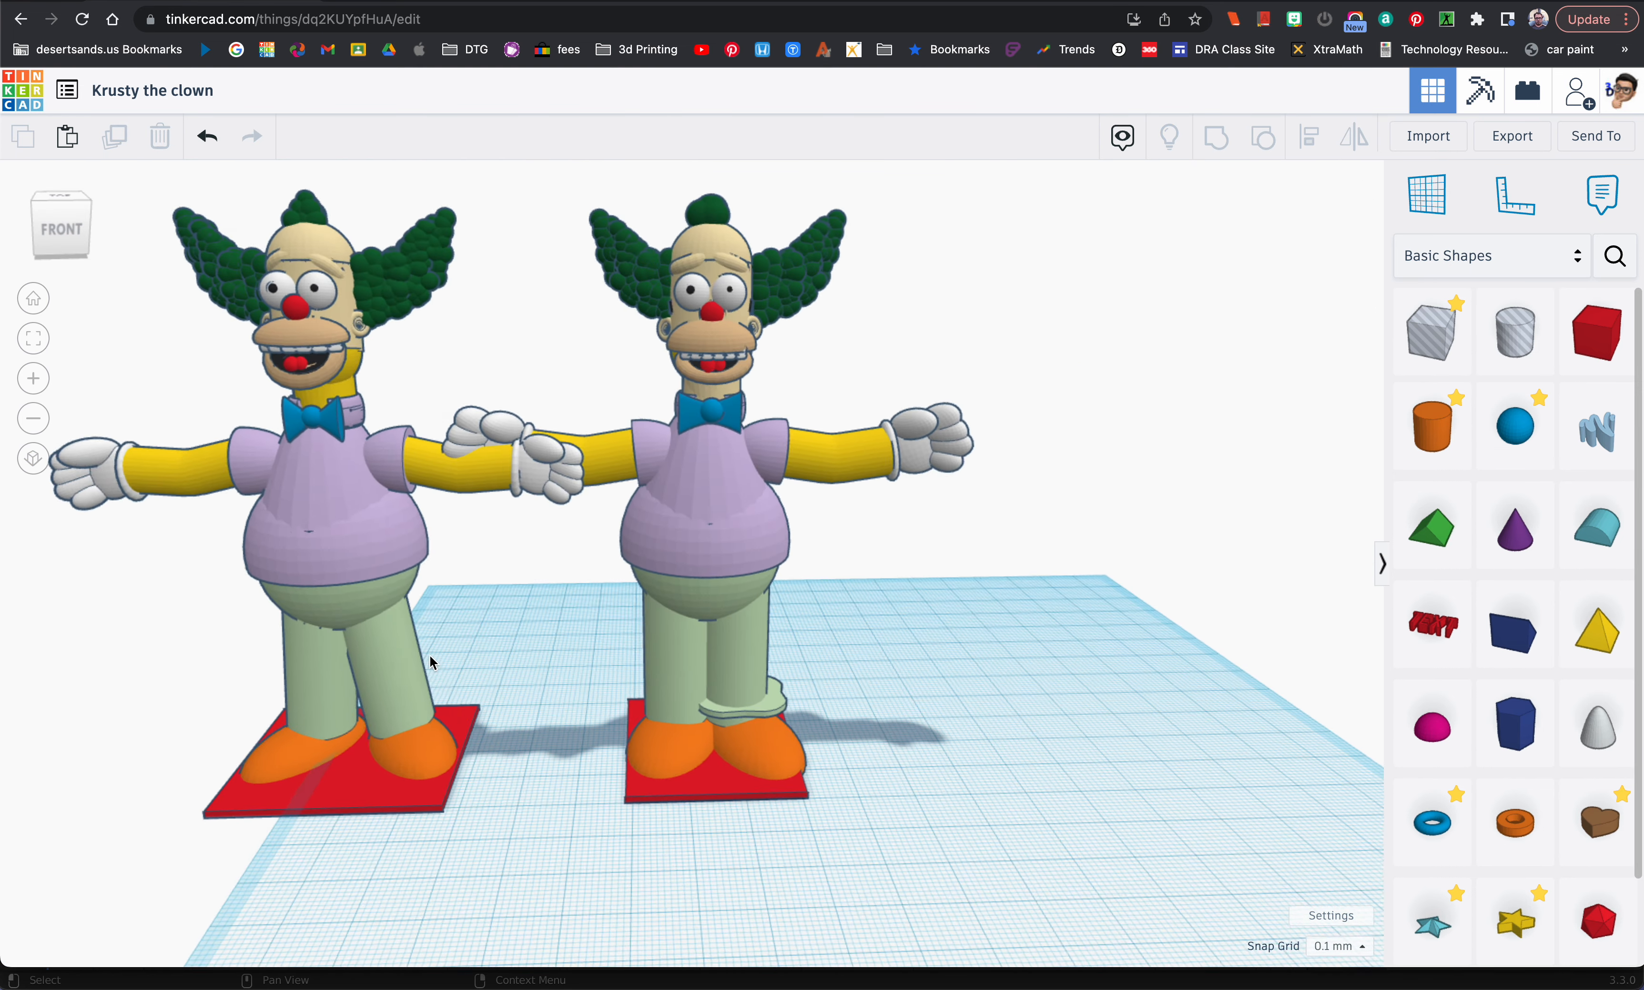
{"action": "left_click", "coordinate": [841, 679]}
{"action": "scroll", "coordinate": [841, 679], "scroll_direction": "up", "scroll_amount": 5}
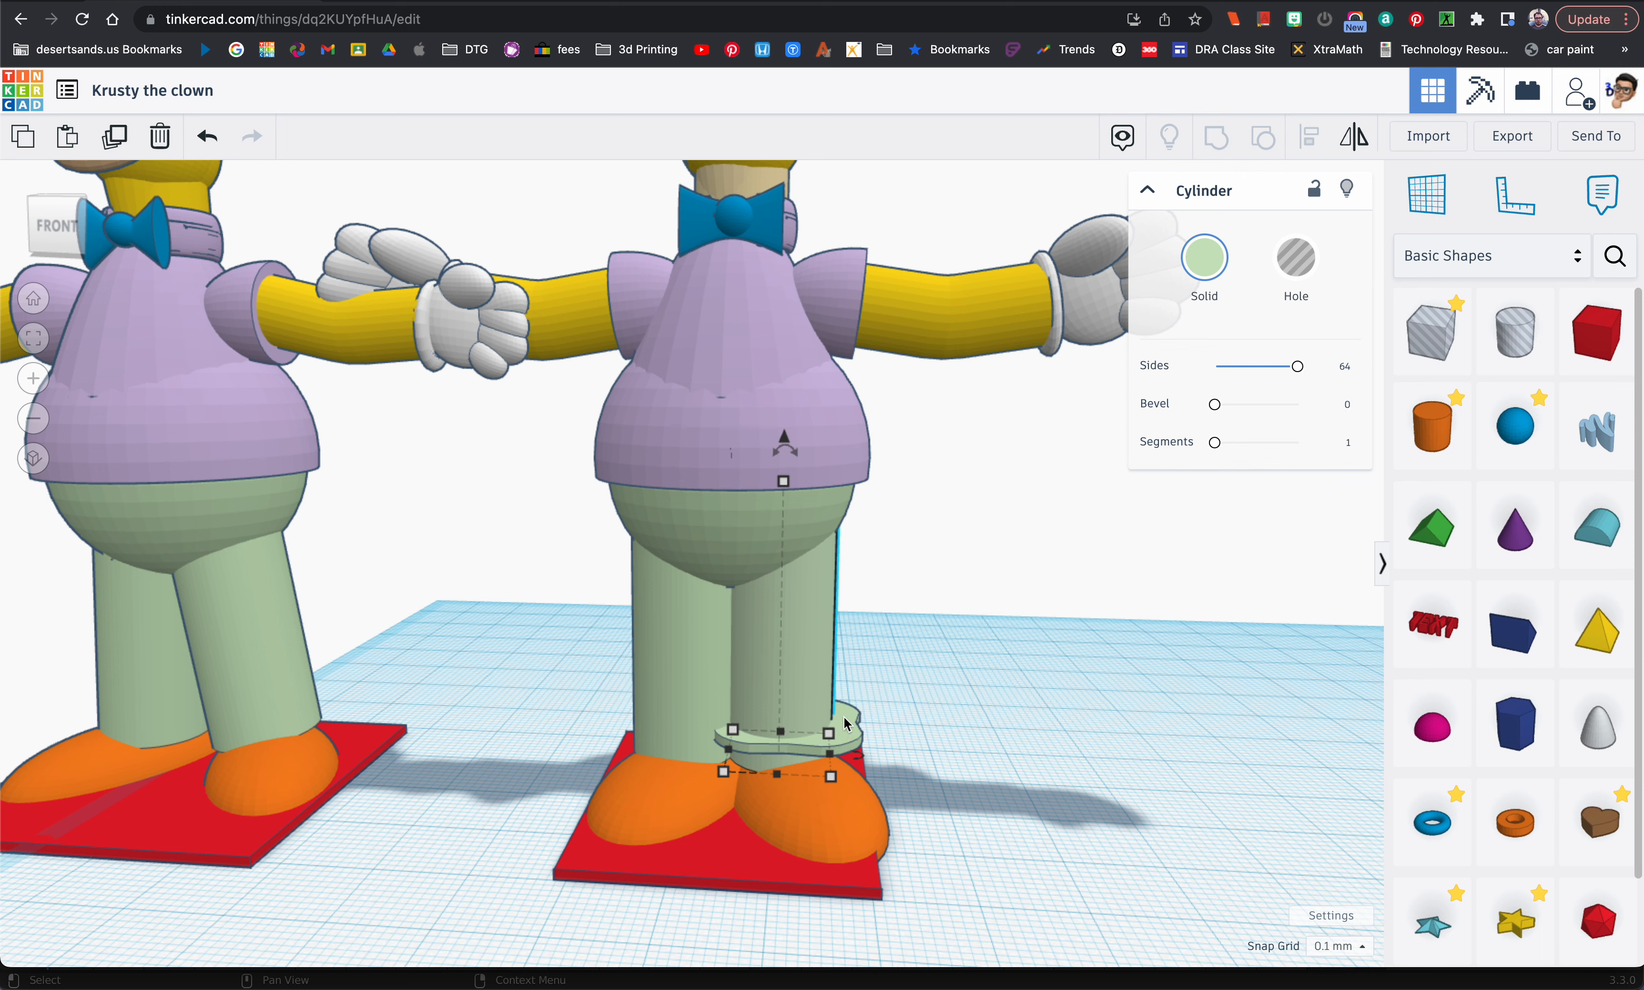
{"action": "left_click", "coordinate": [846, 724]}
{"action": "left_click_drag", "start_coordinate": [844, 725], "coordinate": [835, 731]}
Step: Tilt the left leg and its cuff slightly outward together and shift the pair outward under the hips
{"action": "left_click", "coordinate": [797, 639], "text": "shift"}
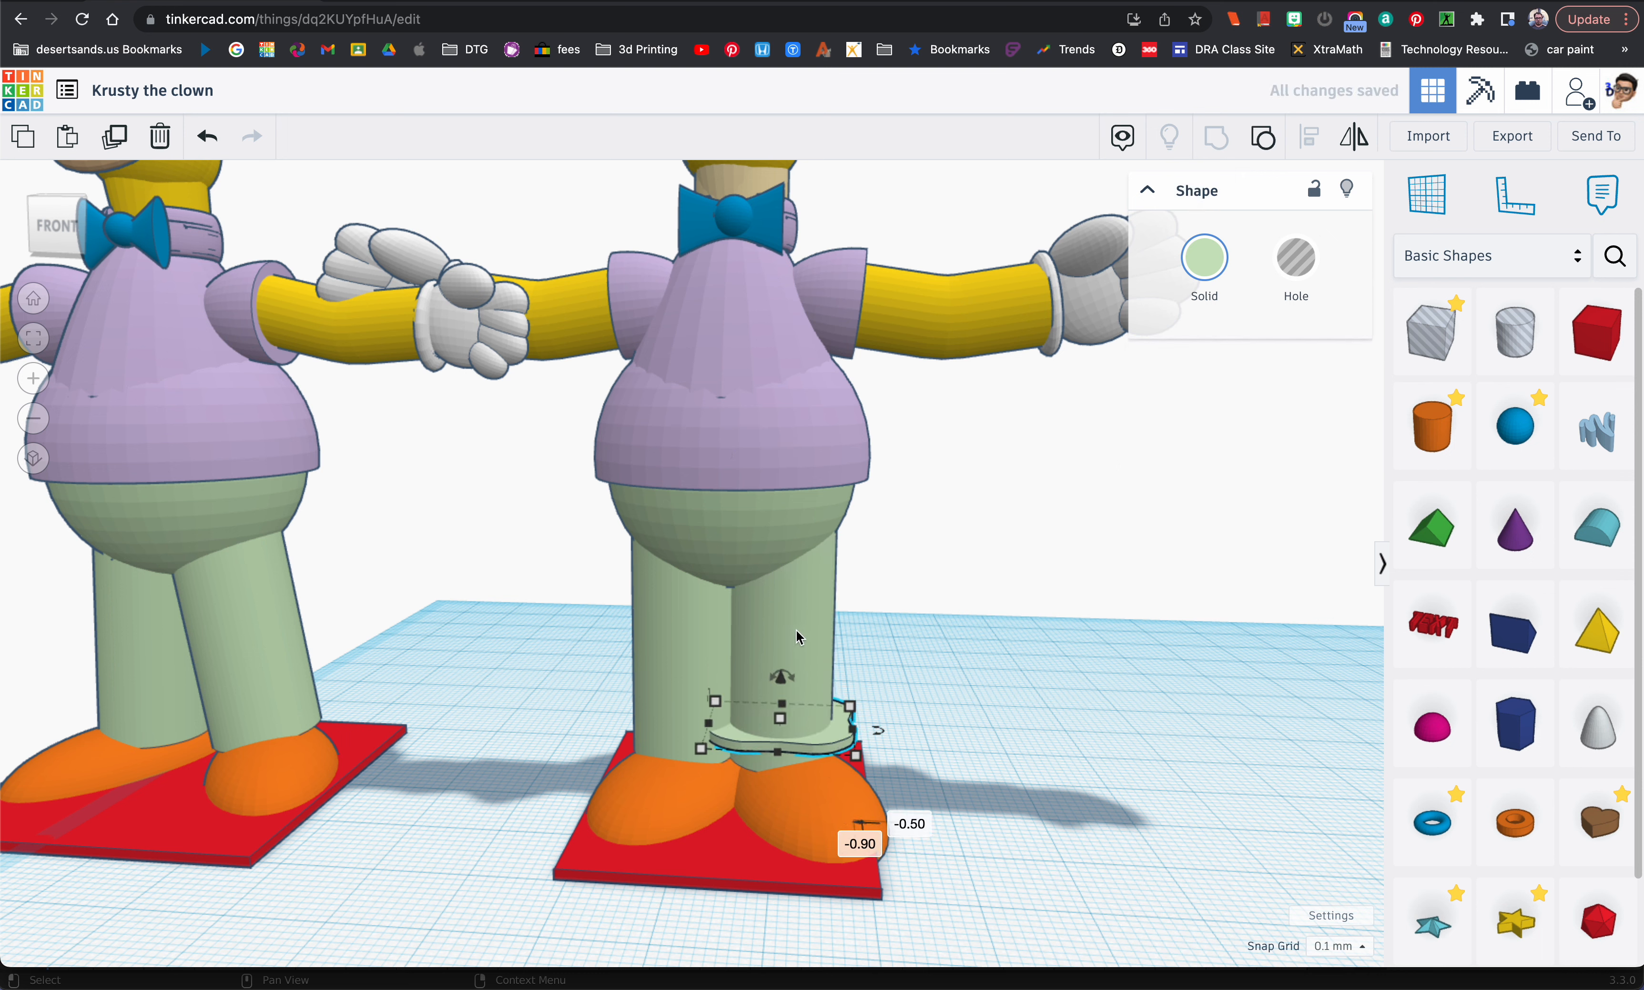
{"action": "left_click_drag", "start_coordinate": [794, 455], "coordinate": [780, 438]}
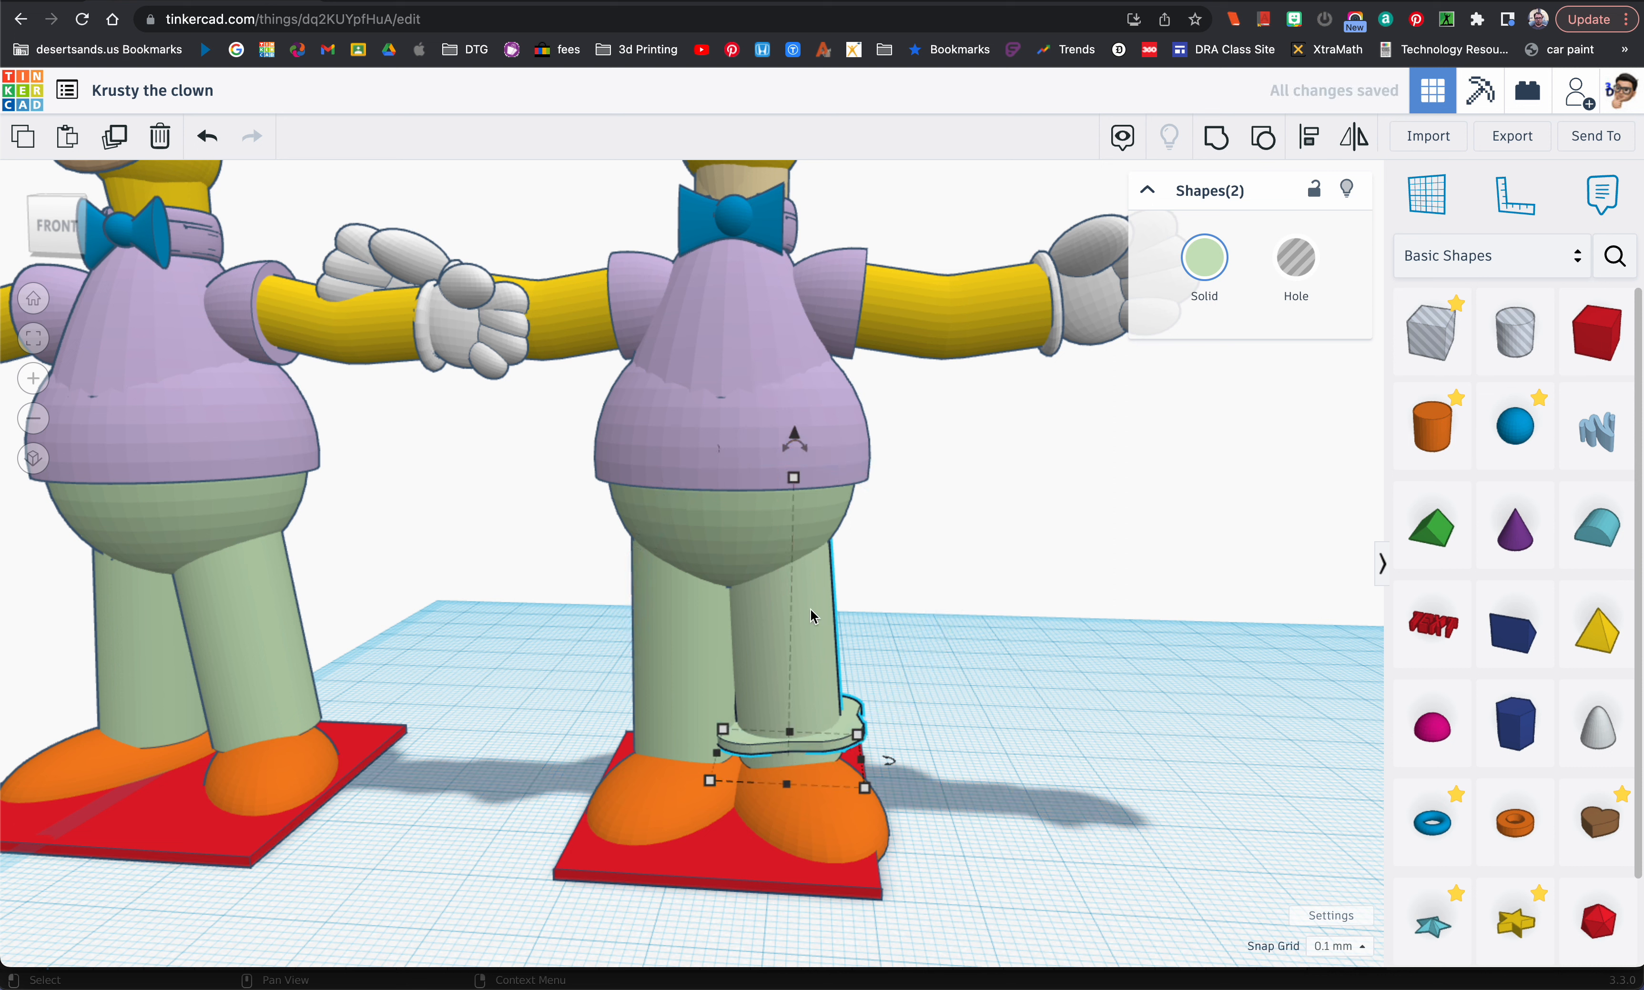
{"action": "left_click_drag", "start_coordinate": [808, 642], "coordinate": [820, 650]}
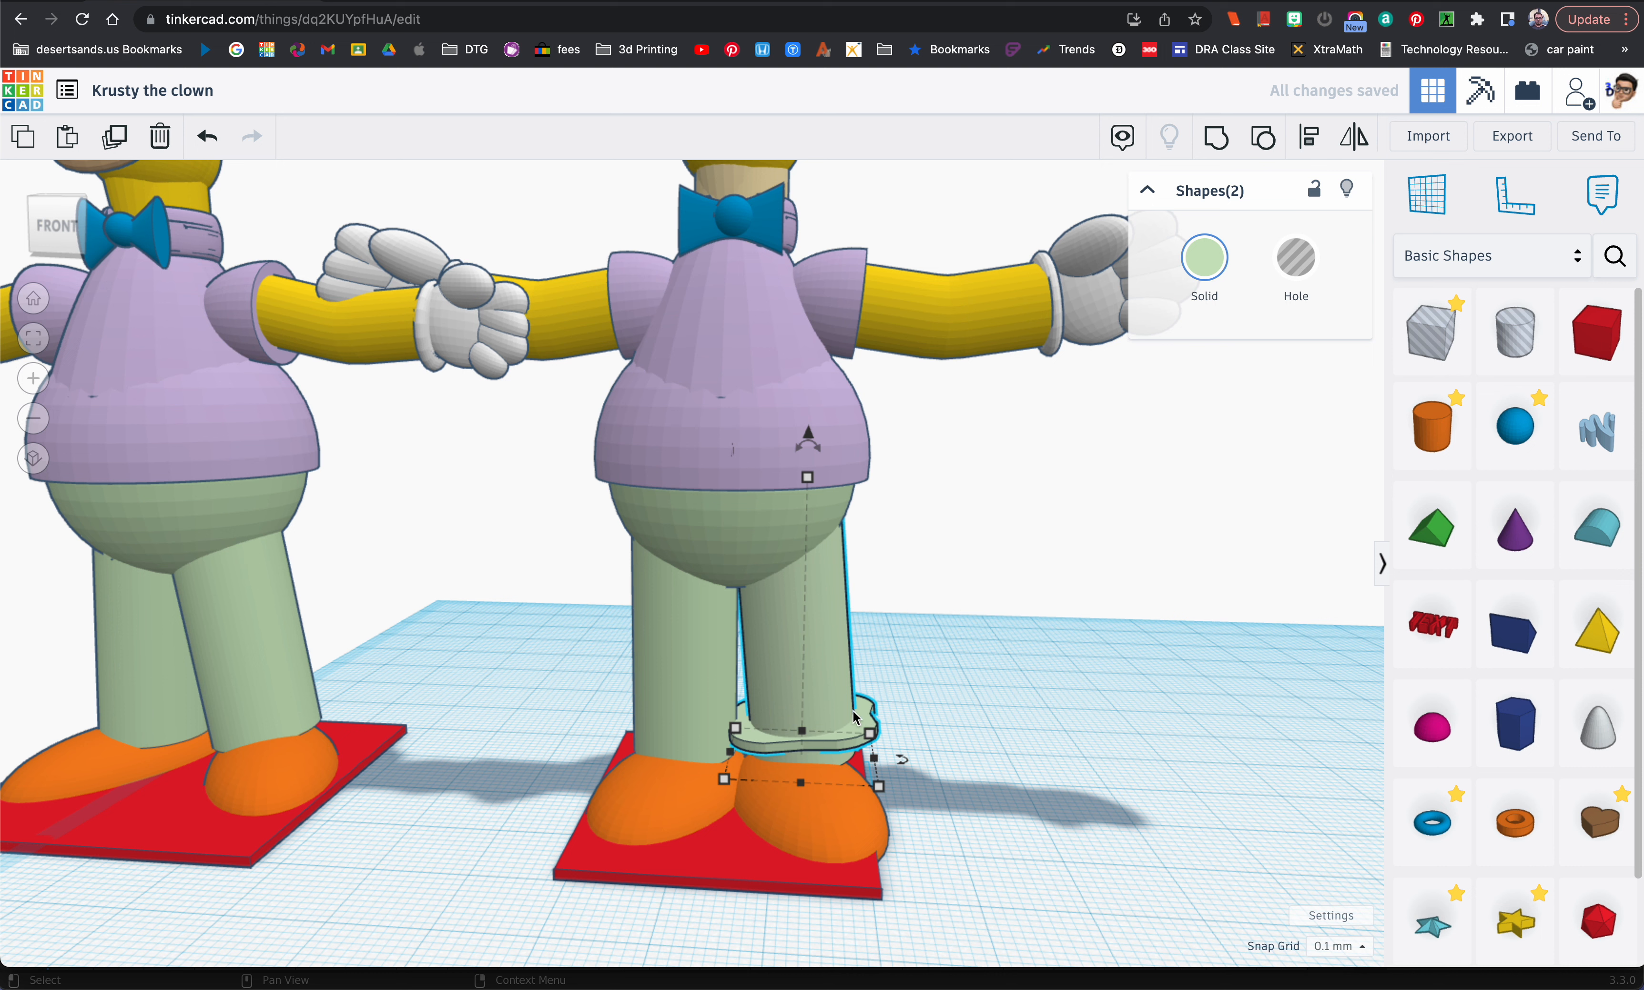
Step: Delete the figure's straight right leg and create a sideways-mirrored duplicate of the tilted left leg with its cuff
{"action": "left_click", "coordinate": [690, 665]}
{"action": "key", "text": "Delete"}
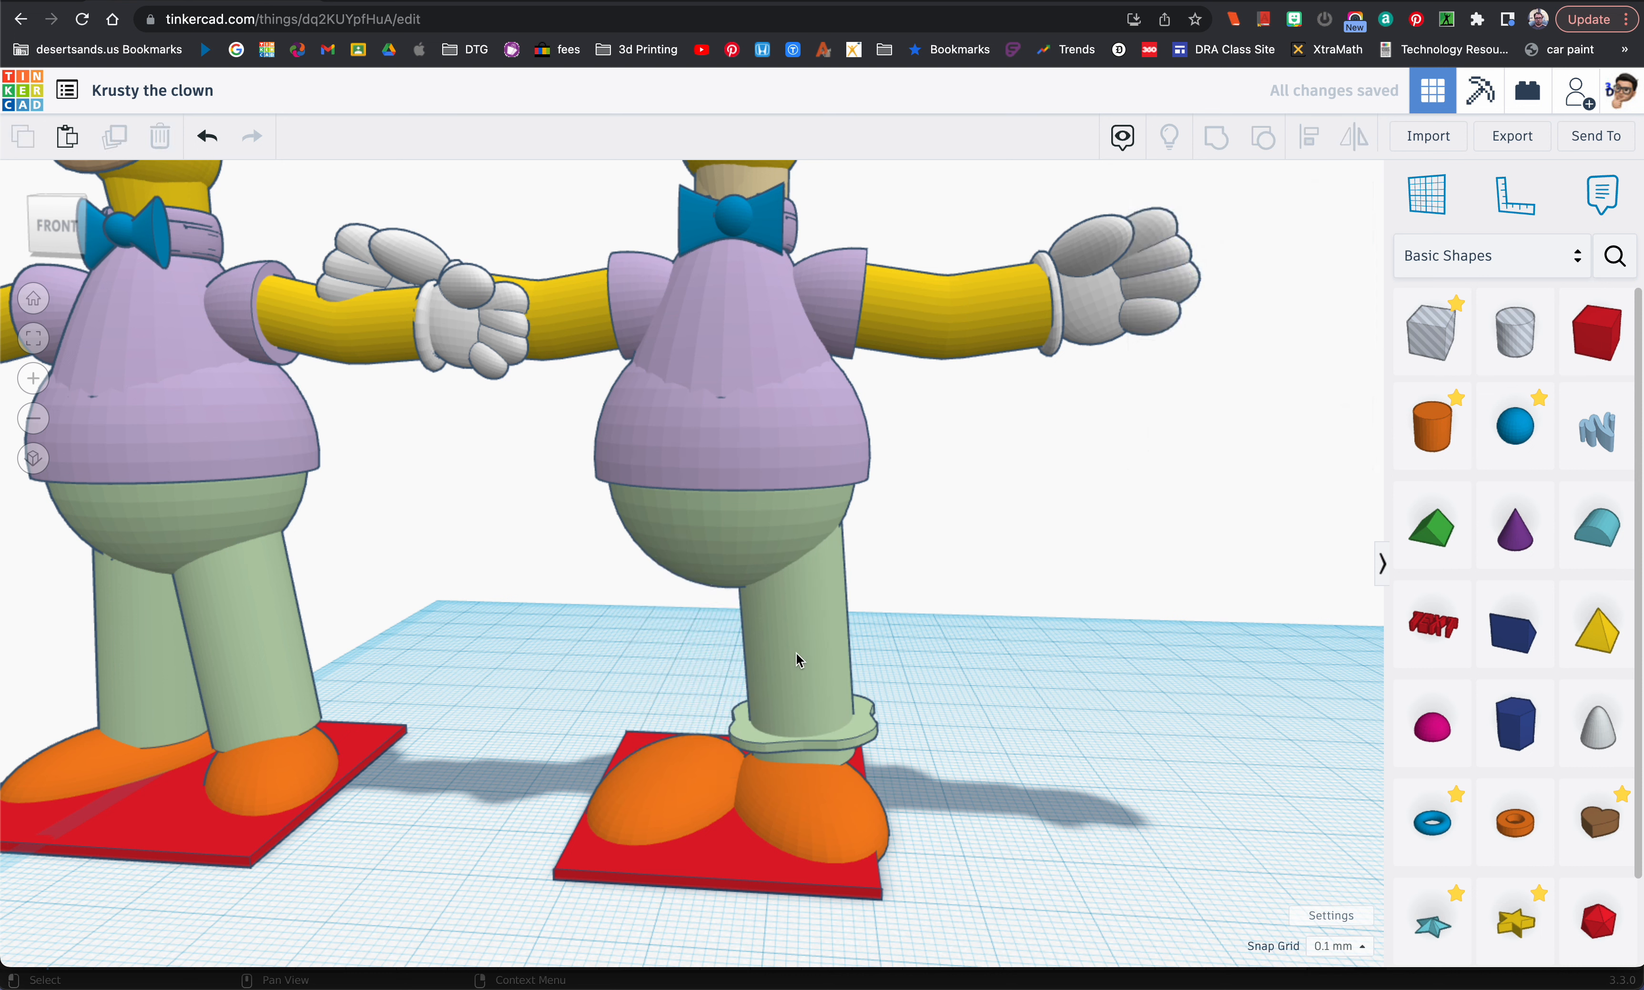
{"action": "left_click_drag", "start_coordinate": [889, 700], "coordinate": [843, 722]}
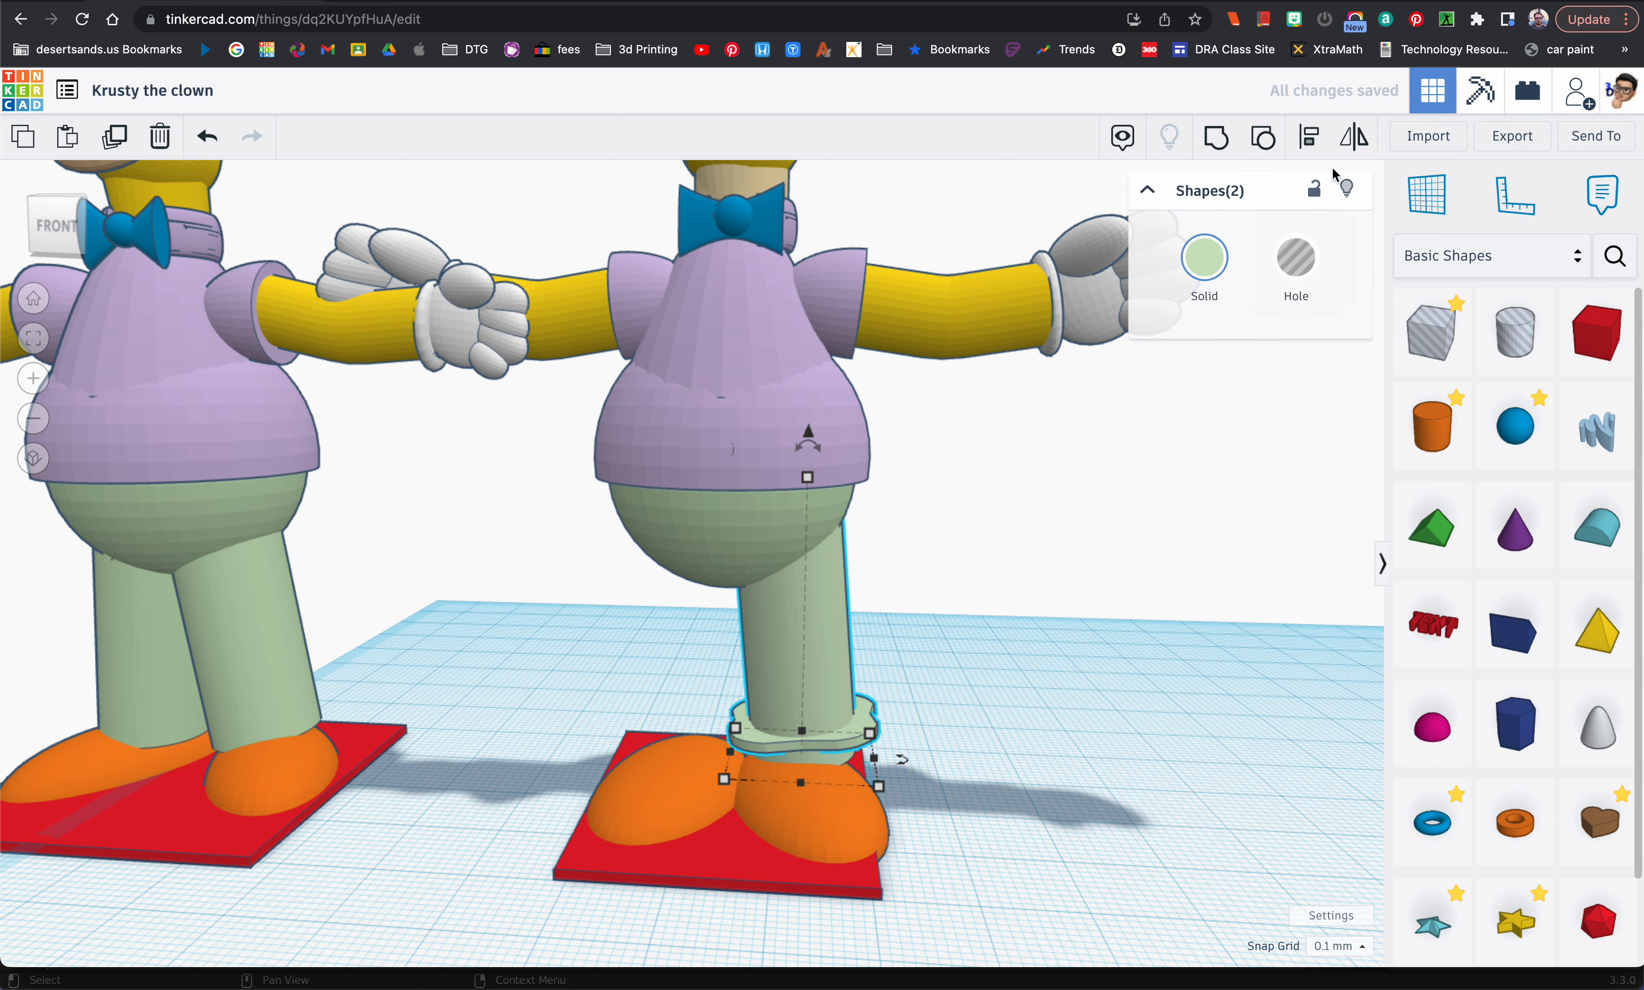
{"action": "left_click", "coordinate": [1349, 152]}
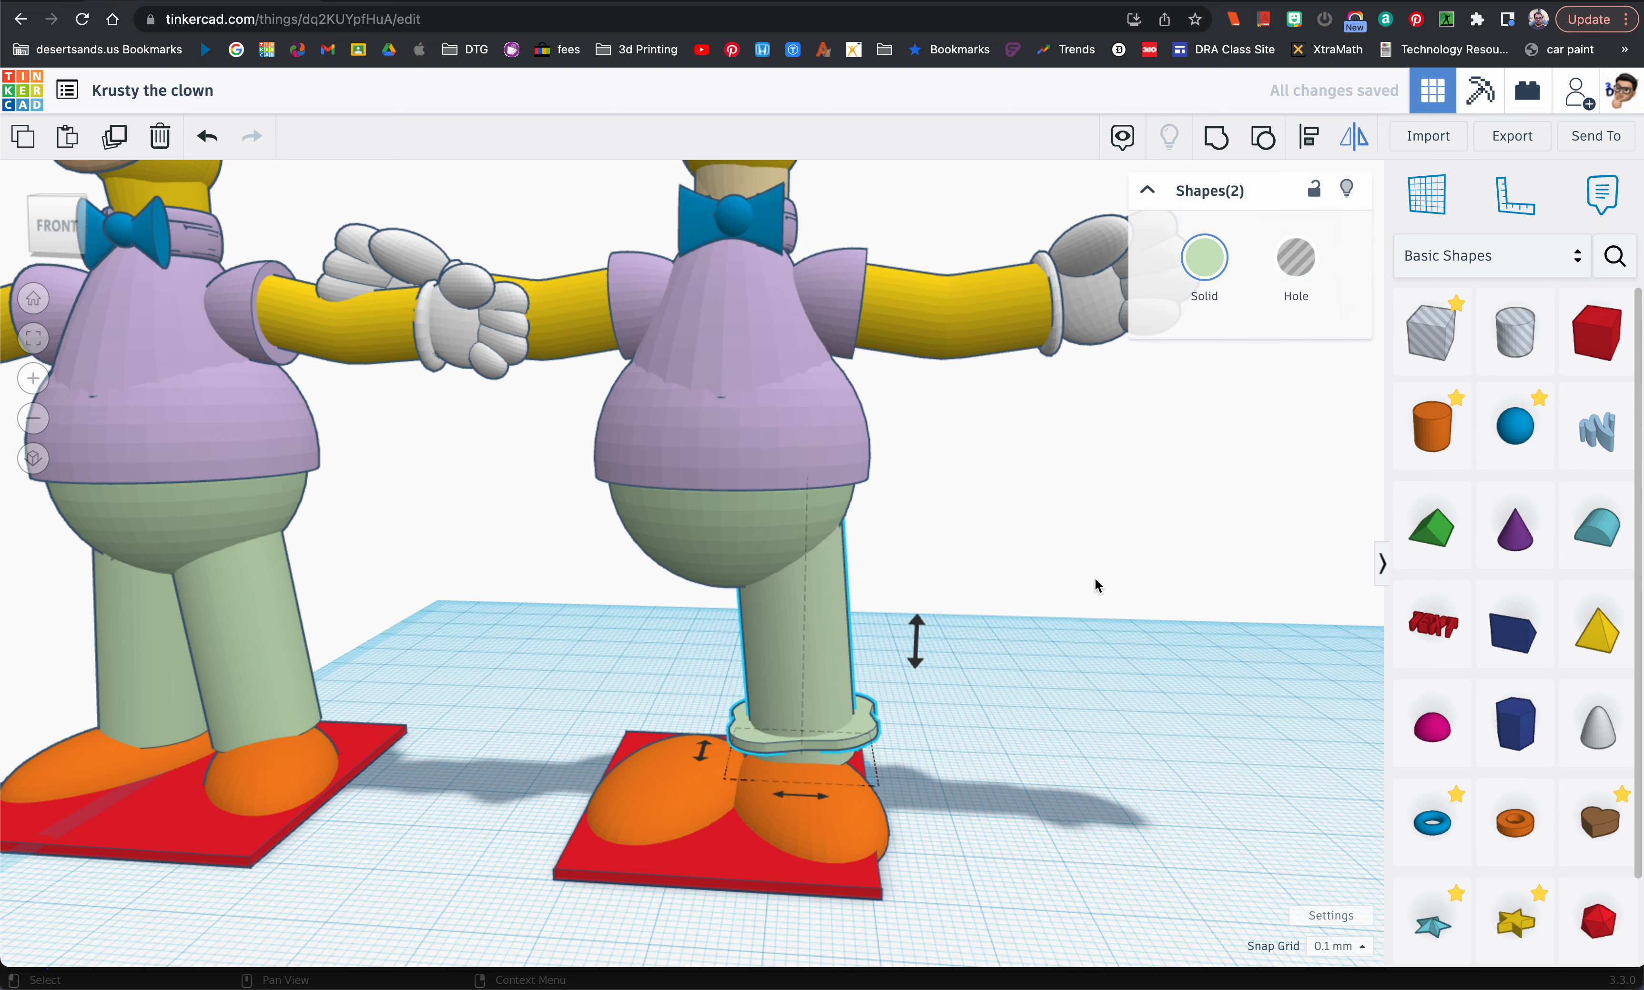
{"action": "left_click", "coordinate": [826, 798]}
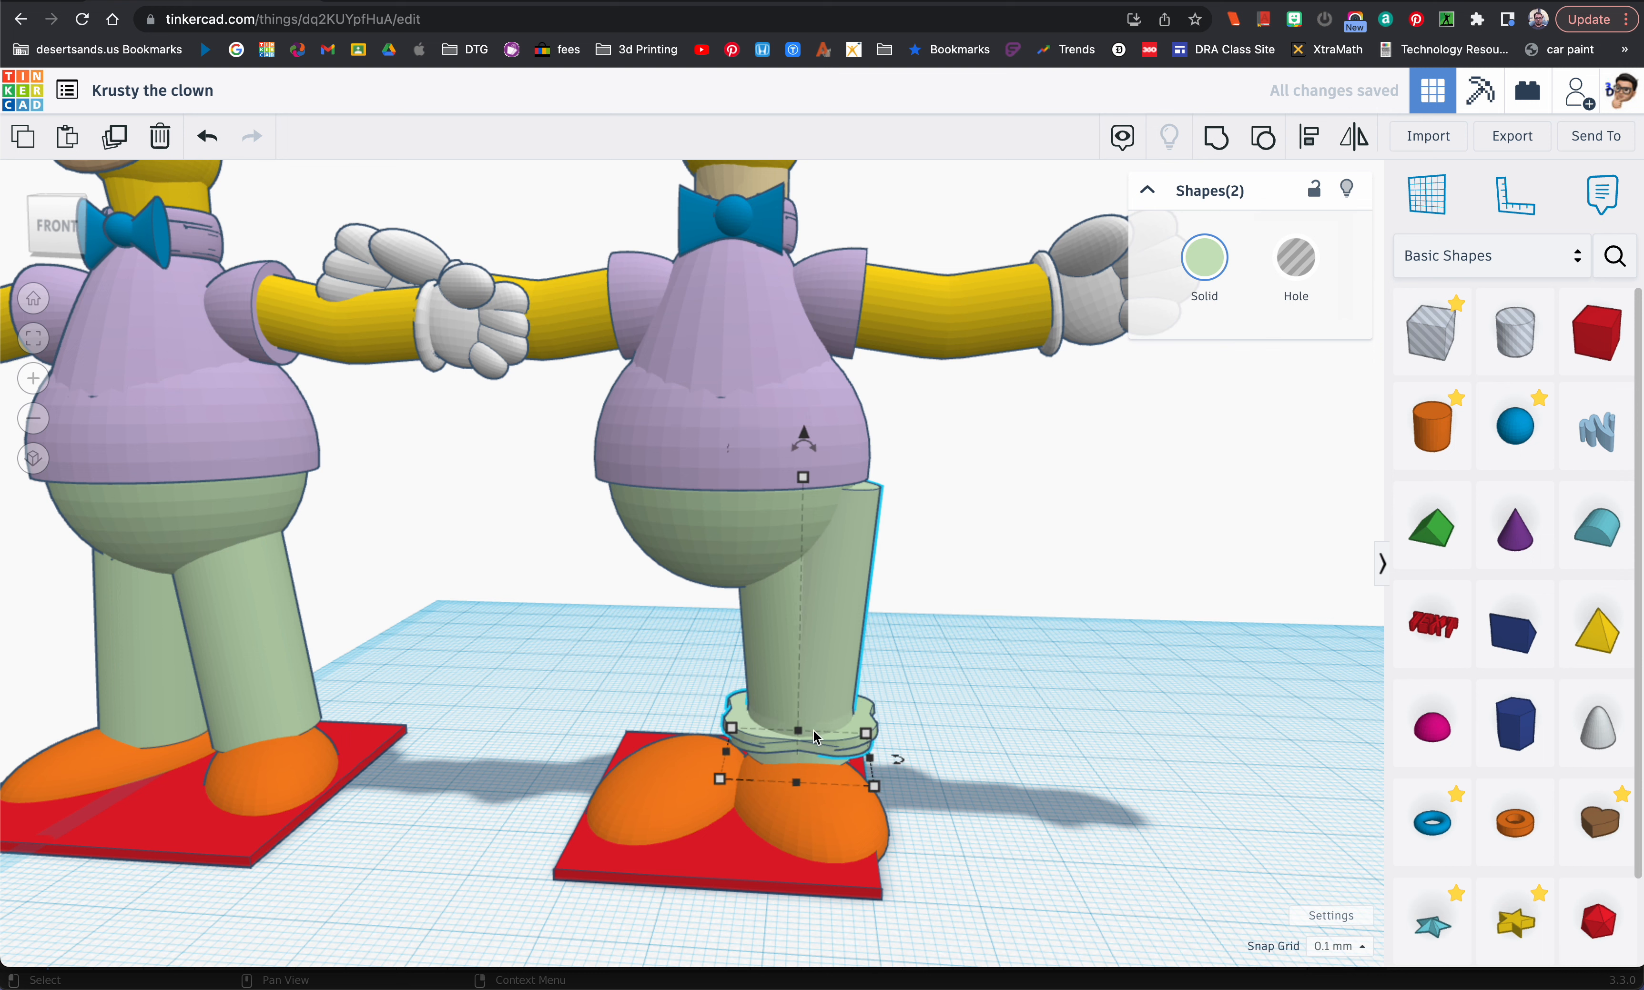
Step: Move the mirrored leg and cuff sideways in small steps until they stand over the figure's right shoe
{"action": "key", "text": "Left"}
{"action": "key", "text": "Left"}
{"action": "key", "text": "Left"}
{"action": "key", "text": "Left"}
{"action": "key", "text": "Left"}
{"action": "key", "text": "Left"}
{"action": "key", "text": "Left"}
{"action": "key", "text": "Left"}
{"action": "key", "text": "Left"}
{"action": "key", "text": "Left"}
{"action": "key", "text": "Left"}
{"action": "key", "text": "Left"}
{"action": "key", "text": "Left"}
{"action": "key", "text": "Left"}
{"action": "key", "text": "Left"}
{"action": "key", "text": "Left"}
{"action": "key", "text": "Left"}
{"action": "key", "text": "Left"}
{"action": "key", "text": "Left"}
{"action": "key", "text": "Left"}
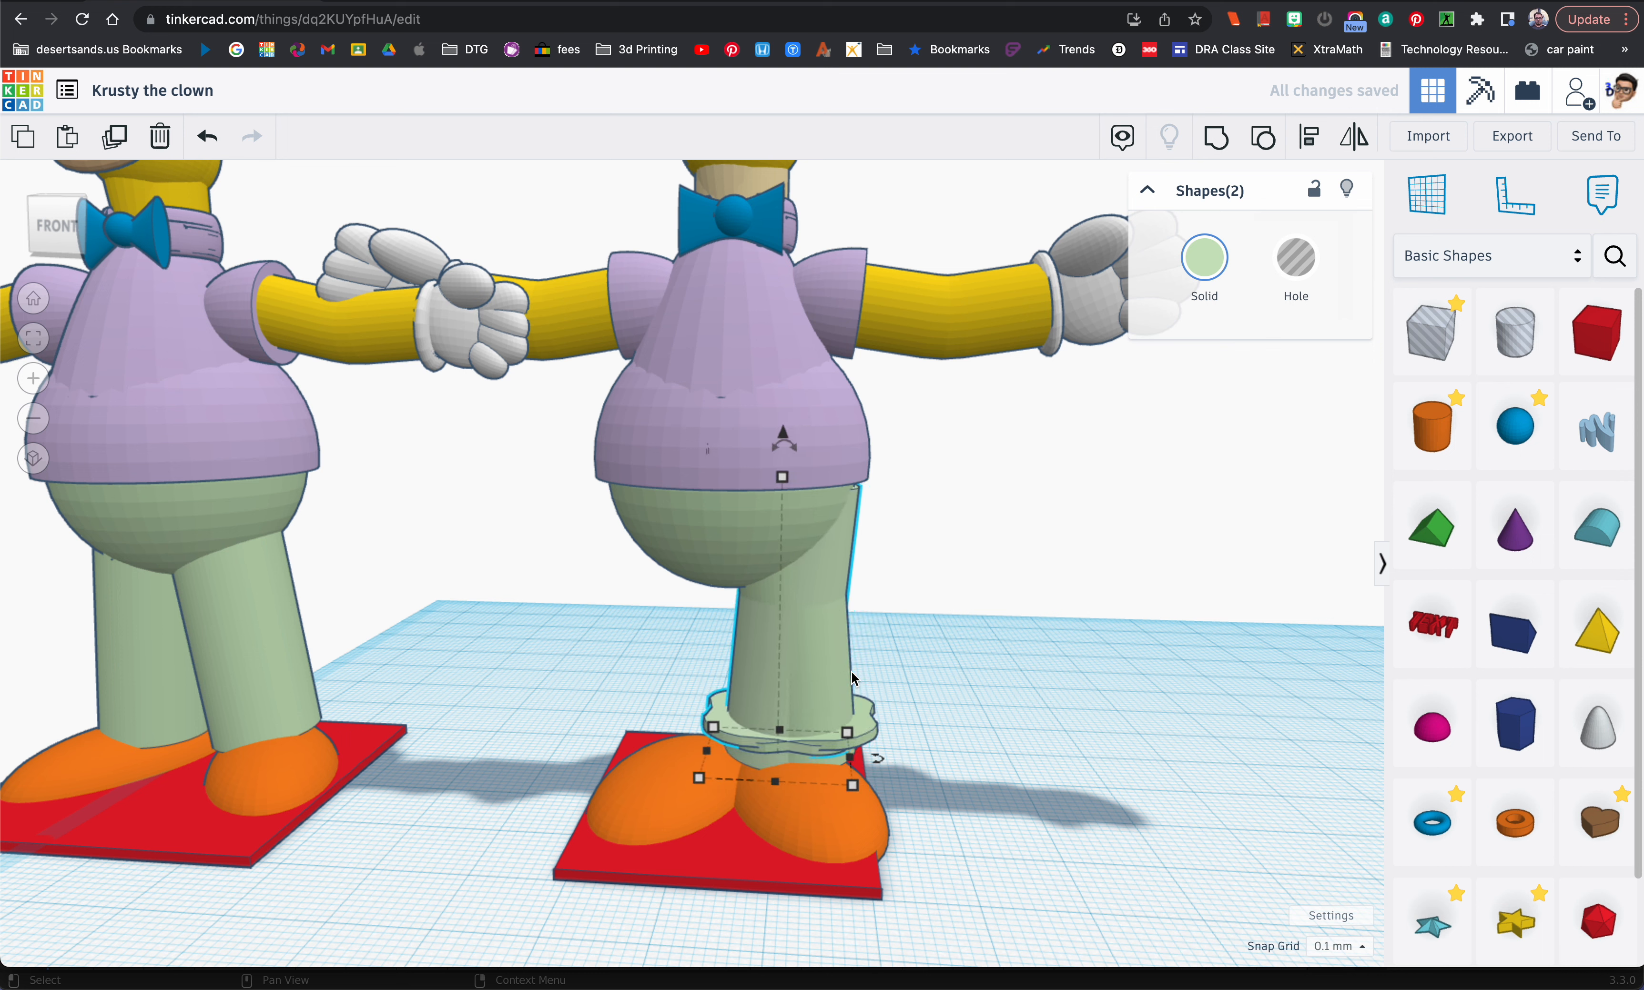
{"action": "key", "text": "Left"}
{"action": "key", "text": "Left"}
{"action": "key", "text": "Left"}
{"action": "key", "text": "Left"}
{"action": "key", "text": "Left"}
{"action": "key", "text": "Left"}
{"action": "key", "text": "Left"}
{"action": "key", "text": "Left"}
{"action": "key", "text": "Left"}
{"action": "key", "text": "Left"}
{"action": "key", "text": "Left"}
{"action": "key", "text": "Left"}
{"action": "key", "text": "Left"}
{"action": "key", "text": "Left"}
{"action": "key", "text": "Left"}
{"action": "key", "text": "Left"}
{"action": "key", "text": "Left"}
{"action": "key", "text": "Left"}
{"action": "key", "text": "Left"}
{"action": "key", "text": "Left"}
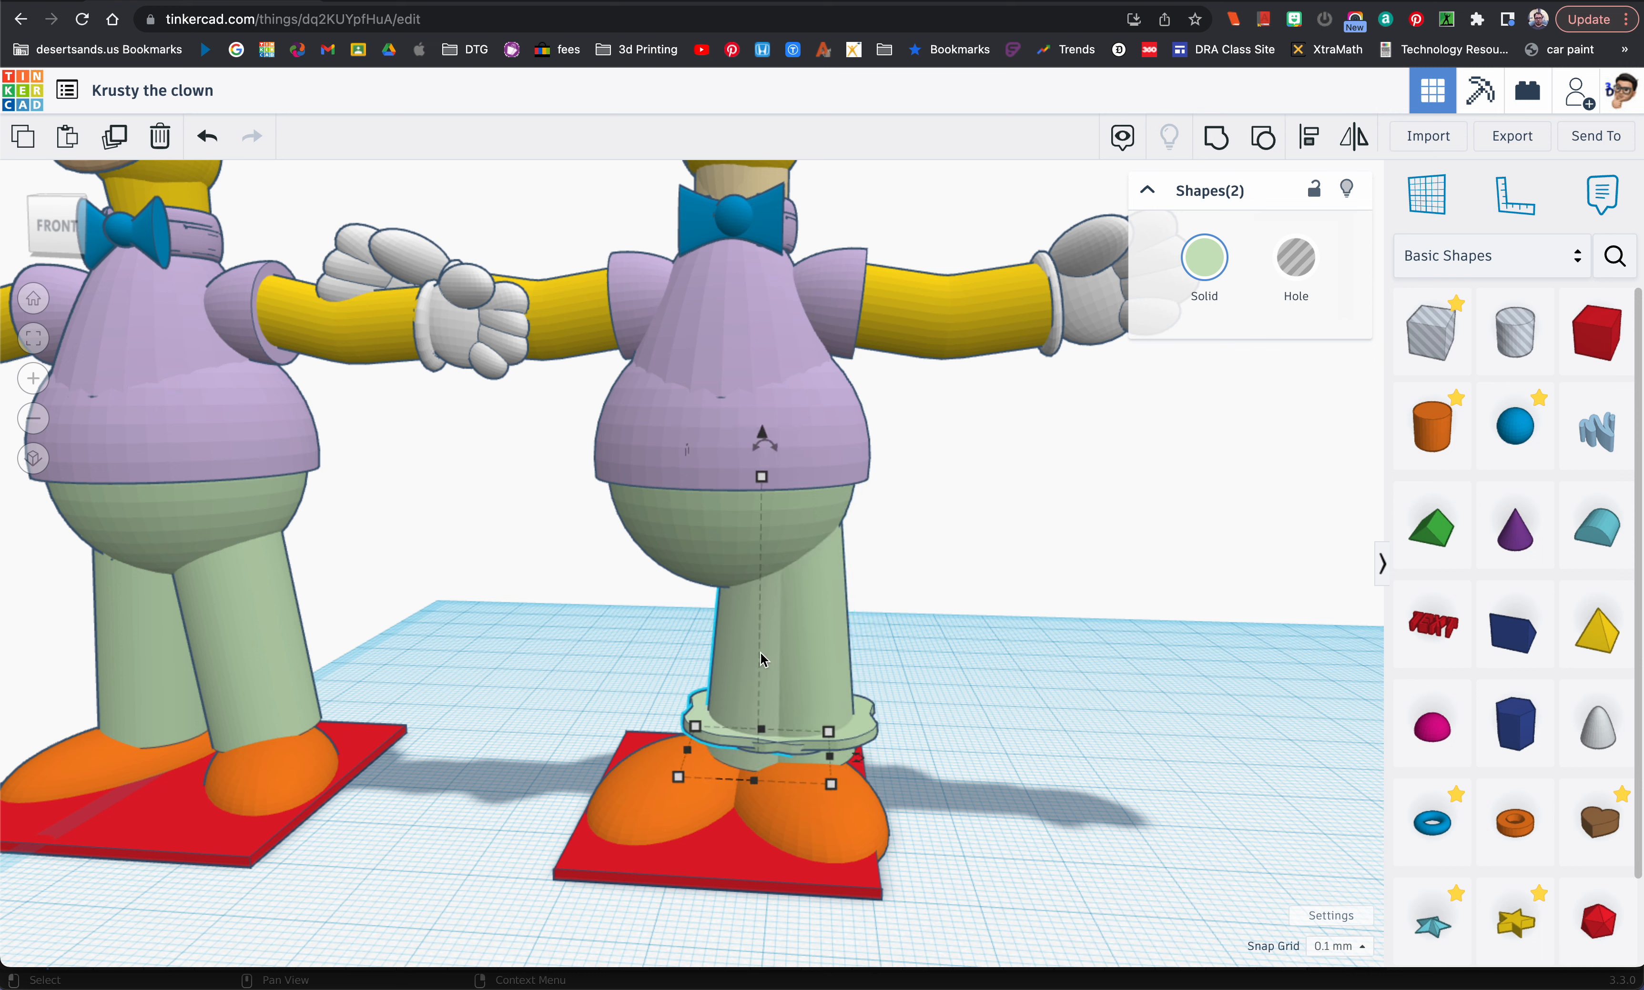
{"action": "key", "text": "Left"}
{"action": "key", "text": "Left"}
{"action": "key", "text": "Left"}
{"action": "key", "text": "Left"}
{"action": "key", "text": "Left"}
{"action": "key", "text": "Left"}
{"action": "key", "text": "Left"}
{"action": "key", "text": "Left"}
{"action": "key", "text": "Left"}
{"action": "key", "text": "Left"}
{"action": "key", "text": "Left"}
{"action": "key", "text": "Left"}
{"action": "key", "text": "Left"}
{"action": "key", "text": "Left"}
{"action": "key", "text": "Left"}
{"action": "key", "text": "Left"}
{"action": "key", "text": "Left"}
{"action": "key", "text": "Left"}
{"action": "key", "text": "Left"}
{"action": "key", "text": "Left"}
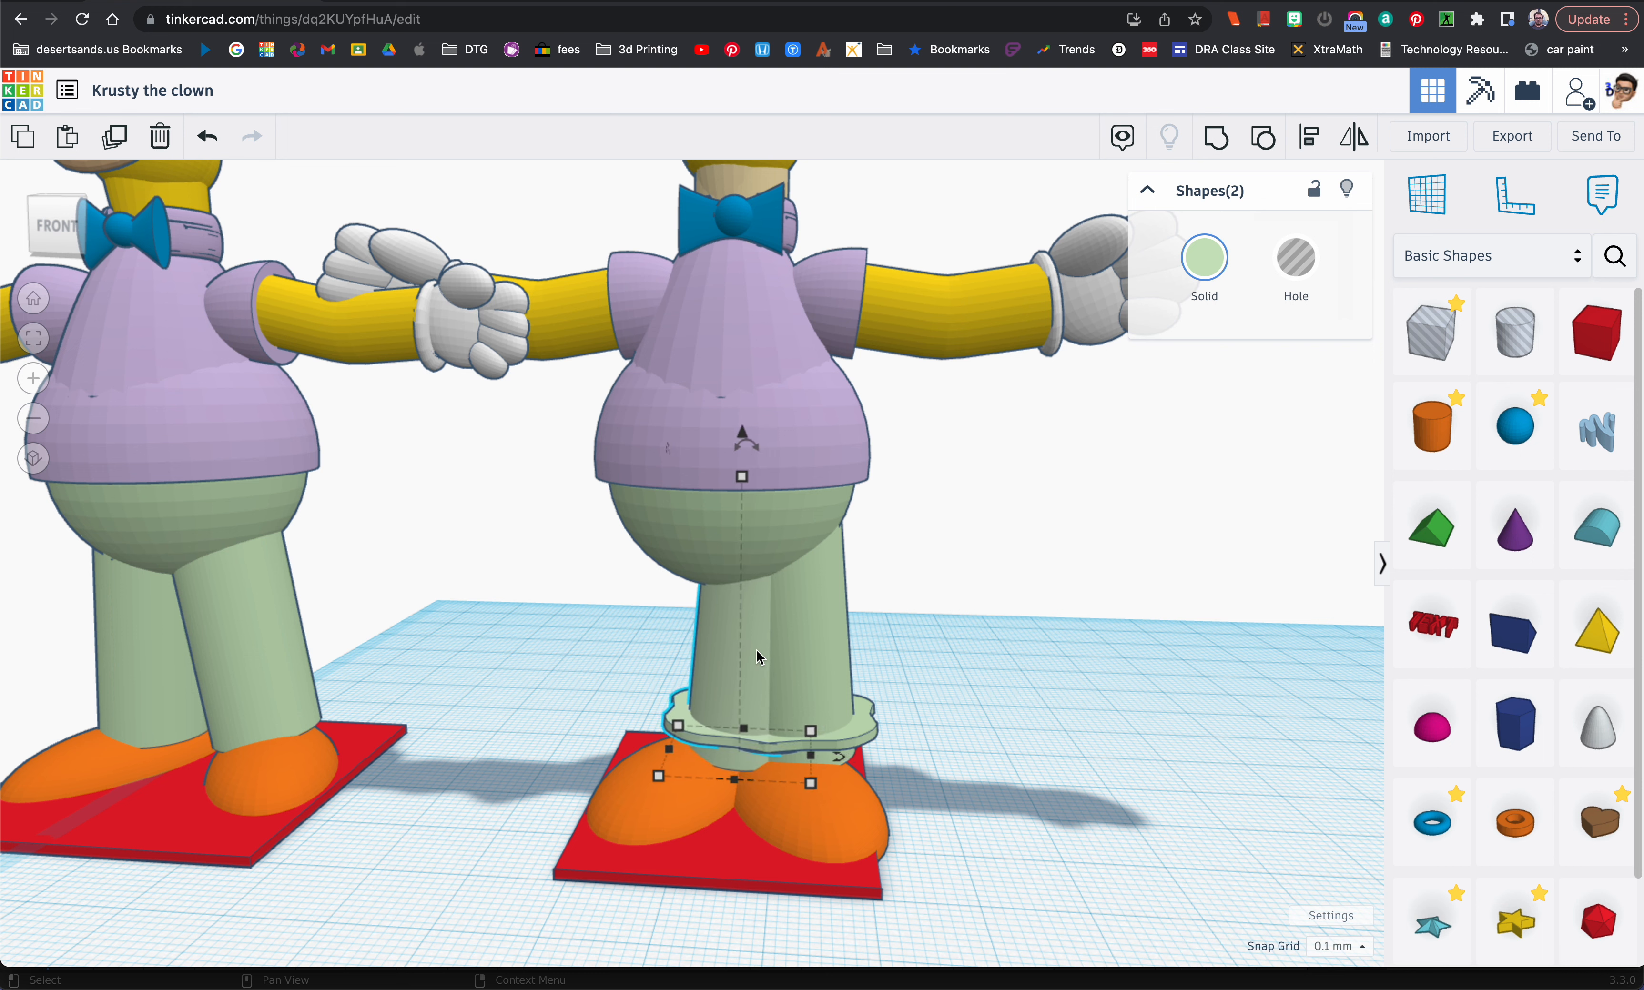
{"action": "key", "text": "Left"}
{"action": "key", "text": "Left"}
{"action": "key", "text": "Left"}
{"action": "key", "text": "Left"}
{"action": "key", "text": "Left"}
{"action": "key", "text": "Left"}
{"action": "key", "text": "Left"}
{"action": "key", "text": "Left"}
{"action": "key", "text": "Left"}
{"action": "key", "text": "Left"}
{"action": "key", "text": "Left"}
{"action": "key", "text": "Left"}
{"action": "key", "text": "Left"}
{"action": "key", "text": "Left"}
{"action": "key", "text": "Left"}
{"action": "key", "text": "Left"}
{"action": "key", "text": "Left"}
{"action": "key", "text": "Left"}
{"action": "key", "text": "Left"}
{"action": "key", "text": "Left"}
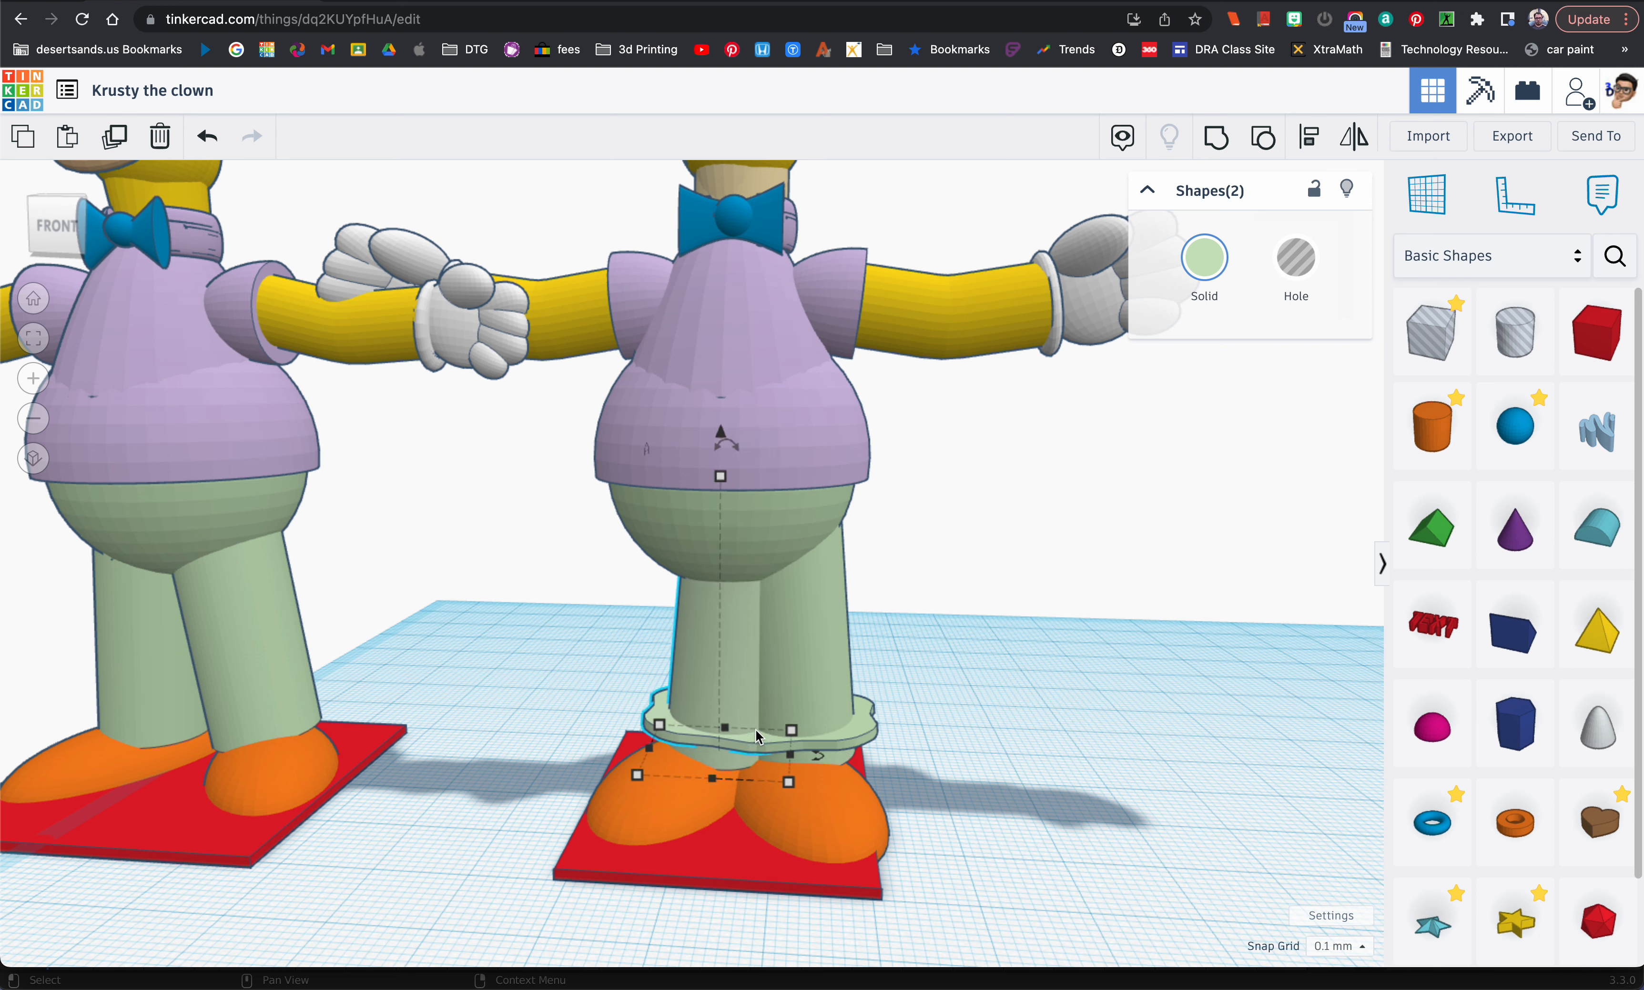
{"action": "key", "text": "Left"}
{"action": "key", "text": "Left"}
{"action": "key", "text": "Left"}
{"action": "key", "text": "Left"}
{"action": "key", "text": "Left"}
{"action": "key", "text": "Left"}
{"action": "key", "text": "Left"}
{"action": "key", "text": "Left"}
{"action": "key", "text": "Left"}
{"action": "key", "text": "Left"}
{"action": "key", "text": "Left"}
{"action": "key", "text": "Left"}
{"action": "key", "text": "Left"}
{"action": "key", "text": "Left"}
{"action": "key", "text": "Left"}
{"action": "key", "text": "Left"}
{"action": "key", "text": "Left"}
{"action": "key", "text": "Left"}
{"action": "key", "text": "Left"}
{"action": "key", "text": "Left"}
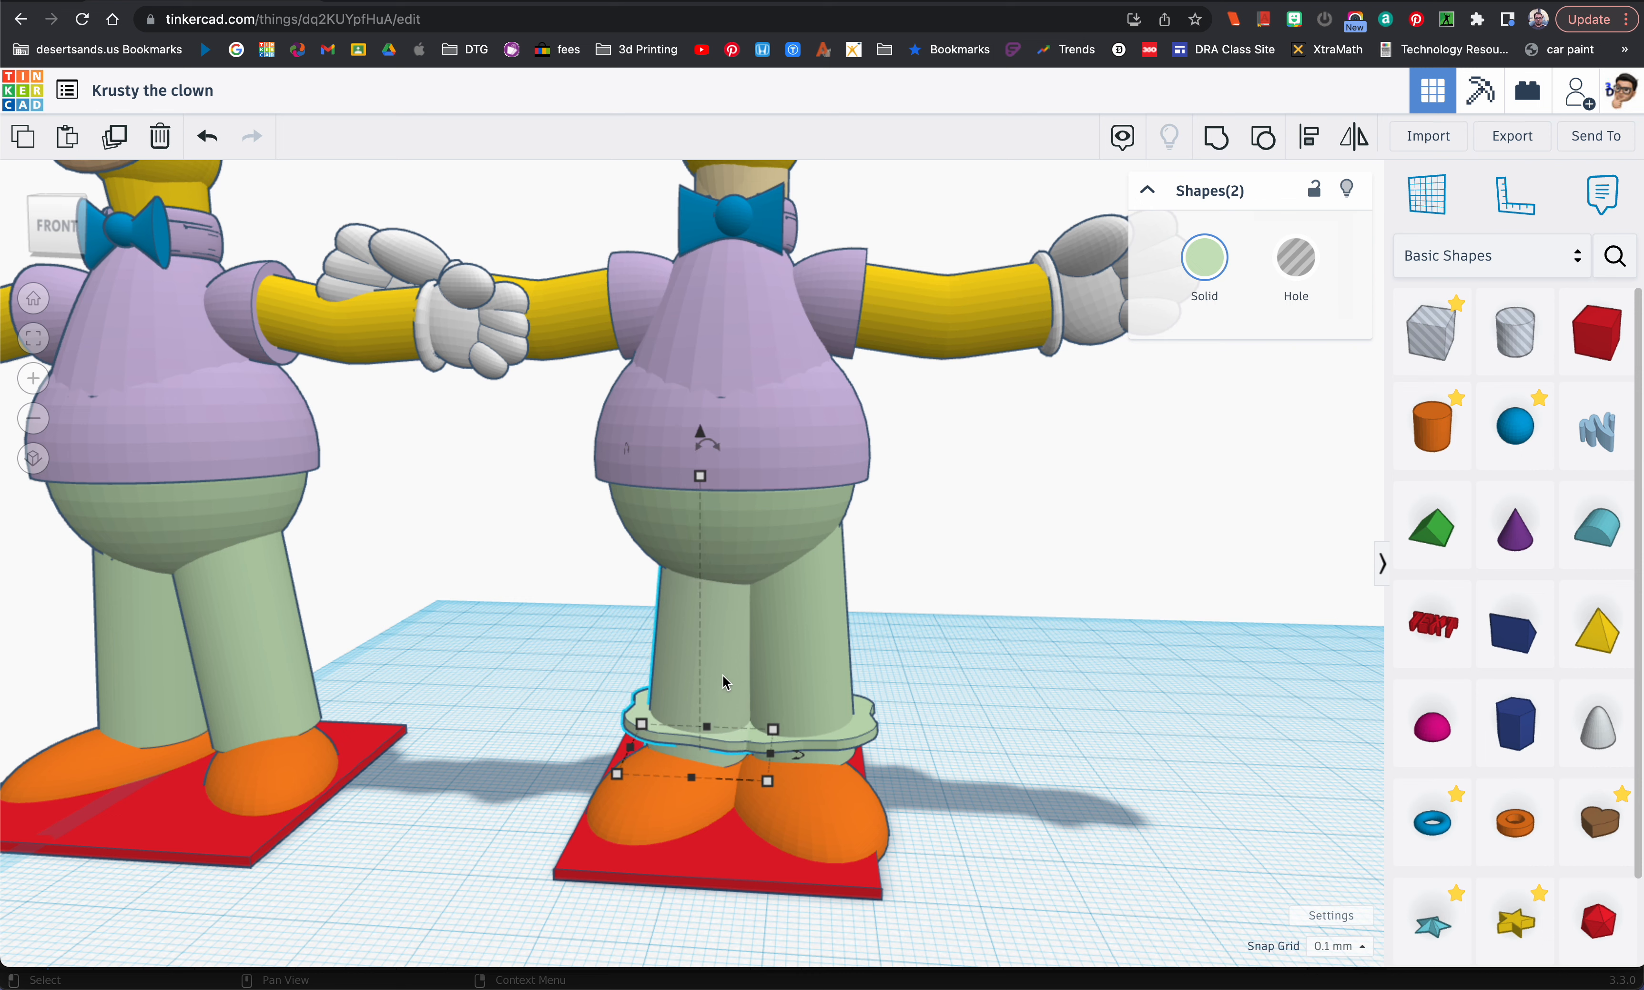
{"action": "key", "text": "Left"}
{"action": "key", "text": "Left"}
{"action": "key", "text": "Left"}
{"action": "key", "text": "Left"}
{"action": "key", "text": "Left"}
{"action": "key", "text": "Left"}
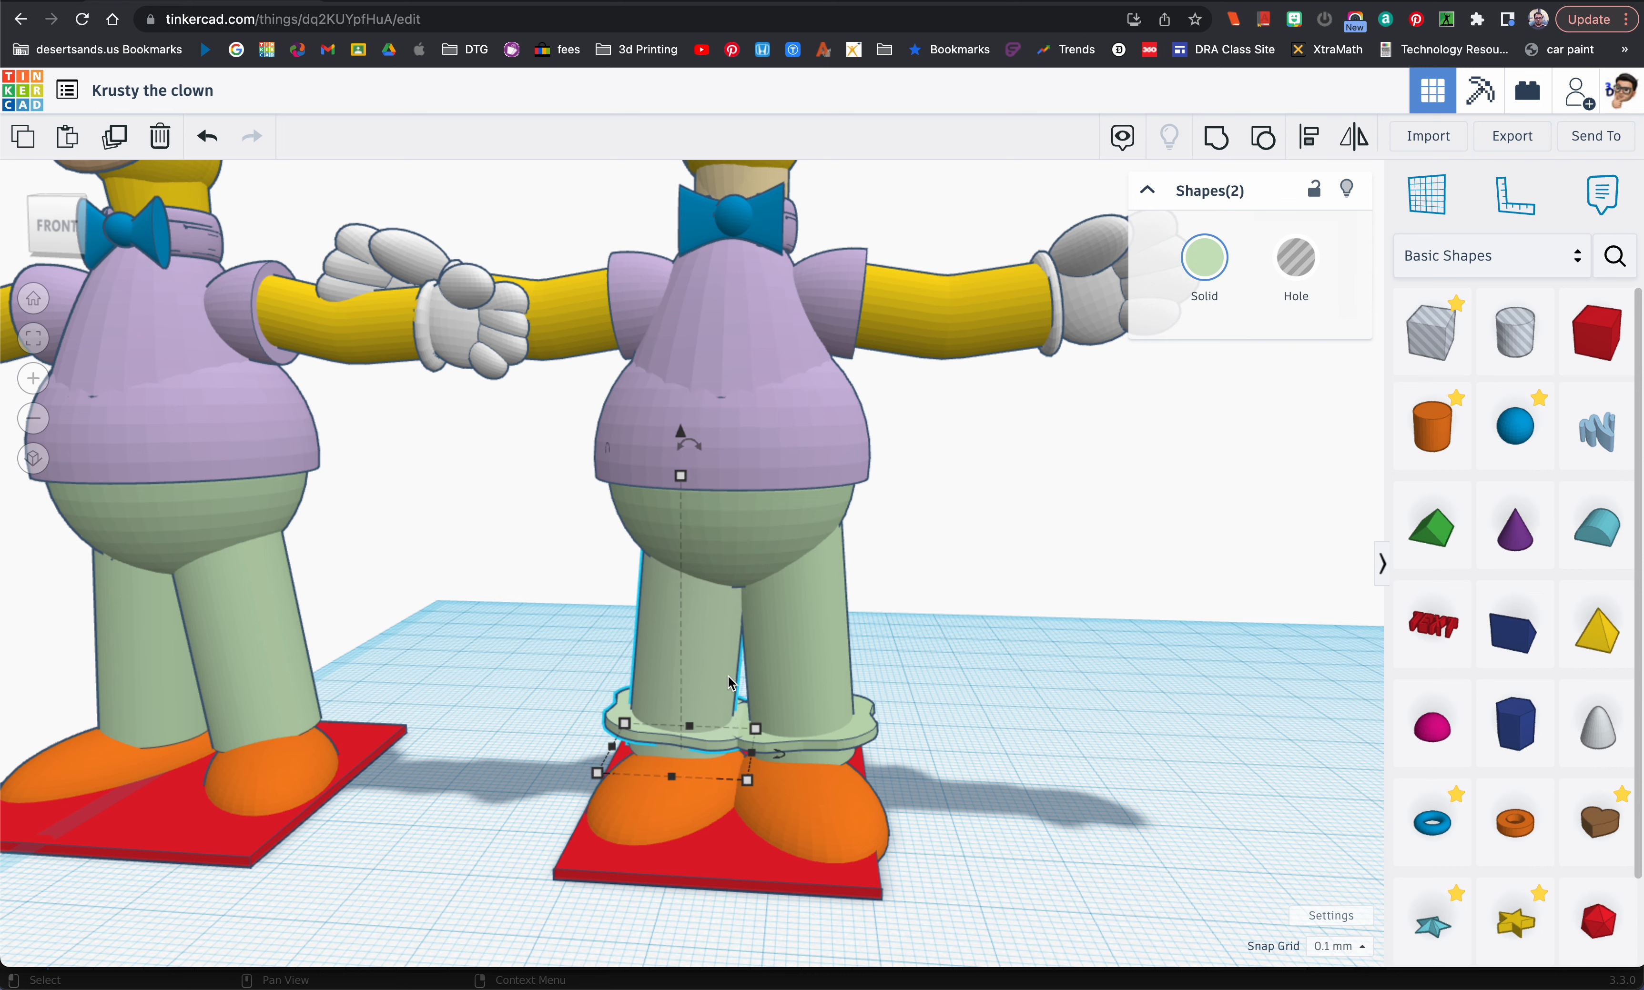
{"action": "right_click_drag", "start_coordinate": [728, 676], "coordinate": [784, 681]}
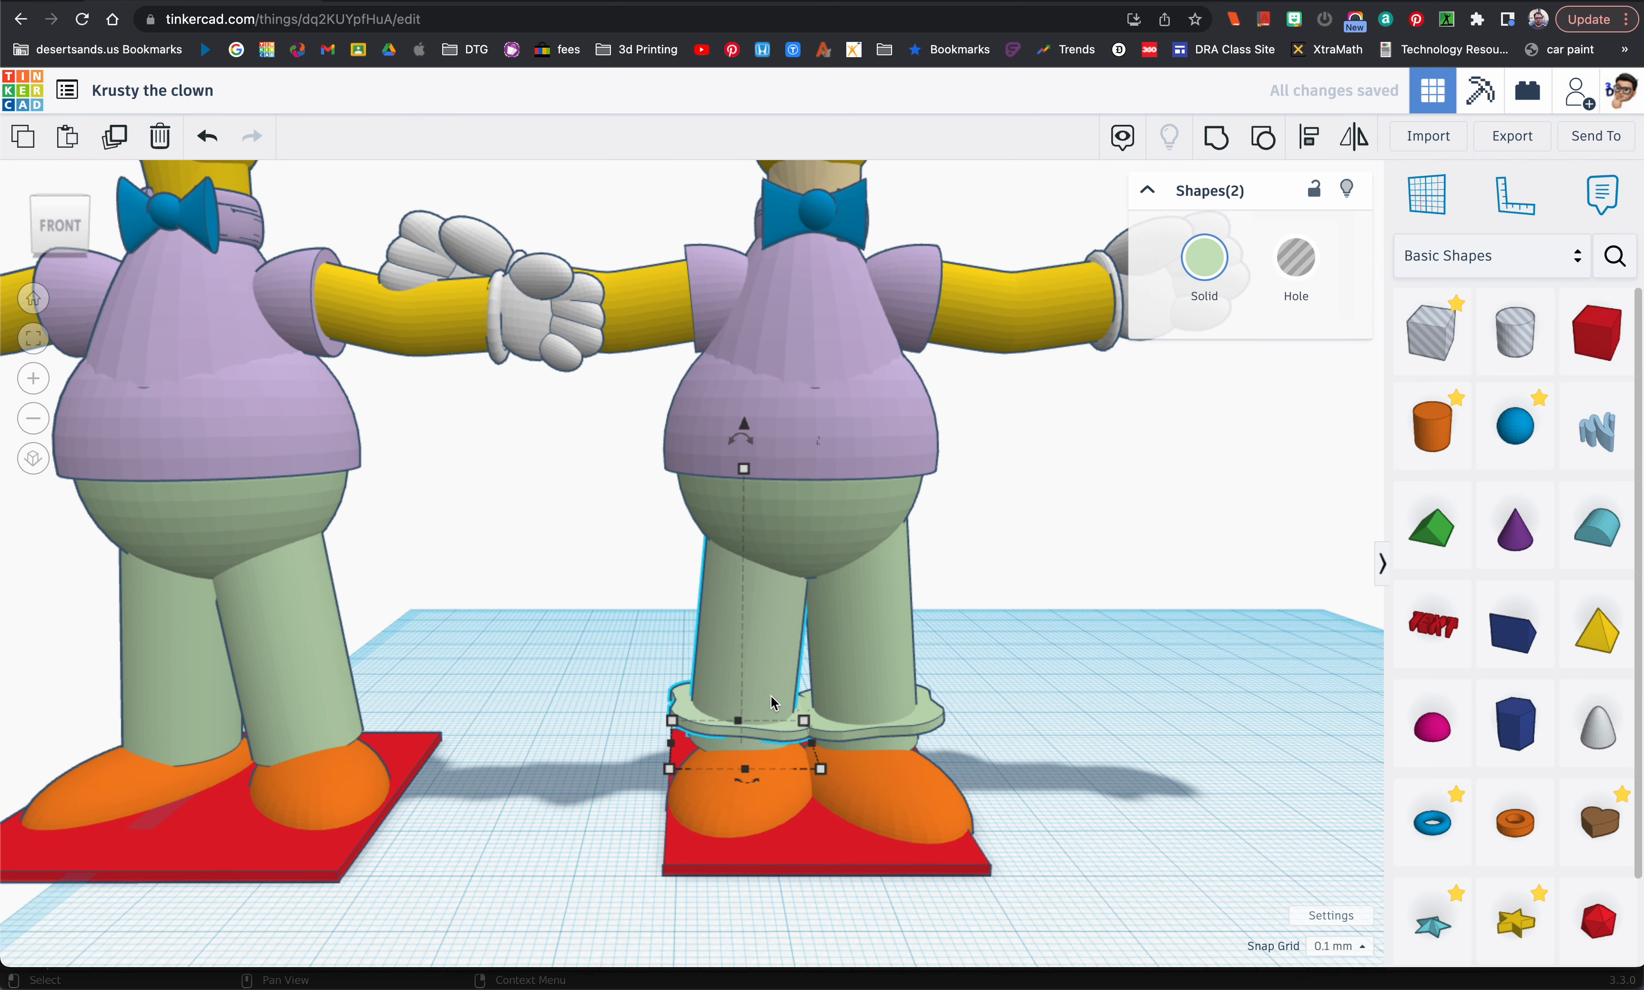
Step: Nudge the two orange shoes slightly apart, each outward beneath its tilted leg
{"action": "left_click", "coordinate": [729, 820]}
{"action": "key", "text": "Left"}
{"action": "key", "text": "Left"}
{"action": "key", "text": "Left"}
{"action": "key", "text": "Left"}
{"action": "key", "text": "Left"}
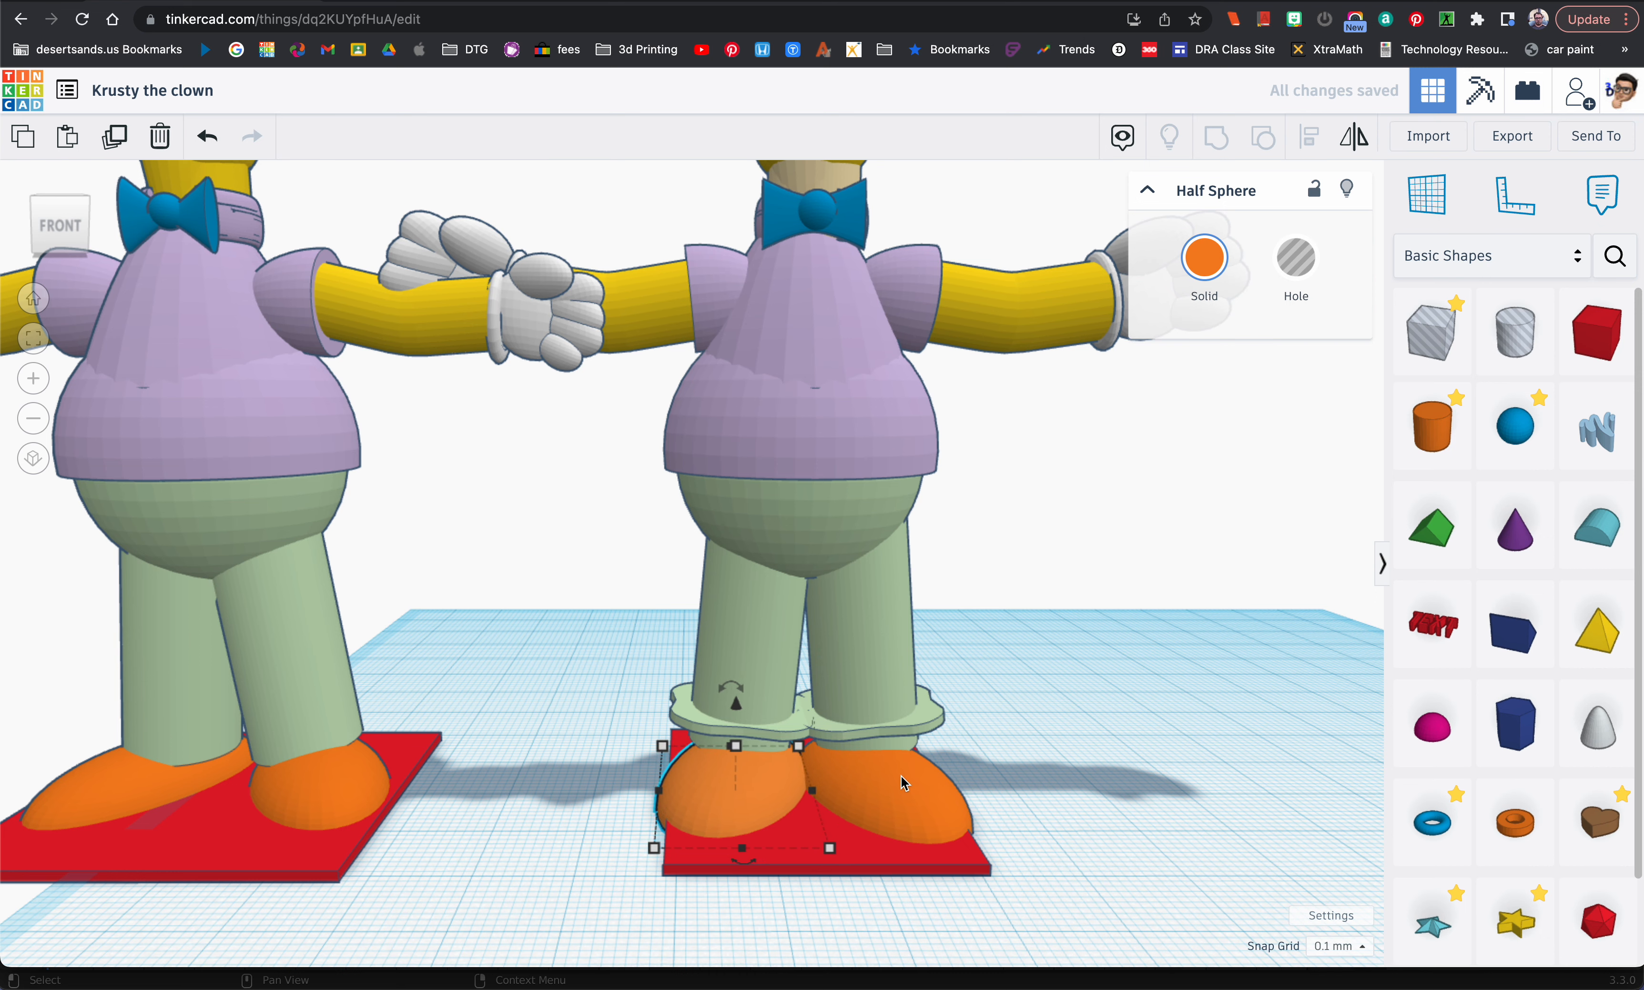
{"action": "left_click", "coordinate": [900, 787]}
{"action": "key", "text": "Right"}
{"action": "key", "text": "Right"}
{"action": "key", "text": "Right"}
{"action": "key", "text": "Right"}
{"action": "key", "text": "Right"}
{"action": "key", "text": "Right"}
{"action": "key", "text": "Right"}
{"action": "key", "text": "Right"}
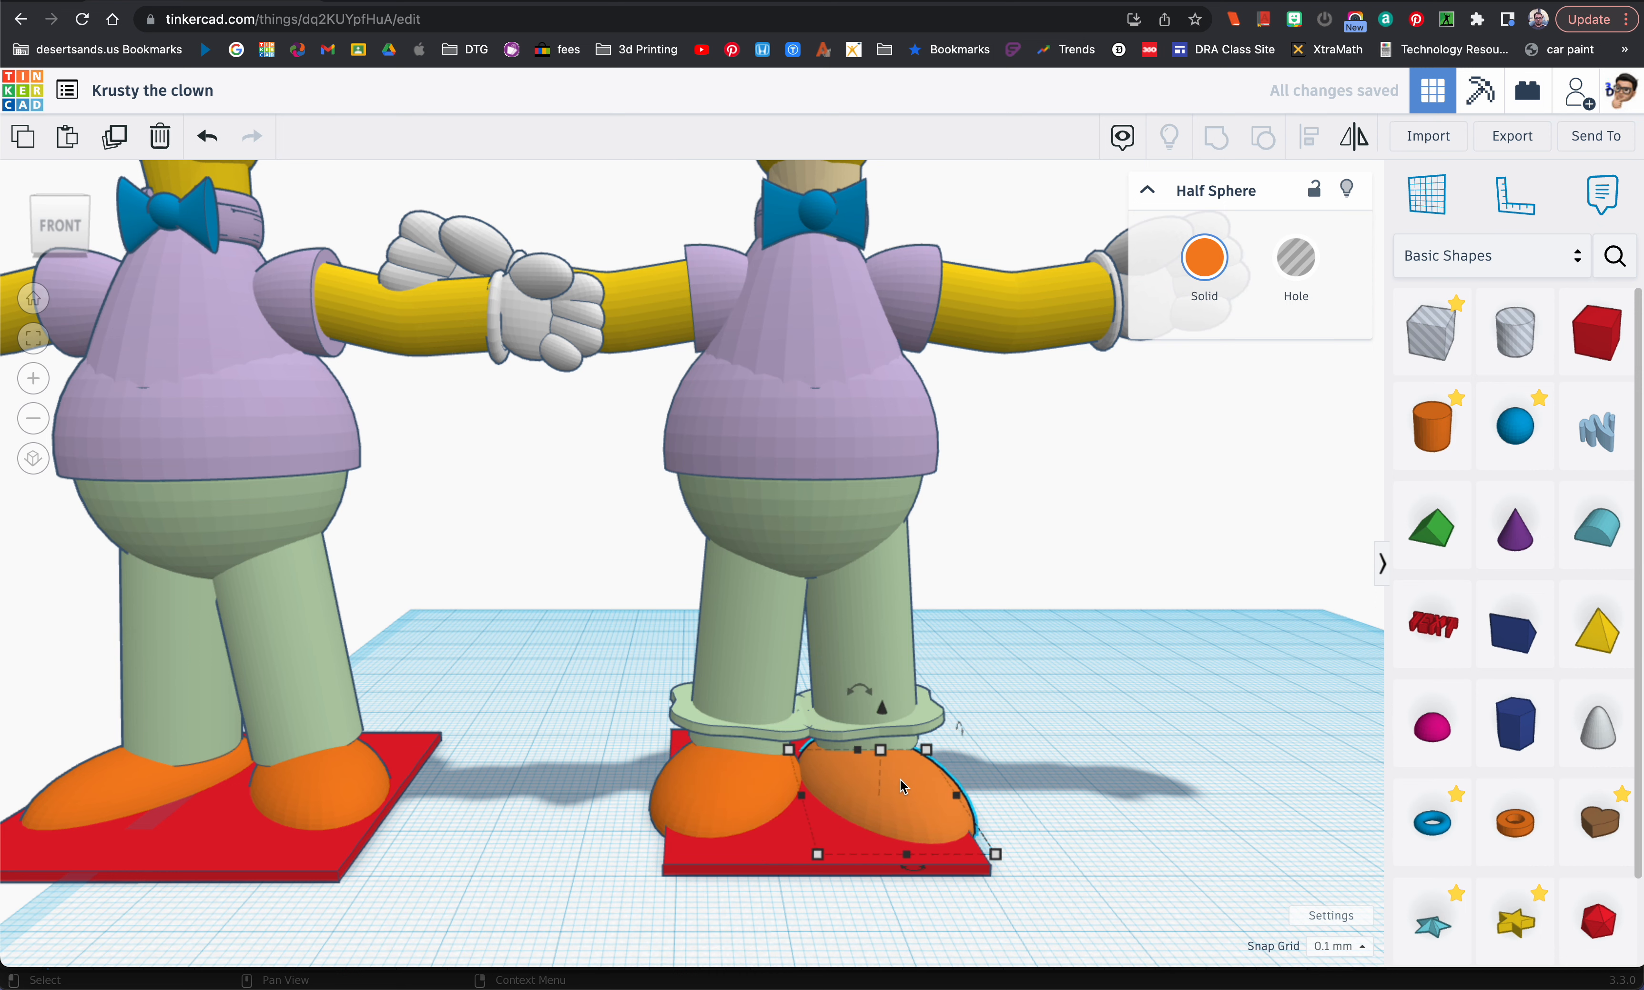
Step: Set the width of the red base under the edited figure to 40 mm, extending it on its left side
{"action": "right_click_drag", "start_coordinate": [898, 780], "coordinate": [854, 785]}
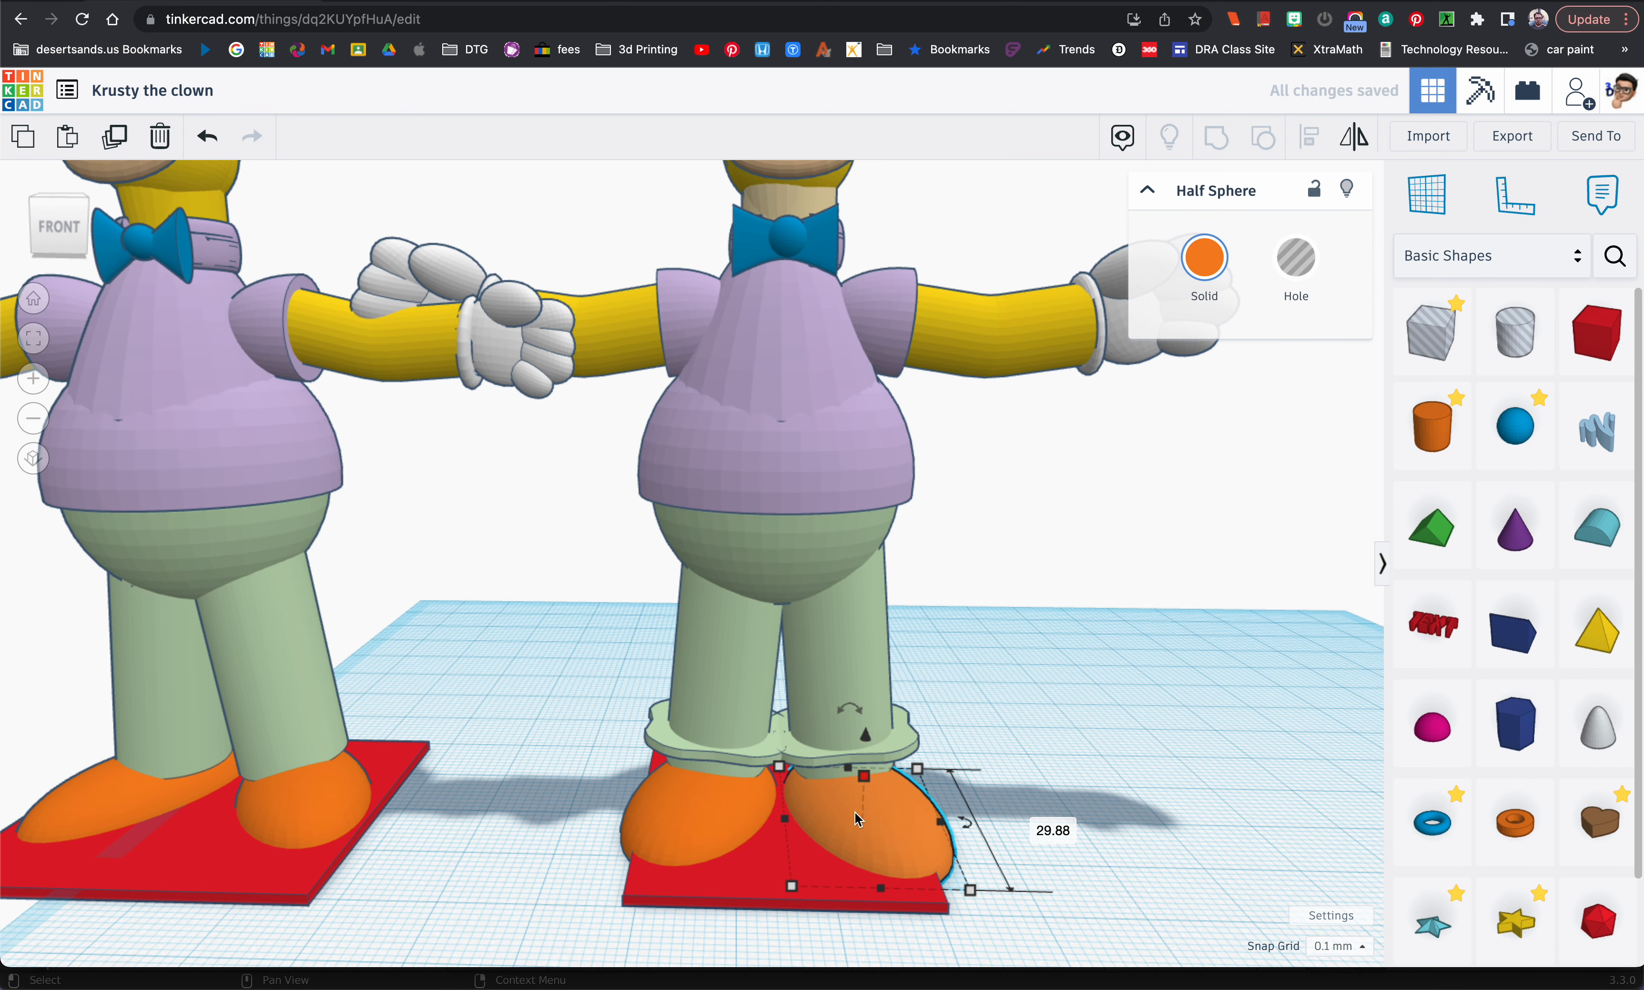
{"action": "left_click", "coordinate": [806, 859]}
{"action": "scroll", "coordinate": [641, 881], "scroll_direction": "down", "scroll_amount": 3}
{"action": "left_click", "coordinate": [627, 894]}
{"action": "left_click", "coordinate": [755, 956]}
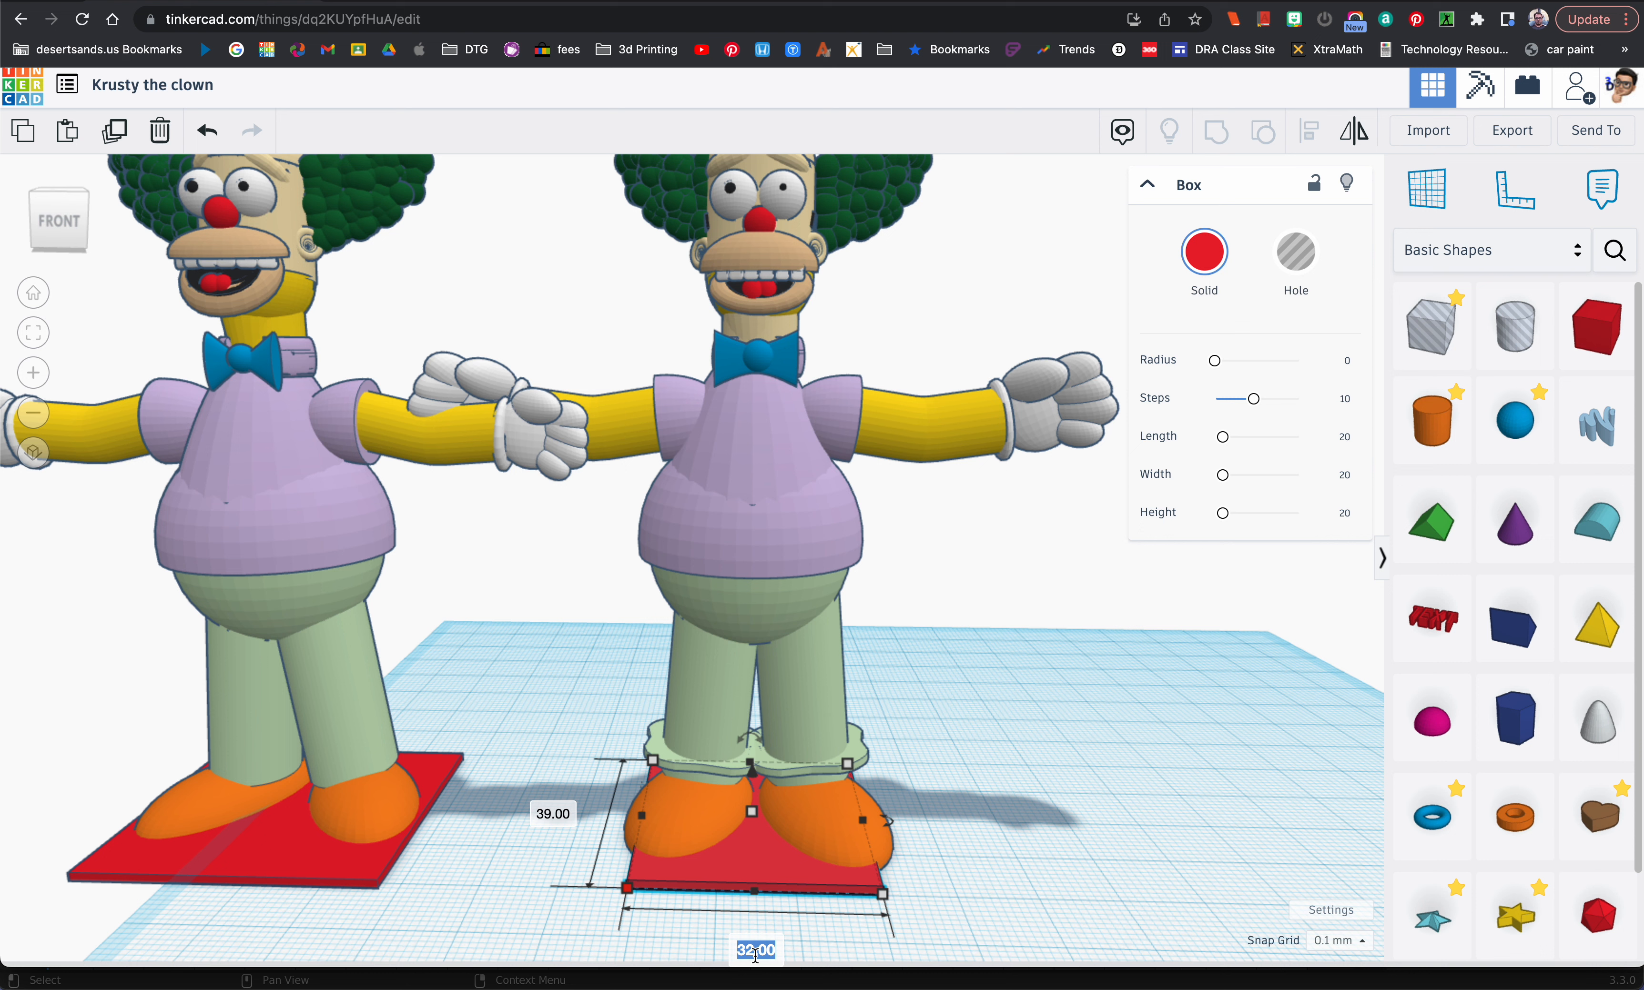
{"action": "type", "text": "40"}
{"action": "key", "text": "Return"}
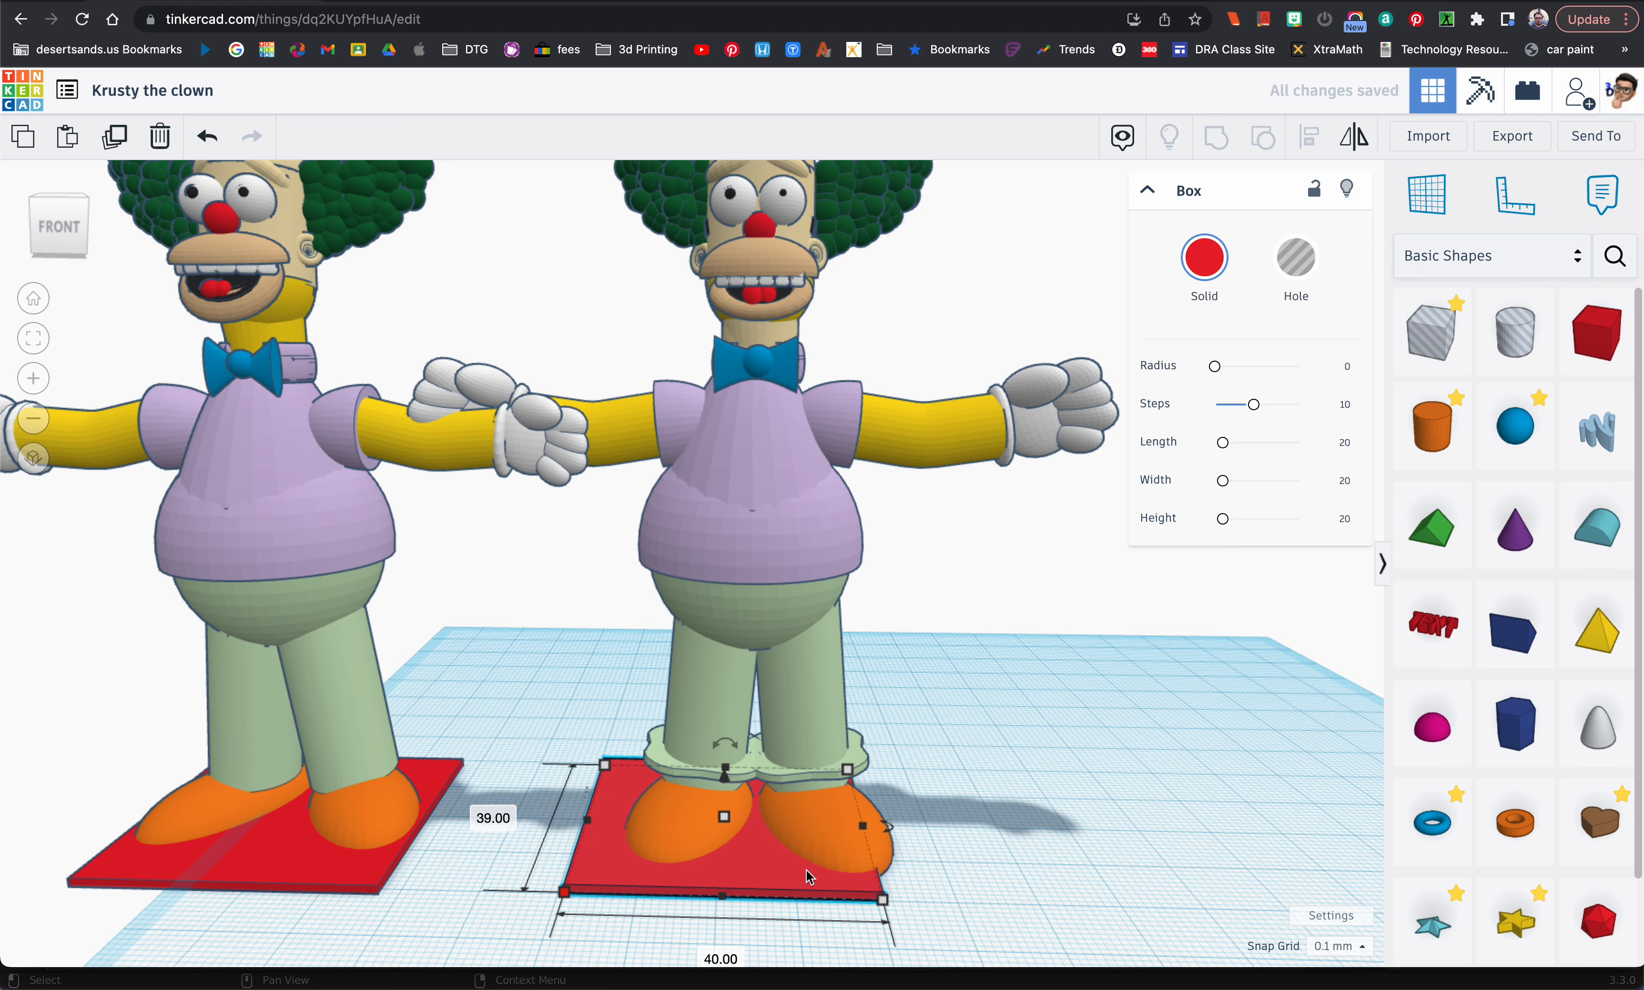
Step: Widen the red base to 45 mm, extending it on its right side past the shoe
{"action": "mouse_move", "coordinate": [882, 905]}
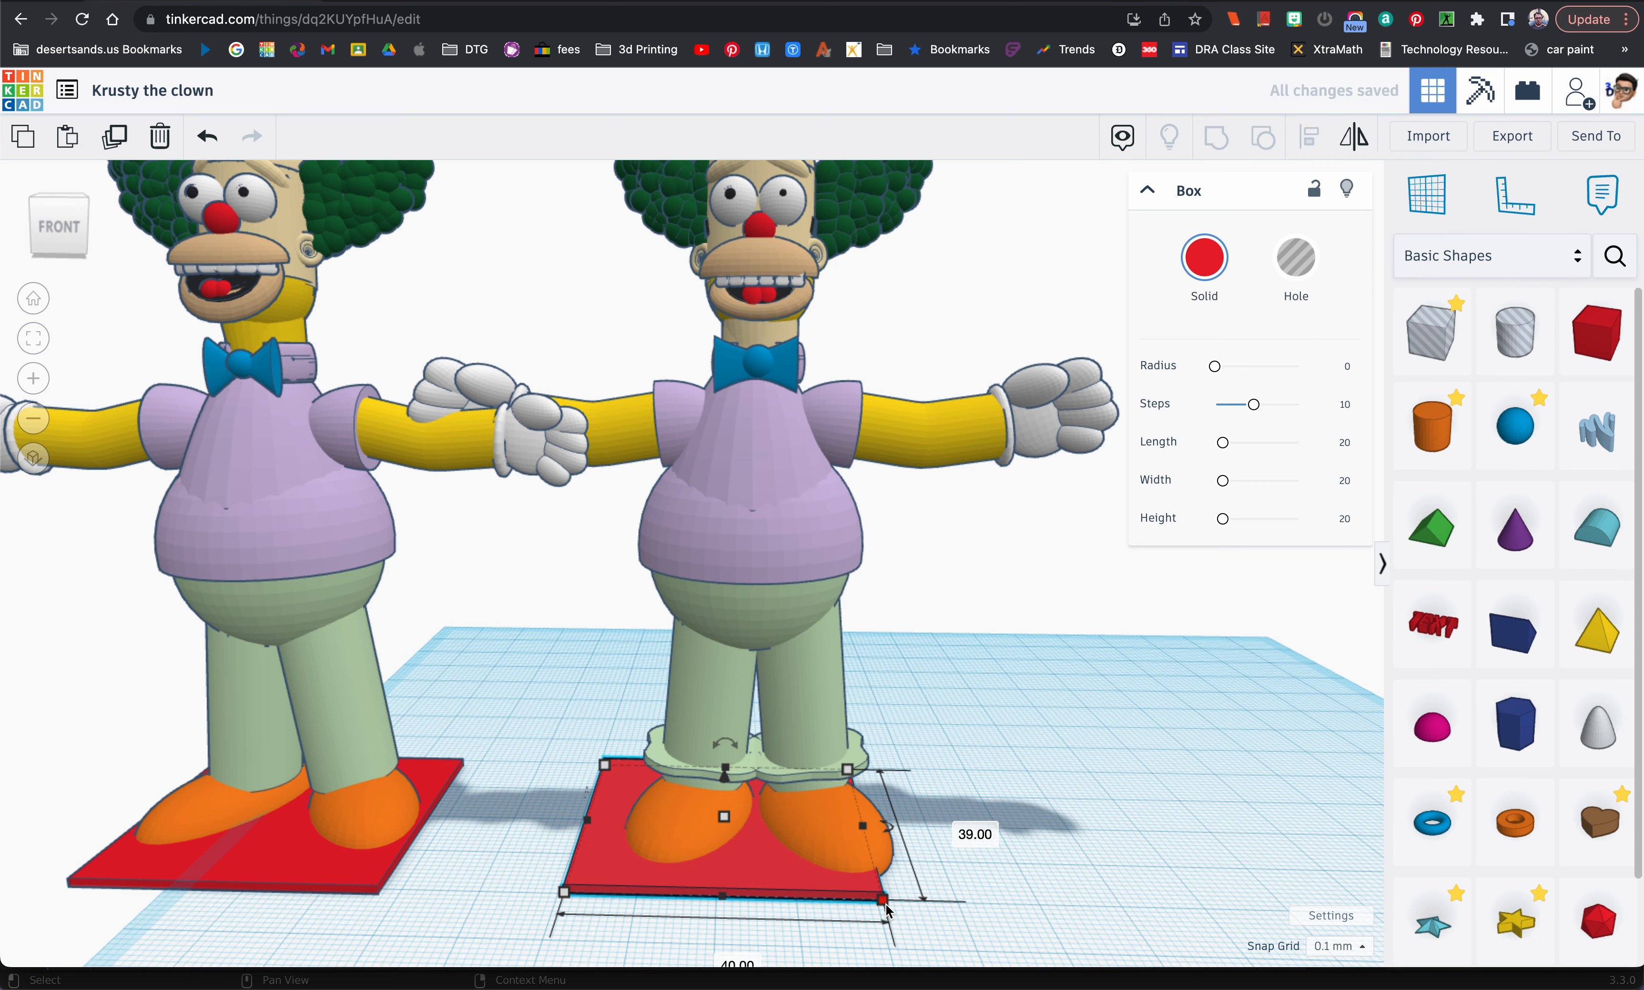
{"action": "left_click", "coordinate": [732, 960]}
{"action": "type", "text": "45"}
{"action": "key", "text": "Return"}
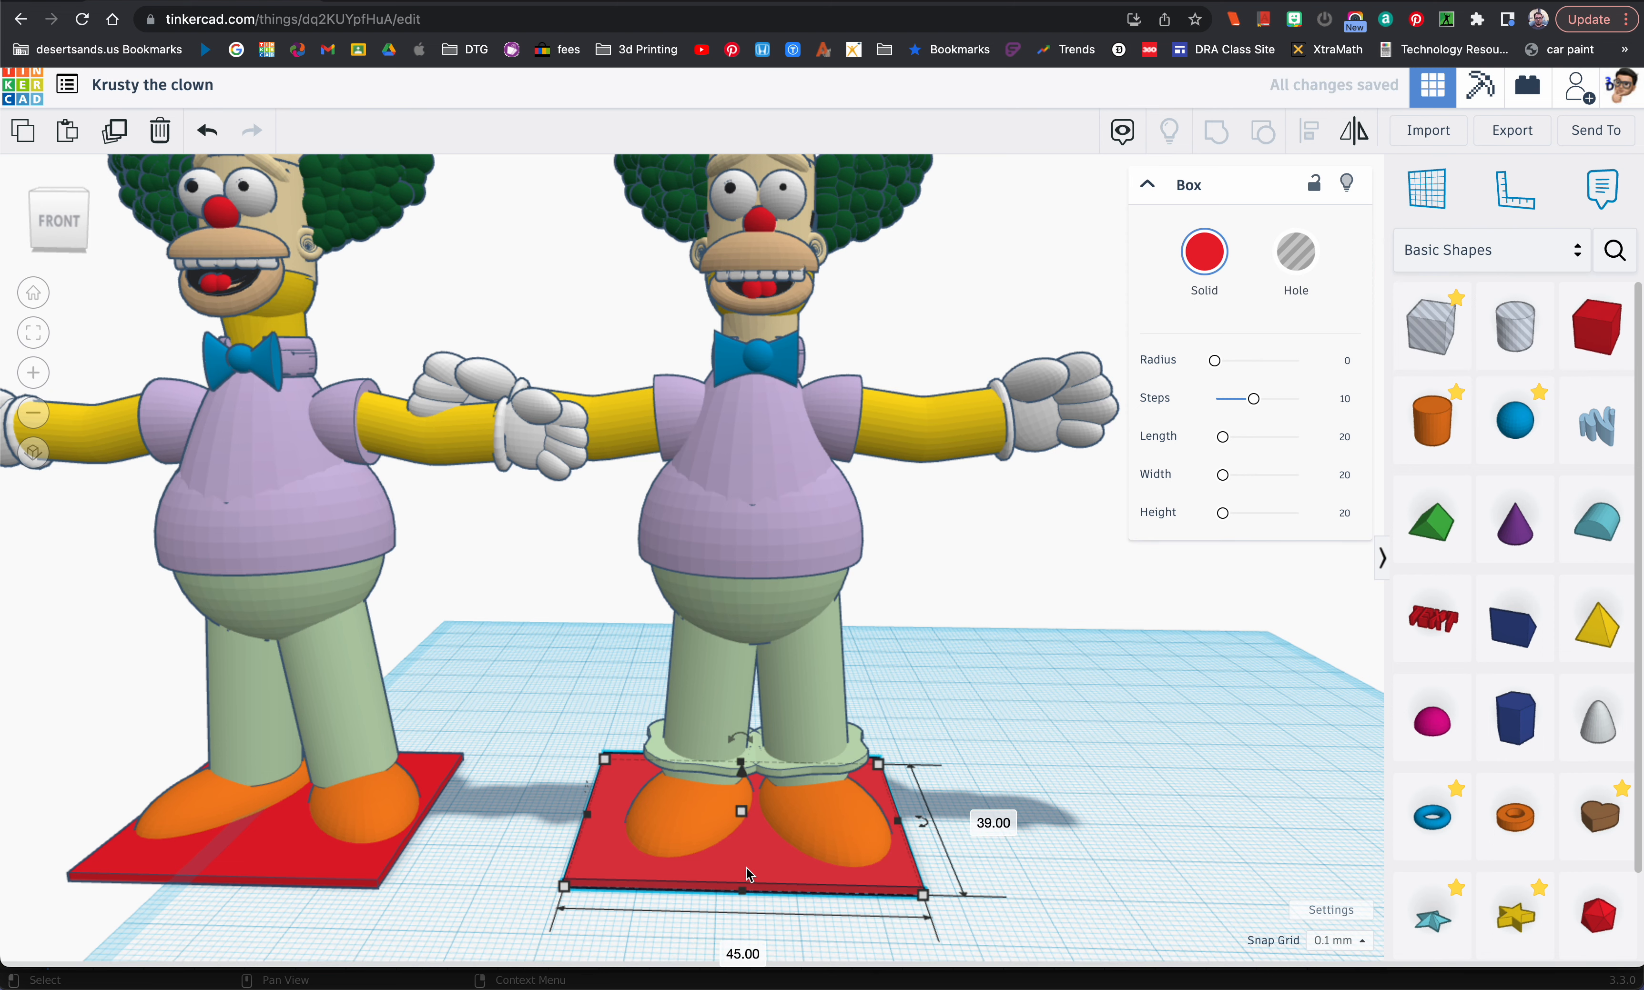
Step: Nudge the widened red base slightly to the right to centre it under the two shoes, and deselect it
{"action": "key", "text": "Right"}
{"action": "key", "text": "Right"}
{"action": "key", "text": "Right"}
{"action": "key", "text": "Right"}
{"action": "key", "text": "Right"}
{"action": "key", "text": "Right"}
{"action": "key", "text": "Right"}
{"action": "key", "text": "Right"}
{"action": "key", "text": "Right"}
{"action": "right_click_drag", "start_coordinate": [969, 845], "coordinate": [872, 772]}
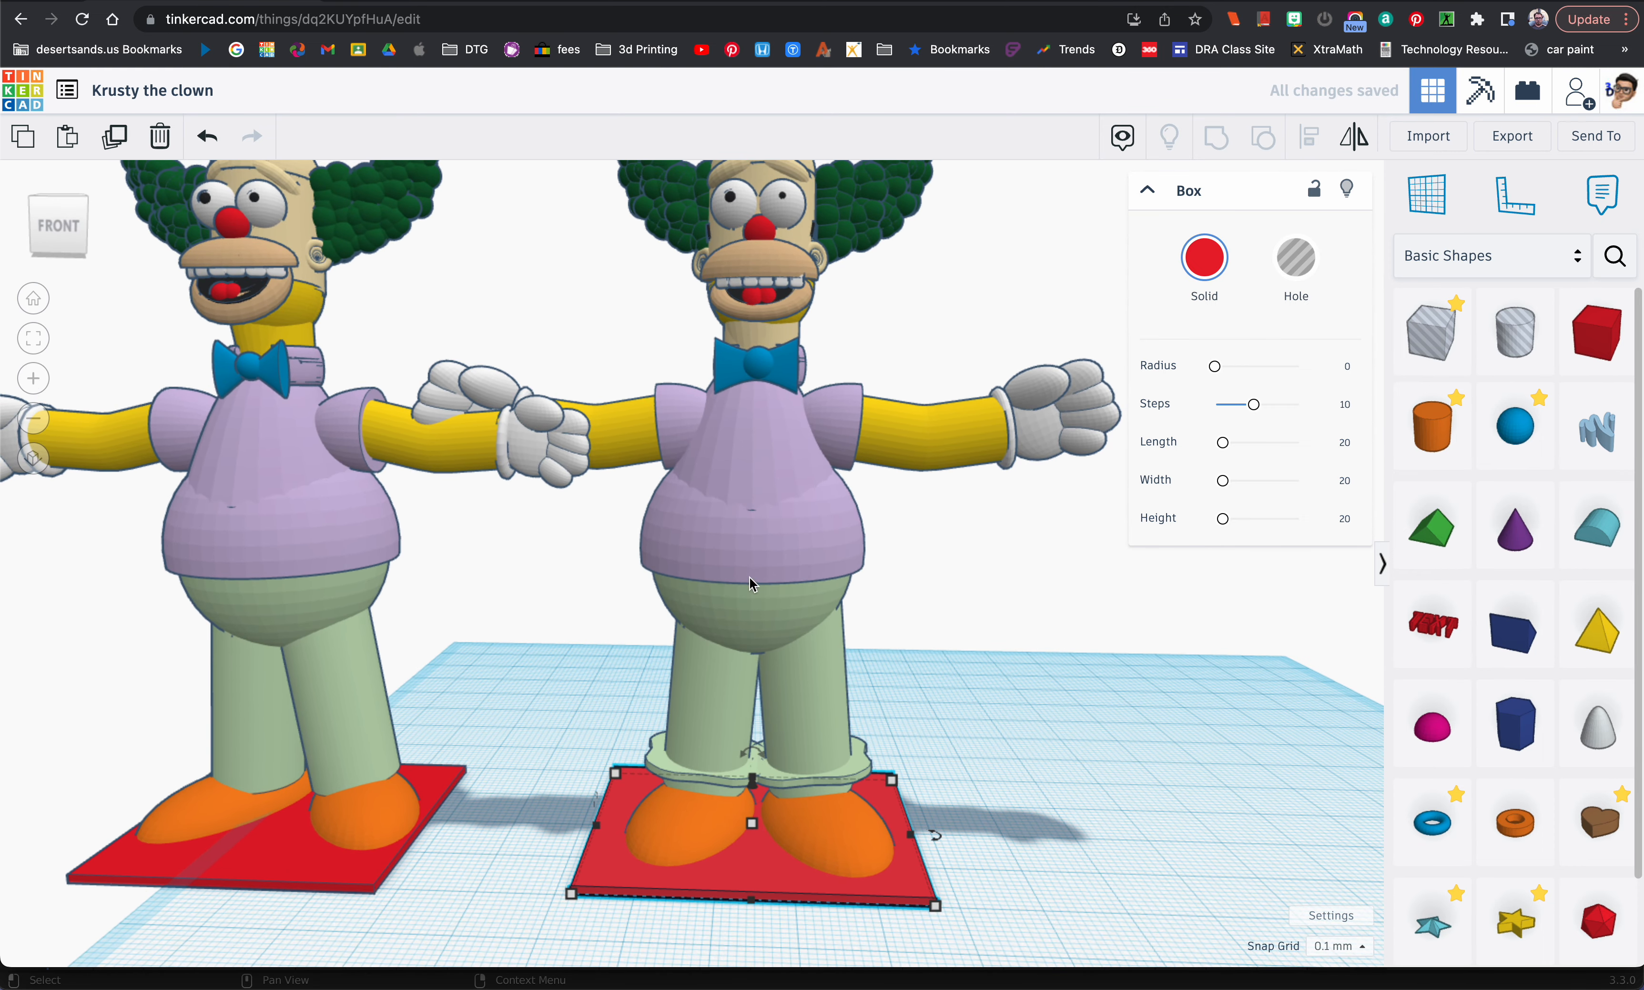
{"action": "right_click_drag", "start_coordinate": [752, 584], "coordinate": [626, 576]}
{"action": "left_click", "coordinate": [585, 573]}
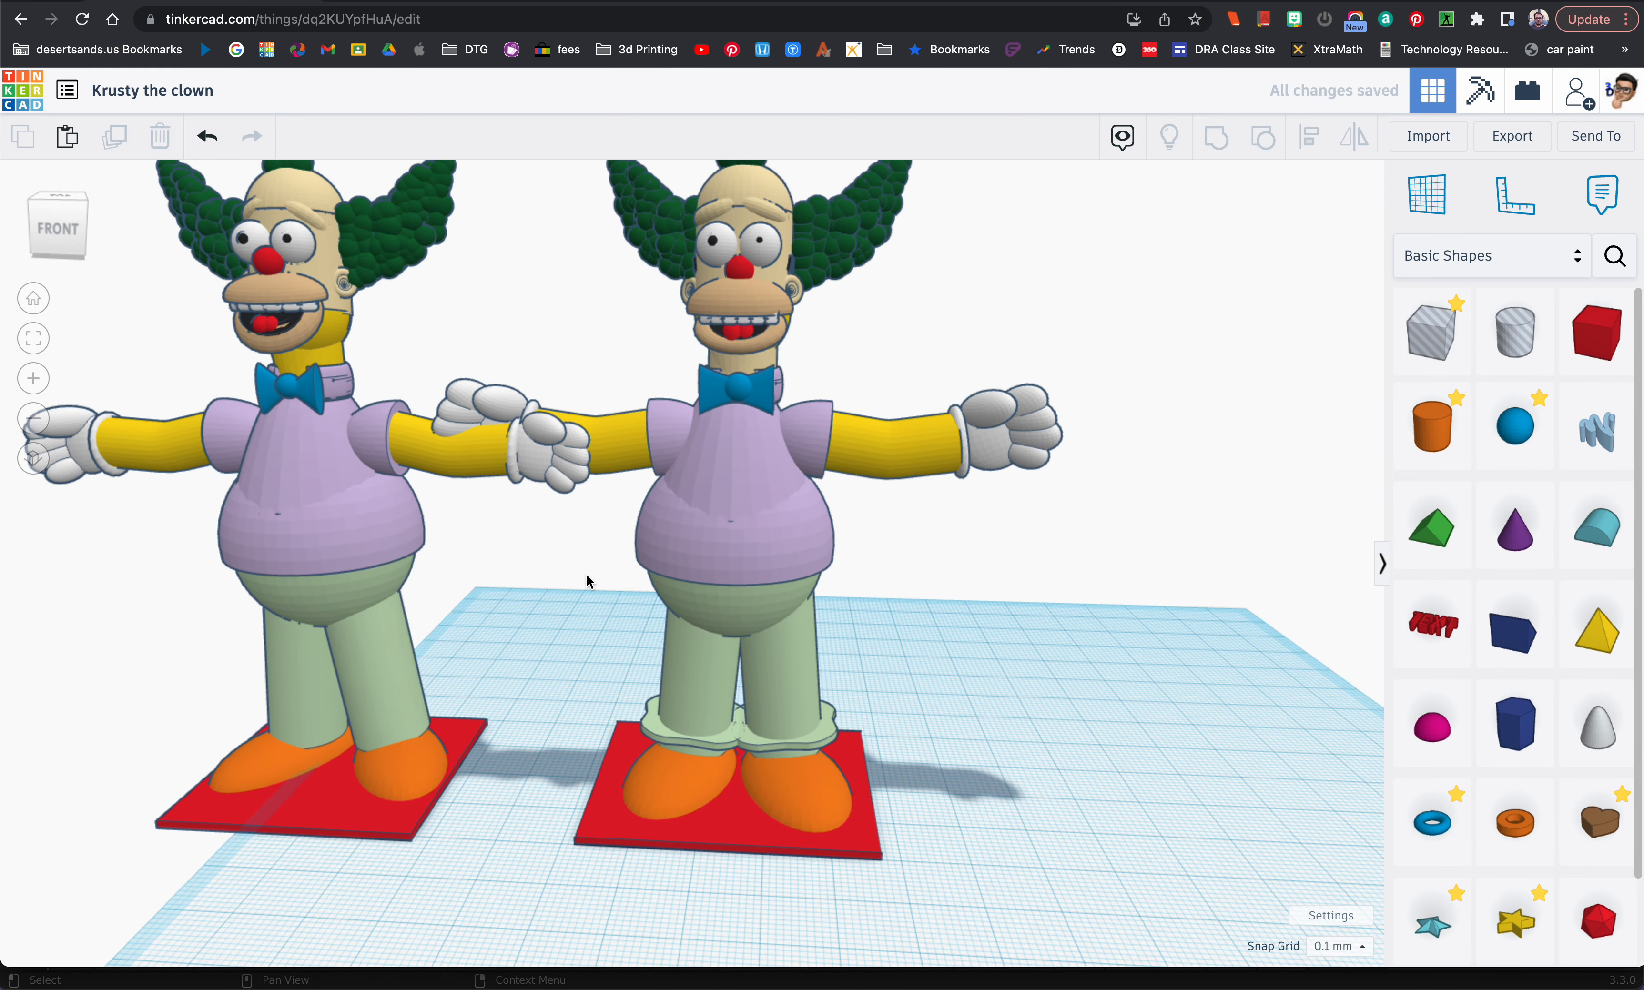
Step: Select both Krusty figures with their bases and shift them together to the right across the workplane in small steps
{"action": "scroll", "coordinate": [586, 573], "scroll_direction": "down", "scroll_amount": 2}
{"action": "left_click", "coordinate": [164, 245]}
{"action": "left_click_drag", "start_coordinate": [164, 246], "coordinate": [834, 787]}
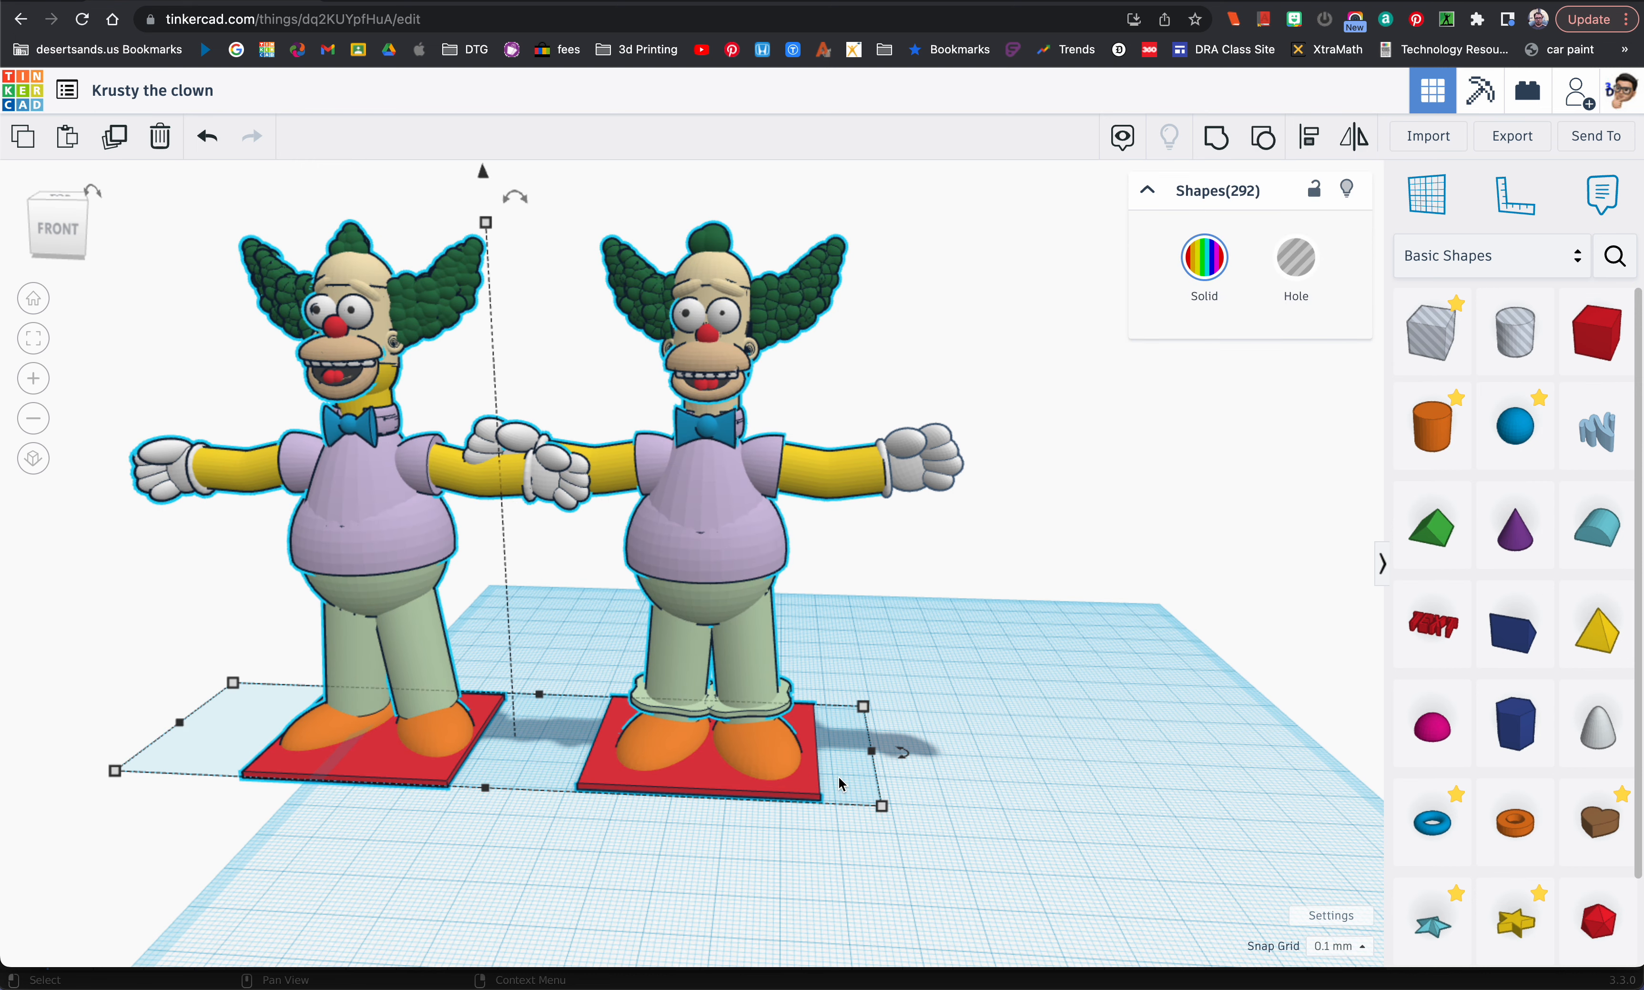
{"action": "key", "text": "Right"}
{"action": "key", "text": "Right"}
{"action": "key", "text": "Right"}
{"action": "key", "text": "Right"}
{"action": "key", "text": "Right"}
{"action": "key", "text": "Right"}
{"action": "key", "text": "Right"}
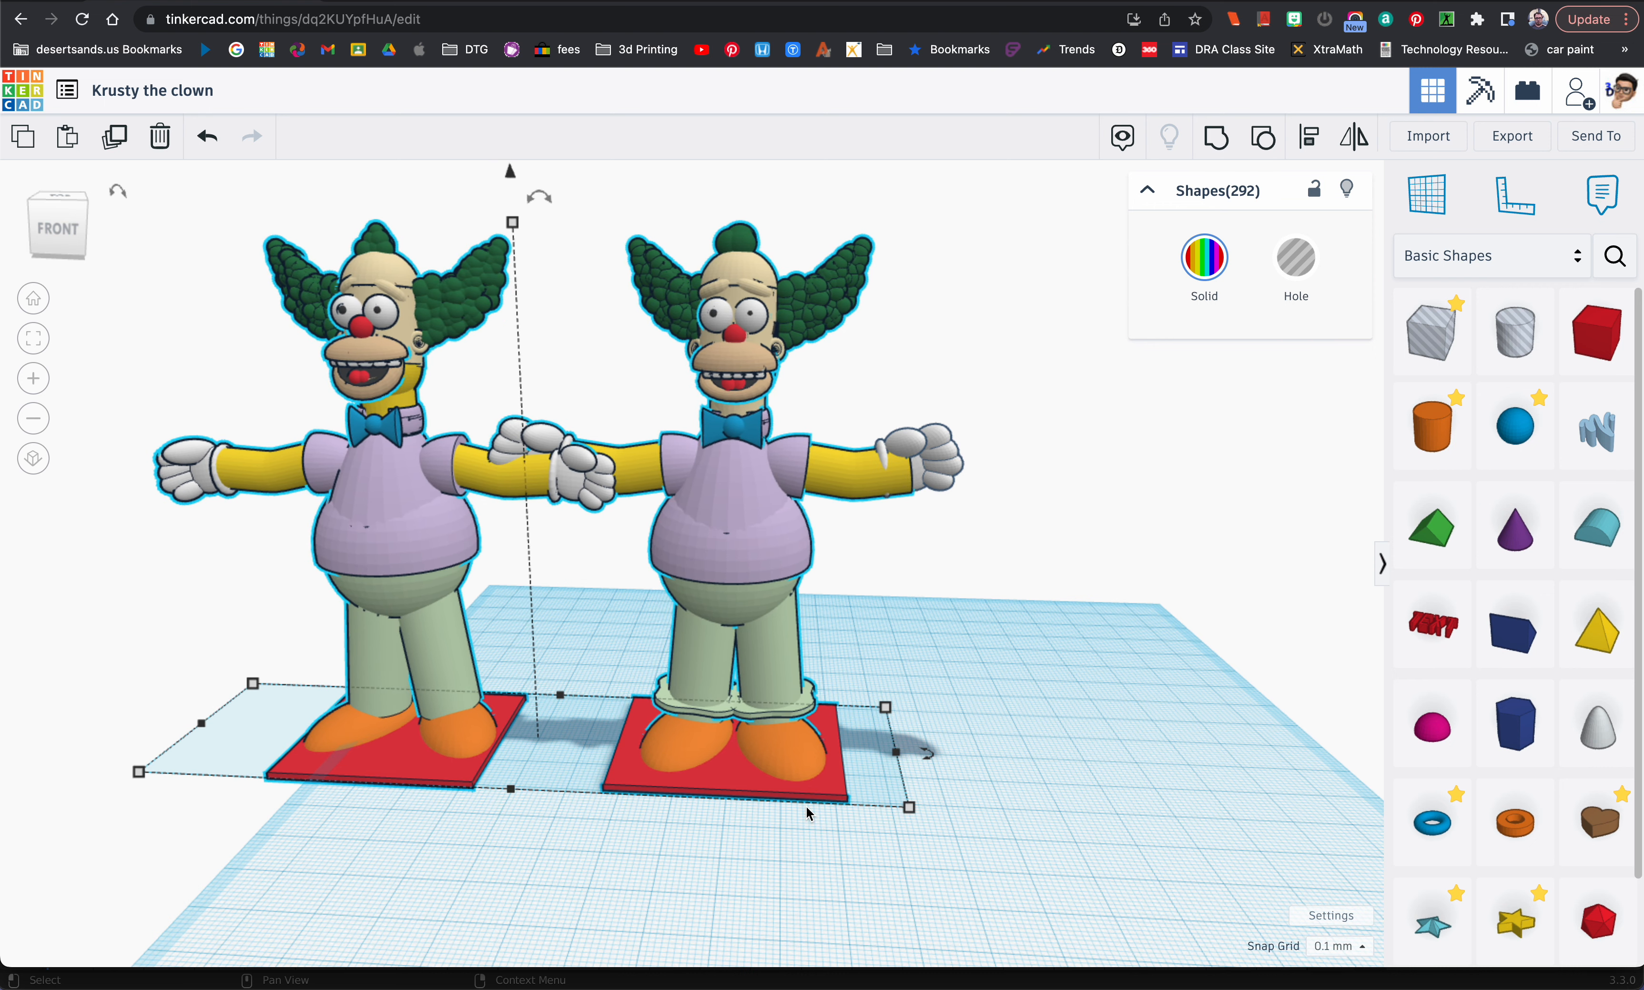
{"action": "key", "text": "Right"}
{"action": "key", "text": "Right"}
{"action": "key", "text": "Right"}
{"action": "key", "text": "Right"}
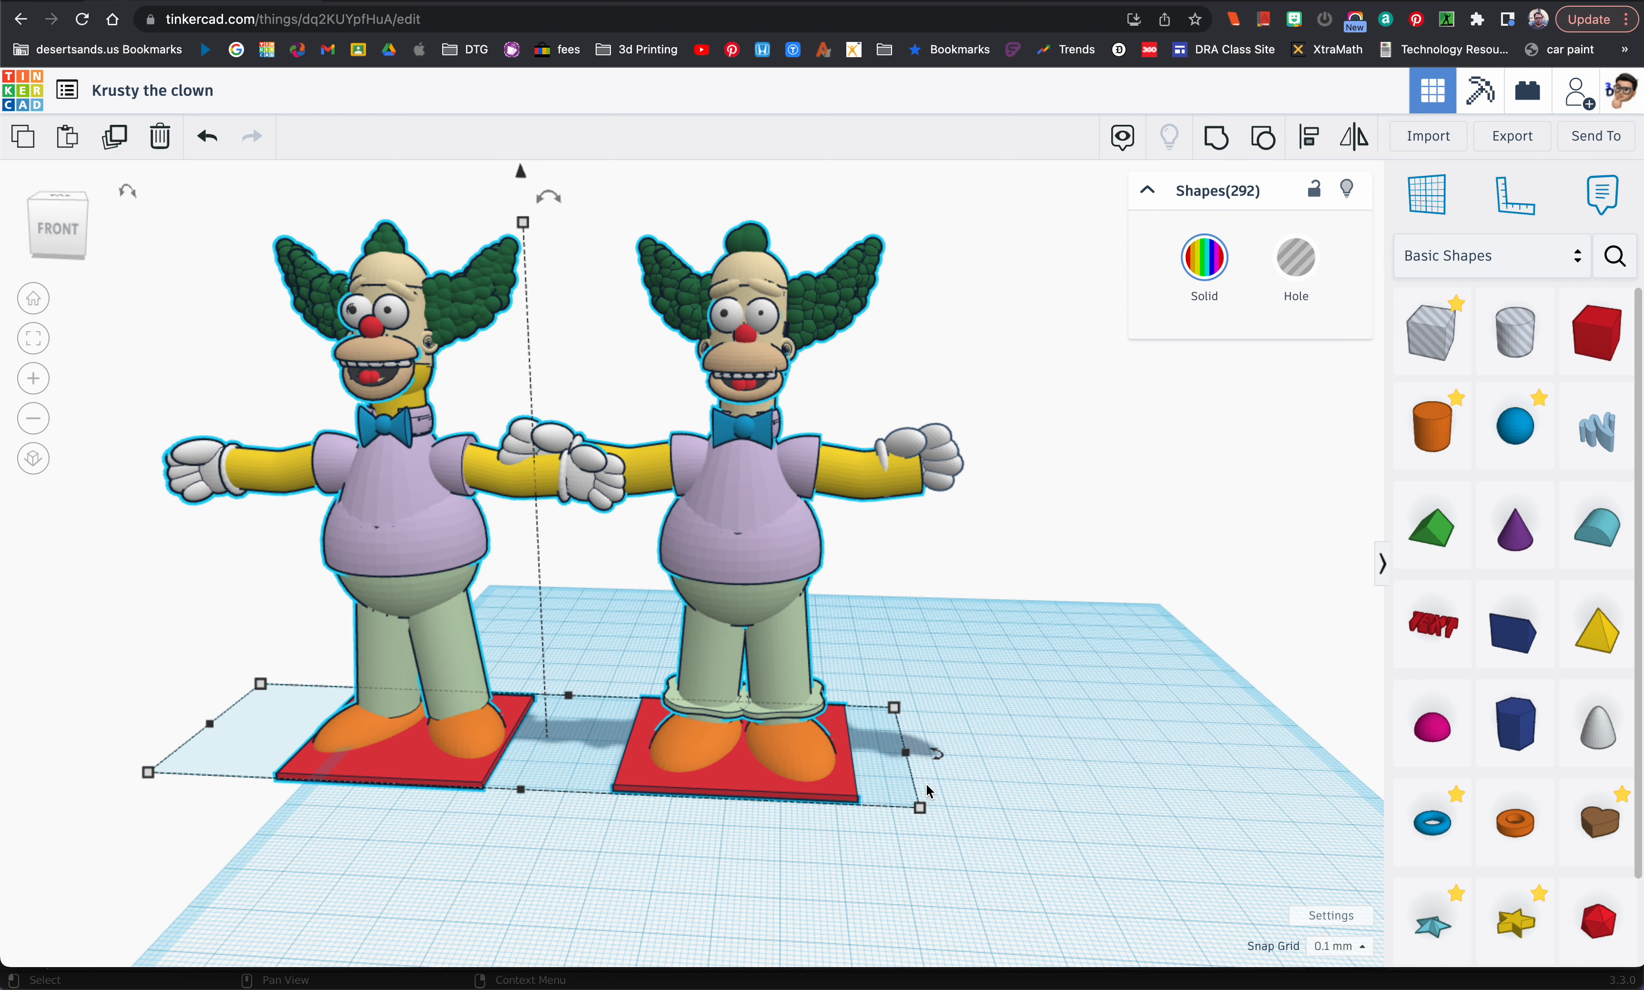
{"action": "left_click", "coordinate": [998, 672]}
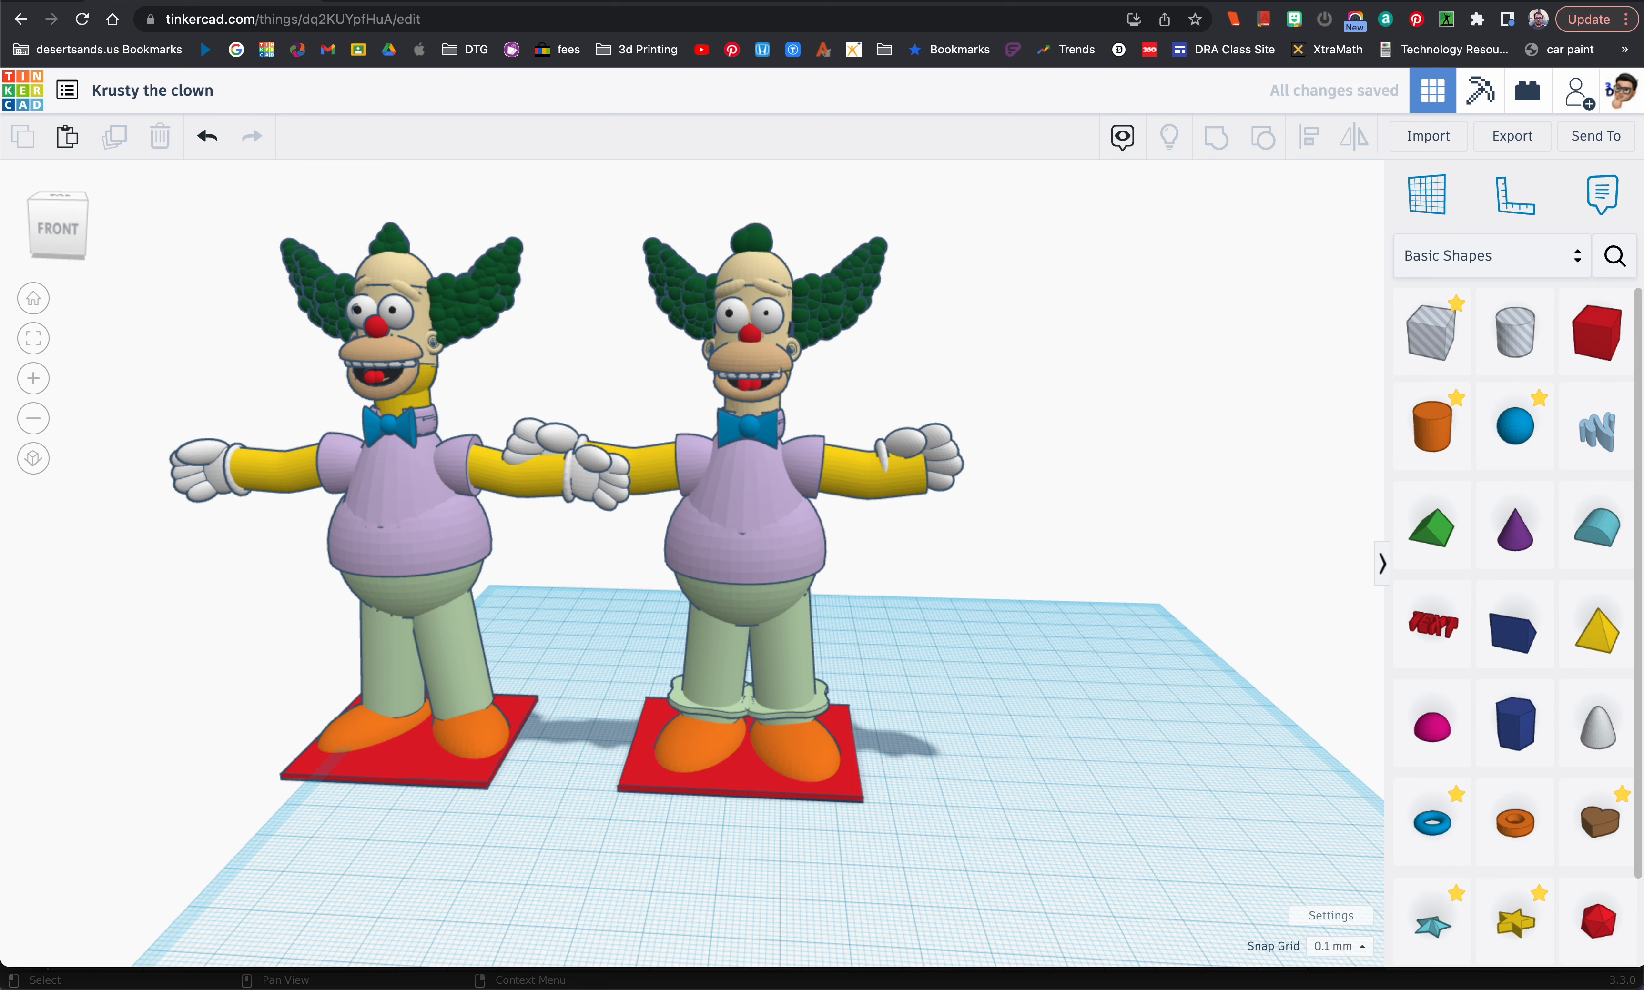
{"action": "key", "text": "super+Tab"}
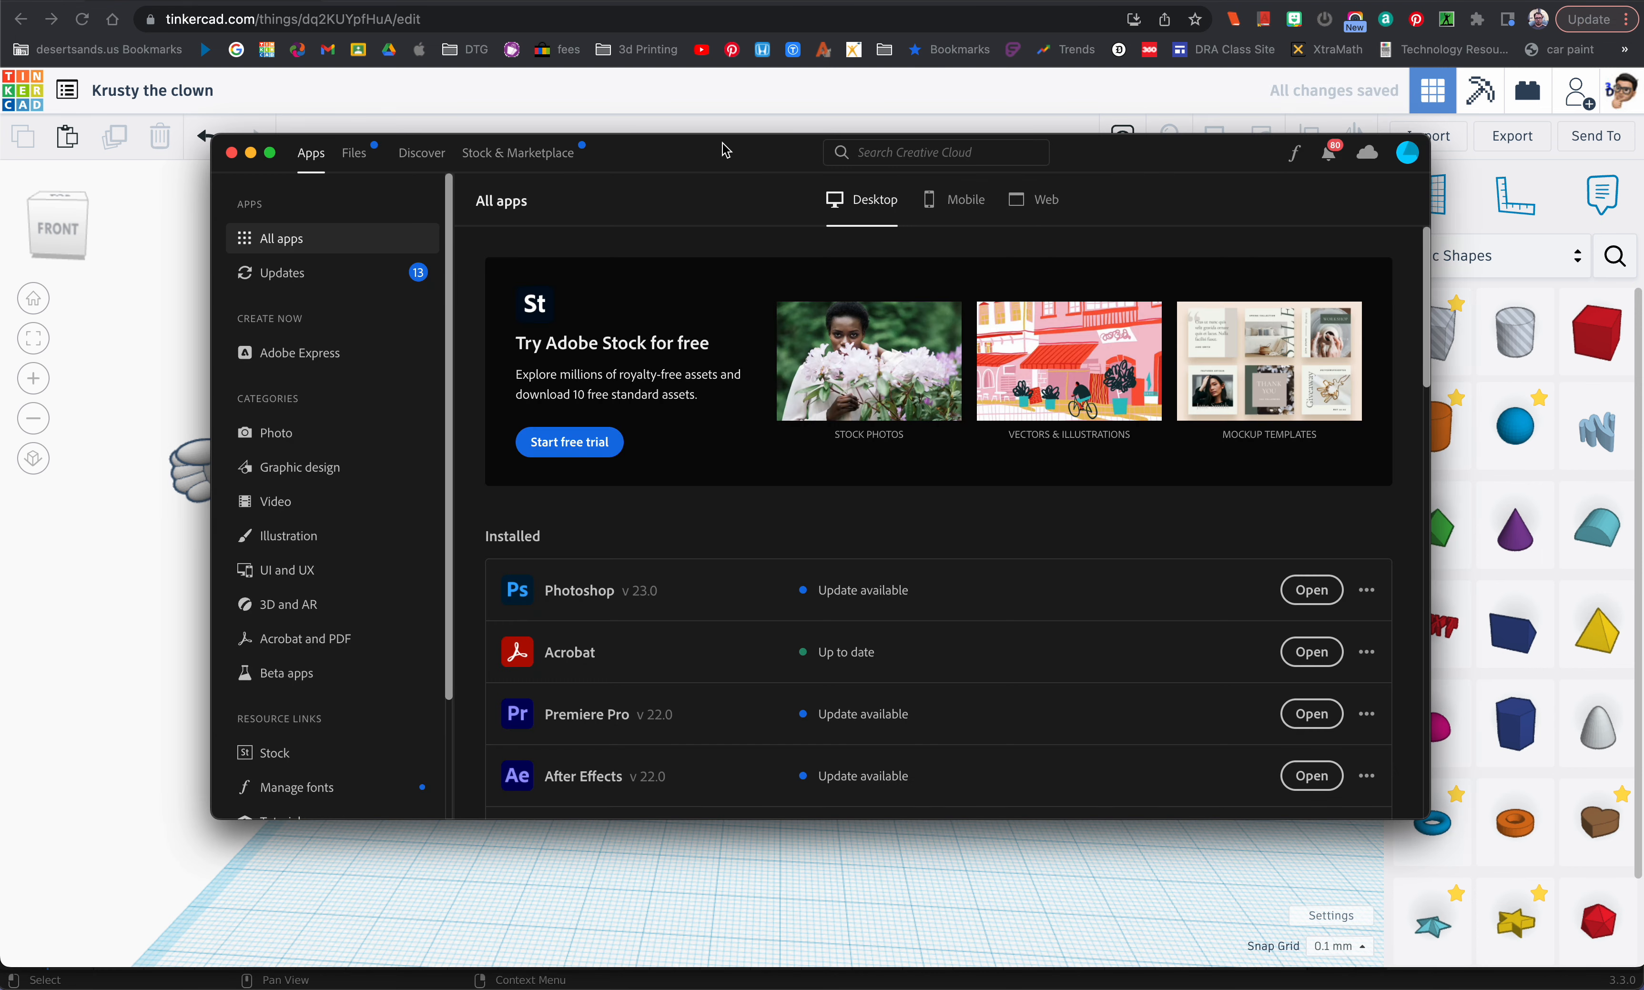
{"action": "left_click", "coordinate": [231, 153]}
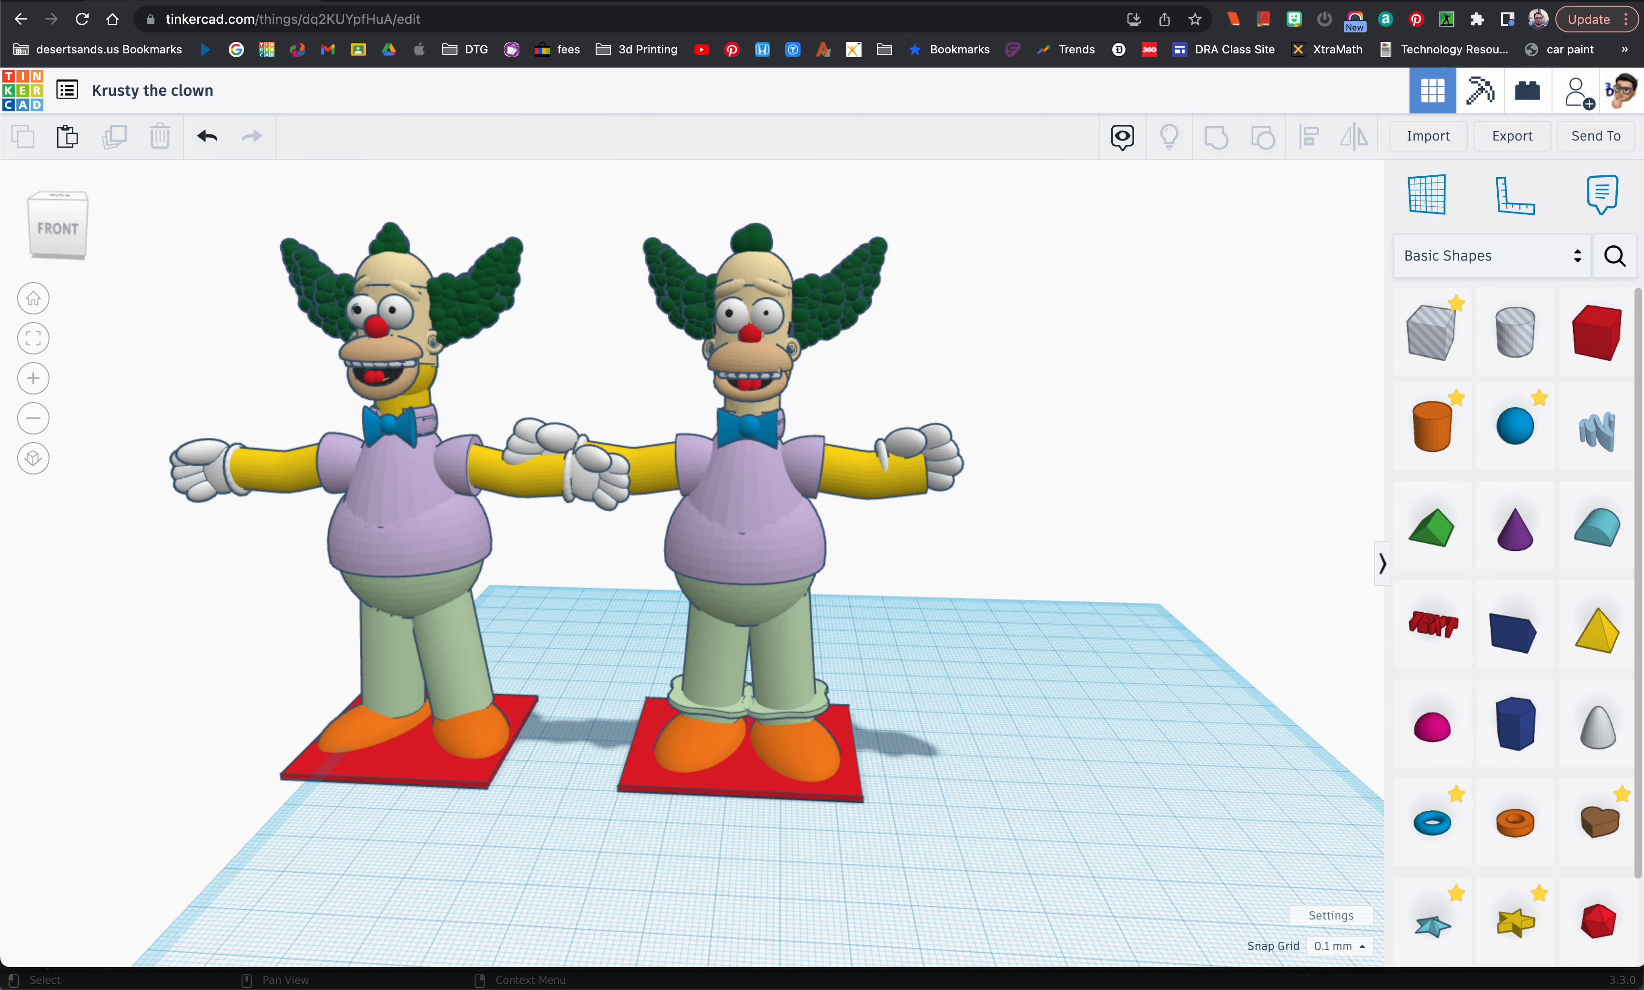
{"action": "left_click", "coordinate": [1121, 253]}
{"action": "key", "text": "super+Tab"}
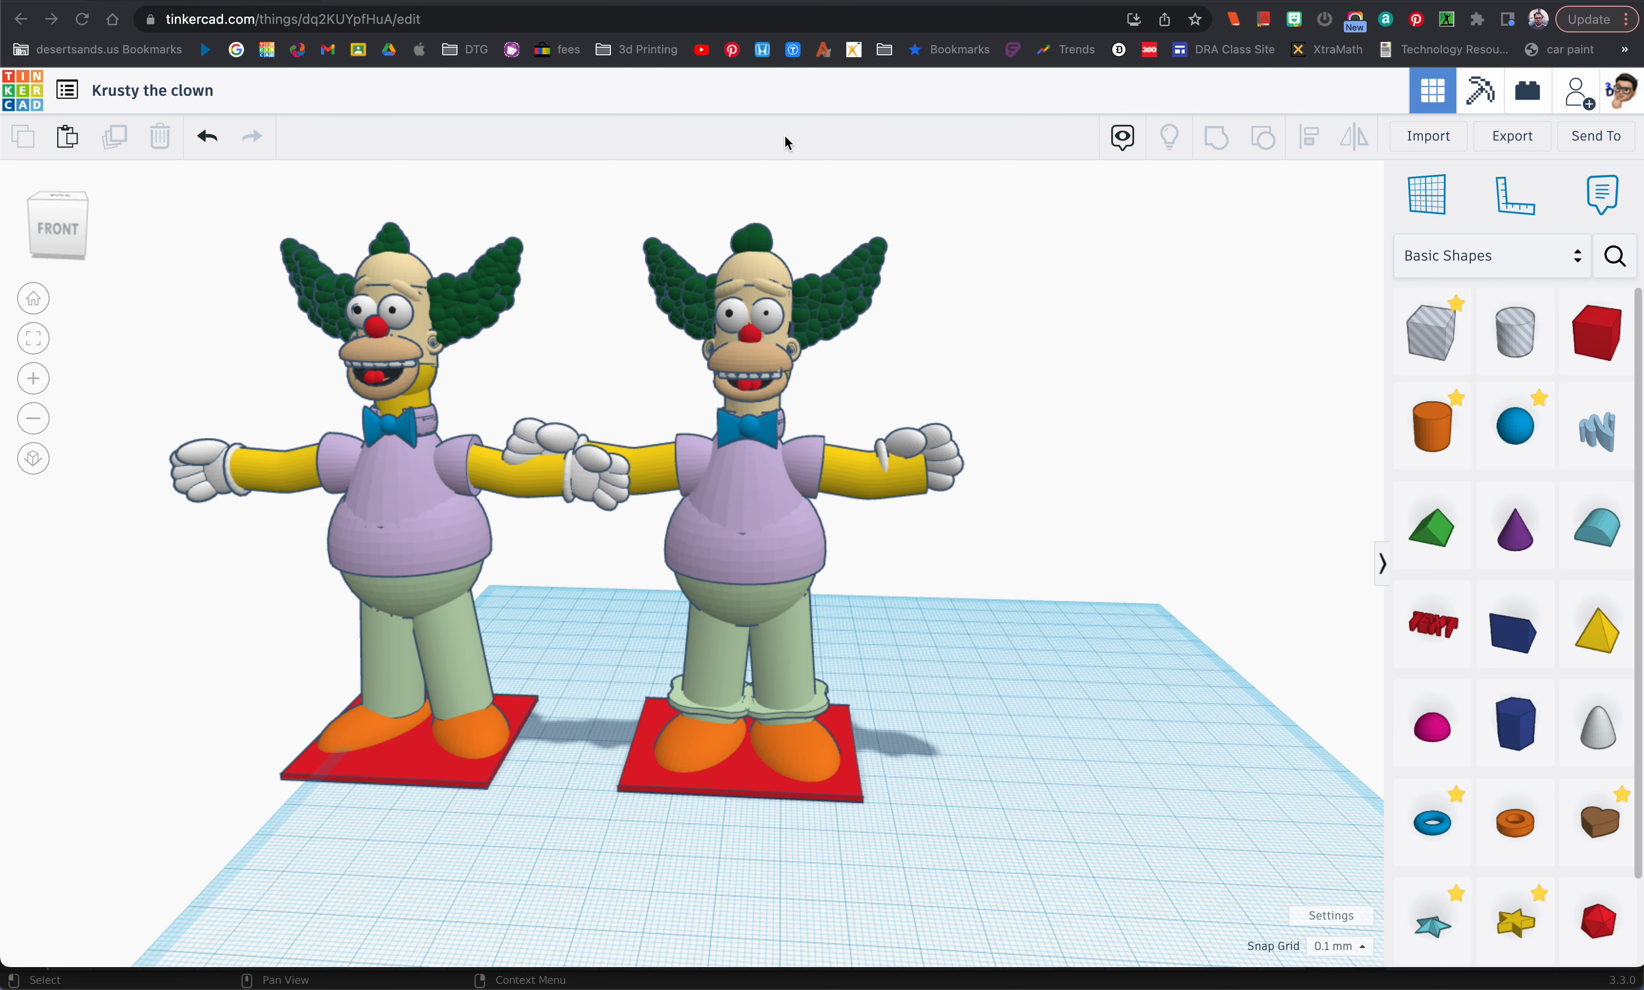
{"action": "left_click", "coordinate": [183, 0]}
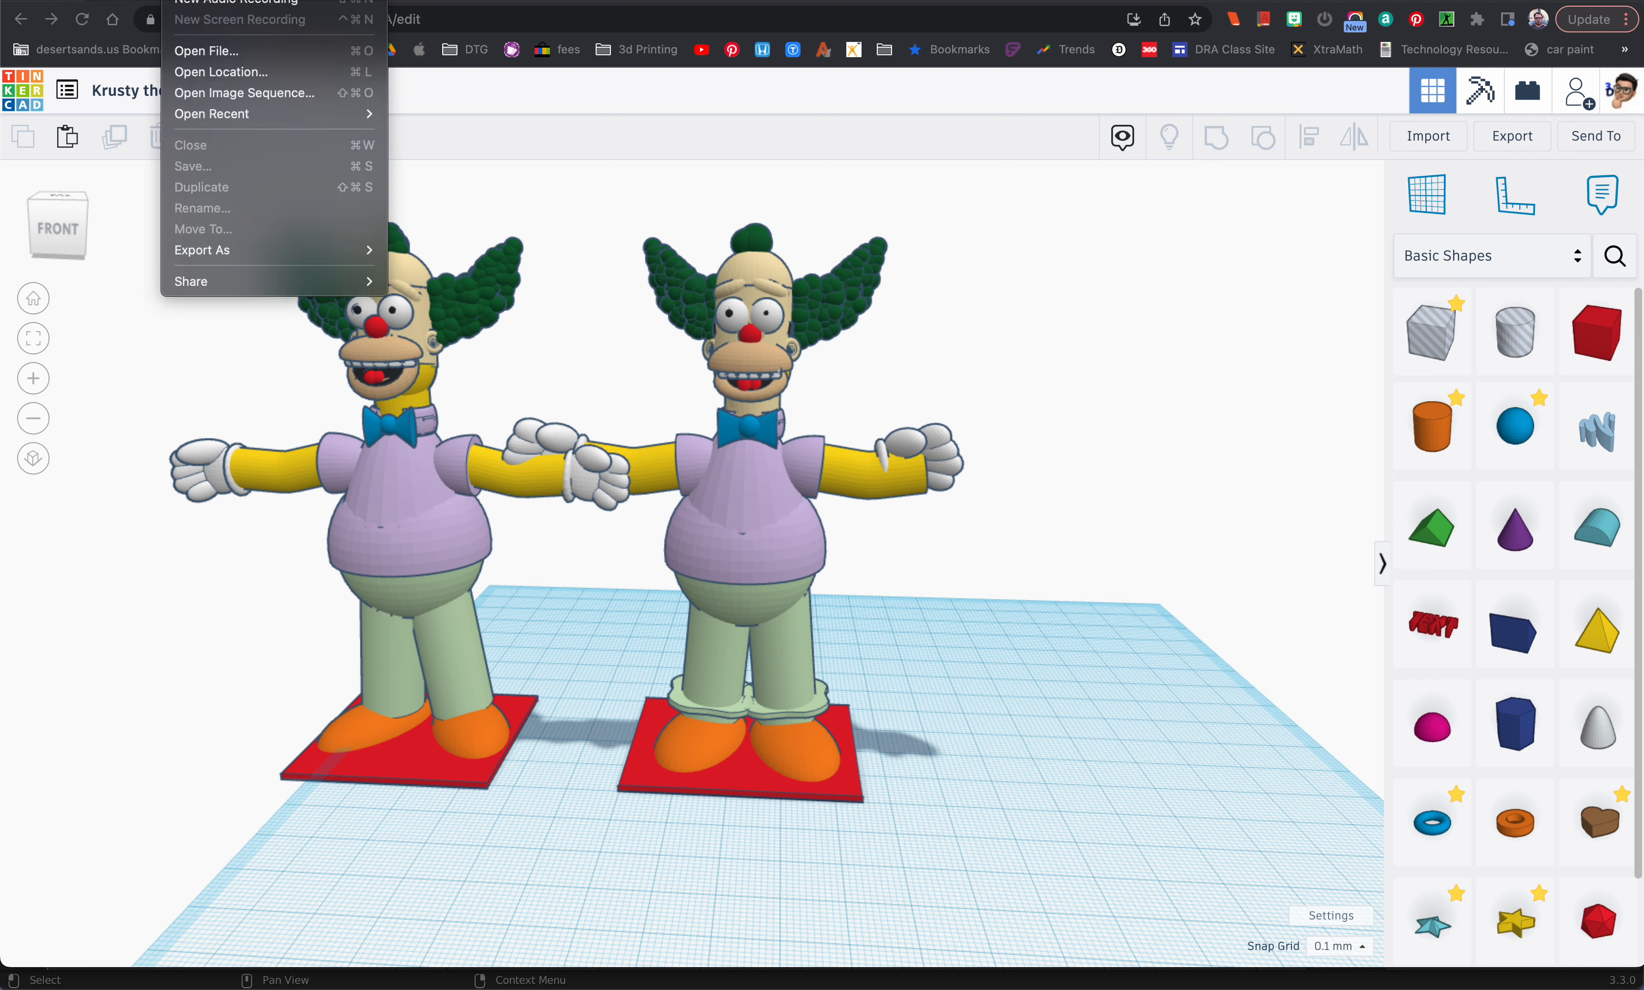
{"action": "key", "text": "Escape"}
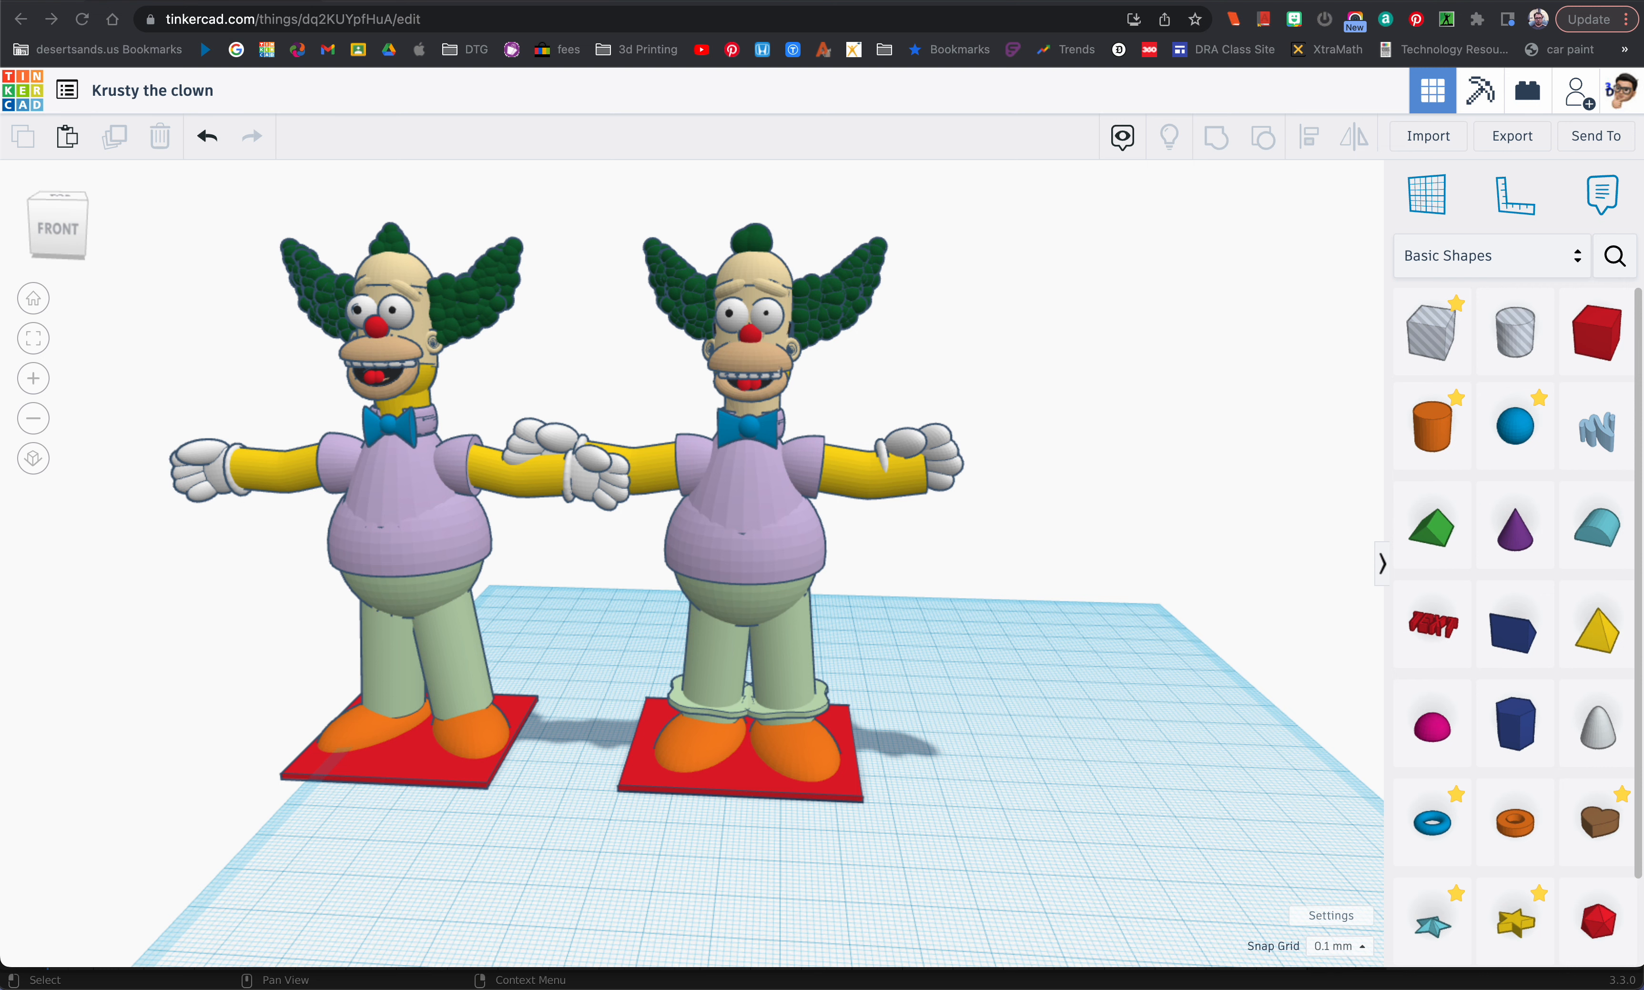